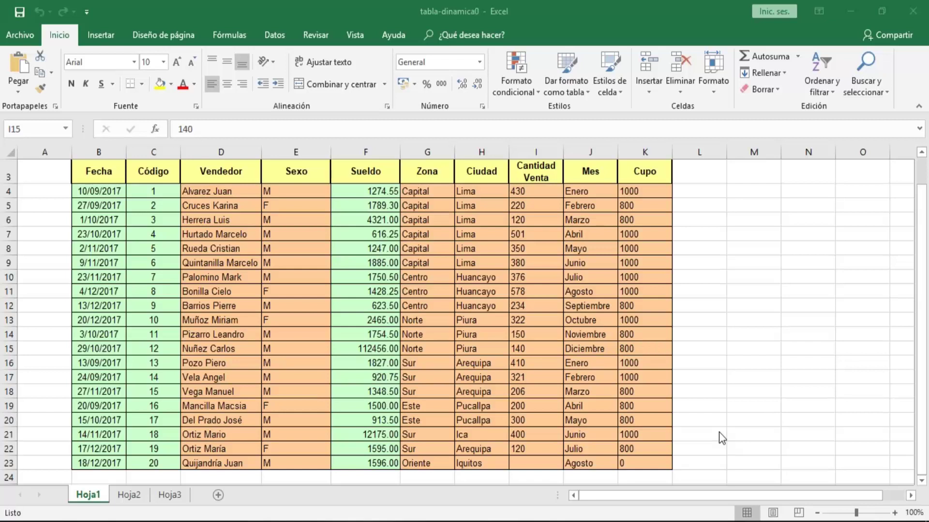
# Step: Inspect Vendedor, Sueldo and Sexo values in the Hoja1 sales table
pyautogui.click(239, 234)
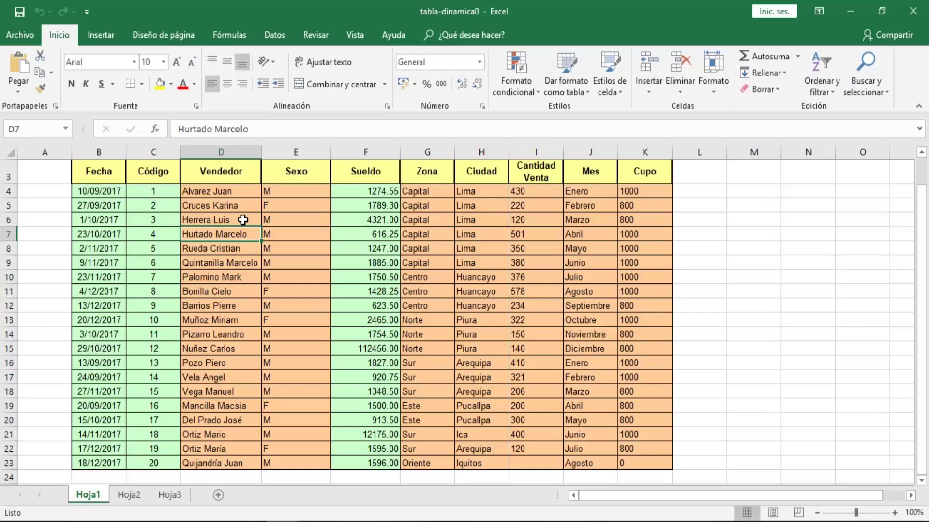
pyautogui.click(248, 320)
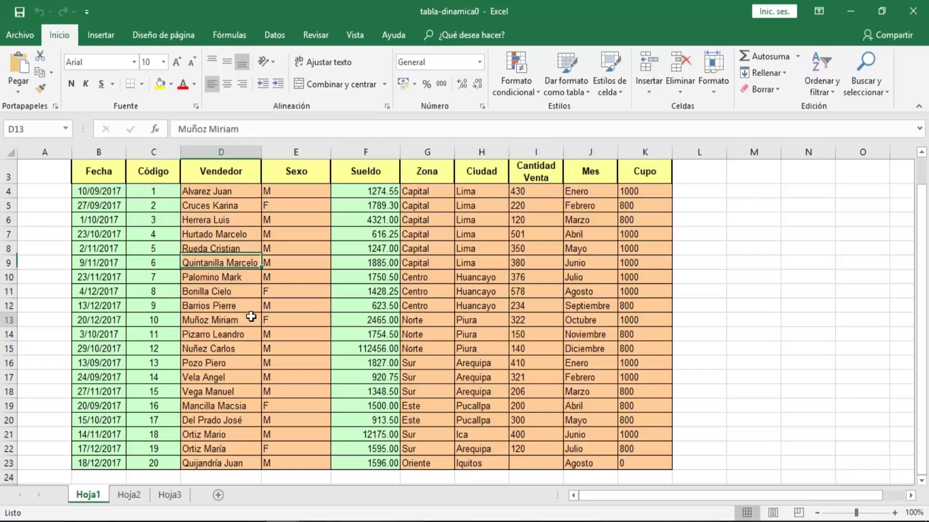
pyautogui.click(382, 271)
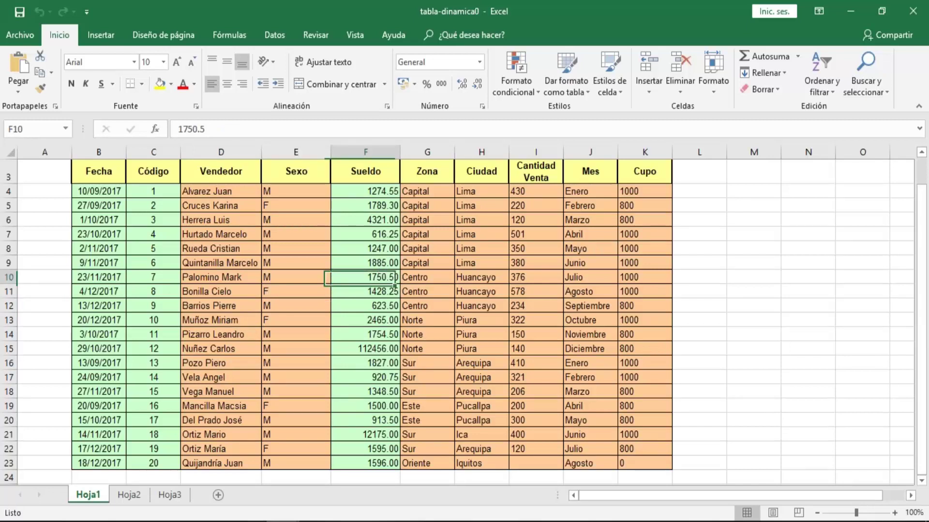
pyautogui.click(365, 262)
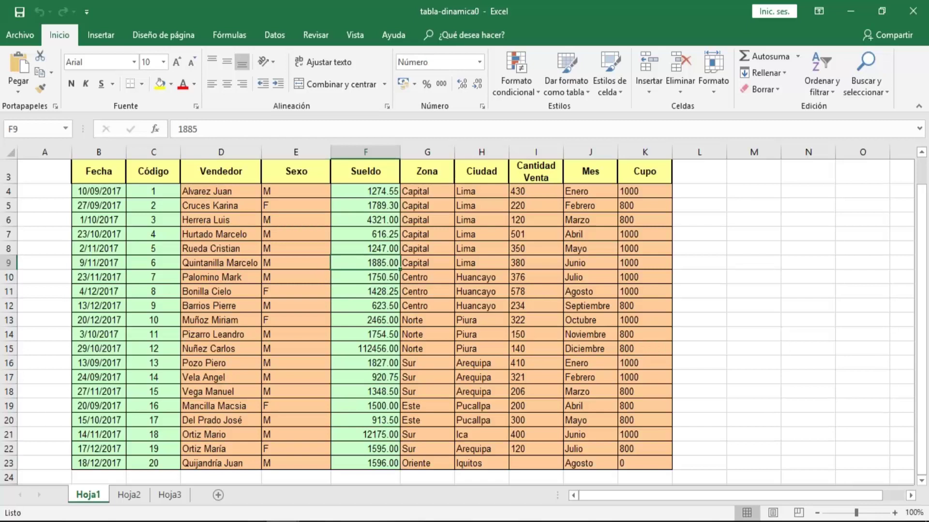
pyautogui.click(365, 248)
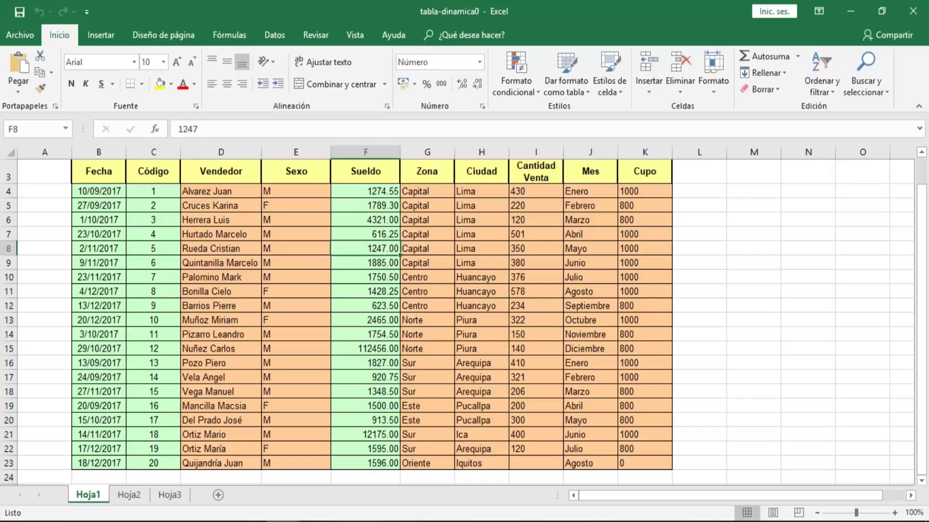
pyautogui.scroll(1, 365, 290)
pyautogui.click(365, 220)
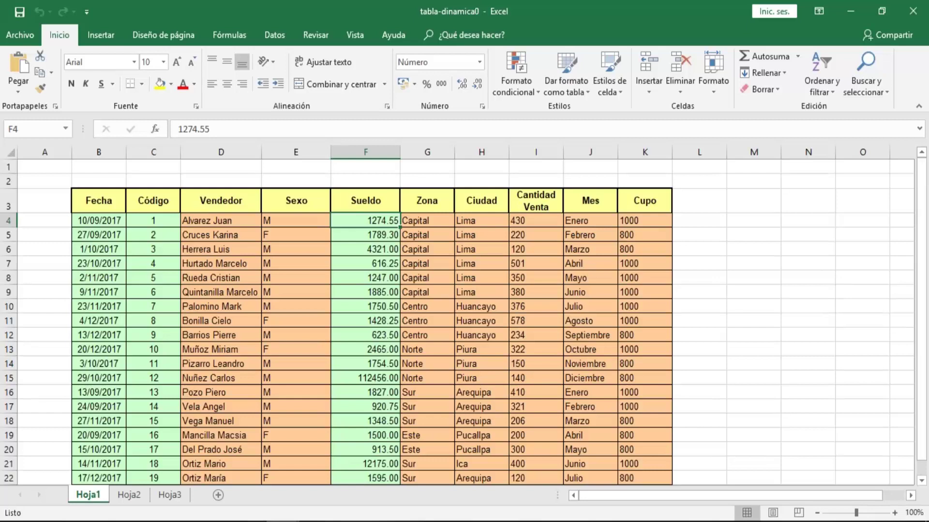
pyautogui.click(280, 235)
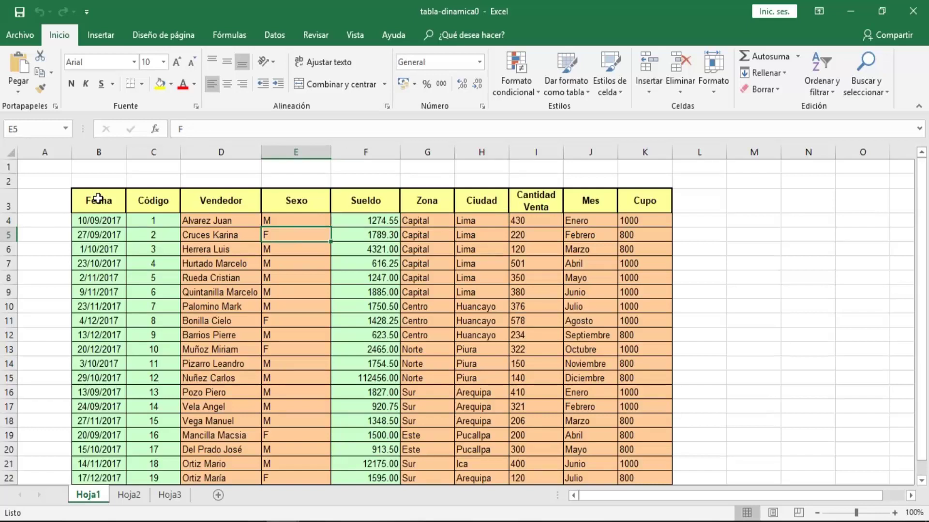
# Step: Select the Fecha header cell and zoom the sheet out from 100% to 90%
pyautogui.click(97, 179)
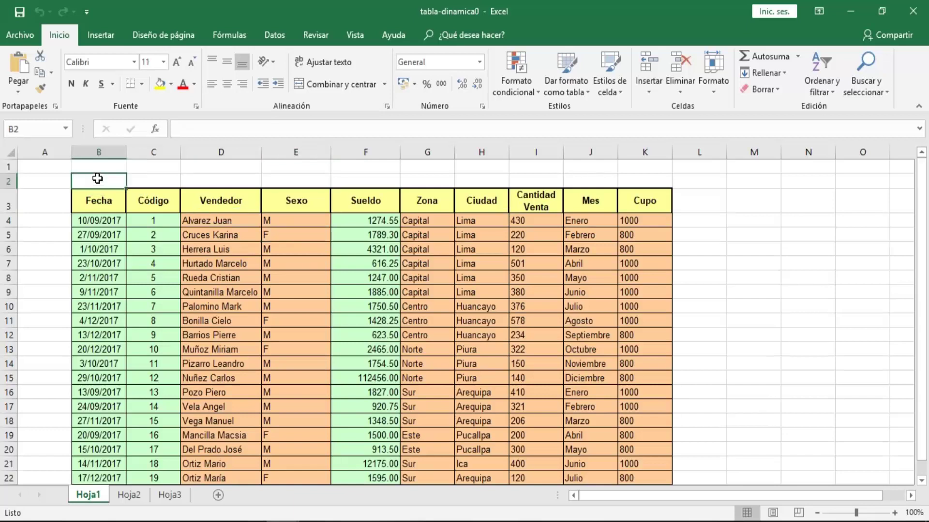
pyautogui.click(109, 203)
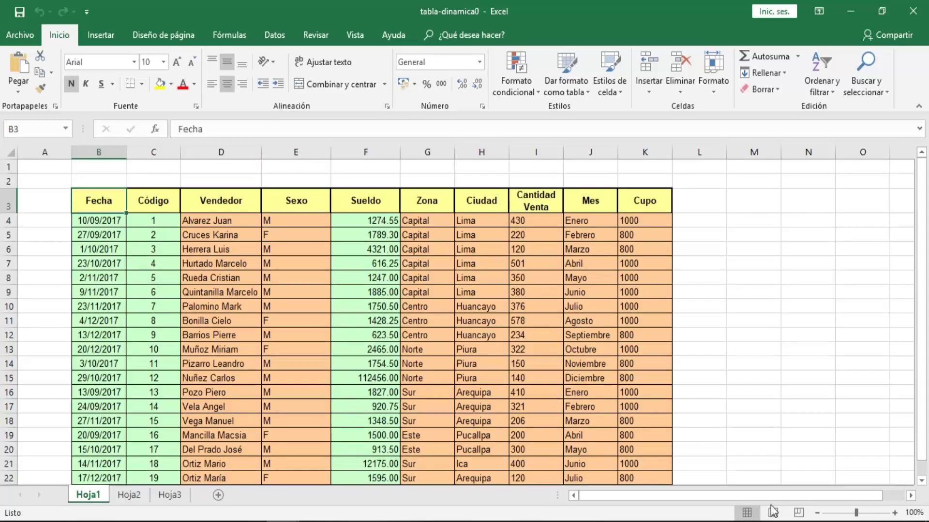
pyautogui.click(817, 513)
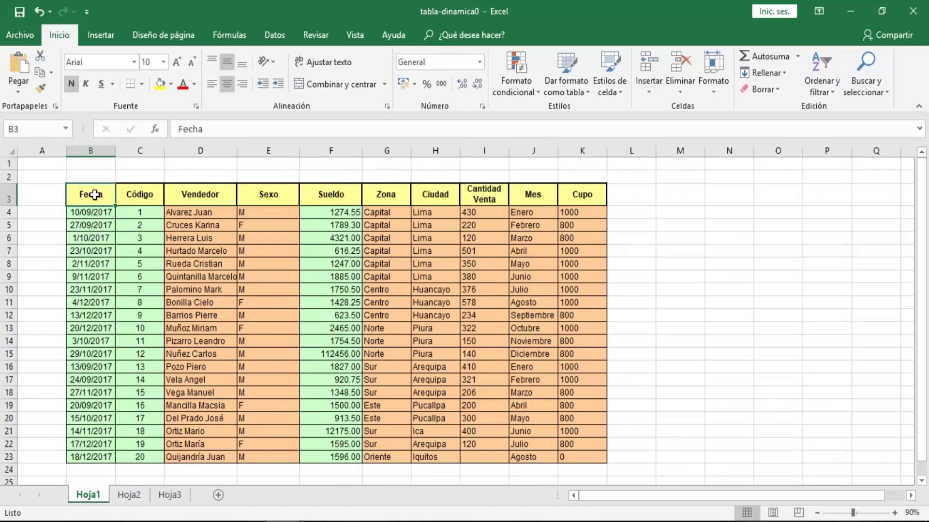
pyautogui.hotkey('ctrl', 'shift', 'Down')
pyautogui.hotkey('ctrl', 'shift', 'Right')
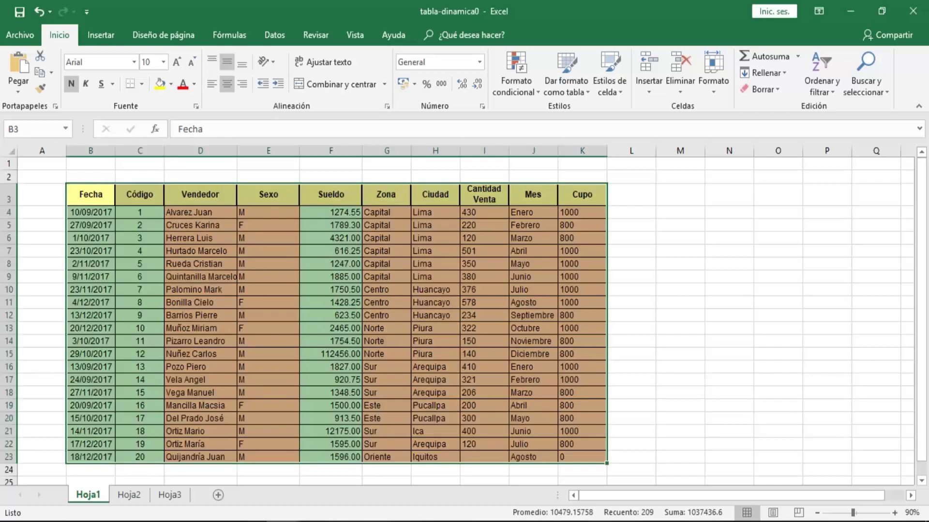
pyautogui.click(227, 227)
pyautogui.press('Right')
pyautogui.press('Right')
pyautogui.press('Down')
pyautogui.press('Down')
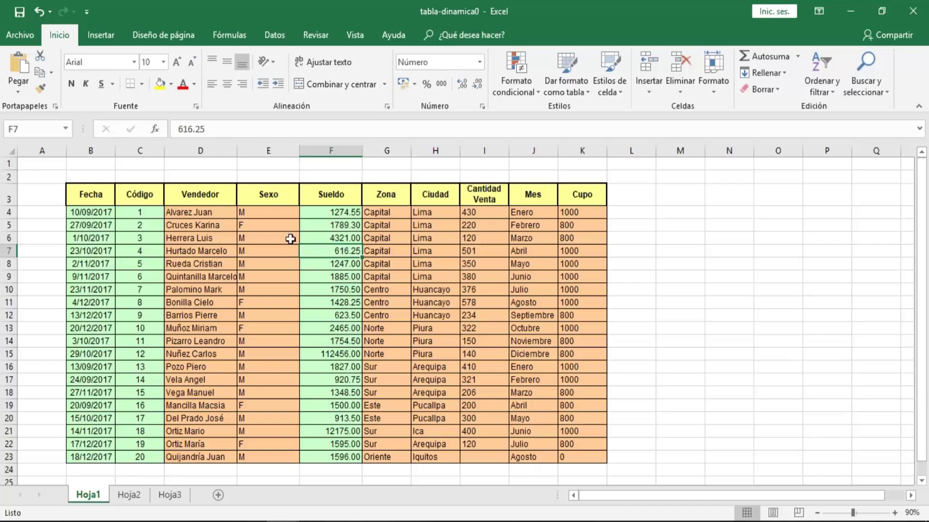
pyautogui.click(197, 272)
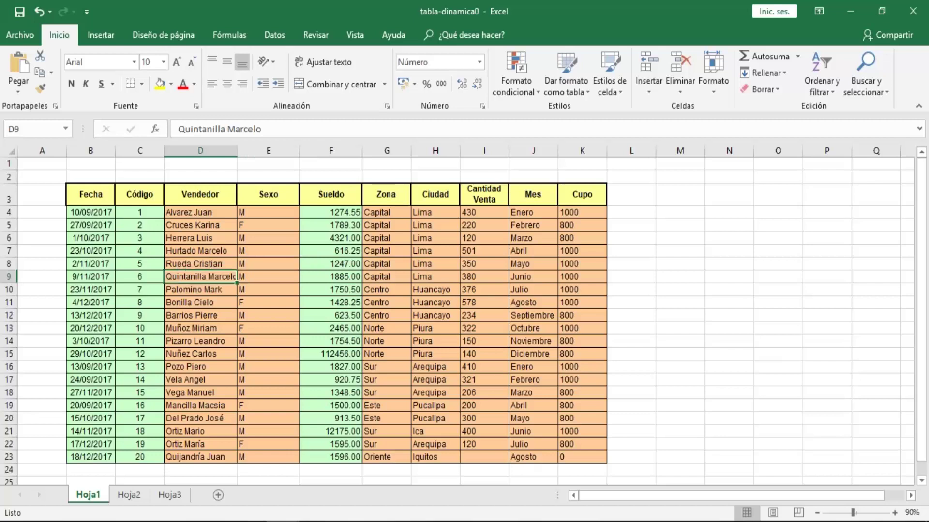
pyautogui.click(353, 316)
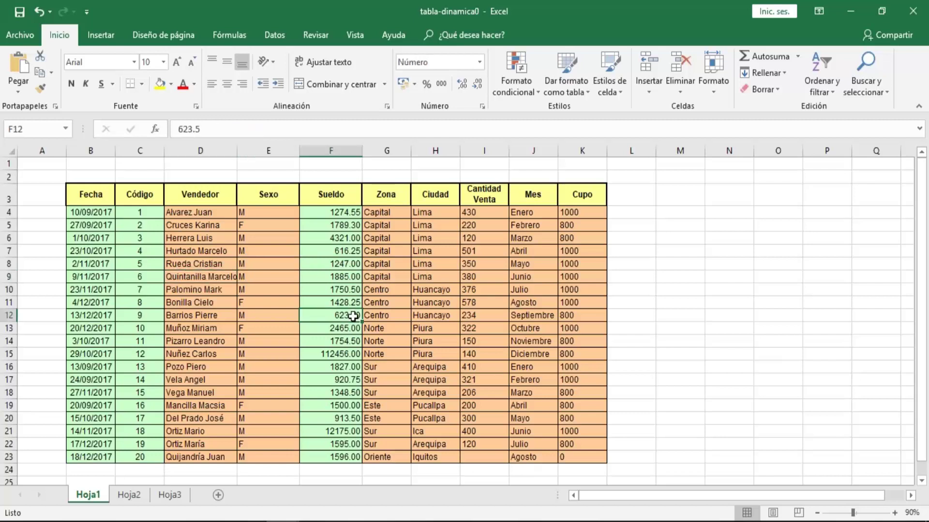
pyautogui.click(171, 314)
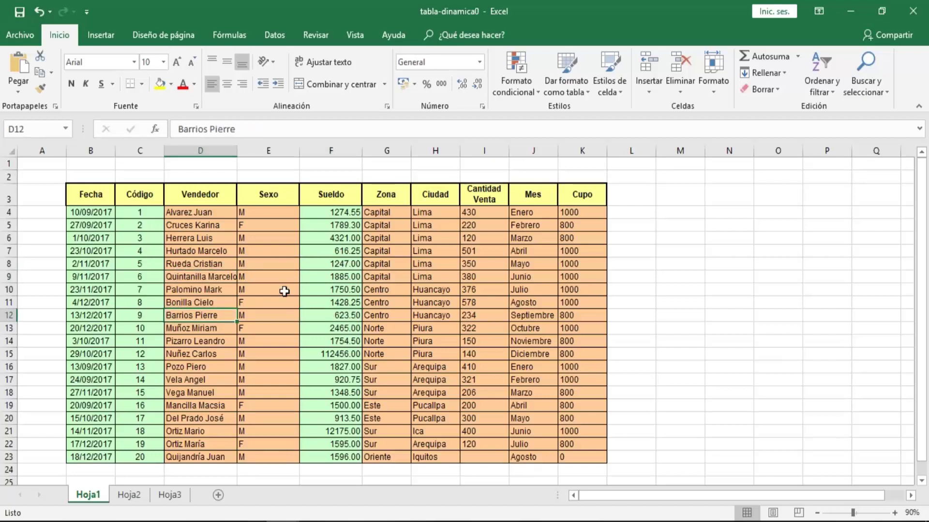
pyautogui.click(311, 300)
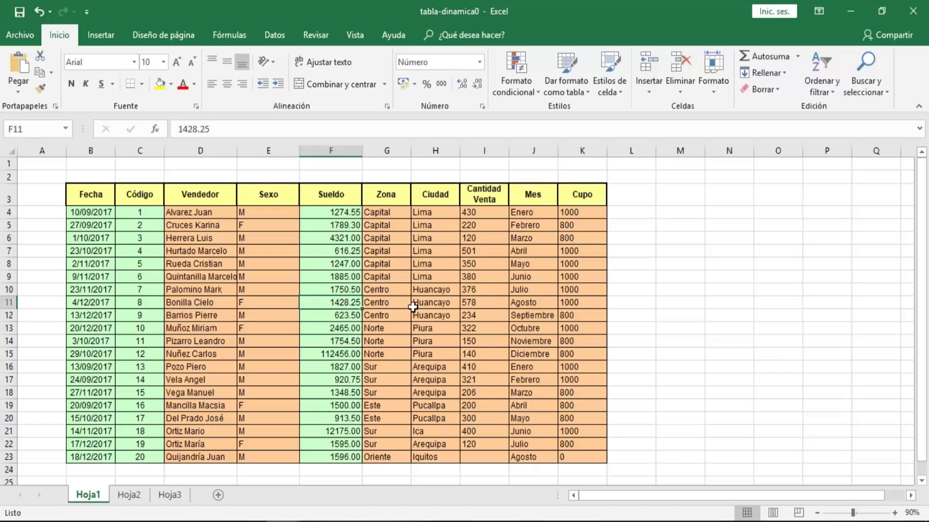
pyautogui.click(416, 303)
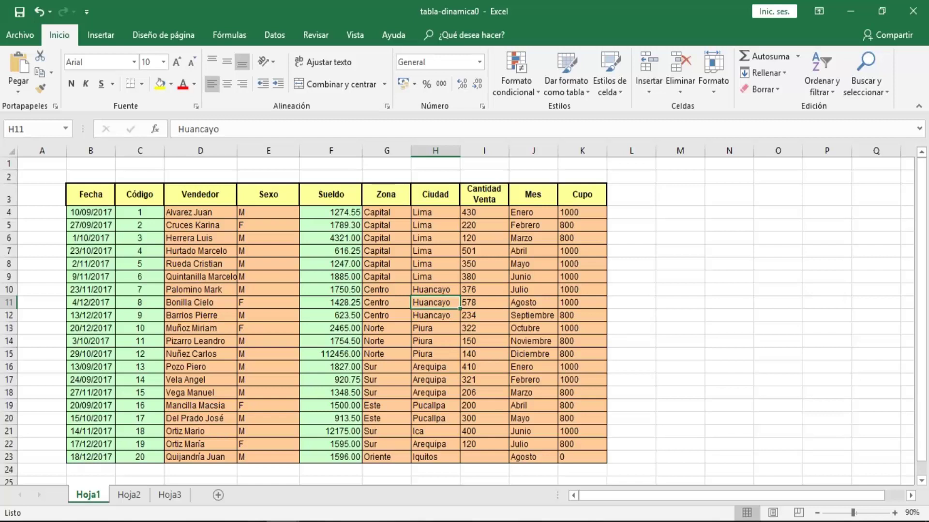
pyautogui.click(284, 243)
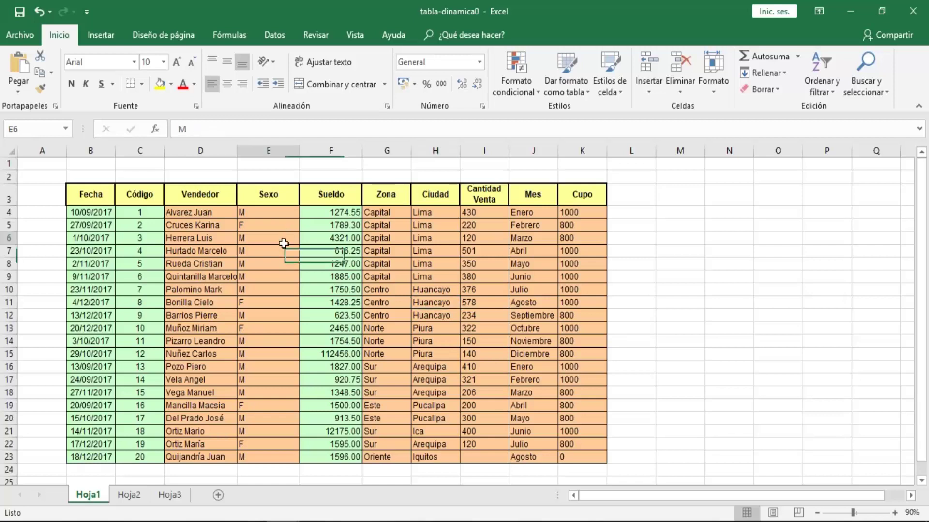
pyautogui.click(91, 470)
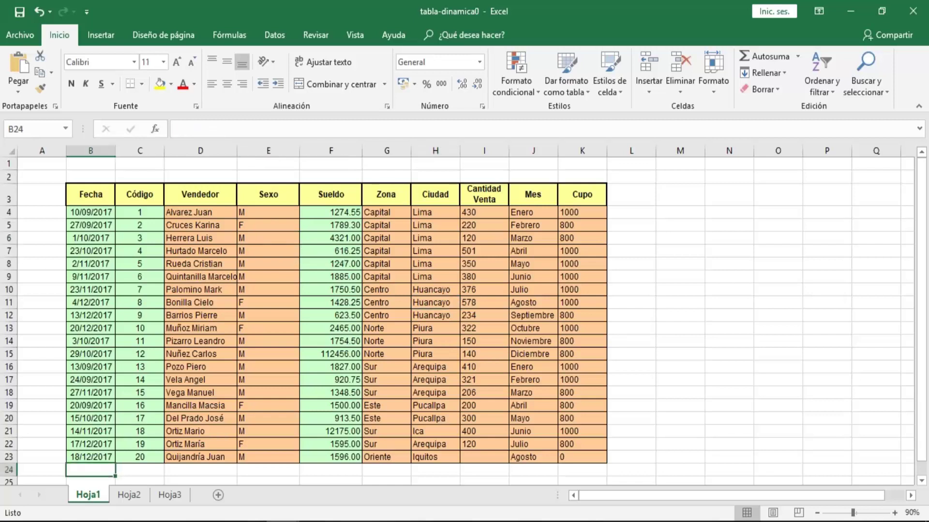
pyautogui.click(91, 481)
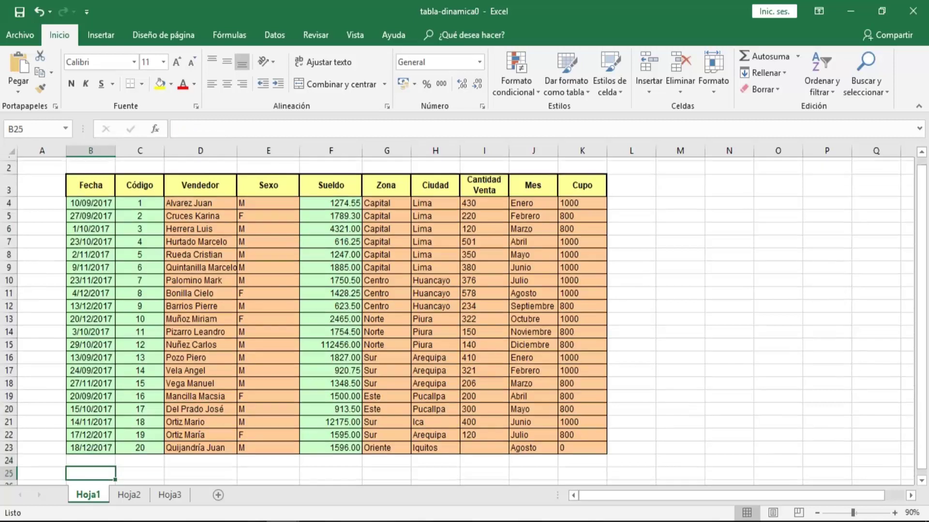
pyautogui.scroll(-2, 464, 315)
pyautogui.click(90, 382)
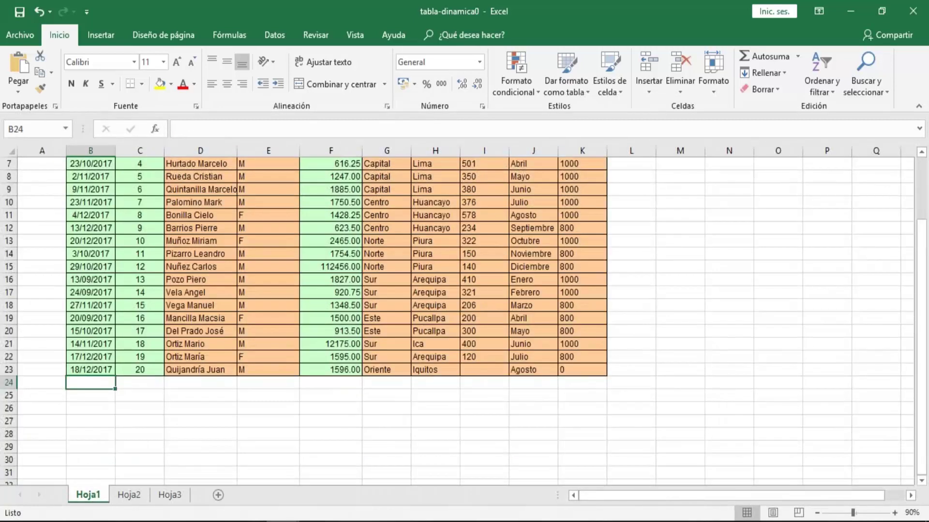
pyautogui.scroll(-8, 464, 315)
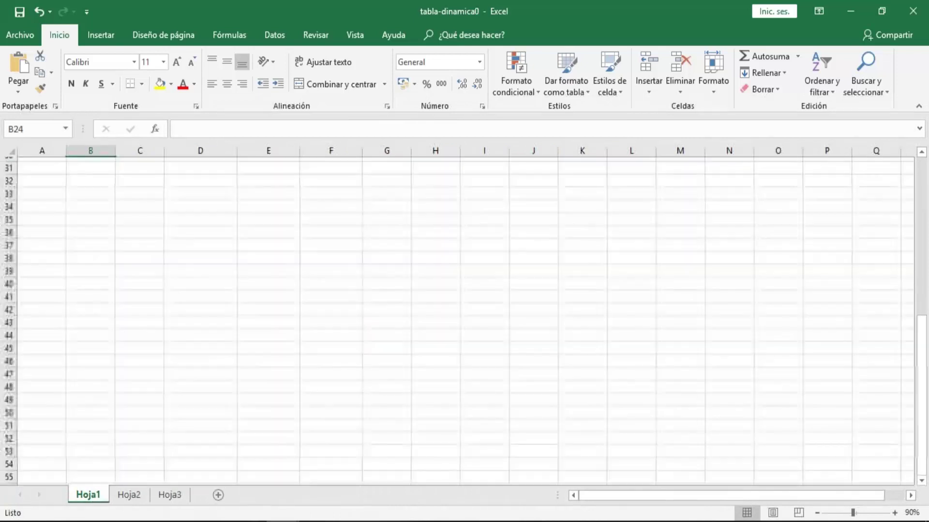
pyautogui.hotkey('ctrl', 'Up')
pyautogui.scroll(2, 464, 315)
pyautogui.click(91, 176)
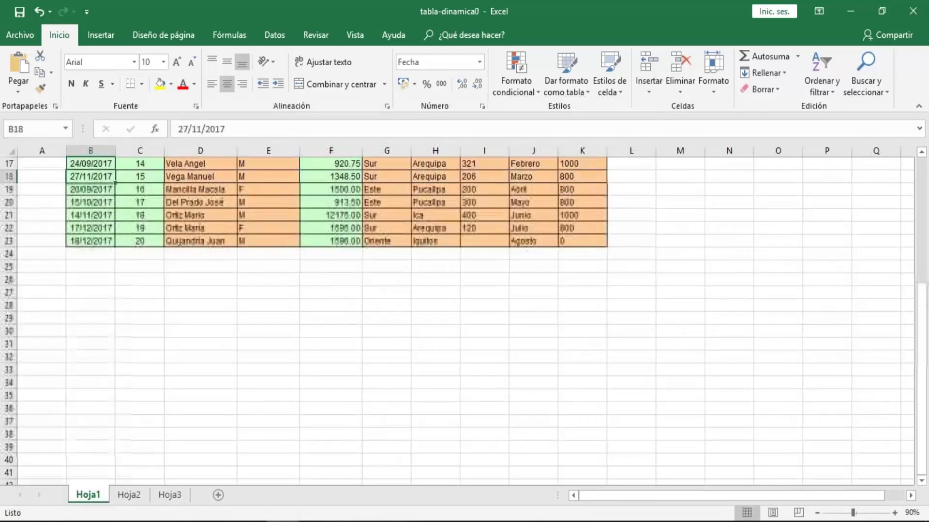
pyautogui.hotkey('ctrl', 'Down')
pyautogui.moveTo(90, 254)
pyautogui.mouseDown()
pyautogui.moveTo(91, 331)
pyautogui.moveTo(582, 344)
pyautogui.moveTo(582, 408)
pyautogui.mouseUp()
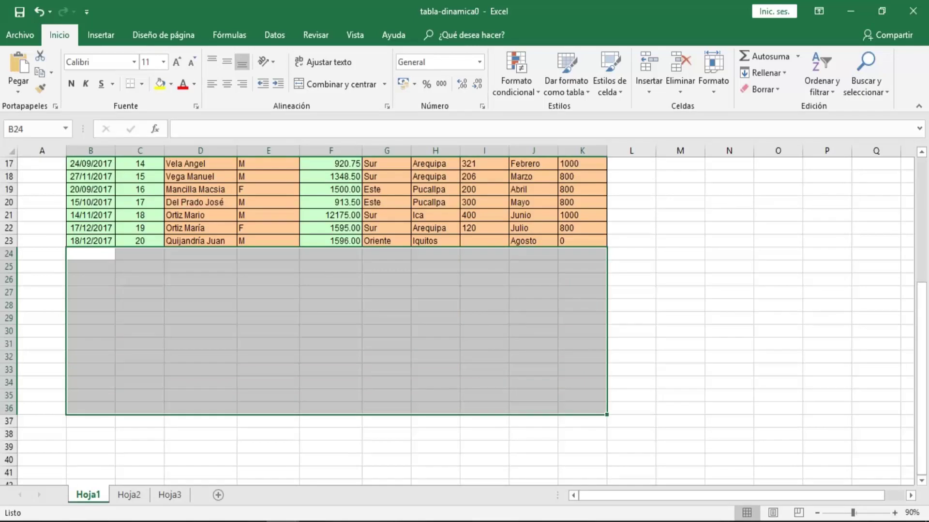
pyautogui.moveTo(90, 240); pyautogui.dragTo(329, 318)
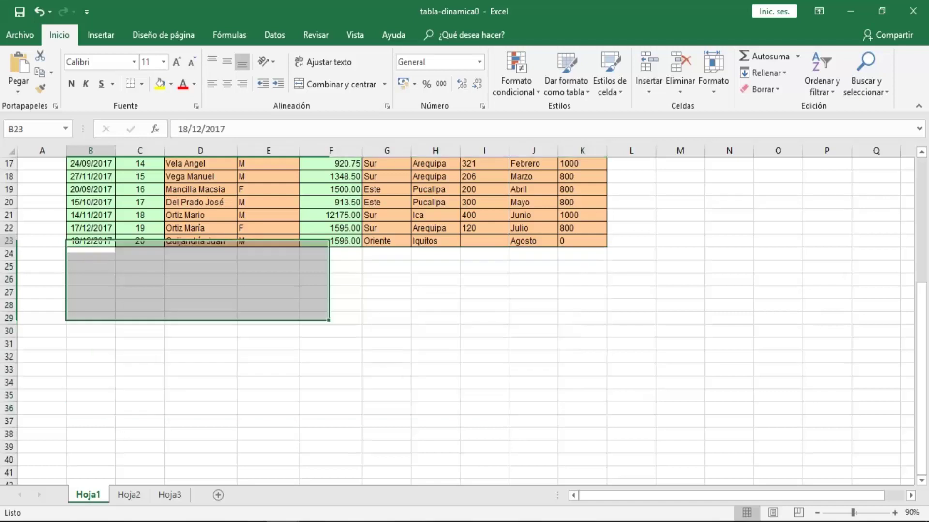
pyautogui.click(91, 163)
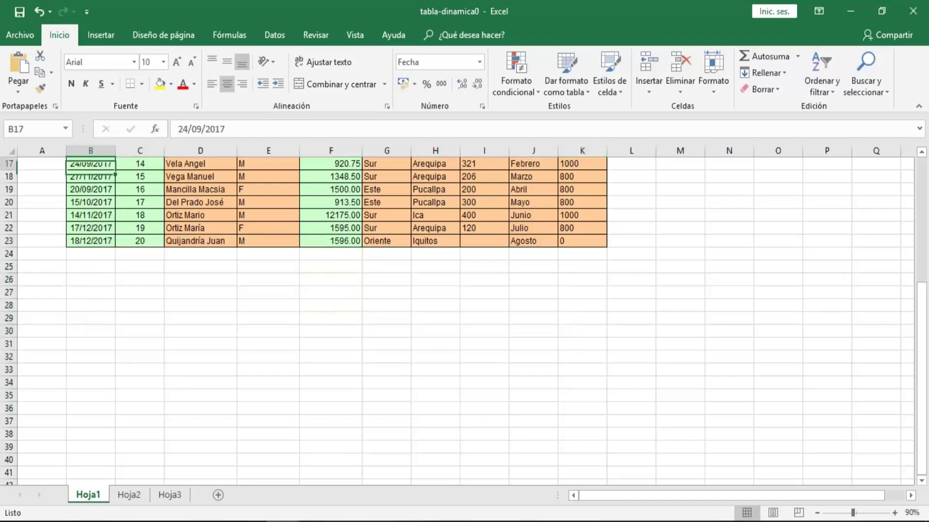
pyautogui.press('Up')
pyautogui.press('Up')
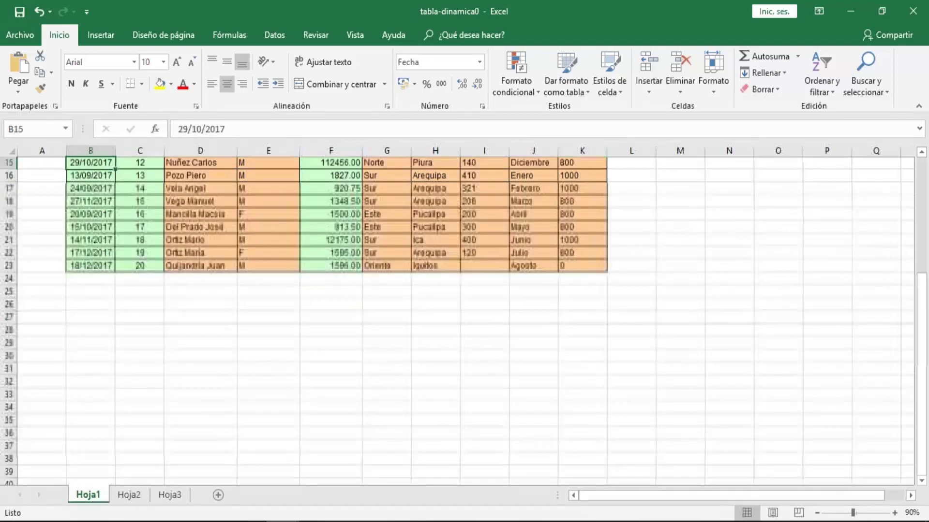
pyautogui.press('Up')
pyautogui.press('Up')
pyautogui.press('Up')
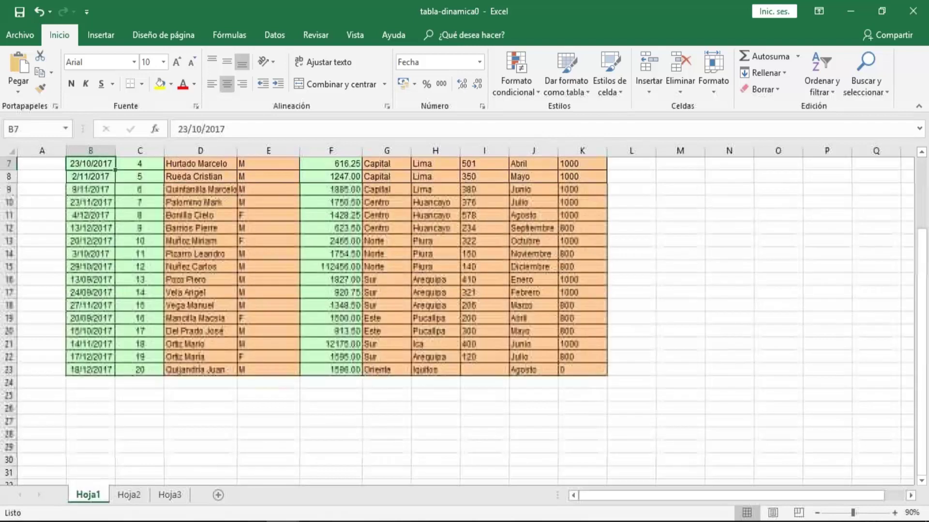
pyautogui.press('Up')
pyautogui.press('Up')
pyautogui.press('Up')
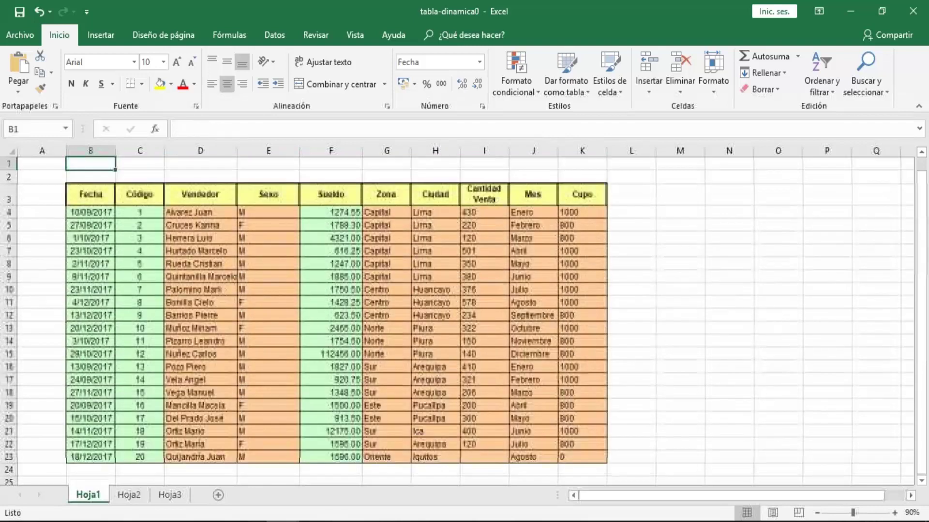
pyautogui.click(201, 251)
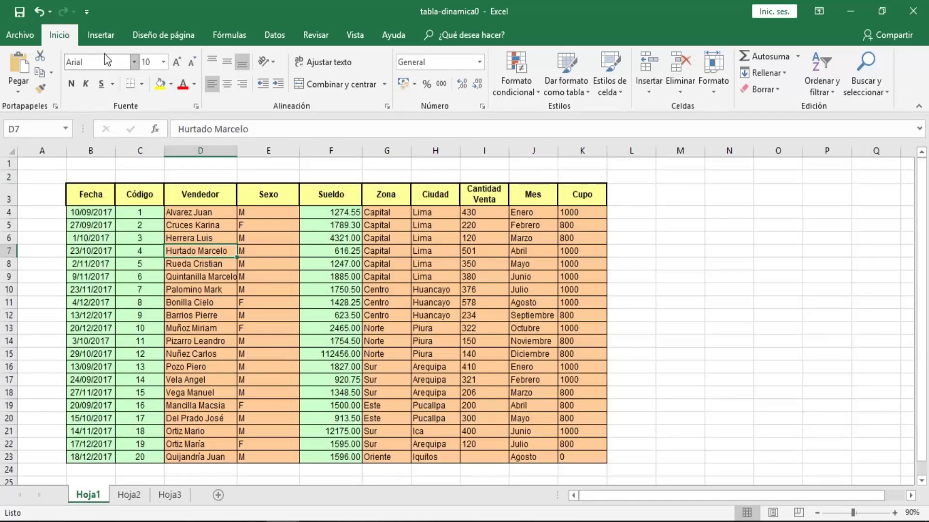
# Step: Convert the range $B$3:$K$23, with headers, into an Excel table
pyautogui.click(101, 33)
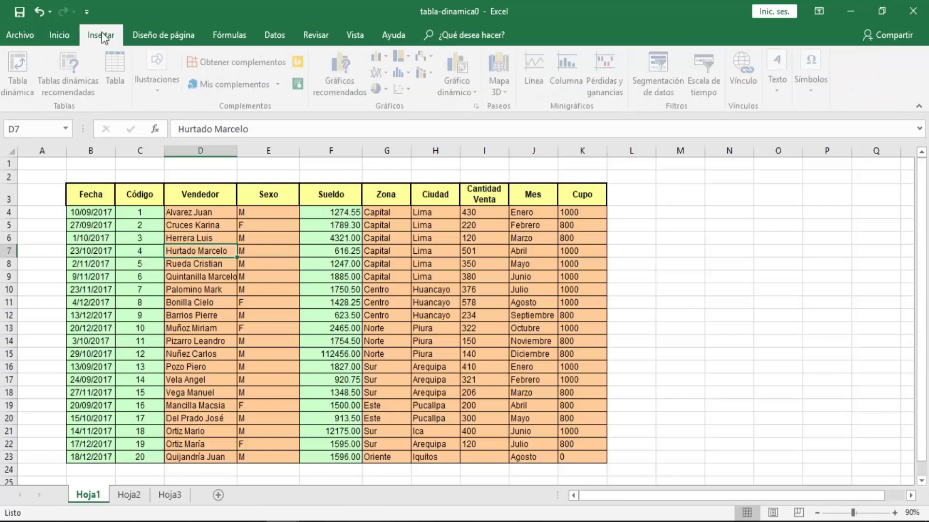
pyautogui.click(120, 60)
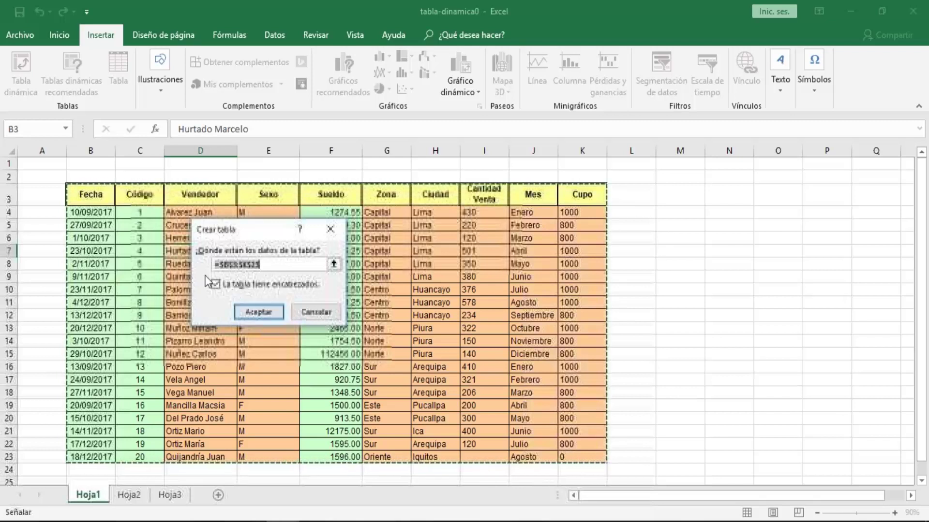
pyautogui.click(259, 312)
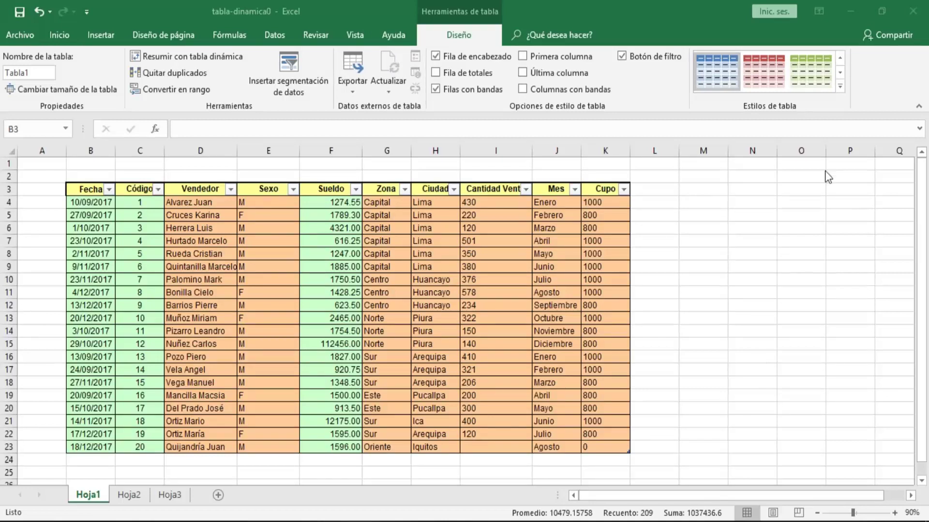
# Step: Apply a medium blue style from the full Estilos de tabla gallery to the table
pyautogui.click(702, 75)
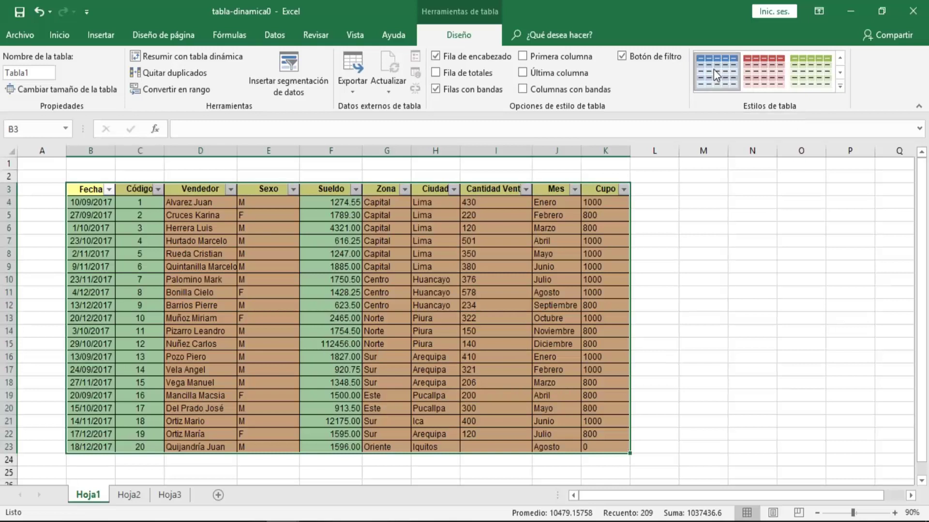
pyautogui.click(839, 85)
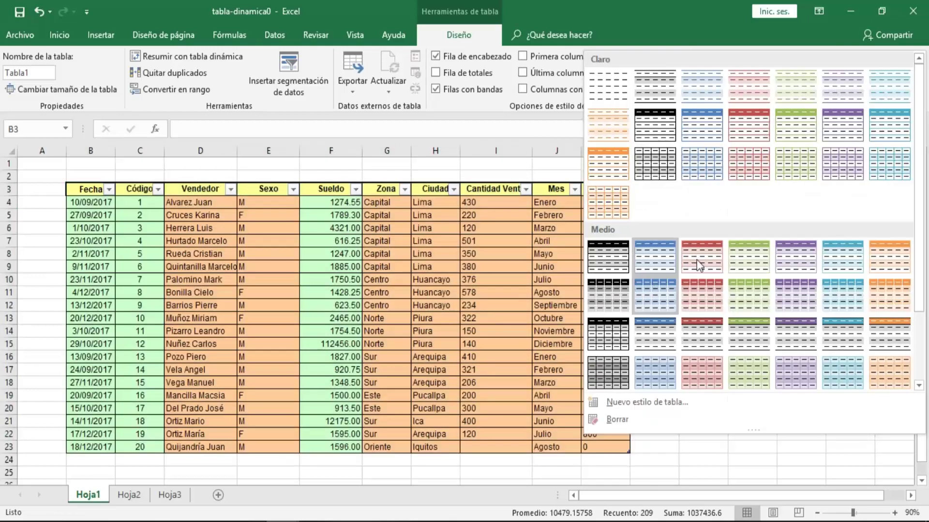
pyautogui.click(655, 334)
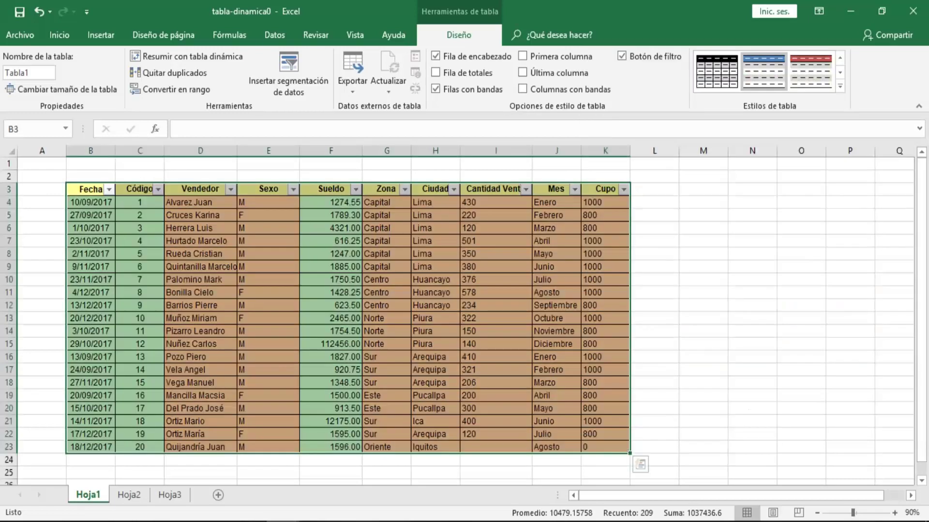
# Step: Move the selection with arrow keys up Sueldo, along the header row and down Vendedor
pyautogui.click(469, 289)
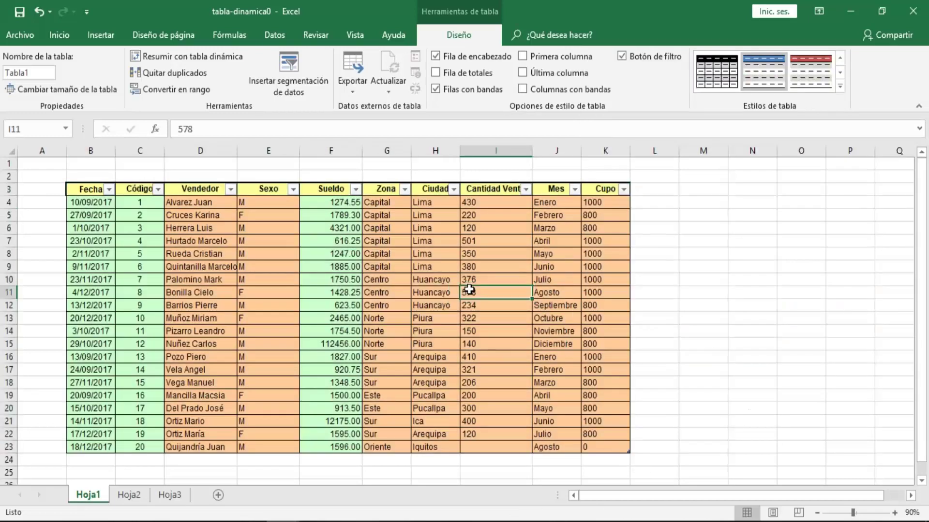
pyautogui.press('Left')
pyautogui.press('Left')
pyautogui.press('Left')
pyautogui.press('Up')
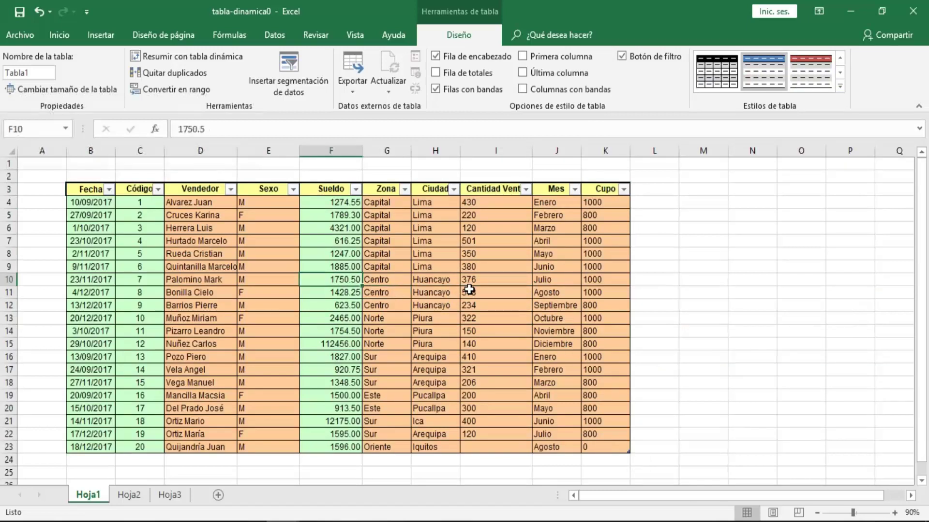
pyautogui.press('Up')
pyautogui.press('Up')
pyautogui.press('Up')
pyautogui.press('Up')
pyautogui.press('Up')
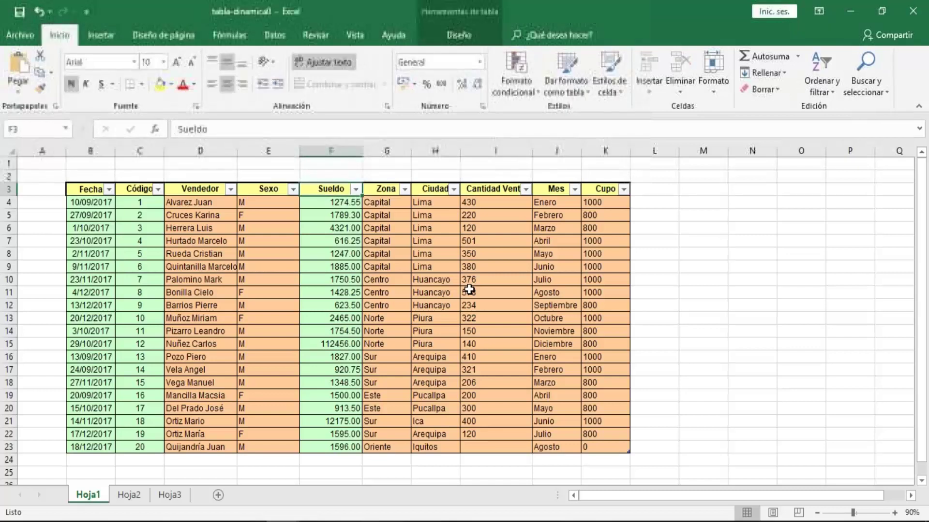
pyautogui.hotkey('ctrl', 'Right')
pyautogui.press('Left')
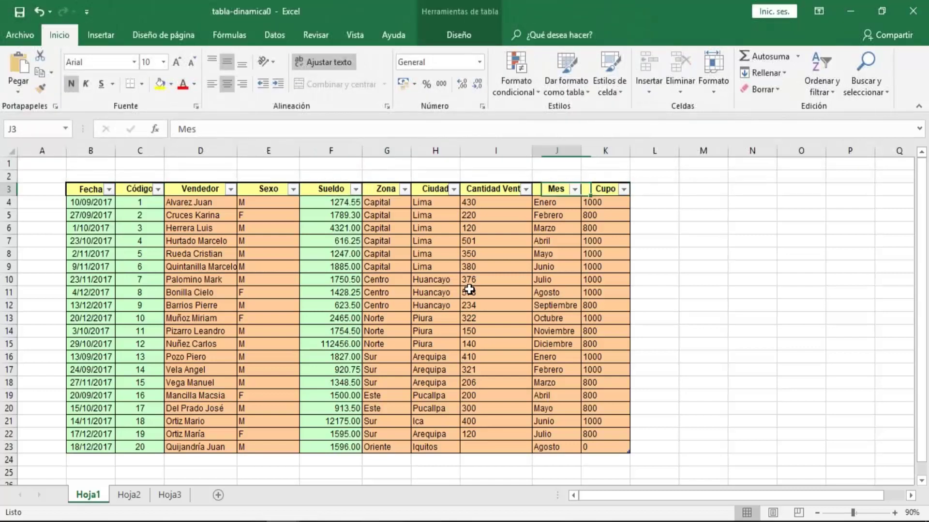
pyautogui.press('Left')
pyautogui.press('Left')
pyautogui.press('Left')
pyautogui.press('Left')
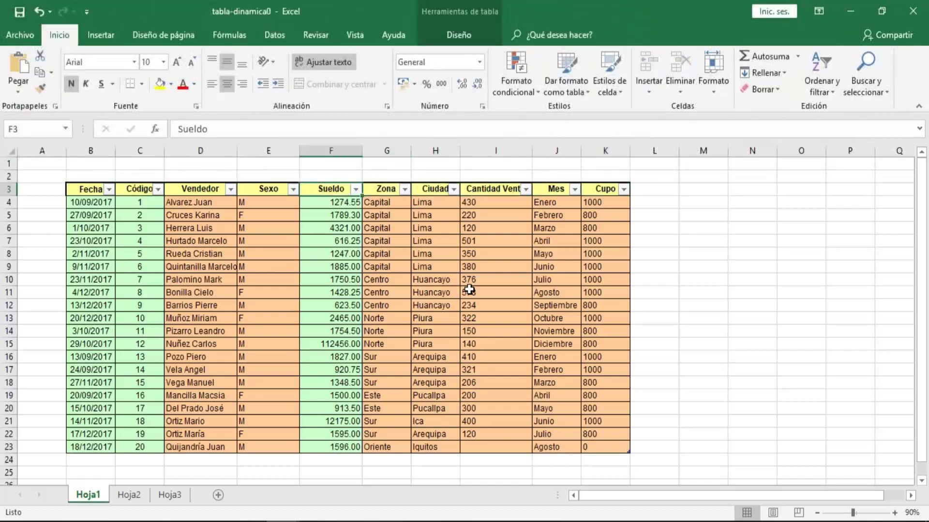
pyautogui.press('Left')
pyautogui.press('Left')
pyautogui.press('Left')
pyautogui.press('Left')
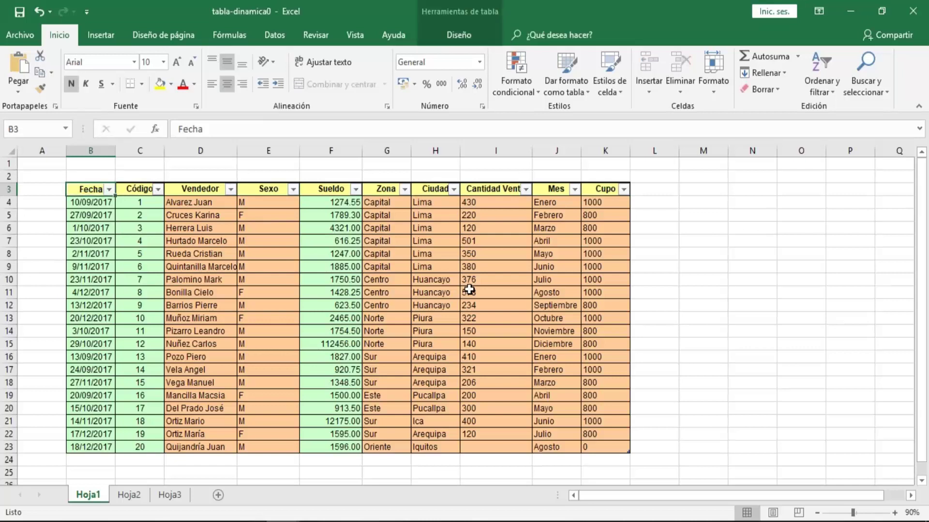
pyautogui.press('Right')
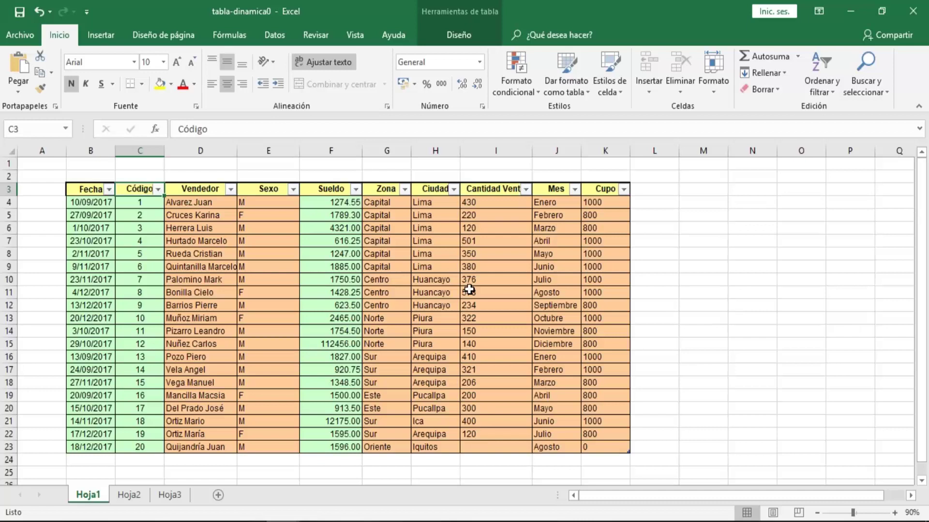
pyautogui.press('Right')
pyautogui.press('Right')
pyautogui.press('Right')
pyautogui.press('Right')
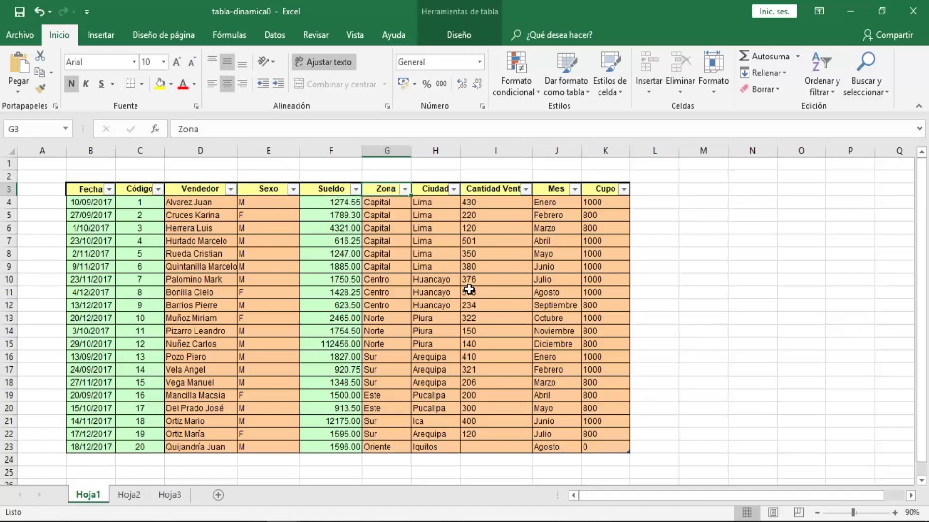
pyautogui.press('Right')
pyautogui.press('Right')
pyautogui.press('Right')
pyautogui.press('Right')
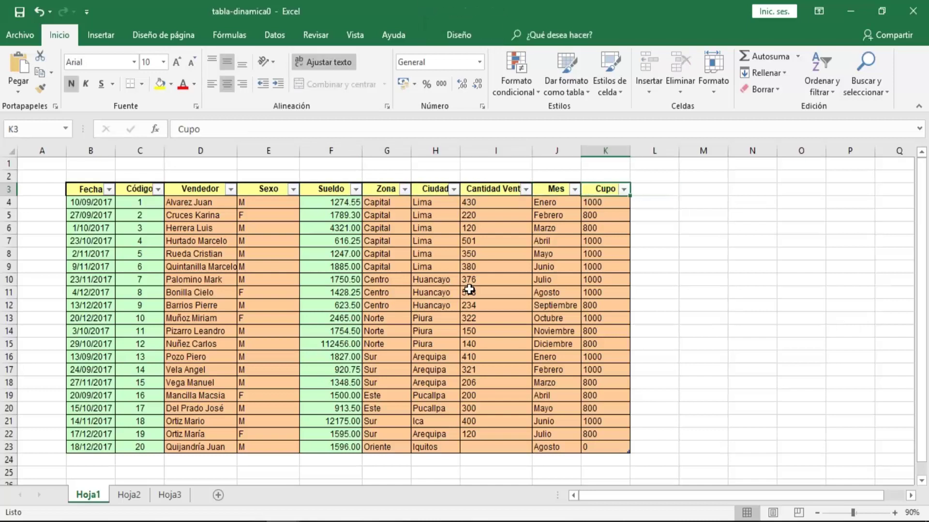
pyautogui.press('Left')
pyautogui.press('Left')
pyautogui.press('Left')
pyautogui.press('Left')
pyautogui.press('Left')
pyautogui.press('Left')
pyautogui.press('Left')
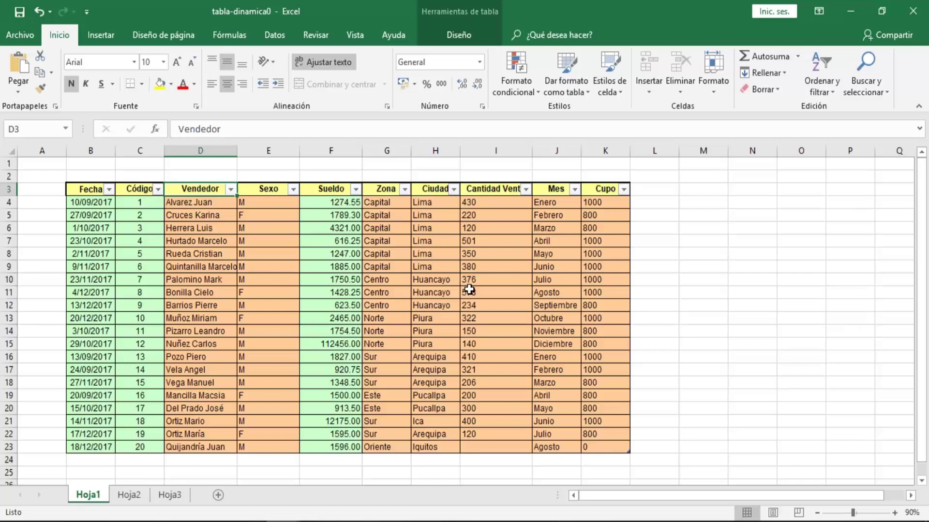
pyautogui.press('Down')
pyautogui.press('Down')
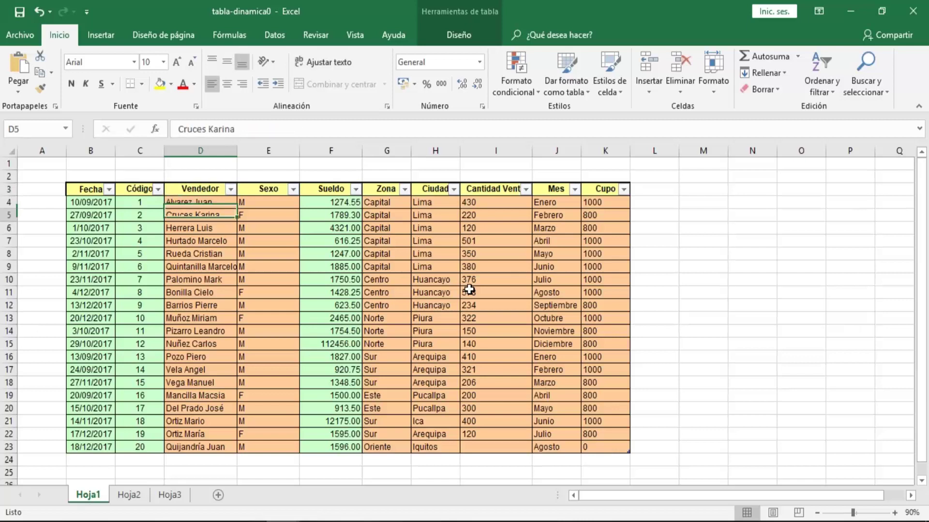
pyautogui.press('Down')
pyautogui.press('Down')
pyautogui.press('Down')
pyautogui.press('Down')
pyautogui.press('Down')
pyautogui.press('Down')
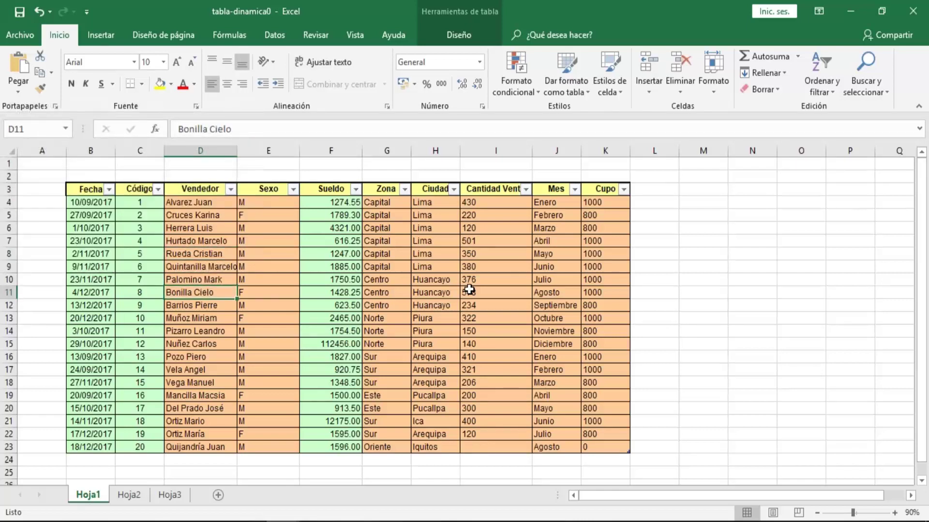
# Step: Select cells E10, E8, C8 and G17 within the table
pyautogui.click(258, 277)
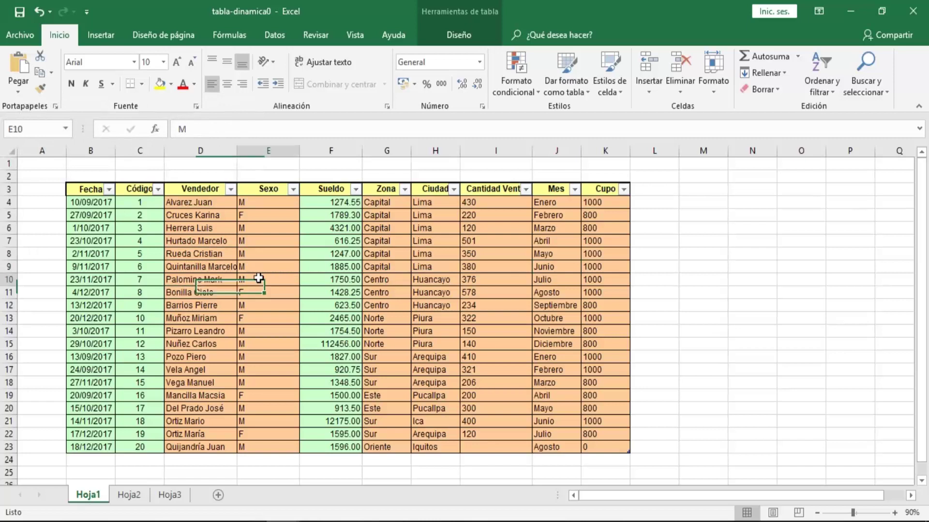
pyautogui.click(251, 248)
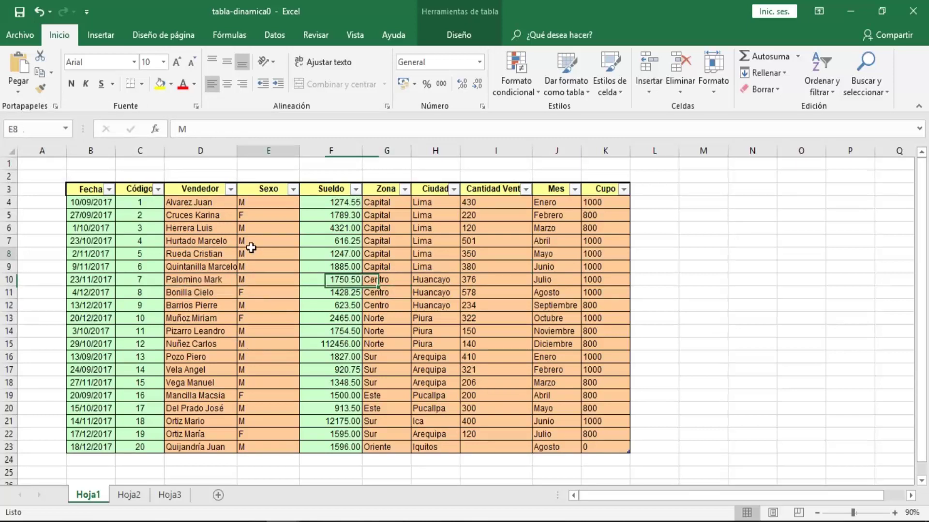
pyautogui.click(243, 278)
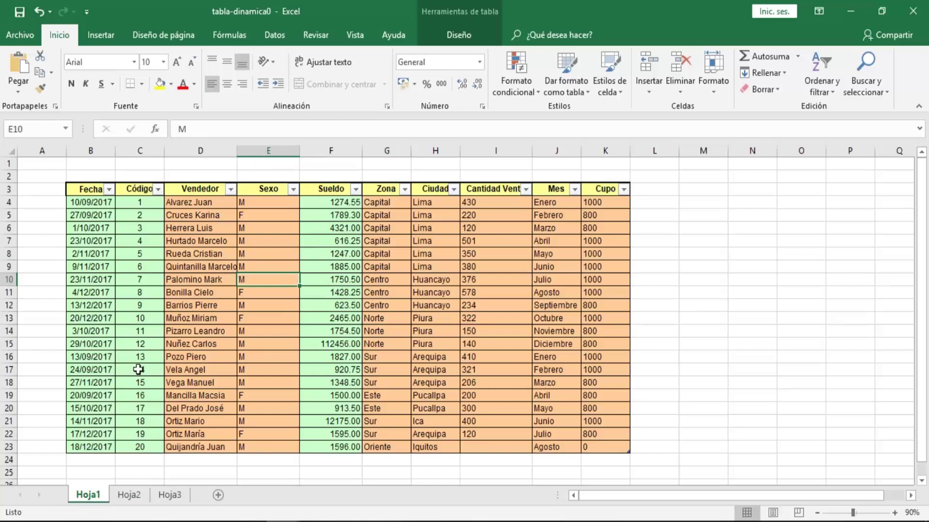
pyautogui.click(160, 254)
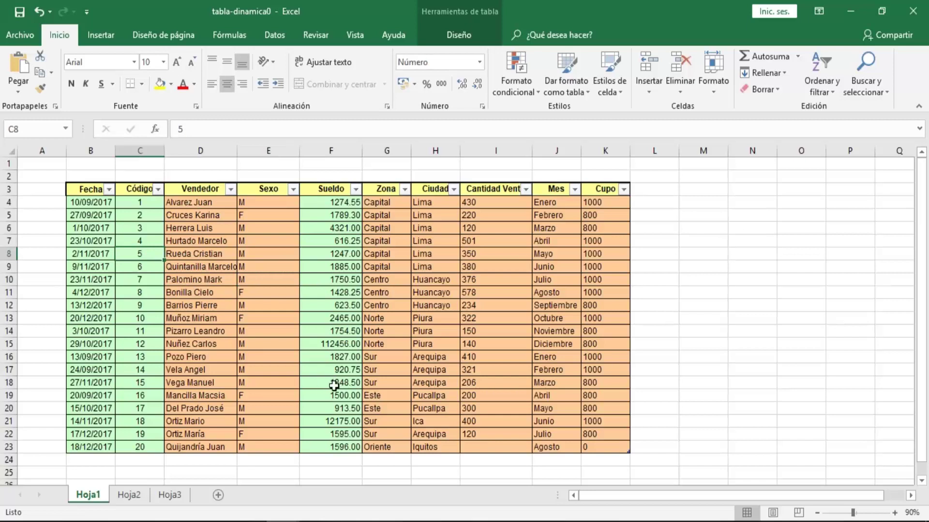
pyautogui.click(361, 369)
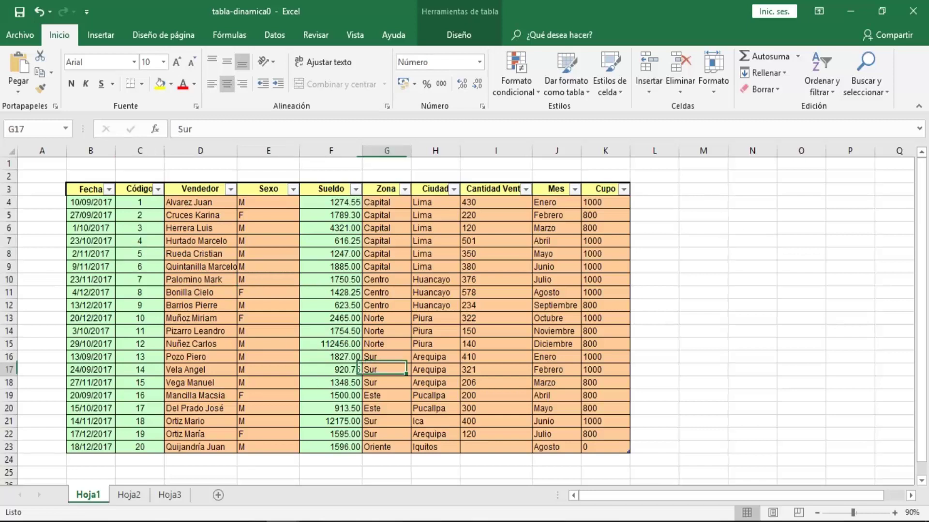
# Step: Insert a pivot table from Tabla1 onto a new worksheet, Hoja4
pyautogui.click(106, 40)
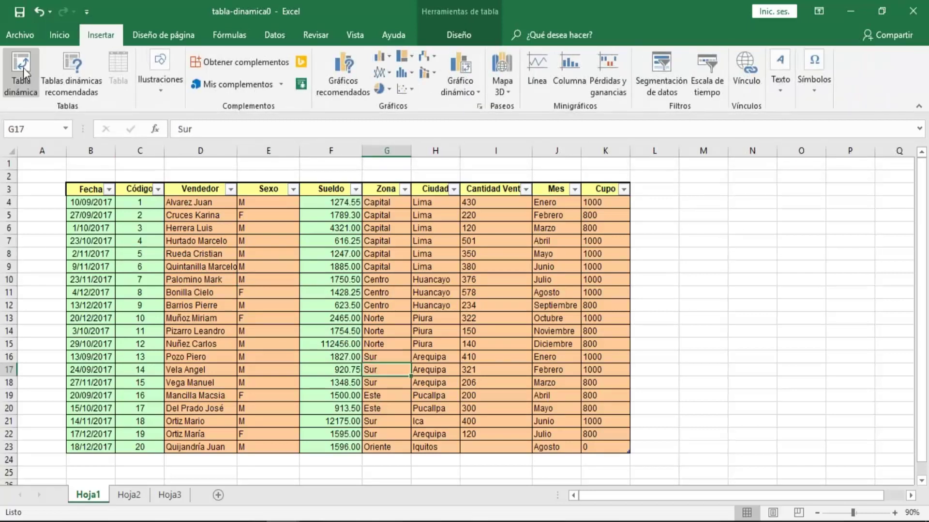
pyautogui.click(21, 72)
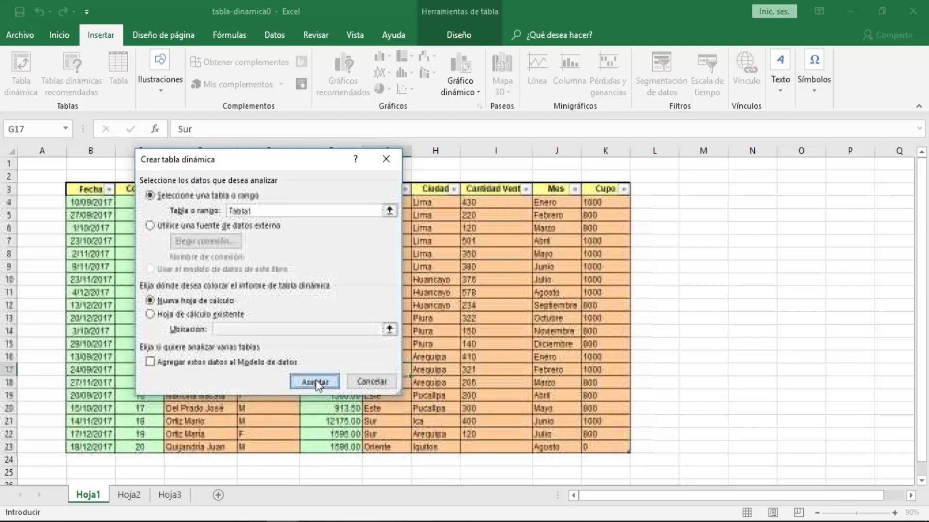
pyautogui.click(315, 381)
pyautogui.click(116, 265)
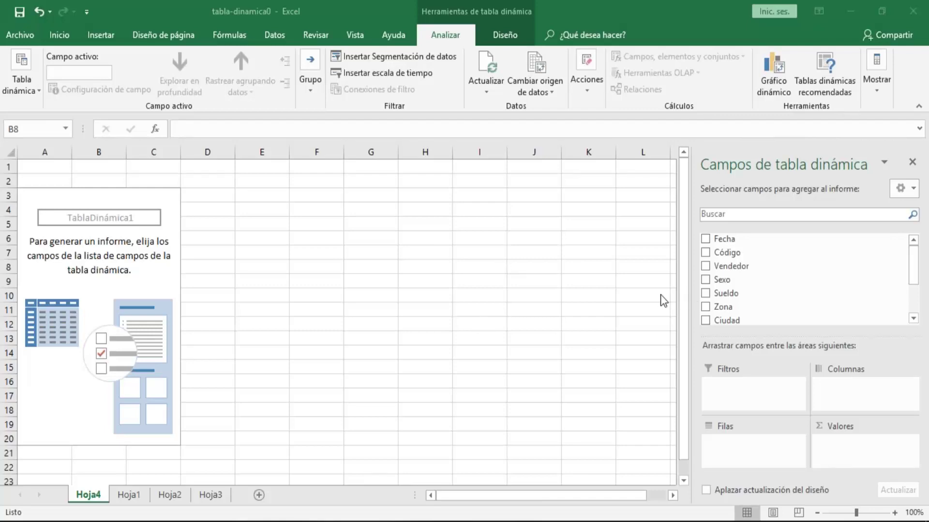
pyautogui.click(80, 268)
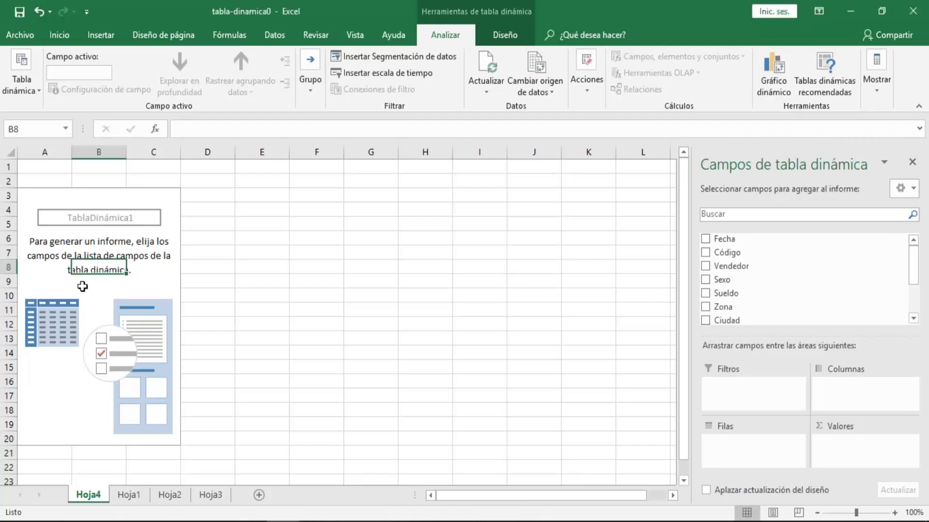
pyautogui.click(80, 299)
pyautogui.click(76, 252)
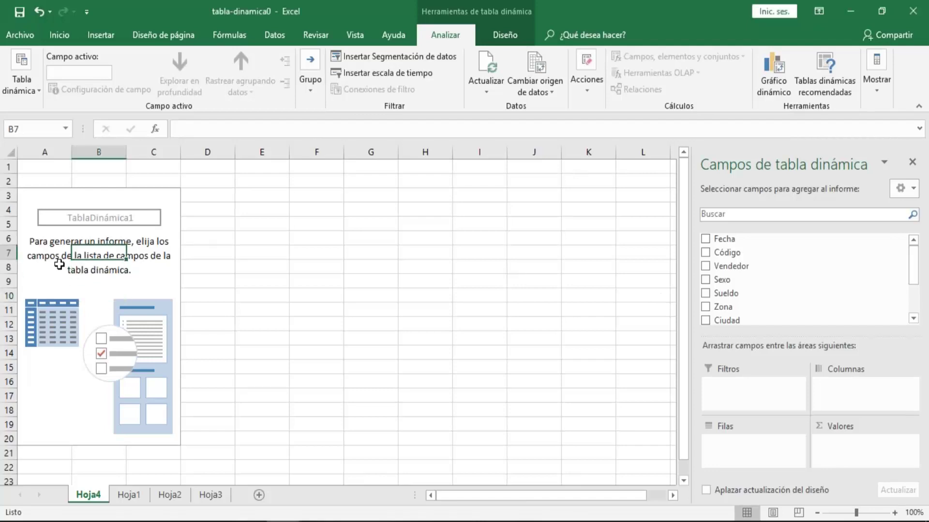
pyautogui.click(58, 266)
pyautogui.click(56, 308)
pyautogui.click(57, 338)
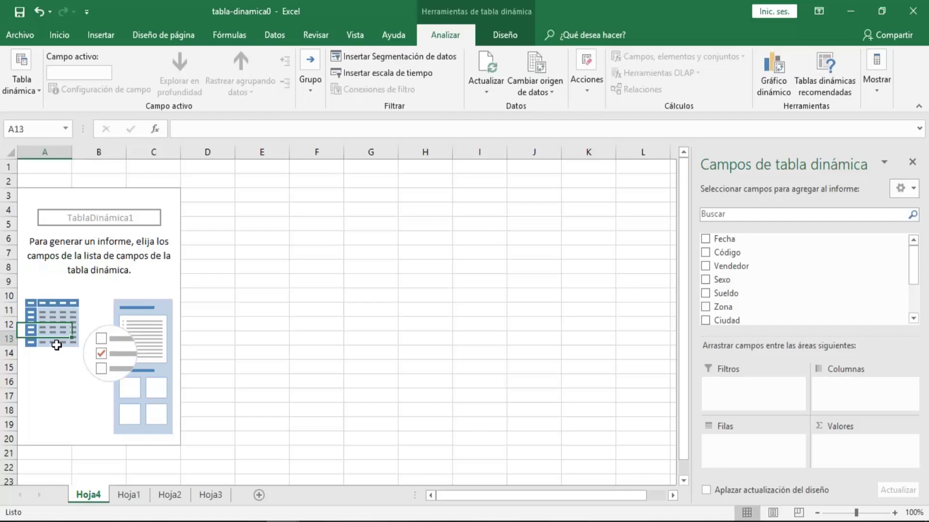
pyautogui.click(53, 295)
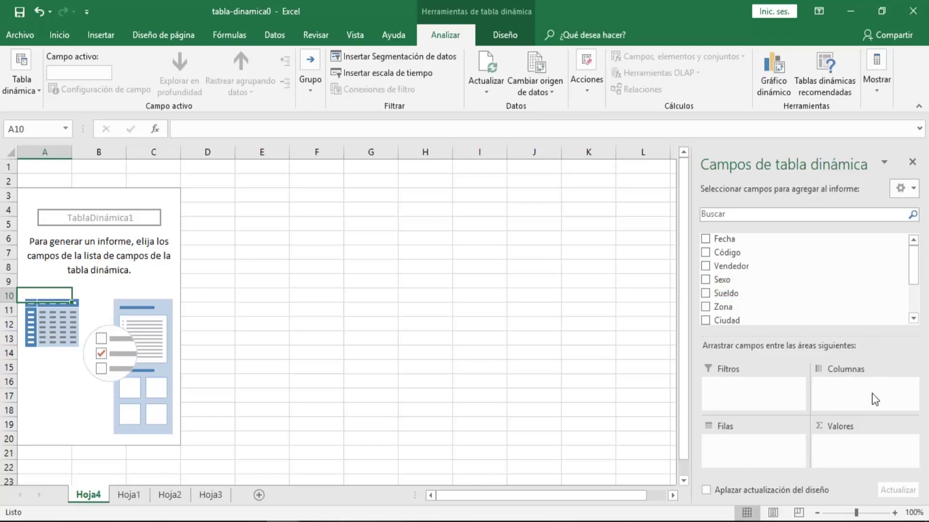
pyautogui.moveTo(913, 261)
pyautogui.mouseDown()
pyautogui.moveTo(916, 315)
pyautogui.moveTo(915, 301)
pyautogui.mouseUp()
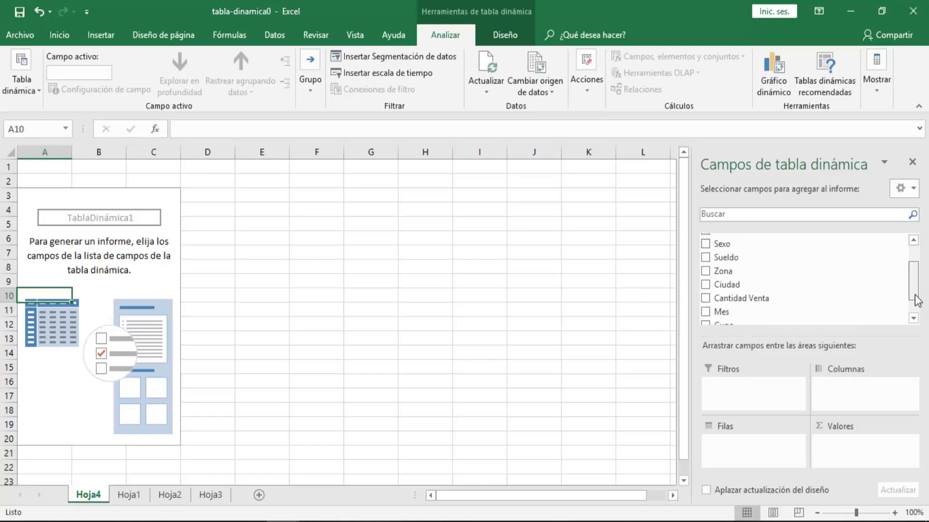
pyautogui.moveTo(732, 283)
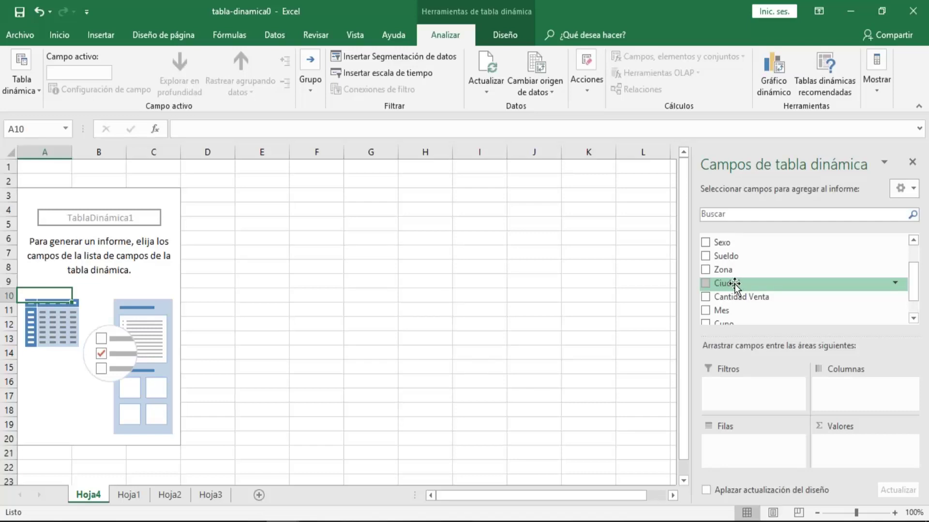
# Step: Place Ciudad in Filas, Sueldo in Valores and Sexo in Columnas of the pivot
pyautogui.moveTo(735, 285); pyautogui.dragTo(734, 456)
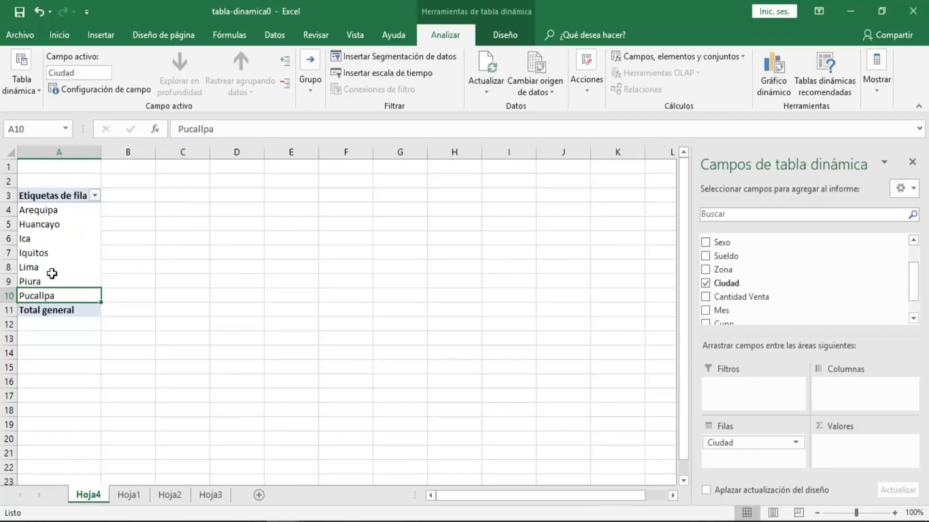
pyautogui.scroll(-1, 914, 283)
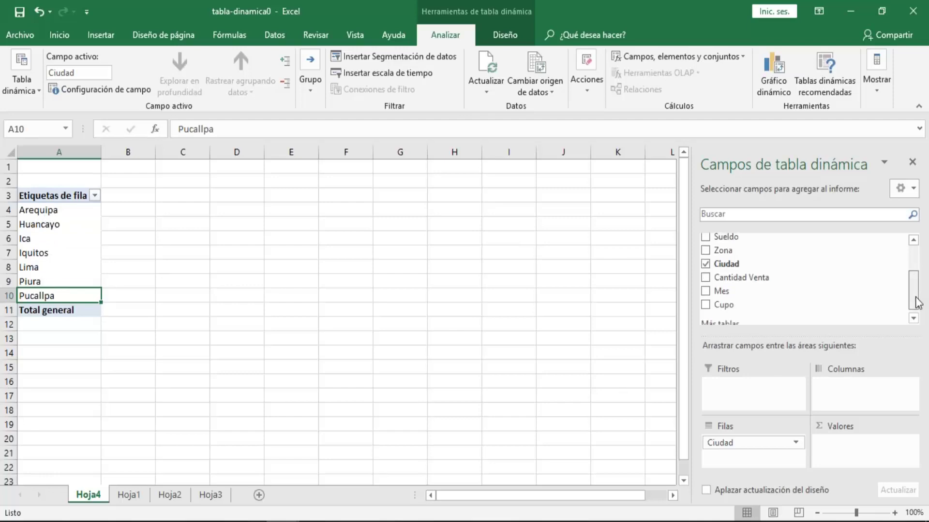
pyautogui.scroll(-1, 913, 286)
pyautogui.scroll(3, 913, 286)
pyautogui.moveTo(913, 286); pyautogui.dragTo(913, 271)
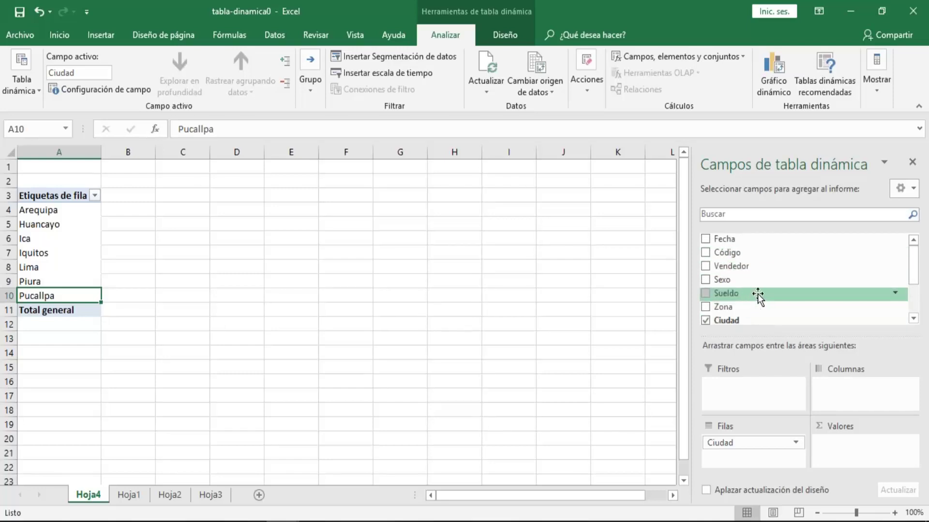
pyautogui.moveTo(757, 296); pyautogui.dragTo(842, 454)
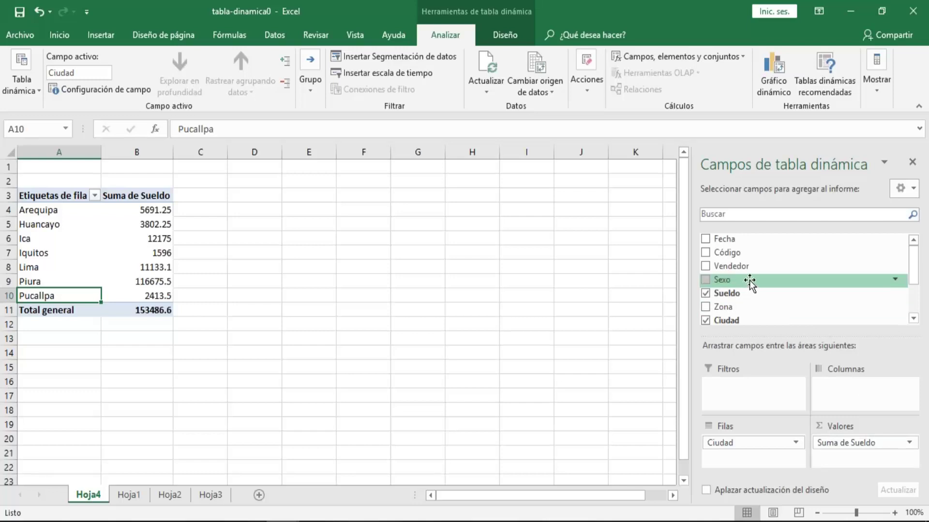
pyautogui.moveTo(748, 282); pyautogui.dragTo(838, 387)
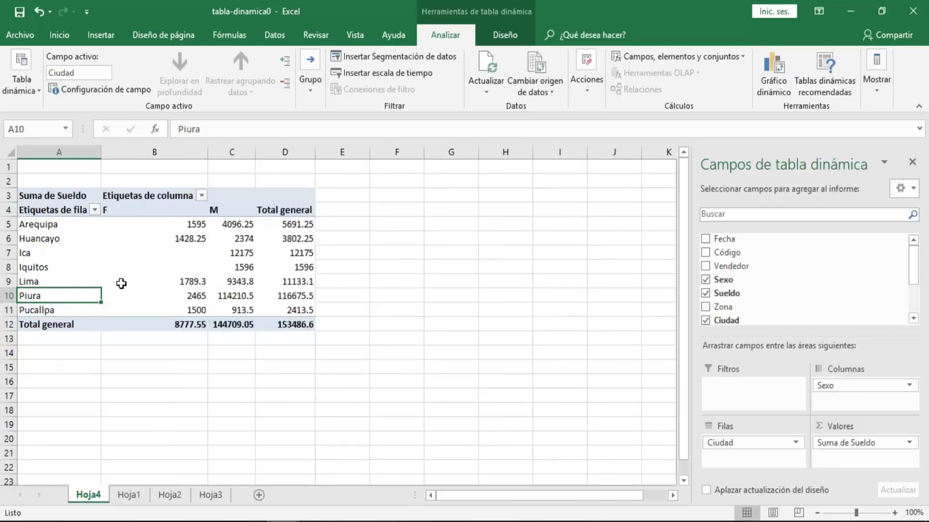
pyautogui.click(47, 242)
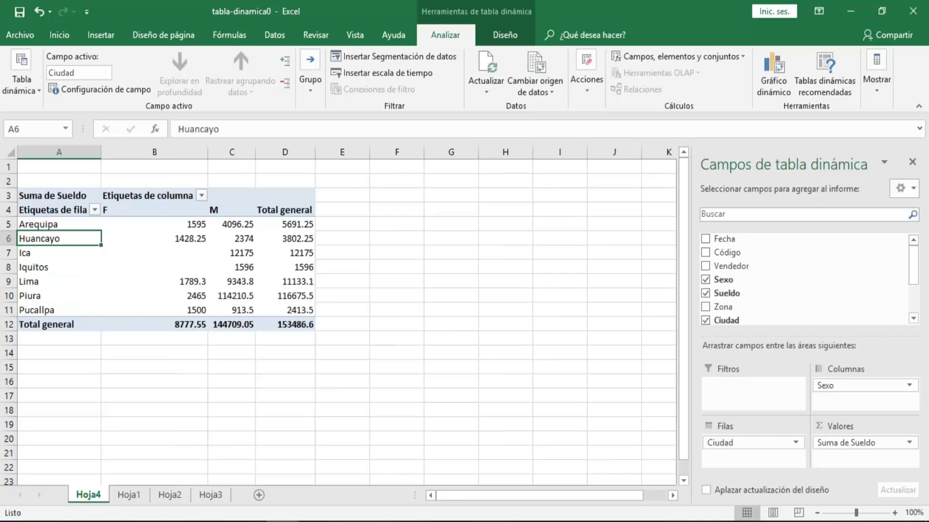
pyautogui.click(46, 226)
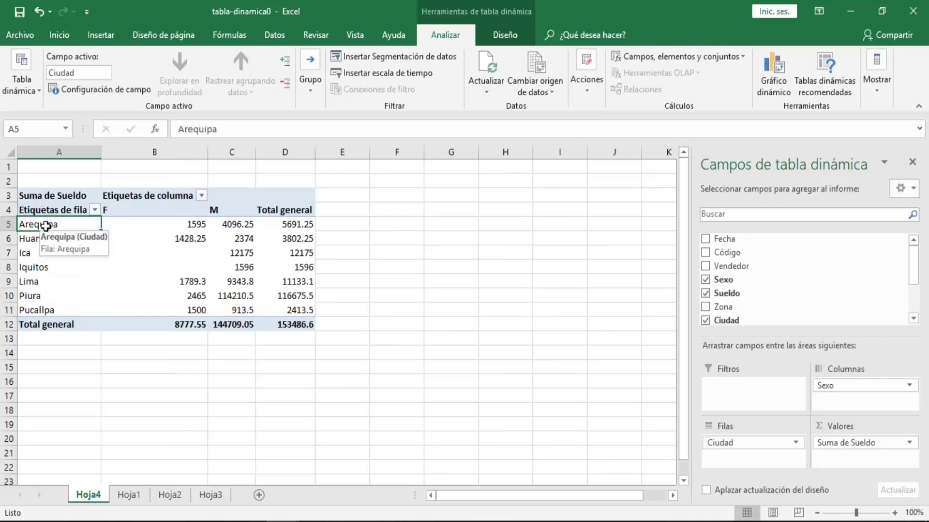
pyautogui.click(175, 228)
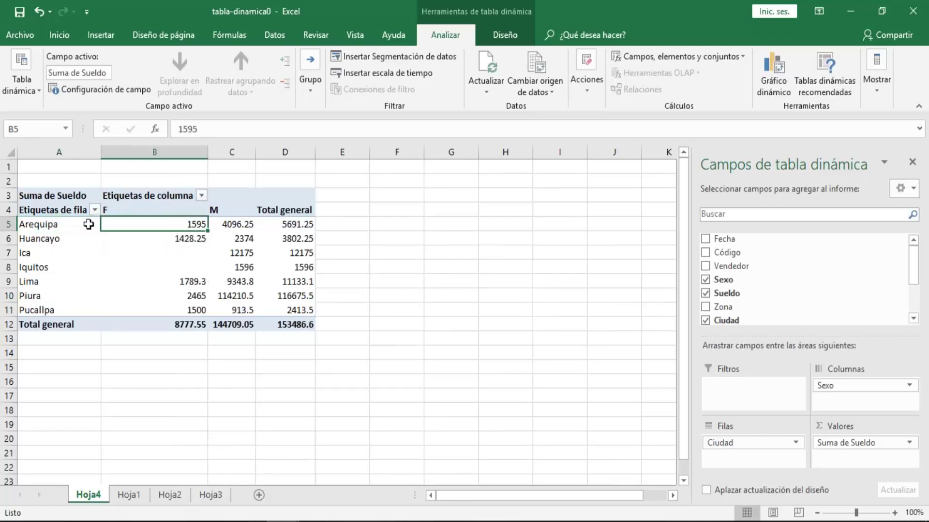
pyautogui.click(176, 211)
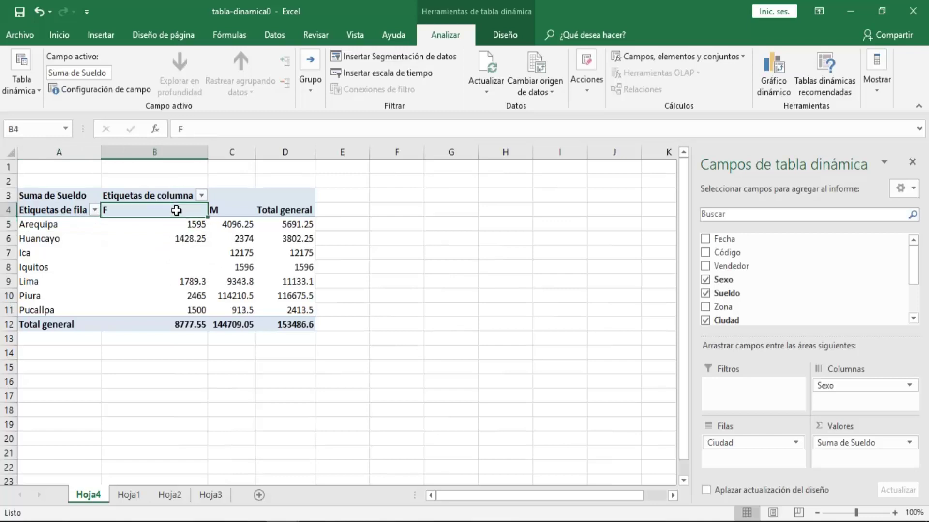
pyautogui.click(239, 213)
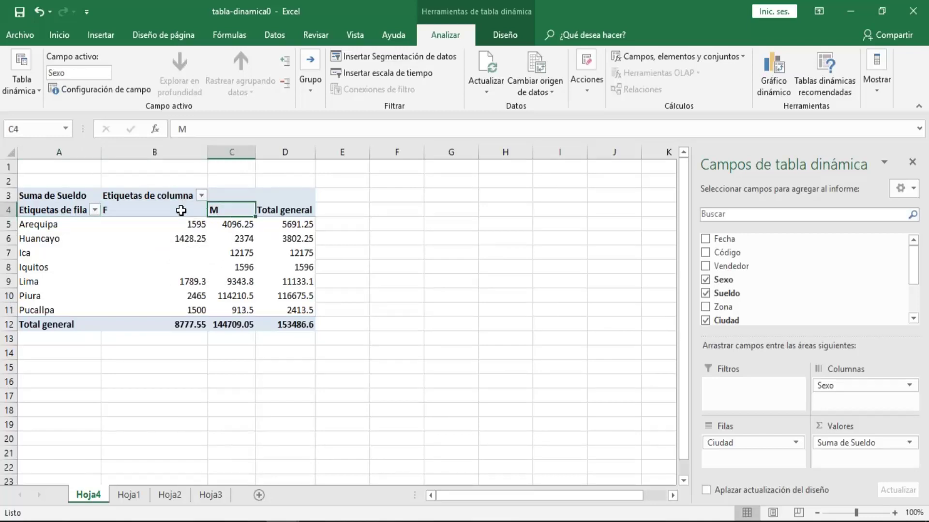
pyautogui.click(181, 210)
pyautogui.click(228, 210)
pyautogui.click(236, 266)
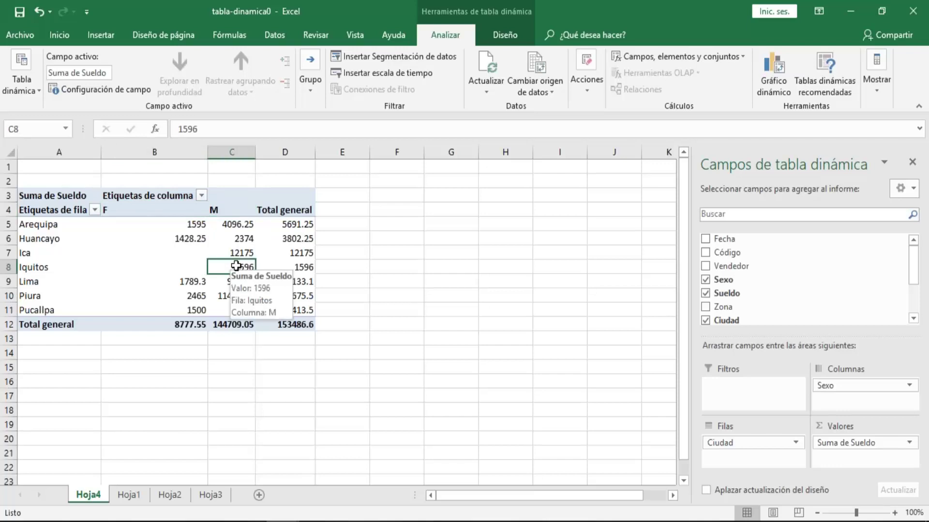
pyautogui.click(195, 236)
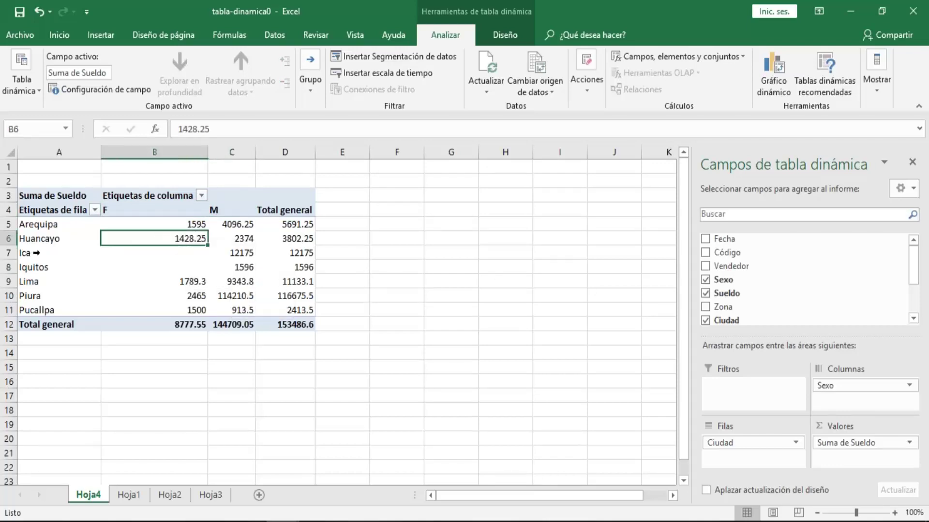
pyautogui.click(35, 252)
pyautogui.click(196, 296)
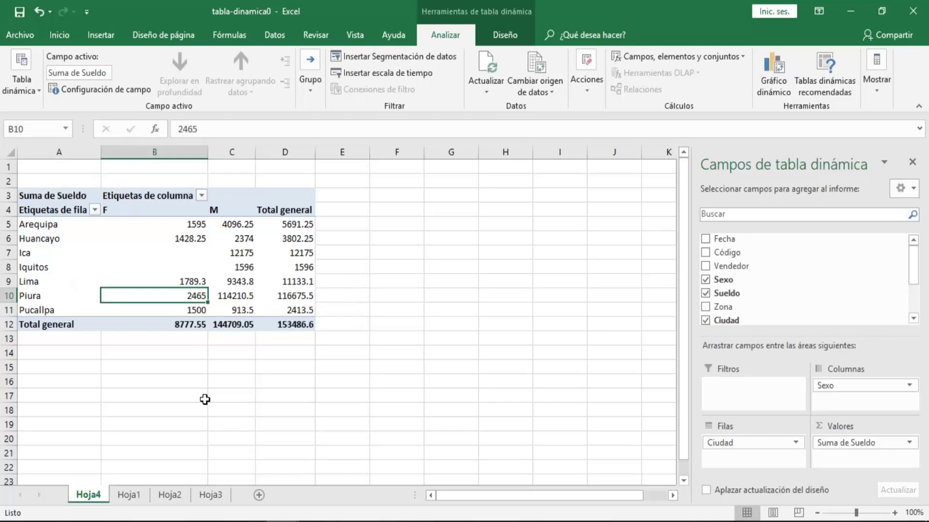
pyautogui.click(254, 281)
pyautogui.press('Left')
pyautogui.press('Up')
pyautogui.press('Up')
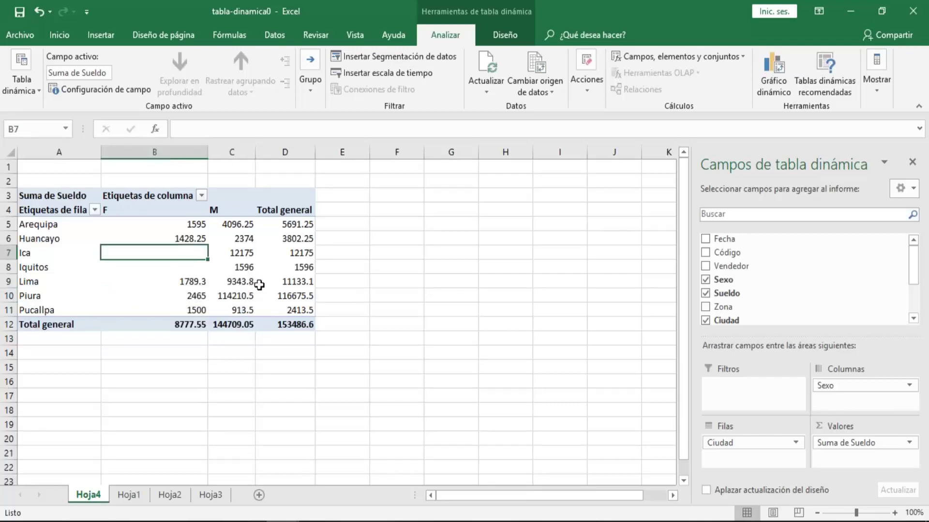
pyautogui.click(260, 285)
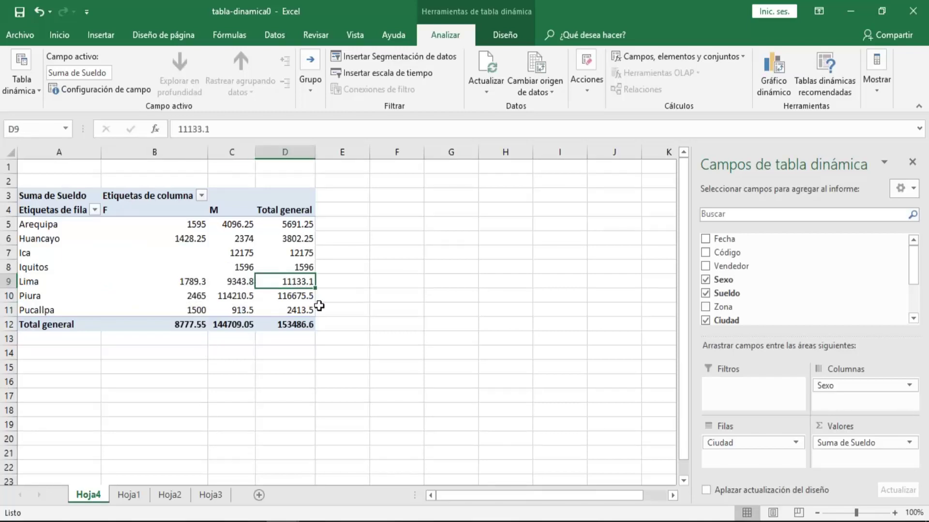
pyautogui.click(302, 264)
pyautogui.click(290, 224)
pyautogui.click(285, 238)
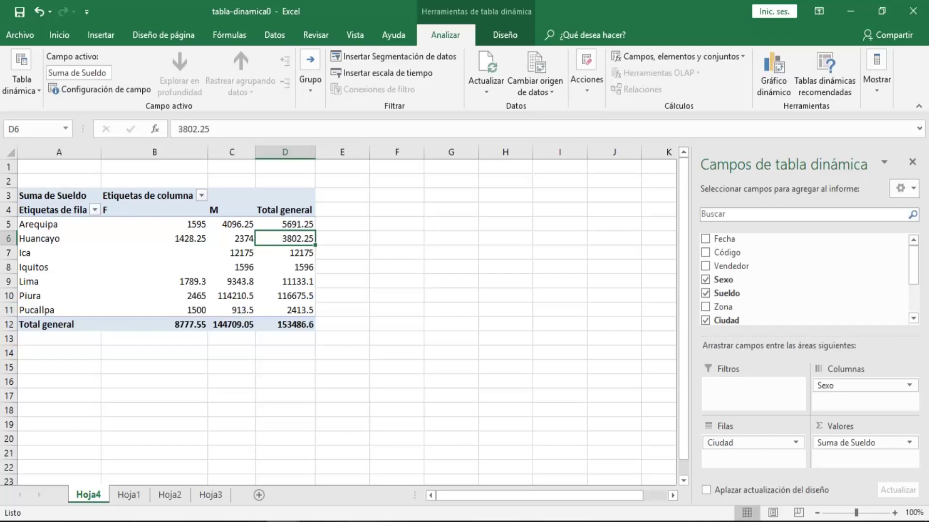
pyautogui.click(202, 261)
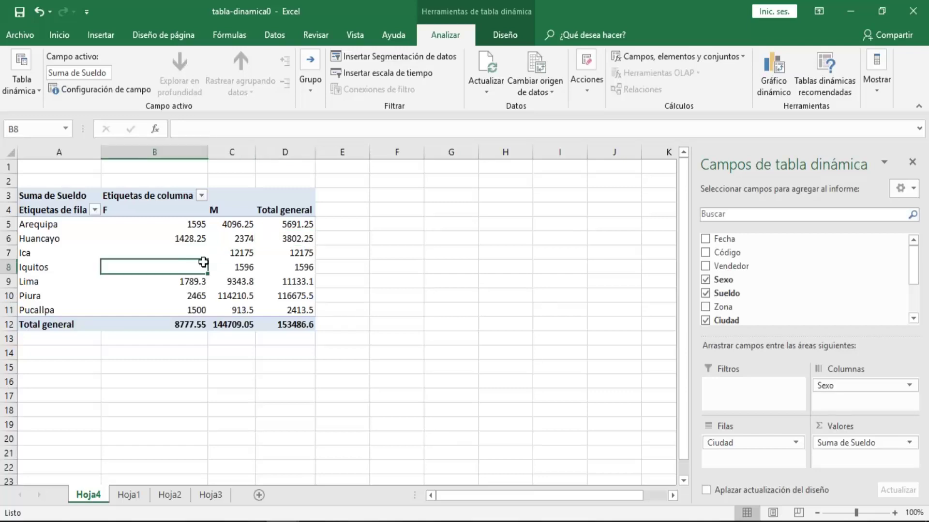
pyautogui.click(239, 263)
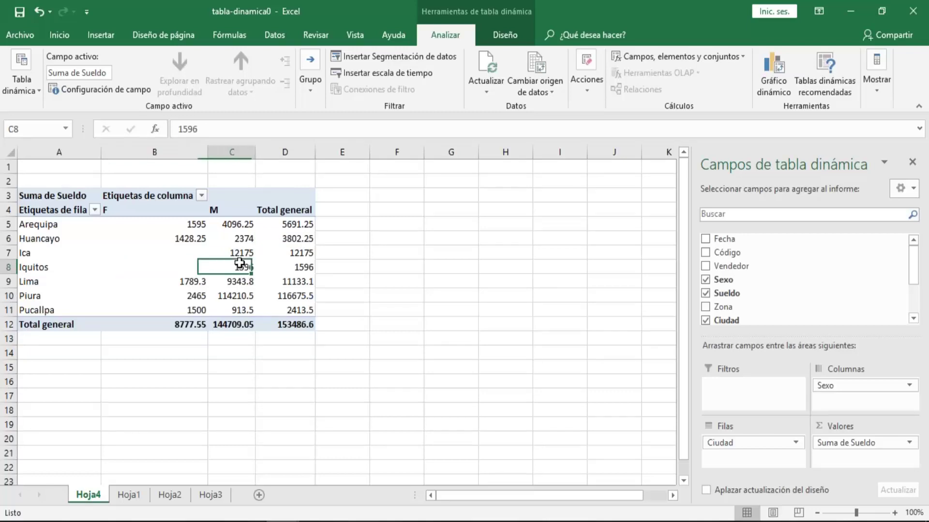
pyautogui.click(242, 236)
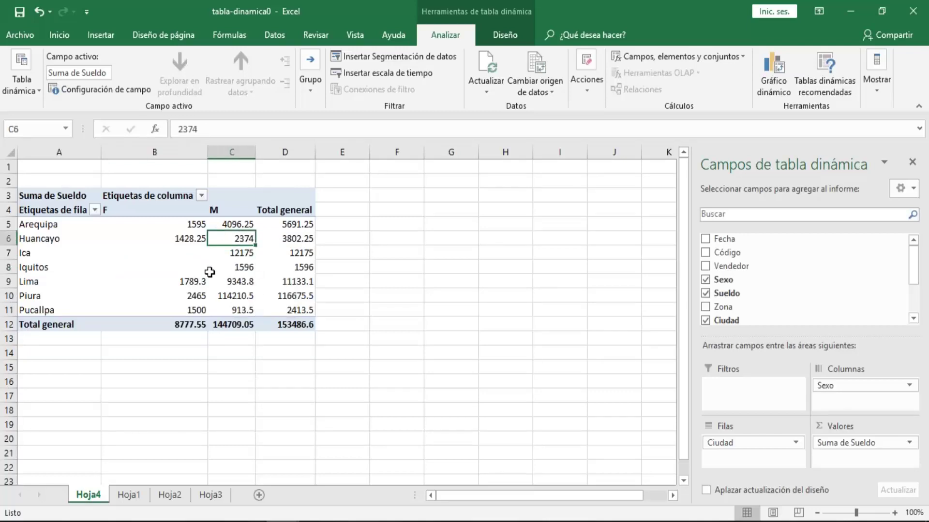
pyautogui.click(246, 291)
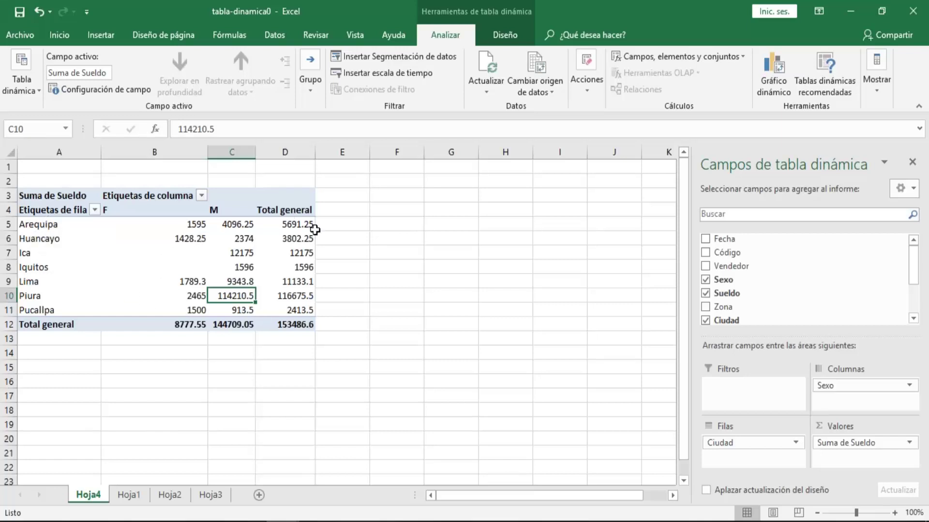
pyautogui.click(303, 251)
pyautogui.moveTo(302, 252); pyautogui.dragTo(244, 253)
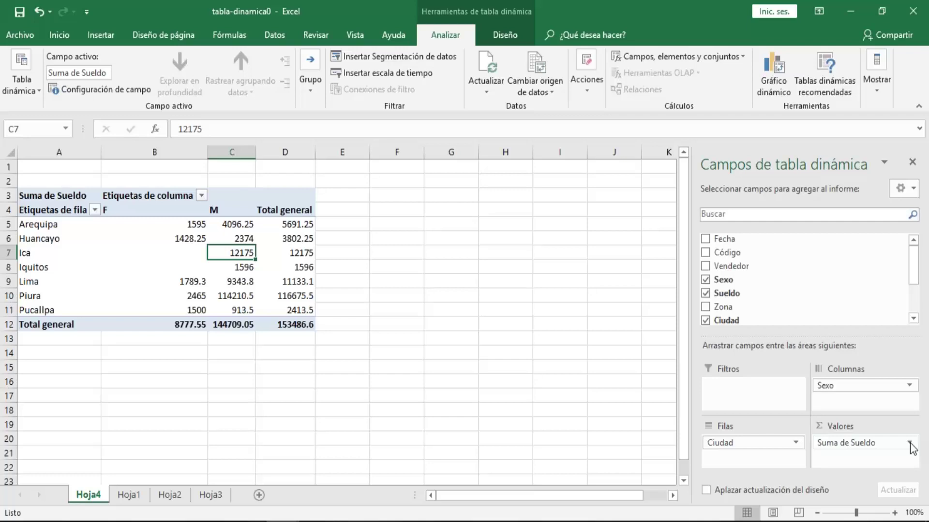
# Step: Open the Suma de Sueldo dropdown menu in the Valores area
pyautogui.click(909, 442)
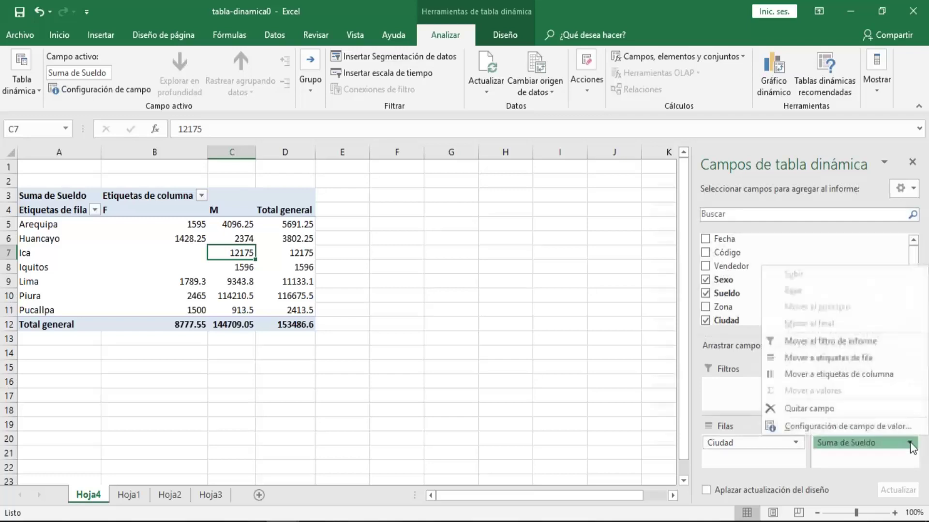
pyautogui.click(909, 443)
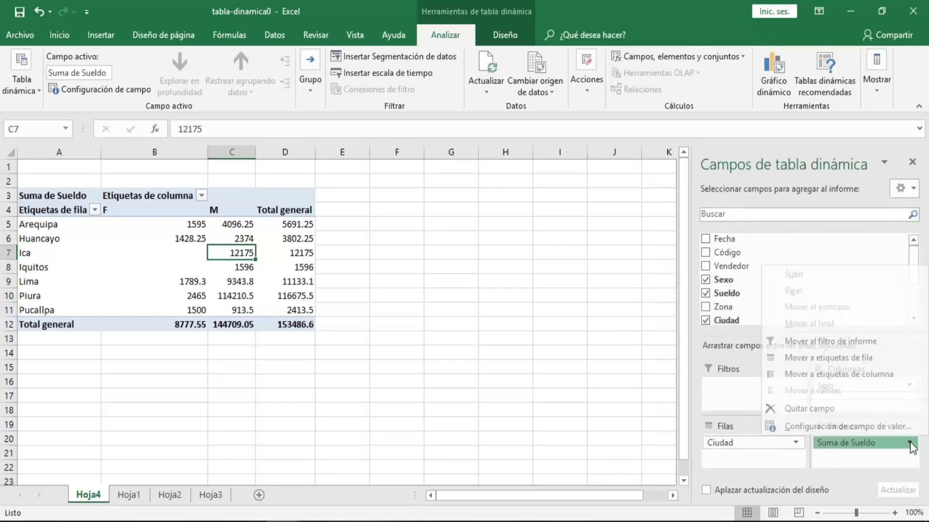
pyautogui.click(909, 442)
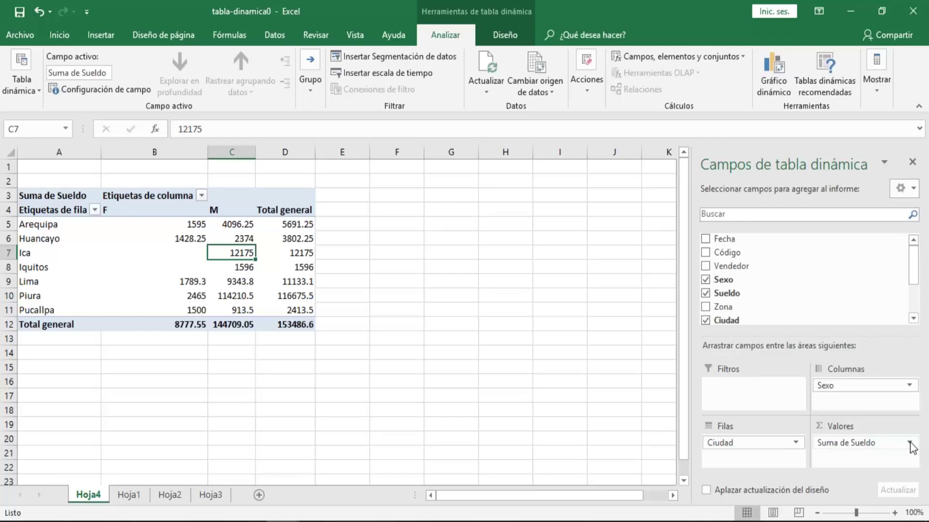
pyautogui.click(909, 443)
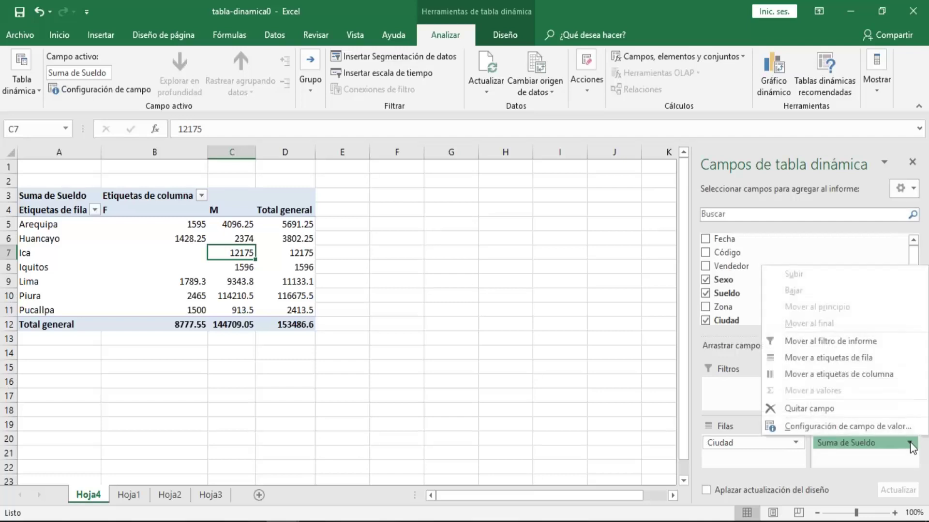
# Step: Preview Promedio, Máx and Mín, then set Sueldo to summarize by Recuento and apply
pyautogui.click(875, 427)
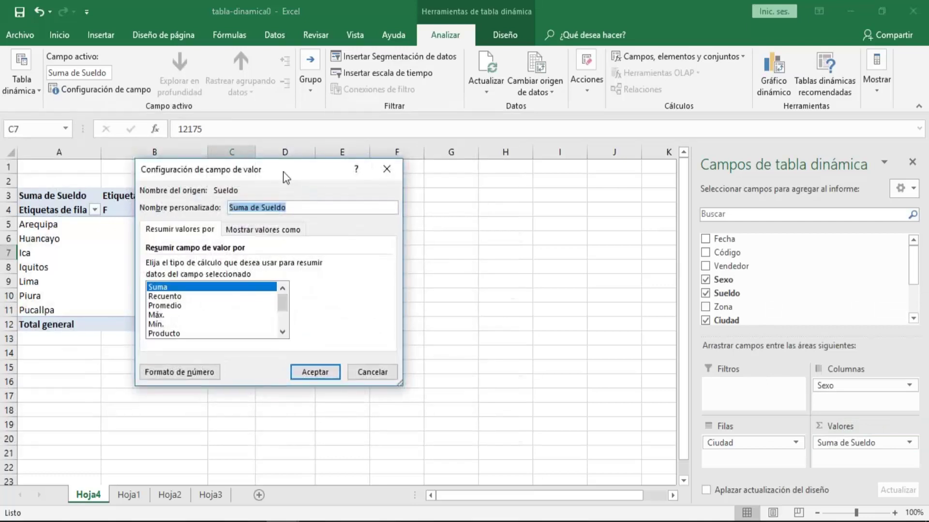
pyautogui.moveTo(283, 172); pyautogui.dragTo(582, 207)
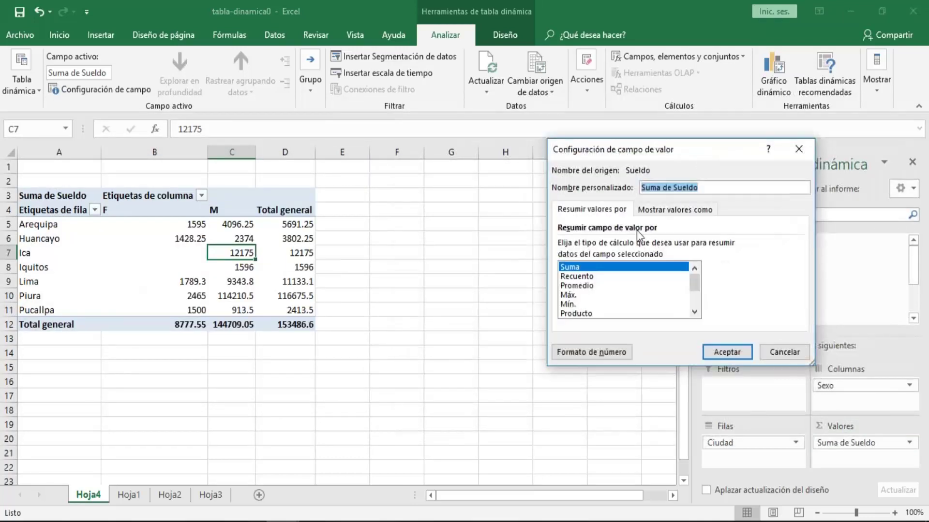
pyautogui.click(595, 277)
pyautogui.click(586, 287)
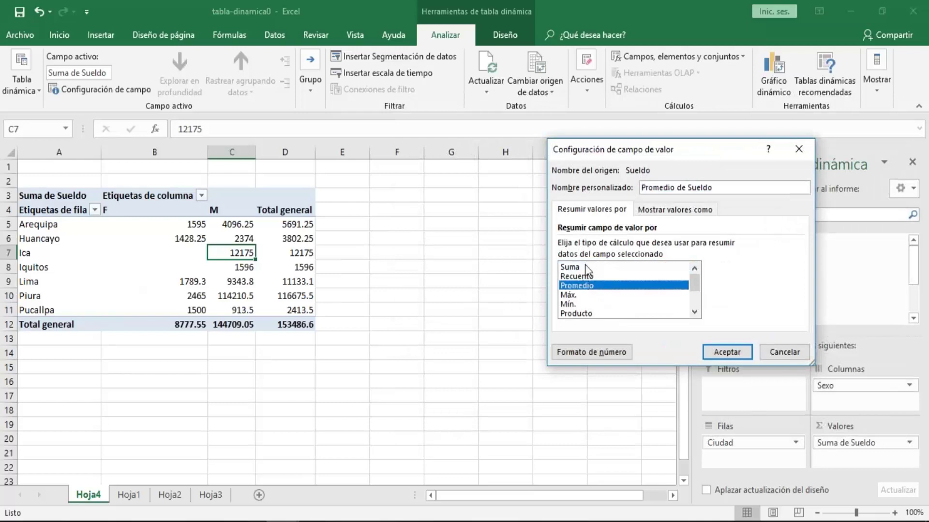
pyautogui.click(584, 266)
pyautogui.click(584, 276)
pyautogui.click(578, 296)
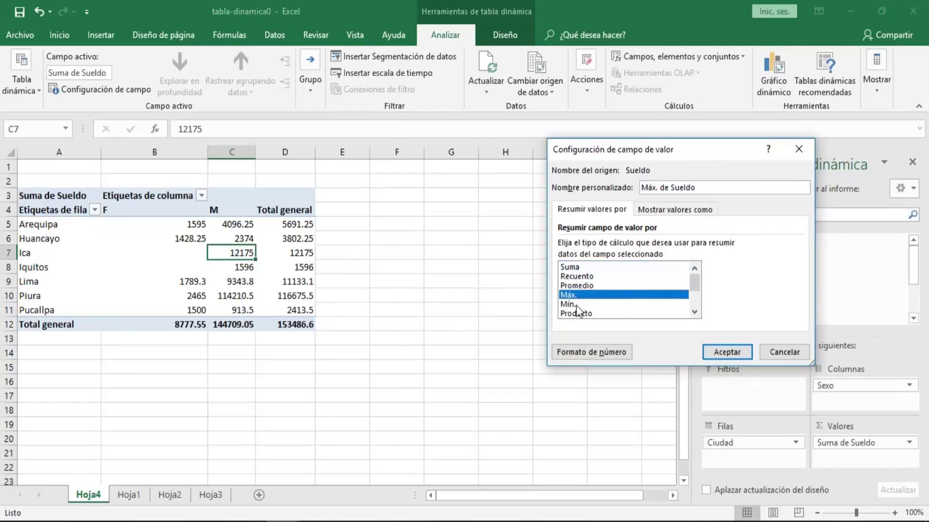
pyautogui.click(576, 305)
pyautogui.click(583, 286)
pyautogui.click(591, 277)
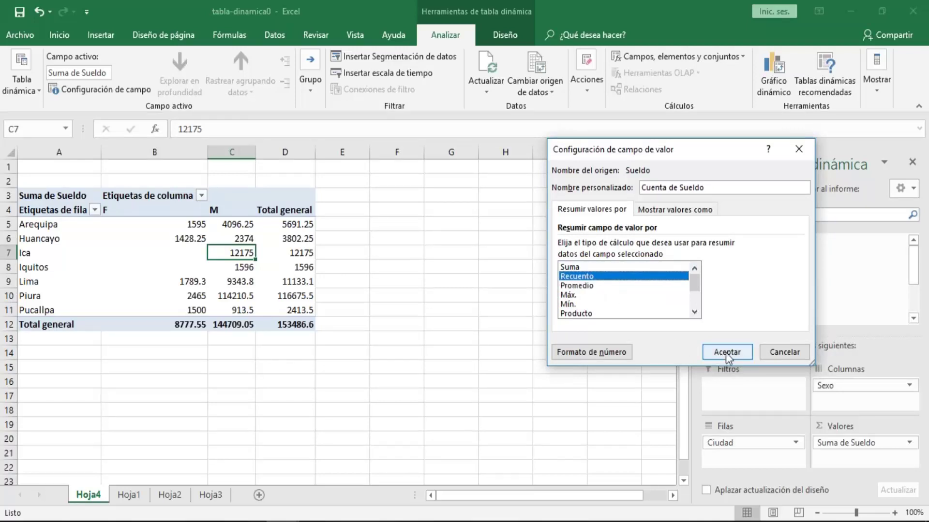
pyautogui.click(725, 353)
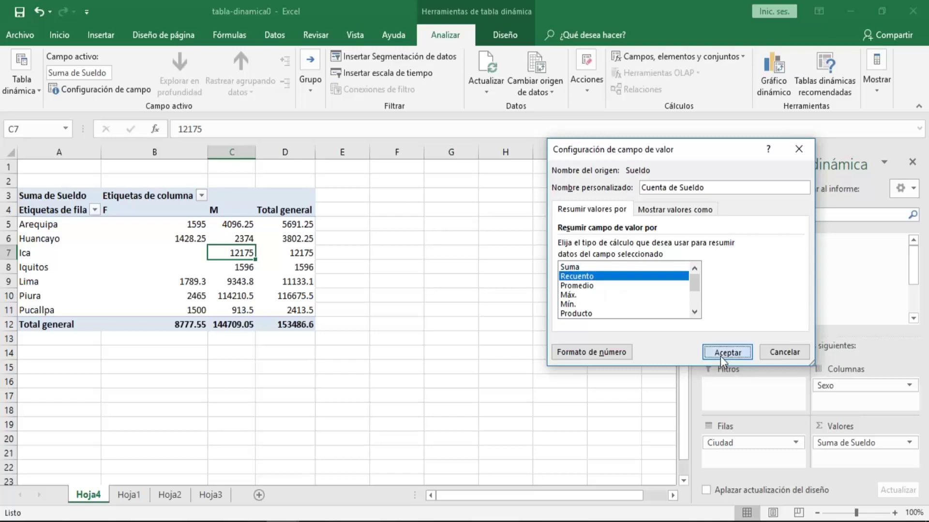
pyautogui.click(180, 244)
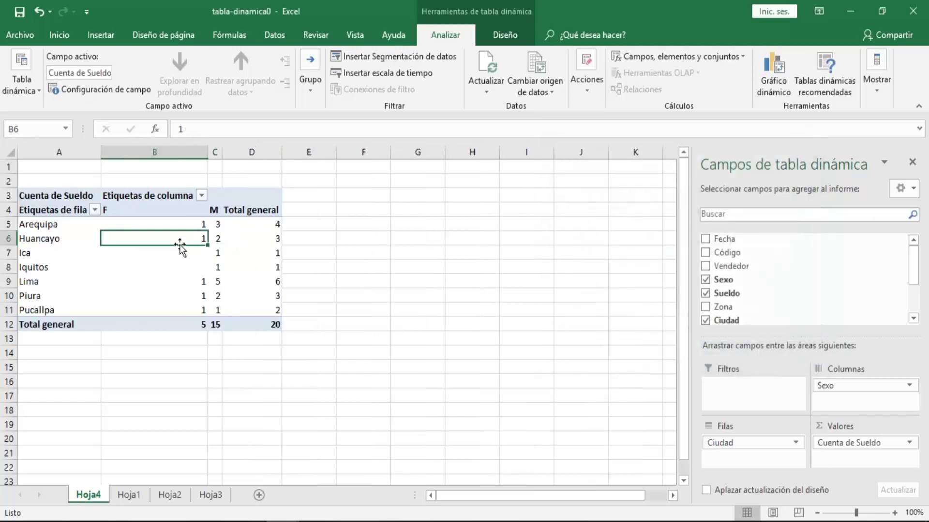
pyautogui.click(188, 293)
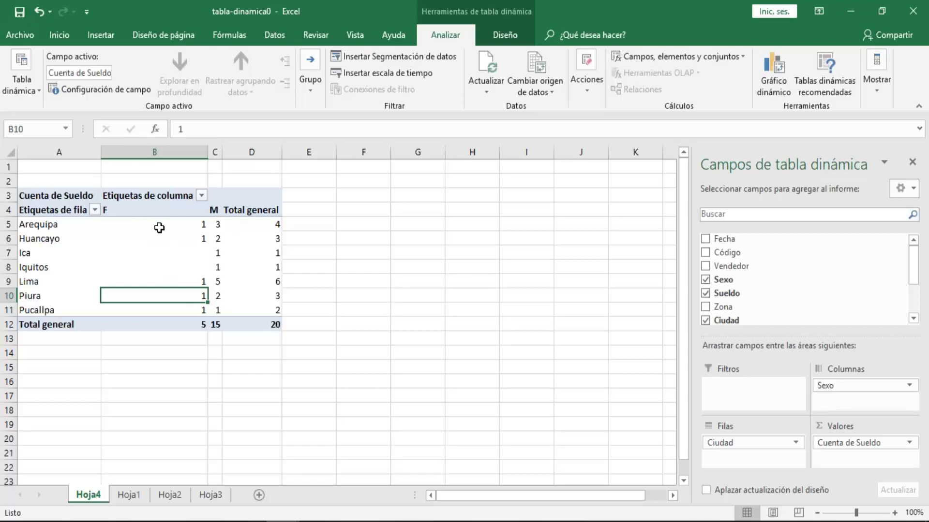
pyautogui.click(216, 283)
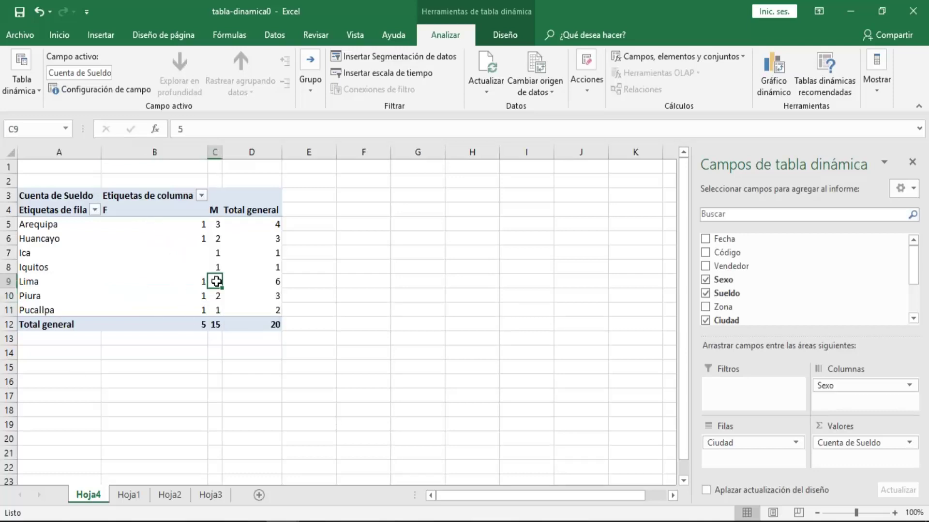
pyautogui.click(193, 283)
pyautogui.click(215, 281)
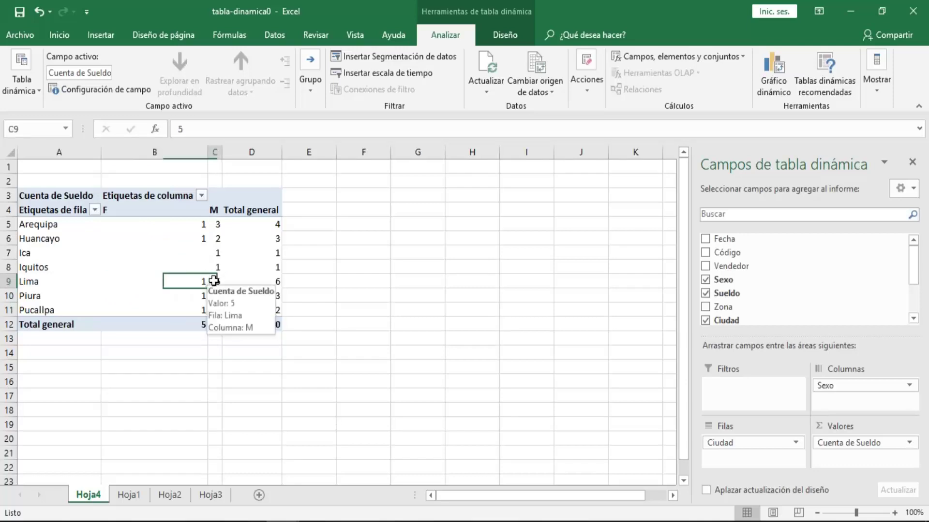
pyautogui.click(193, 283)
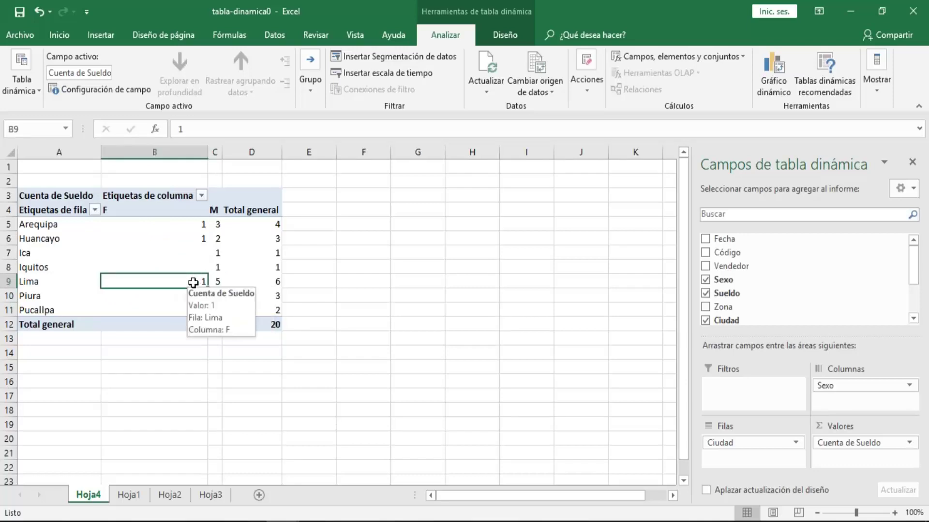
pyautogui.press('Up')
pyautogui.press('Up')
pyautogui.press('Up')
pyautogui.press('Up')
pyautogui.press('Right')
pyautogui.press('Right')
pyautogui.press('Right')
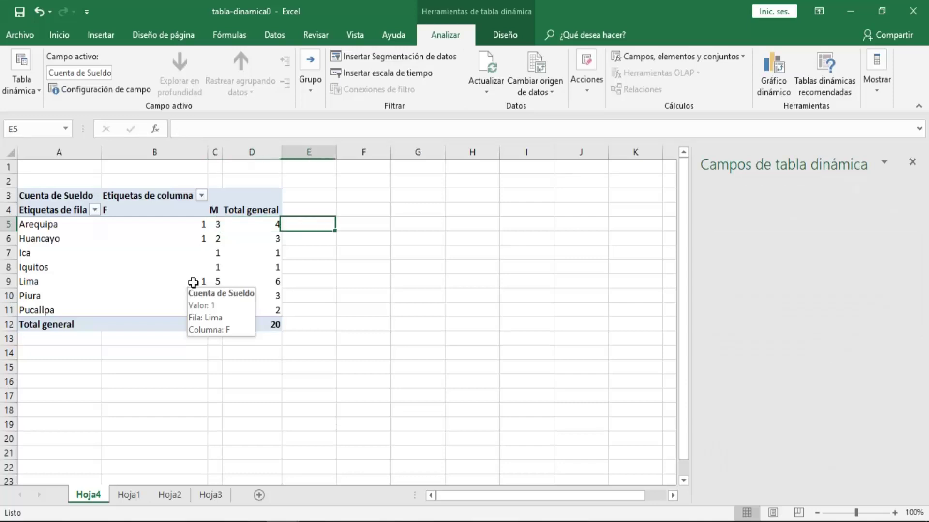
pyautogui.press('Down')
pyautogui.press('Left')
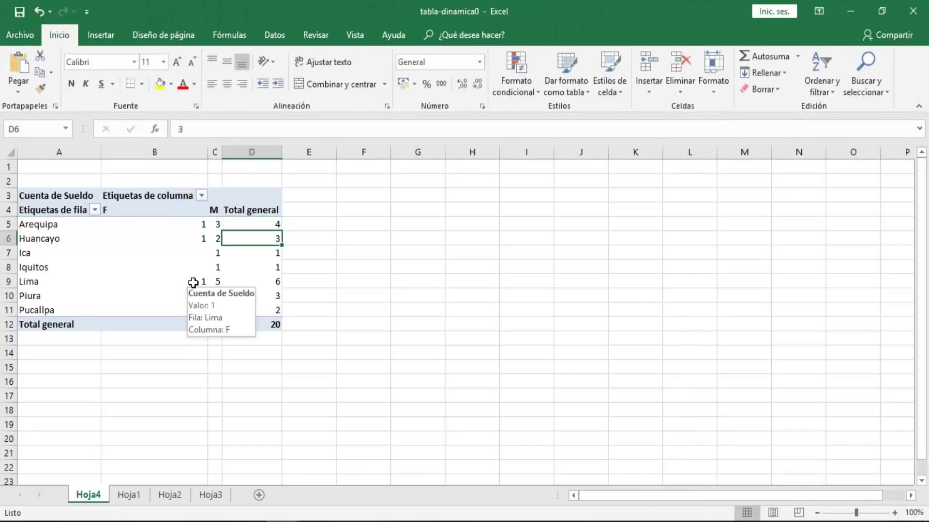
pyautogui.click(145, 237)
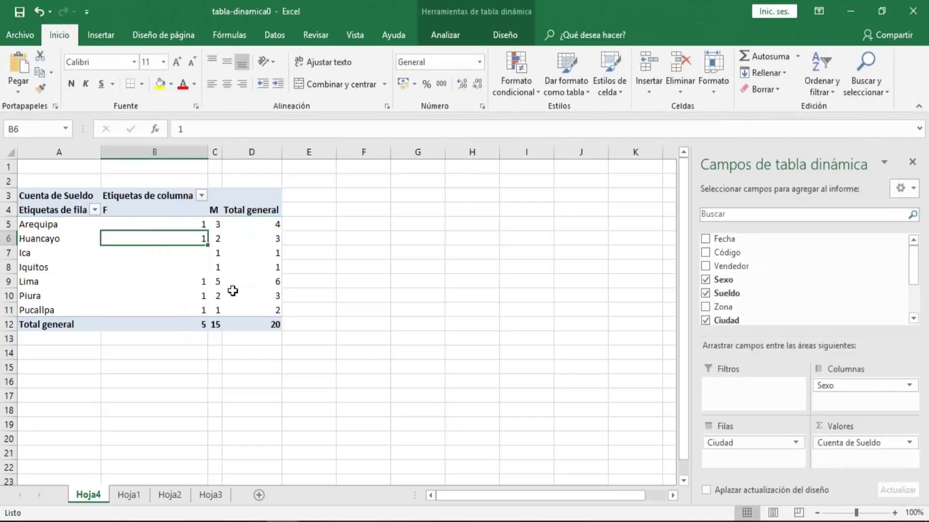
pyautogui.click(262, 283)
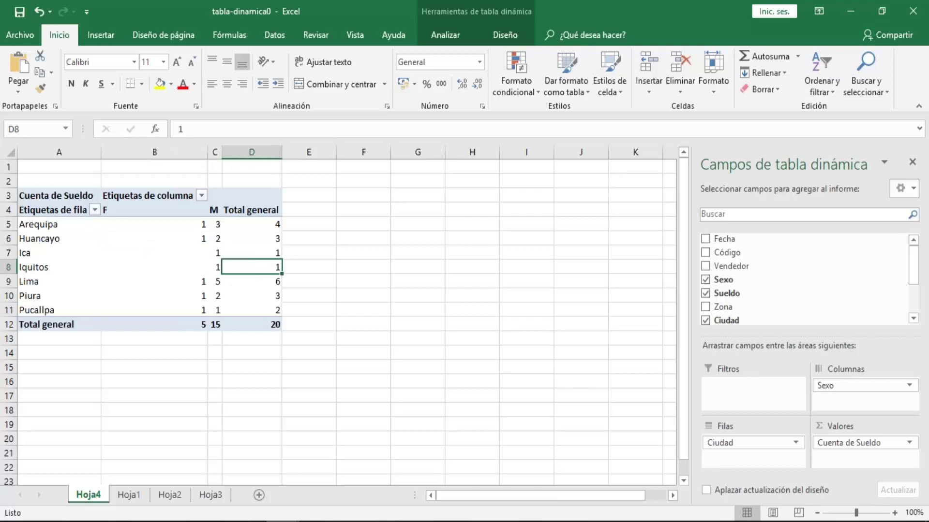
pyautogui.click(263, 235)
pyautogui.click(217, 234)
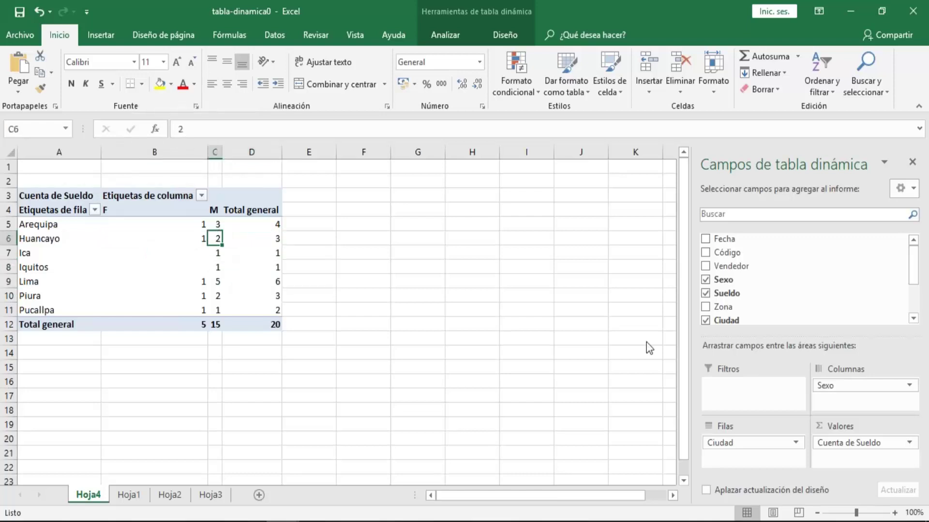
# Step: Bring up the value field settings for Cuenta de Sueldo
pyautogui.click(910, 444)
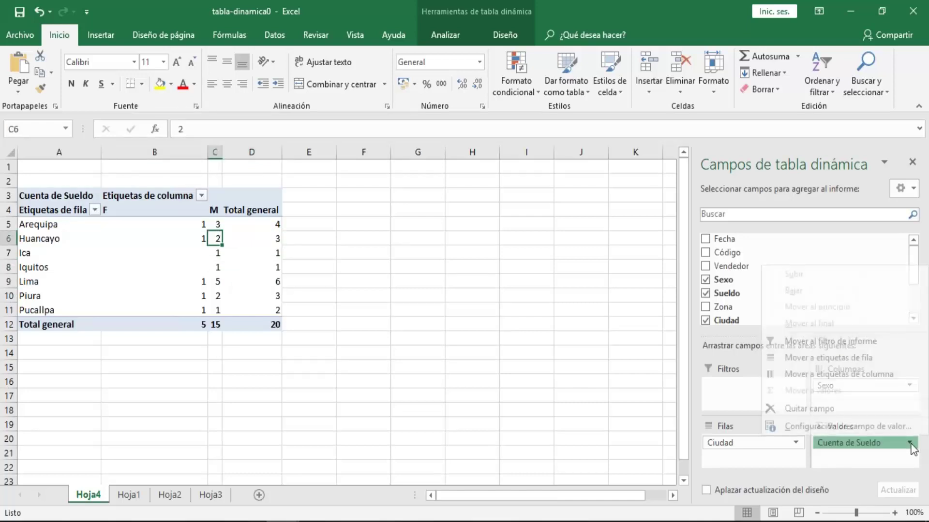
pyautogui.click(830, 428)
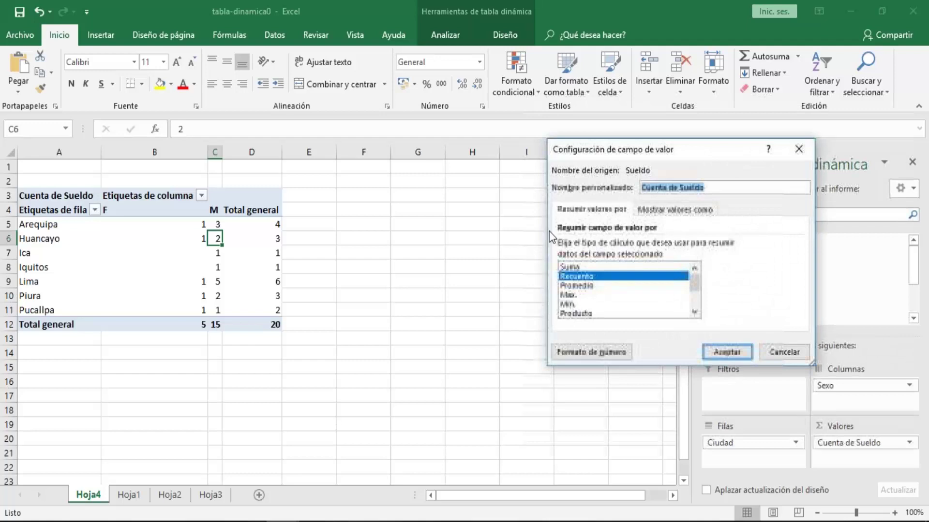
pyautogui.click(695, 312)
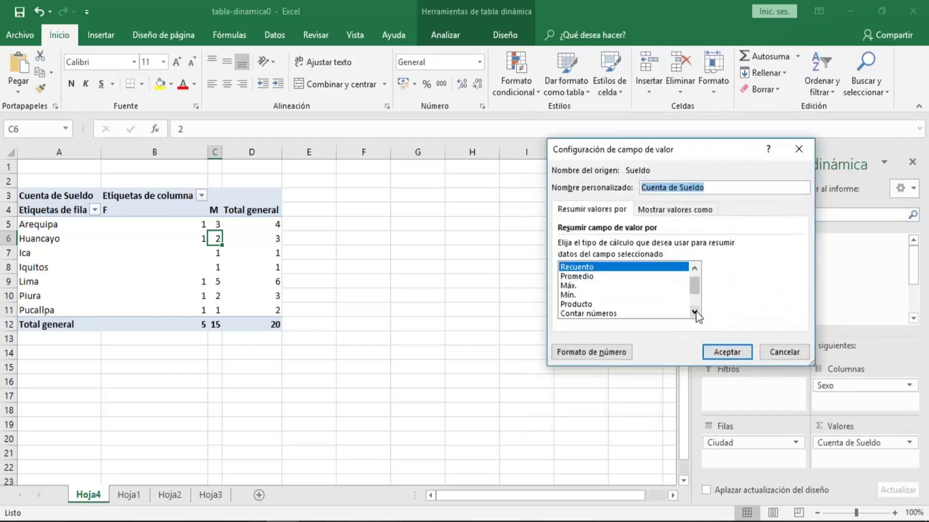
pyautogui.click(695, 313)
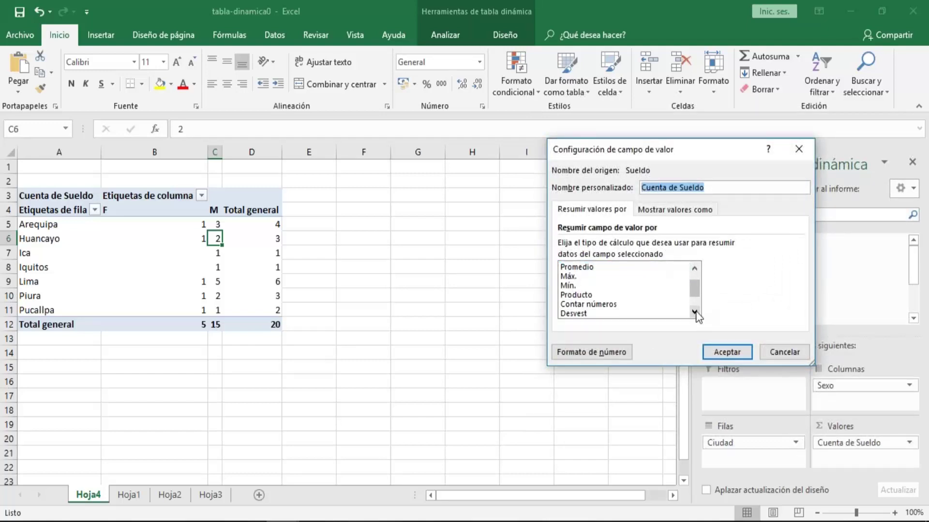
pyautogui.click(695, 312)
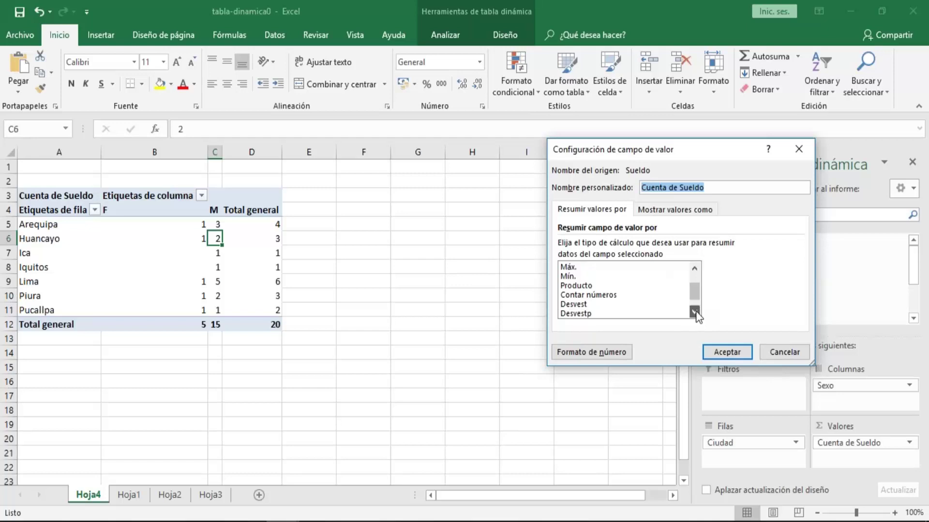
pyautogui.click(695, 313)
pyautogui.click(695, 312)
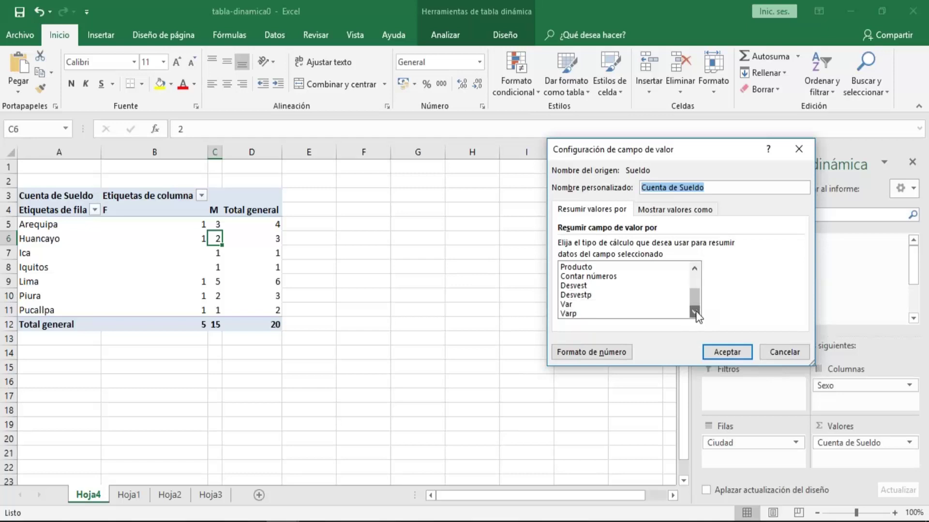
# Step: Select Promedio in the summarize list and apply it
pyautogui.click(693, 267)
pyautogui.click(693, 266)
pyautogui.click(693, 267)
pyautogui.click(693, 267)
pyautogui.click(693, 267)
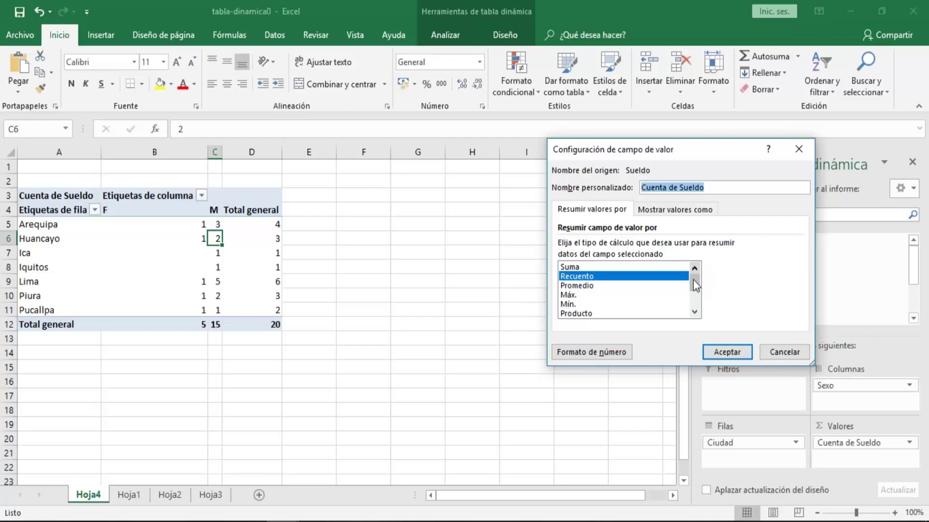
pyautogui.moveTo(693, 287); pyautogui.dragTo(696, 279)
pyautogui.click(588, 286)
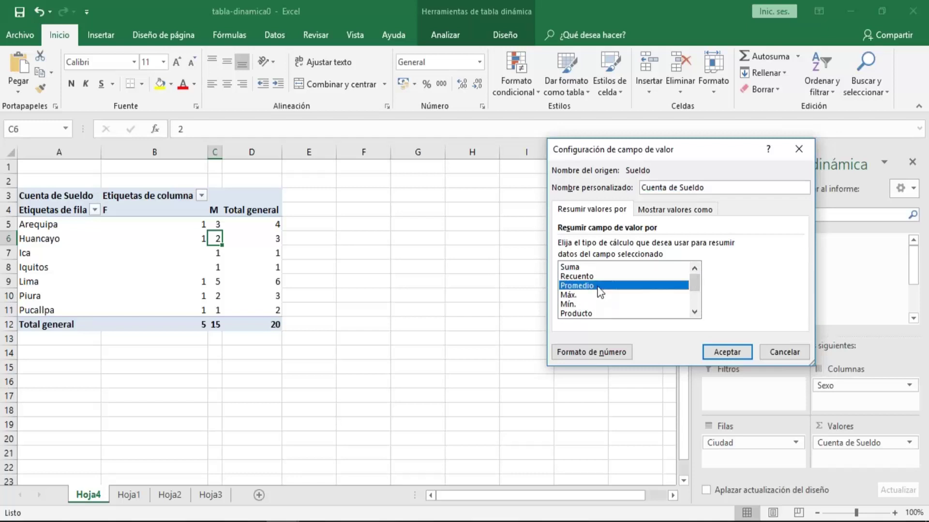
pyautogui.click(735, 355)
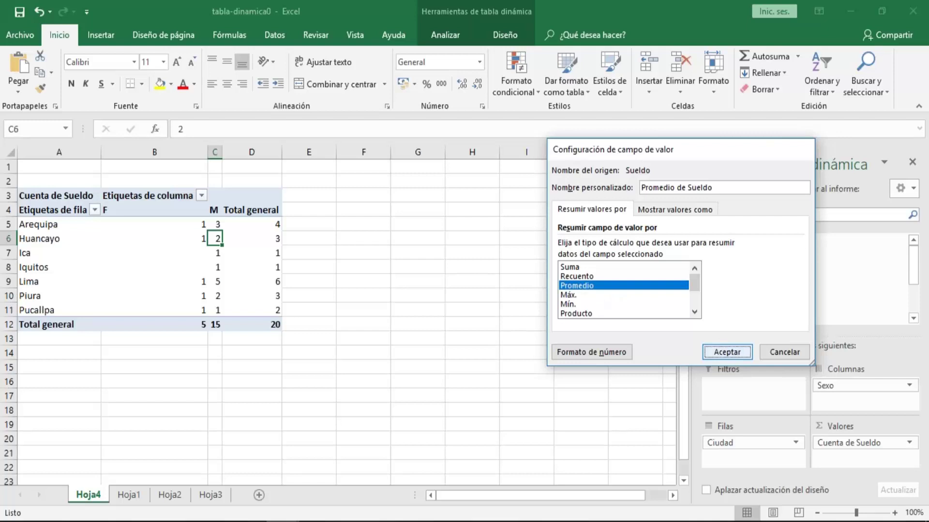
pyautogui.click(192, 238)
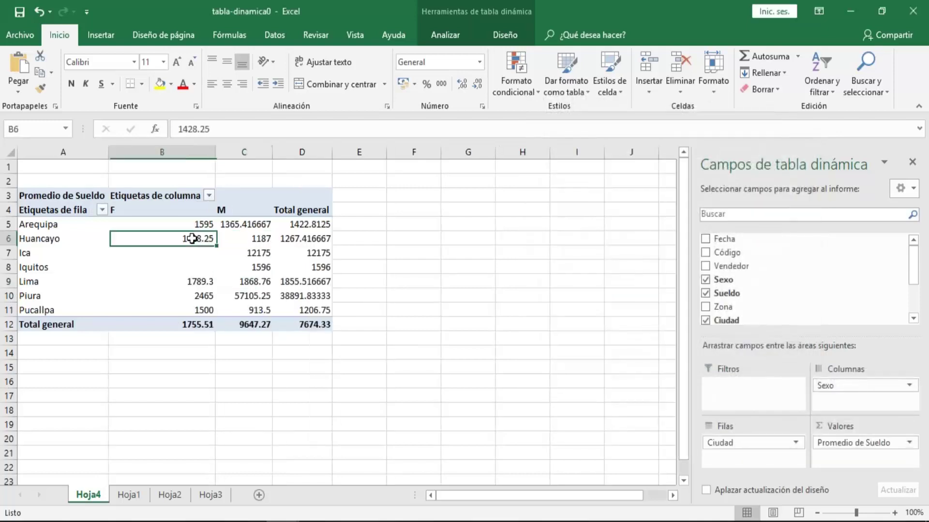
pyautogui.moveTo(193, 225)
pyautogui.mouseDown()
pyautogui.moveTo(303, 297)
pyautogui.moveTo(303, 310)
pyautogui.mouseUp()
pyautogui.click(302, 268)
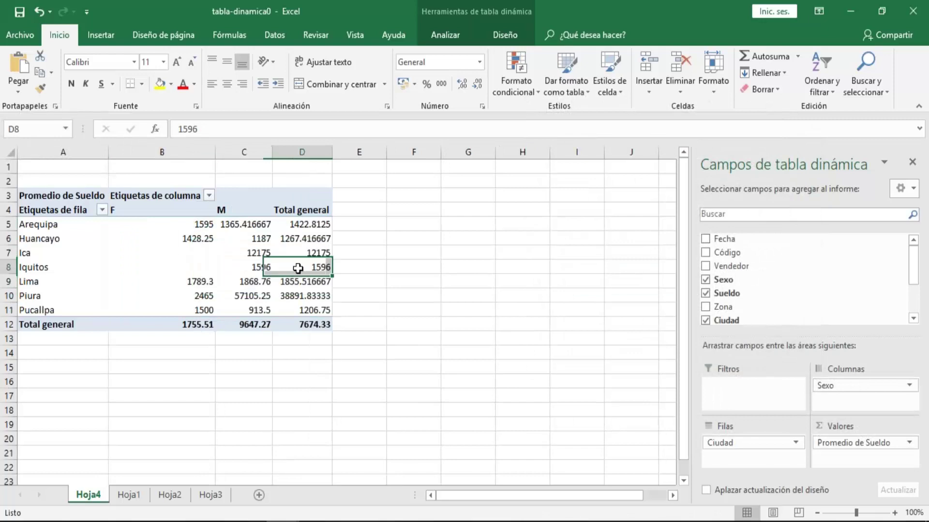
pyautogui.click(213, 299)
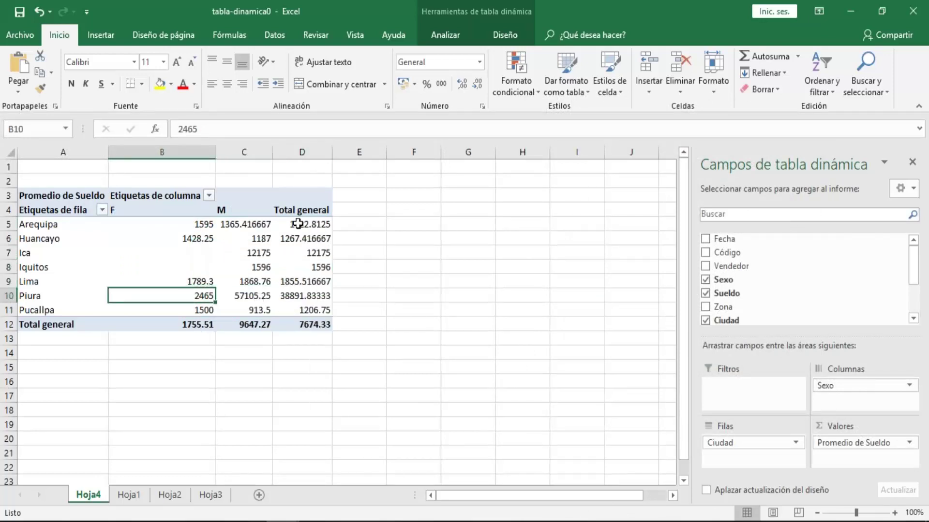
pyautogui.moveTo(298, 224); pyautogui.dragTo(304, 310)
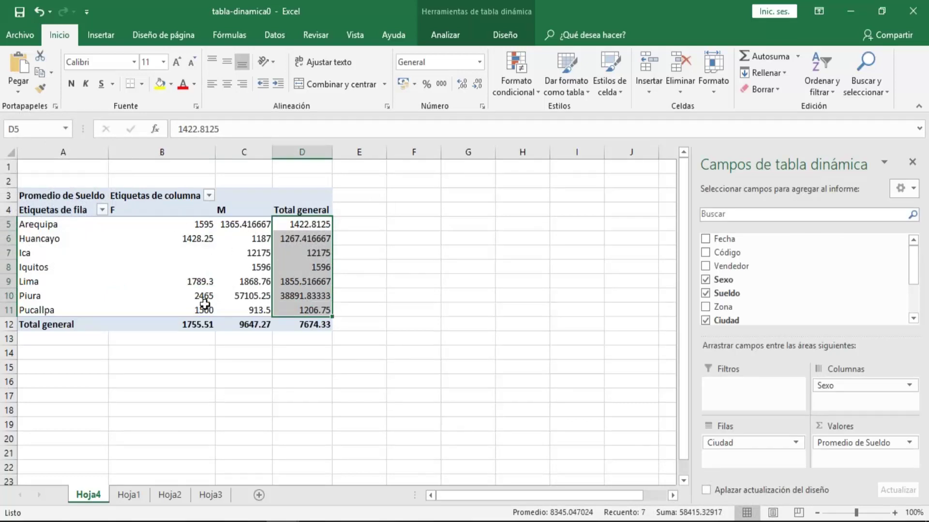
pyautogui.click(260, 238)
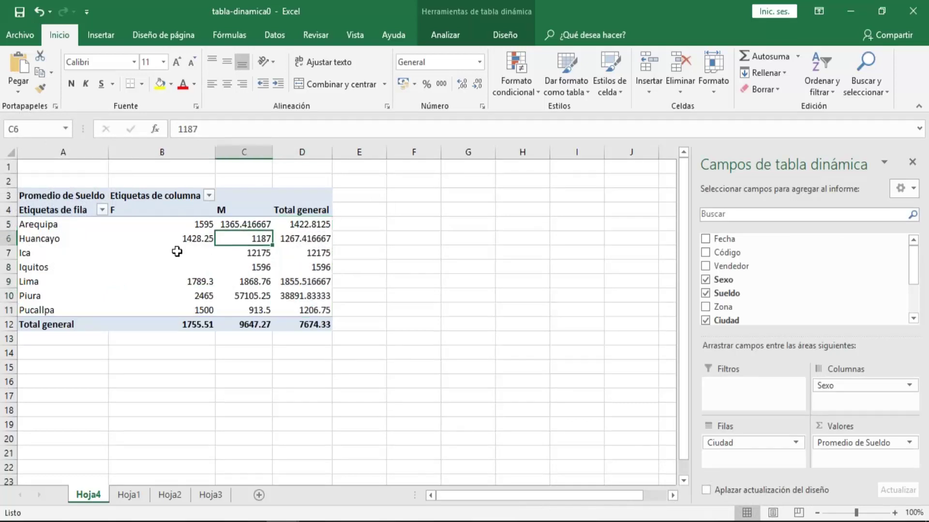
pyautogui.moveTo(193, 223); pyautogui.dragTo(239, 306)
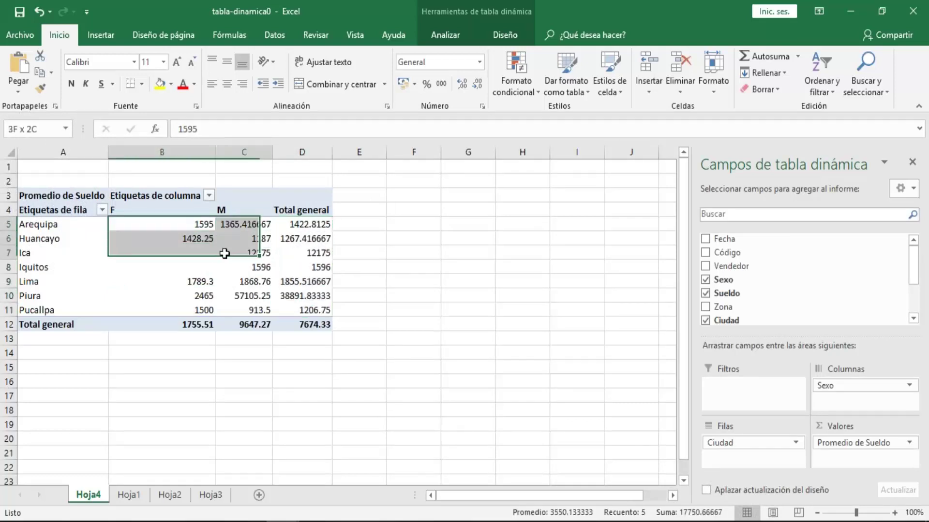
pyautogui.click(244, 285)
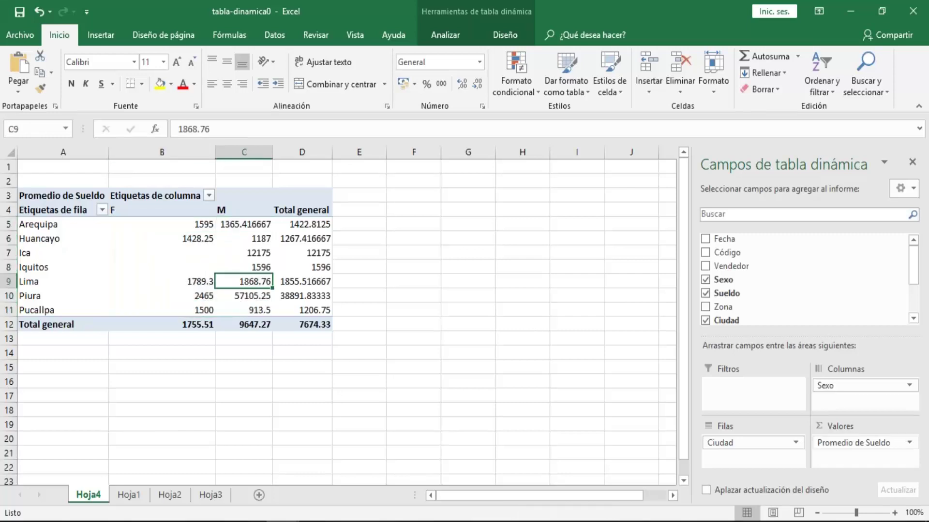
# Step: Pick Suma in the Sueldo value field settings but close without applying
pyautogui.click(909, 443)
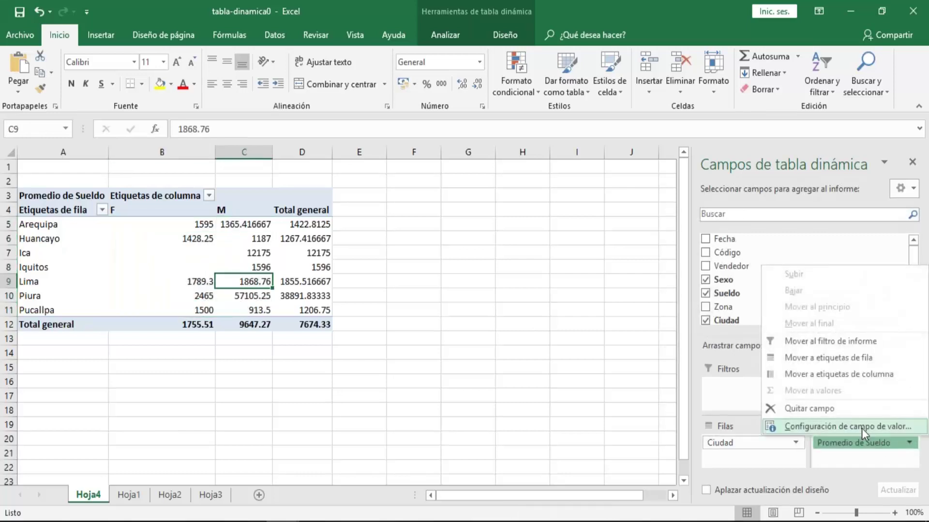
pyautogui.click(866, 426)
pyautogui.click(571, 267)
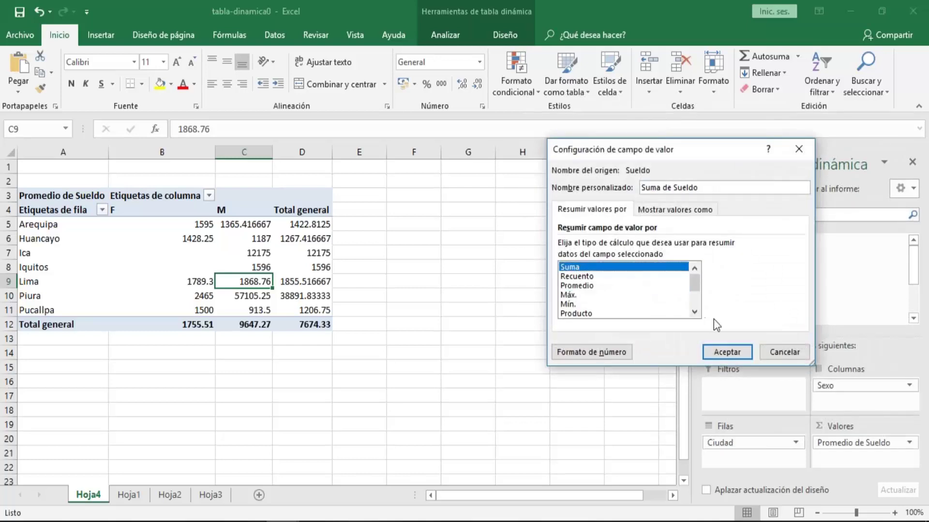
pyautogui.click(765, 353)
# Step: Set the Sueldo value field to Suma, making it Suma de Sueldo
pyautogui.click(909, 443)
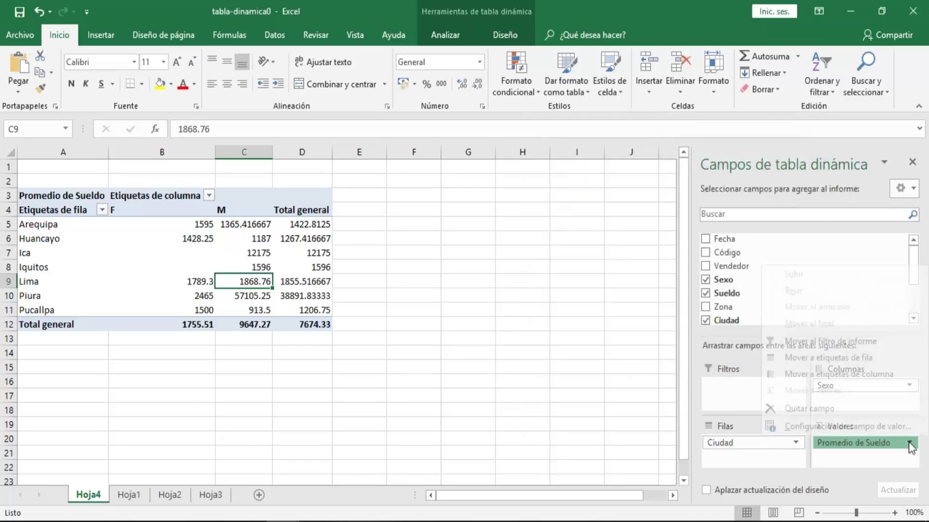
pyautogui.click(910, 443)
pyautogui.click(909, 443)
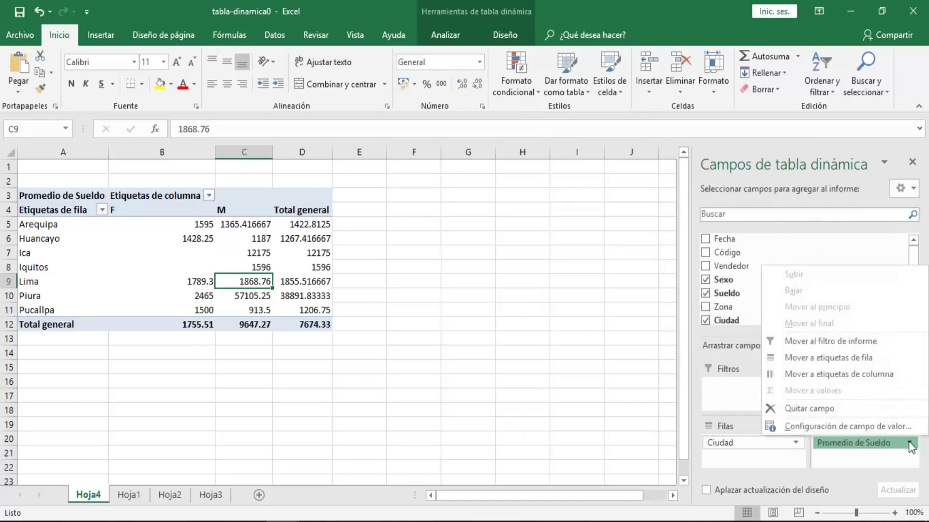
pyautogui.click(901, 427)
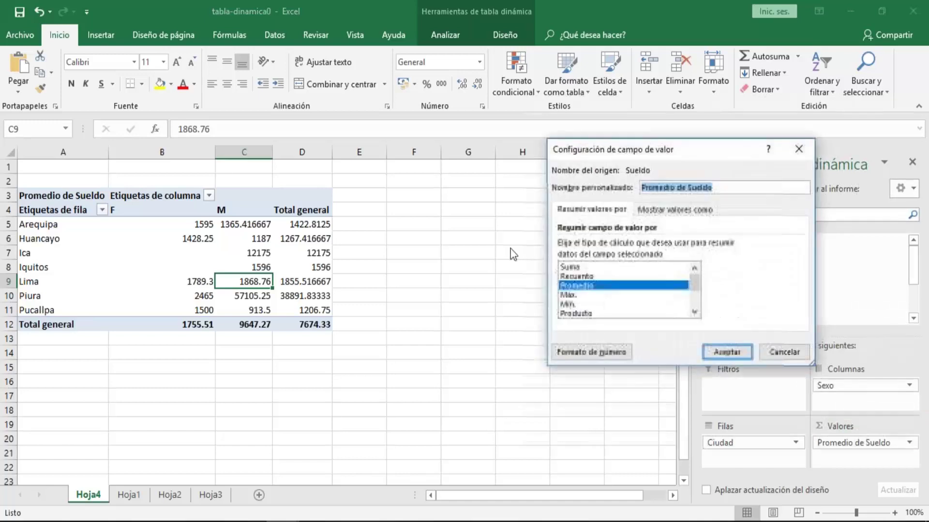
pyautogui.click(580, 267)
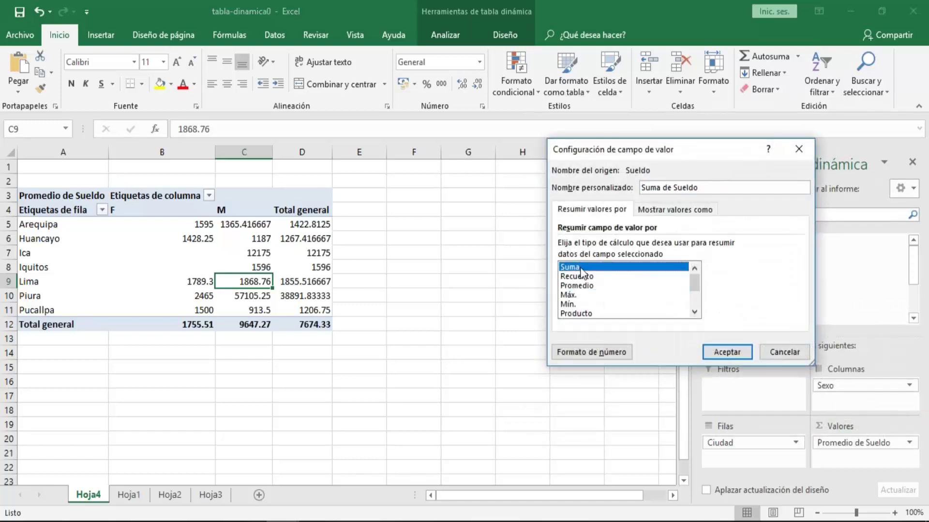
pyautogui.click(733, 355)
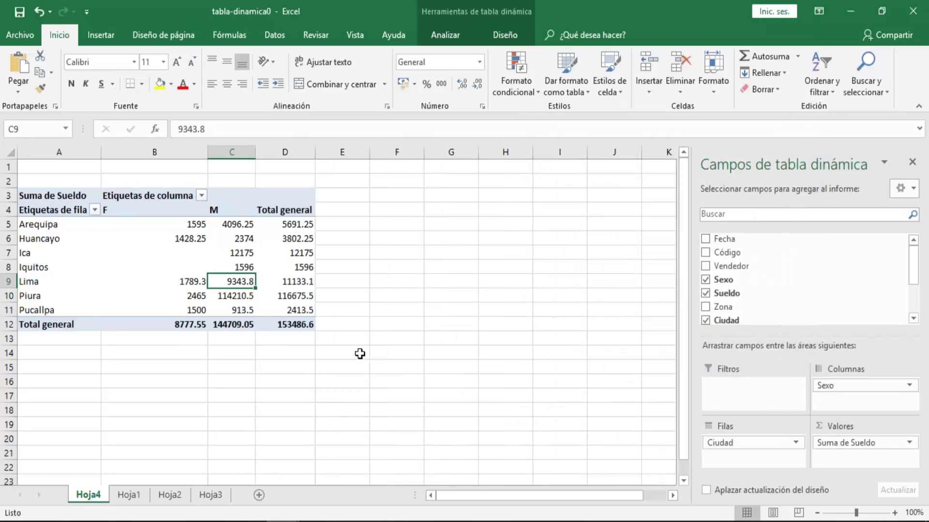
# Step: Inspect the Iquitos, Ica, Huancayo, Piura and Lima totals, then select the Iquitos row
pyautogui.click(244, 267)
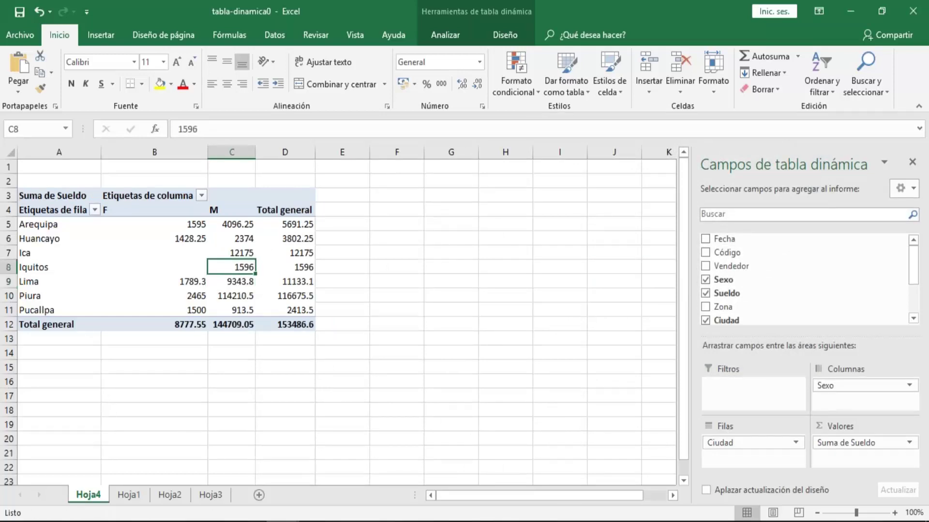
pyautogui.click(244, 252)
pyautogui.click(244, 240)
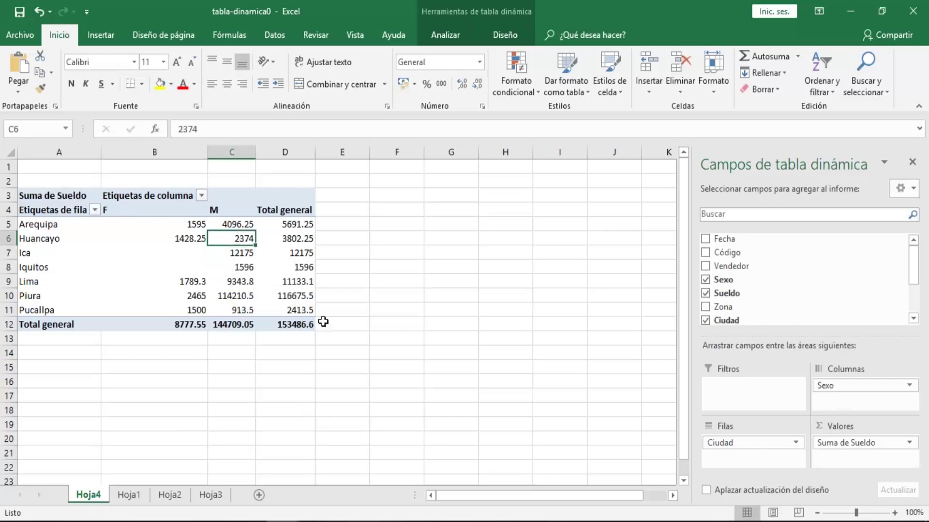
pyautogui.click(285, 295)
pyautogui.click(121, 283)
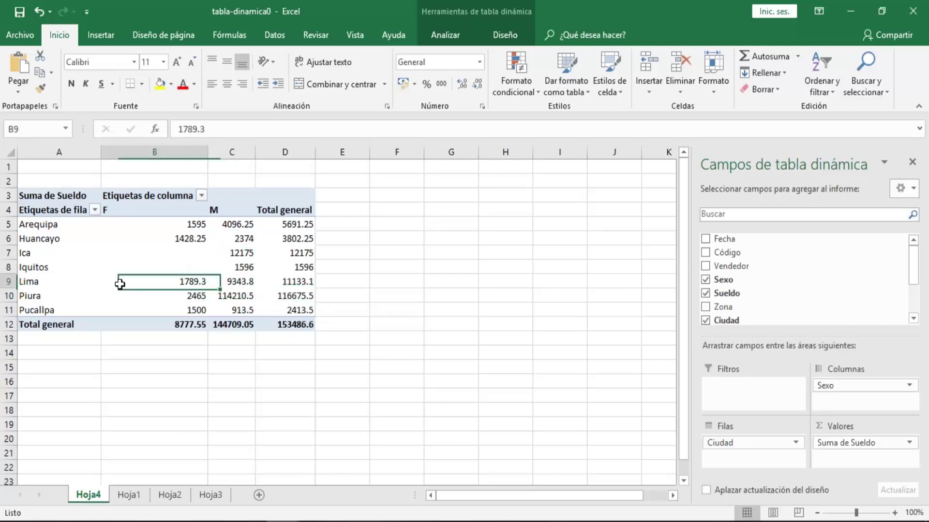
pyautogui.click(22, 266)
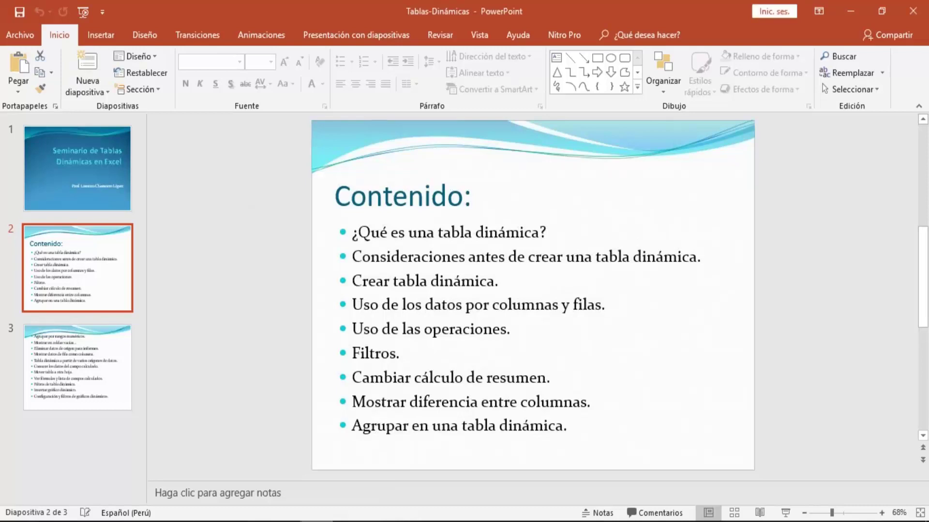
# Step: Switch from PowerPoint back to the tabla-dinamica0 Excel window
pyautogui.click(283, 521)
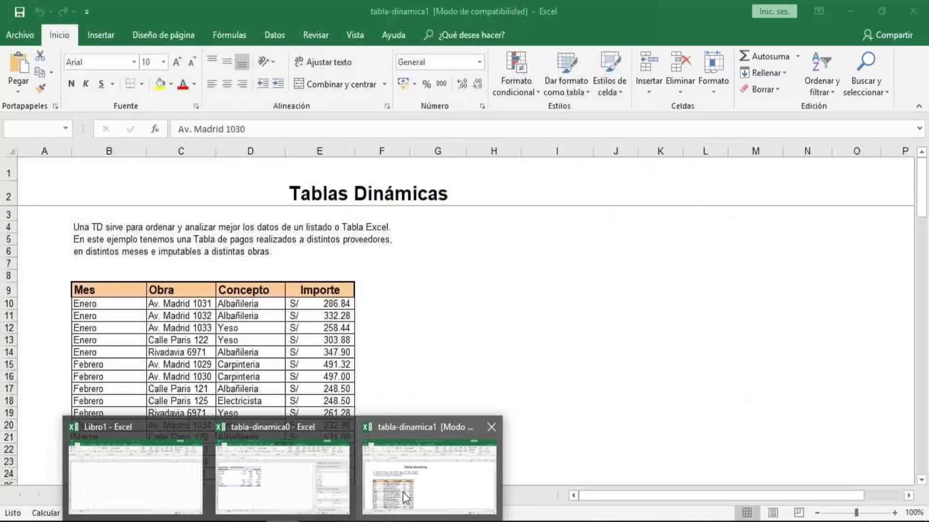
pyautogui.moveTo(283, 468)
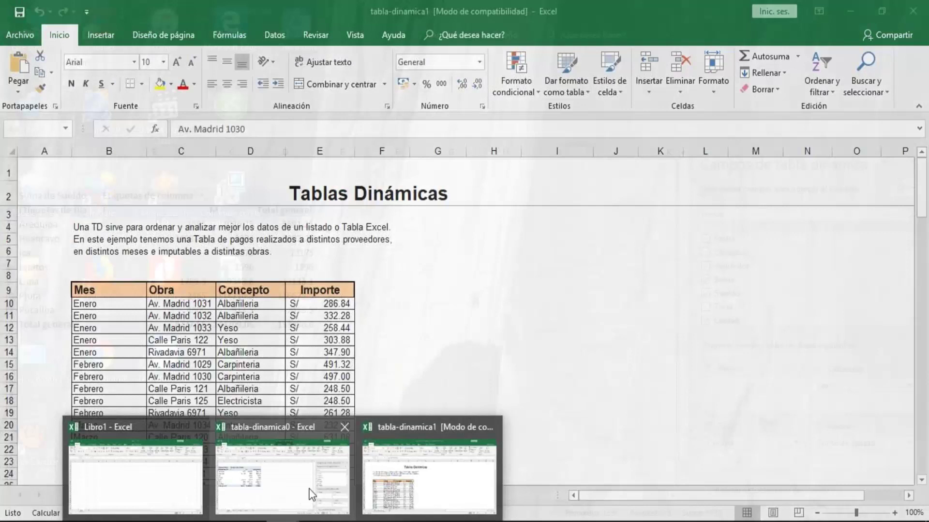
pyautogui.click(310, 493)
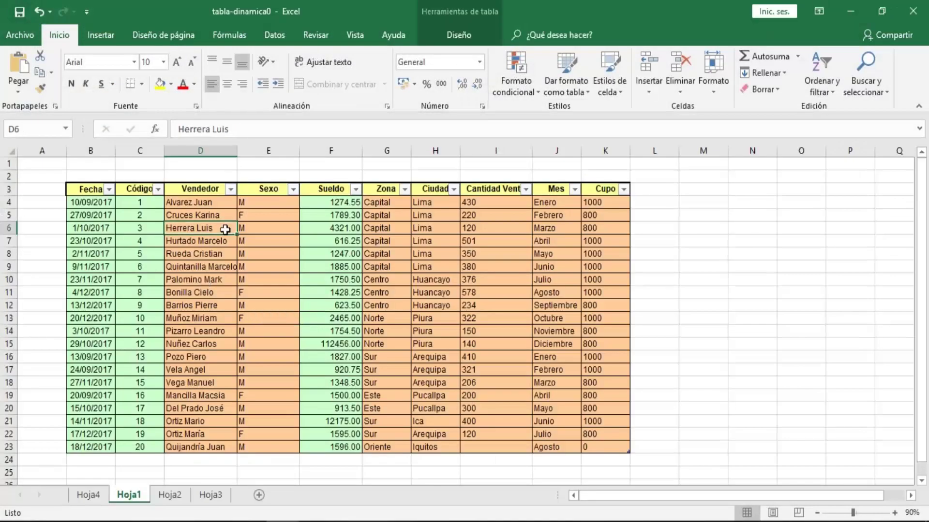
# Step: Insert a second pivot table from Tabla1 on the existing sheet, at Hoja4!$A$17
pyautogui.click(436, 292)
pyautogui.click(247, 239)
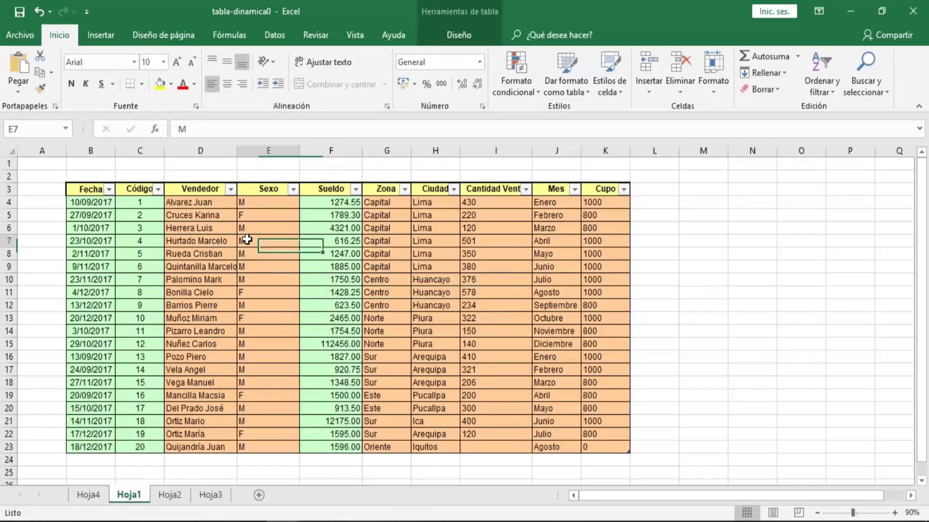
pyautogui.click(211, 304)
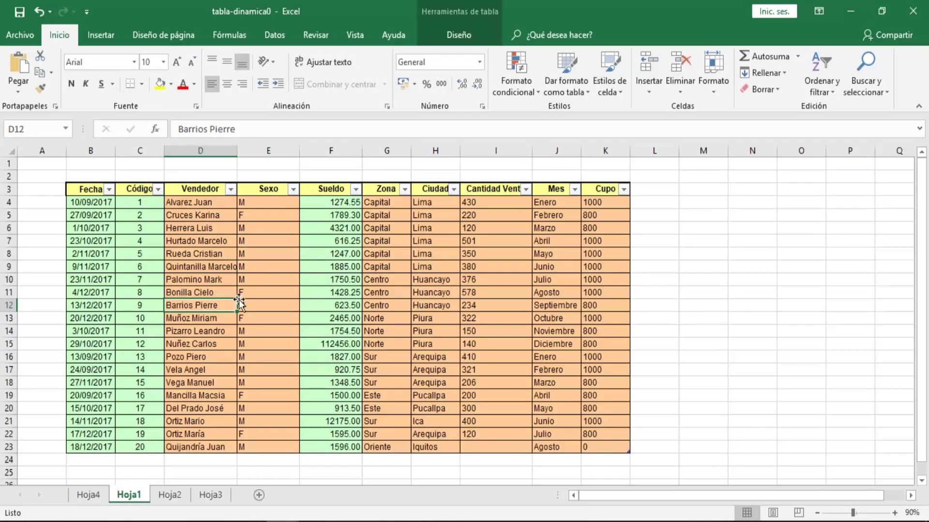
pyautogui.click(399, 310)
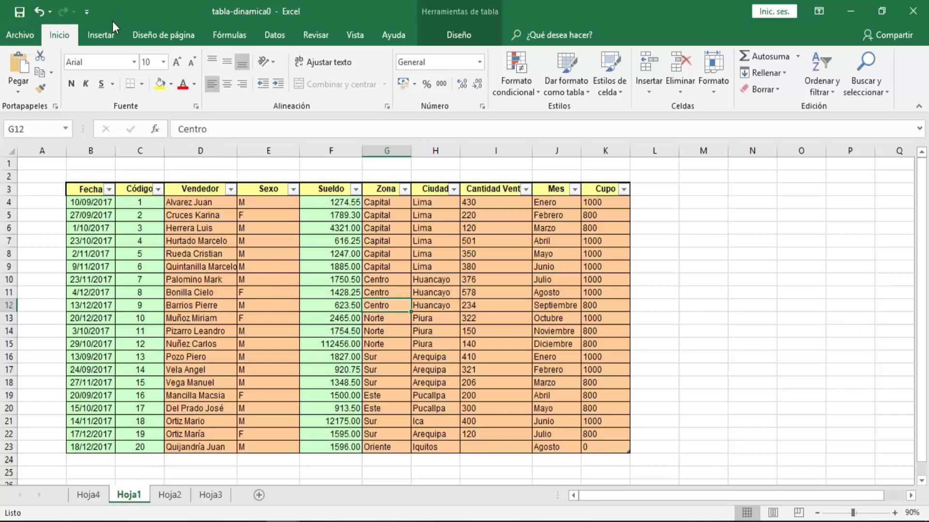
pyautogui.click(106, 38)
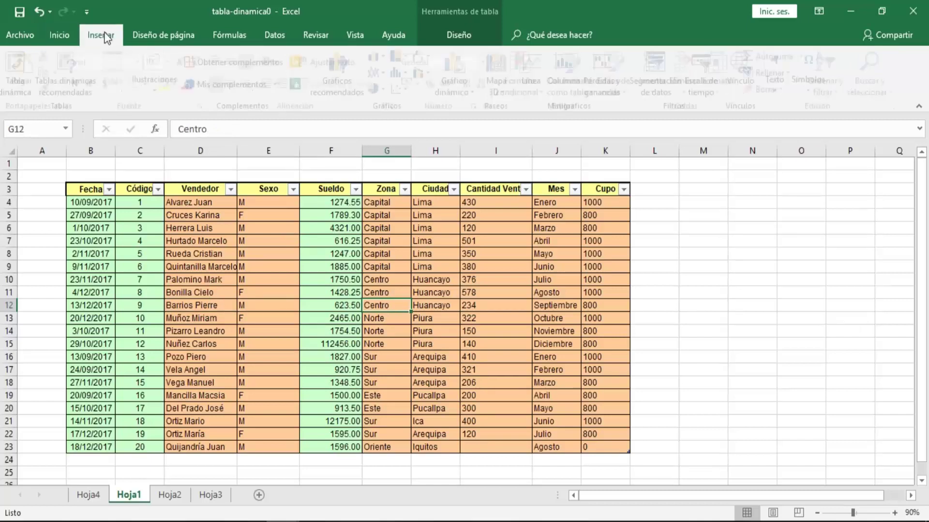
pyautogui.click(20, 71)
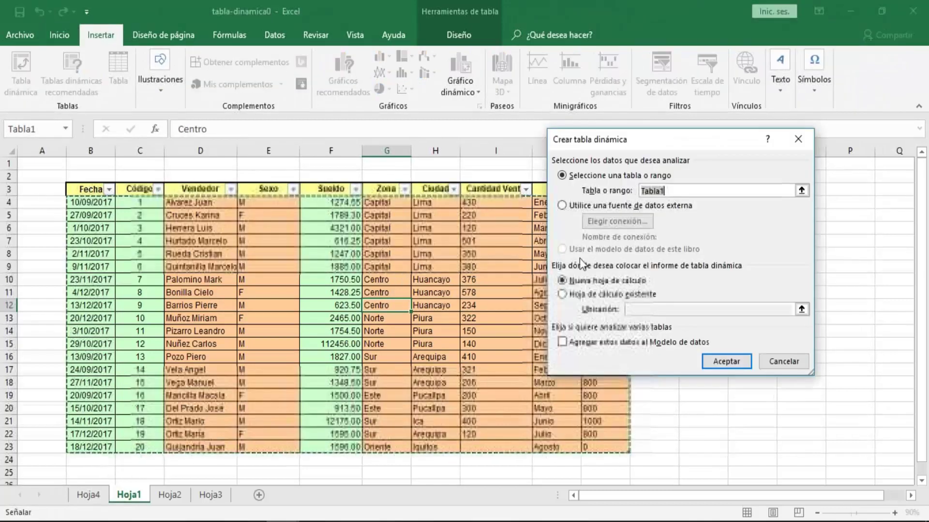
pyautogui.click(562, 295)
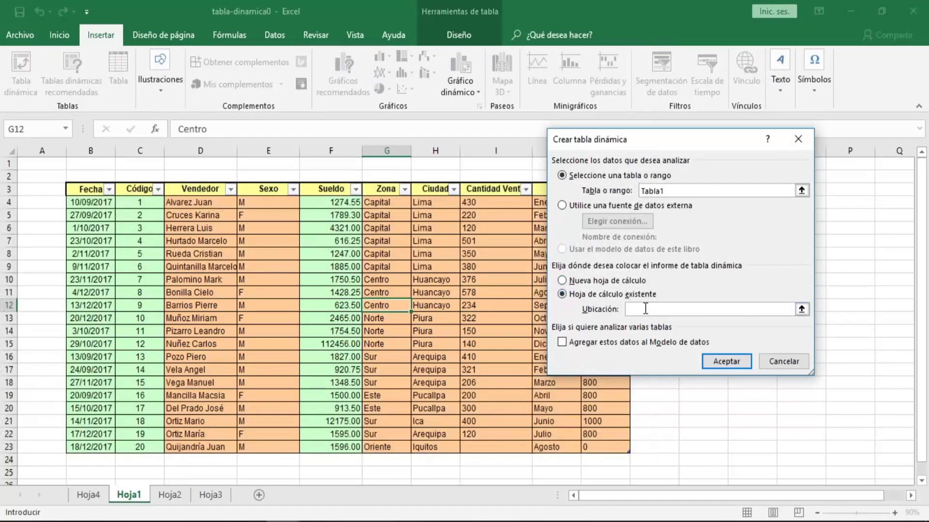
pyautogui.click(97, 494)
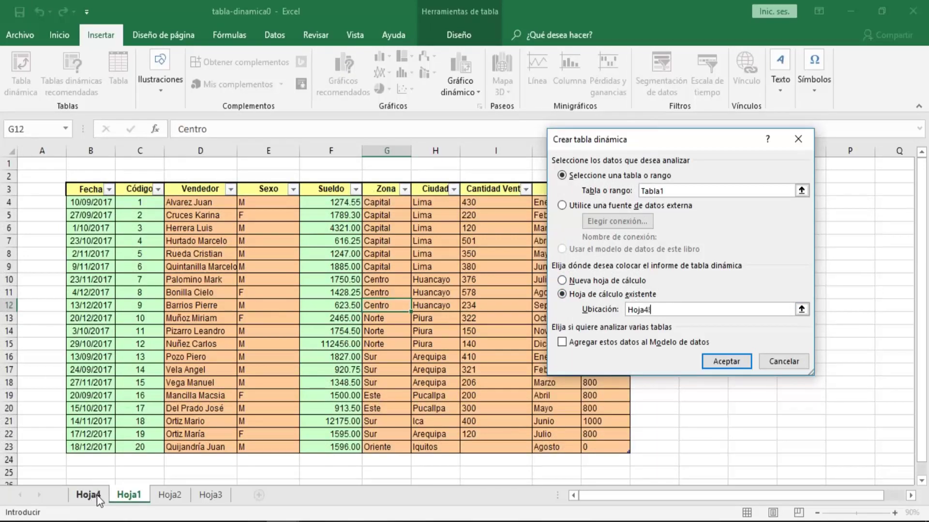
pyautogui.click(59, 396)
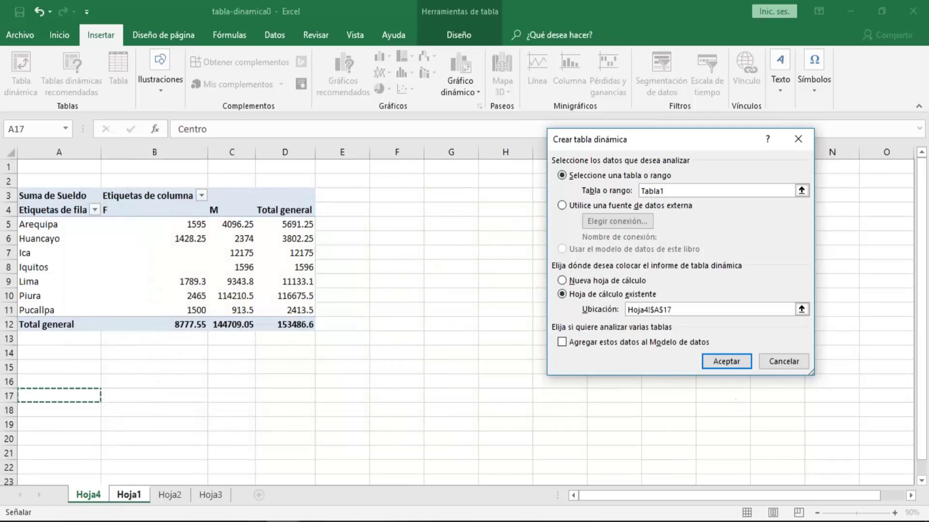
pyautogui.click(727, 361)
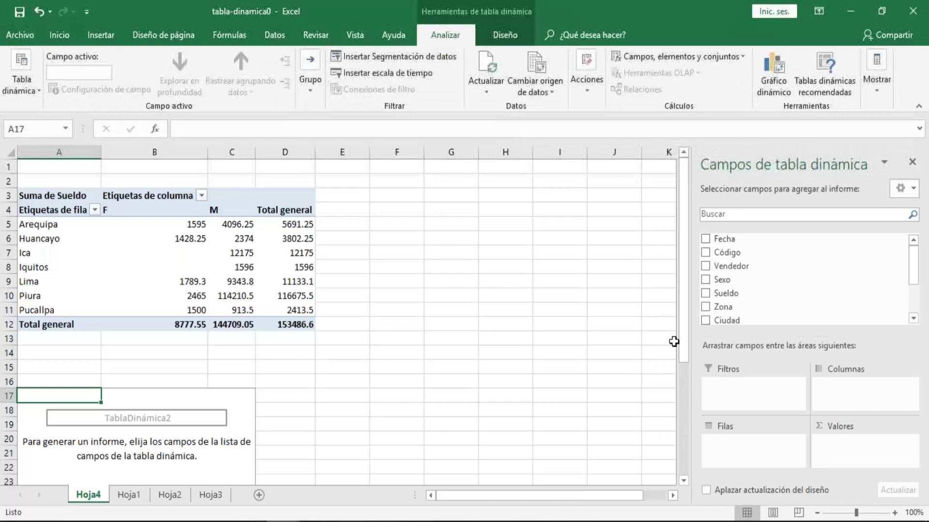
pyautogui.click(112, 426)
pyautogui.click(52, 438)
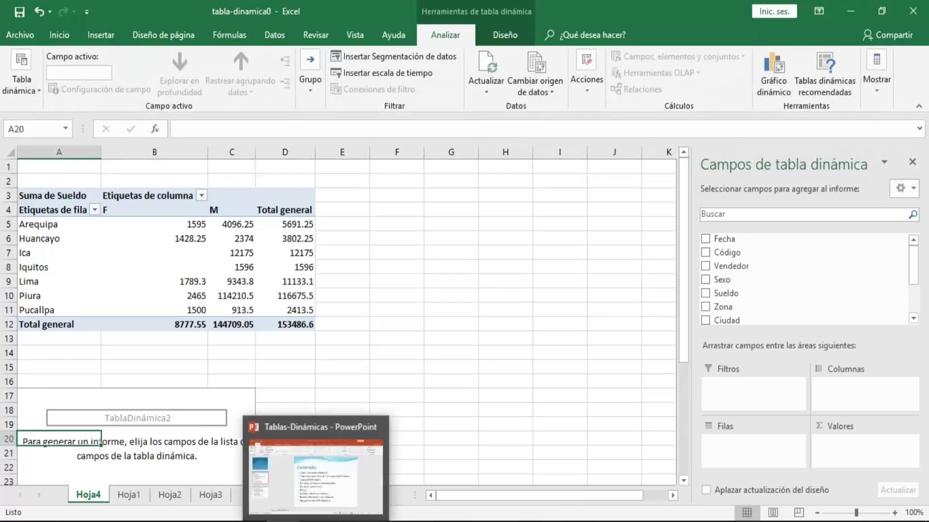
# Step: Put Ciudad then Sexo in Filas and Cupo in Valores for the A17 pivot
pyautogui.click(317, 465)
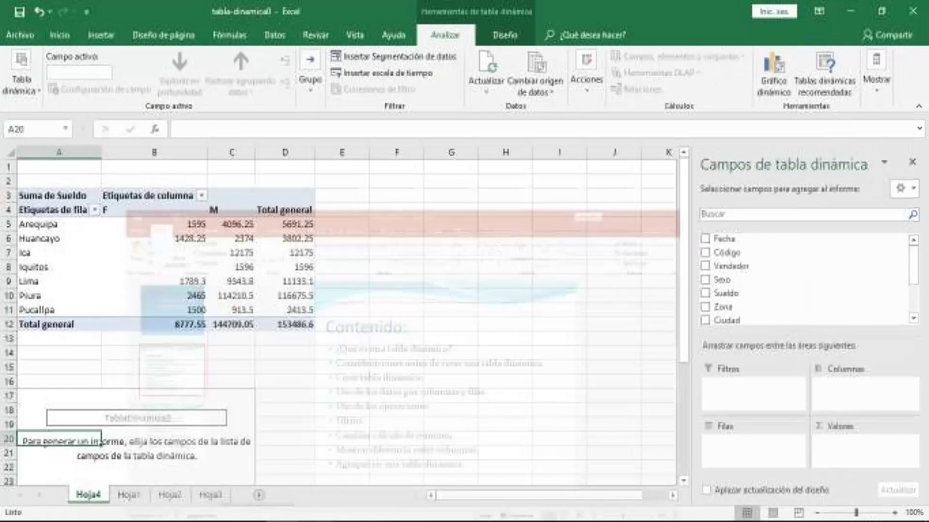
pyautogui.click(97, 453)
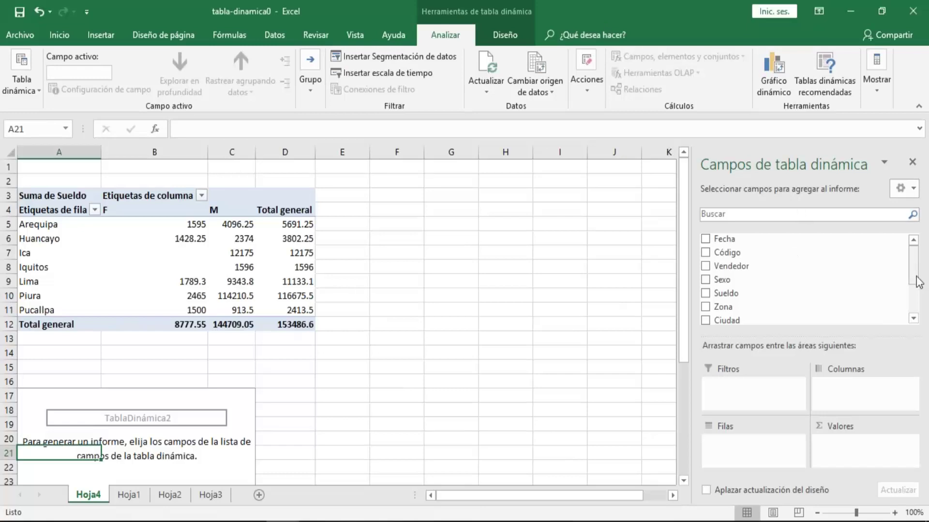
pyautogui.moveTo(918, 278); pyautogui.dragTo(921, 301)
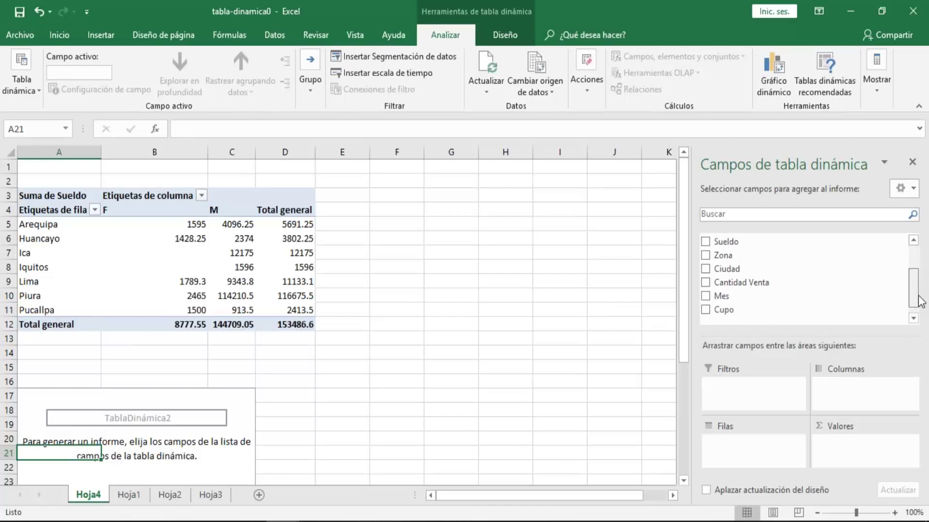
pyautogui.moveTo(756, 269); pyautogui.dragTo(758, 440)
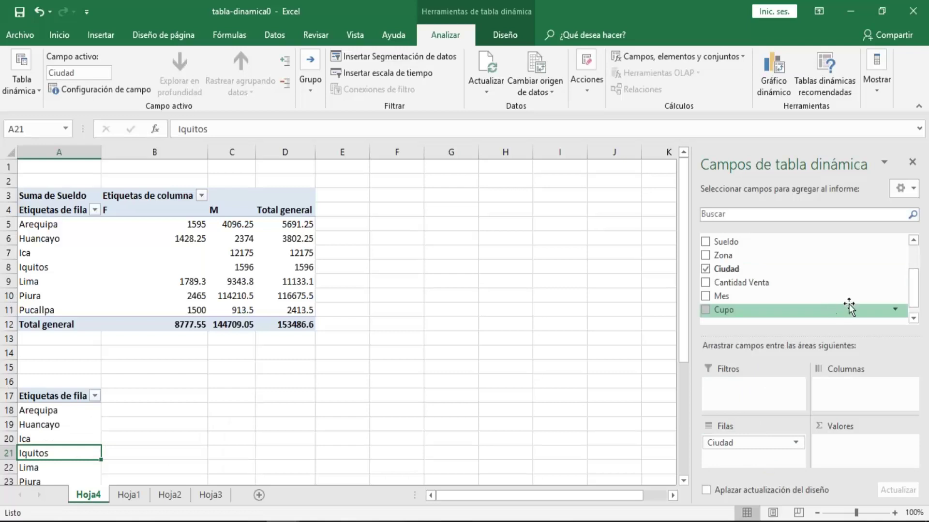
pyautogui.moveTo(913, 305); pyautogui.dragTo(913, 289)
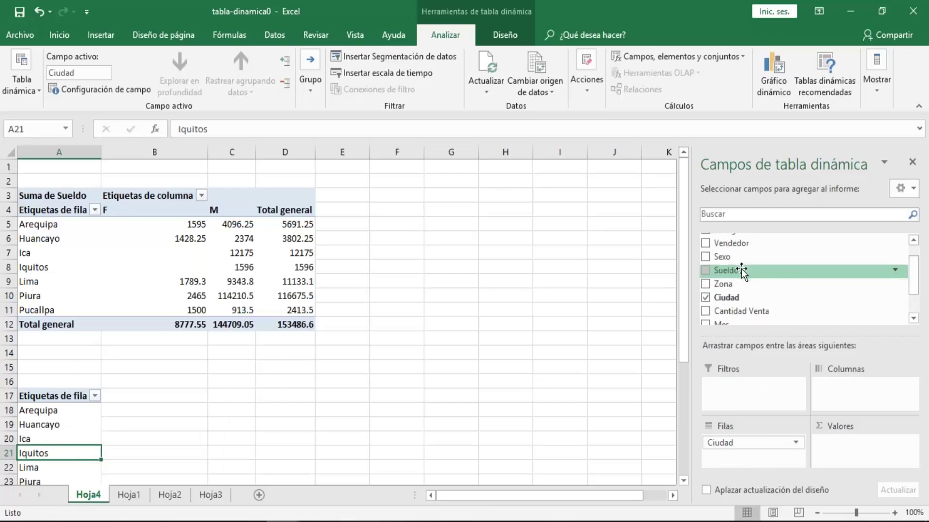
pyautogui.moveTo(737, 260); pyautogui.dragTo(762, 457)
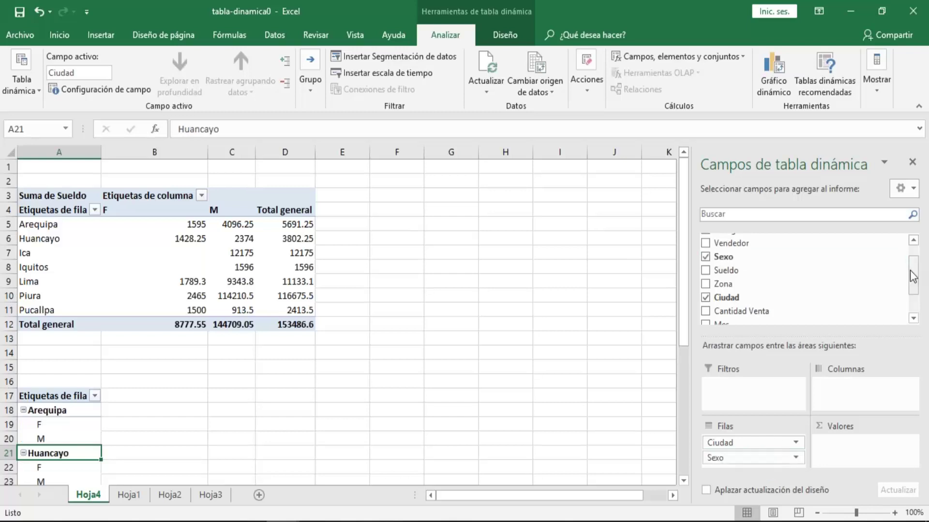
pyautogui.moveTo(913, 263); pyautogui.dragTo(913, 286)
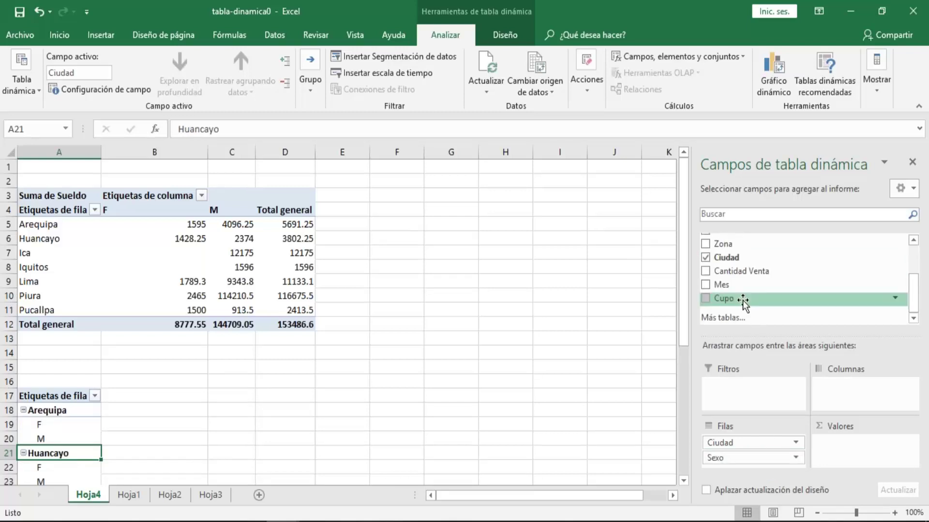
pyautogui.moveTo(742, 299); pyautogui.dragTo(858, 452)
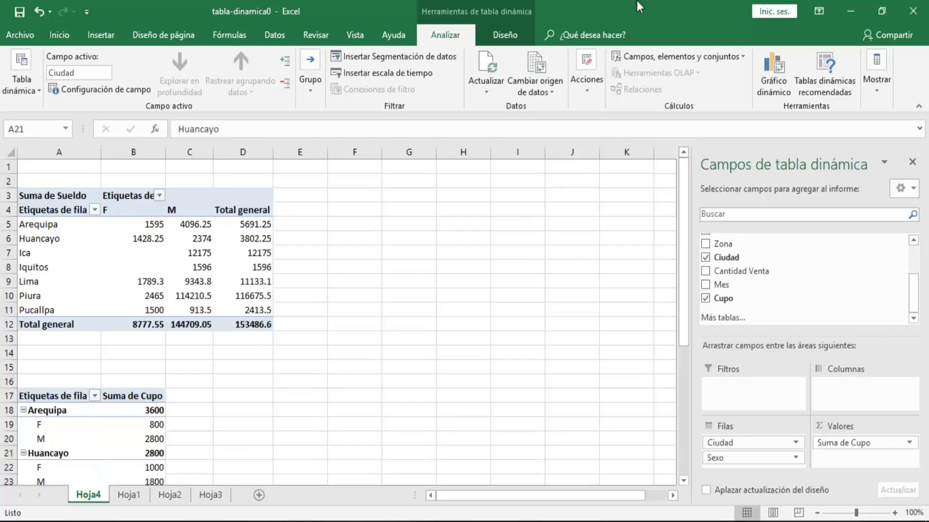
pyautogui.click(145, 438)
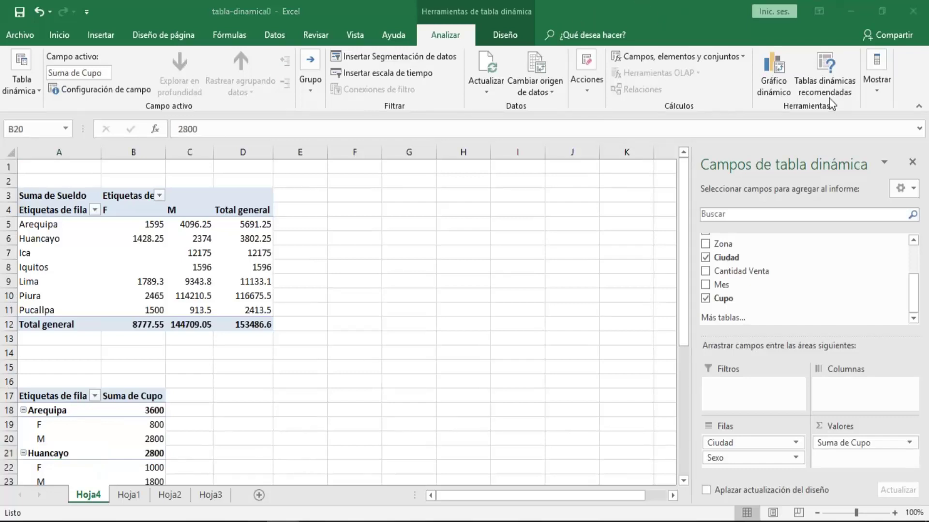
pyautogui.click(140, 425)
pyautogui.click(243, 395)
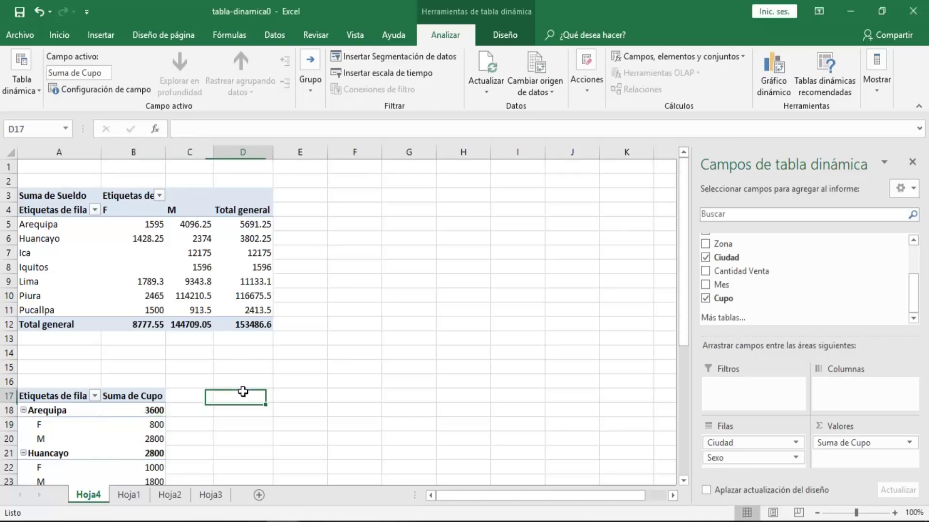
pyautogui.click(51, 441)
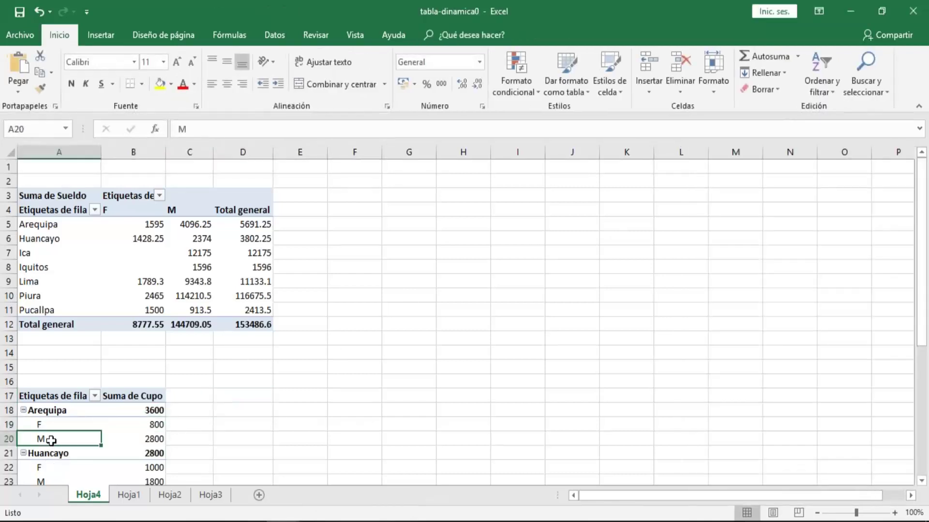
pyautogui.press('Down')
pyautogui.press('Down')
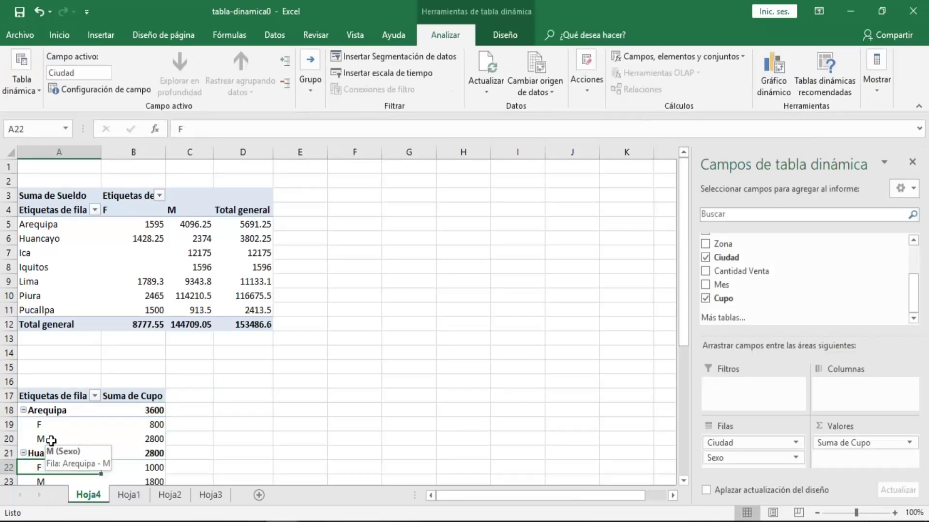
pyautogui.press('Down')
pyautogui.press('Down')
pyautogui.press('Down')
pyautogui.press('Down')
pyautogui.press('Down')
pyautogui.press('Down')
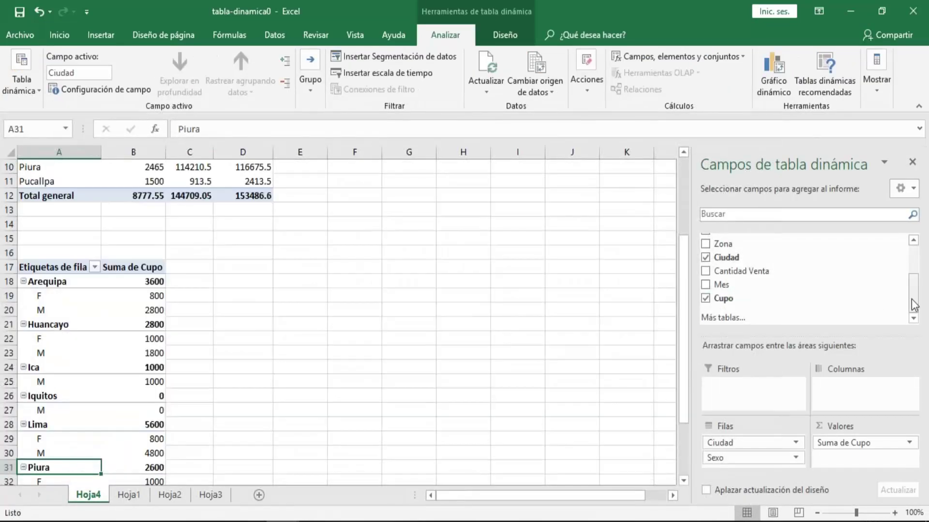
pyautogui.moveTo(913, 305); pyautogui.dragTo(913, 291)
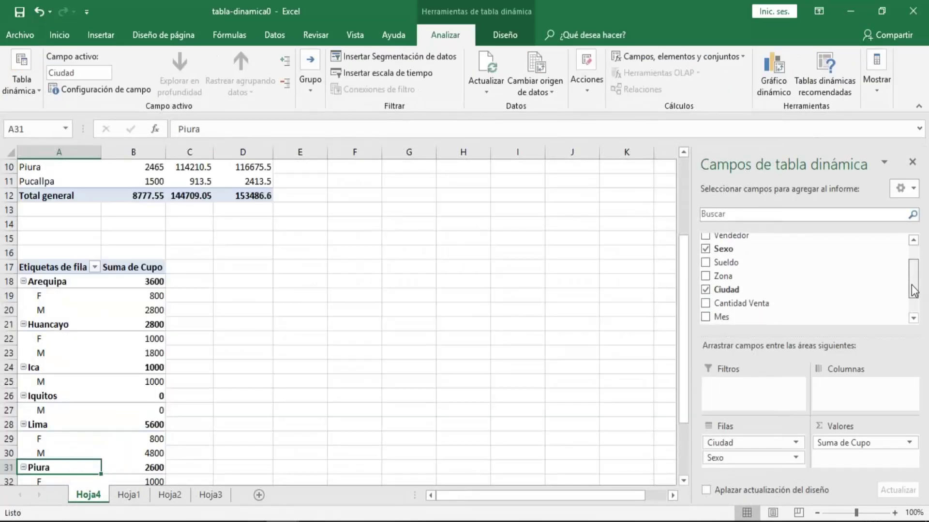
pyautogui.moveTo(913, 291); pyautogui.dragTo(913, 294)
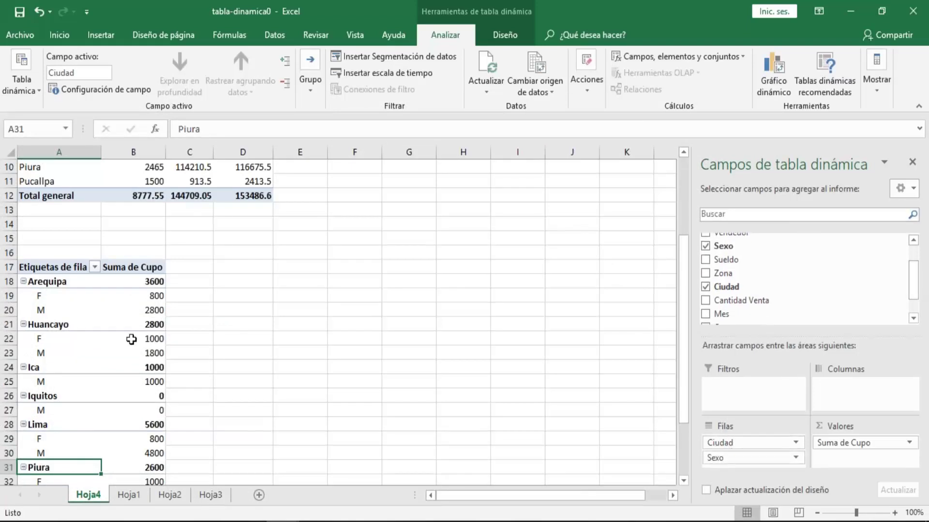
pyautogui.click(68, 303)
pyautogui.moveTo(63, 296)
pyautogui.mouseDown()
pyautogui.moveTo(127, 301)
pyautogui.moveTo(58, 297)
pyautogui.mouseUp()
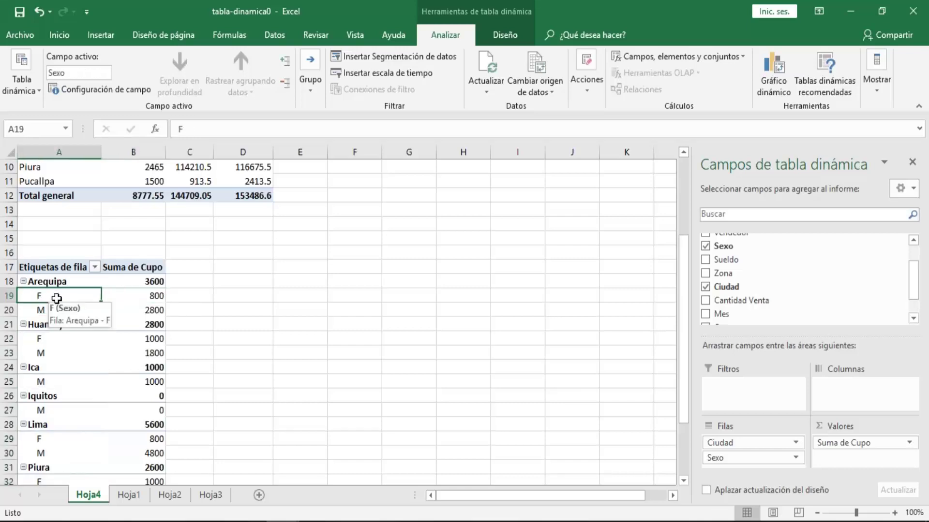
pyautogui.click(68, 321)
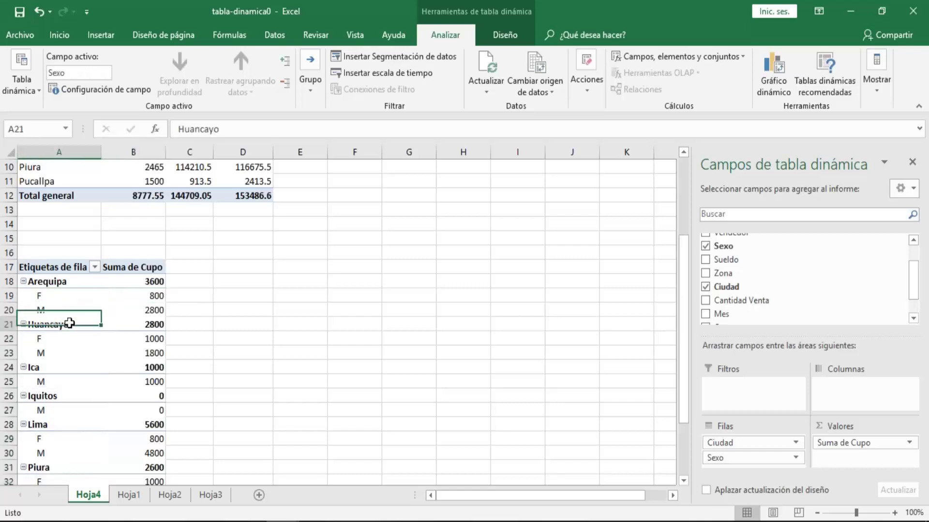
pyautogui.click(71, 297)
pyautogui.click(71, 341)
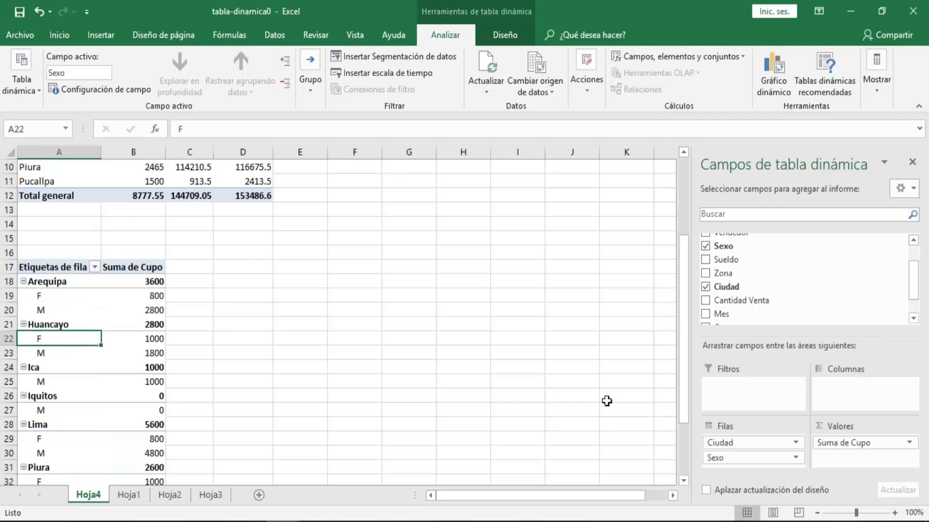
# Step: Move Sexo from Filas to Columnas so F and M become columns
pyautogui.click(752, 461)
pyautogui.moveTo(753, 462); pyautogui.dragTo(848, 395)
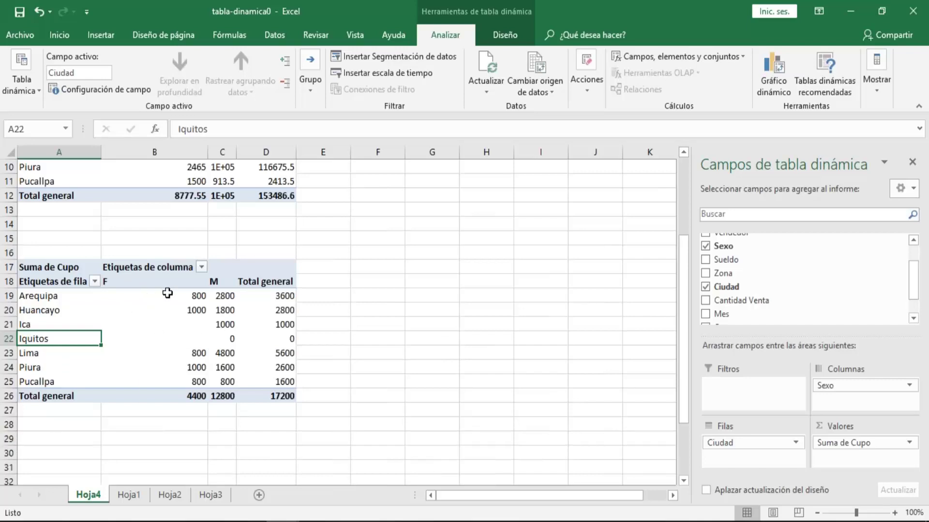
pyautogui.click(167, 295)
# Step: Review the per-city Cupo values, e.g. Arequipa M 2800 and total 3600
pyautogui.click(58, 295)
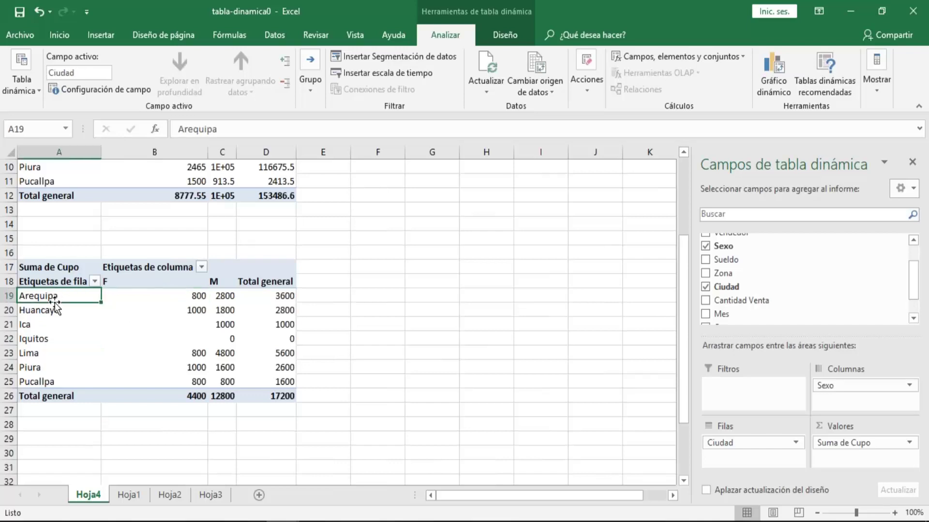
pyautogui.click(58, 304)
pyautogui.click(194, 309)
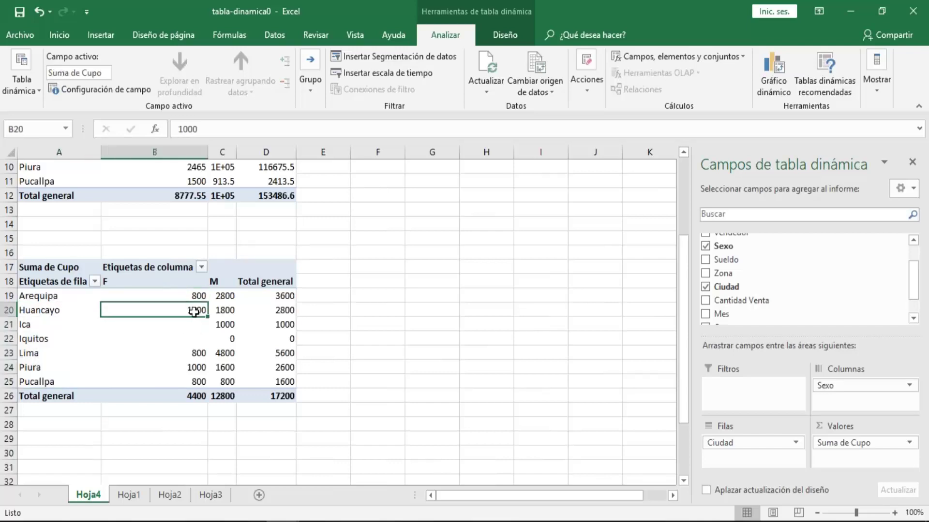
pyautogui.click(140, 298)
pyautogui.click(52, 296)
pyautogui.click(152, 325)
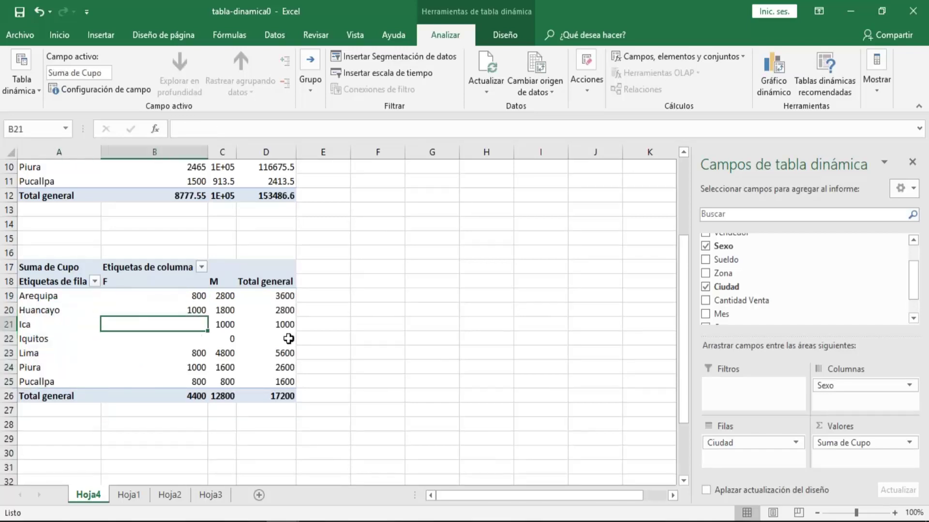
pyautogui.click(242, 338)
pyautogui.click(224, 338)
pyautogui.click(223, 310)
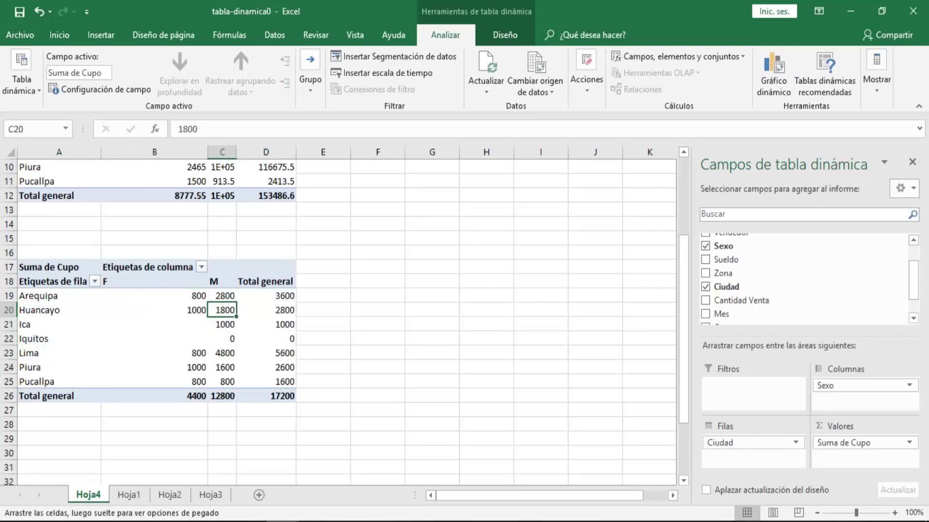
pyautogui.click(274, 298)
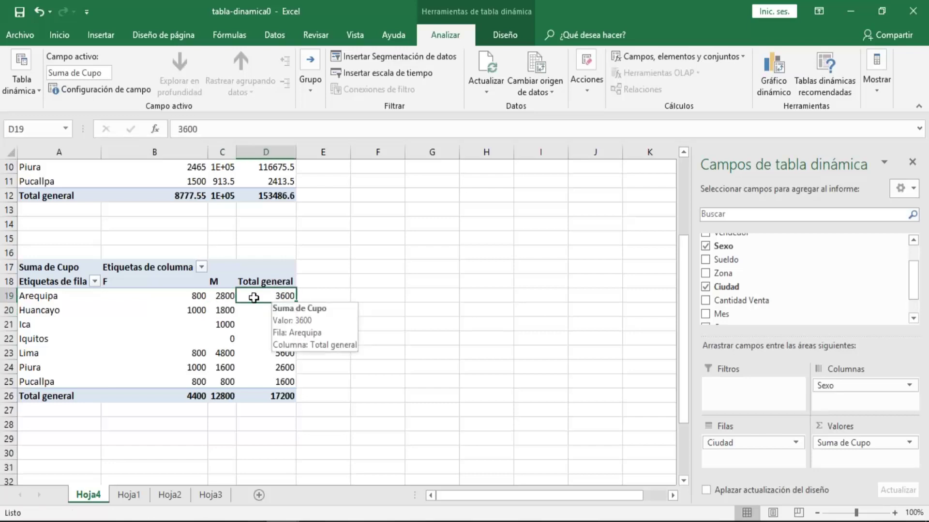
pyautogui.click(228, 297)
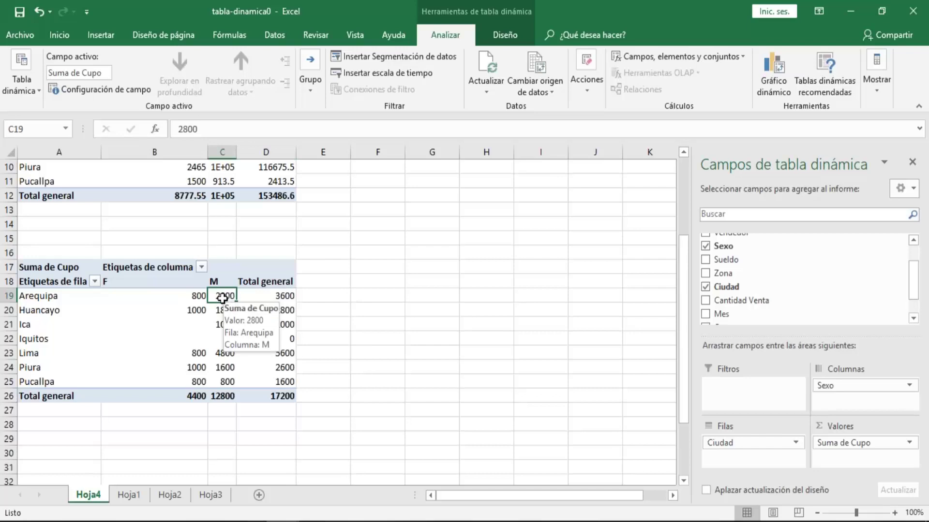
# Step: Sort the pivot's city rows ascending, then descending by total Cupo
pyautogui.rightClick(222, 298)
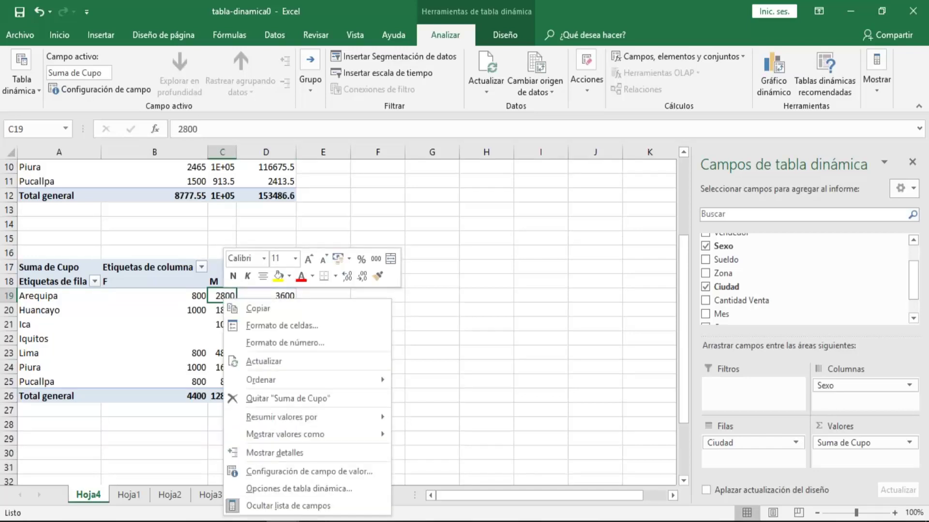
pyautogui.press('Escape')
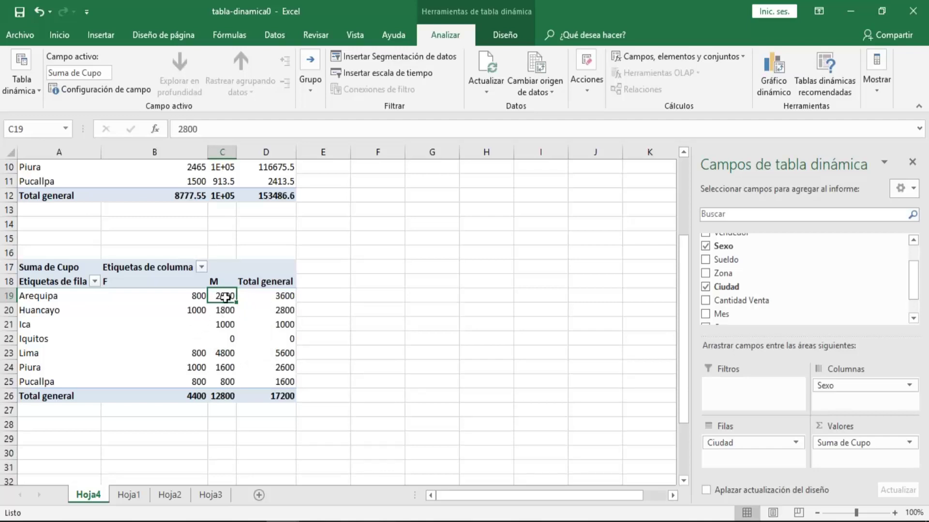
pyautogui.click(225, 299)
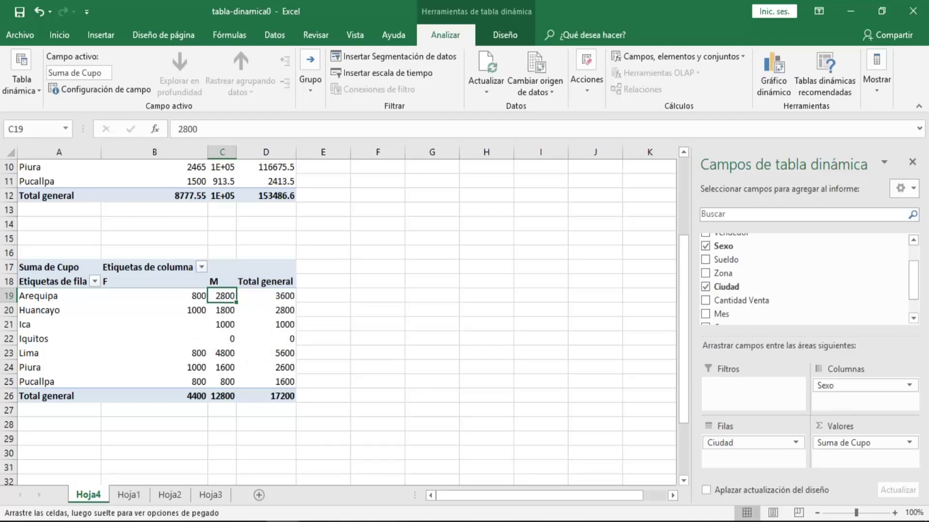
pyautogui.rightClick(224, 299)
pyautogui.moveTo(312, 381)
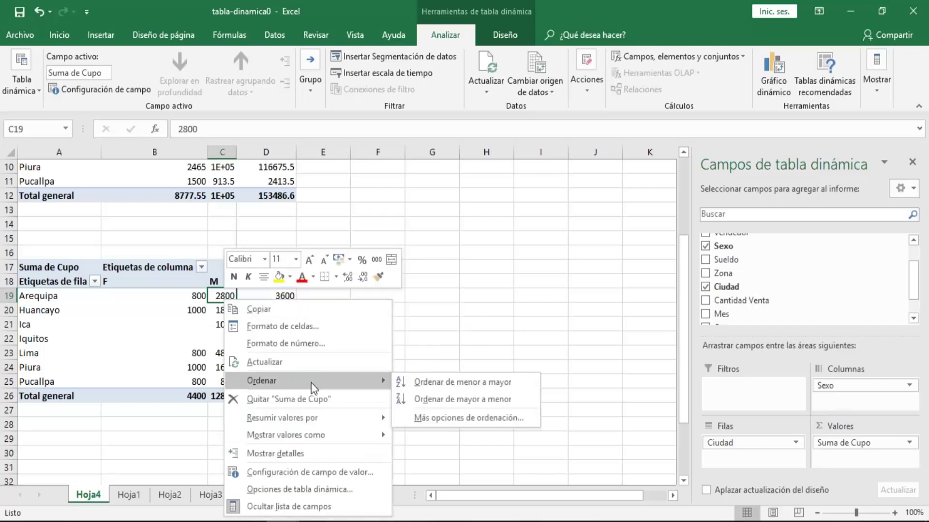
pyautogui.click(457, 383)
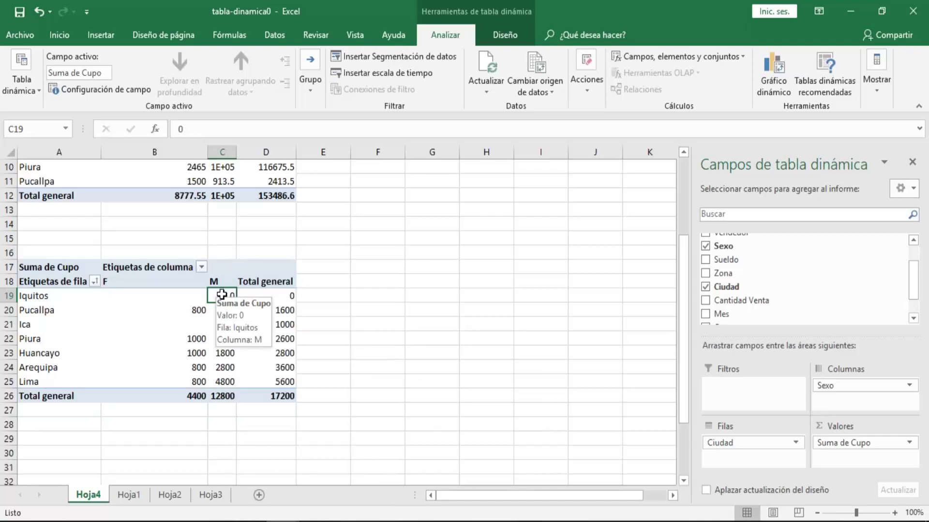
pyautogui.rightClick(214, 297)
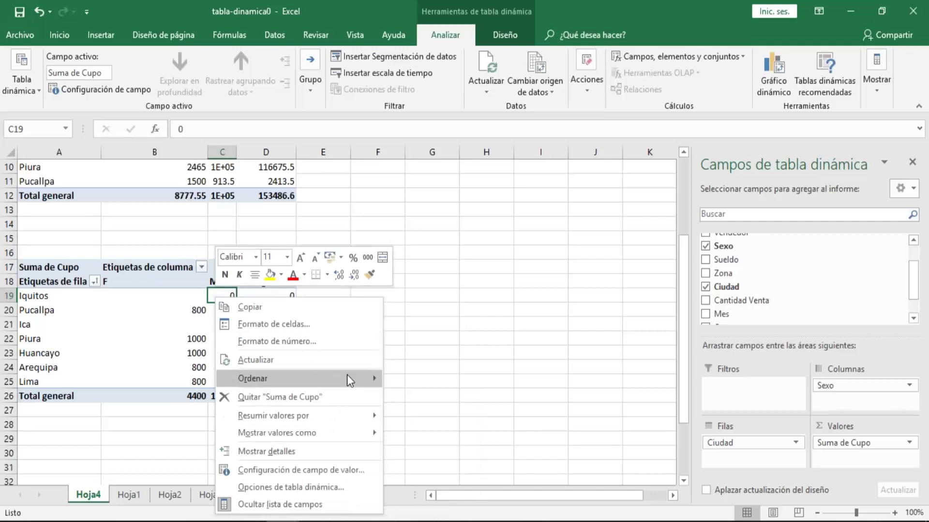
pyautogui.moveTo(298, 378)
pyautogui.click(429, 398)
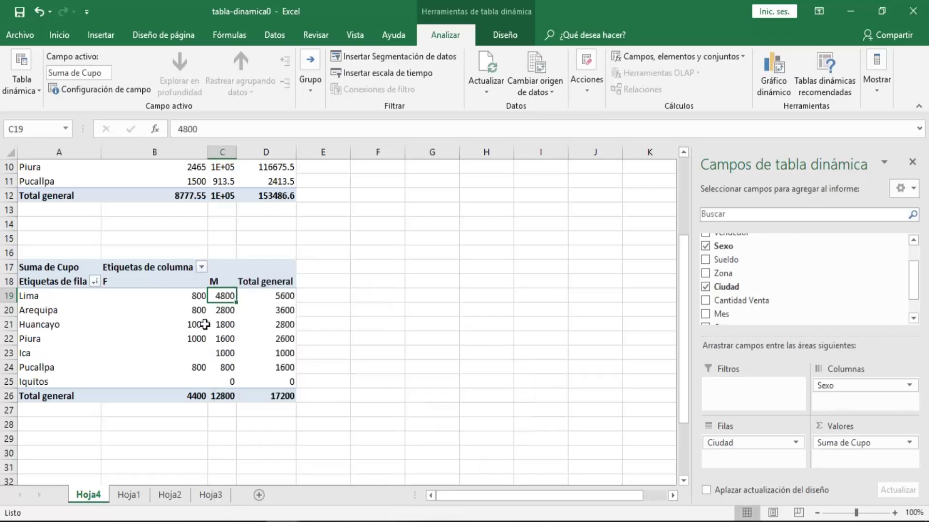
pyautogui.click(242, 324)
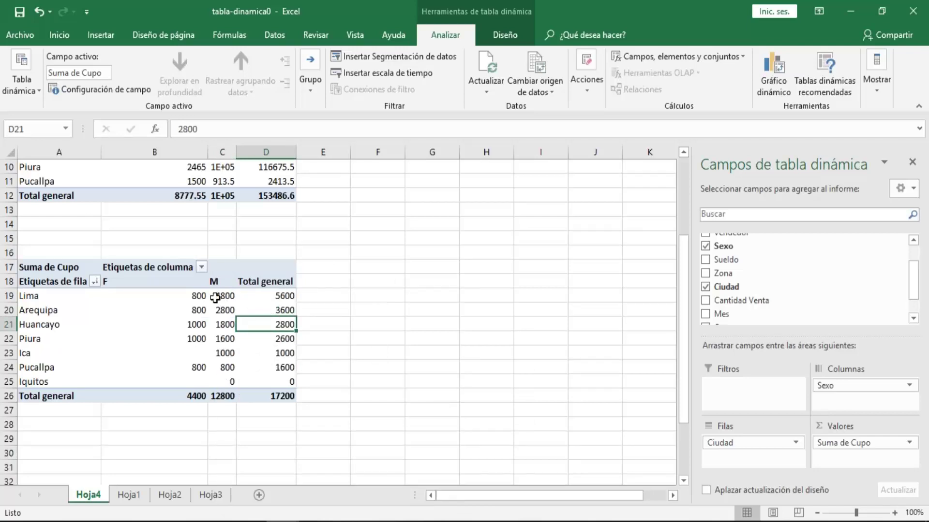
# Step: Sort the city rows by their F values, largest to smallest
pyautogui.click(222, 296)
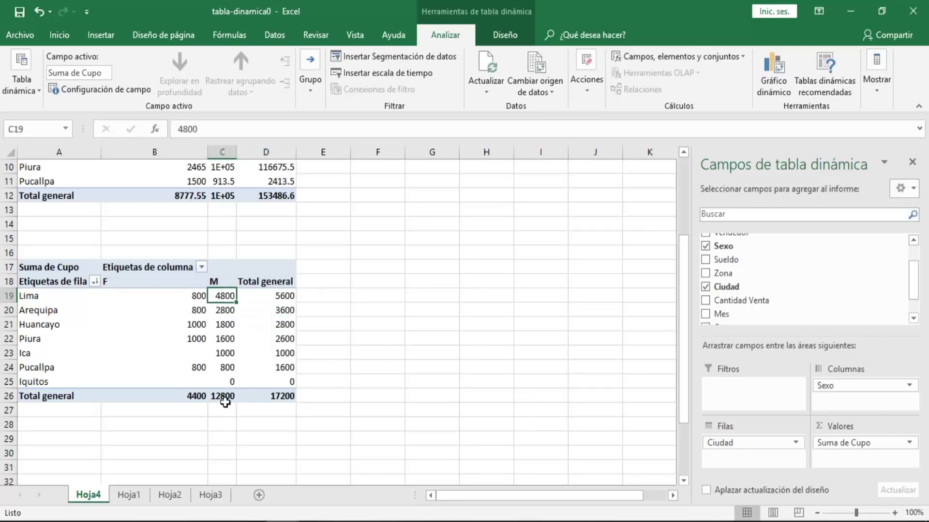
pyautogui.click(223, 324)
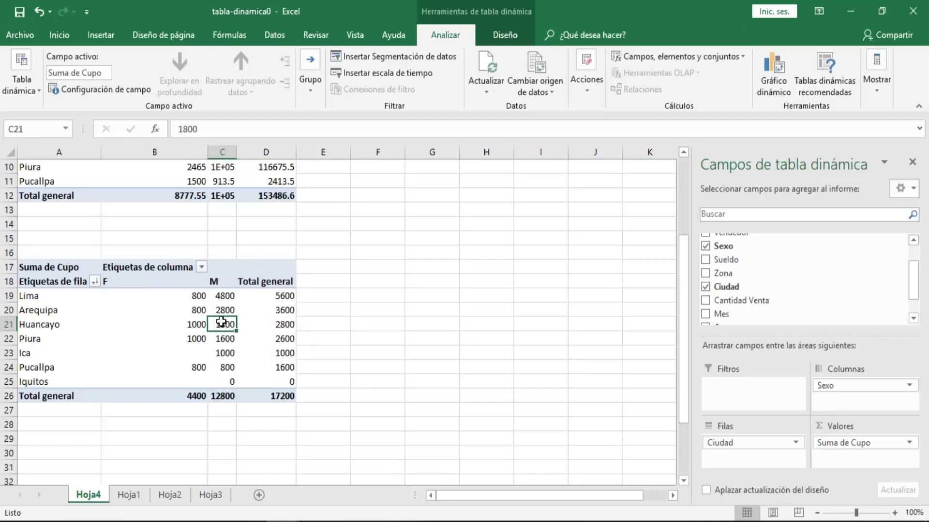
pyautogui.click(222, 310)
pyautogui.rightClick(188, 295)
pyautogui.moveTo(227, 377)
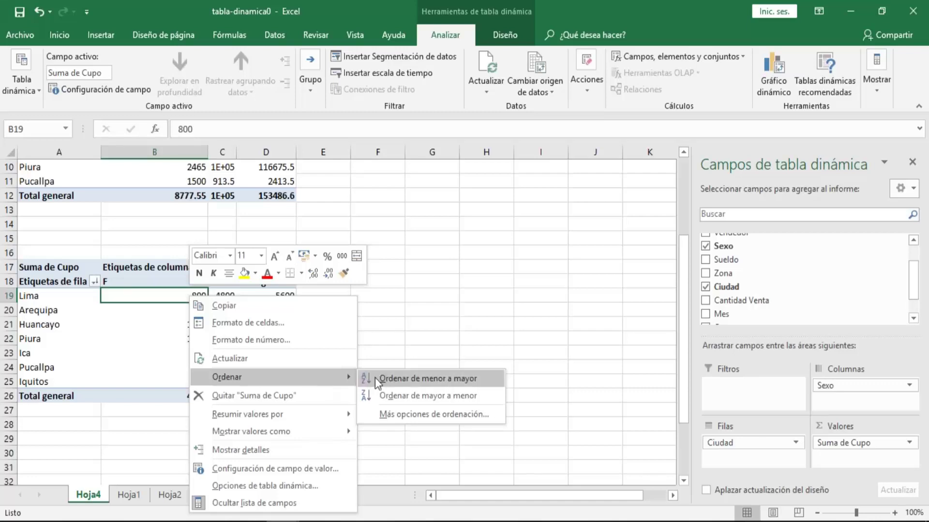
pyautogui.click(406, 394)
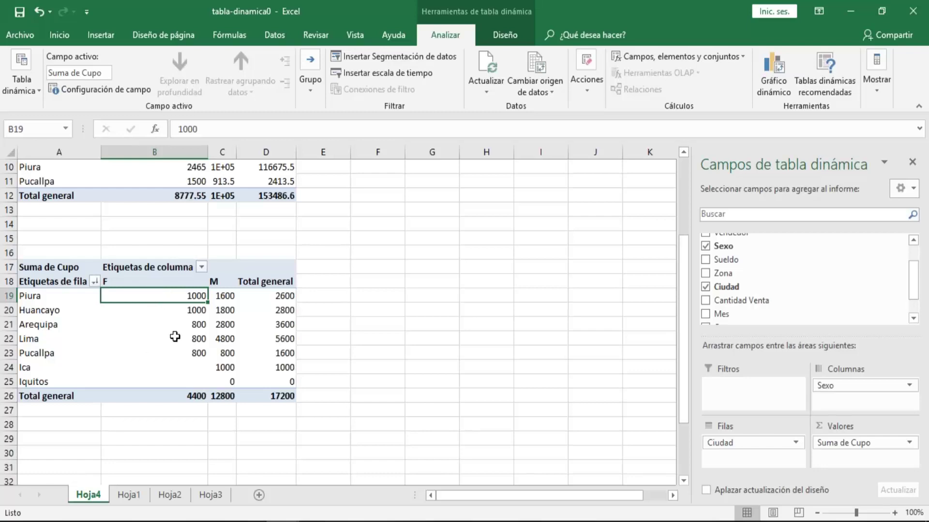
pyautogui.click(220, 337)
pyautogui.click(173, 325)
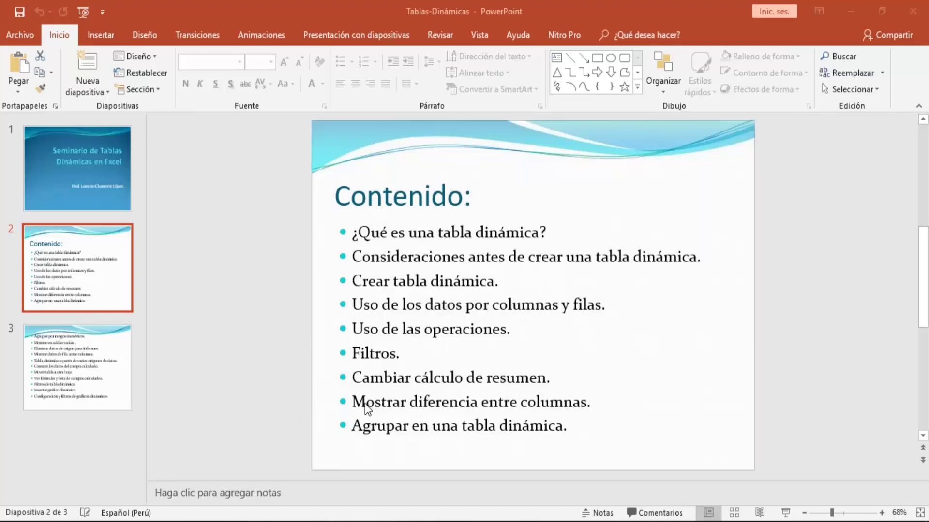
pyautogui.click(418, 401)
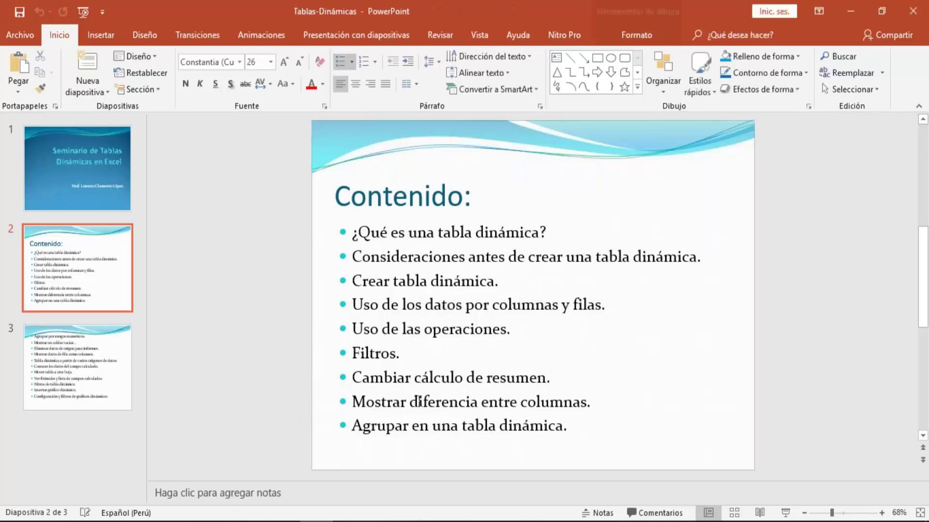
pyautogui.press('End')
pyautogui.press('Return')
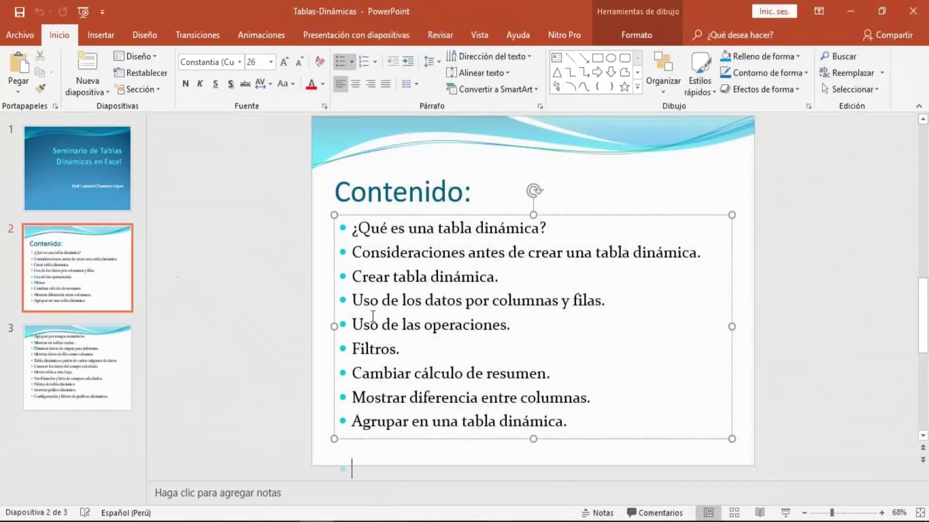
pyautogui.click(370, 337)
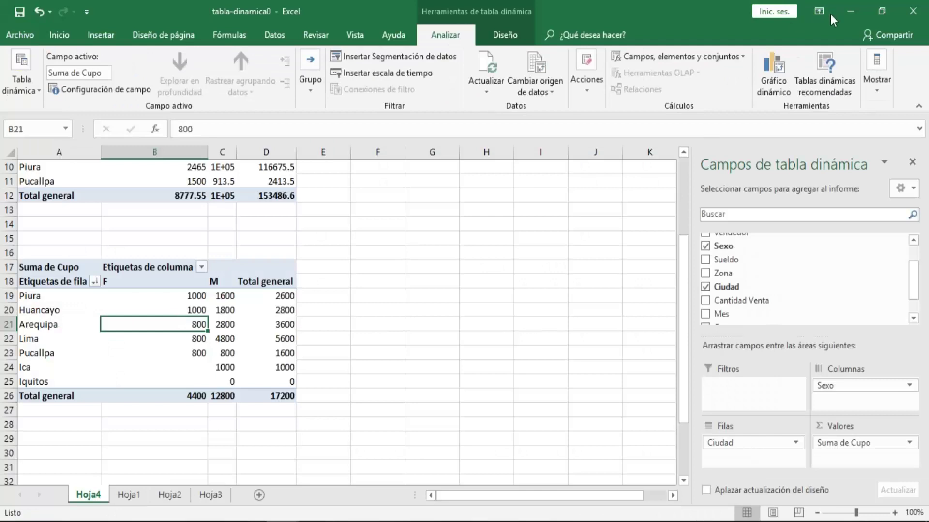
# Step: From Hoja1, start a Tabla1 pivot table with location set to Hoja4 cell A30
pyautogui.hotkey('alt', 'Tab')
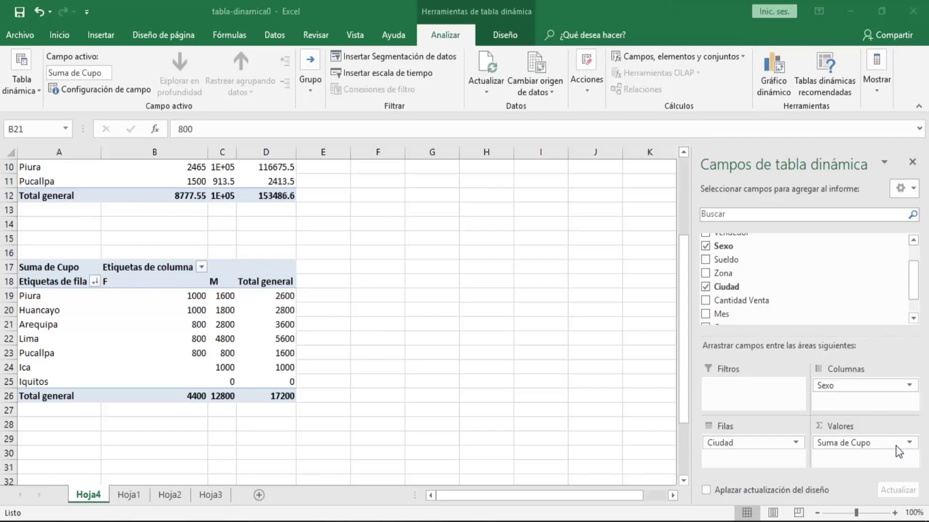
pyautogui.hotkey('alt', 'Tab')
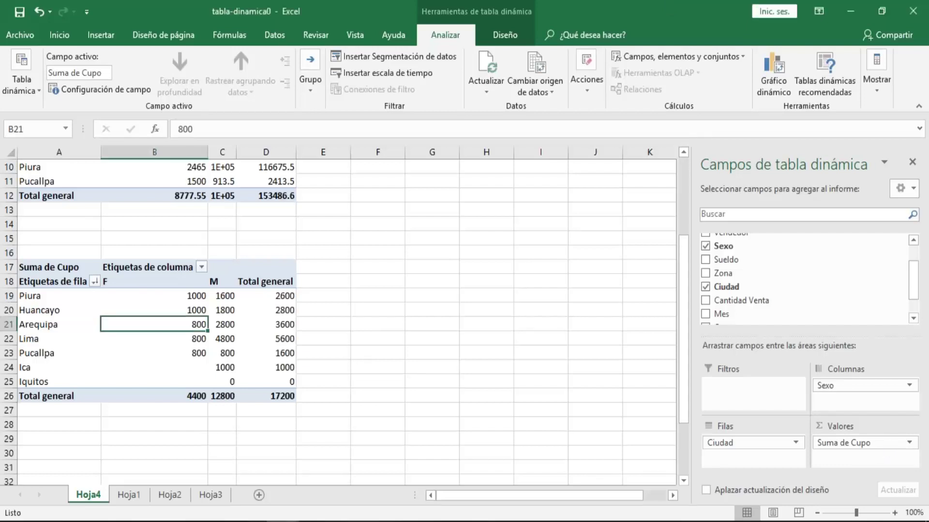
pyautogui.click(271, 338)
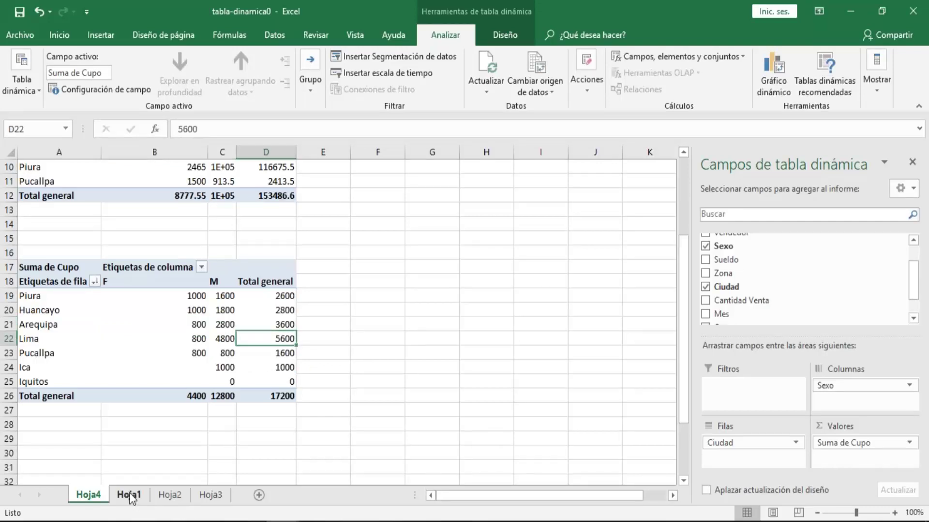
pyautogui.click(130, 495)
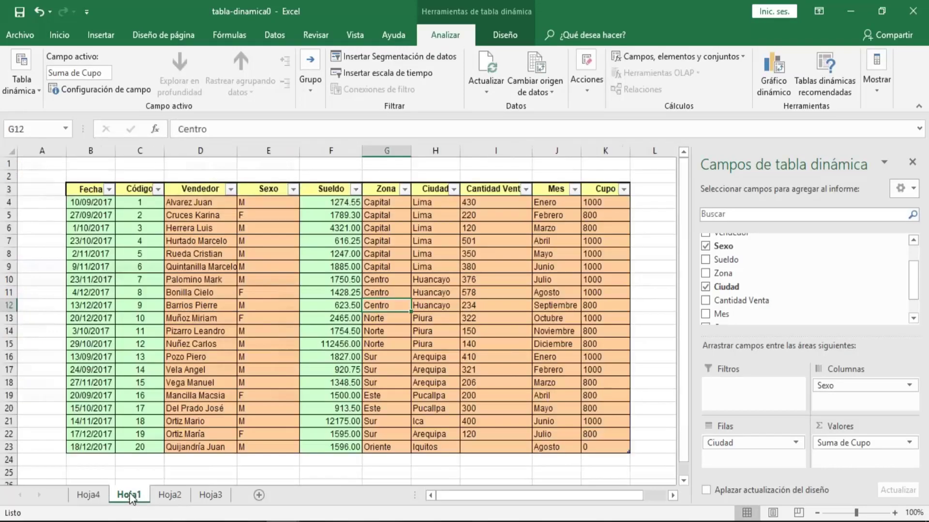
pyautogui.click(107, 34)
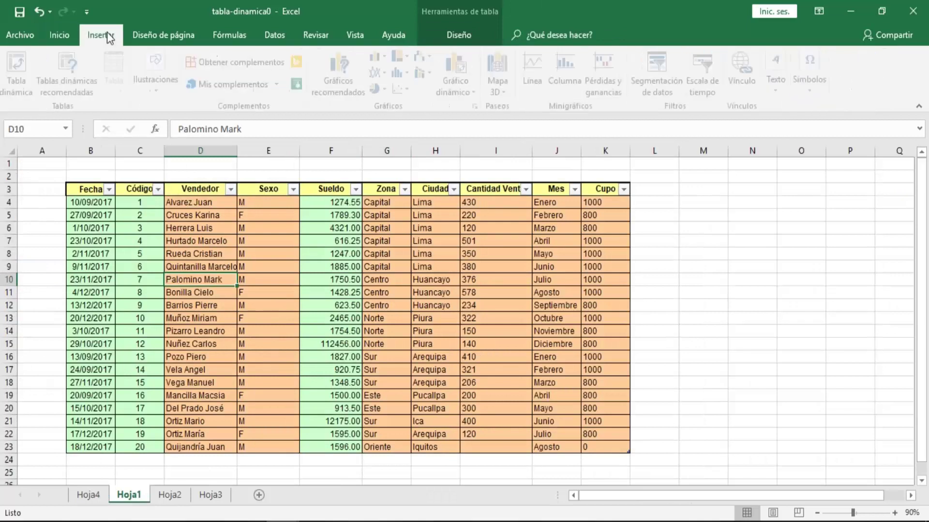
pyautogui.click(27, 83)
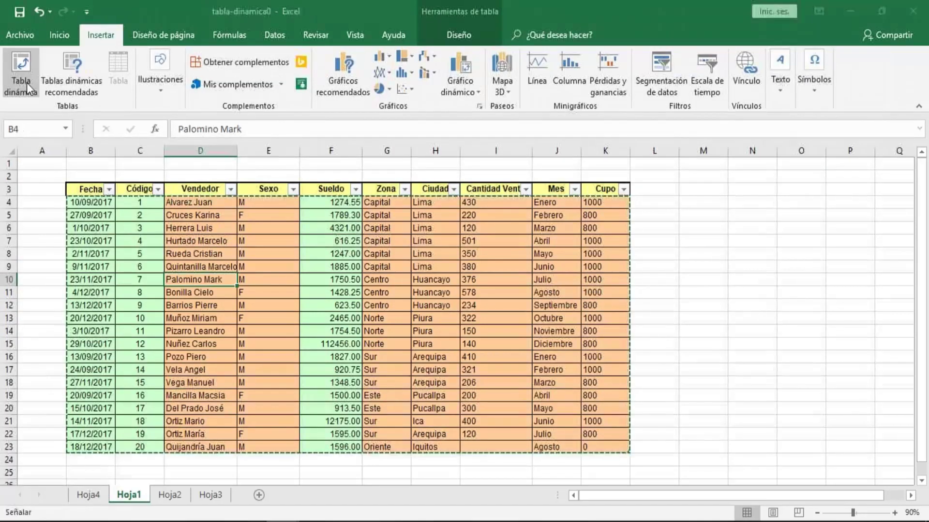
pyautogui.click(561, 295)
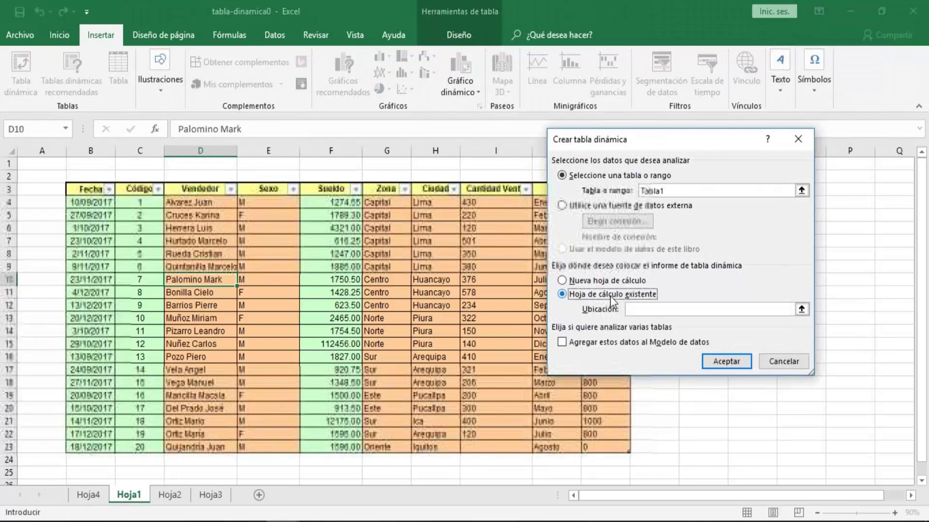
pyautogui.click(88, 496)
pyautogui.click(59, 439)
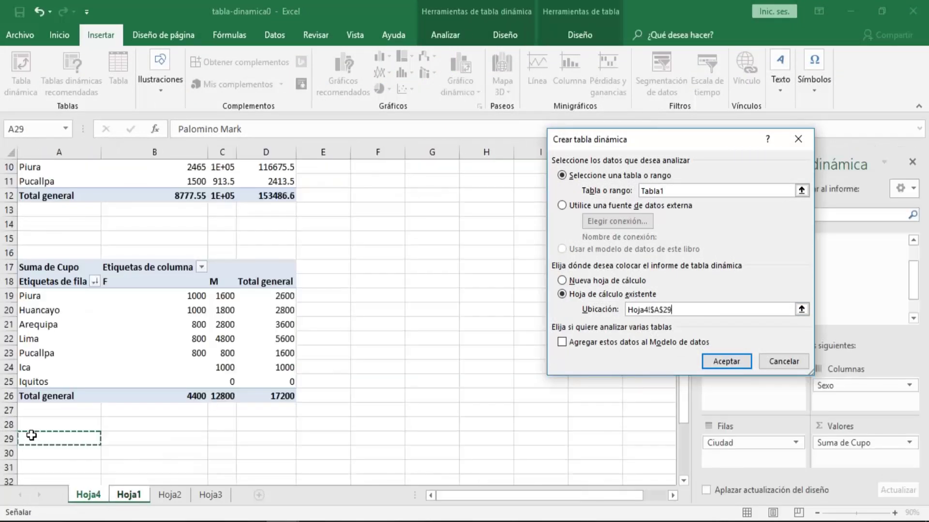
pyautogui.click(59, 453)
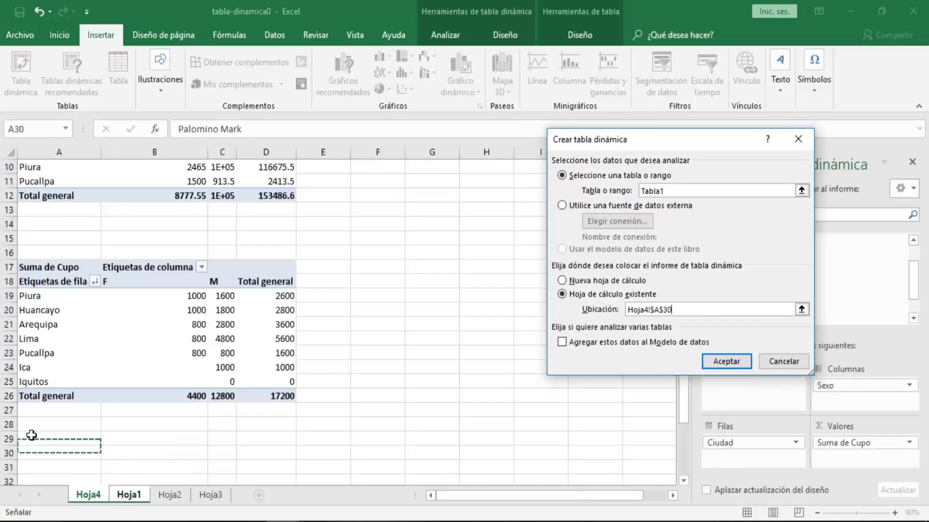
# Step: Create the A30 pivot with Zona as rows and Suma de Sueldo as values
pyautogui.click(730, 363)
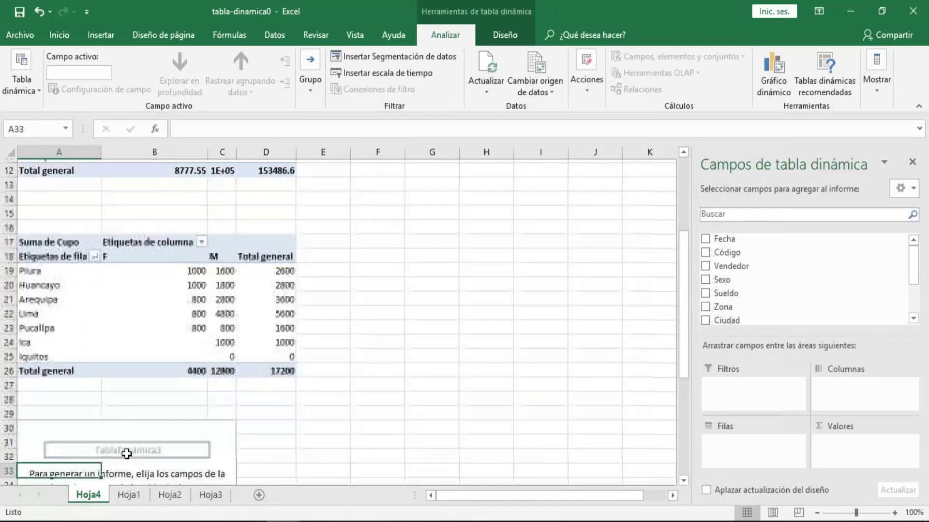
pyautogui.press('Down')
pyautogui.press('Down')
pyautogui.press('Down')
pyautogui.press('Down')
pyautogui.press('Down')
pyautogui.press('Down')
pyautogui.press('Down')
pyautogui.press('Down')
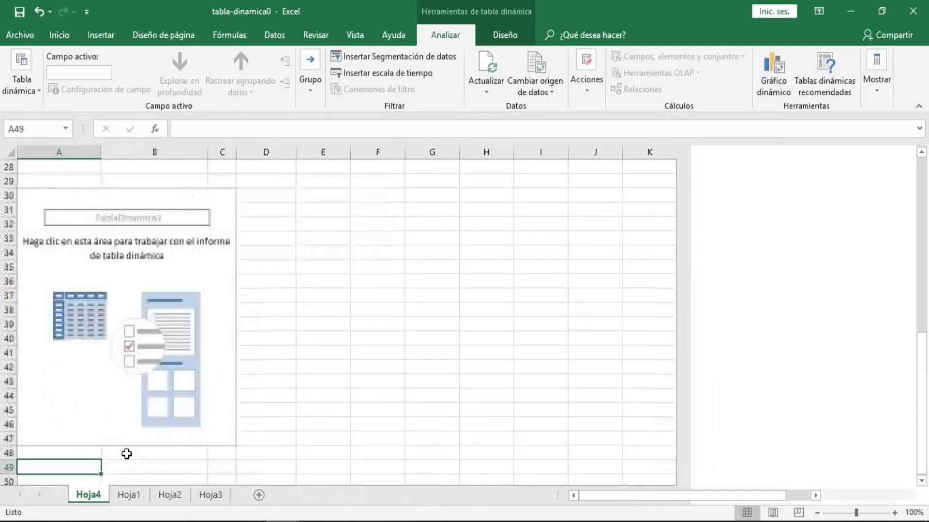
pyautogui.press('Up')
pyautogui.press('Up')
pyautogui.press('Up')
pyautogui.press('Up')
pyautogui.press('Up')
pyautogui.press('Up')
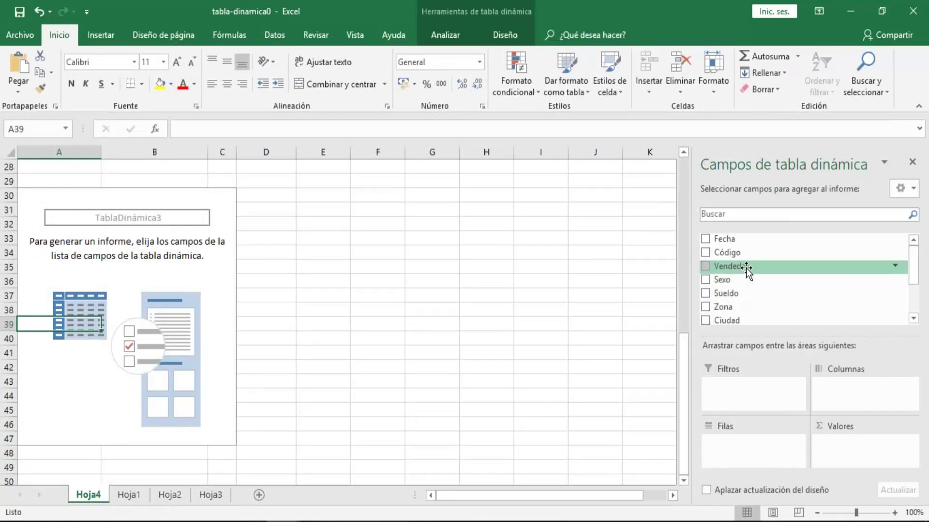
pyautogui.moveTo(917, 275); pyautogui.dragTo(917, 298)
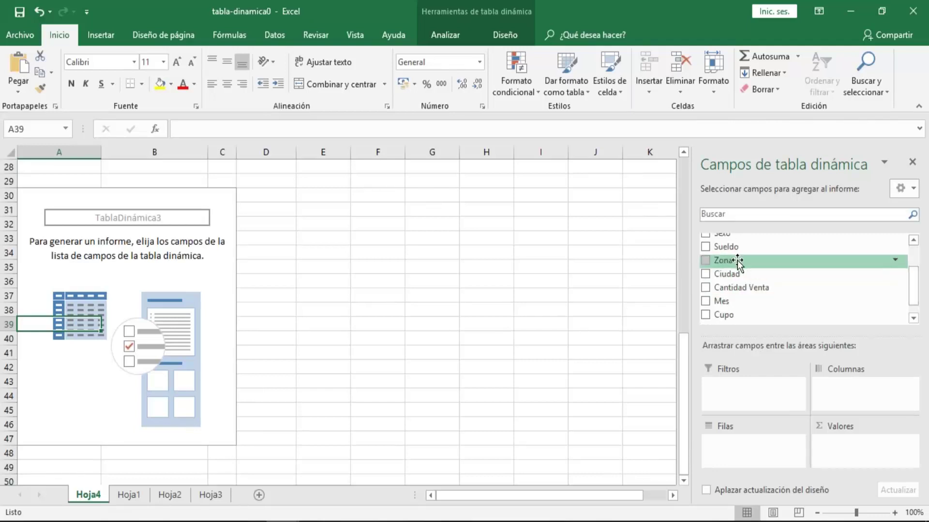
pyautogui.moveTo(738, 262); pyautogui.dragTo(738, 460)
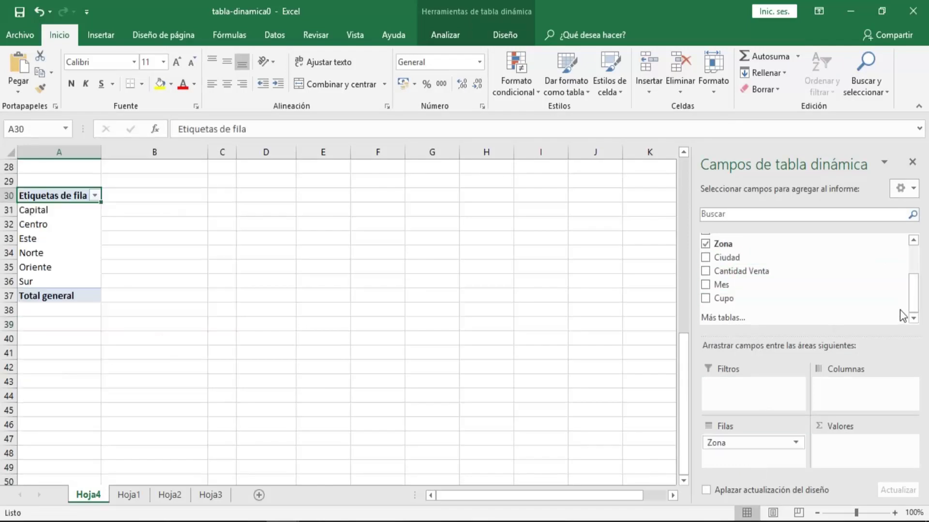
pyautogui.moveTo(913, 312); pyautogui.dragTo(913, 277)
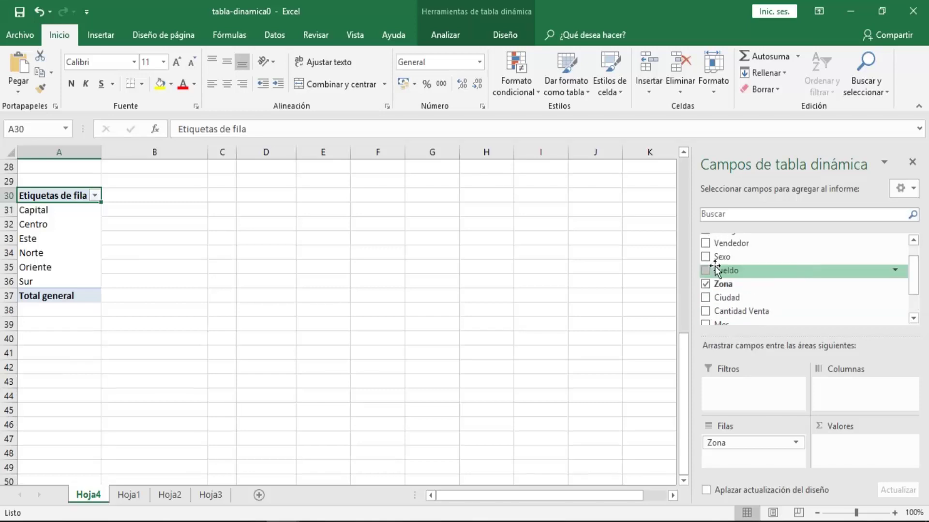
pyautogui.moveTo(717, 269); pyautogui.dragTo(839, 454)
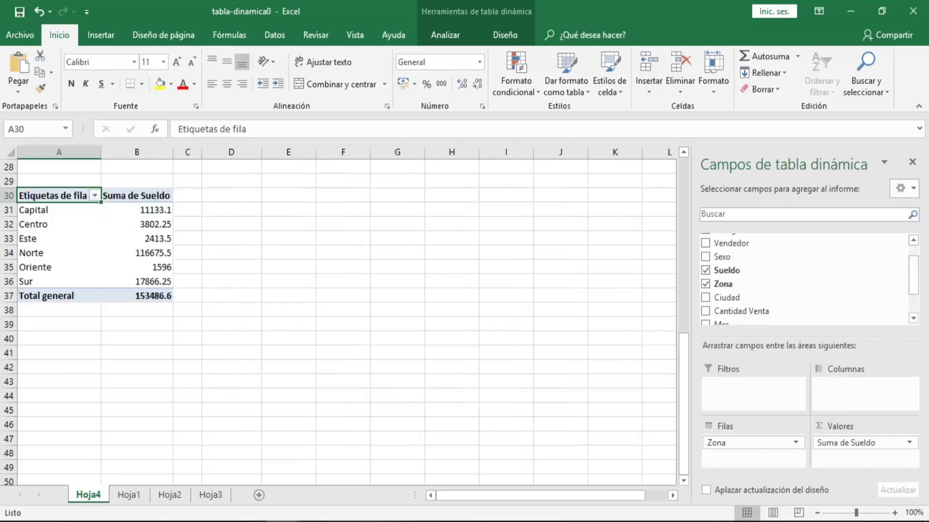
pyautogui.click(138, 237)
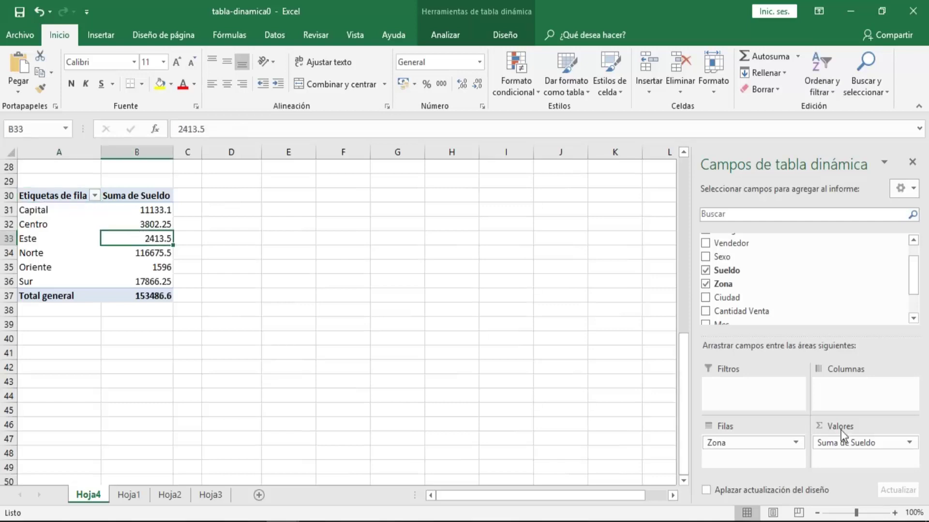
# Step: Open the Suma de Sueldo value field settings and close them unchanged
pyautogui.click(909, 443)
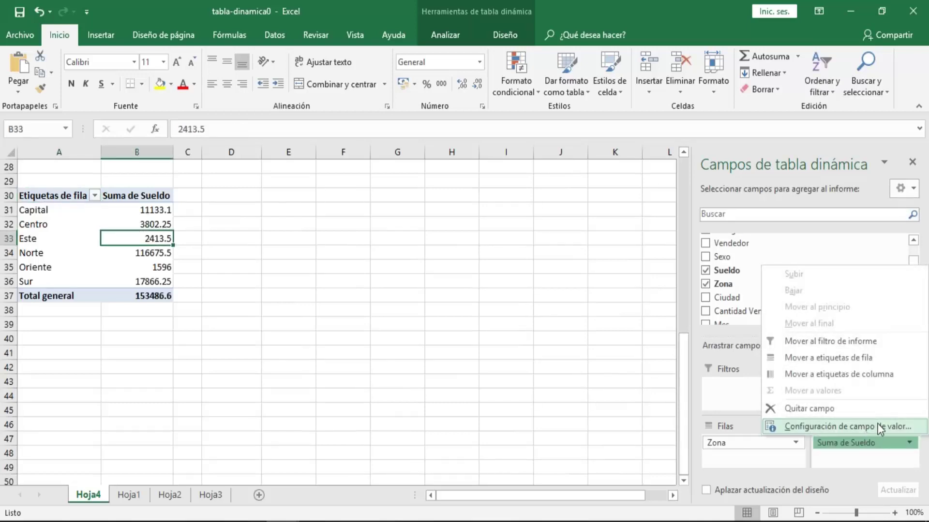
pyautogui.click(880, 426)
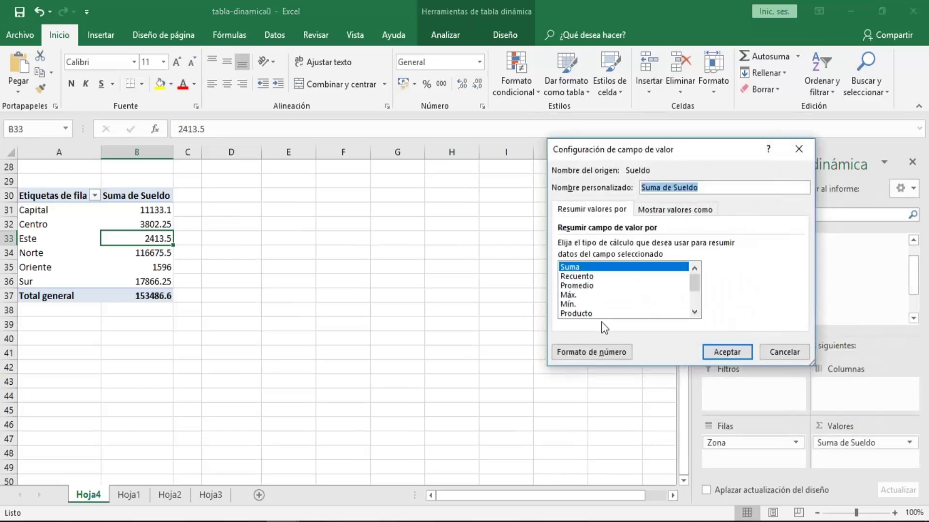
pyautogui.click(788, 355)
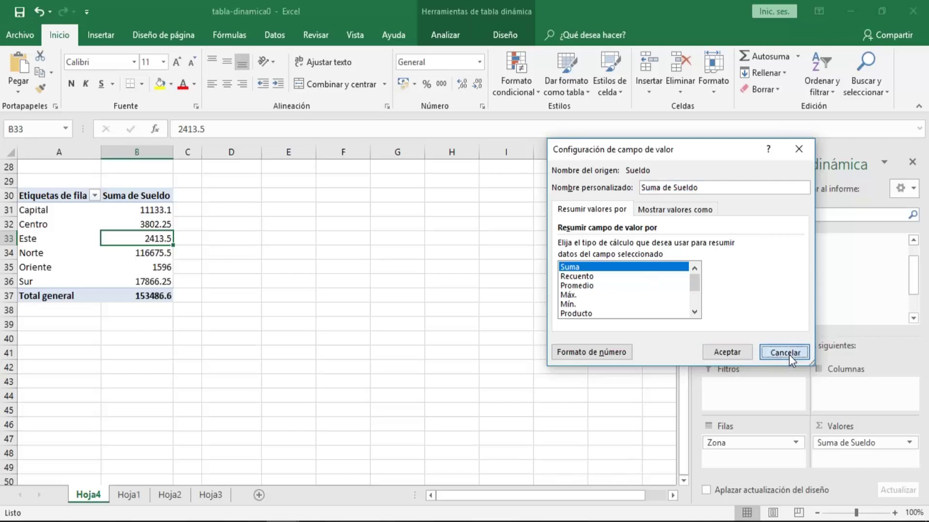
pyautogui.click(139, 224)
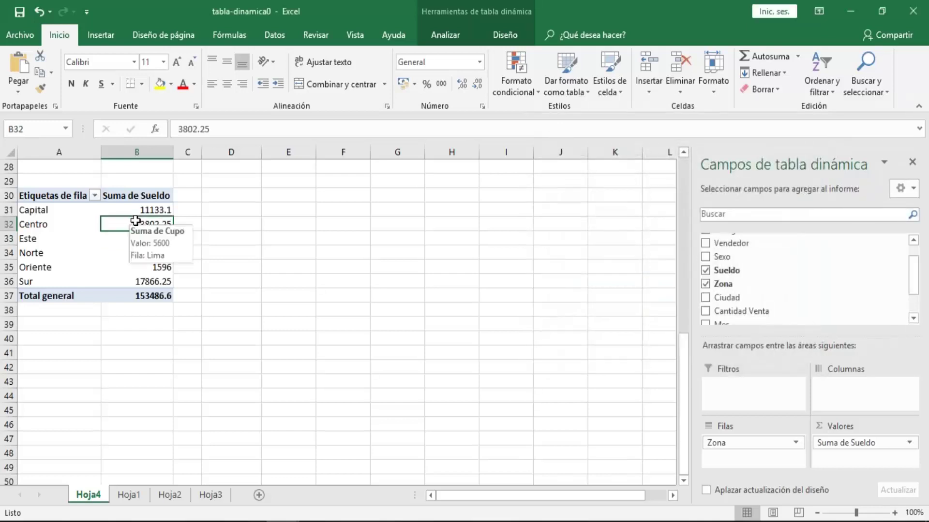
pyautogui.click(141, 262)
pyautogui.click(152, 239)
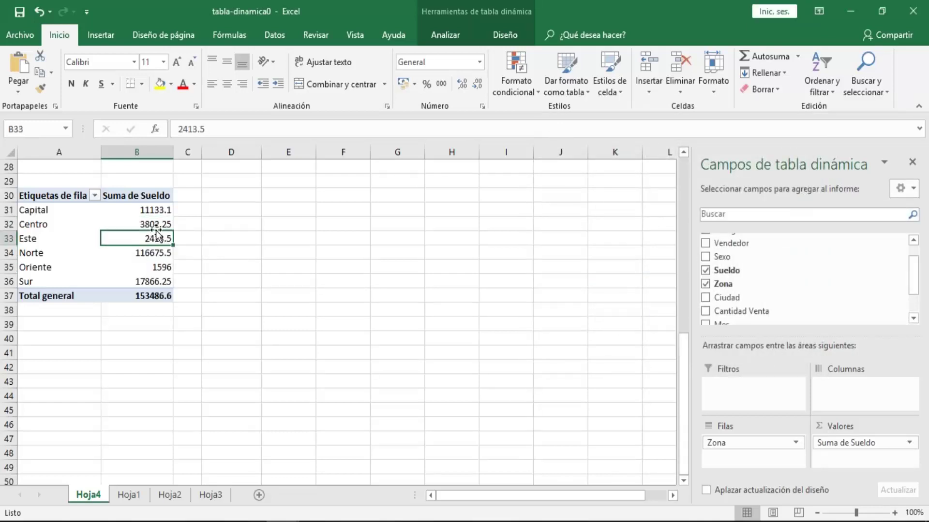
pyautogui.rightClick(155, 223)
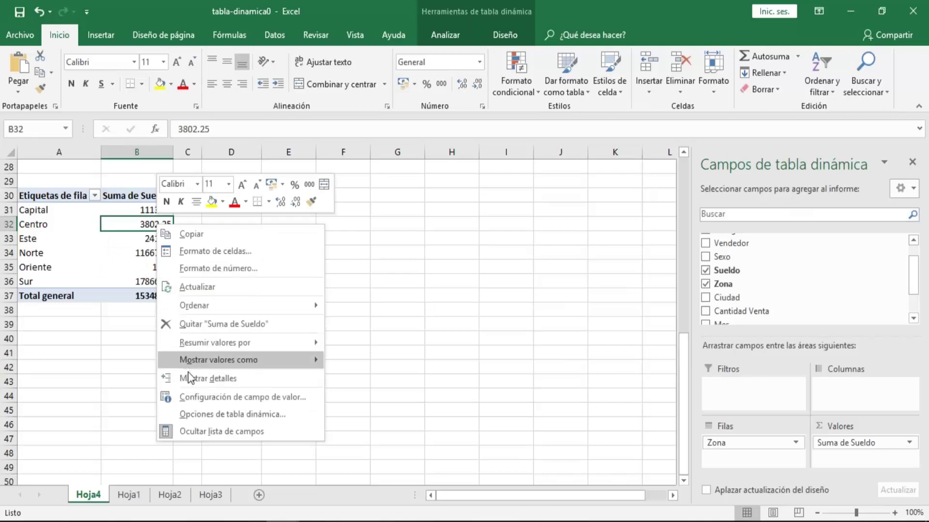
pyautogui.click(208, 397)
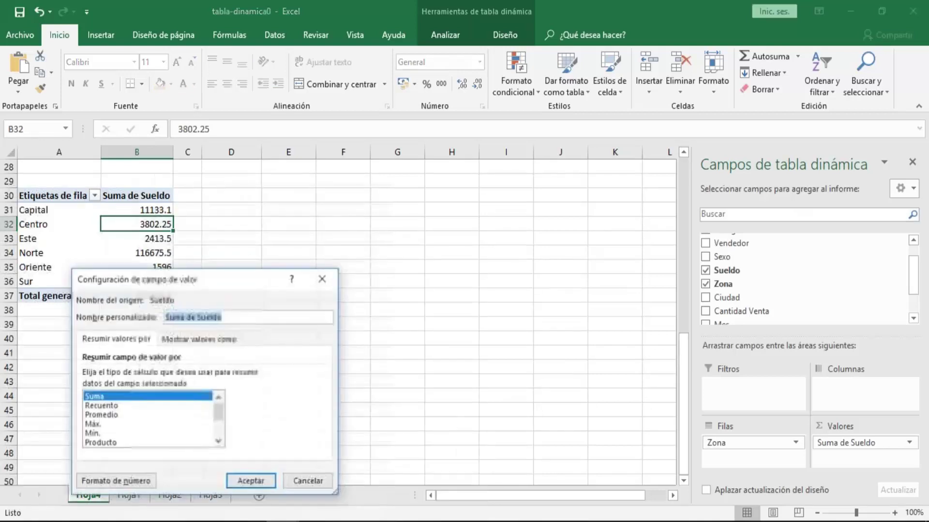
pyautogui.moveTo(239, 210)
pyautogui.mouseDown()
pyautogui.moveTo(292, 240)
pyautogui.moveTo(411, 181)
pyautogui.mouseUp()
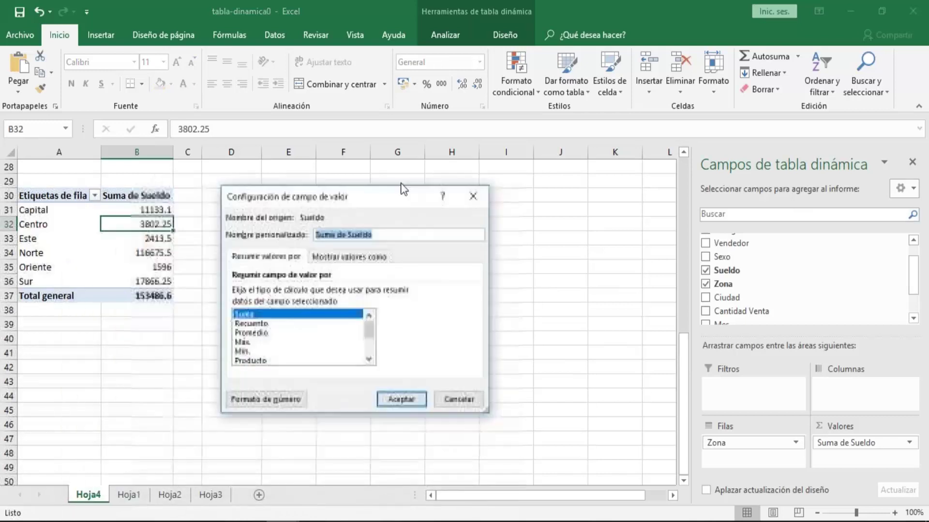
pyautogui.click(480, 388)
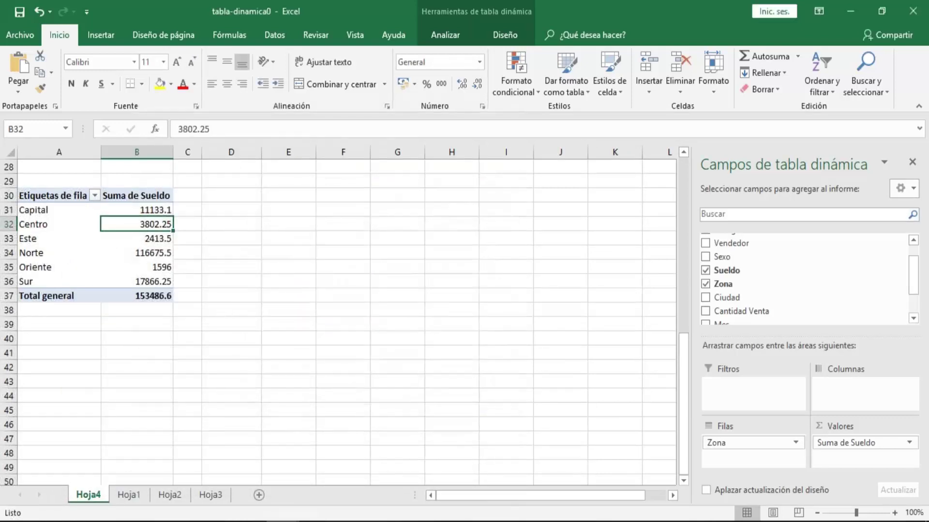
pyautogui.click(157, 240)
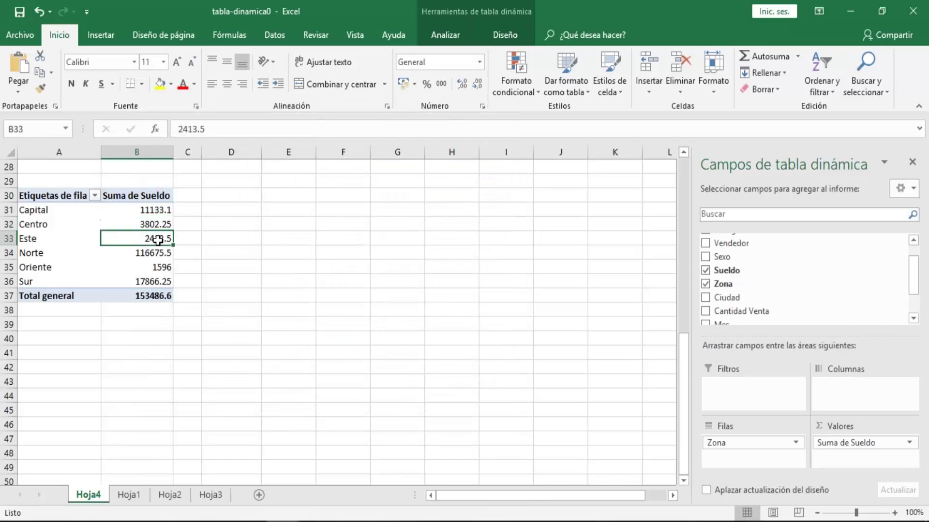
pyautogui.click(158, 225)
# Step: Switch Sueldo to Recuento, giving Cuenta de Sueldo with 20 overall
pyautogui.rightClick(157, 225)
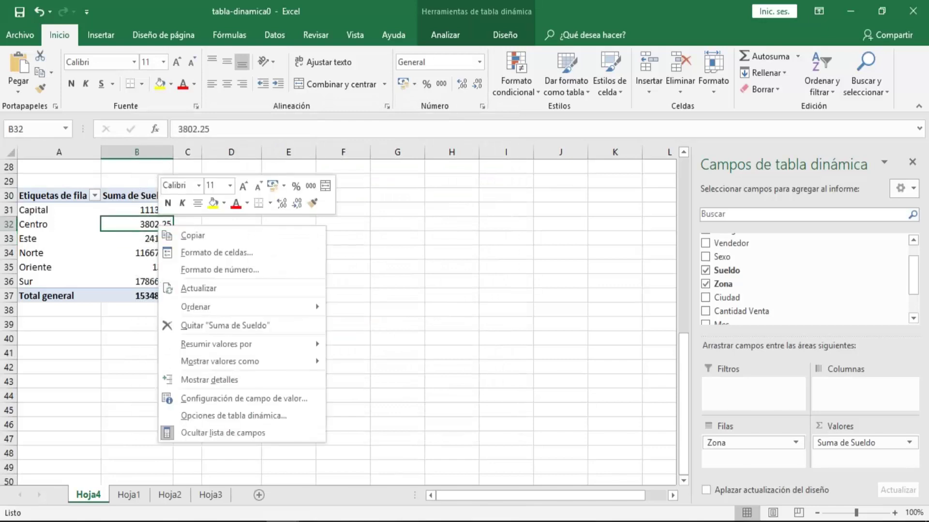
pyautogui.click(250, 399)
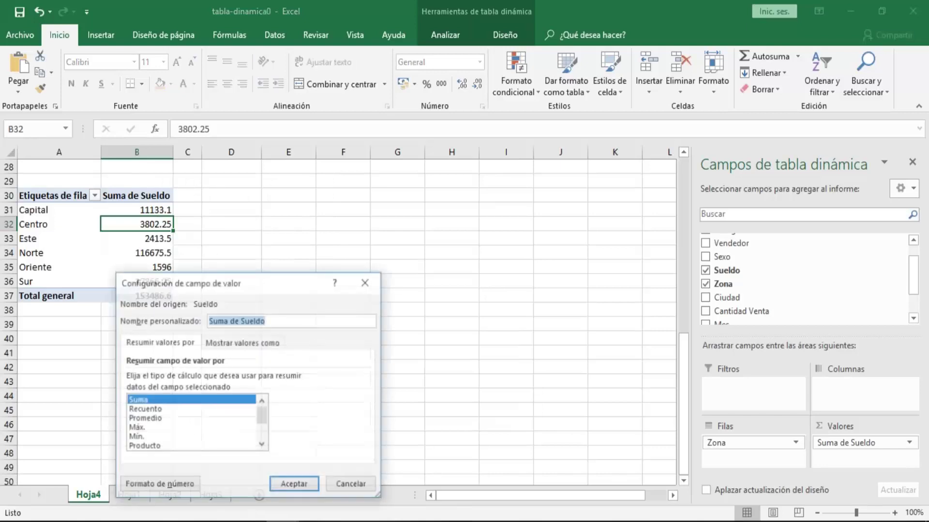
pyautogui.moveTo(320, 275); pyautogui.dragTo(373, 207)
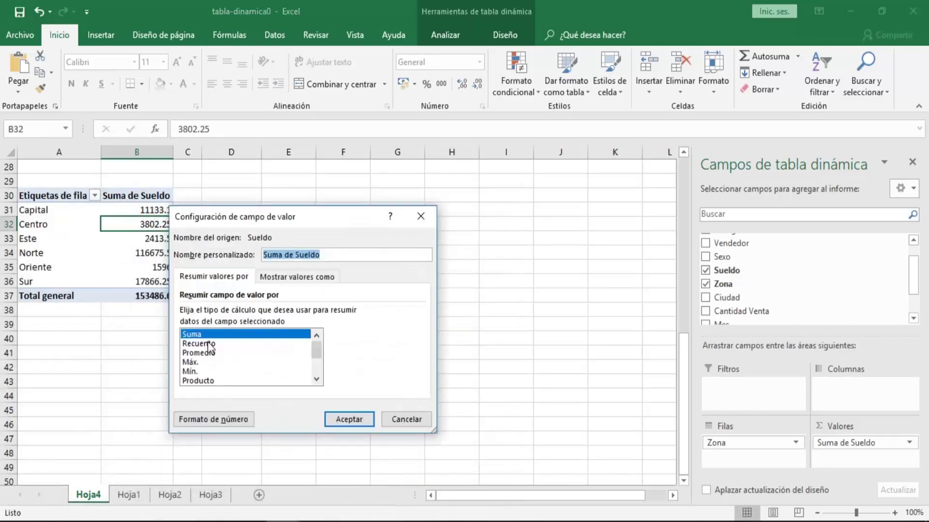
pyautogui.click(209, 344)
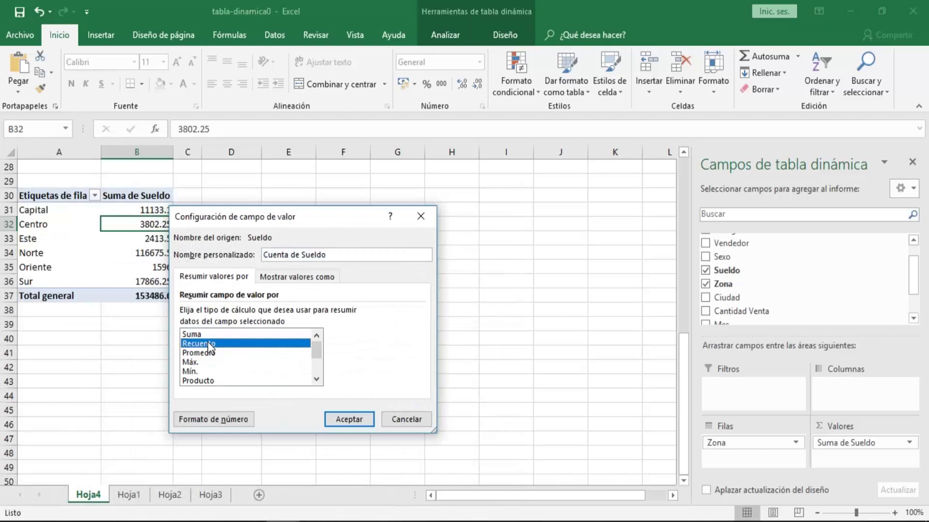
pyautogui.click(351, 418)
pyautogui.click(161, 253)
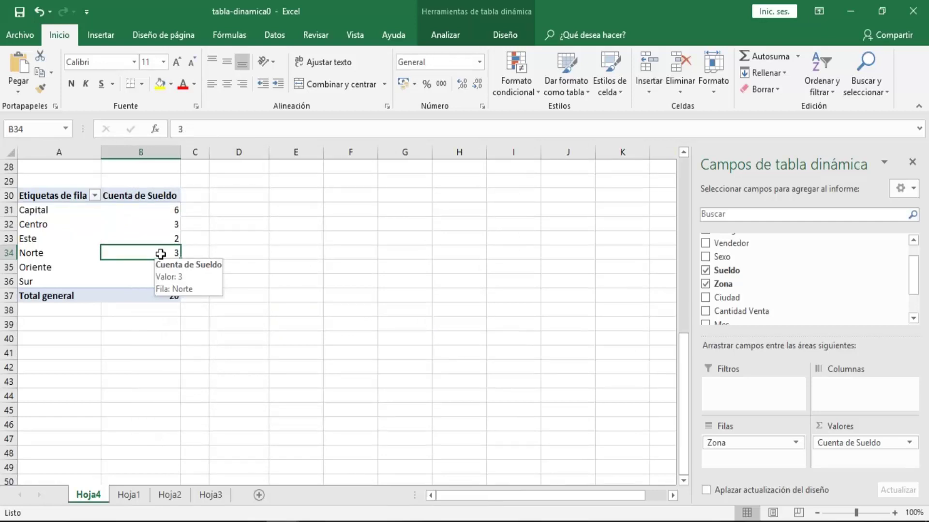
pyautogui.click(82, 211)
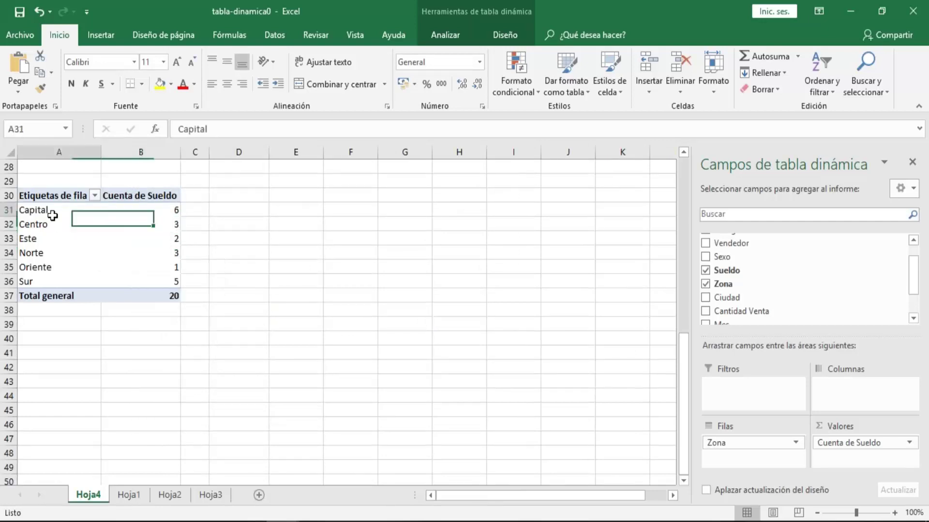
pyautogui.click(52, 225)
pyautogui.click(157, 265)
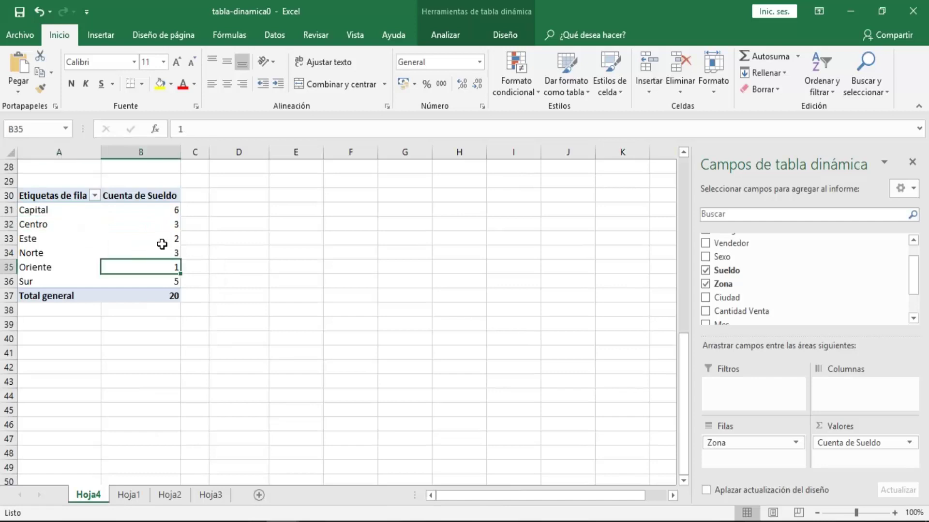
pyautogui.click(166, 237)
pyautogui.click(173, 223)
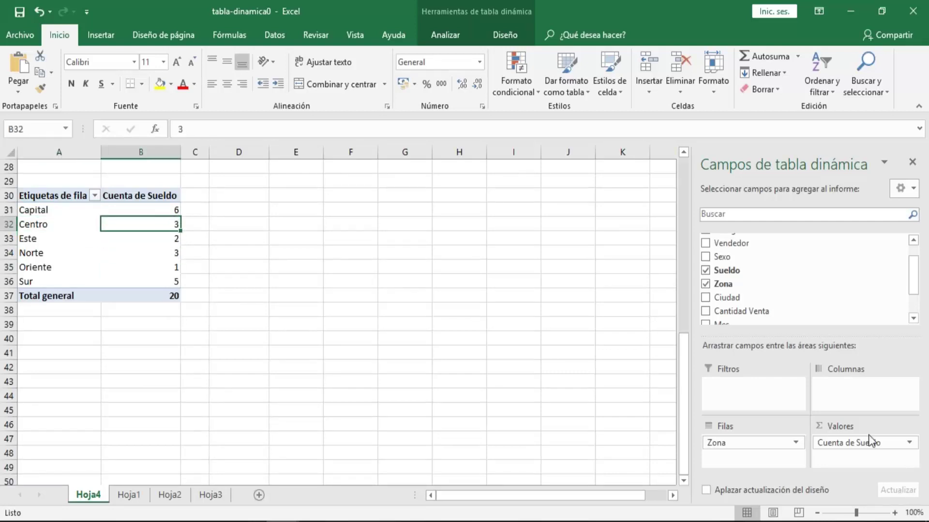
pyautogui.click(132, 264)
pyautogui.click(56, 251)
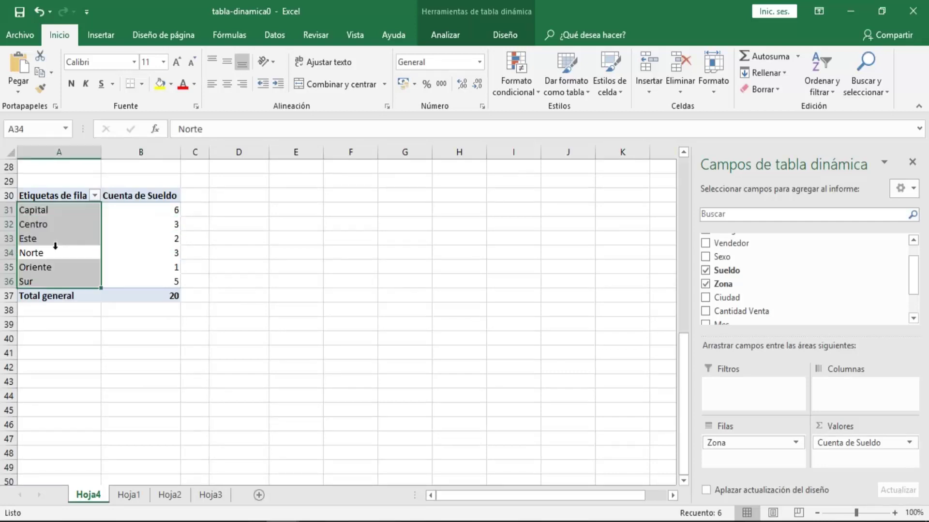
pyautogui.click(134, 254)
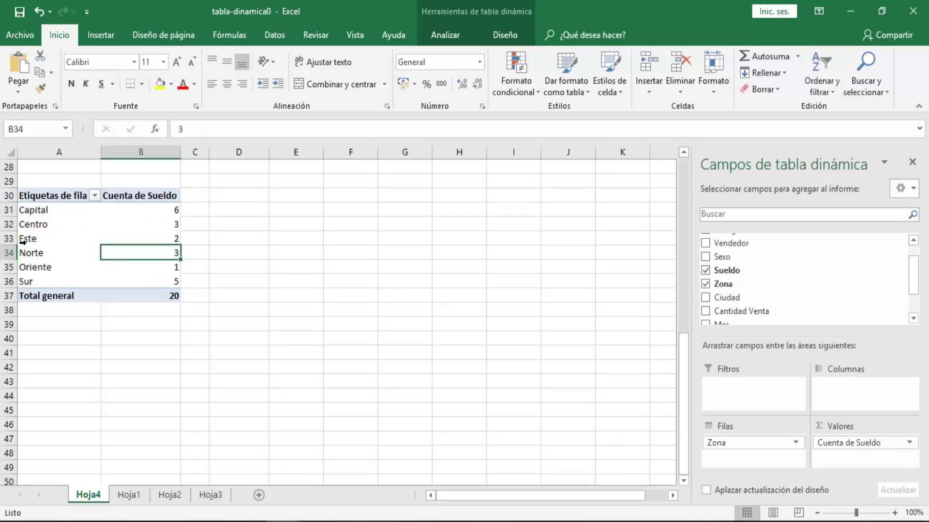
pyautogui.click(61, 242)
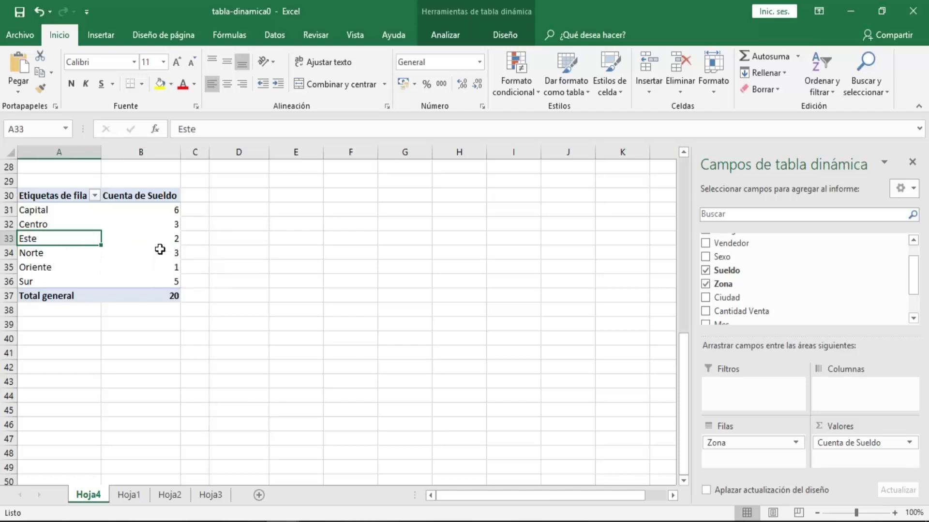
pyautogui.click(150, 242)
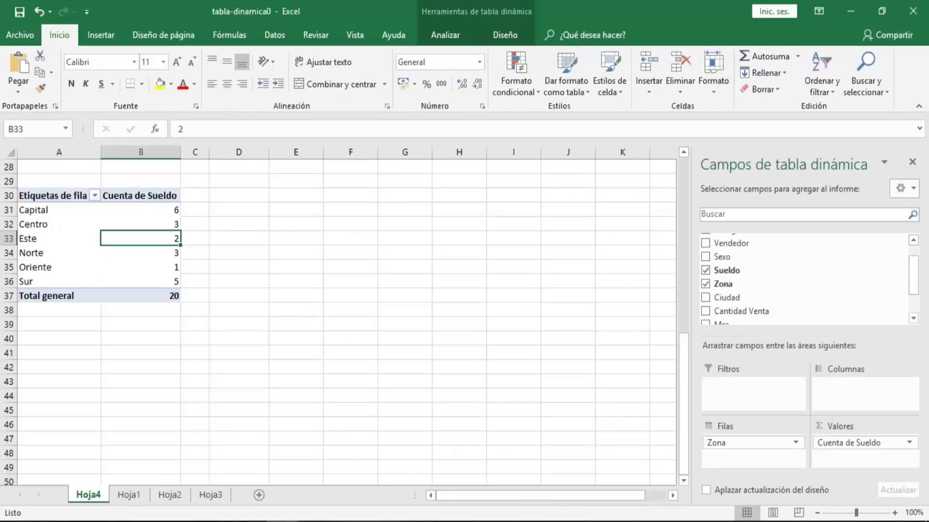
pyautogui.moveTo(140, 239)
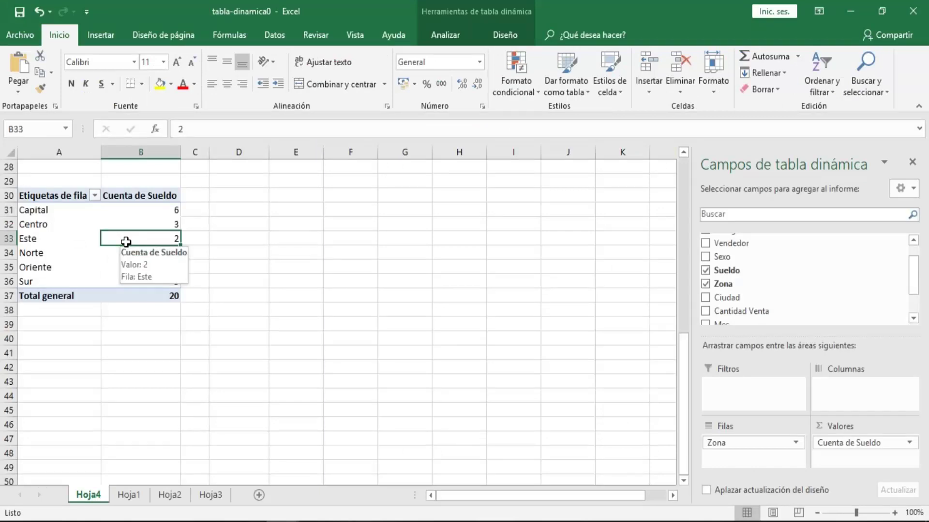
pyautogui.press('Up')
pyautogui.press('Up')
pyautogui.press('Up')
pyautogui.press('Up')
pyautogui.press('Up')
pyautogui.press('Up')
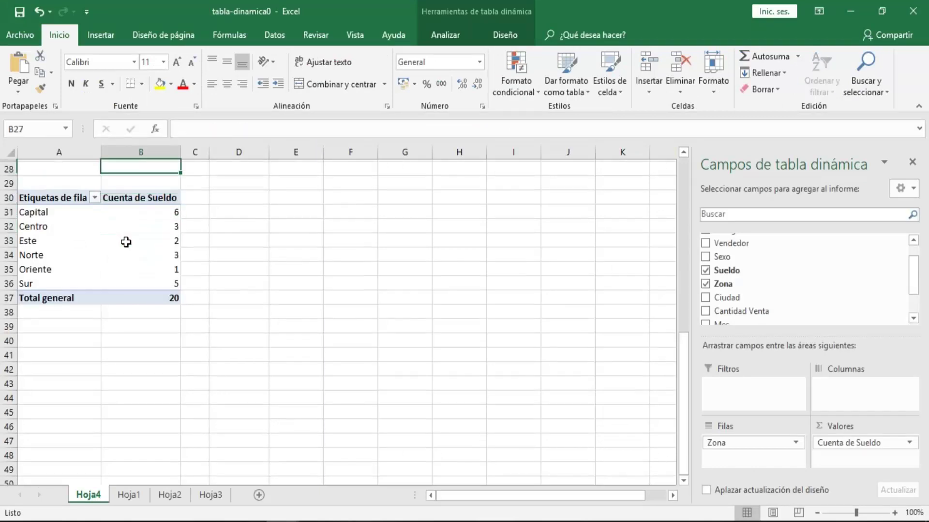
pyautogui.press('Up')
pyautogui.press('Up')
pyautogui.press('Up')
pyautogui.press('Up')
pyautogui.press('Up')
pyautogui.press('Up')
pyautogui.press('Down')
pyautogui.press('Down')
pyautogui.press('Down')
pyautogui.press('Down')
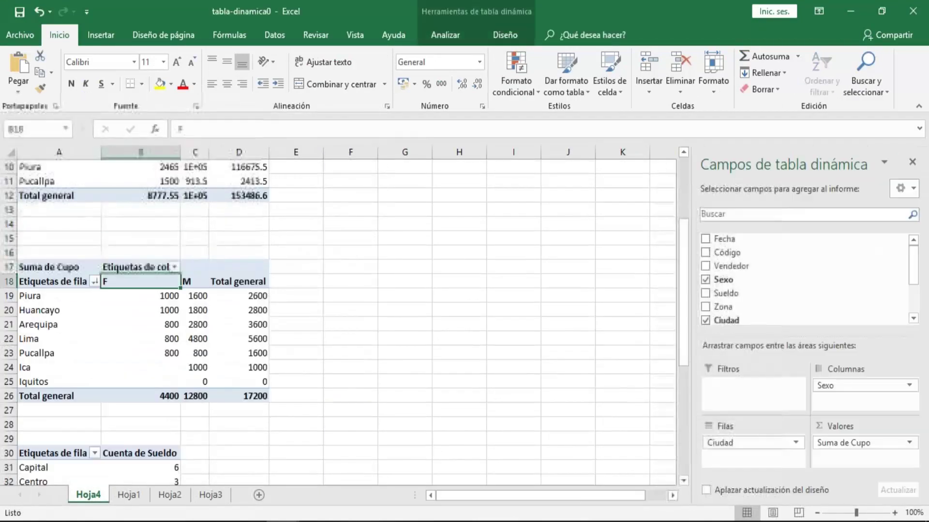
pyautogui.press('Down')
pyautogui.click(65, 293)
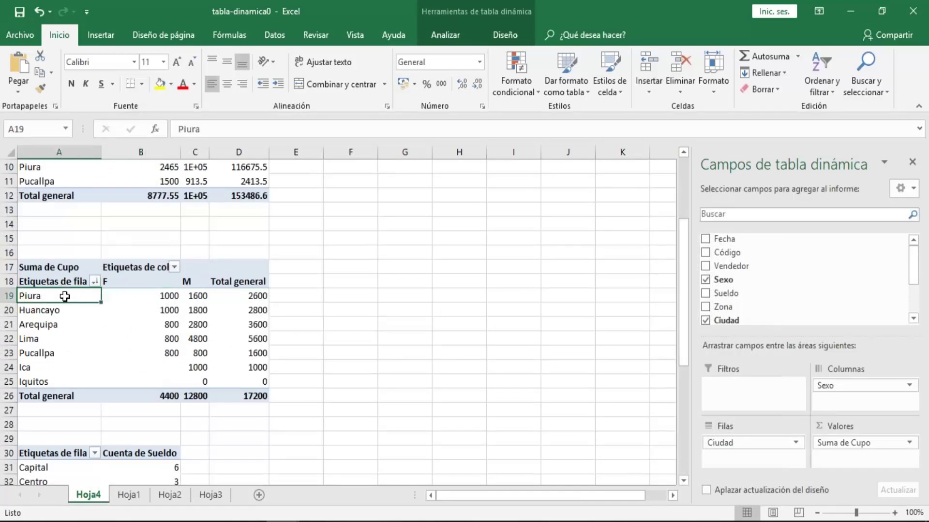
pyautogui.click(159, 294)
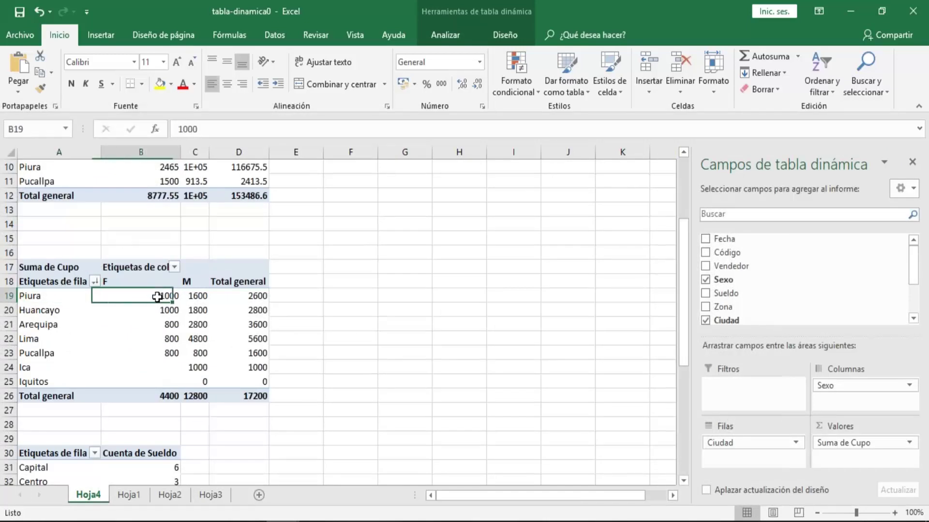
pyautogui.click(33, 297)
pyautogui.click(160, 339)
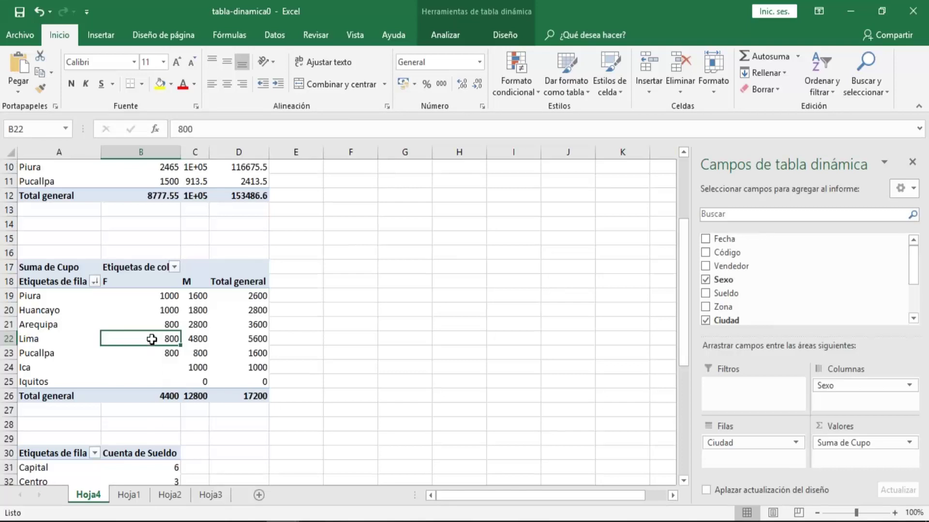
pyautogui.click(43, 296)
pyautogui.click(158, 324)
pyautogui.click(170, 295)
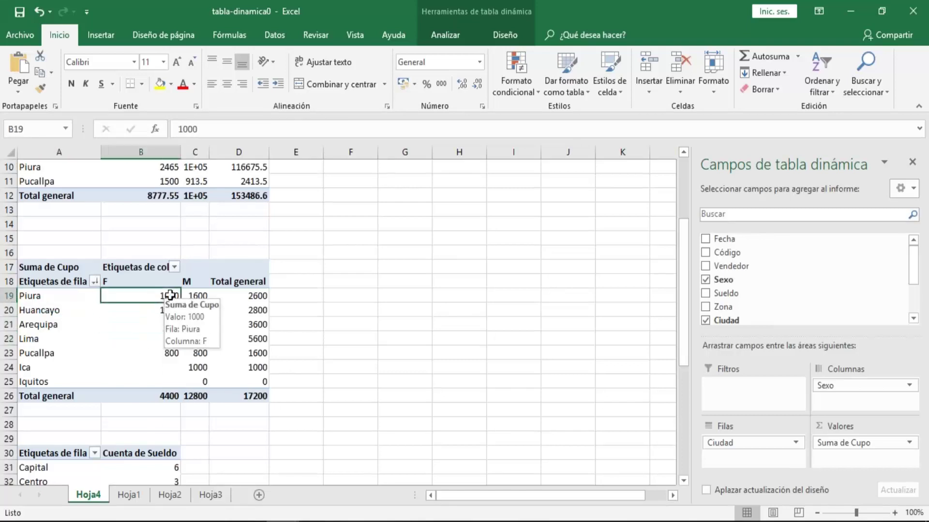
pyautogui.click(198, 339)
pyautogui.click(151, 292)
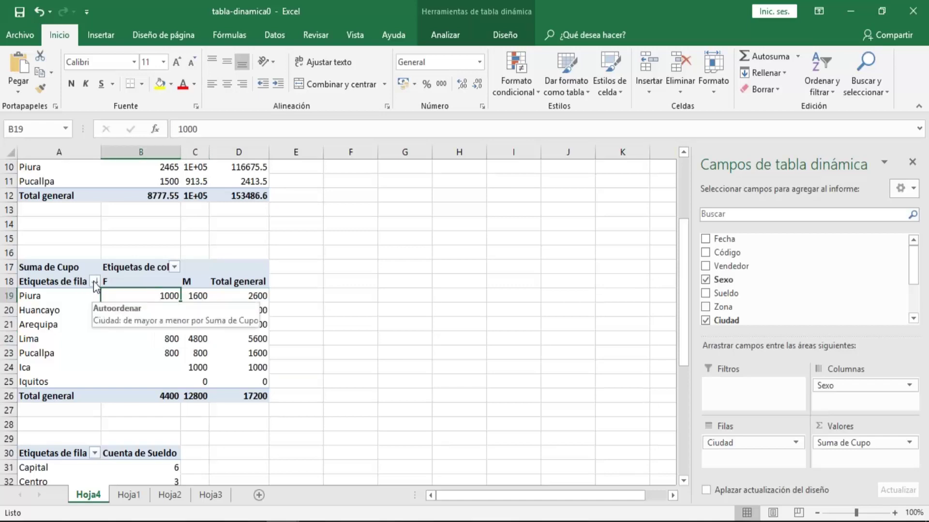
pyautogui.click(94, 282)
pyautogui.press('Escape')
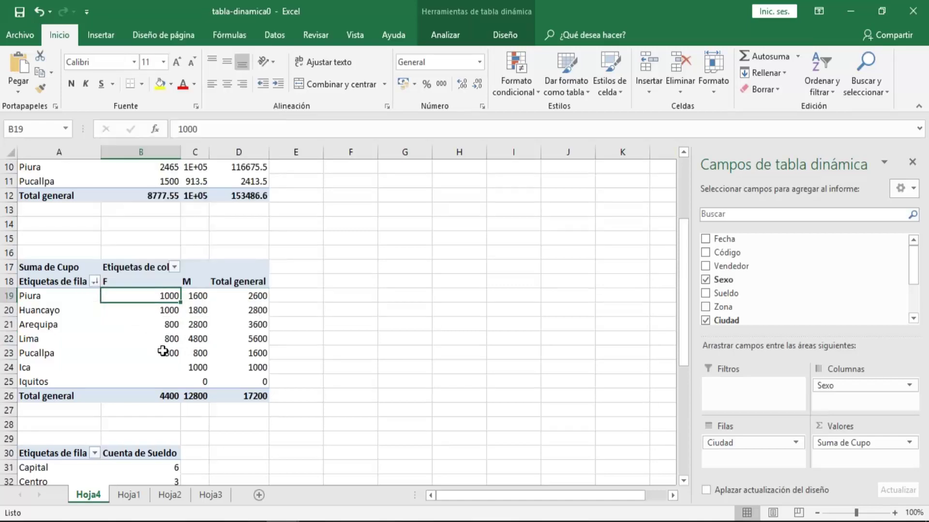
pyautogui.click(211, 337)
pyautogui.click(197, 325)
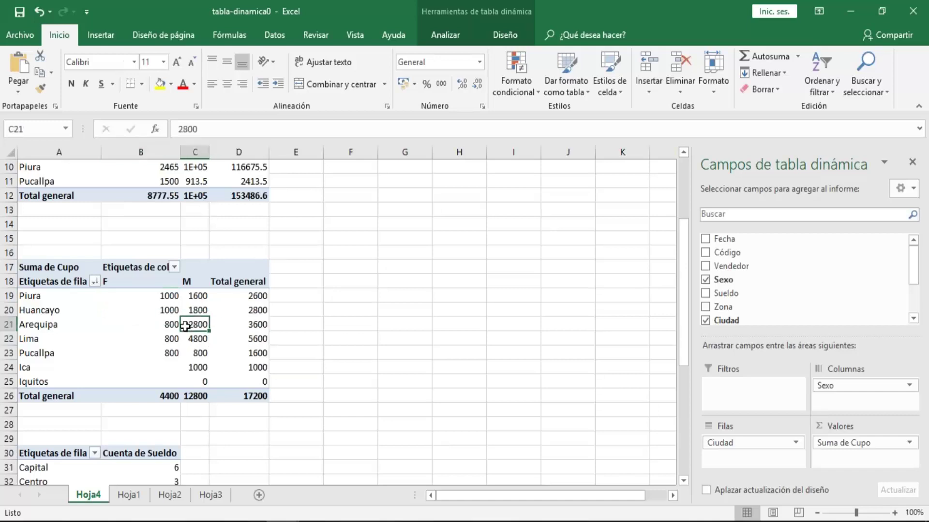
pyautogui.click(165, 325)
pyautogui.click(95, 282)
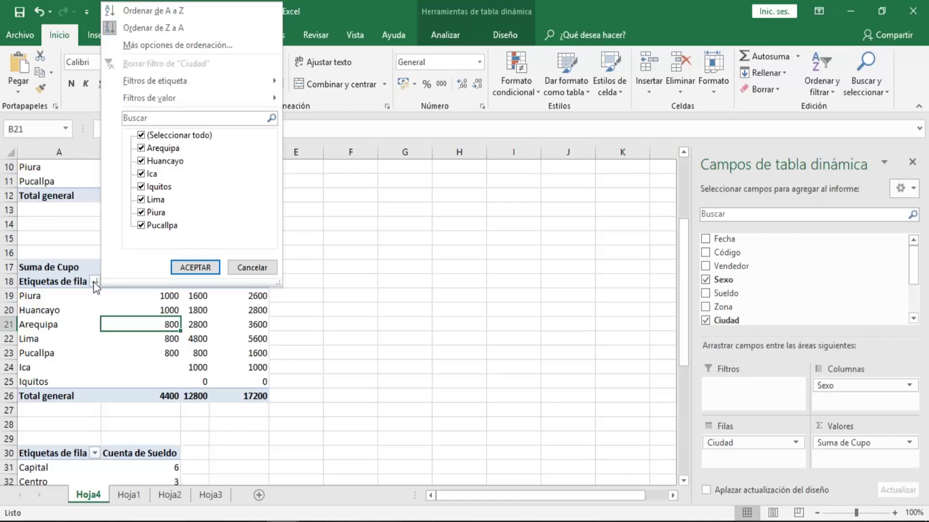
pyautogui.click(62, 307)
pyautogui.click(29, 324)
pyautogui.click(63, 298)
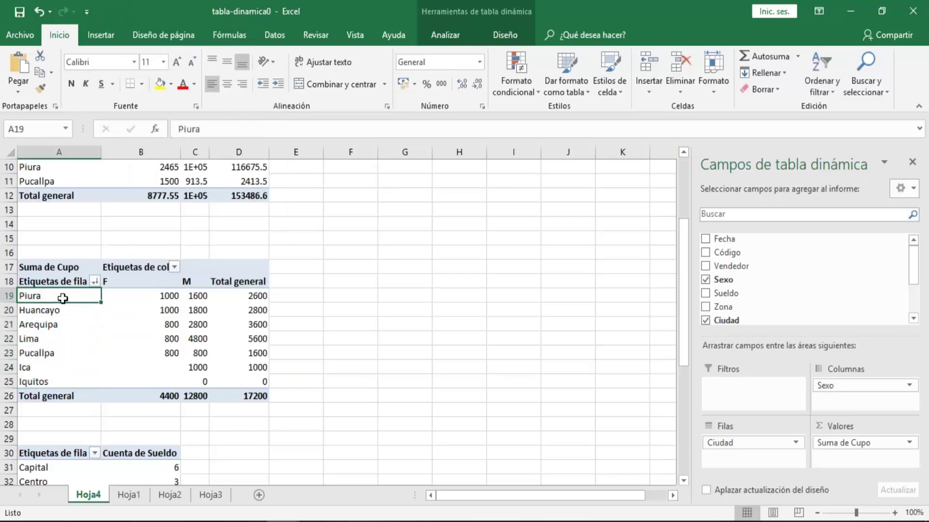
pyautogui.click(9, 295)
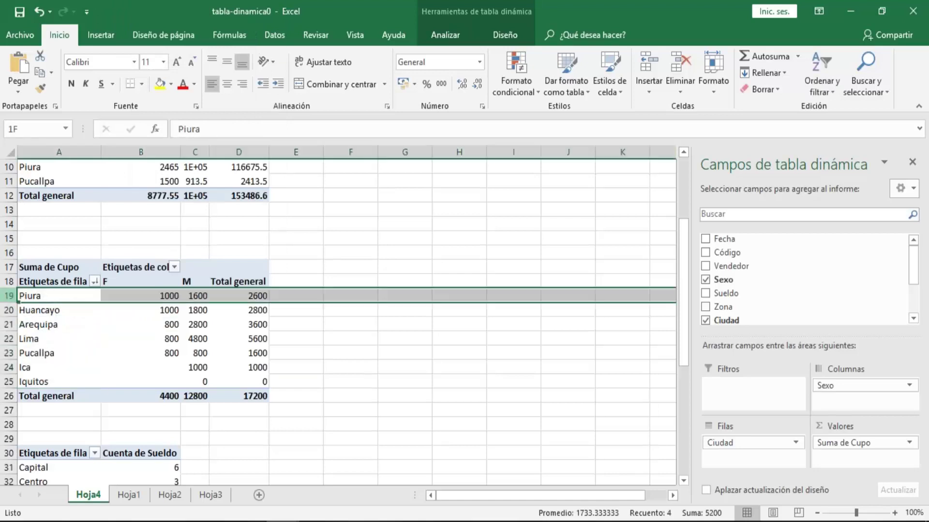
pyautogui.click(10, 312)
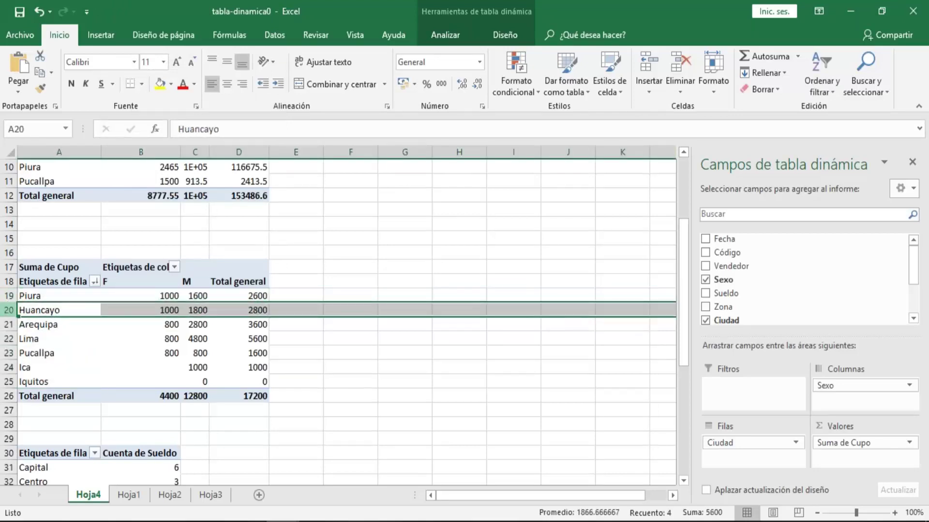
pyautogui.click(9, 324)
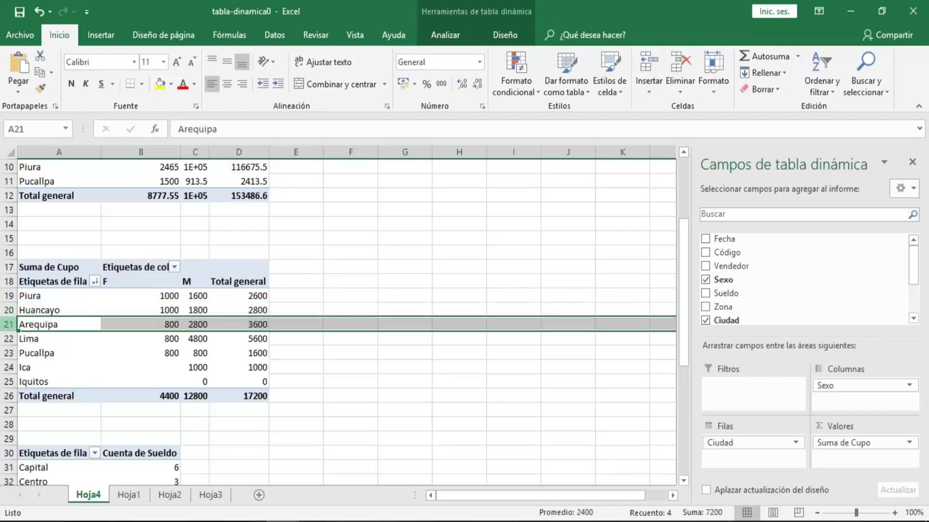
pyautogui.click(56, 324)
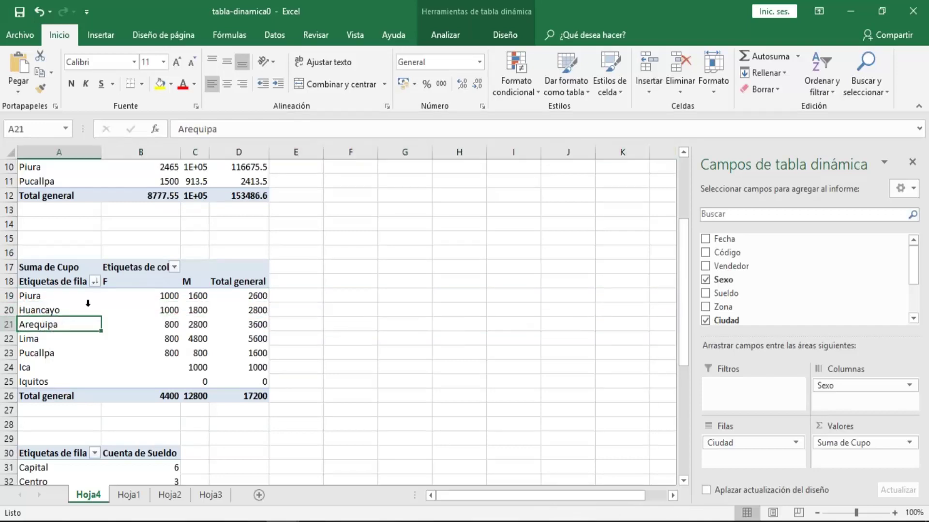
pyautogui.click(139, 296)
pyautogui.click(226, 352)
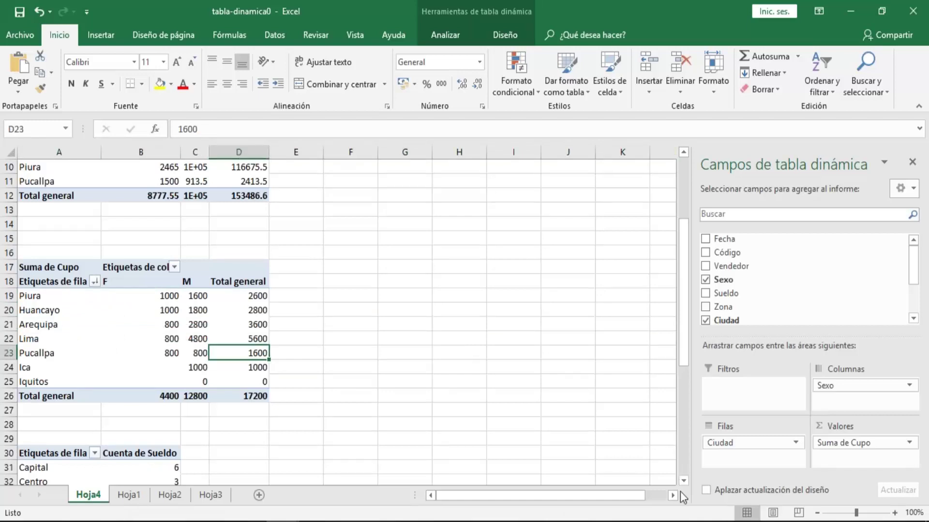
pyautogui.click(134, 499)
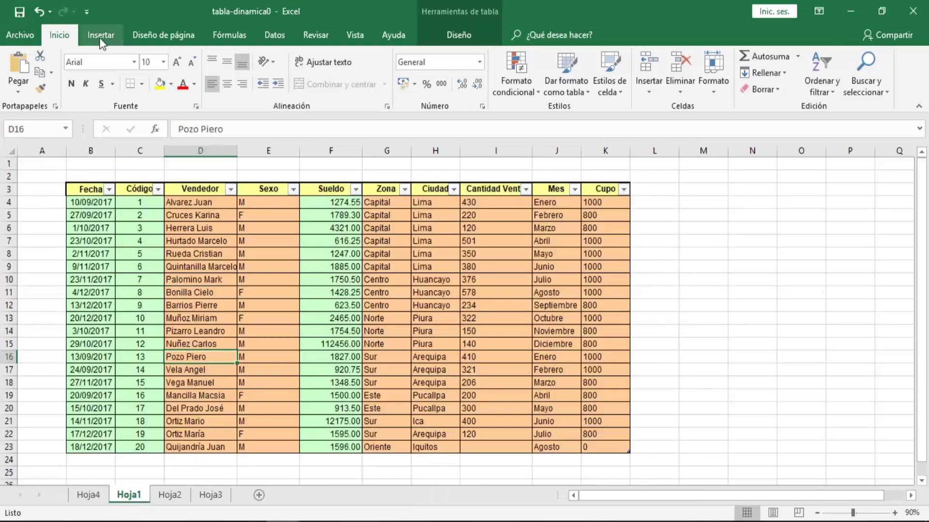
# Step: Insert a fourth pivot table from Tabla1 at cell A42 on Hoja4
pyautogui.click(100, 36)
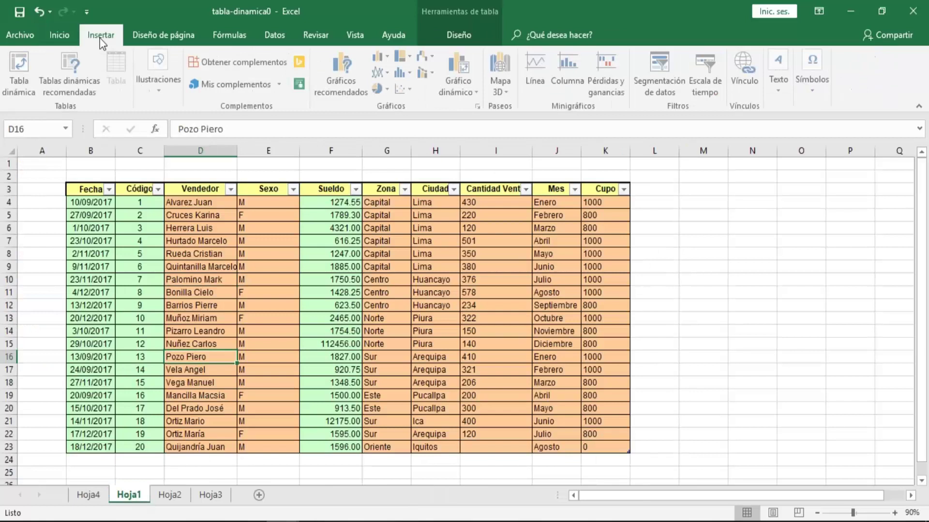
pyautogui.click(23, 62)
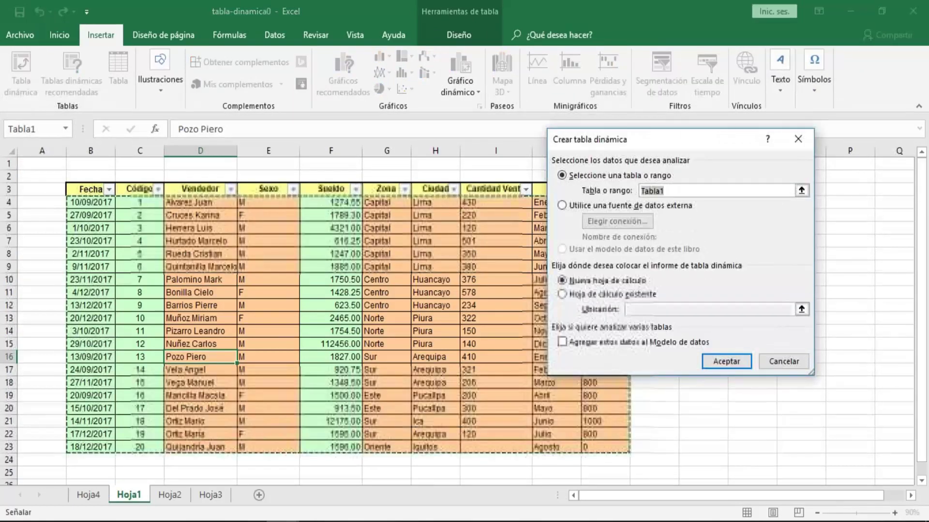
pyautogui.click(563, 295)
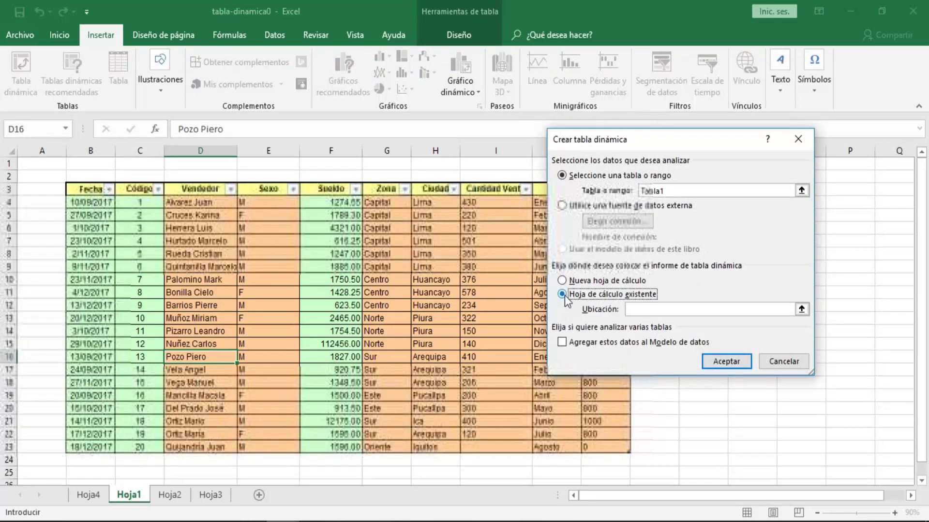
pyautogui.click(88, 495)
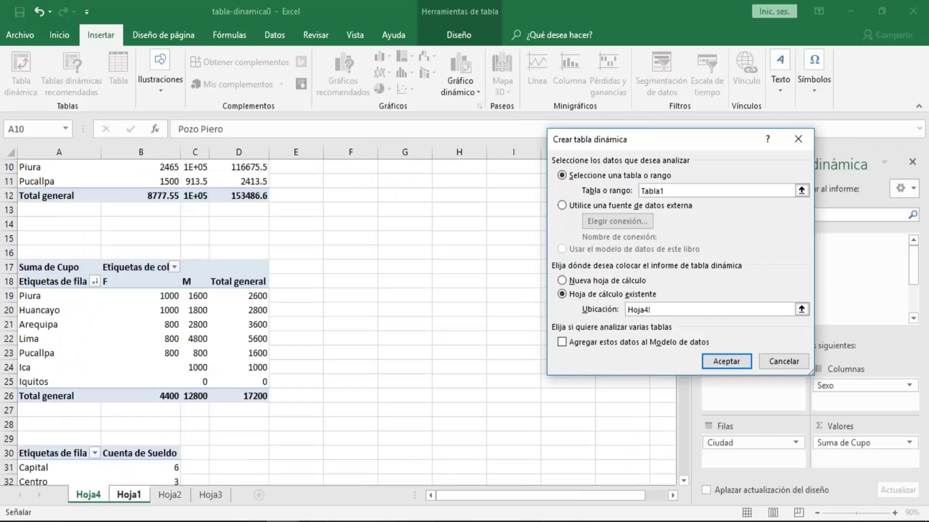
pyautogui.click(46, 429)
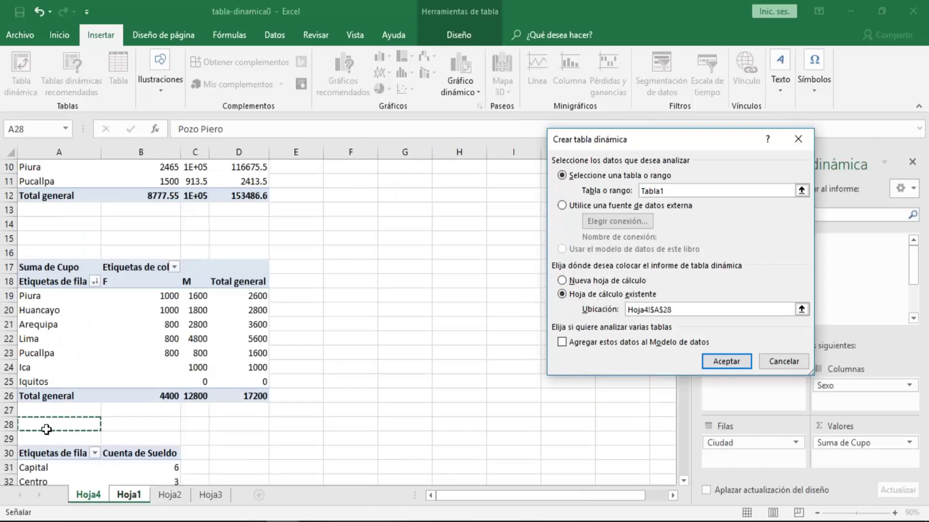
pyautogui.press('Down')
pyautogui.press('Down')
pyautogui.scroll(-8, 47, 429)
pyautogui.click(47, 267)
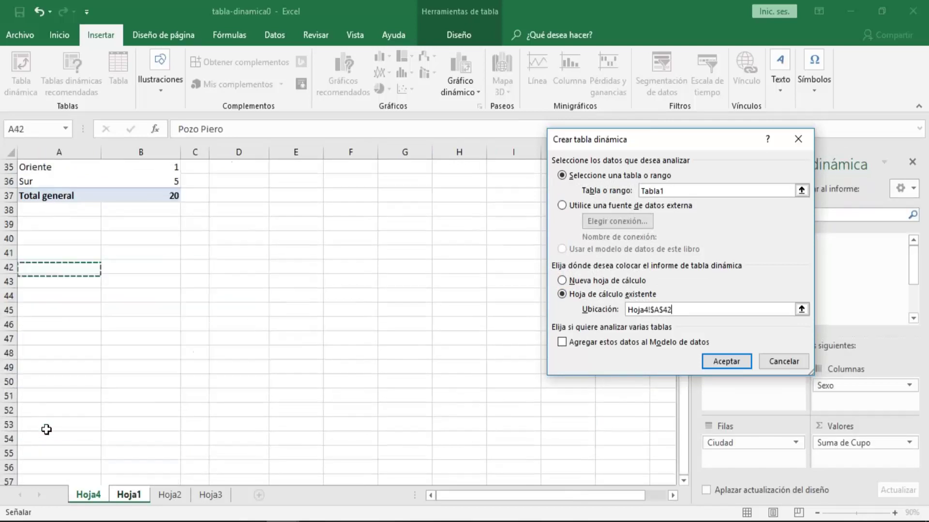
pyautogui.click(719, 361)
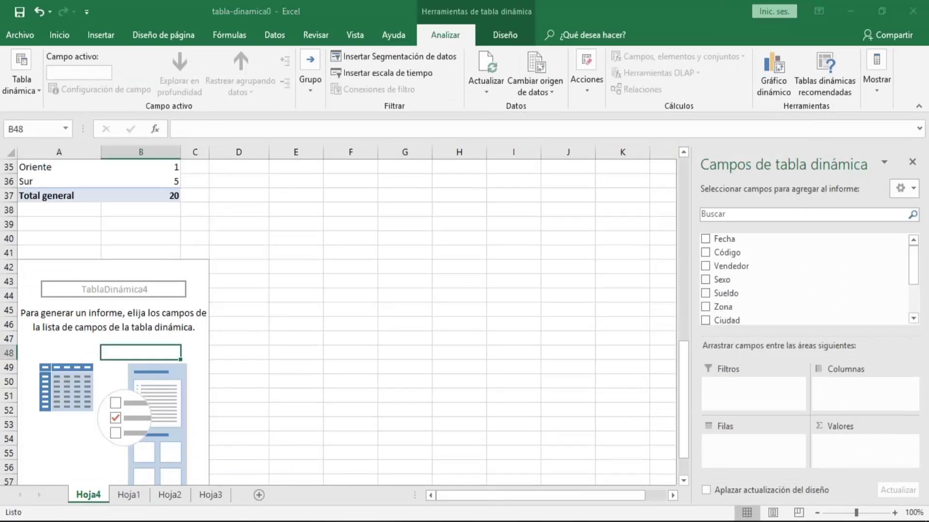
# Step: Lay out the A42 pivot: Zona in Filas, Ciudad in Columnas, Suma de Cupo in Valores
pyautogui.moveTo(726, 313)
pyautogui.mouseDown()
pyautogui.moveTo(738, 373)
pyautogui.moveTo(728, 452)
pyautogui.mouseUp()
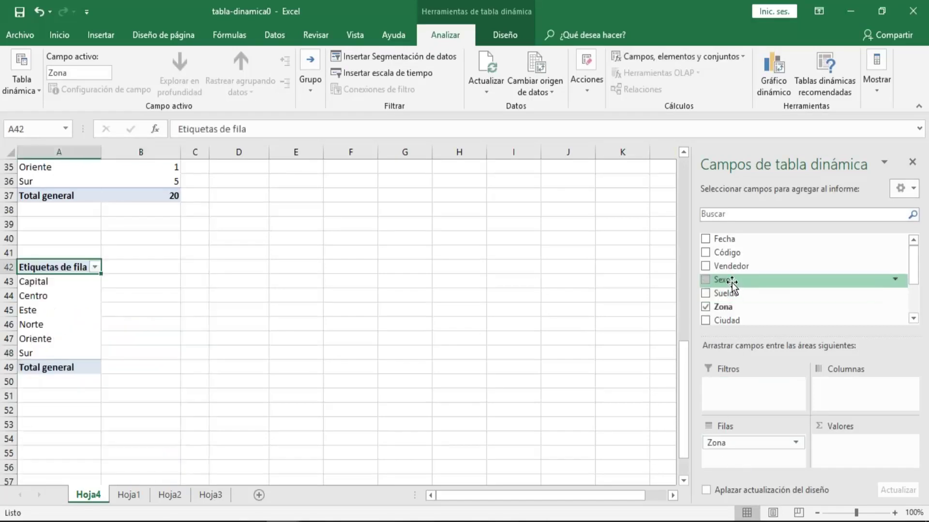
pyautogui.moveTo(731, 283); pyautogui.dragTo(826, 386)
pyautogui.moveTo(851, 387); pyautogui.dragTo(855, 390)
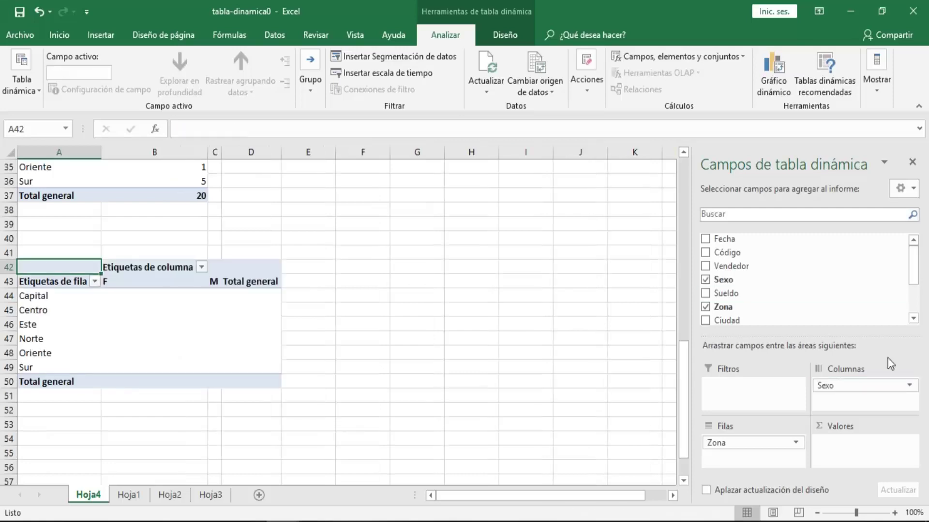
pyautogui.moveTo(844, 388); pyautogui.dragTo(764, 285)
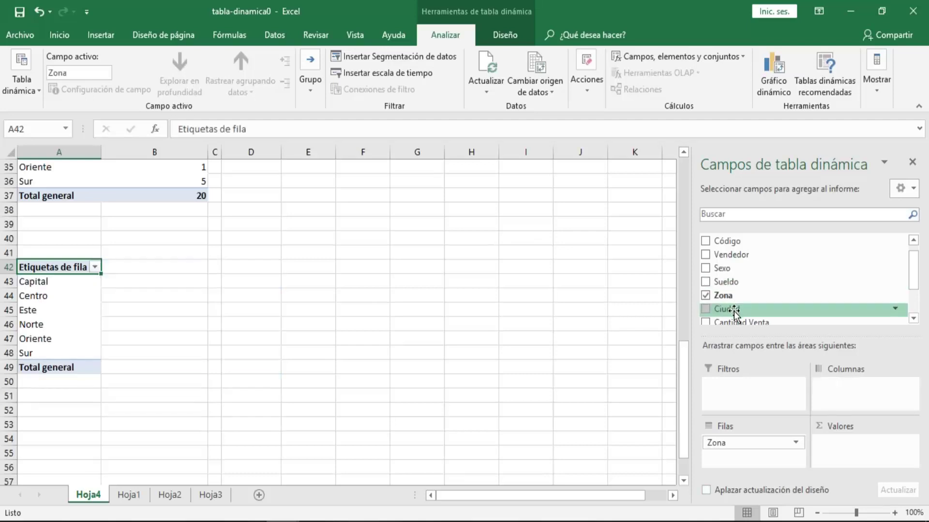
pyautogui.moveTo(734, 313); pyautogui.dragTo(840, 394)
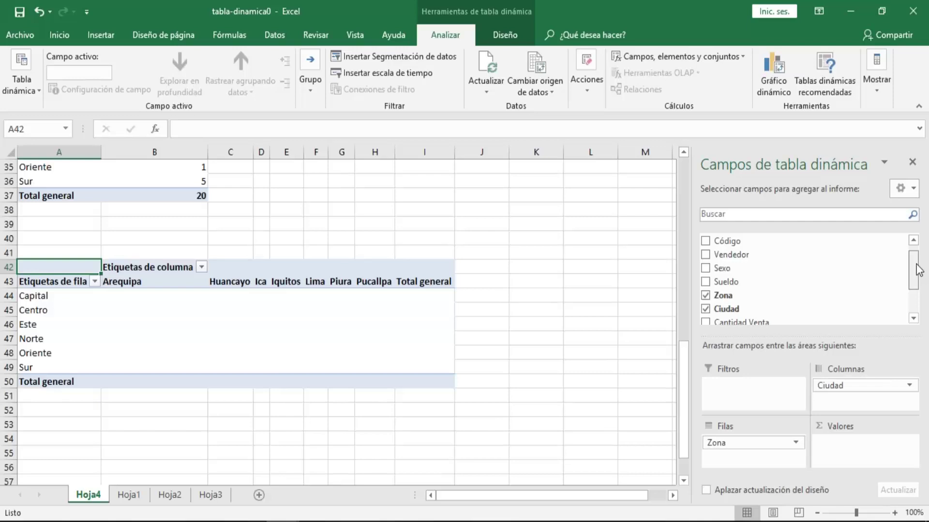
pyautogui.moveTo(918, 270); pyautogui.dragTo(914, 303)
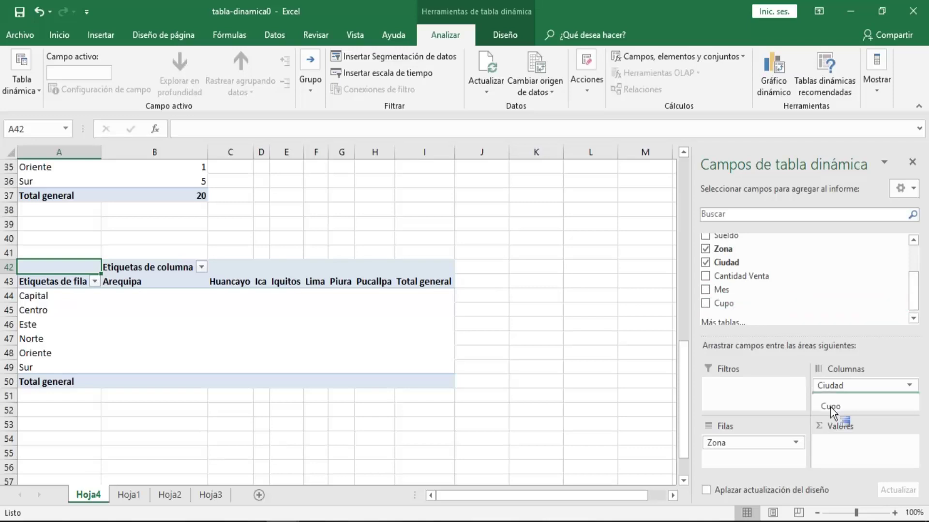
pyautogui.moveTo(791, 306); pyautogui.dragTo(861, 450)
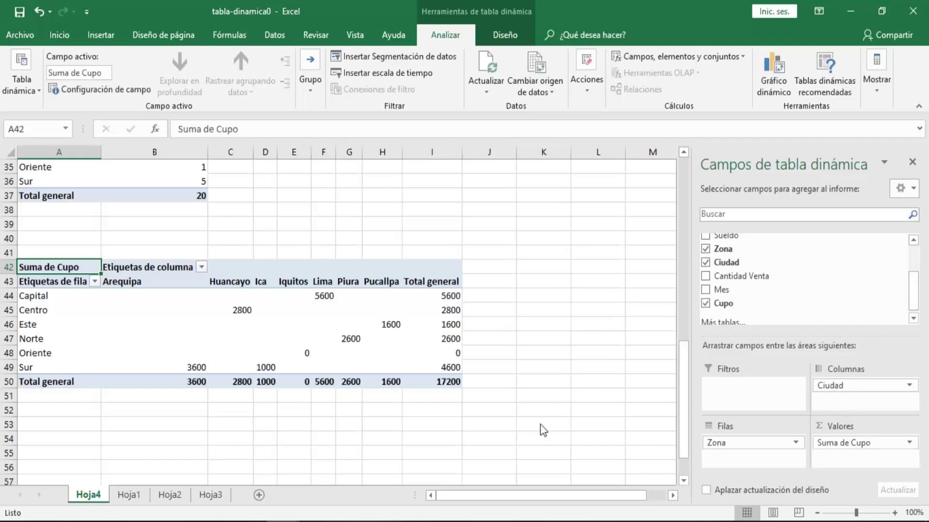
pyautogui.click(350, 339)
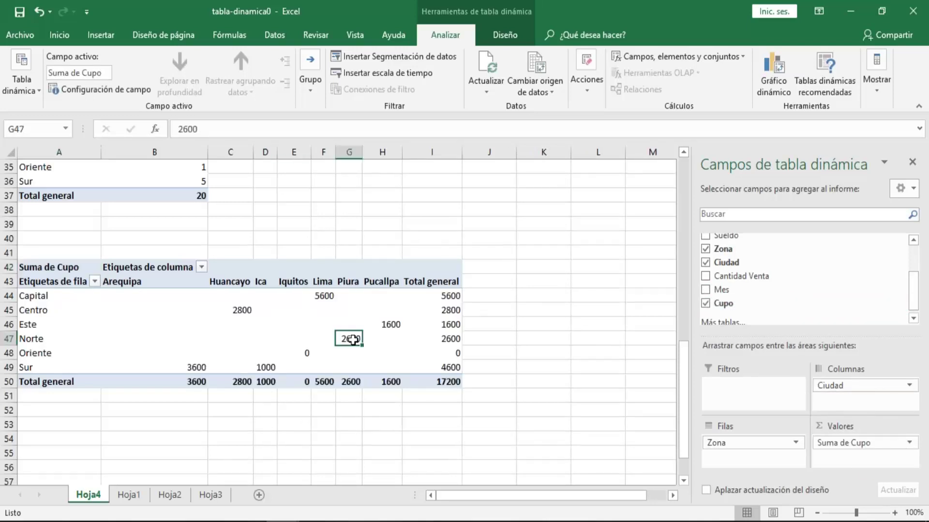
pyautogui.click(249, 329)
# Step: Check the Norte–Piura value 2600, then switch to the PowerPoint presentation
pyautogui.press('Right')
pyautogui.press('Right')
pyautogui.press('Right')
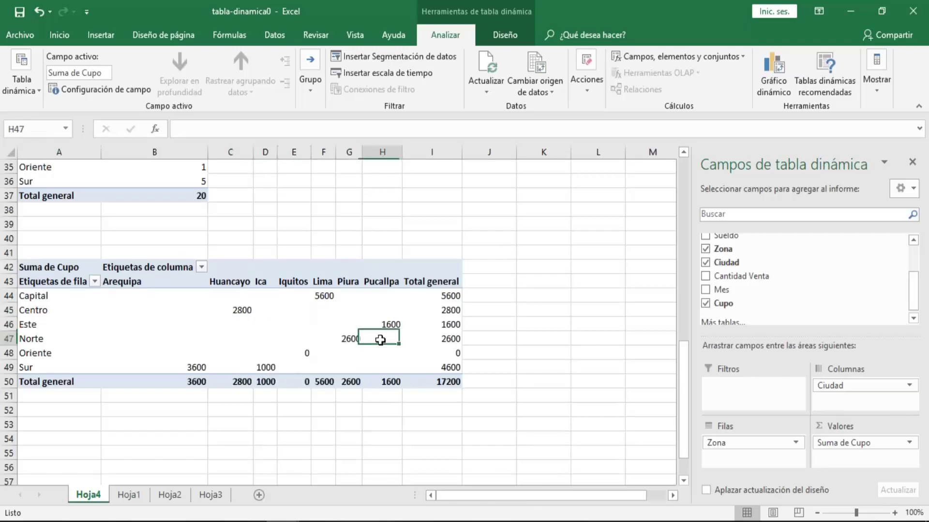
pyautogui.click(348, 338)
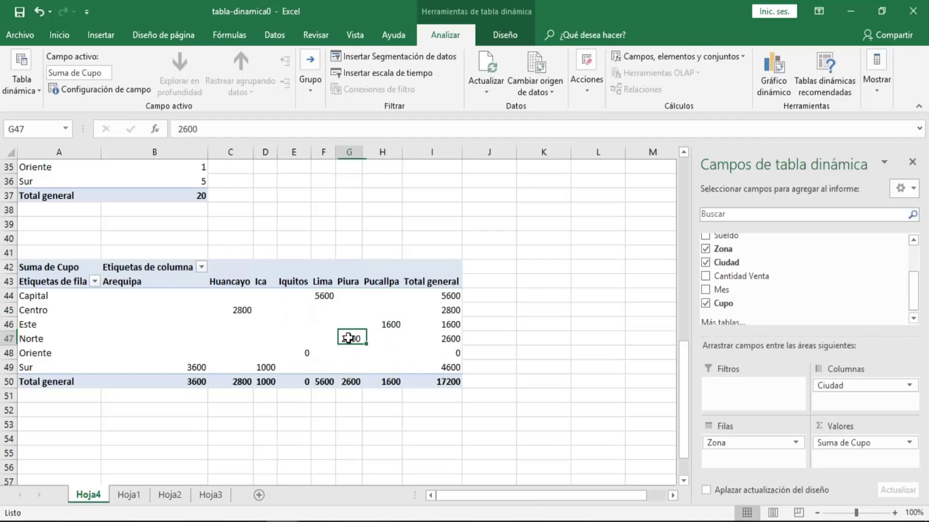
pyautogui.click(316, 521)
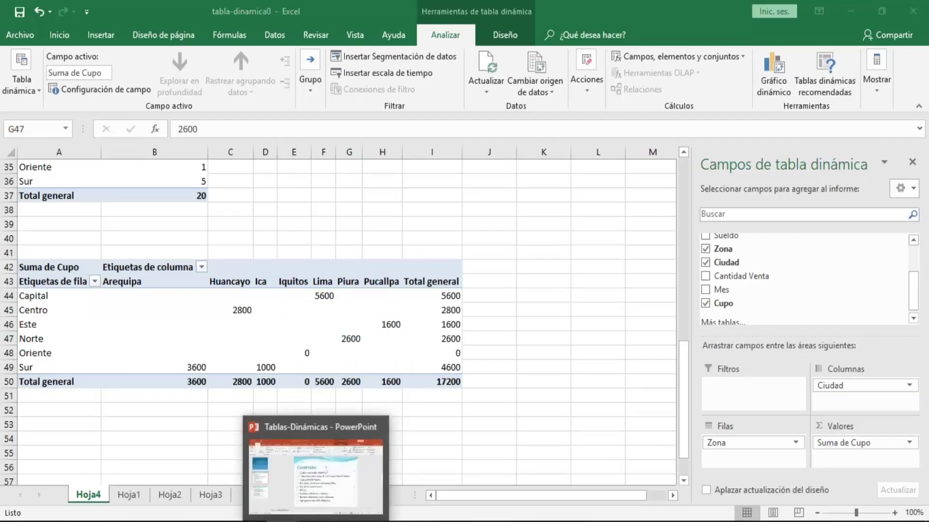
pyautogui.click(315, 521)
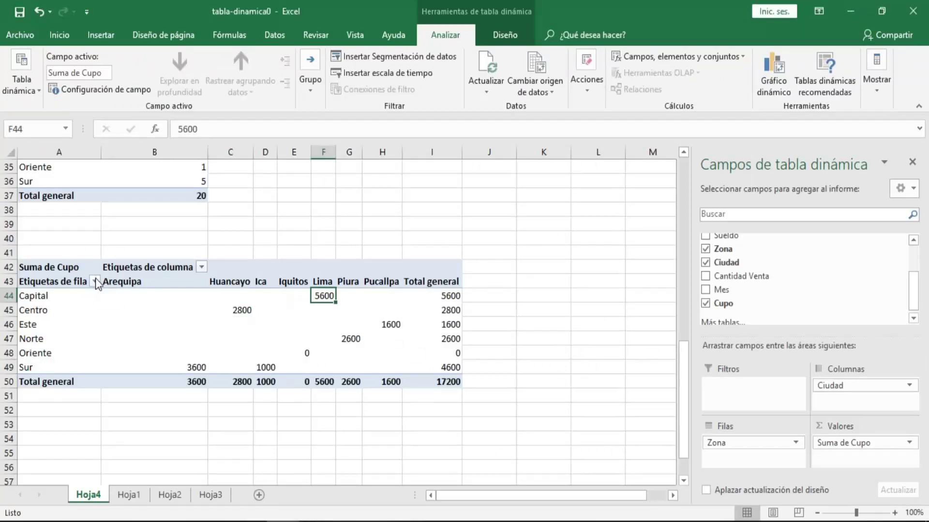
# Step: Select the pivot's Ica city header and bring up the Datos ribbon tools
pyautogui.click(50, 297)
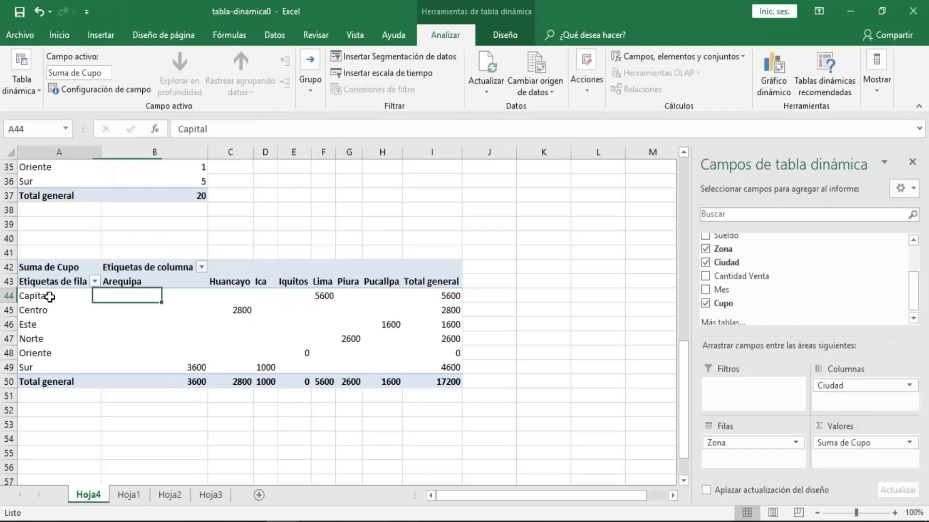
pyautogui.click(49, 311)
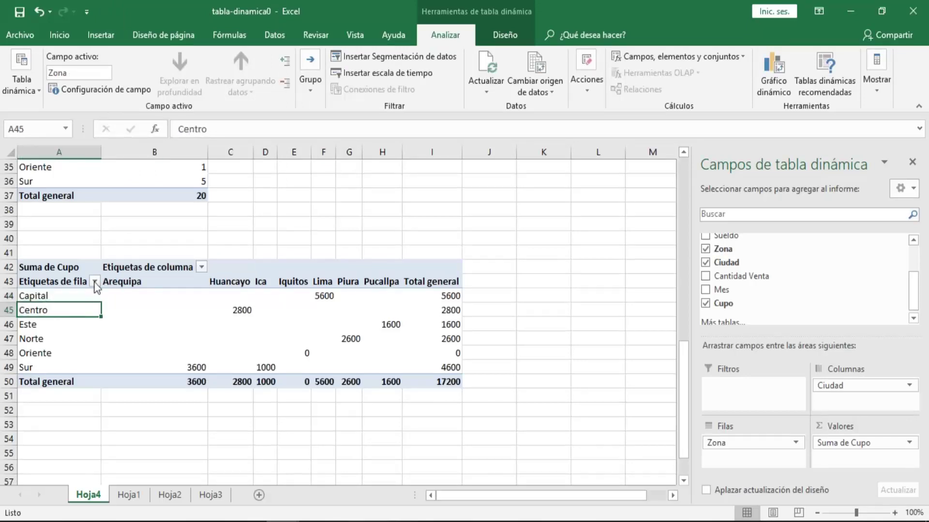
pyautogui.click(399, 295)
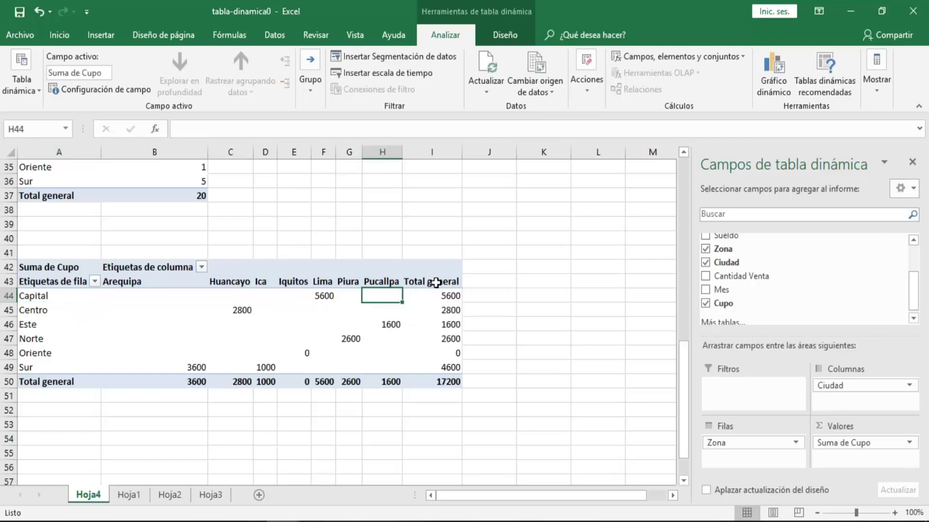
pyautogui.click(433, 281)
pyautogui.click(387, 280)
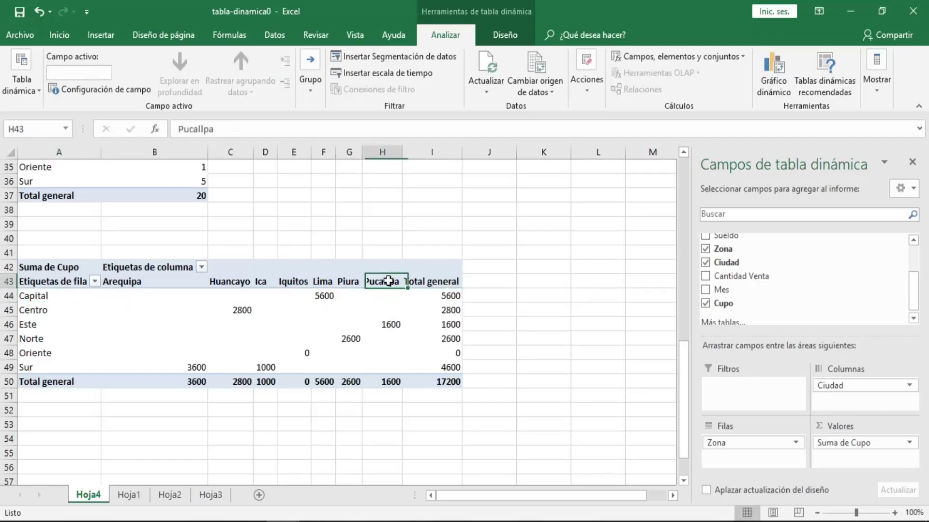
pyautogui.click(348, 281)
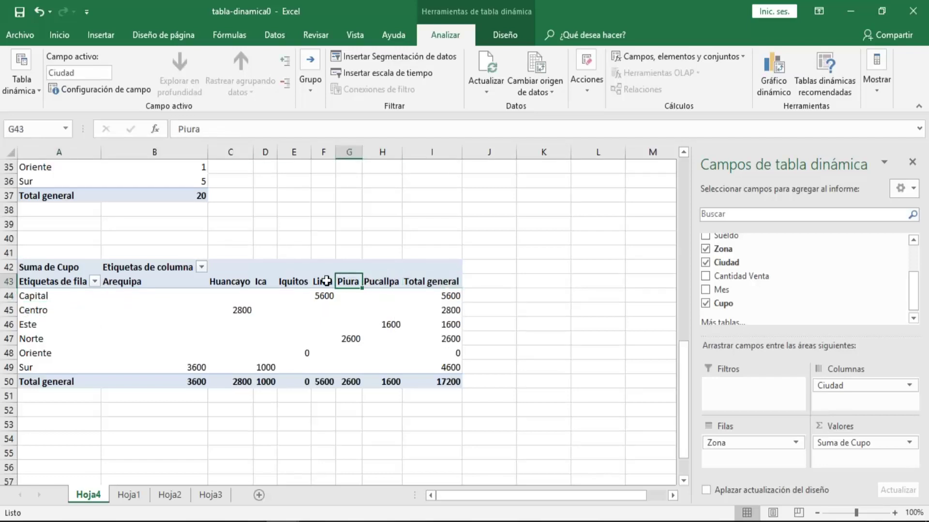
pyautogui.click(323, 281)
pyautogui.click(295, 281)
pyautogui.click(269, 282)
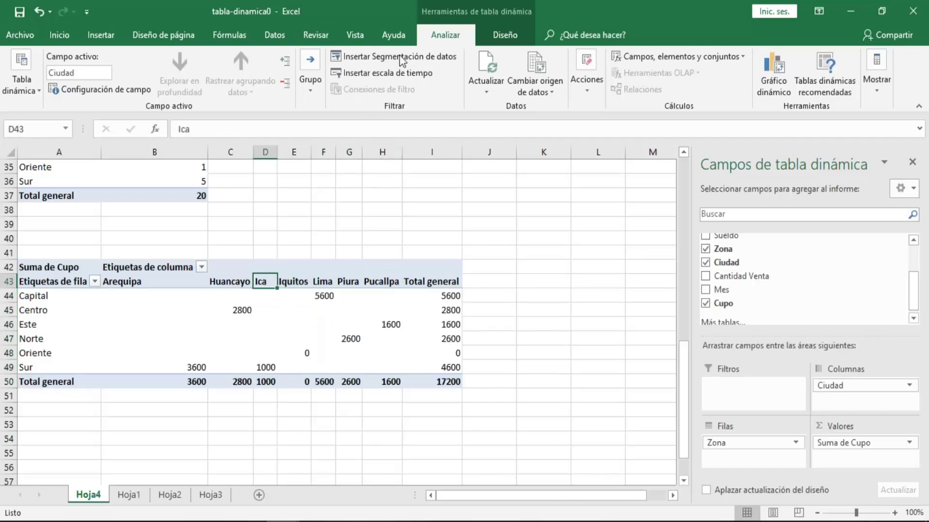
pyautogui.click(275, 37)
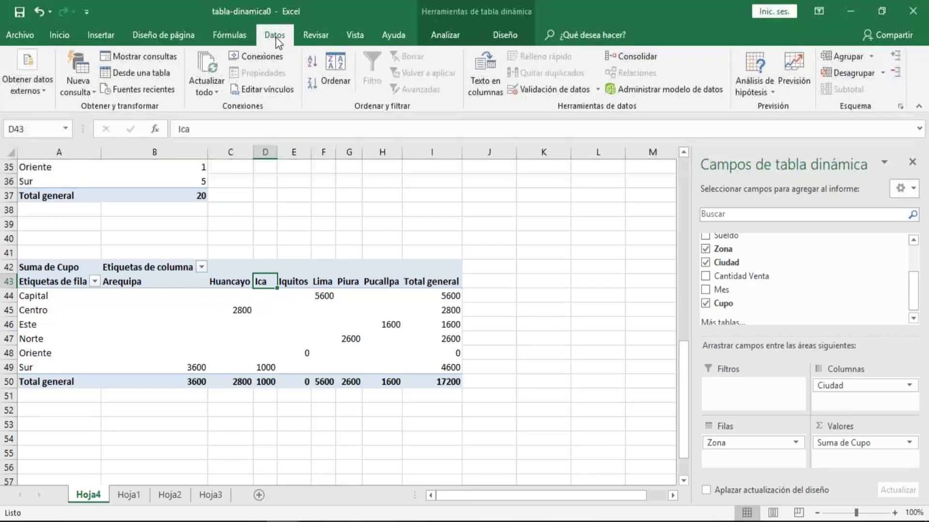
# Step: Enter the label CampoX in J43 beside the pivot header and turn on Datos > Filtro for row 43
pyautogui.click(435, 282)
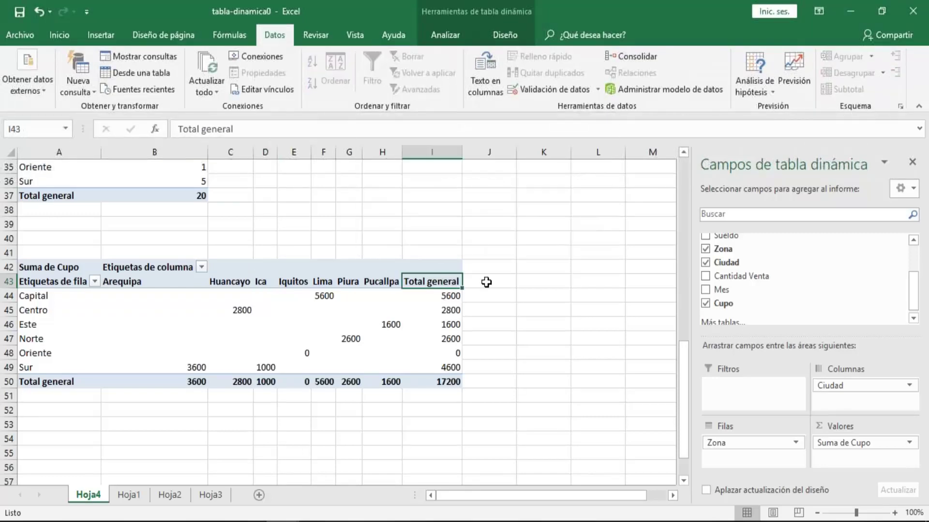
pyautogui.click(486, 282)
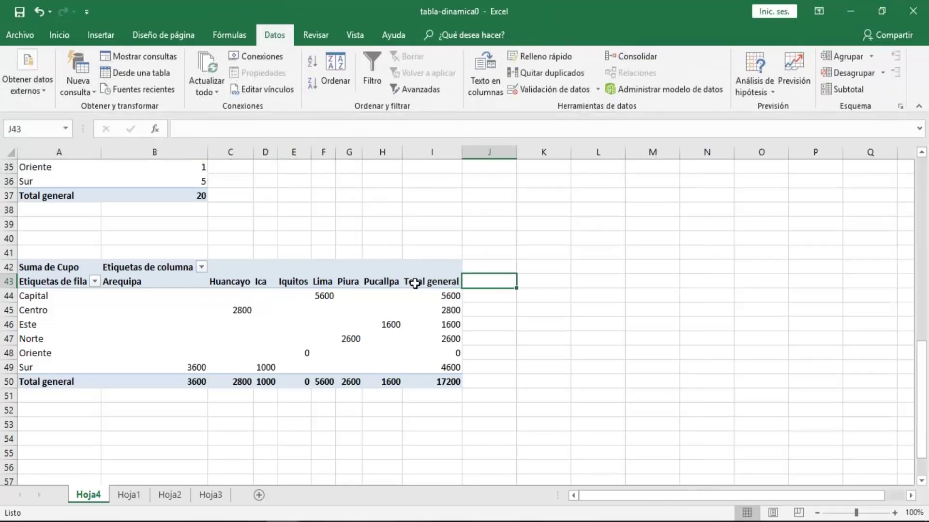
pyautogui.click(415, 282)
pyautogui.press('Right')
pyautogui.click(382, 278)
pyautogui.click(478, 279)
pyautogui.click(437, 284)
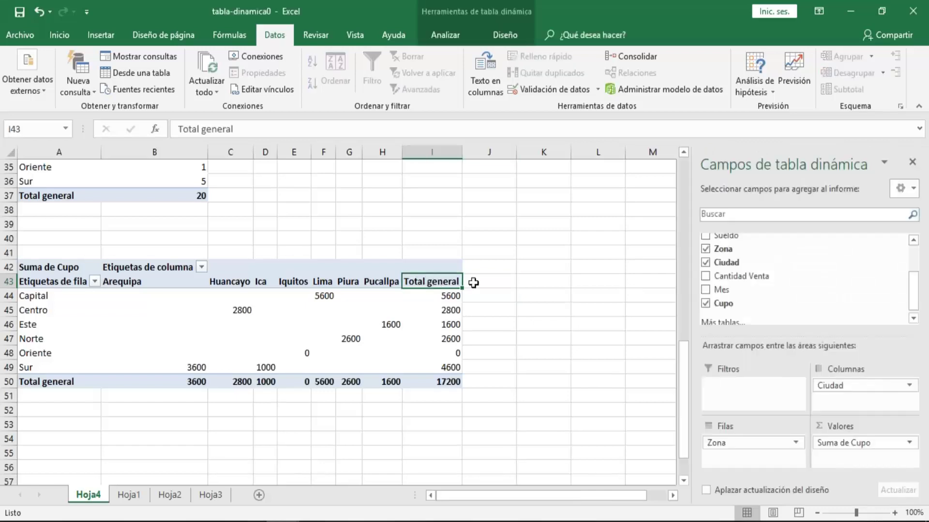
pyautogui.click(473, 283)
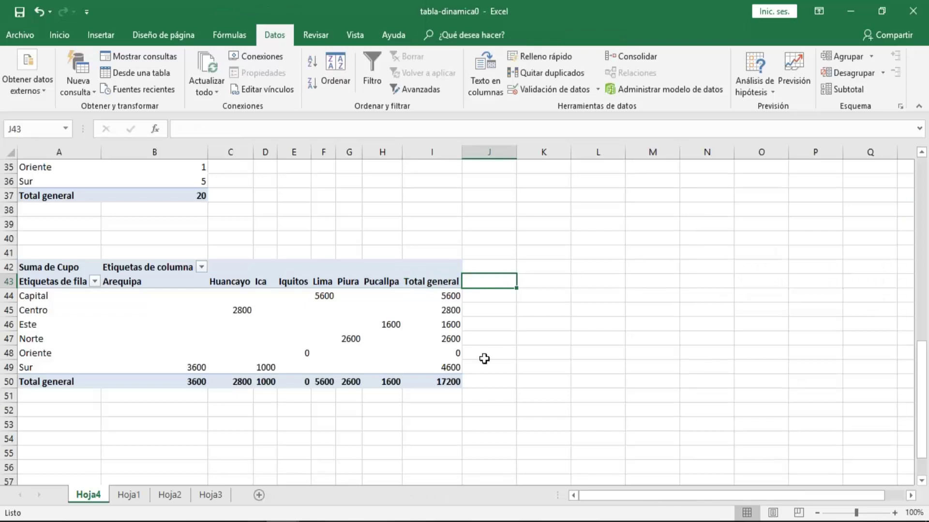
pyautogui.write('CampoX')
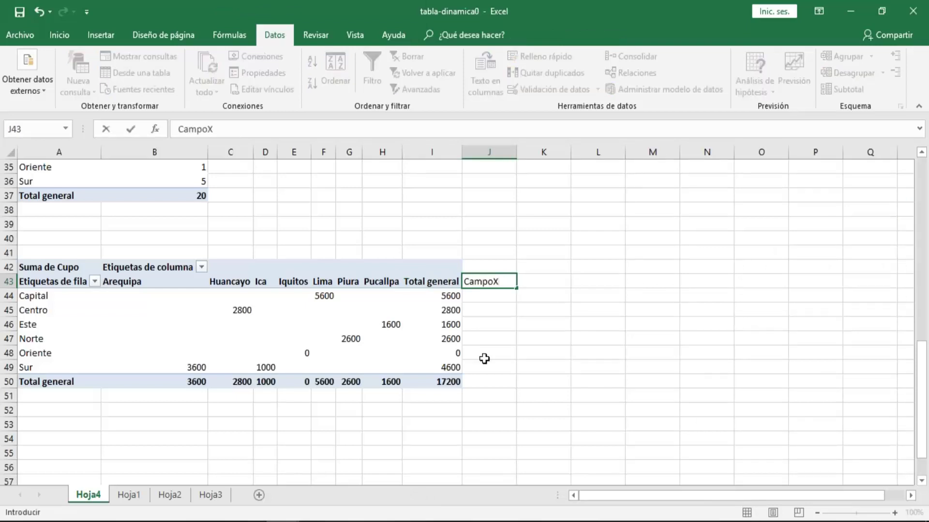
pyautogui.press('Return')
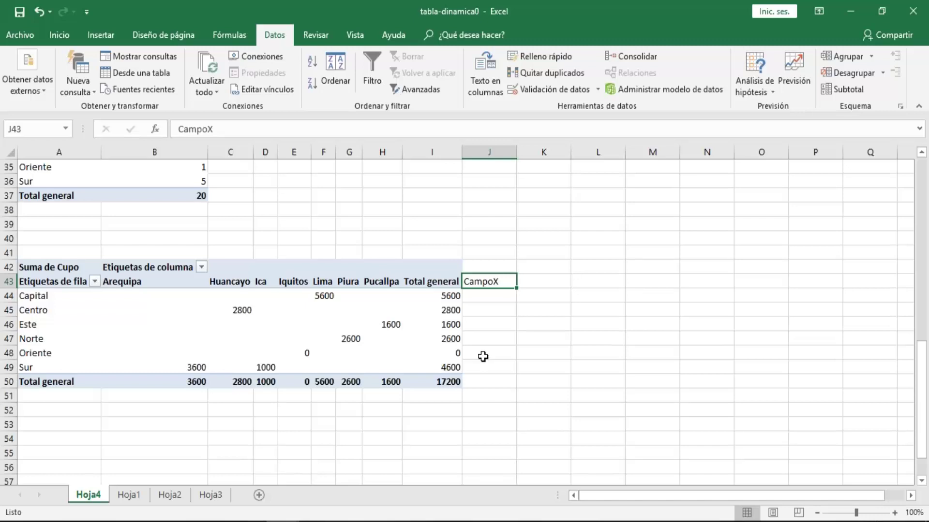
pyautogui.click(372, 81)
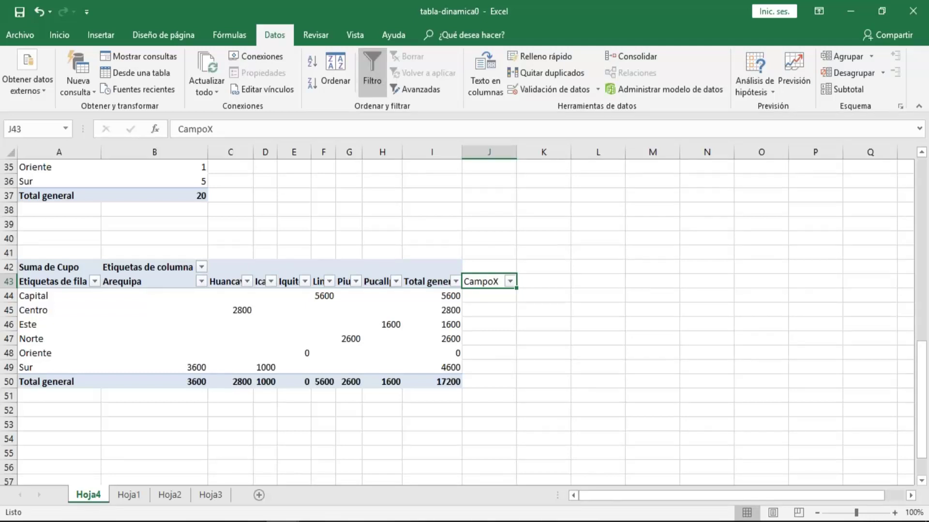
# Step: Sort the pivot's zones by Total general, ascending first, then largest to smallest, Capital 5600 to Oriente 0
pyautogui.click(494, 317)
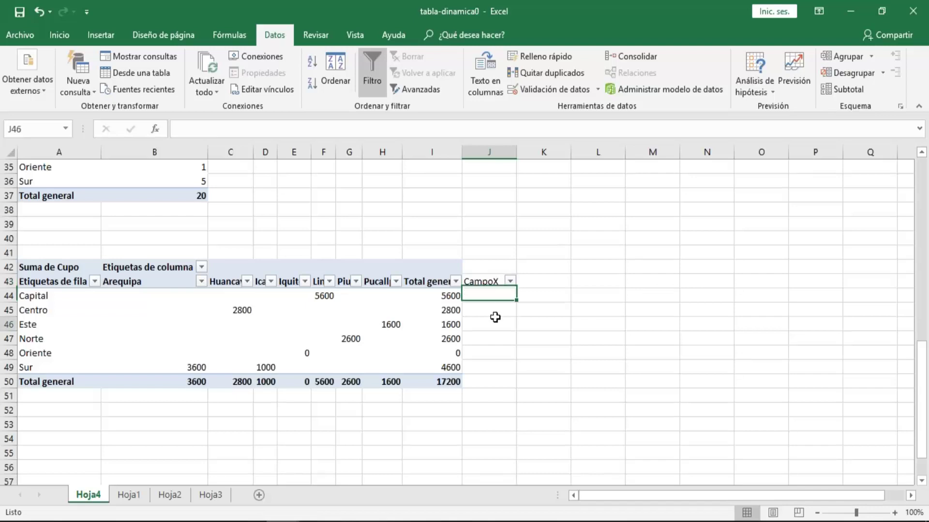
pyautogui.click(421, 282)
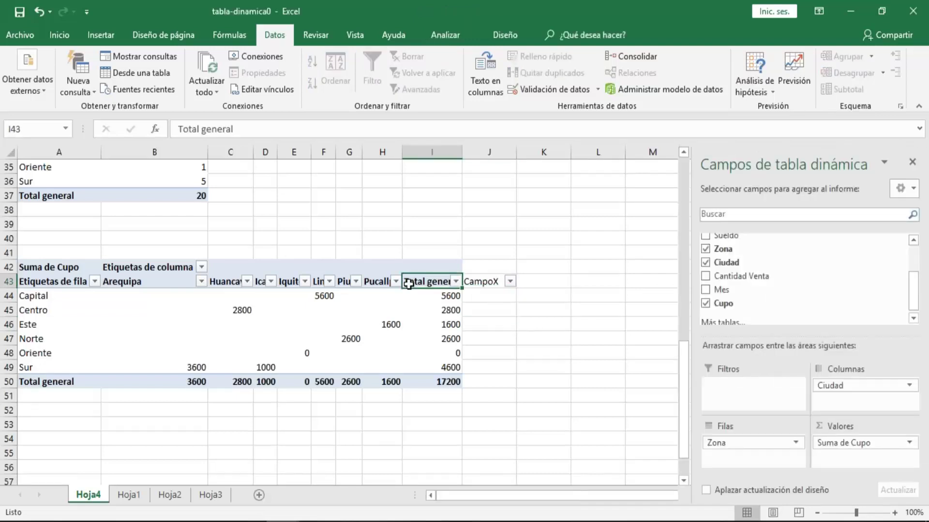
pyautogui.click(344, 282)
pyautogui.click(213, 283)
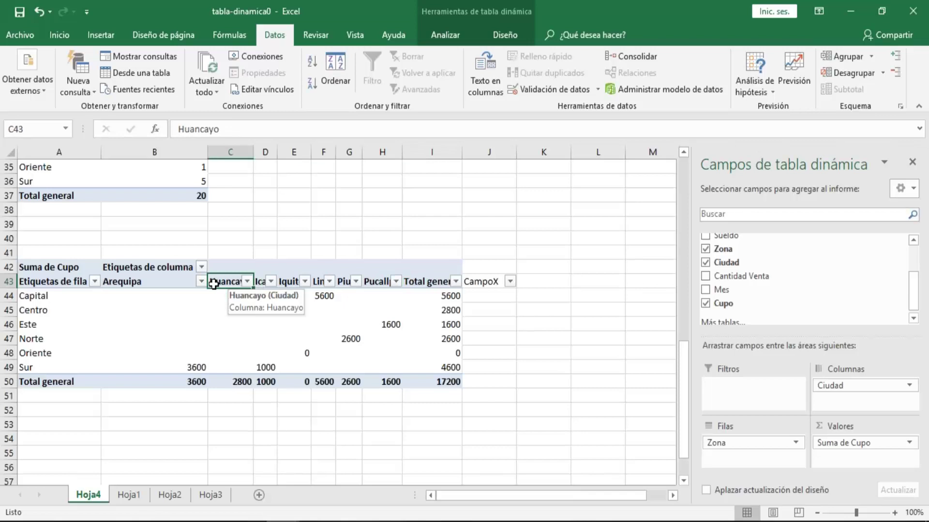
pyautogui.click(431, 283)
pyautogui.moveTo(431, 283); pyautogui.dragTo(457, 281)
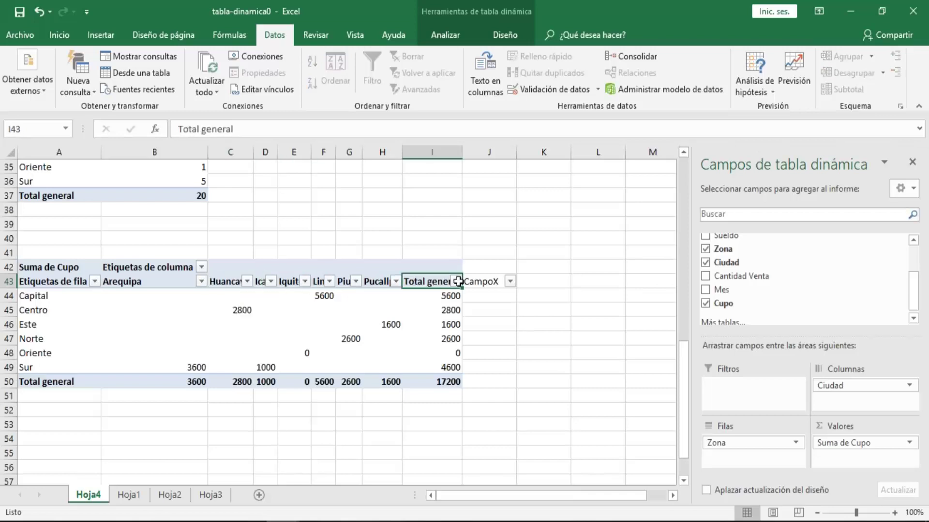
pyautogui.click(428, 311)
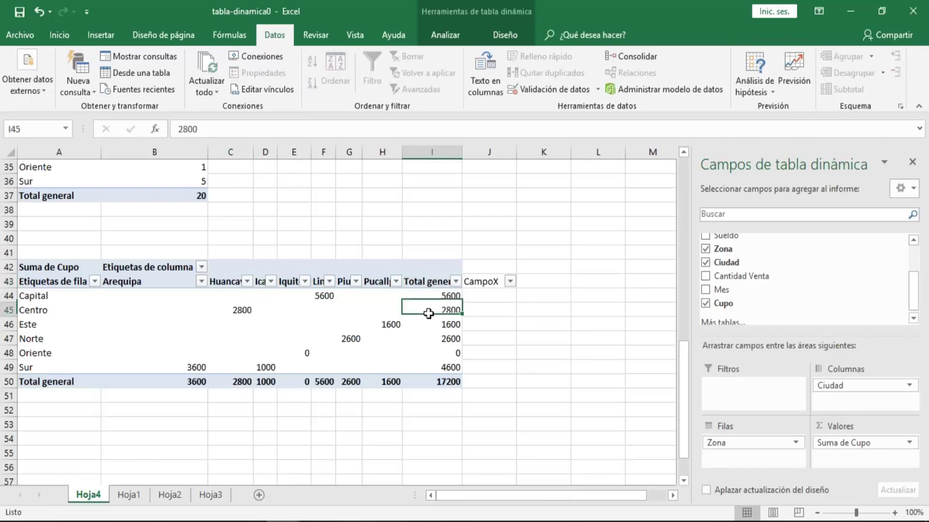
pyautogui.click(456, 282)
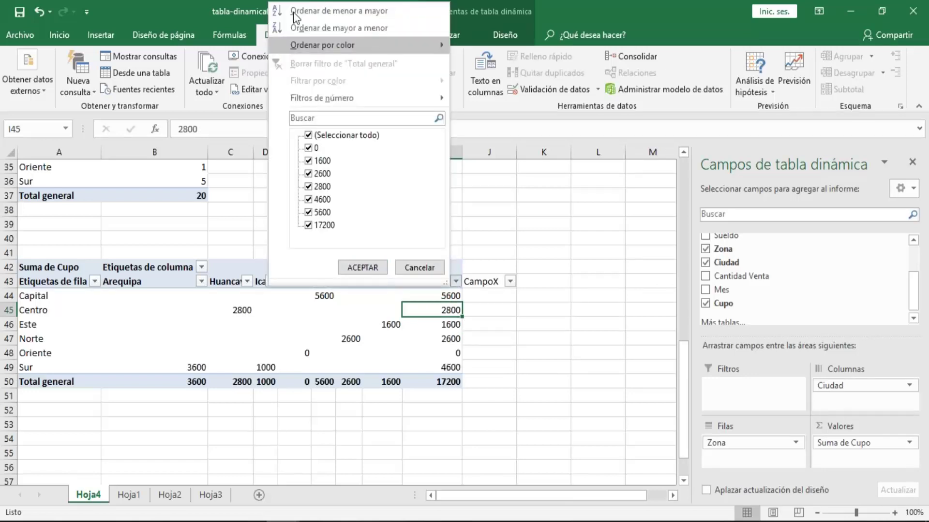
pyautogui.click(329, 9)
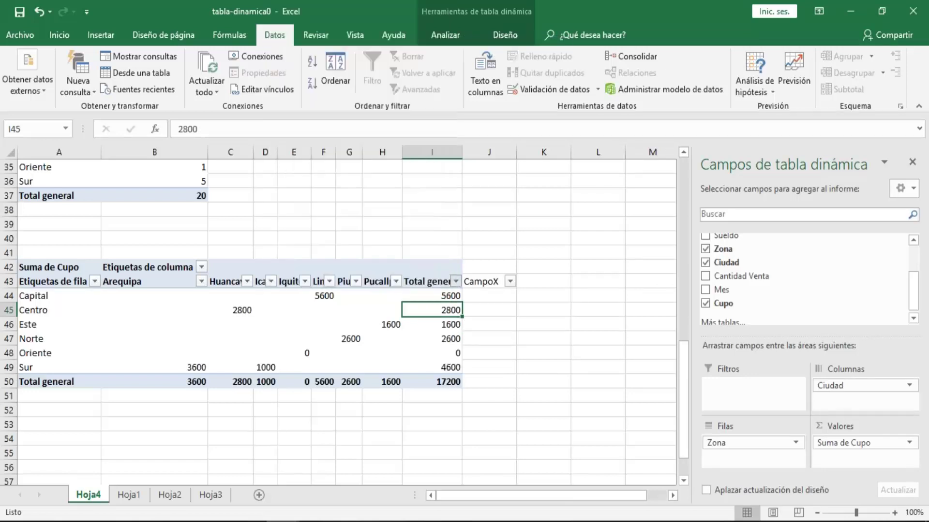
pyautogui.click(525, 281)
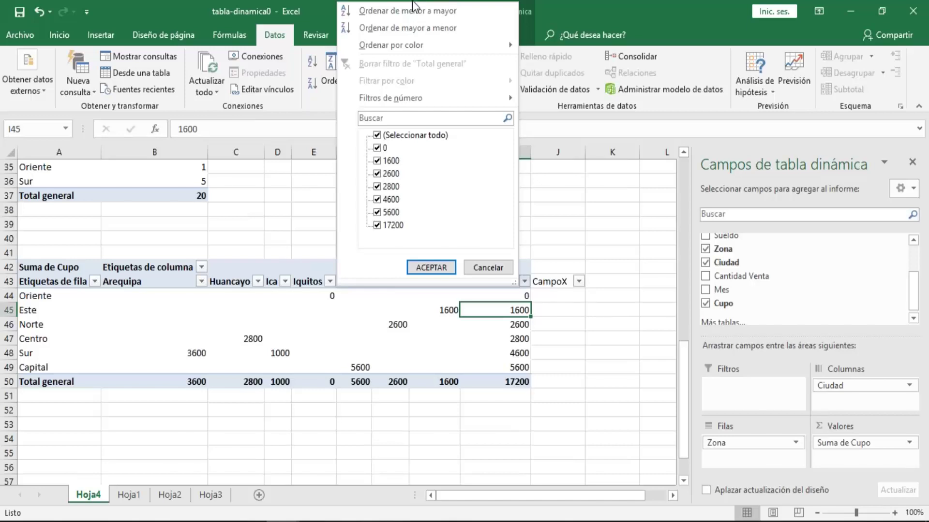
pyautogui.click(416, 28)
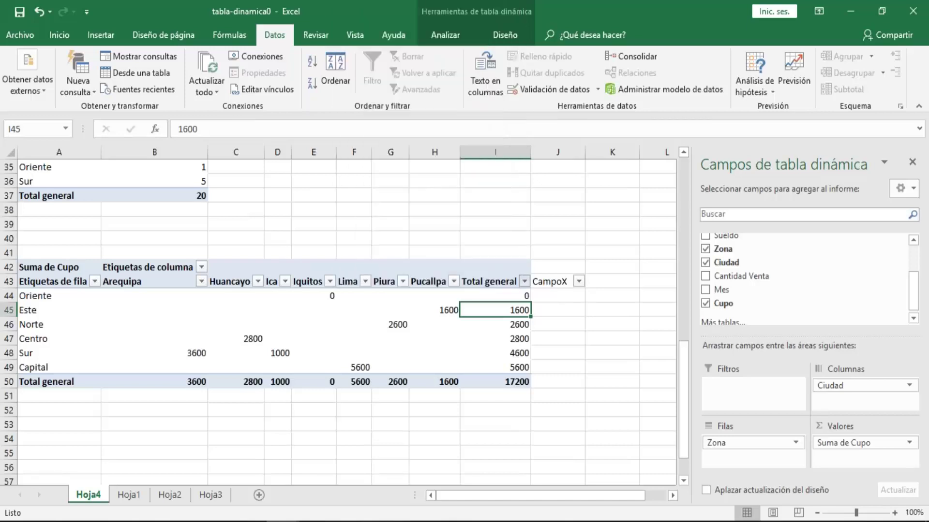
pyautogui.click(312, 84)
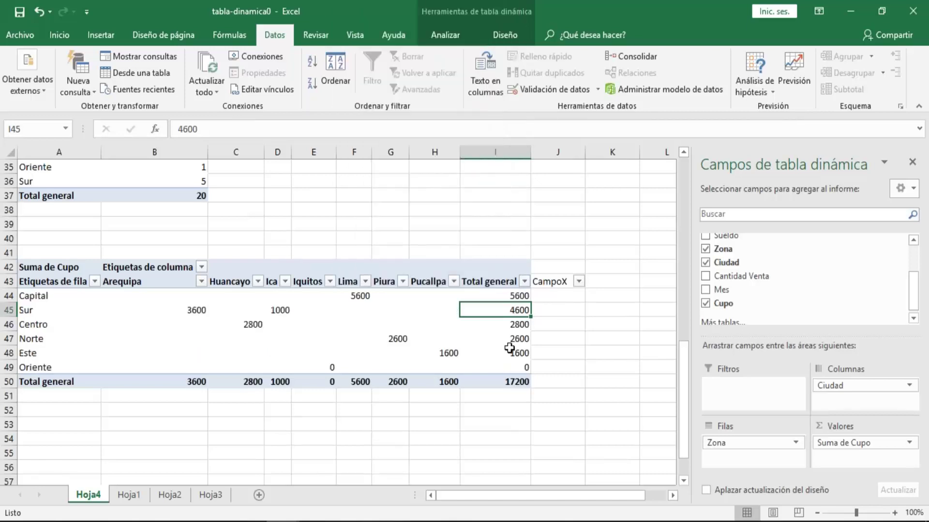
pyautogui.click(509, 349)
pyautogui.click(518, 307)
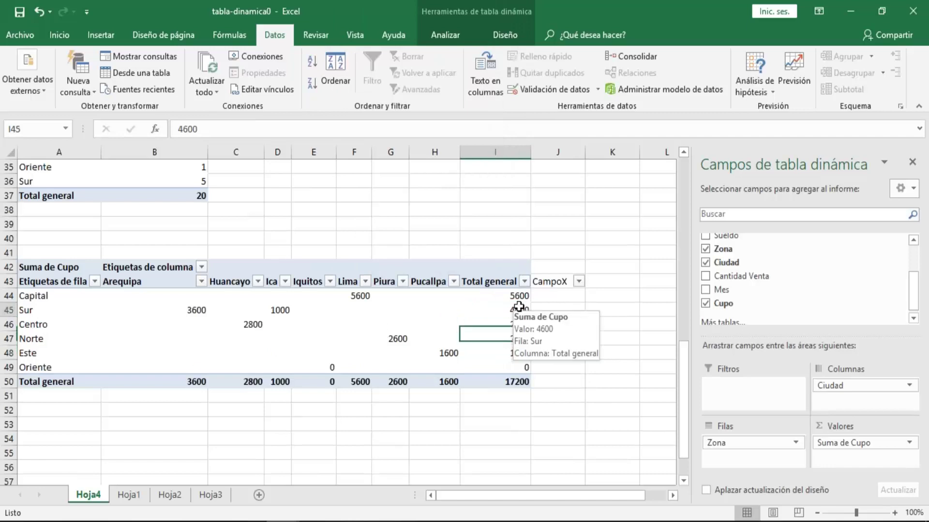
pyautogui.click(514, 293)
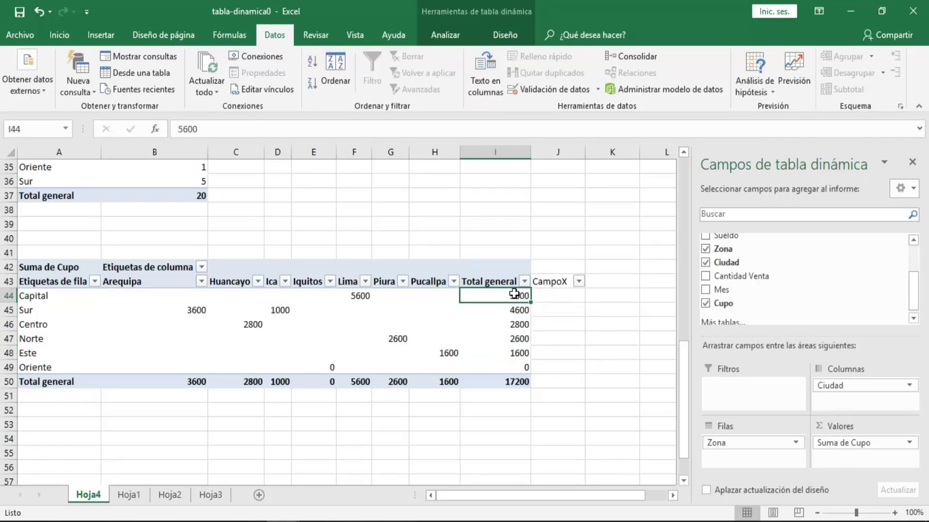
pyautogui.click(552, 280)
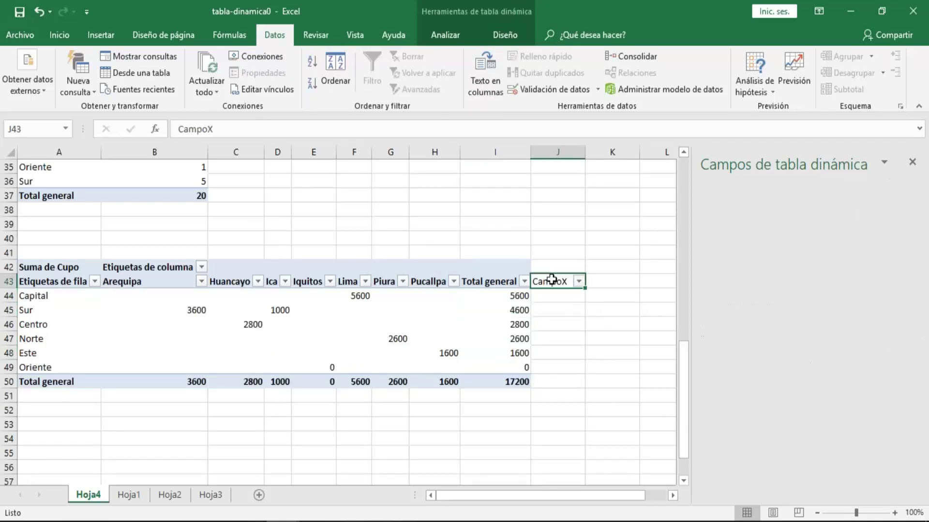
pyautogui.click(491, 280)
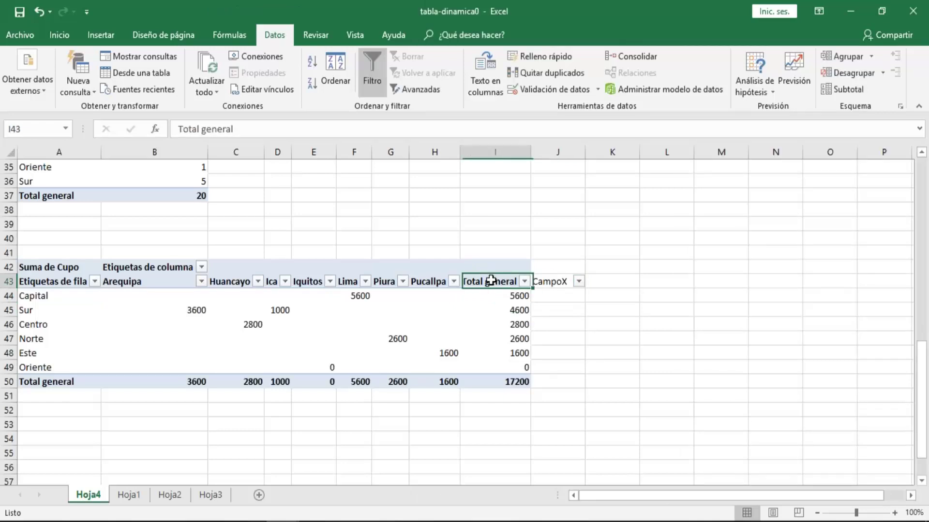
pyautogui.click(550, 282)
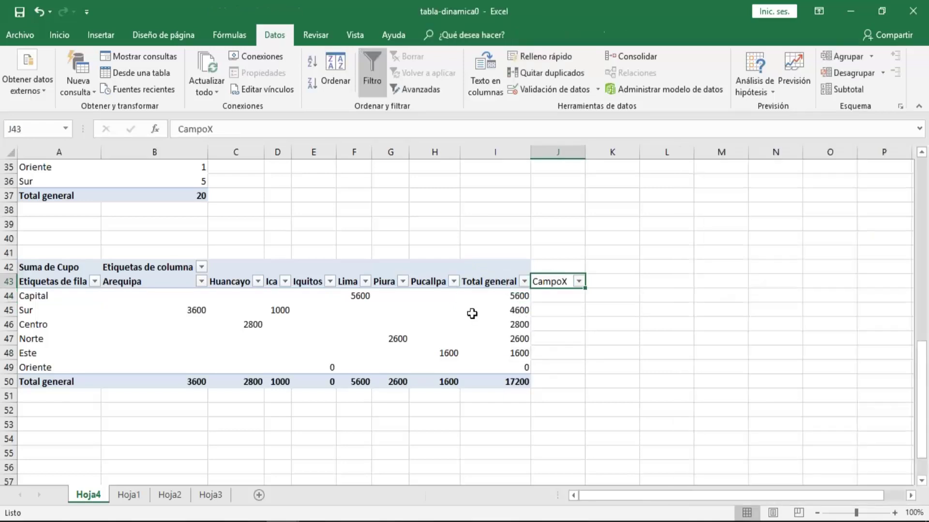
pyautogui.click(471, 313)
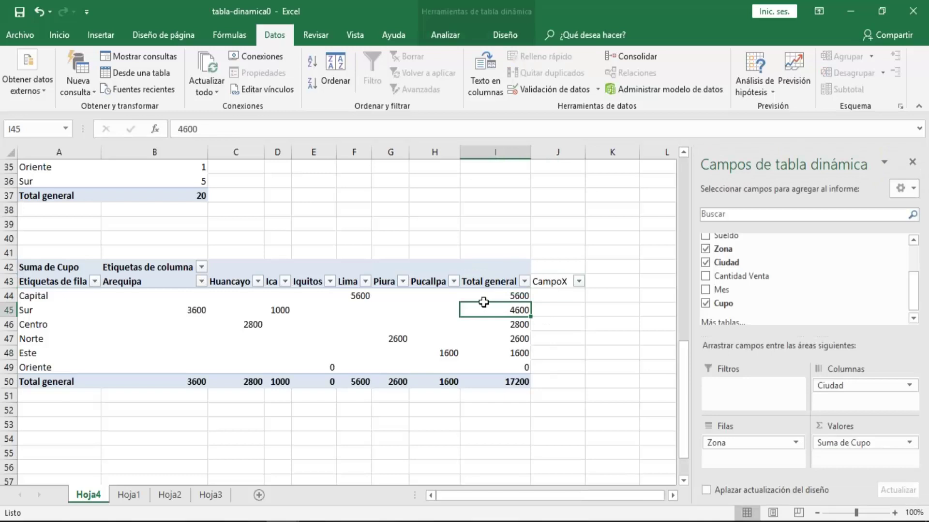
pyautogui.click(428, 296)
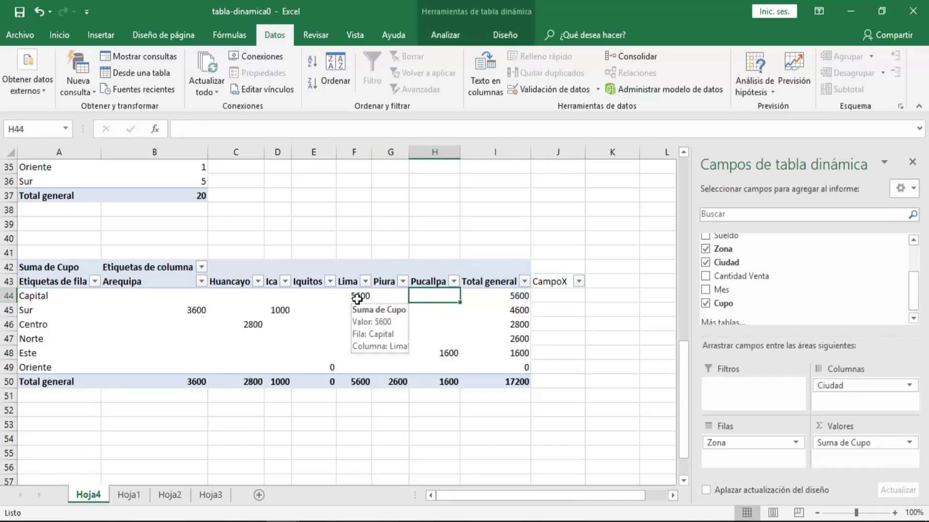
pyautogui.click(357, 297)
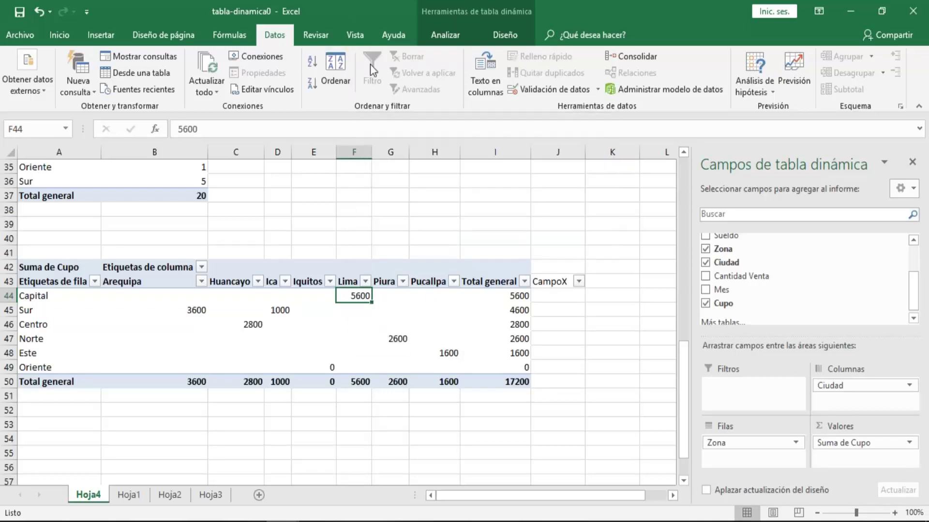
pyautogui.click(556, 282)
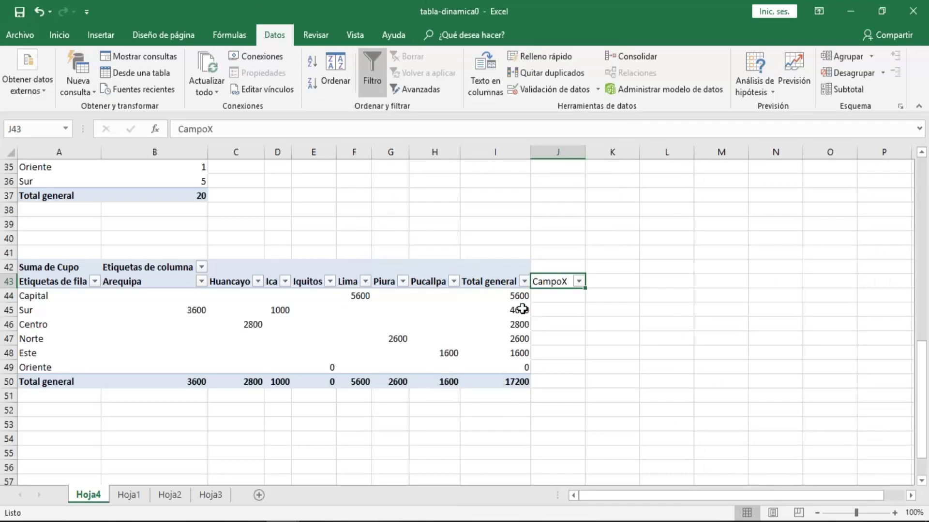
pyautogui.click(490, 282)
pyautogui.click(544, 280)
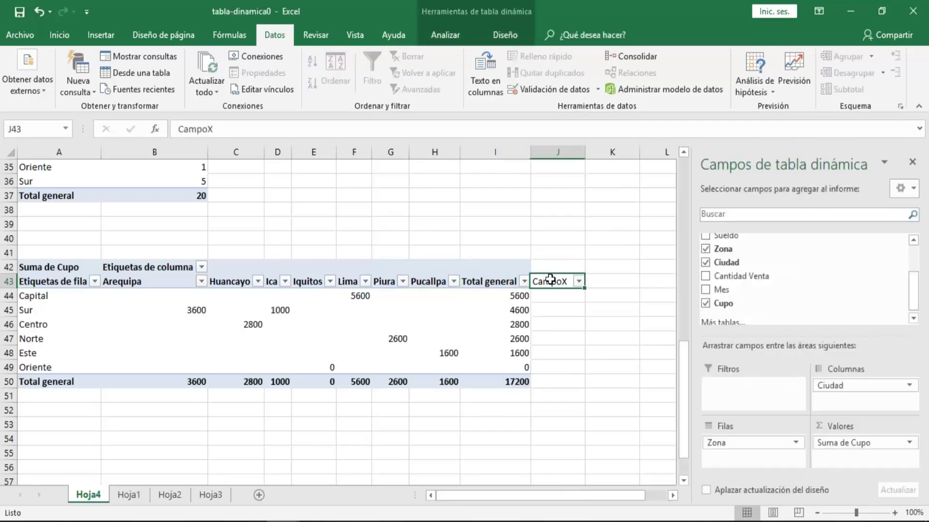
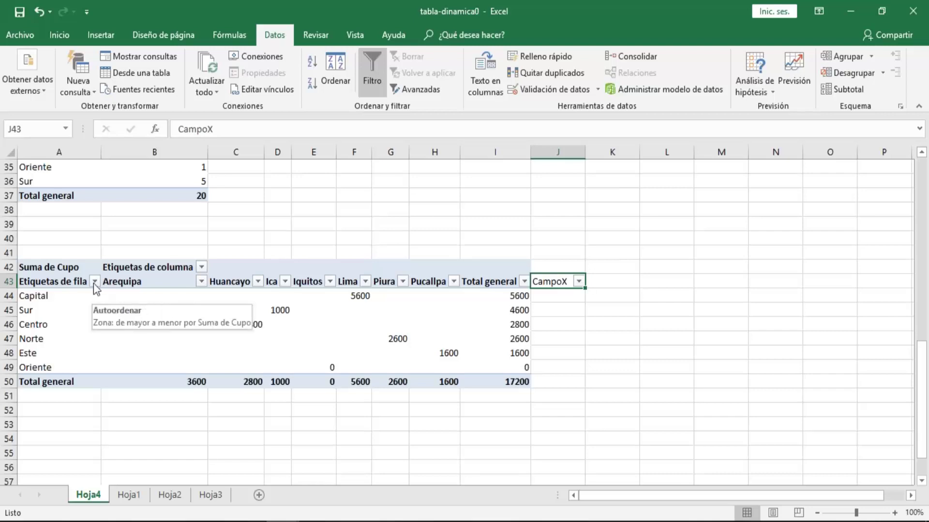
# Step: Show the field list for the Hoja4 Cupo pivot table and check the Capital–Lima value
pyautogui.click(382, 349)
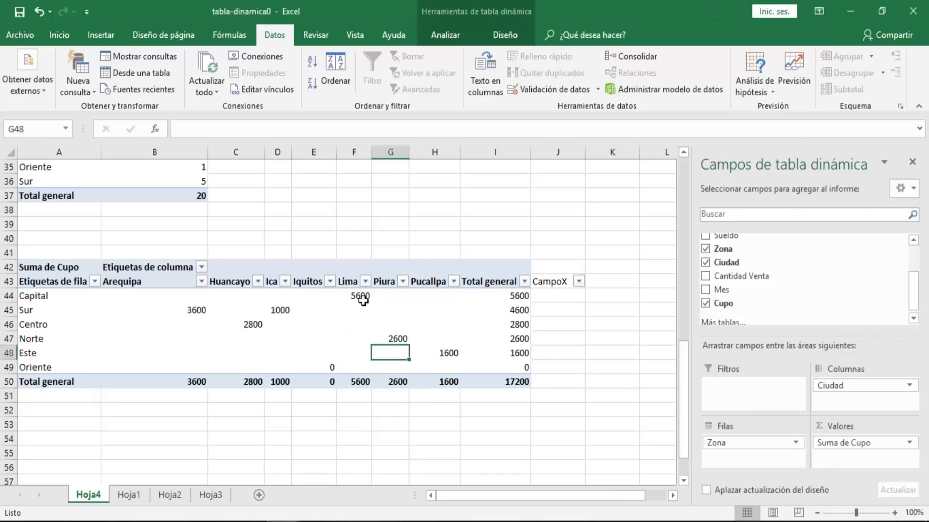
pyautogui.click(346, 296)
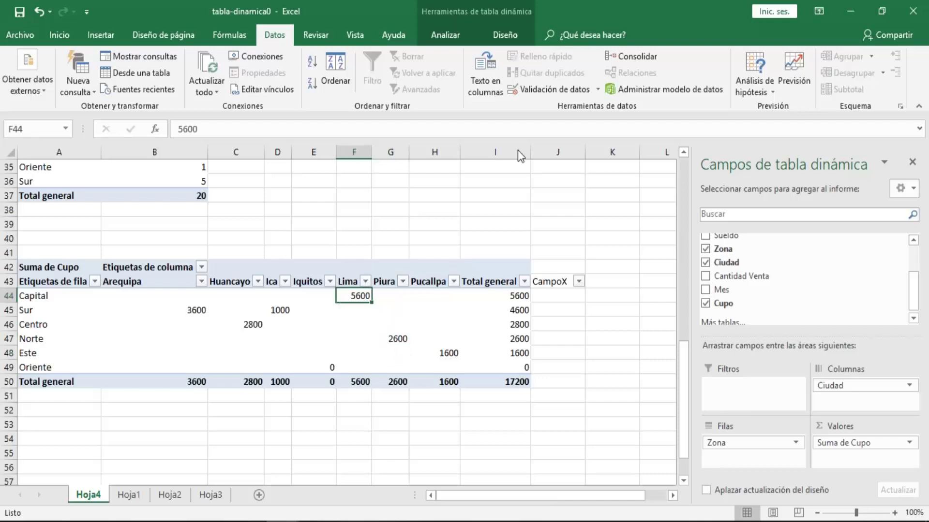
pyautogui.hotkey('alt', 'Tab')
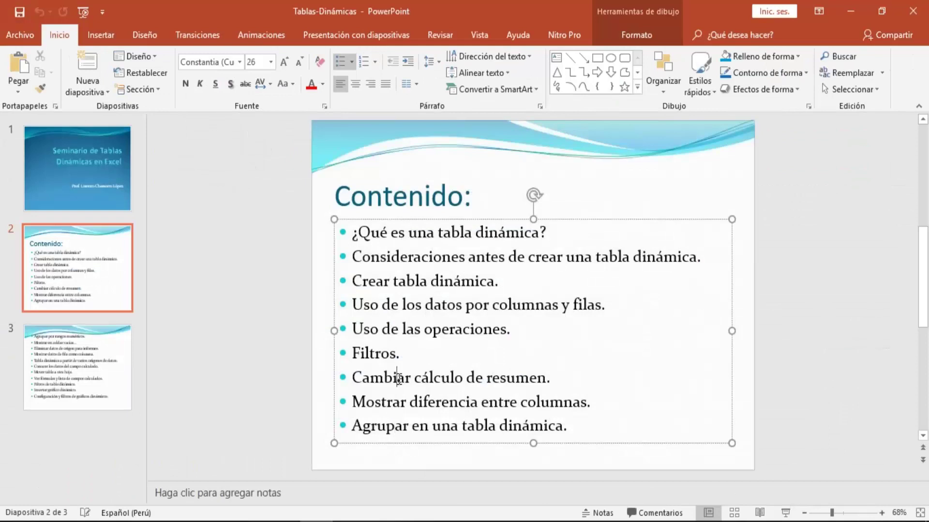
pyautogui.hotkey('alt', 'Tab')
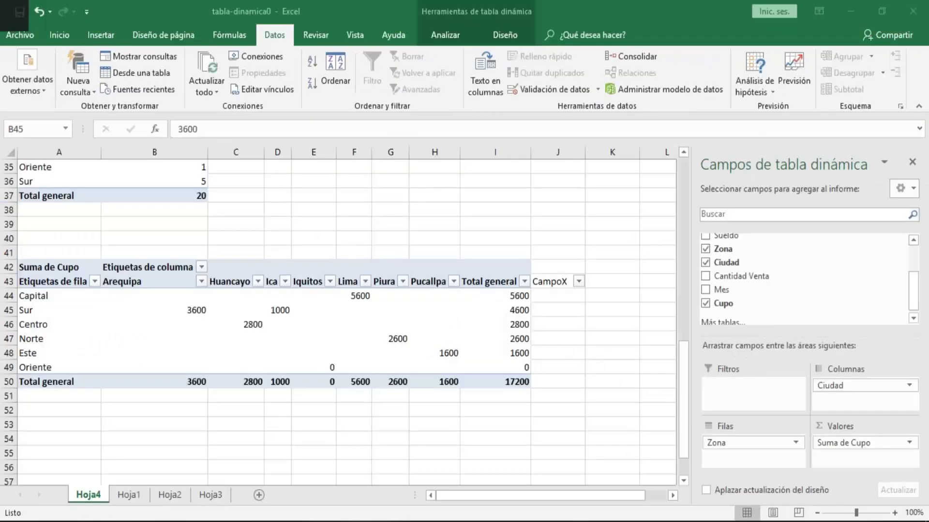
# Step: Check the pivot's Sur 4600 and Norte 2600 totals, then go to the PowerPoint deck
pyautogui.click(512, 314)
pyautogui.click(508, 339)
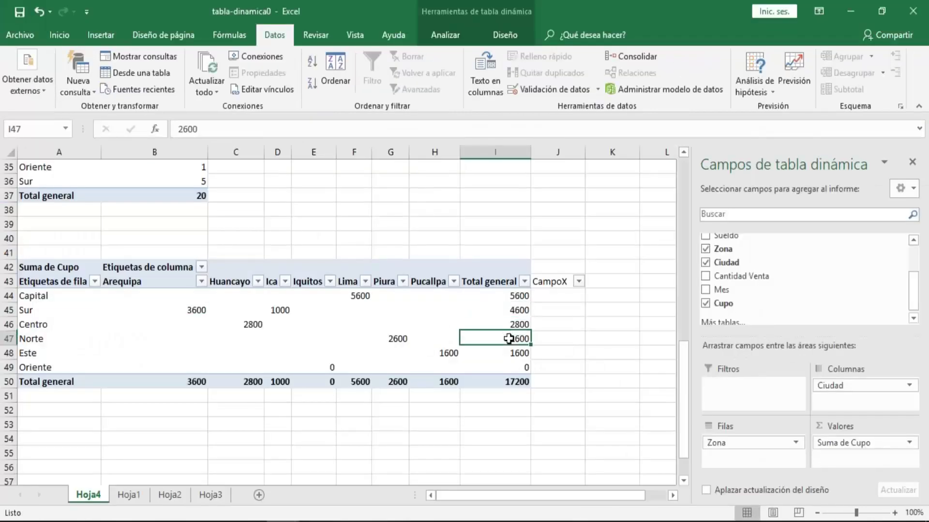
pyautogui.click(512, 311)
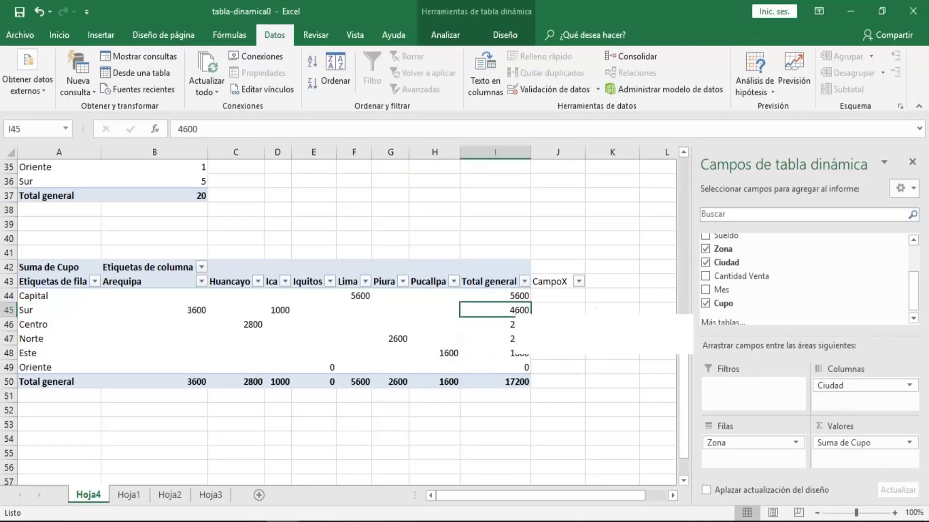
pyautogui.rightClick(514, 311)
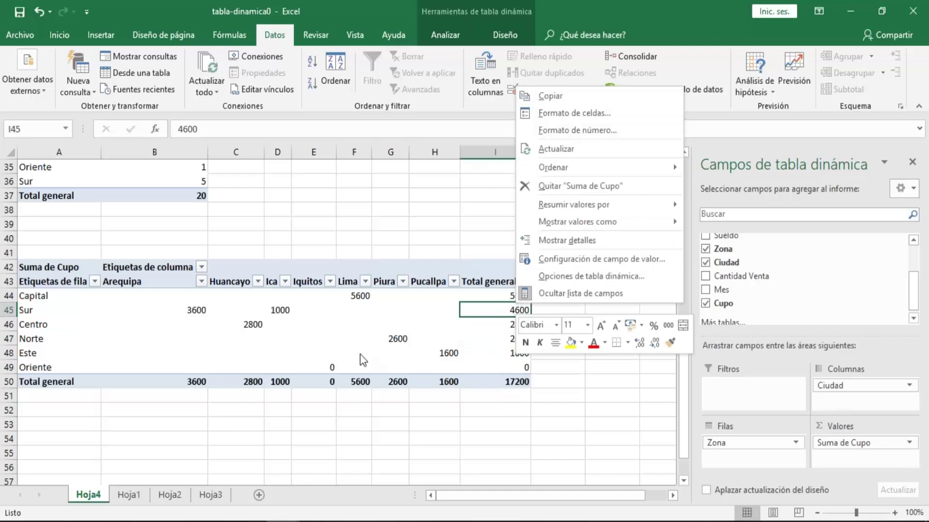
pyautogui.press('Escape')
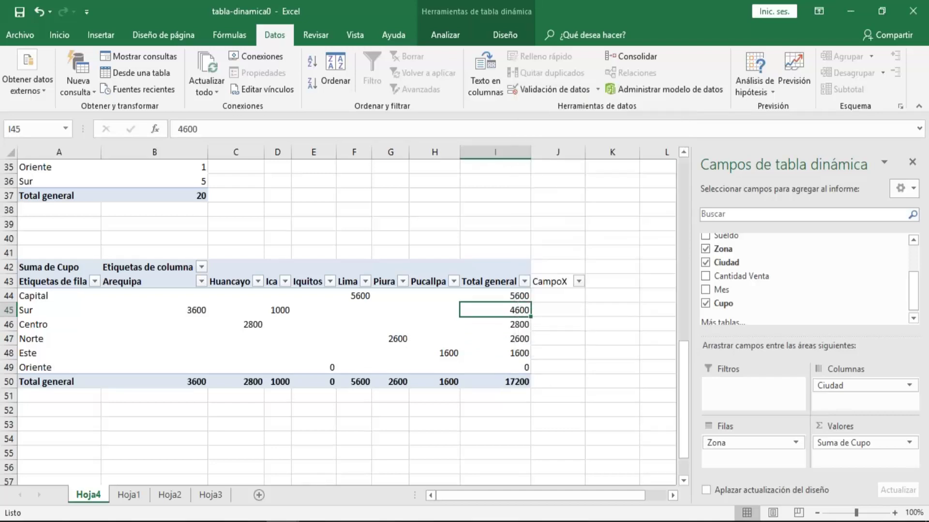
pyautogui.click(503, 338)
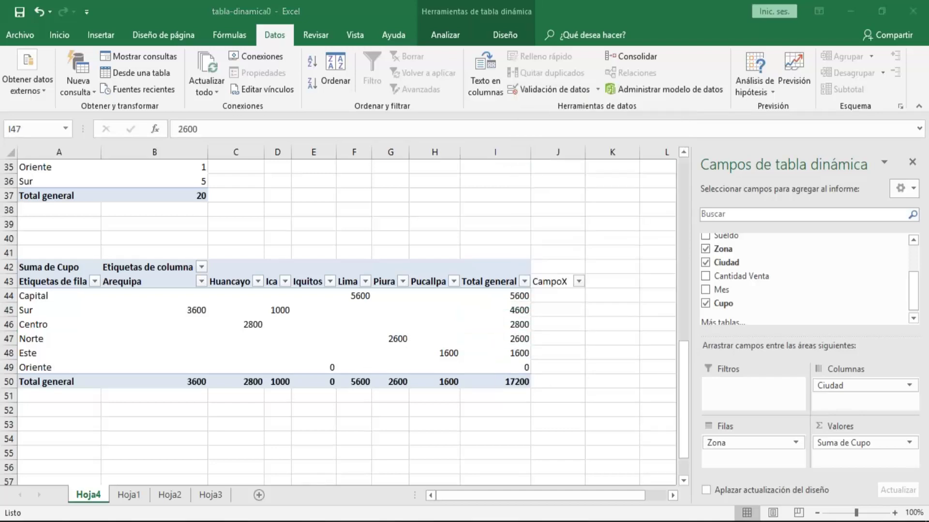
pyautogui.hotkey('alt', 'Tab')
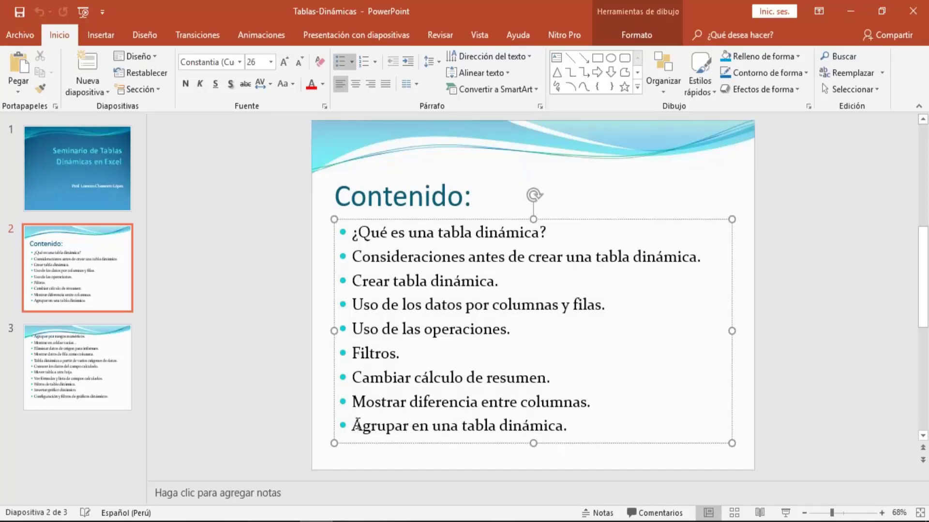
# Step: Highlight the bullet 'Agrupar en una tabla dinámica.' on the Contenido slide
pyautogui.moveTo(356, 426); pyautogui.dragTo(573, 430)
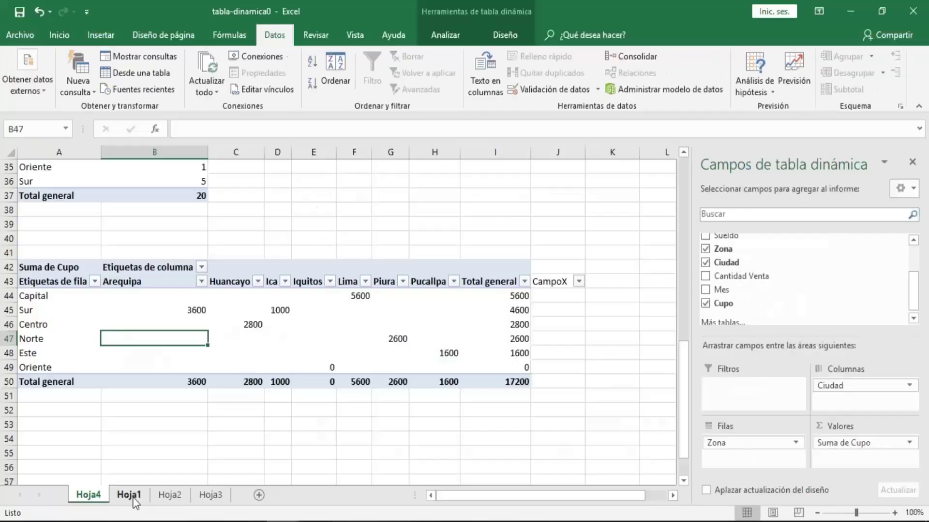
# Step: Insert a pivot table from the Hoja1 data into the existing sheet Hoja4 at cell A54
pyautogui.click(129, 495)
pyautogui.click(221, 254)
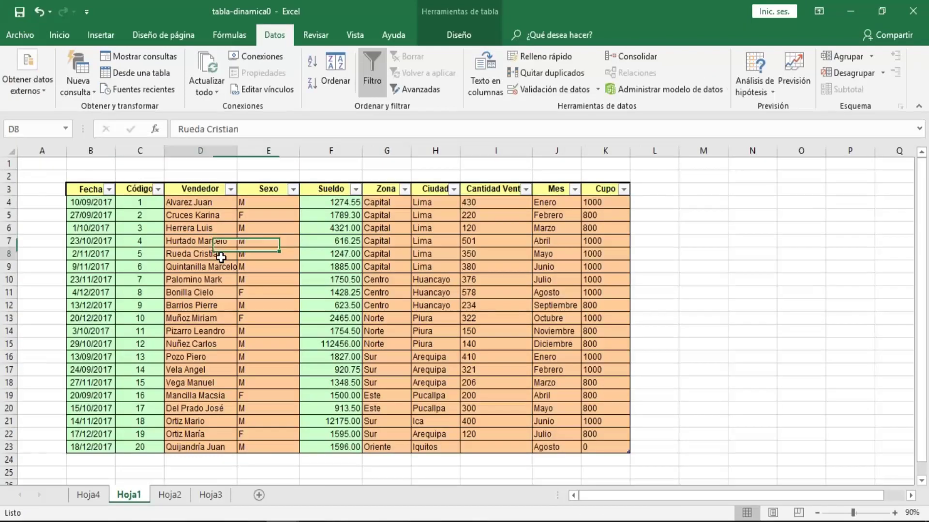
pyautogui.click(103, 33)
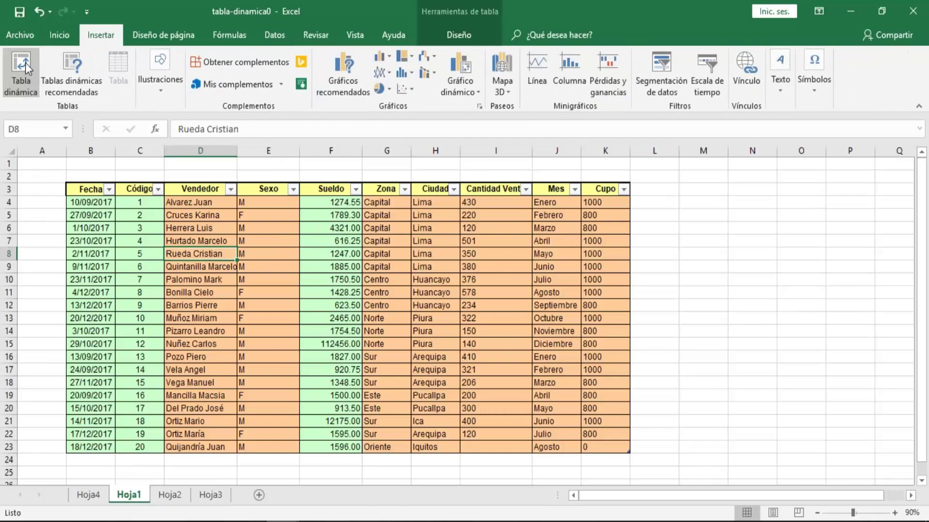
pyautogui.click(26, 62)
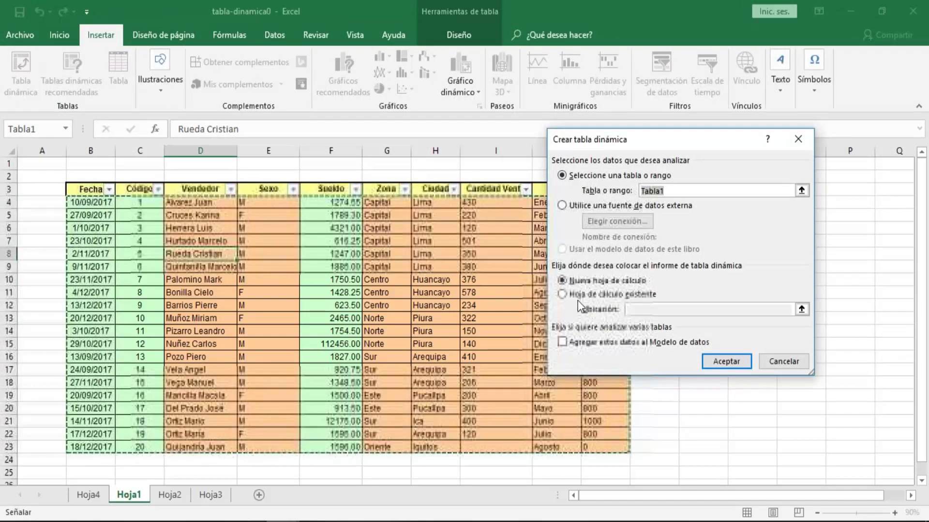
pyautogui.click(578, 300)
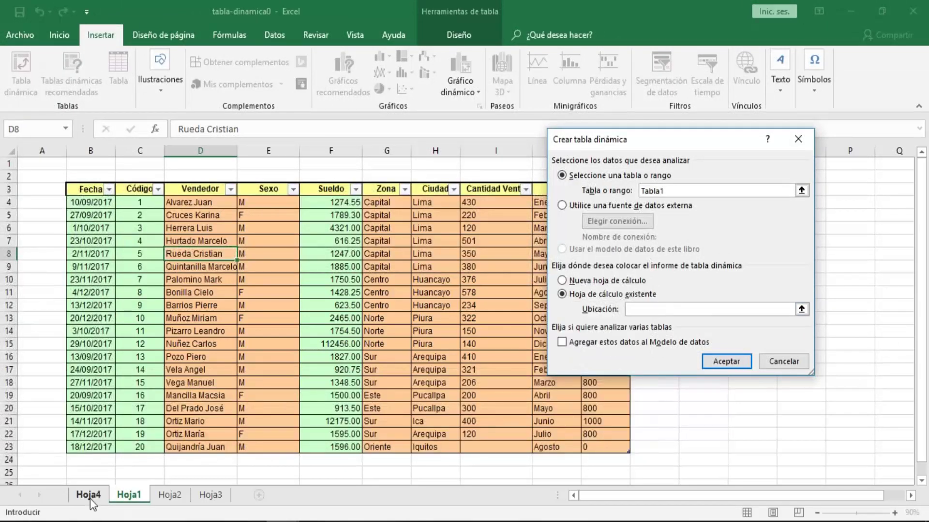
pyautogui.click(92, 503)
pyautogui.click(58, 439)
pyautogui.click(740, 363)
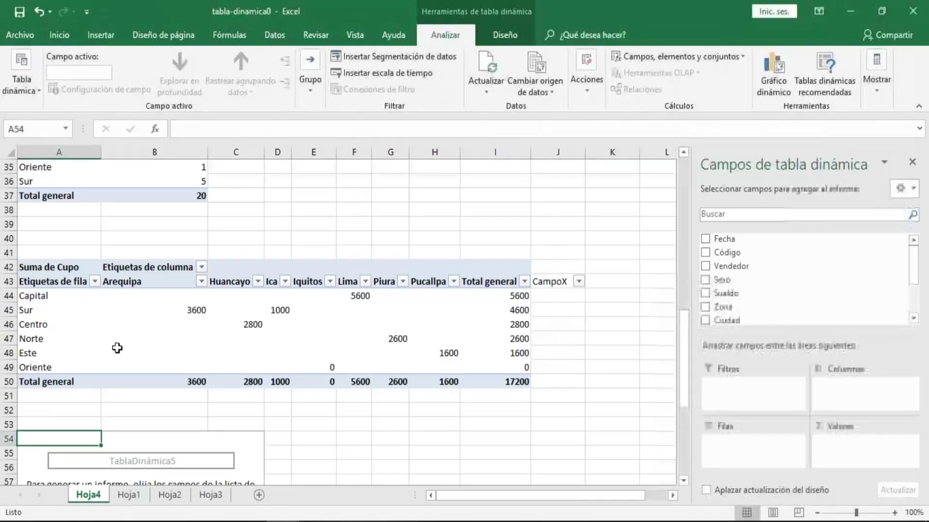
# Step: Add Fecha to Filas and Cupo to Valores in the new pivot, giving monthly Cupo sums totalling 17200
pyautogui.press('Down')
pyautogui.press('Down')
pyautogui.press('Down')
pyautogui.press('Down')
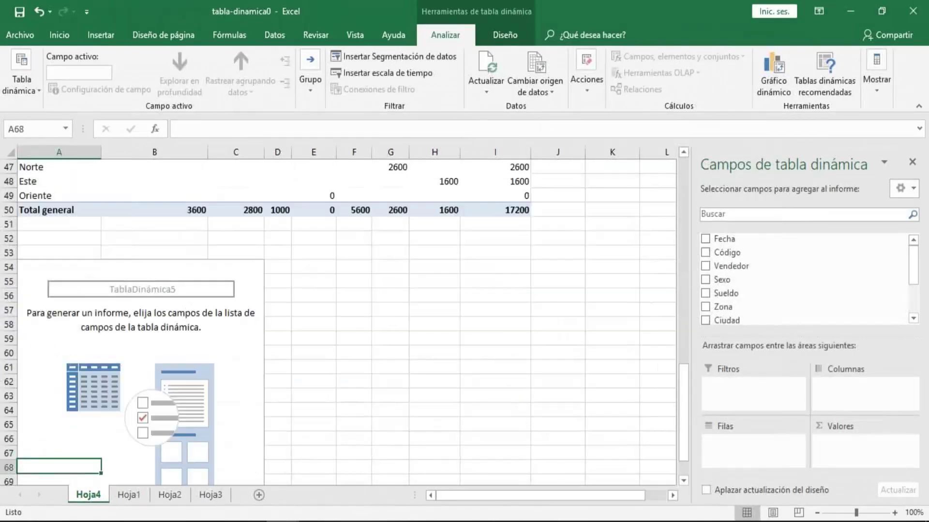
pyautogui.press('Down')
pyautogui.press('Down')
pyautogui.press('Down')
pyautogui.press('Down')
pyautogui.click(59, 374)
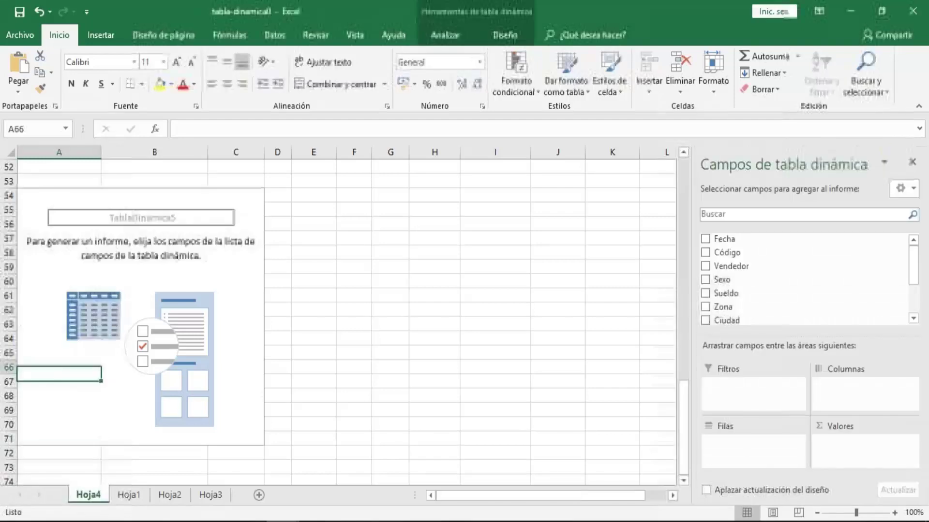
pyautogui.click(70, 294)
pyautogui.click(70, 279)
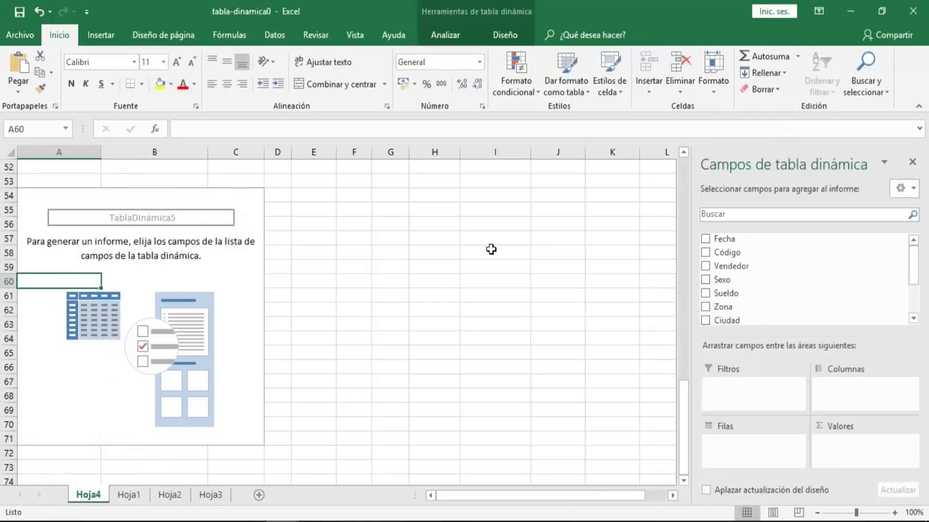
pyautogui.click(757, 18)
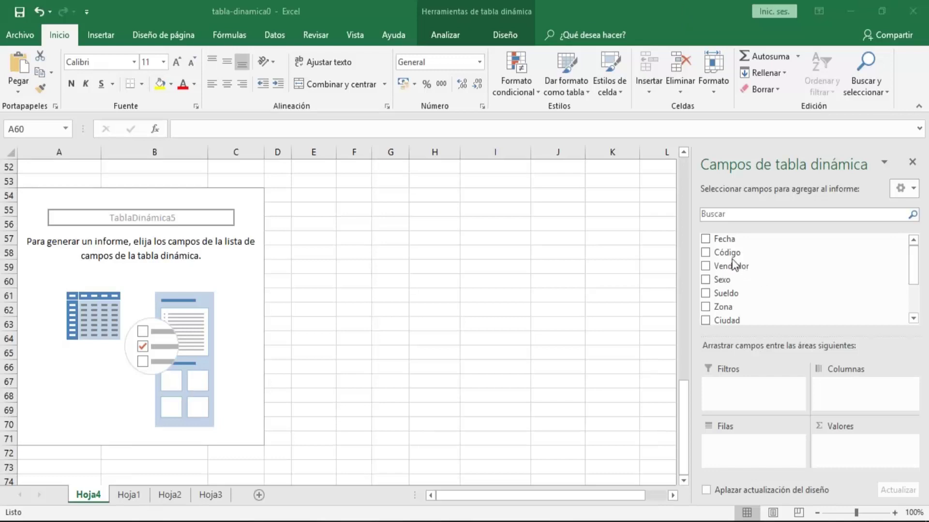
pyautogui.click(918, 277)
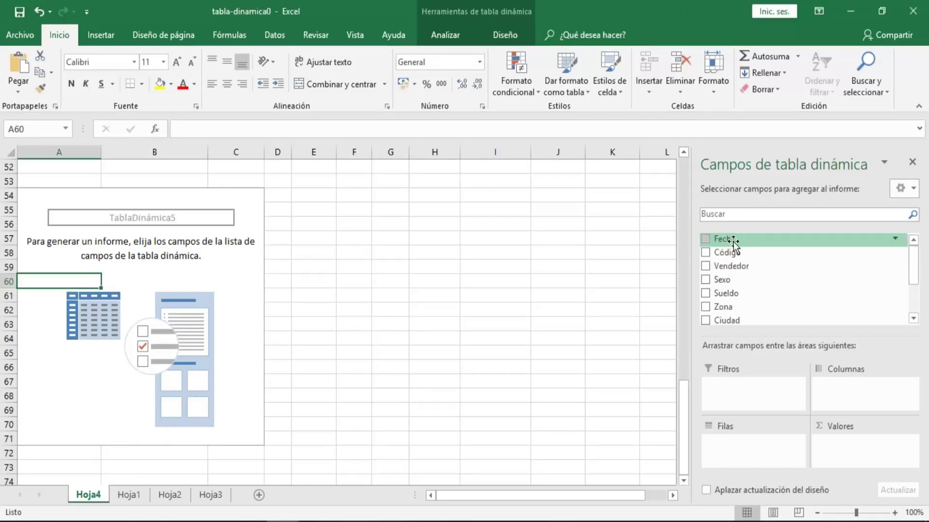
pyautogui.moveTo(730, 239); pyautogui.dragTo(739, 450)
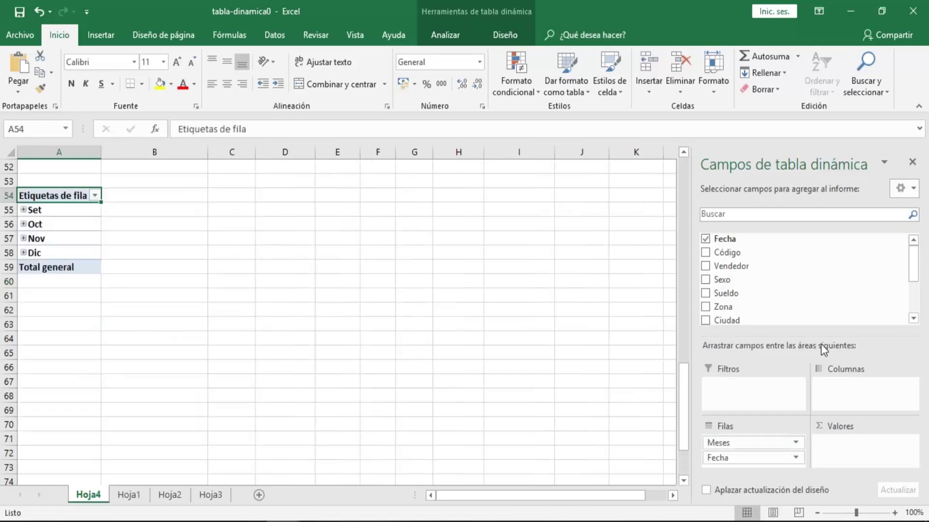
pyautogui.moveTo(918, 267); pyautogui.dragTo(915, 296)
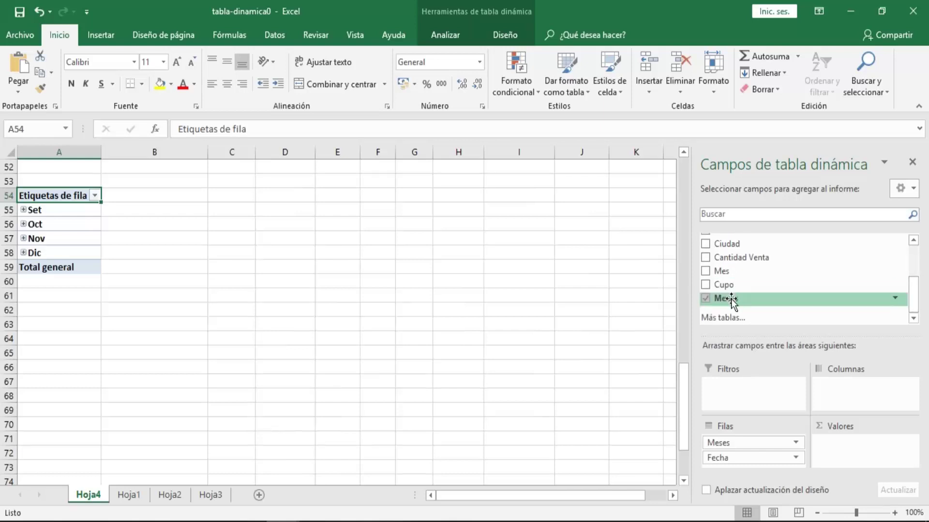
pyautogui.moveTo(735, 286); pyautogui.dragTo(850, 446)
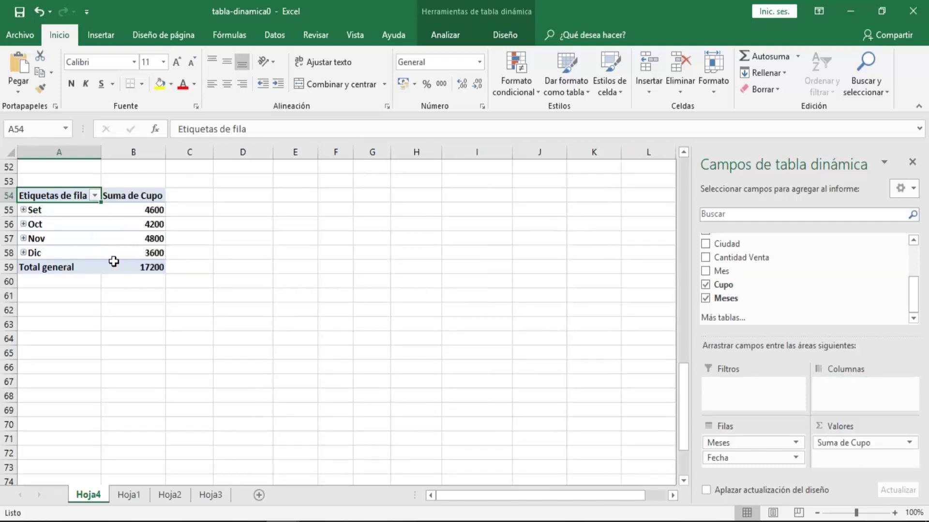
# Step: Check the month sums (Set 4600, Oct 4200, Nov 4800), then ungroup the months into dates
pyautogui.click(137, 237)
pyautogui.click(78, 218)
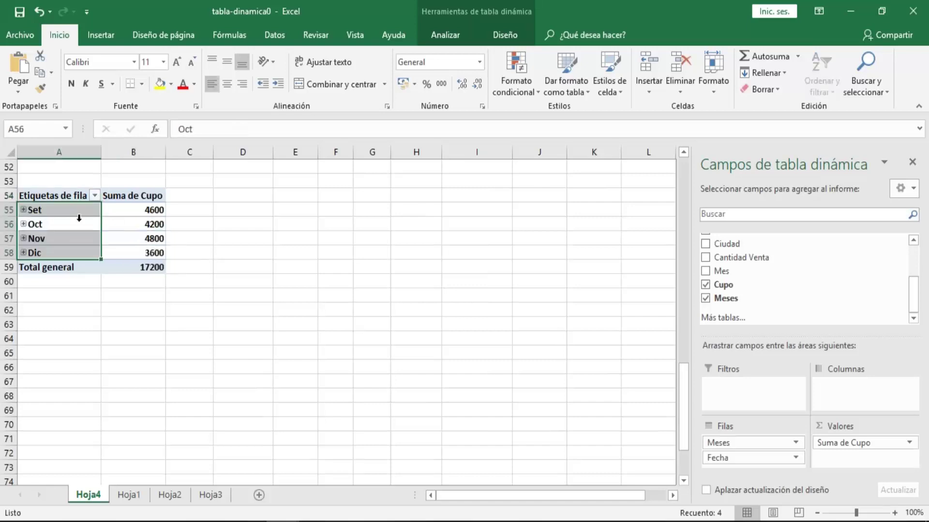
pyautogui.click(117, 225)
pyautogui.click(132, 211)
pyautogui.click(77, 209)
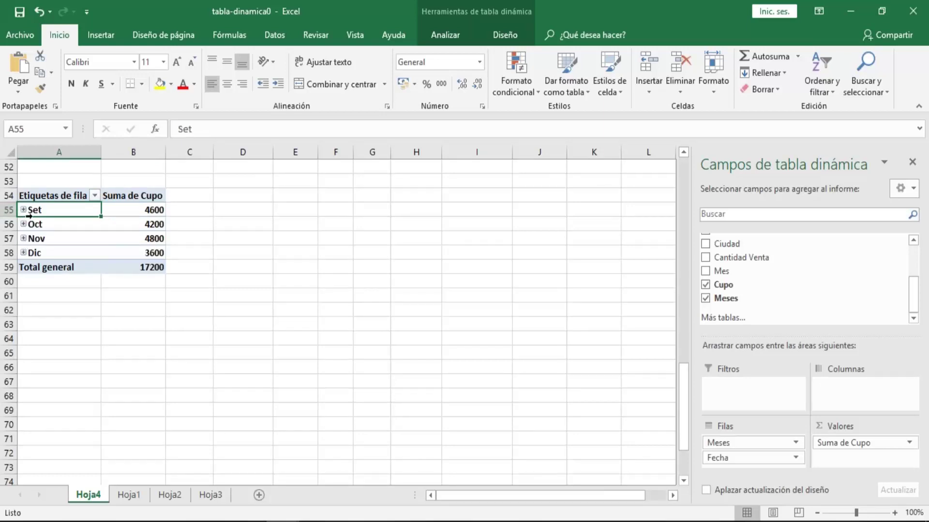
pyautogui.click(68, 218)
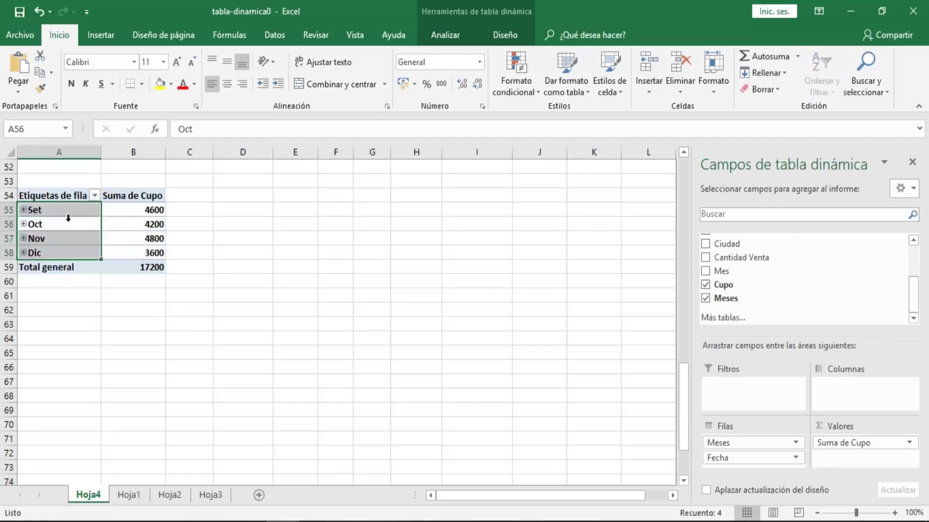
pyautogui.click(128, 223)
pyautogui.click(138, 210)
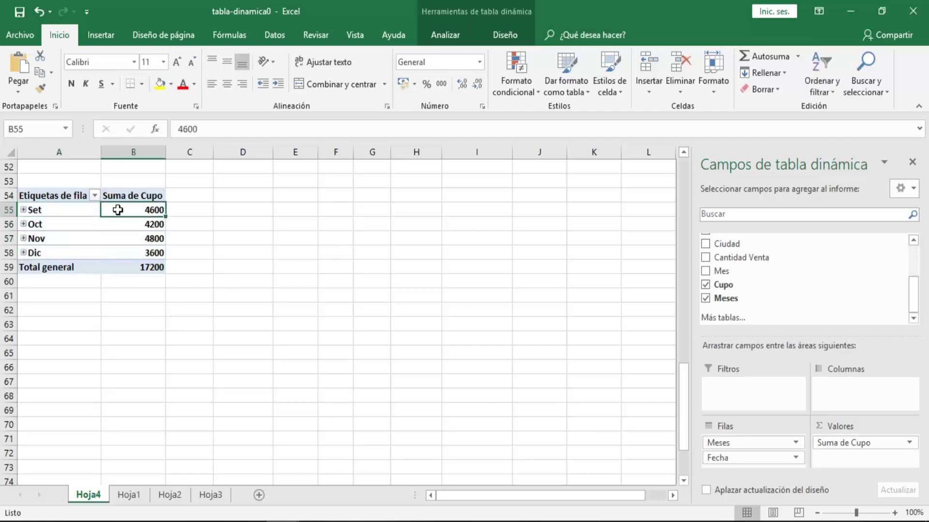
pyautogui.click(77, 209)
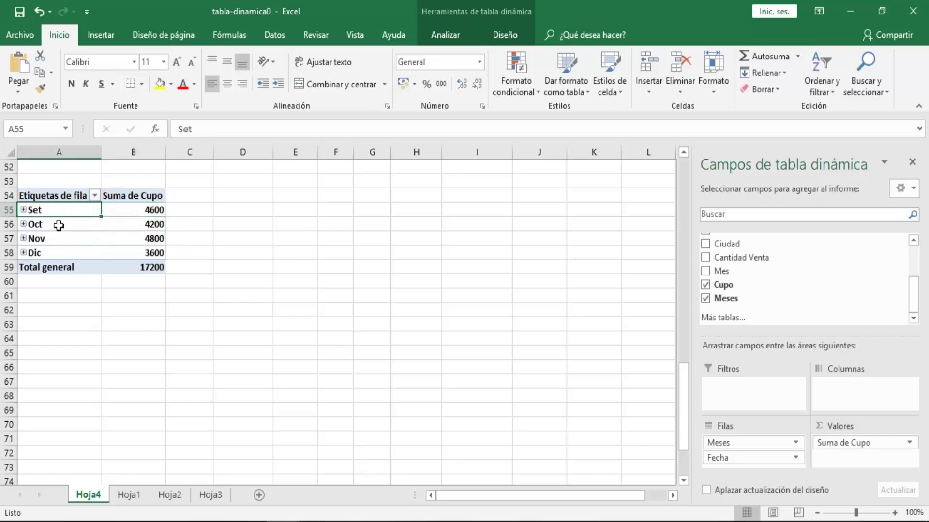
pyautogui.click(59, 225)
pyautogui.rightClick(58, 225)
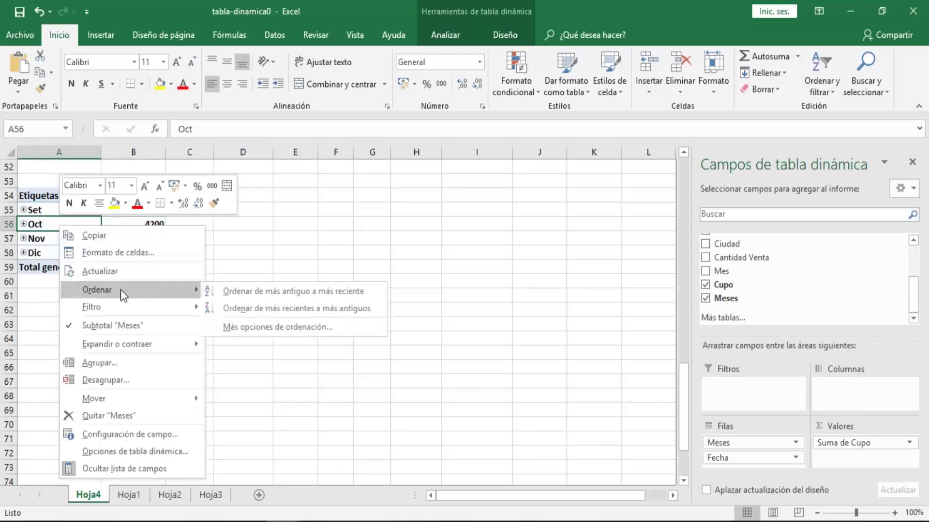
pyautogui.click(126, 377)
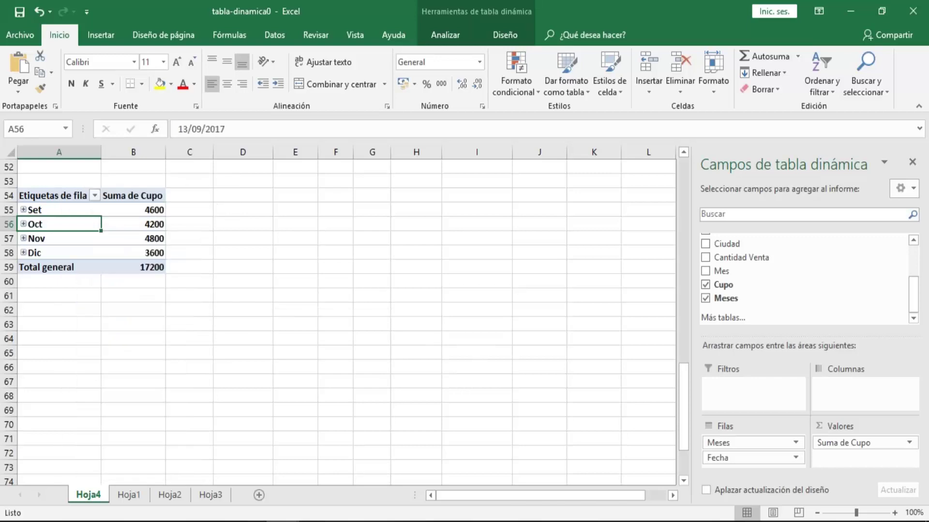
# Step: Select the date row labels, ending on 24/09/2017 and 27/09/2017
pyautogui.click(56, 267)
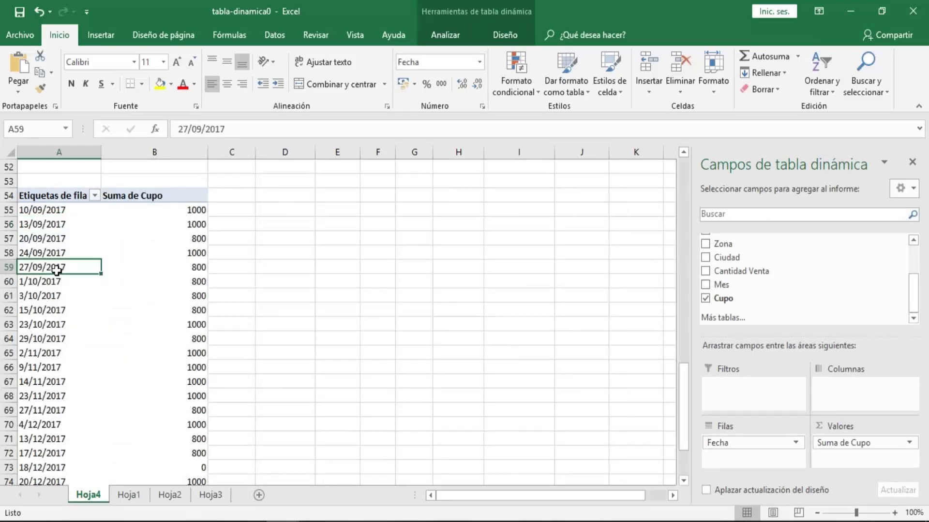
pyautogui.click(59, 225)
pyautogui.click(65, 304)
pyautogui.click(60, 266)
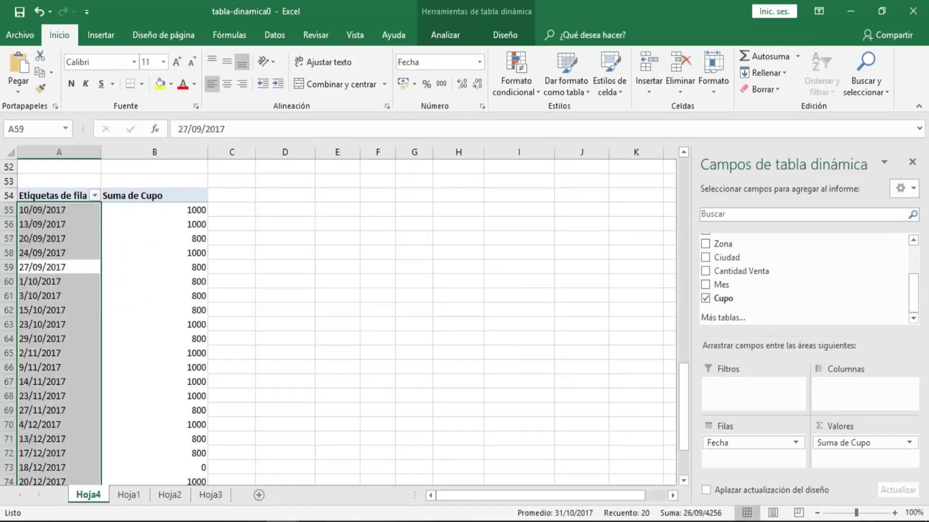
pyautogui.click(61, 231)
pyautogui.click(61, 226)
pyautogui.click(62, 292)
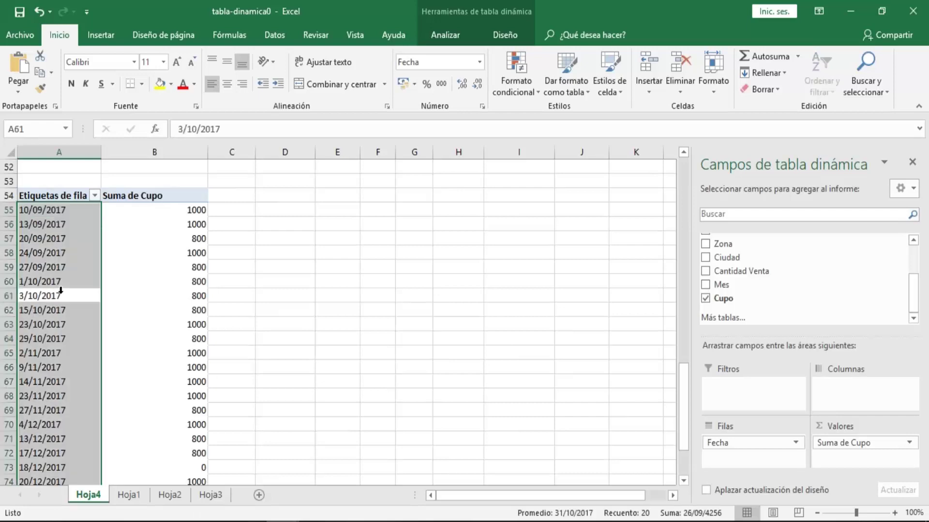
pyautogui.click(61, 267)
pyautogui.moveTo(68, 253); pyautogui.dragTo(68, 267)
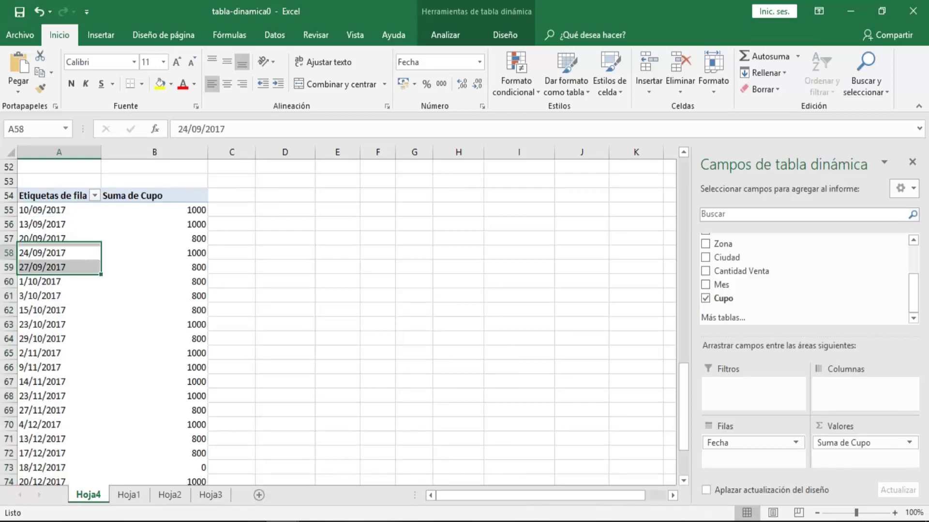
# Step: Group the dates by Meses, giving Set 4600, Oct 4200, Nov 4800 and Dic 3600
pyautogui.click(73, 247)
pyautogui.rightClick(73, 248)
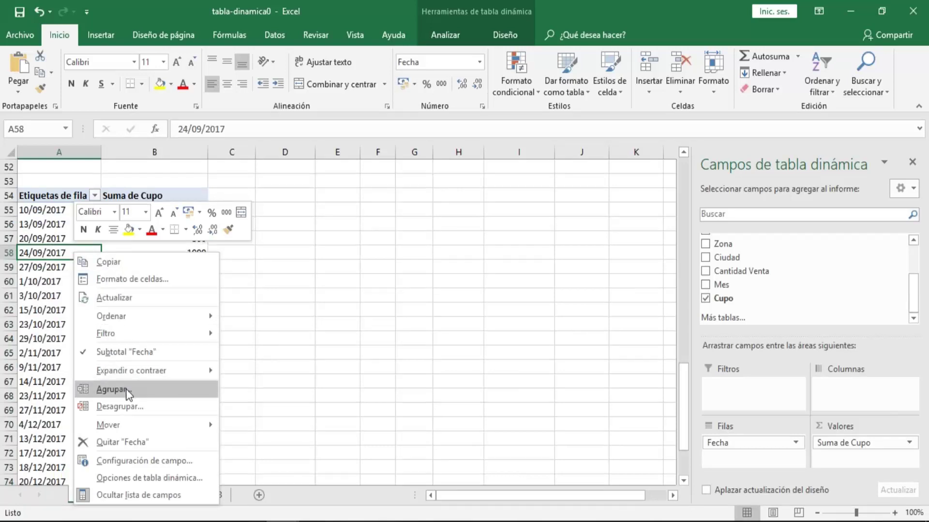
pyautogui.click(127, 393)
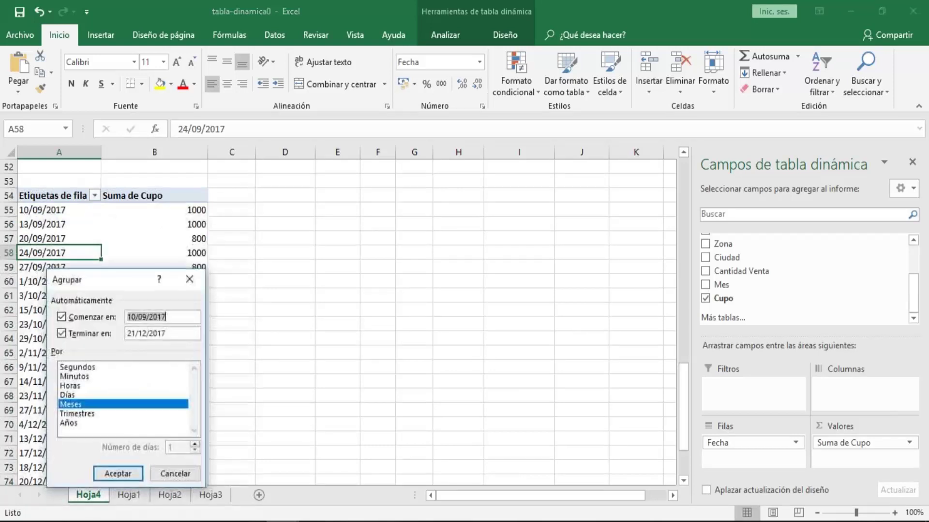
pyautogui.moveTo(128, 281); pyautogui.dragTo(302, 199)
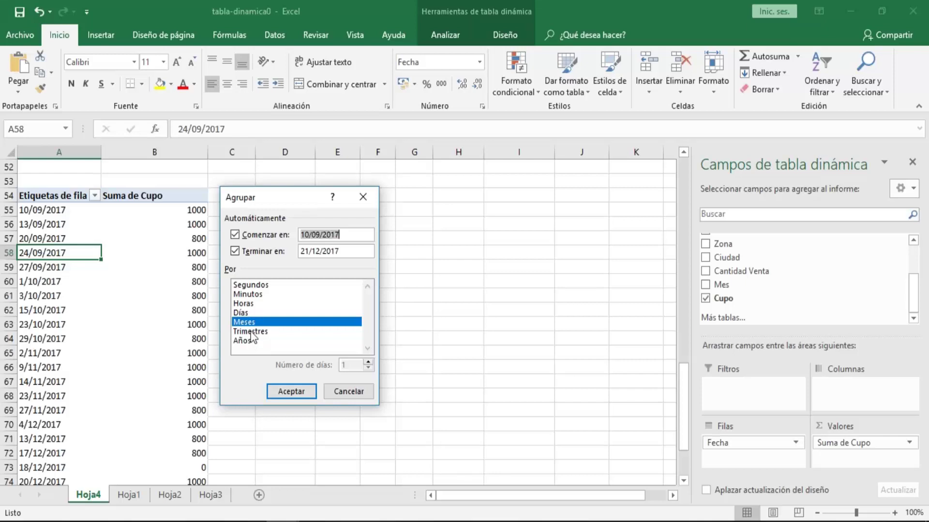
pyautogui.click(290, 392)
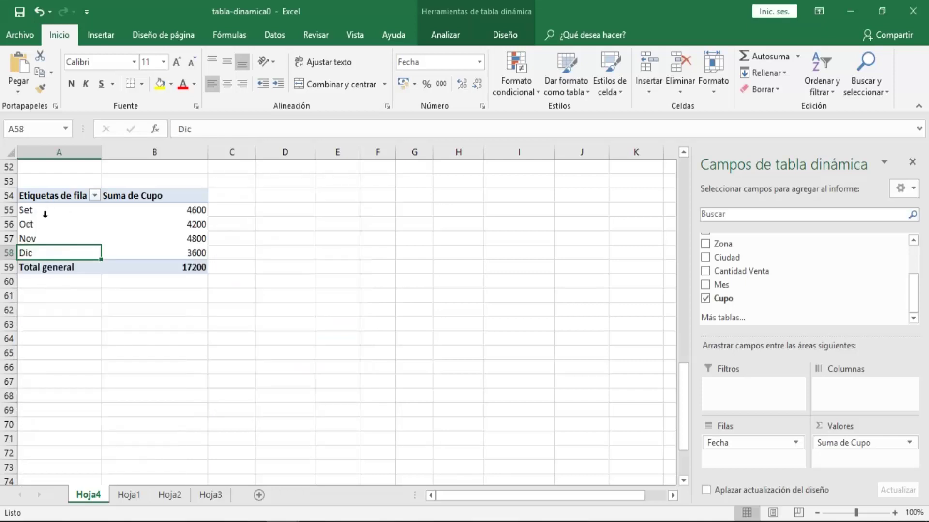
pyautogui.click(45, 215)
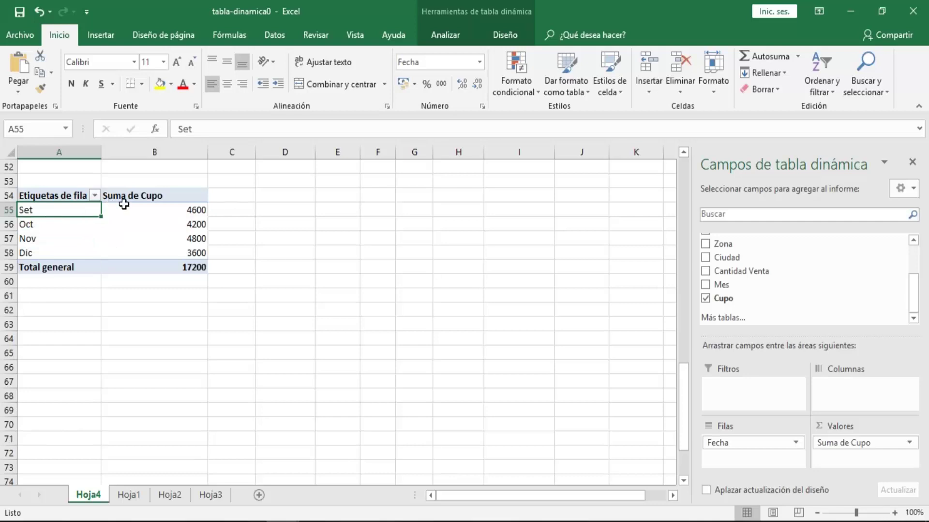
# Step: Ungroup the Set/Oct month labels back into dates and select the date 13/09/2017
pyautogui.click(47, 228)
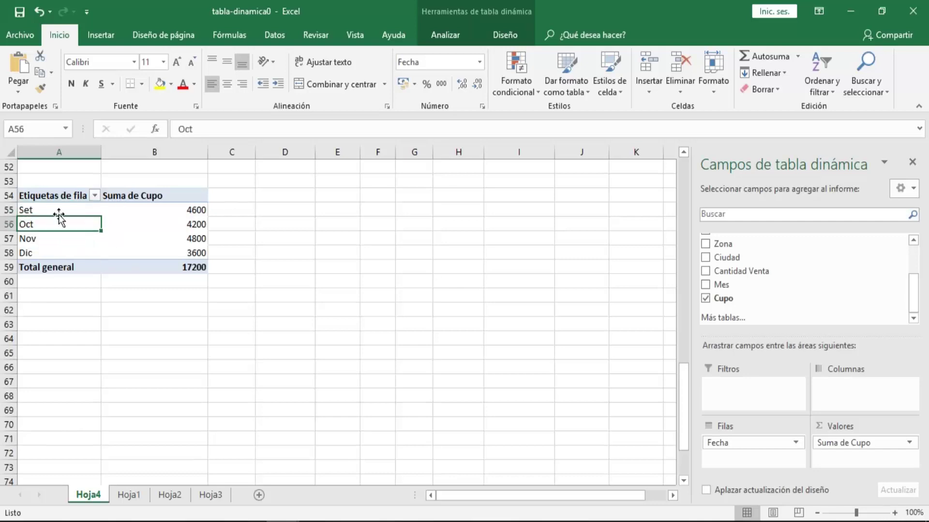
pyautogui.rightClick(65, 209)
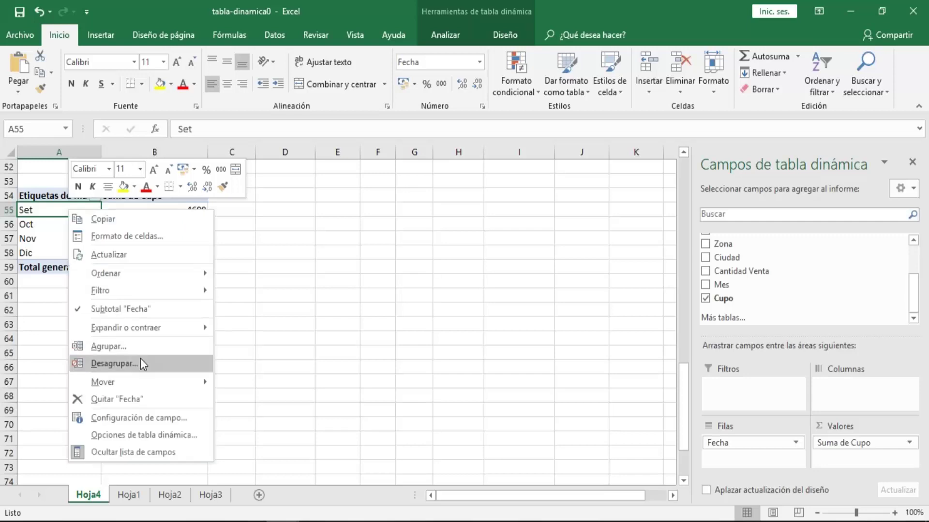
pyautogui.click(144, 364)
pyautogui.click(58, 312)
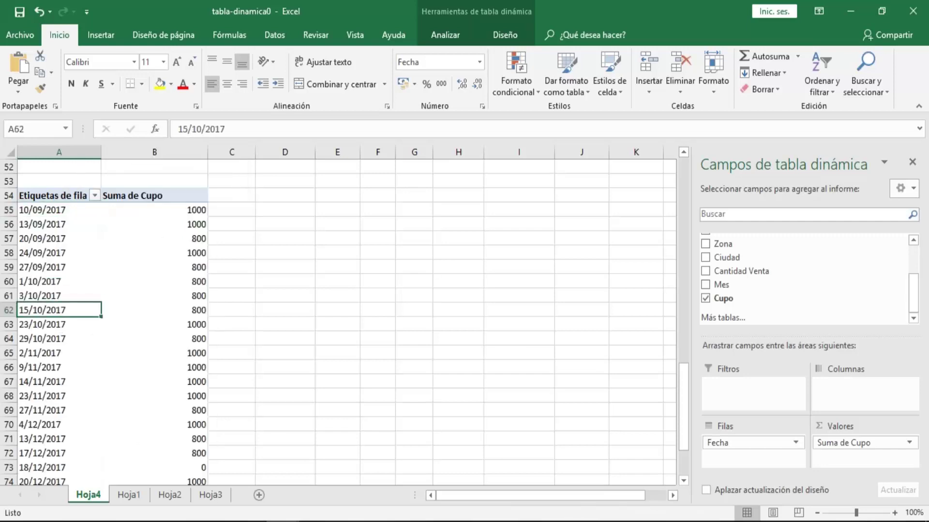
pyautogui.click(63, 269)
pyautogui.click(64, 240)
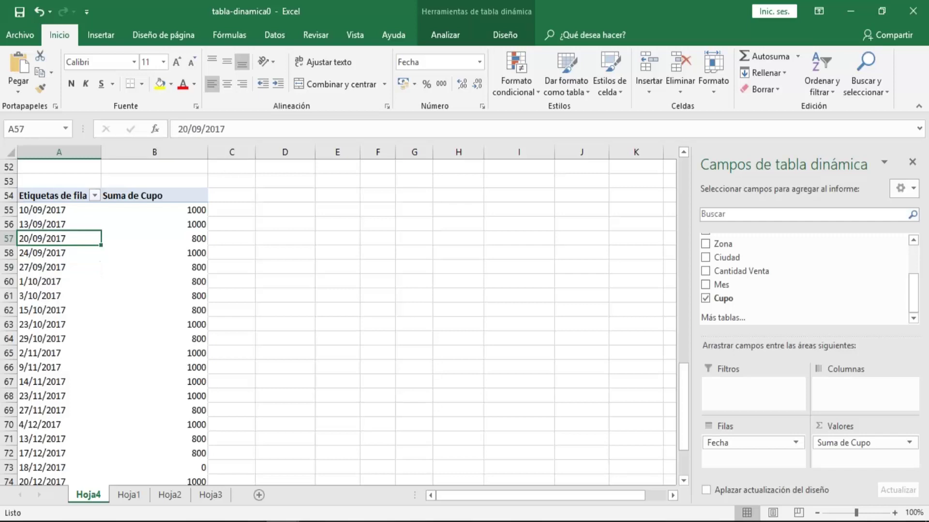
pyautogui.click(115, 310)
pyautogui.click(140, 268)
pyautogui.click(69, 228)
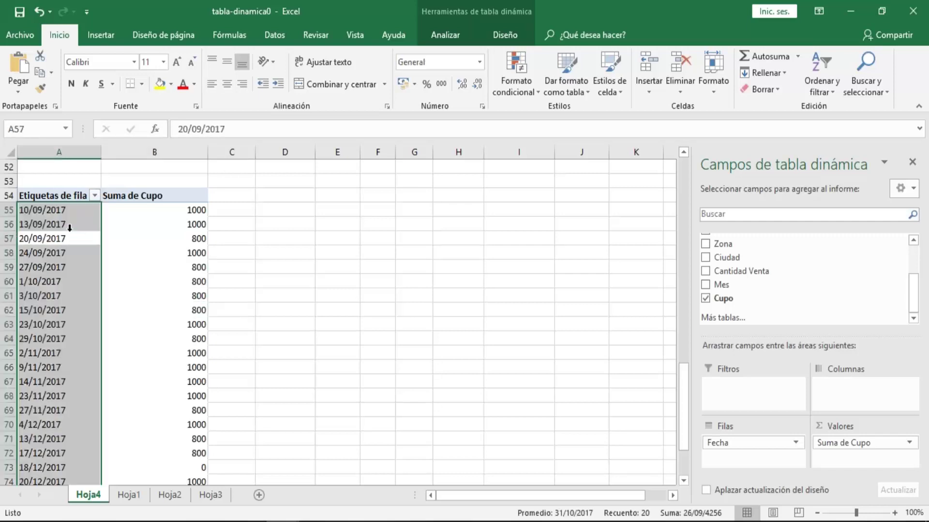
pyautogui.click(58, 226)
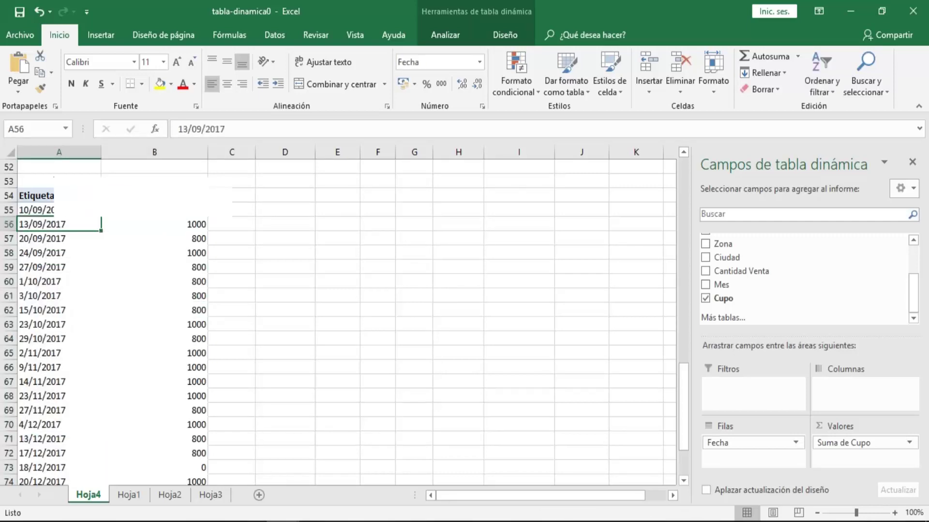
pyautogui.rightClick(56, 226)
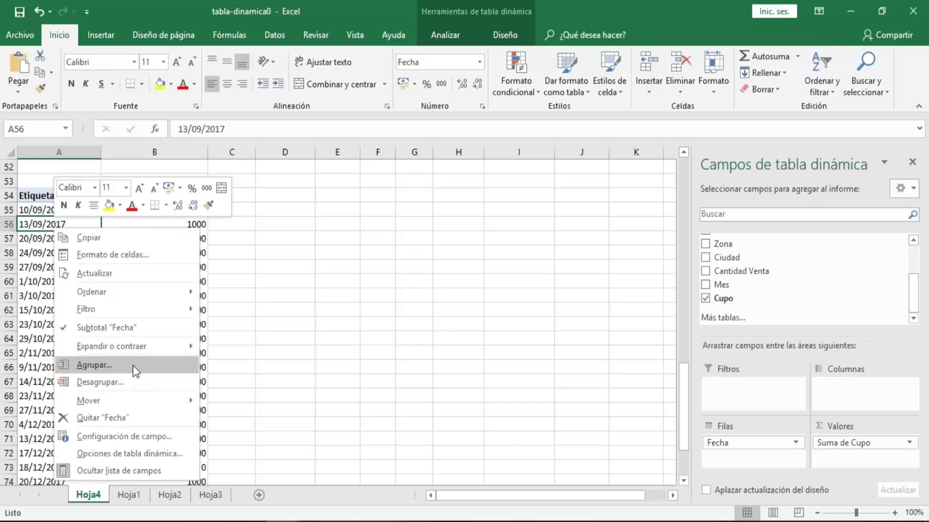
# Step: Regroup the dates by Trimestres only, with Meses deselected
pyautogui.click(134, 367)
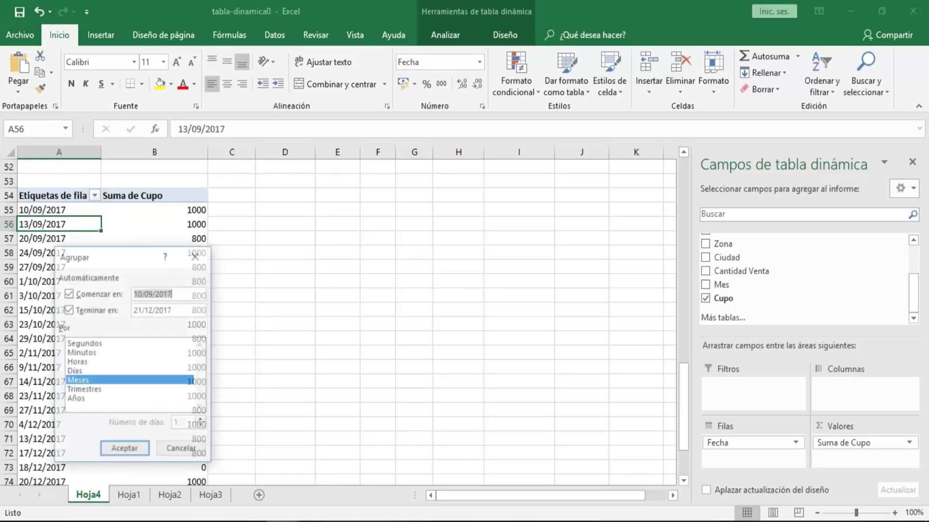
pyautogui.click(73, 389)
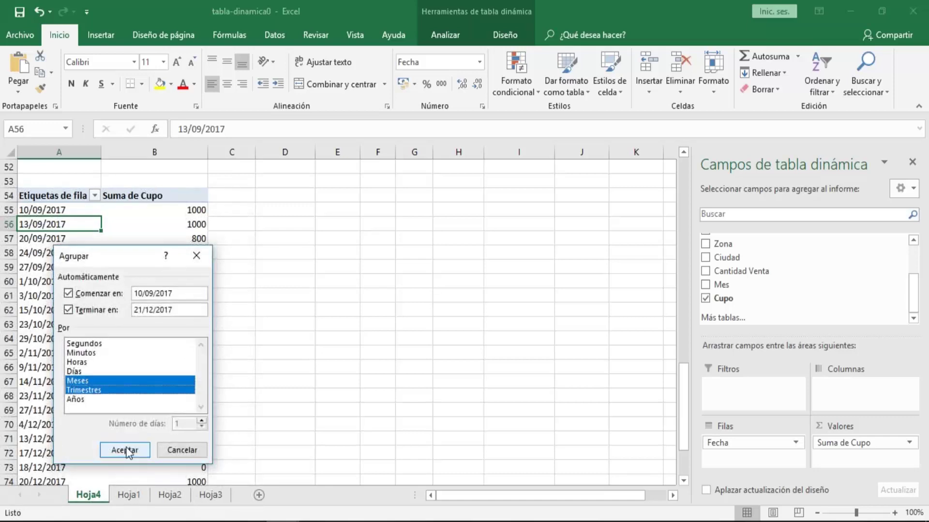
pyautogui.click(108, 382)
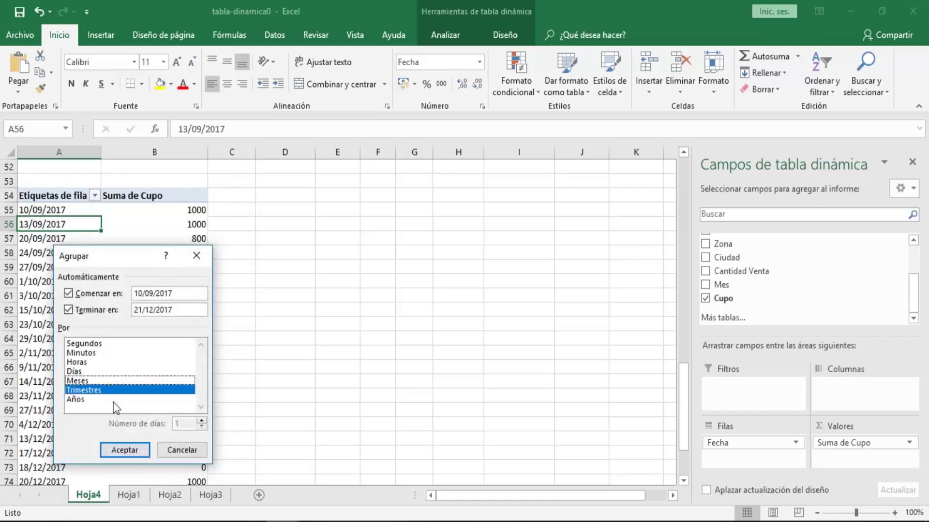
pyautogui.click(129, 455)
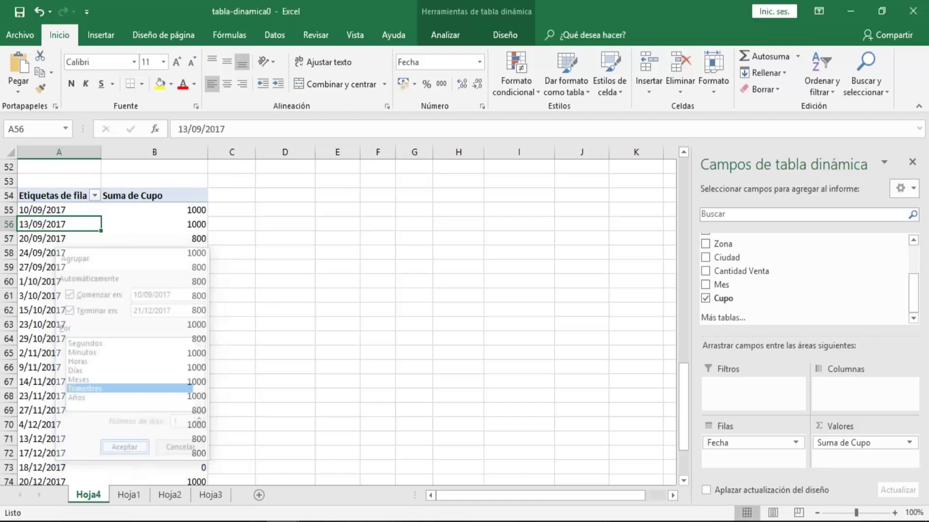
# Step: Check the quarter labels Trim.3 (4600) and Trim.4 (12600)
pyautogui.click(58, 212)
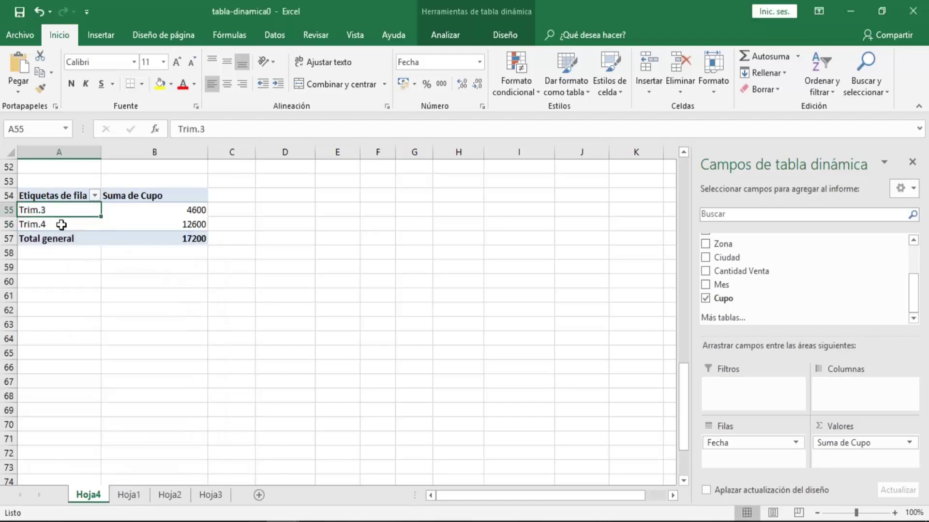
pyautogui.click(62, 224)
pyautogui.click(66, 211)
pyautogui.click(63, 224)
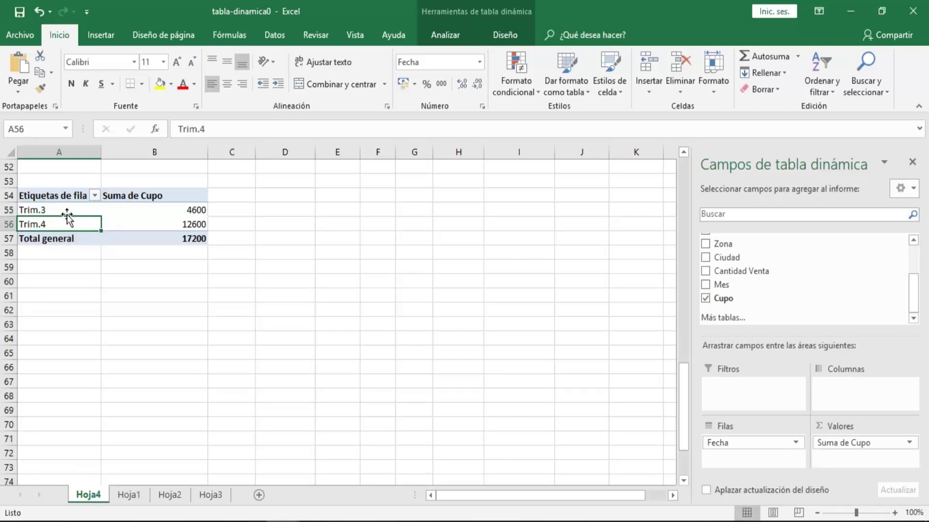
pyautogui.click(71, 209)
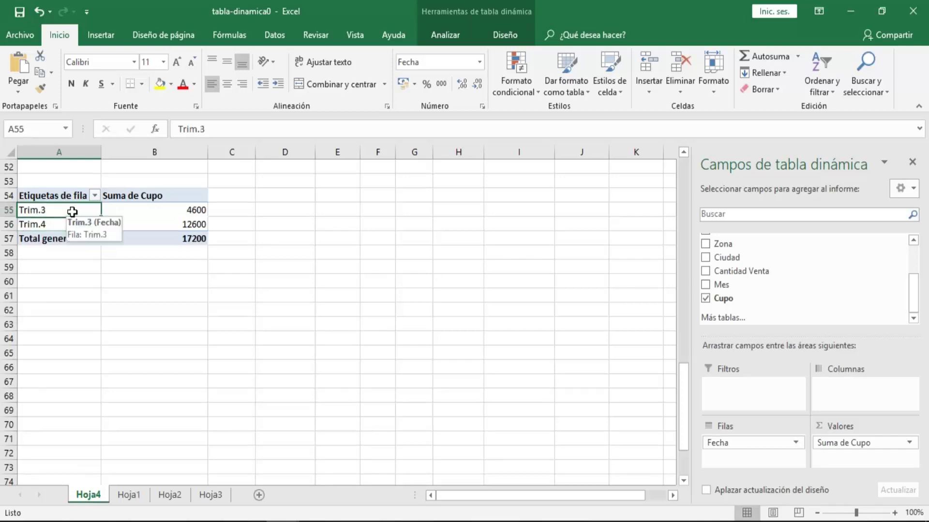
pyautogui.click(68, 224)
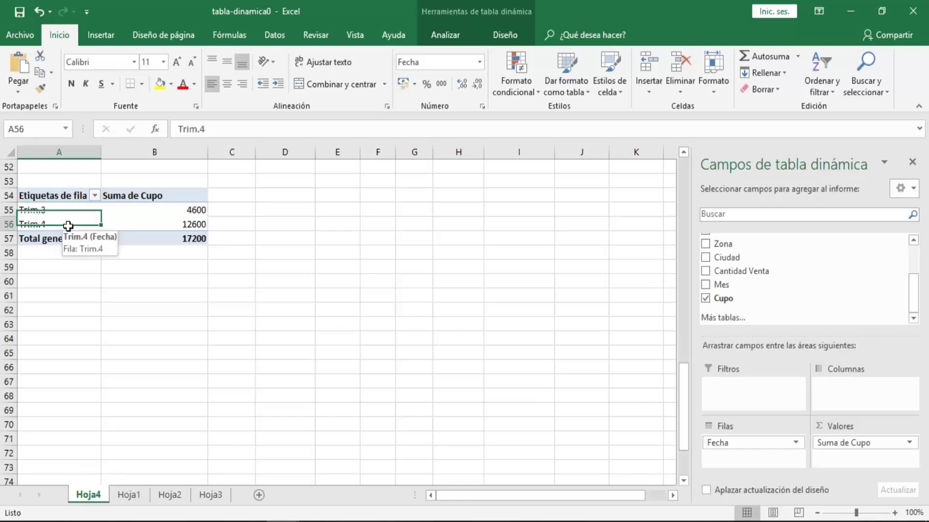
pyautogui.click(75, 210)
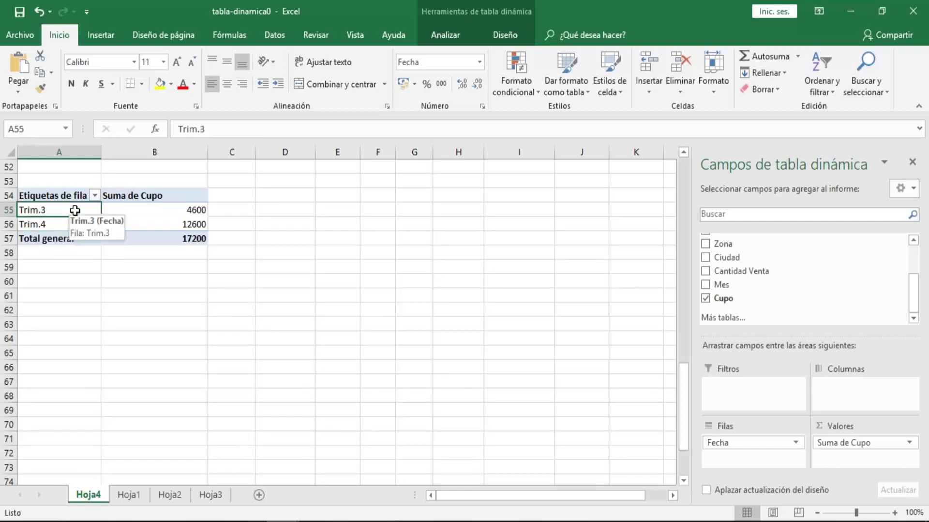
pyautogui.rightClick(75, 211)
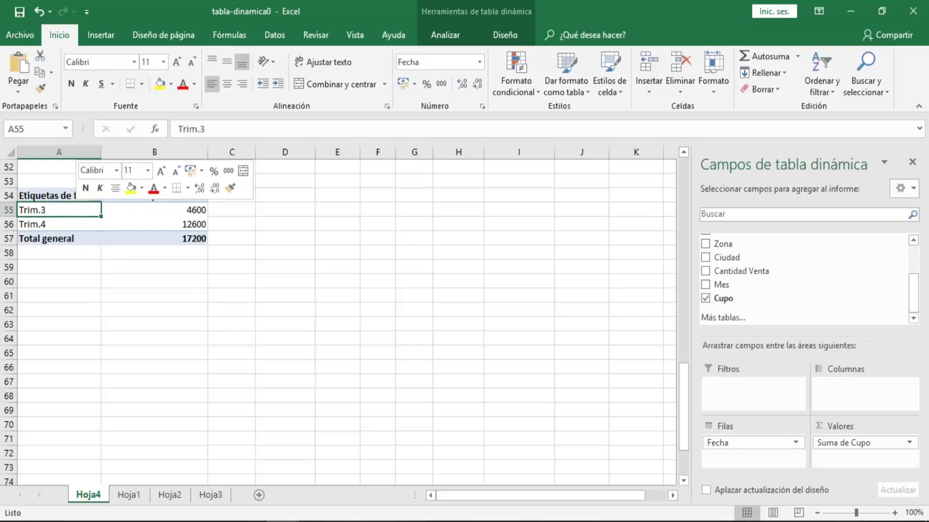
pyautogui.click(142, 365)
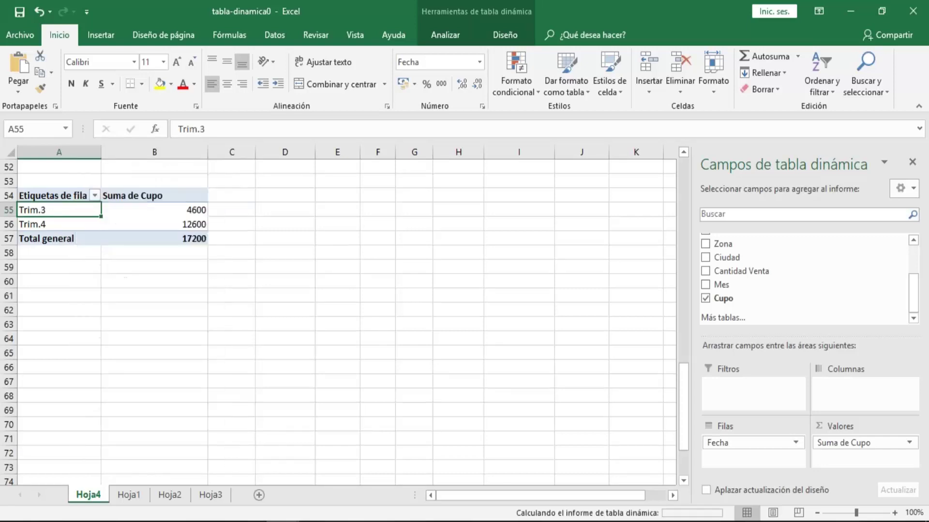
pyautogui.click(68, 325)
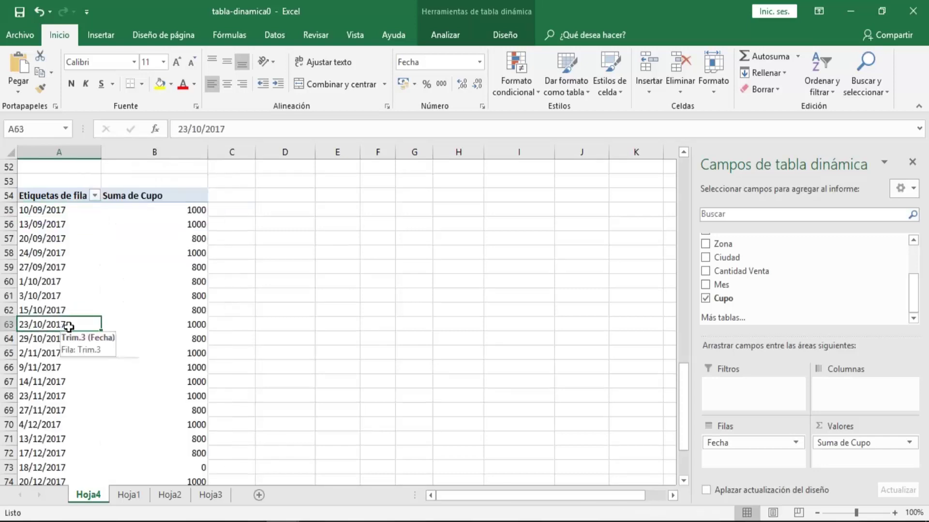
pyautogui.click(204, 310)
pyautogui.click(174, 255)
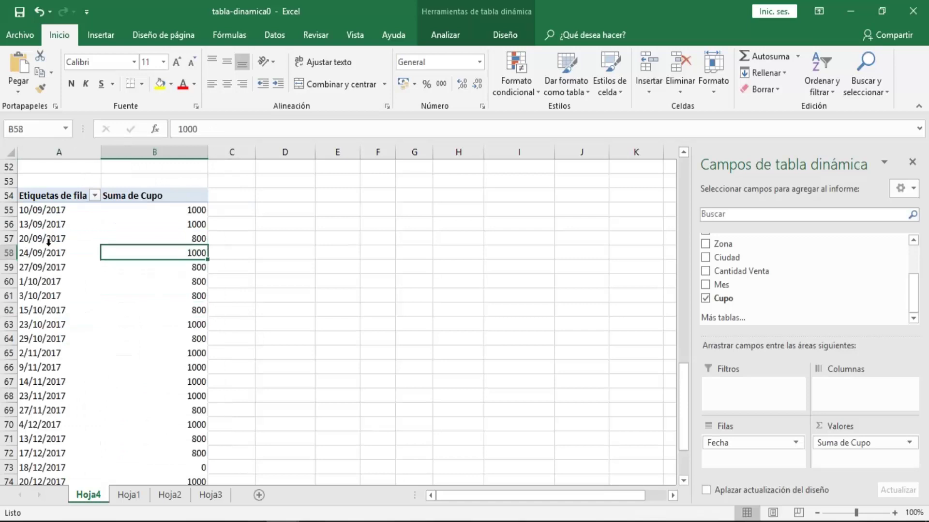
pyautogui.click(49, 241)
pyautogui.click(75, 295)
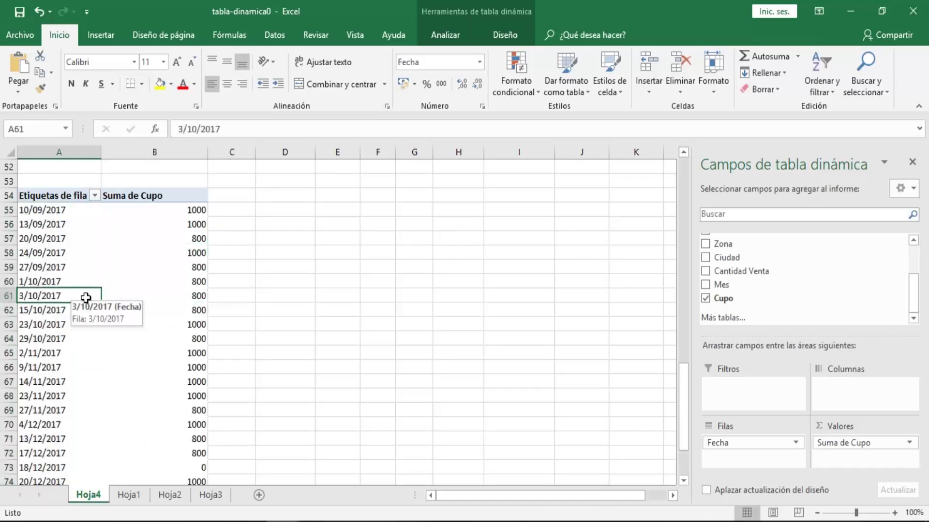
pyautogui.click(163, 301)
pyautogui.click(166, 251)
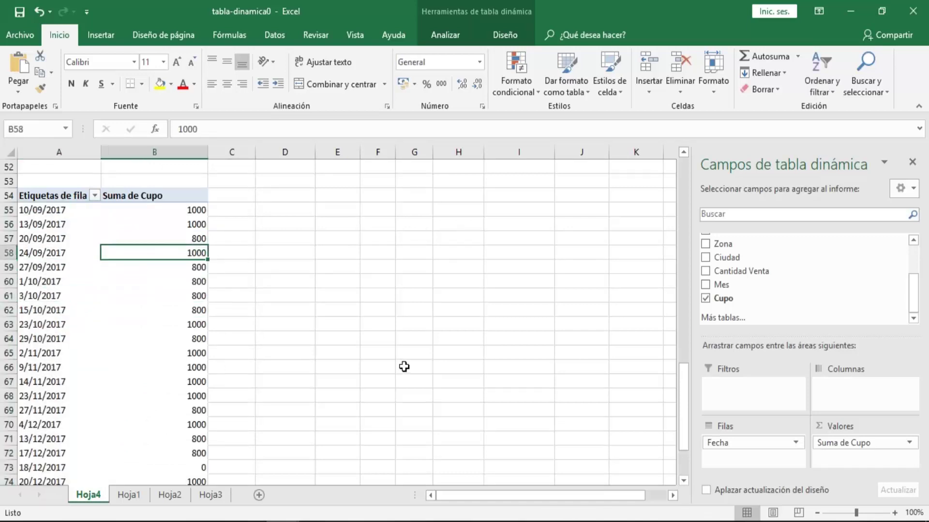
# Step: Replace Fecha with Código in Filas so Cupo is summed per code 1 to 20
pyautogui.click(731, 444)
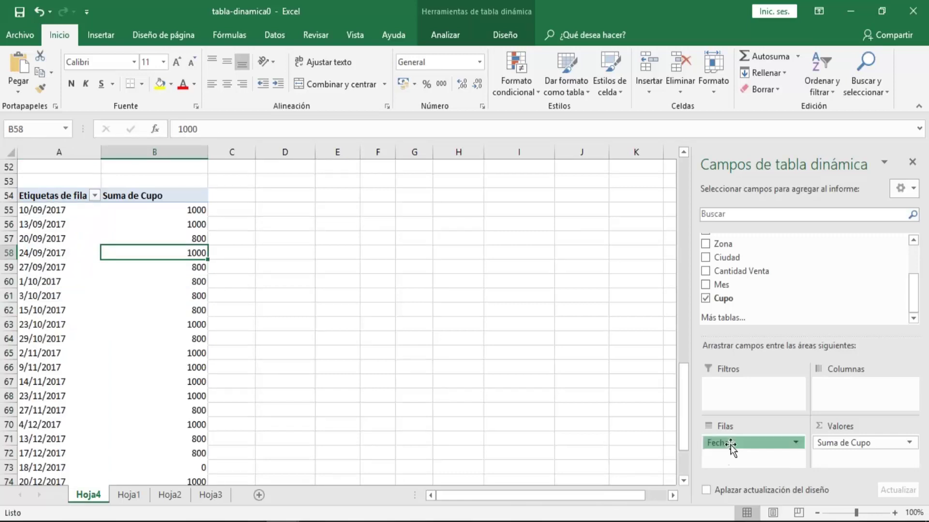
pyautogui.moveTo(731, 447); pyautogui.dragTo(747, 314)
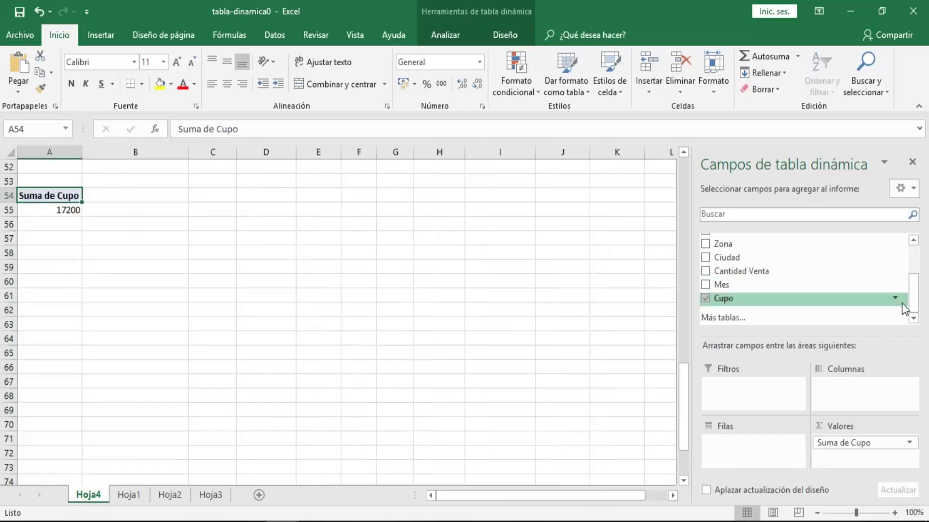
pyautogui.moveTo(912, 302); pyautogui.dragTo(912, 276)
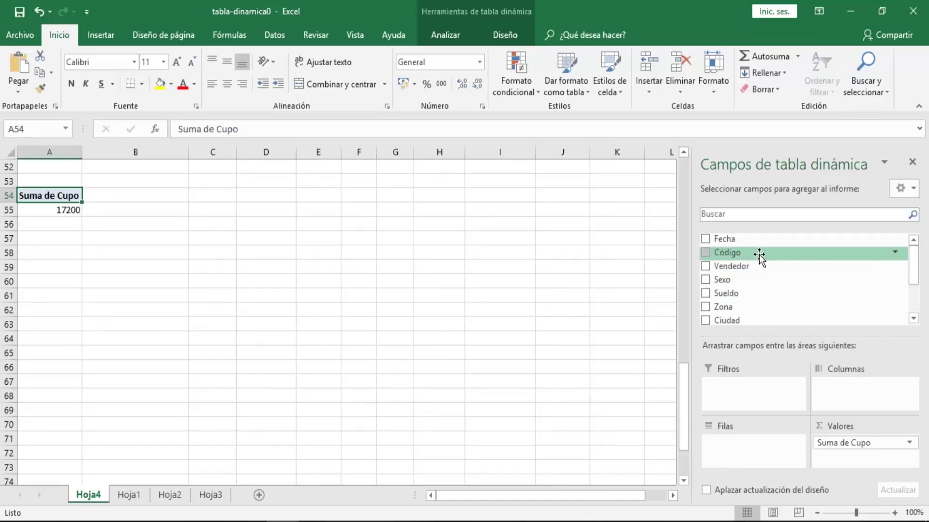
pyautogui.moveTo(759, 257); pyautogui.dragTo(752, 447)
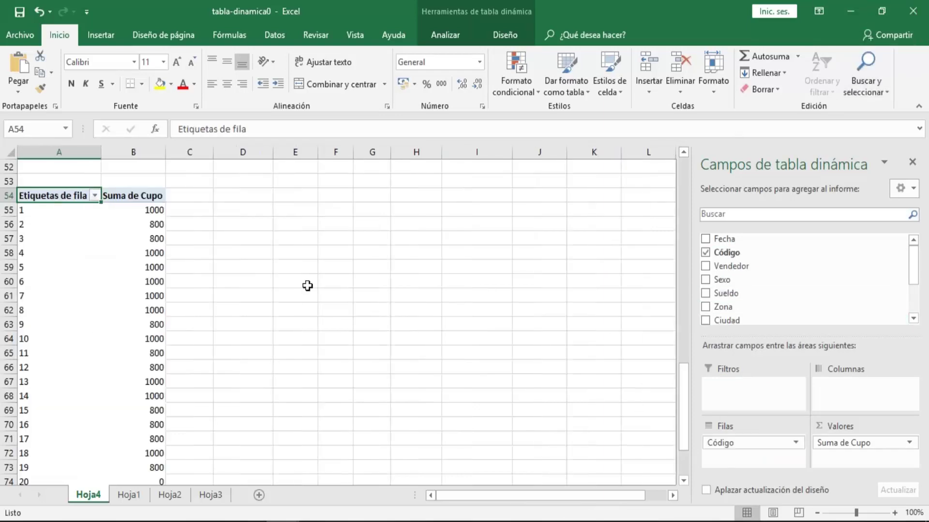
pyautogui.click(87, 266)
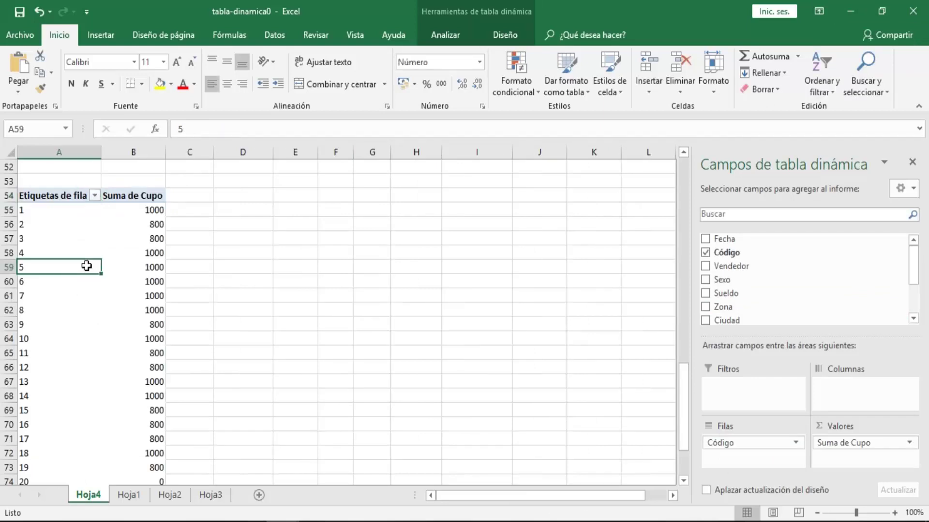
# Step: Group the pivot's Código row labels in steps of 5
pyautogui.rightClick(86, 266)
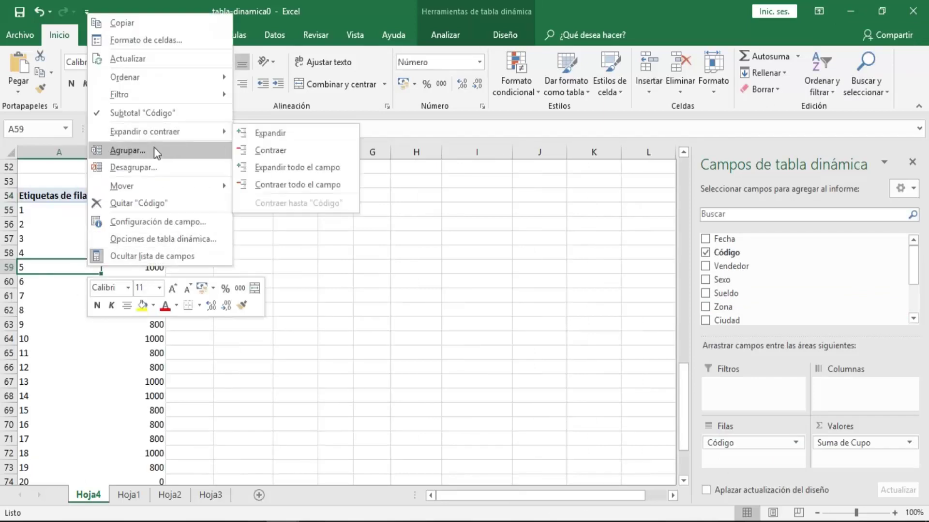
pyautogui.click(154, 150)
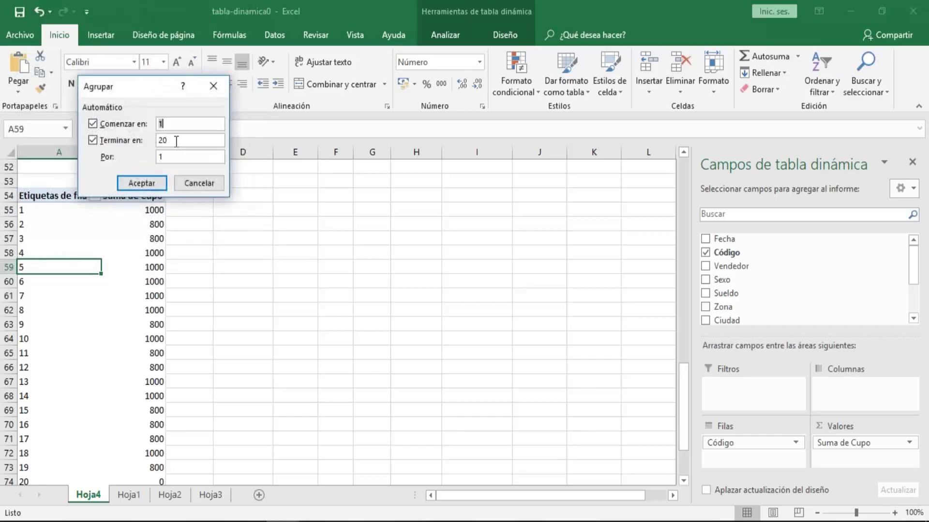
pyautogui.click(176, 158)
pyautogui.click(142, 182)
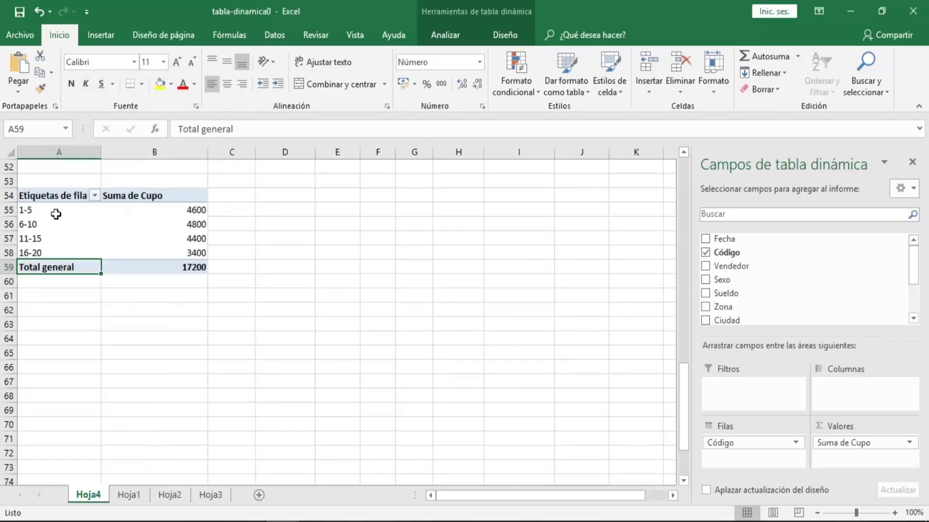
# Step: Review the 1-5, 6-10 and 11-15 group labels and their Cupo totals
pyautogui.click(55, 214)
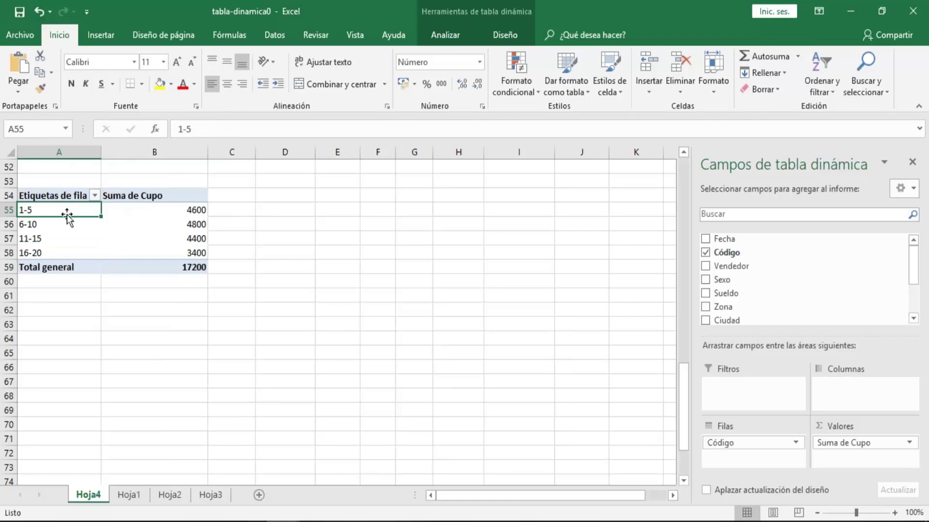
pyautogui.click(171, 208)
pyautogui.click(92, 224)
pyautogui.click(145, 225)
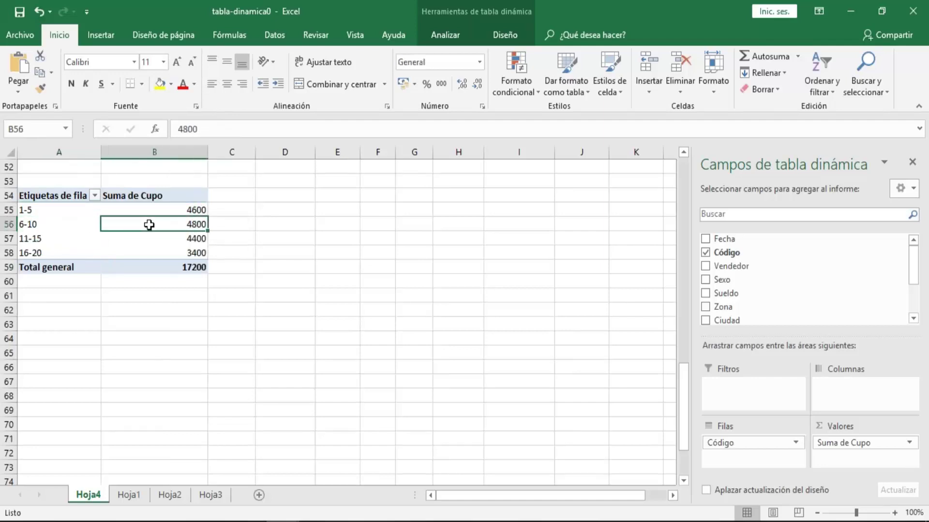
pyautogui.moveTo(191, 207); pyautogui.dragTo(192, 249)
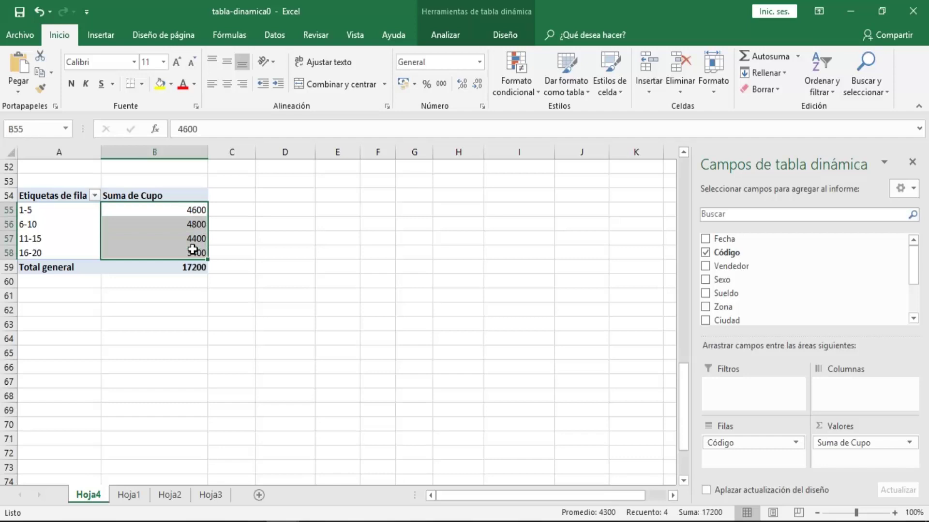
pyautogui.click(169, 238)
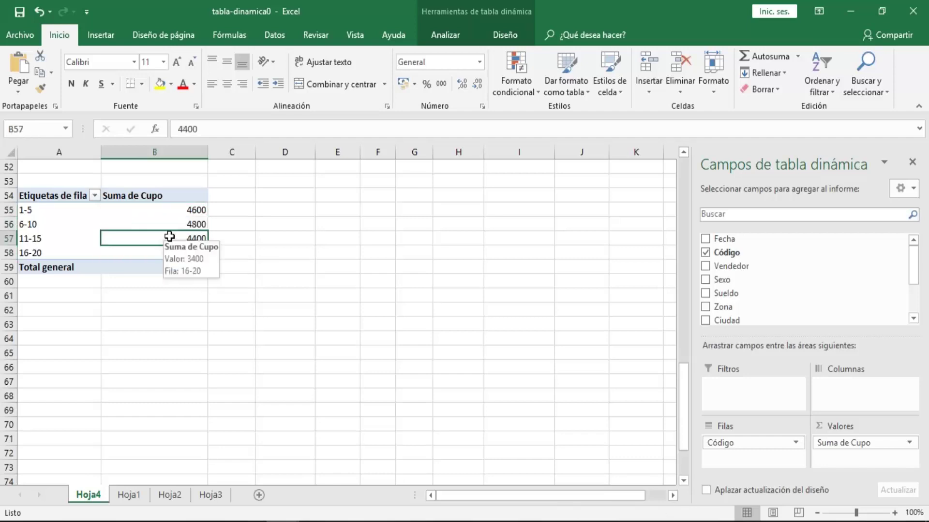
pyautogui.click(45, 226)
pyautogui.click(174, 238)
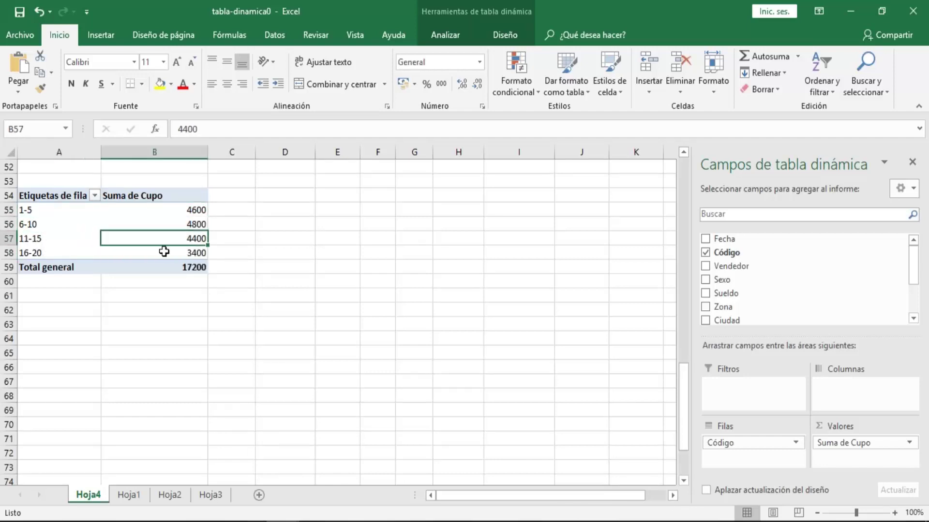
# Step: Confirm the 16-20 total of 3400 and 11-15 total of 4400 against the PowerPoint slide
pyautogui.click(159, 249)
pyautogui.click(55, 210)
pyautogui.click(54, 224)
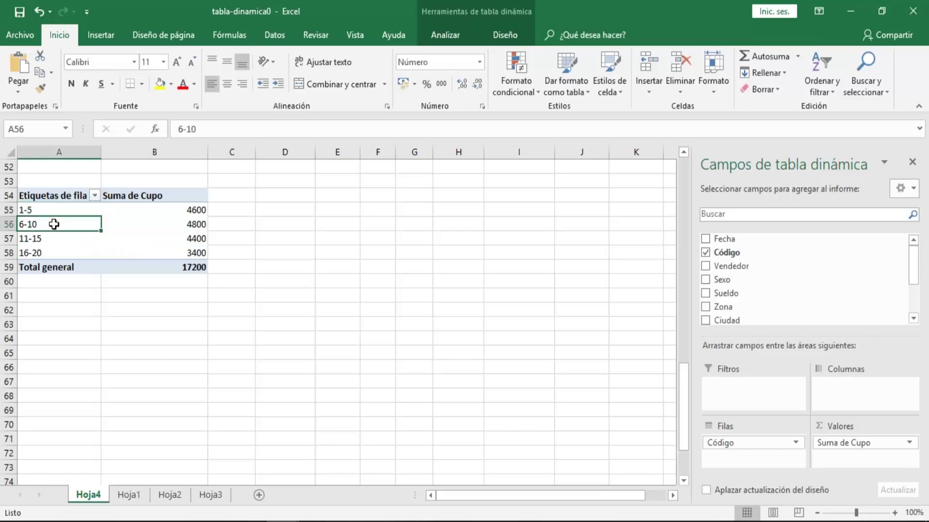
pyautogui.press('Right')
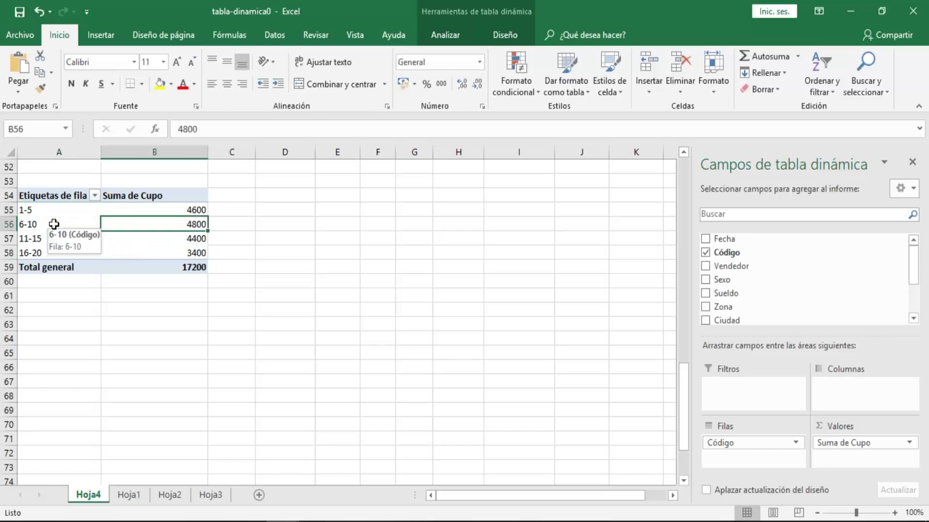
pyautogui.click(151, 249)
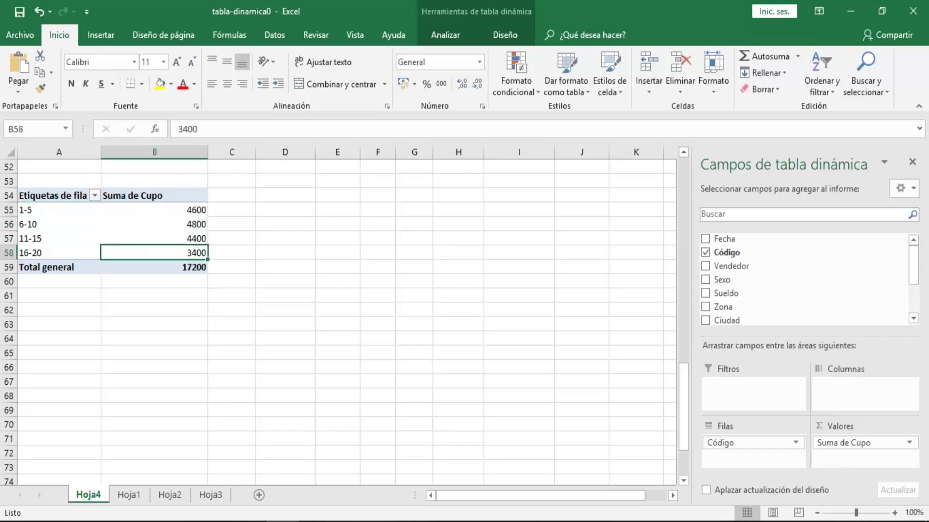
pyautogui.click(149, 236)
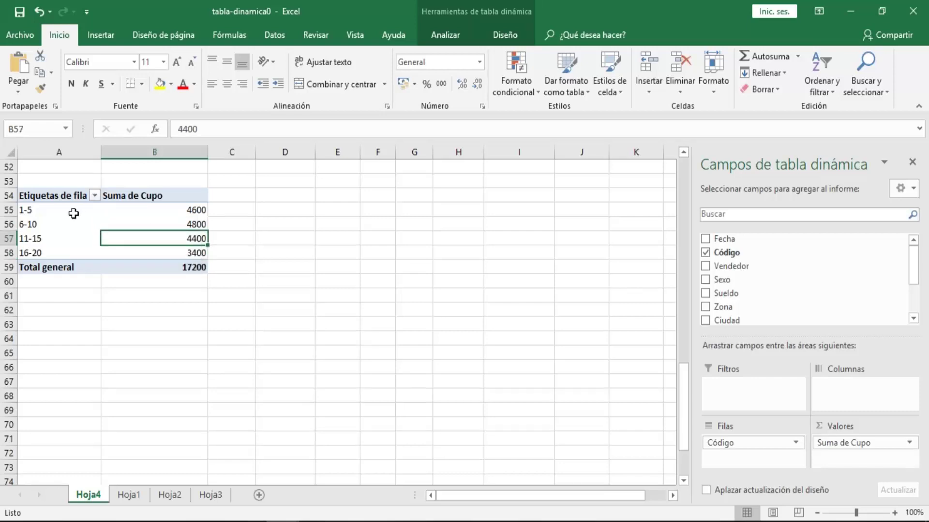
pyautogui.hotkey('alt', 'Tab')
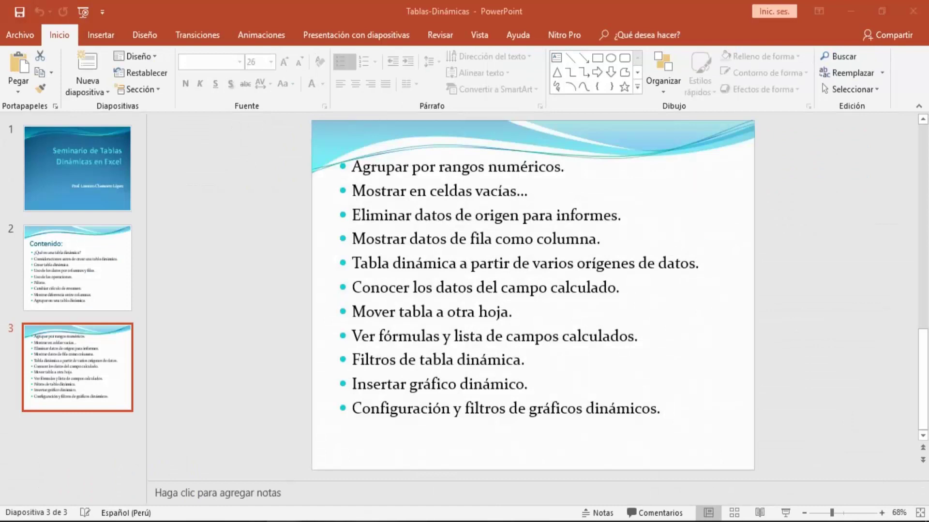
pyautogui.click(199, 370)
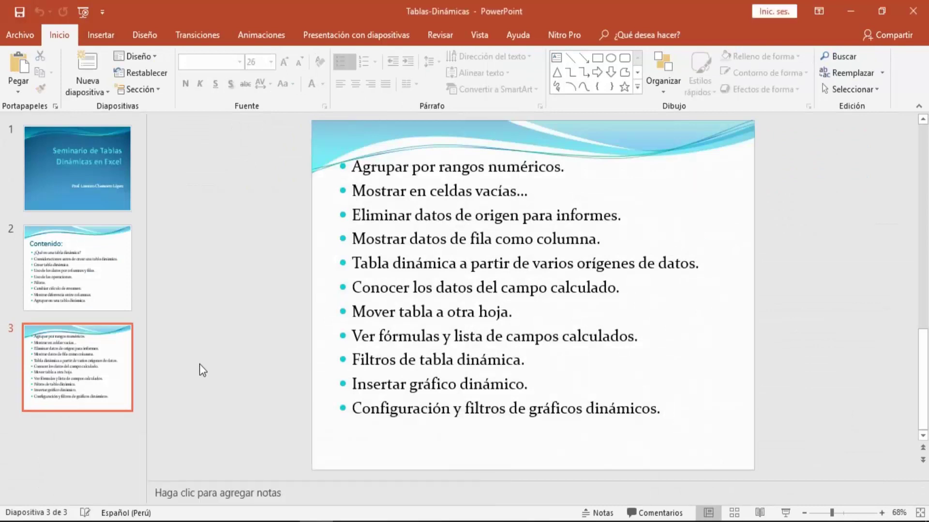
pyautogui.hotkey('alt', 'Tab')
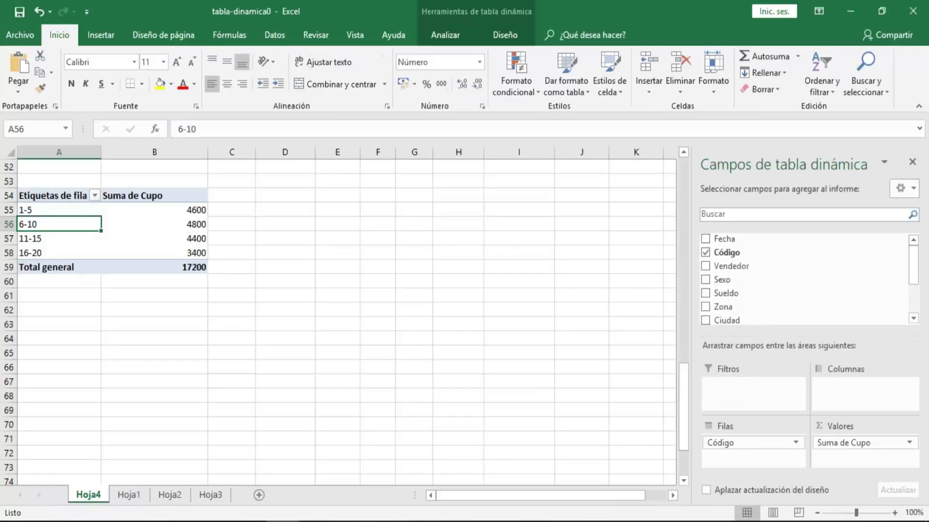
pyautogui.click(87, 242)
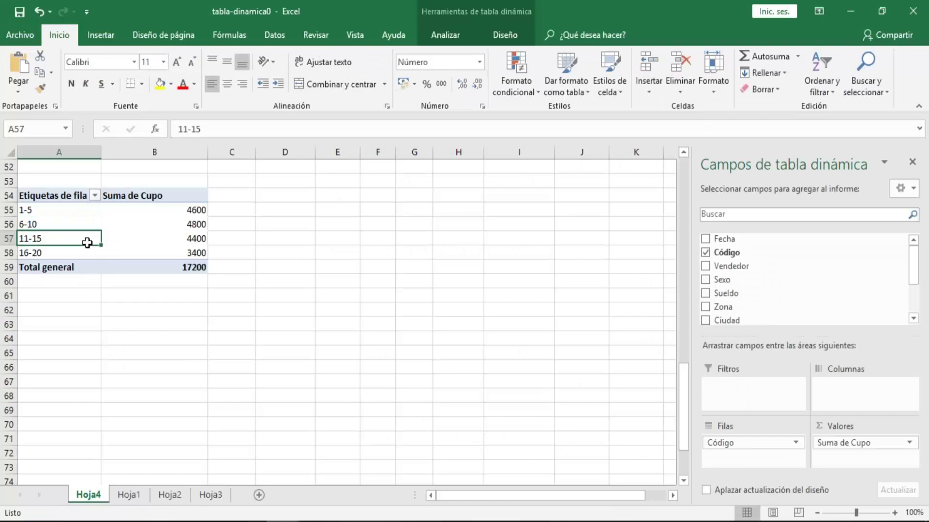
pyautogui.click(50, 218)
pyautogui.click(140, 226)
pyautogui.click(72, 226)
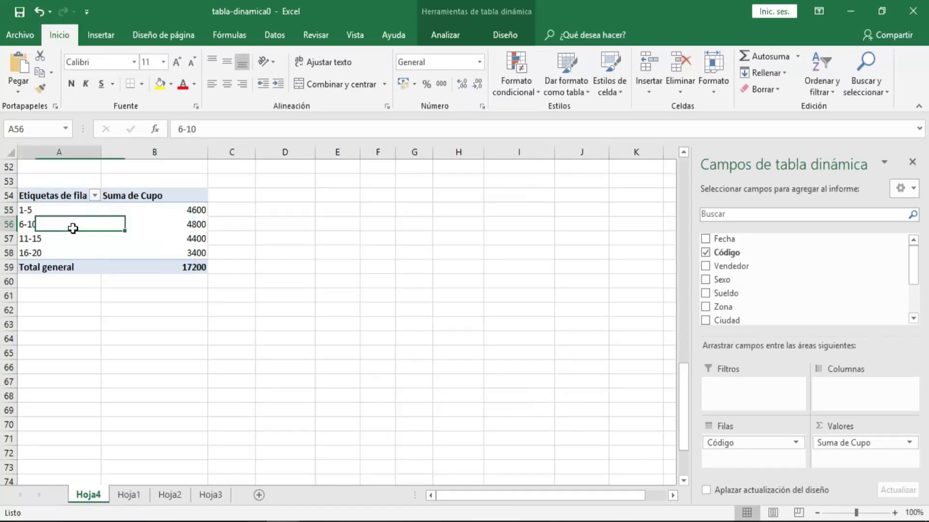
pyautogui.click(129, 223)
pyautogui.click(45, 224)
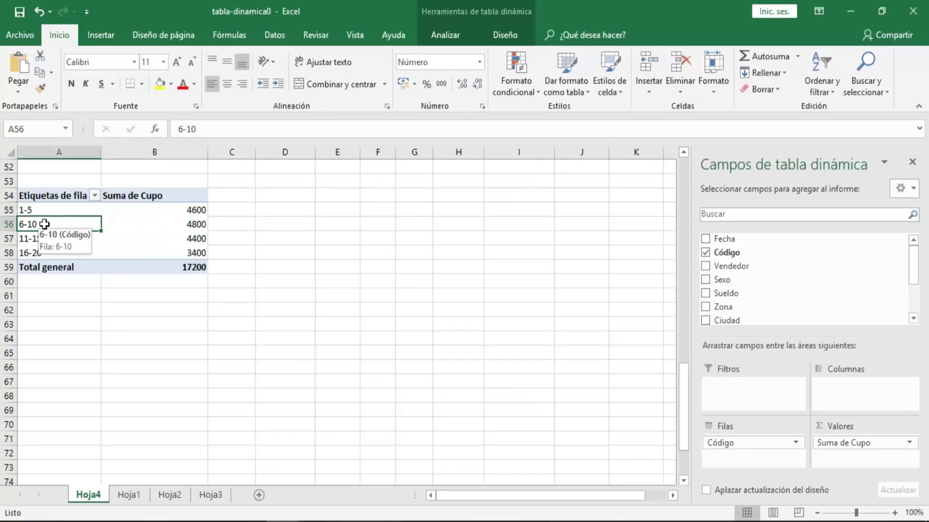
pyautogui.rightClick(44, 224)
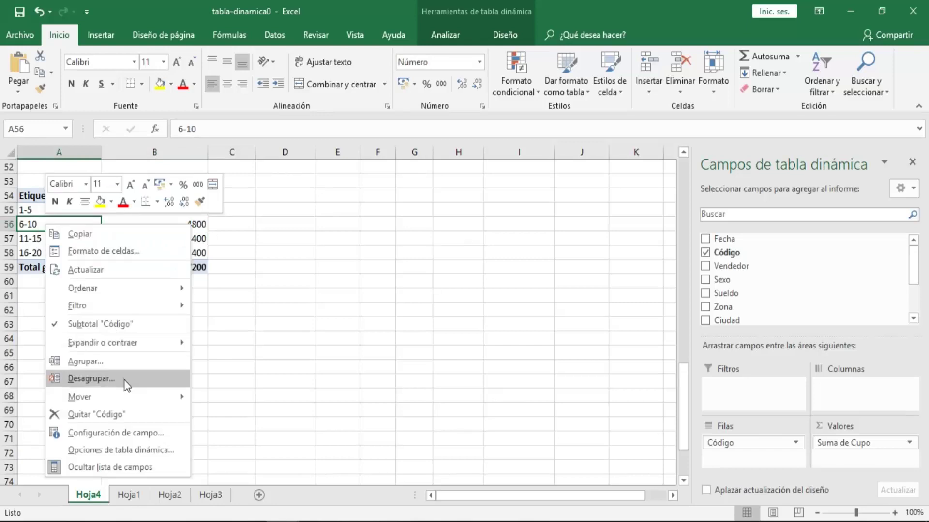
pyautogui.click(127, 376)
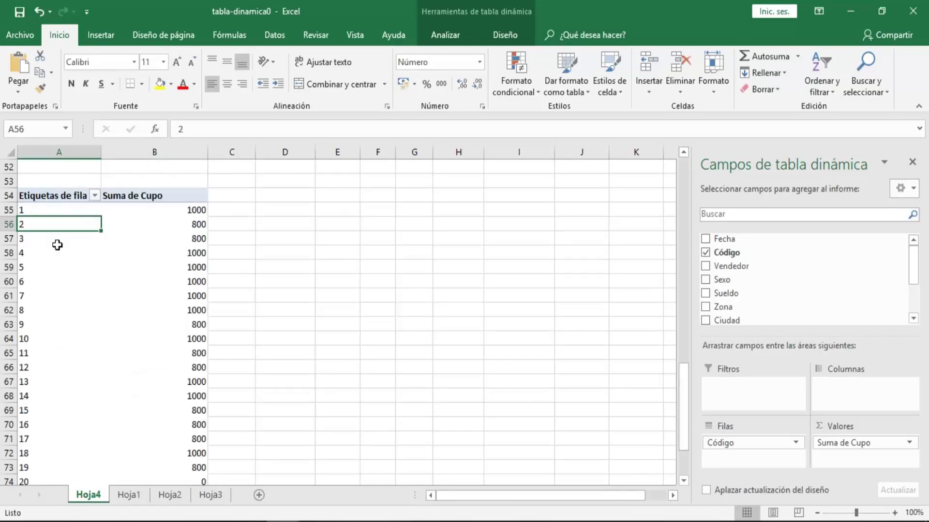
pyautogui.click(151, 235)
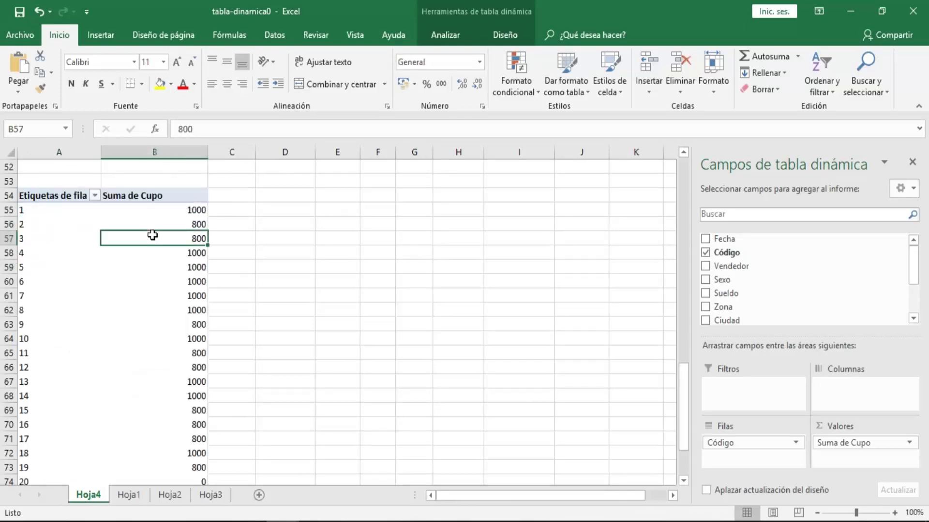
pyautogui.click(50, 210)
pyautogui.press('Down')
pyautogui.press('Down')
pyautogui.press('Down')
pyautogui.click(72, 251)
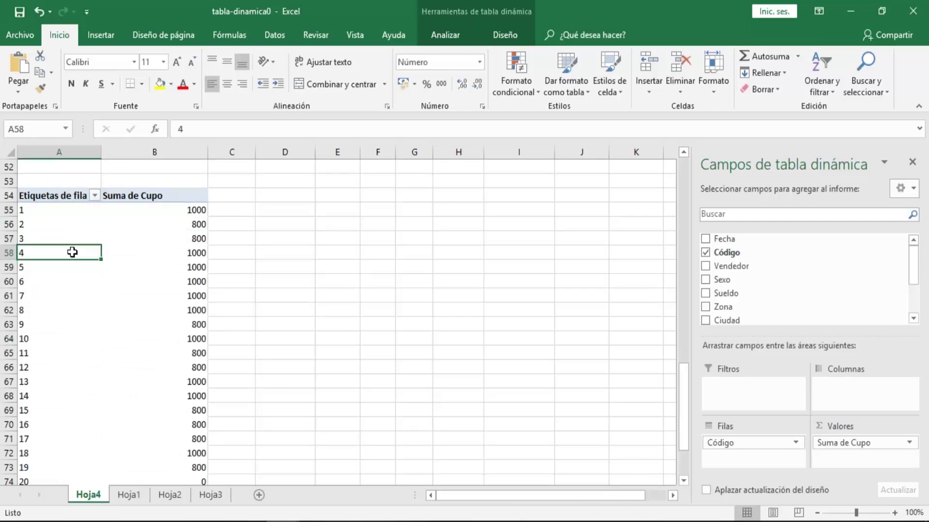
pyautogui.click(56, 356)
pyautogui.click(70, 241)
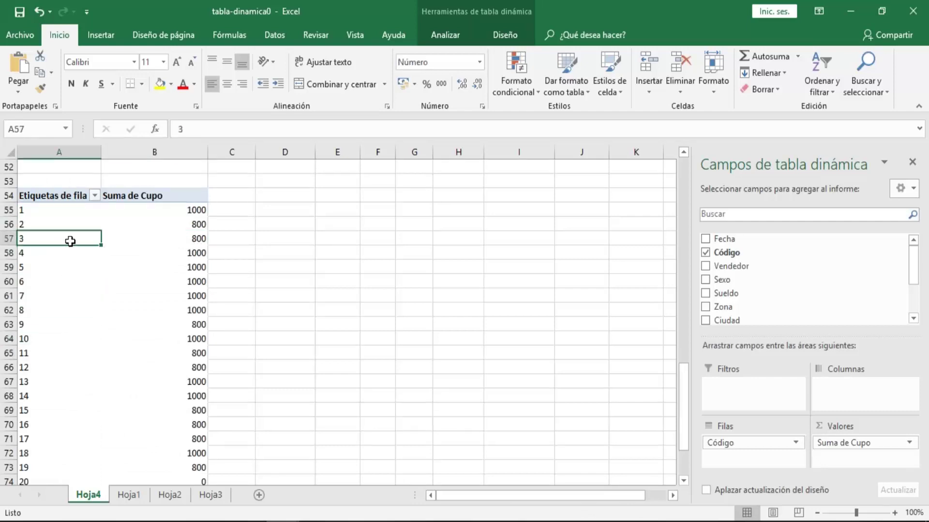
pyautogui.rightClick(70, 241)
pyautogui.press('Escape')
pyautogui.click(33, 213)
pyautogui.press('Up')
pyautogui.press('Up')
pyautogui.press('Up')
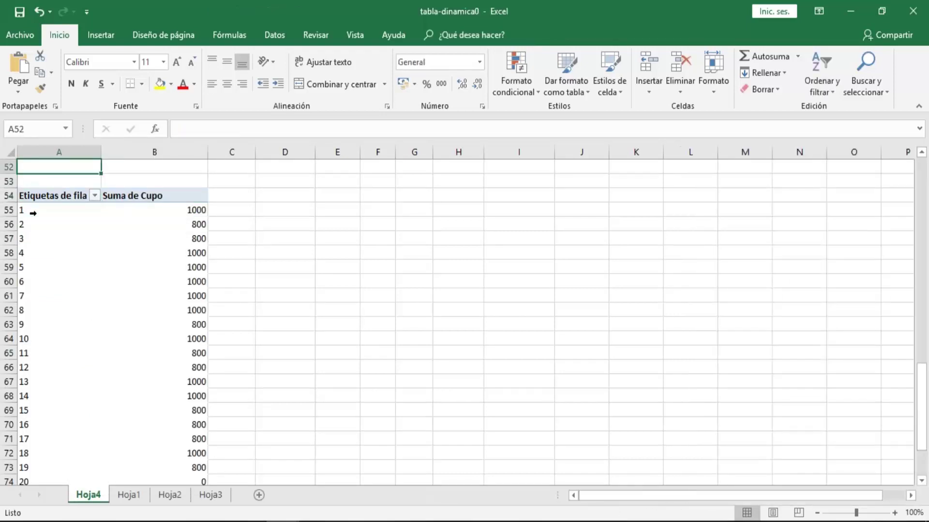
pyautogui.press('Up')
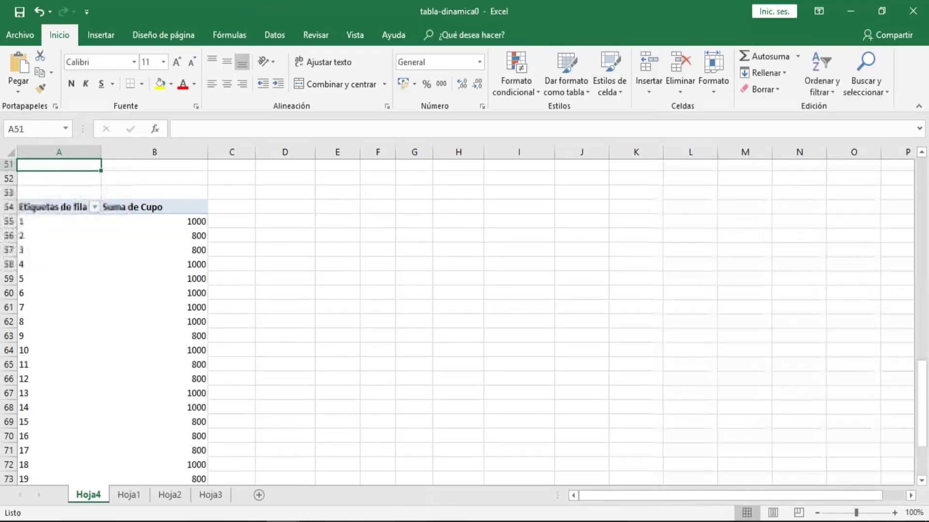
pyautogui.press('Up')
pyautogui.press('Up')
pyautogui.press('Up')
pyautogui.click(59, 338)
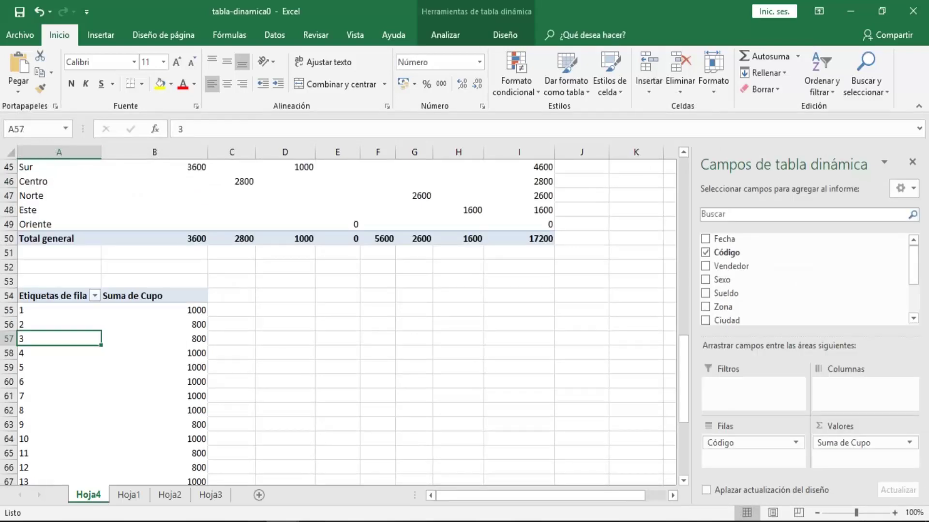
pyautogui.rightClick(51, 338)
# Step: Regroup the Código rows of the Cupo pivot in steps of 3
pyautogui.click(119, 217)
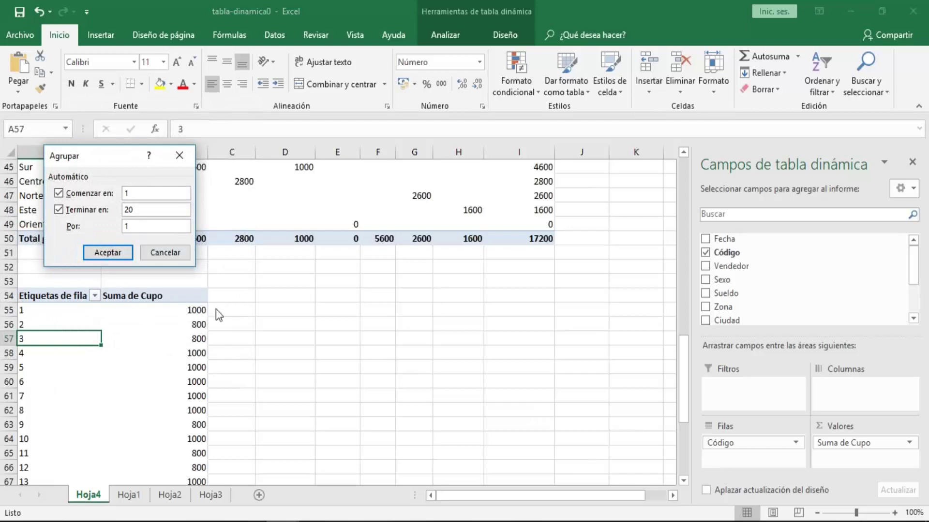
pyautogui.press('BackSpace')
pyautogui.write('3')
pyautogui.click(109, 251)
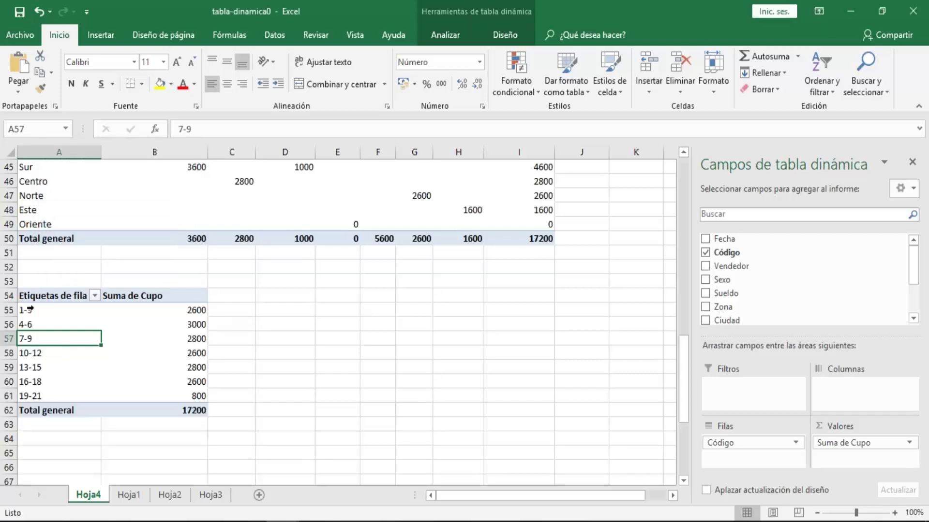
# Step: Review the 1-3 through 13-15 group labels and totals, then go to Hoja1
pyautogui.click(30, 310)
pyautogui.click(30, 324)
pyautogui.click(33, 338)
pyautogui.click(46, 353)
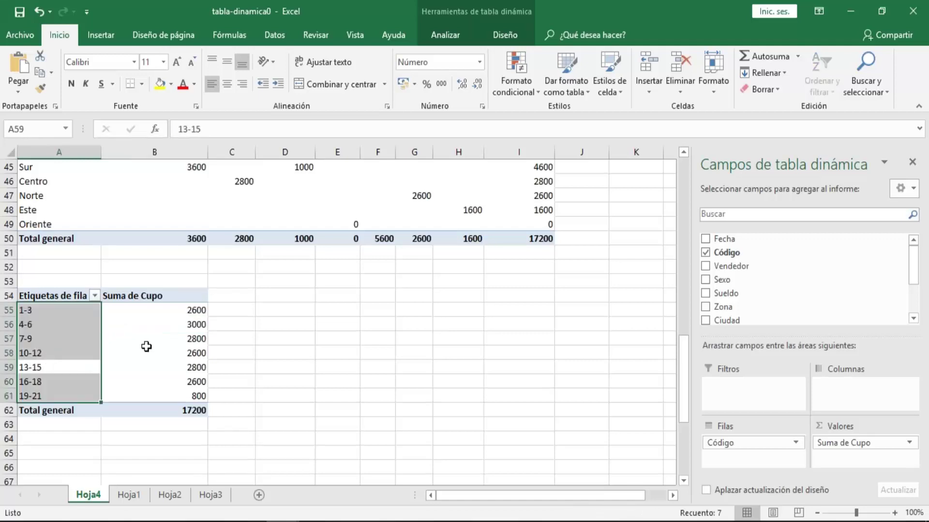
pyautogui.click(145, 353)
pyautogui.click(88, 328)
pyautogui.click(136, 339)
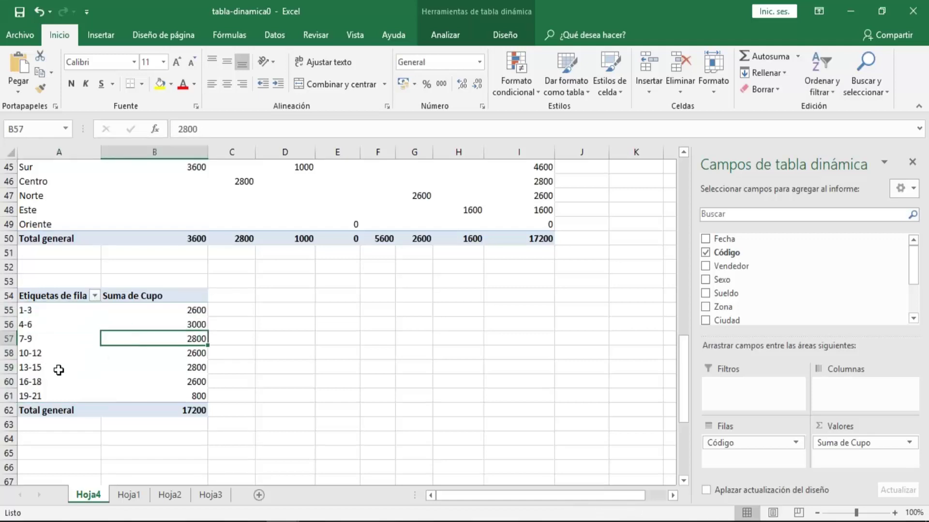
pyautogui.click(58, 370)
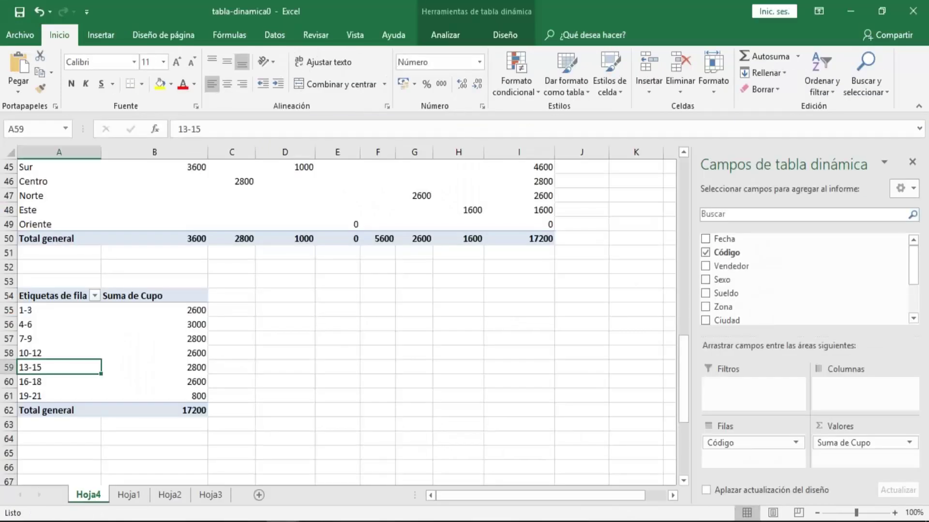
pyautogui.click(162, 372)
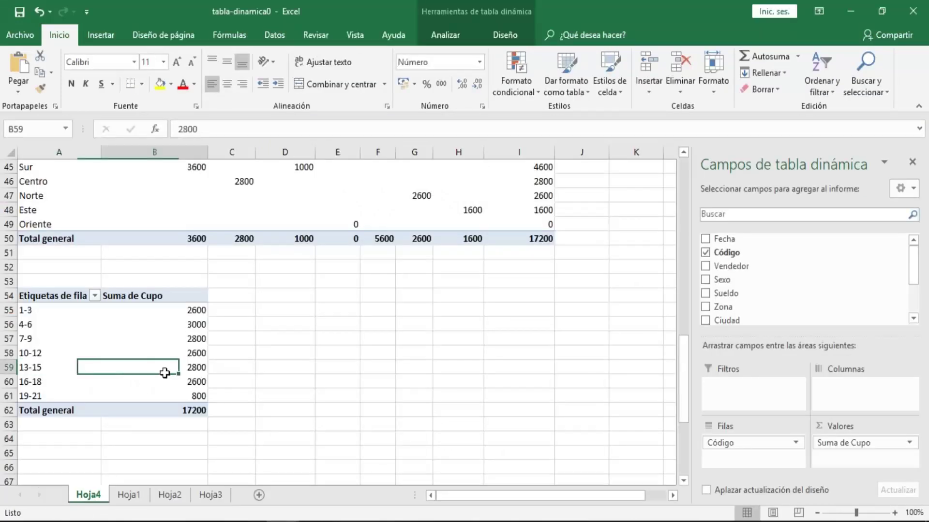
pyautogui.click(46, 341)
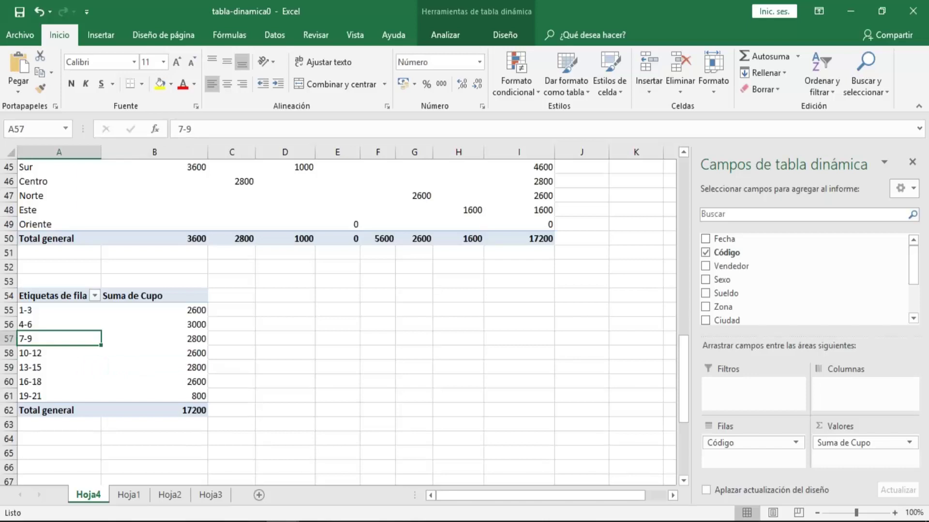
pyautogui.click(128, 495)
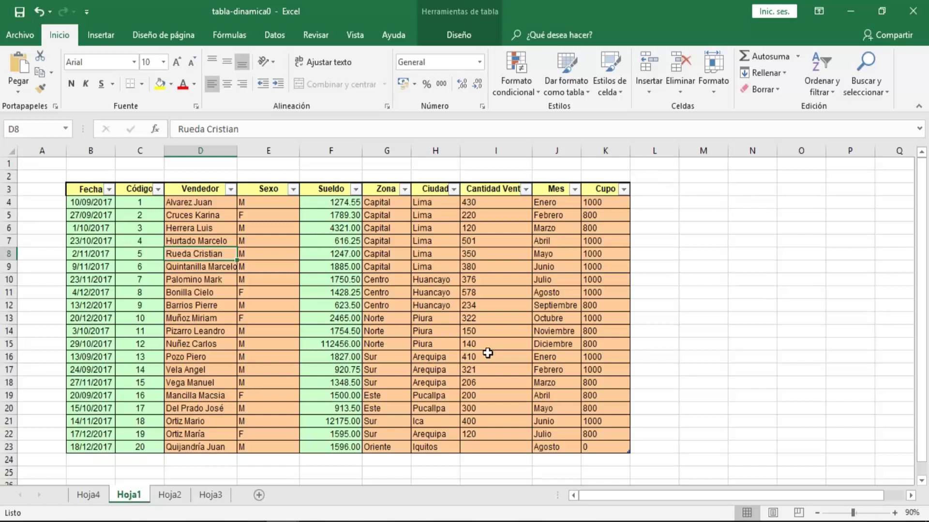
pyautogui.click(401, 329)
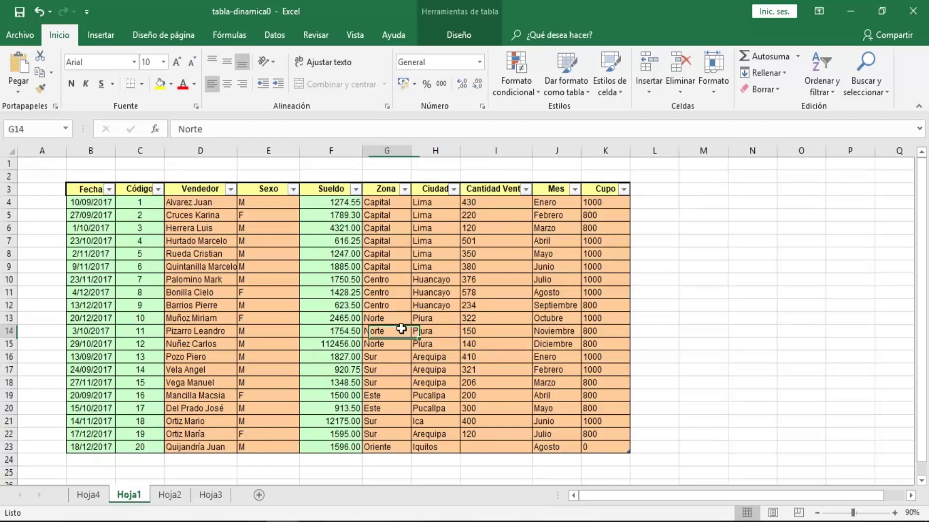
pyautogui.click(503, 448)
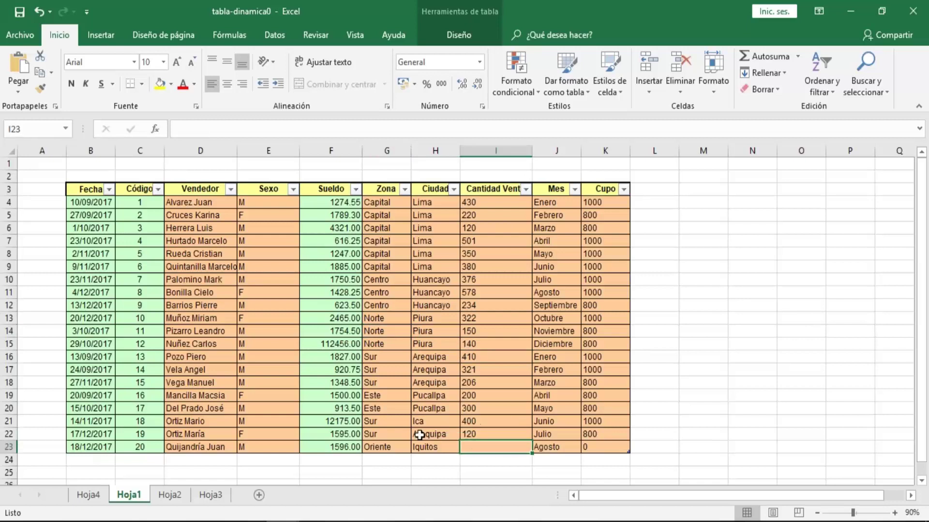
pyautogui.click(419, 435)
pyautogui.click(476, 448)
pyautogui.click(394, 291)
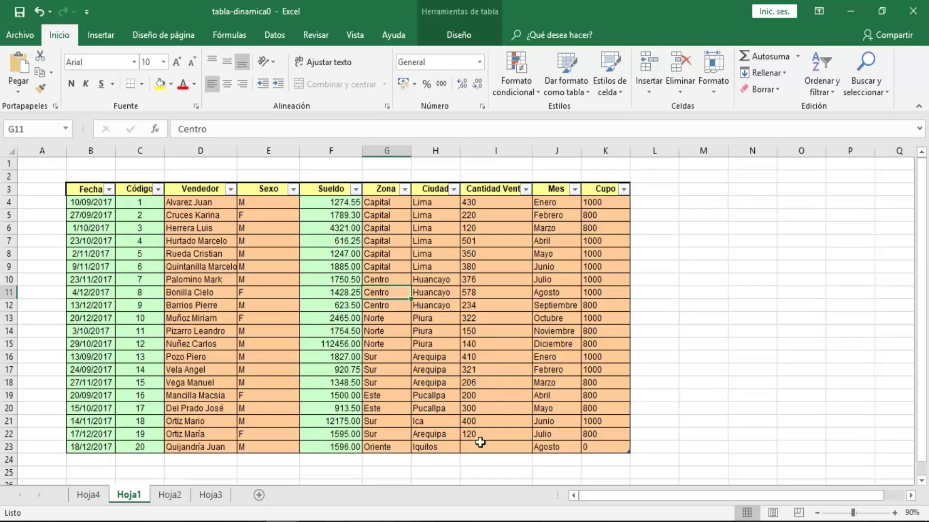
pyautogui.click(497, 447)
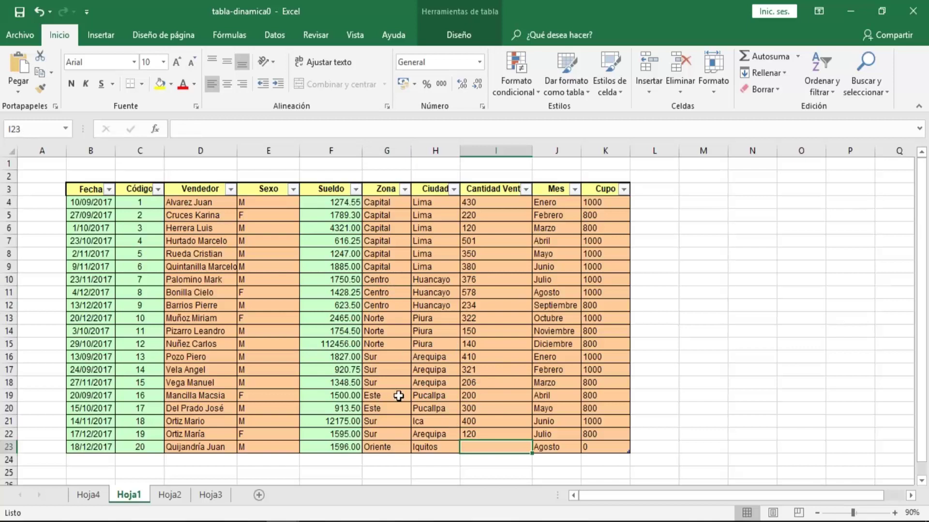
pyautogui.click(419, 448)
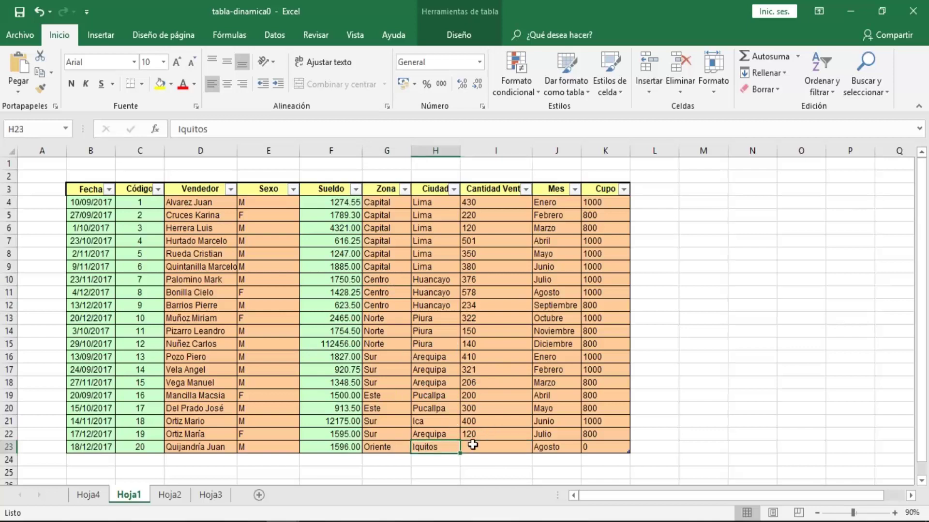
pyautogui.click(472, 445)
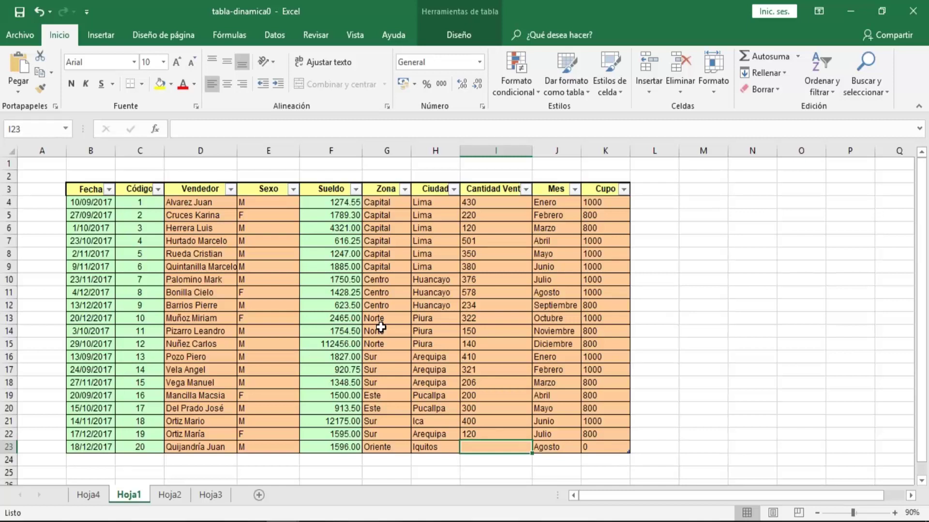
pyautogui.click(270, 281)
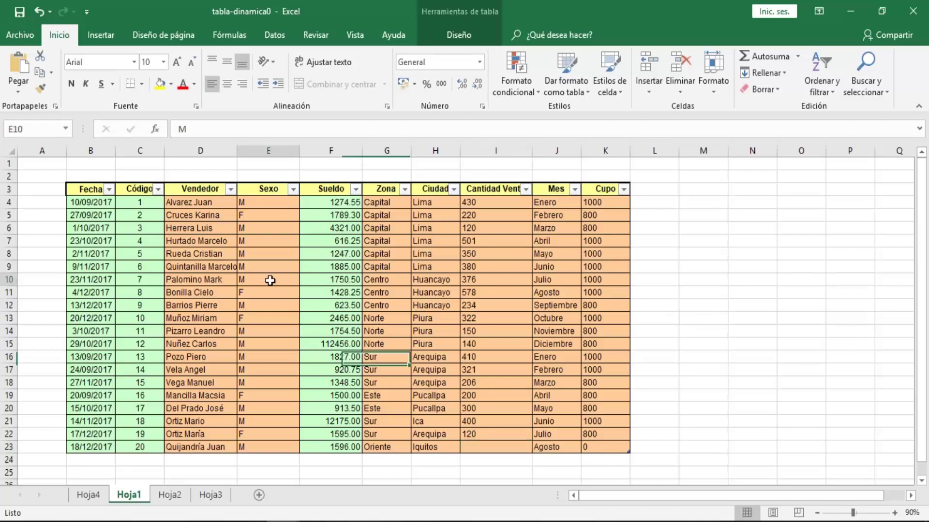
# Step: Insert a pivot table from Tabla1 on the existing sheet Hoja4 at cell A68
pyautogui.click(103, 37)
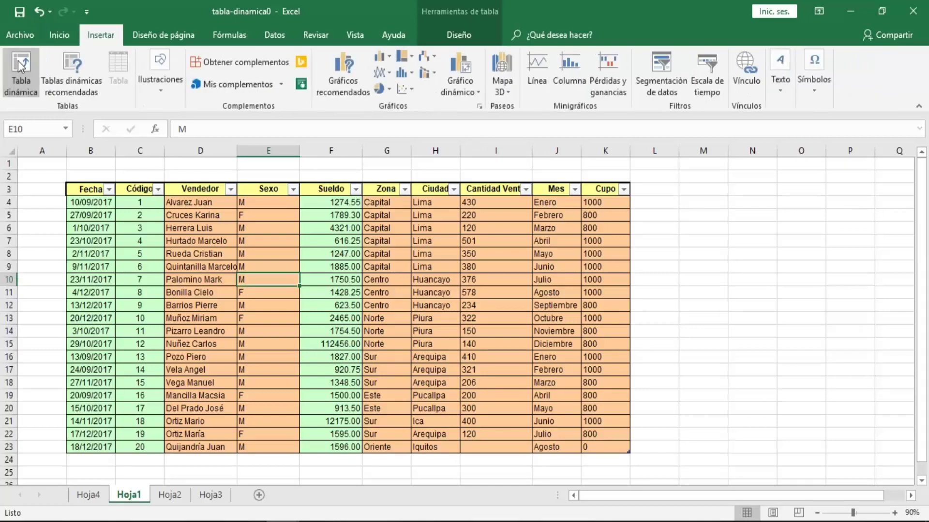
pyautogui.click(21, 65)
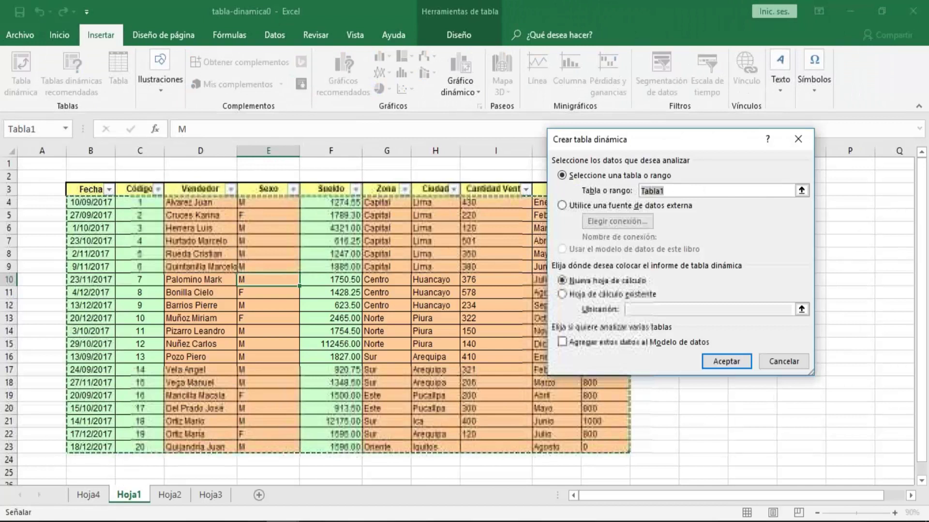
pyautogui.click(562, 294)
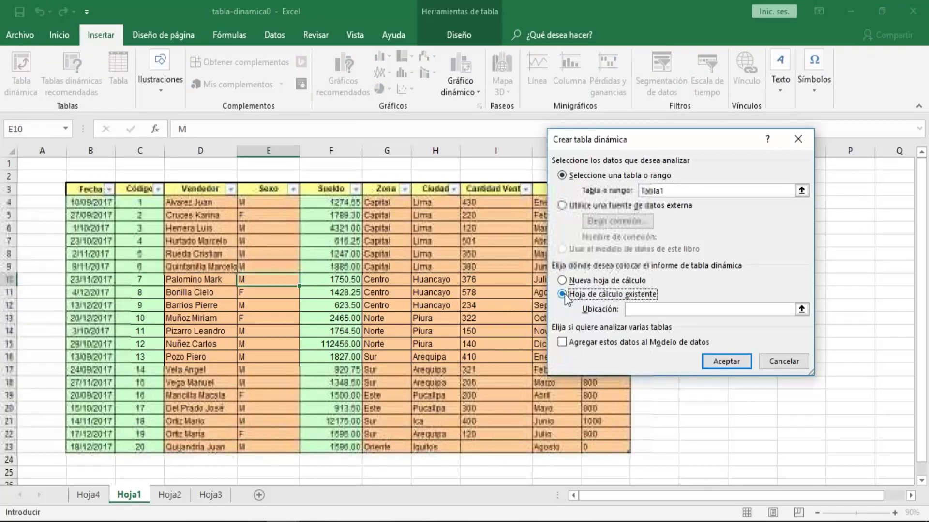
pyautogui.click(99, 497)
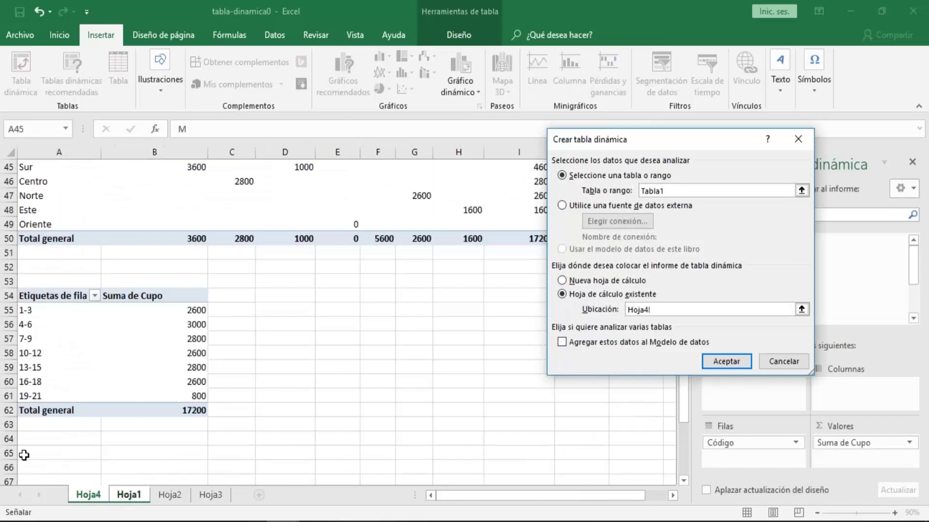
pyautogui.click(24, 457)
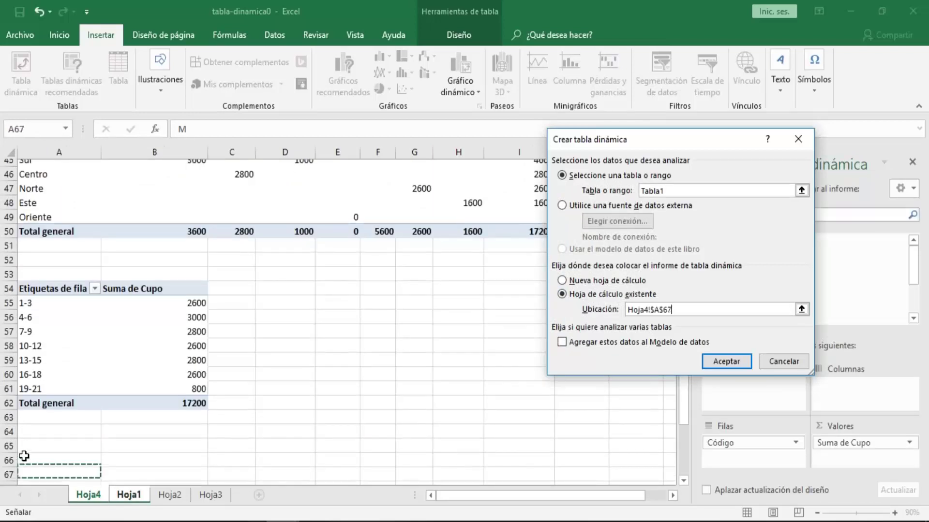
pyautogui.moveTo(24, 456); pyautogui.dragTo(24, 410)
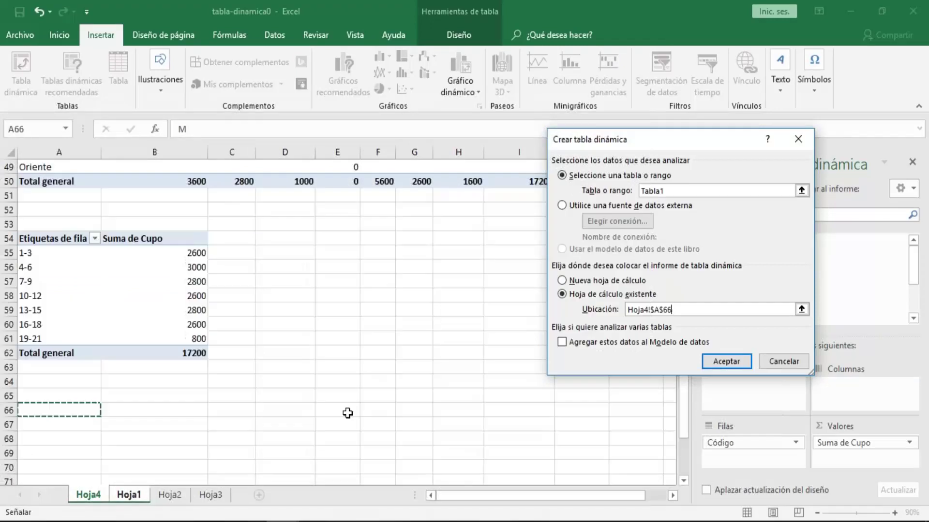
pyautogui.press('Down')
pyautogui.press('Down')
pyautogui.click(727, 363)
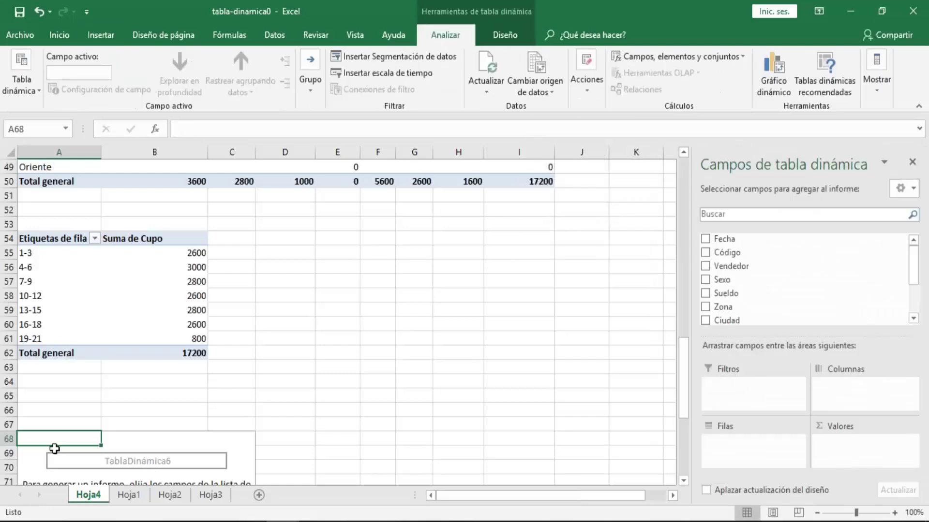
pyautogui.press('Down')
pyautogui.press('Down')
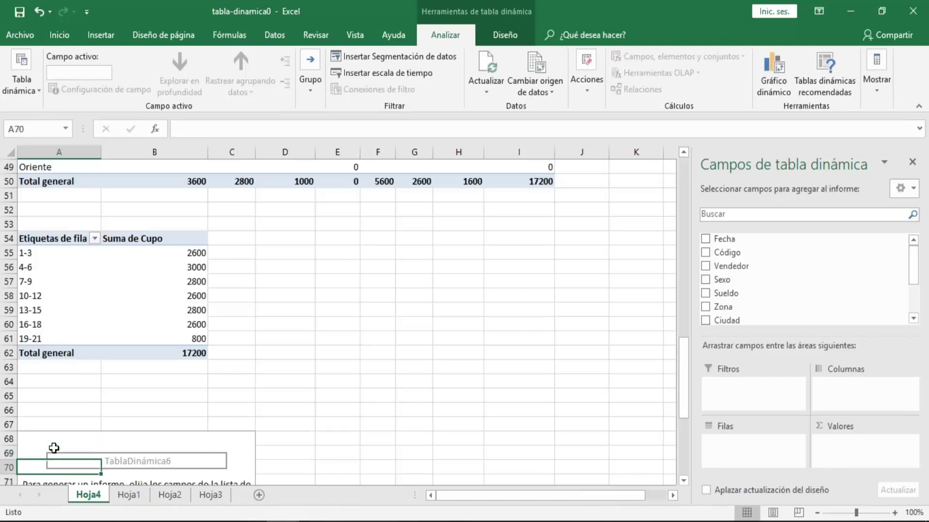
pyautogui.press('Down')
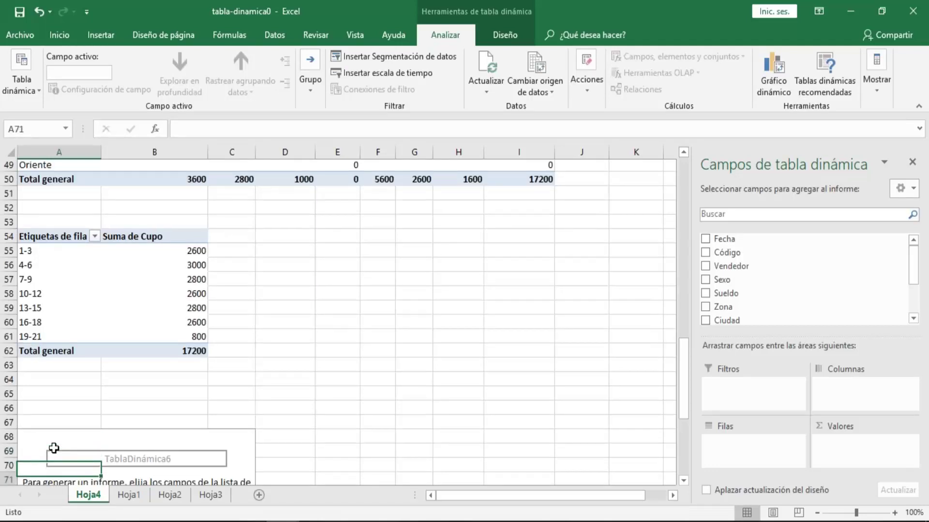
pyautogui.press('Down')
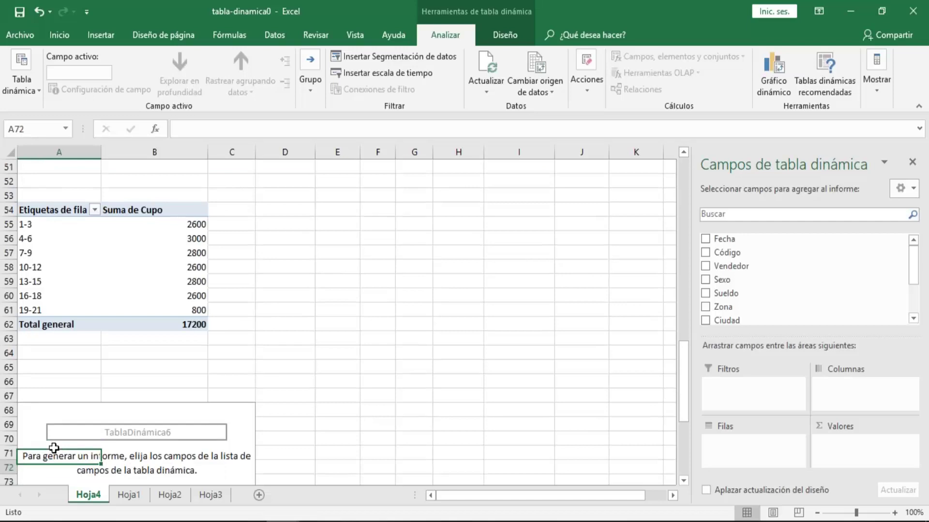
pyautogui.press('Down')
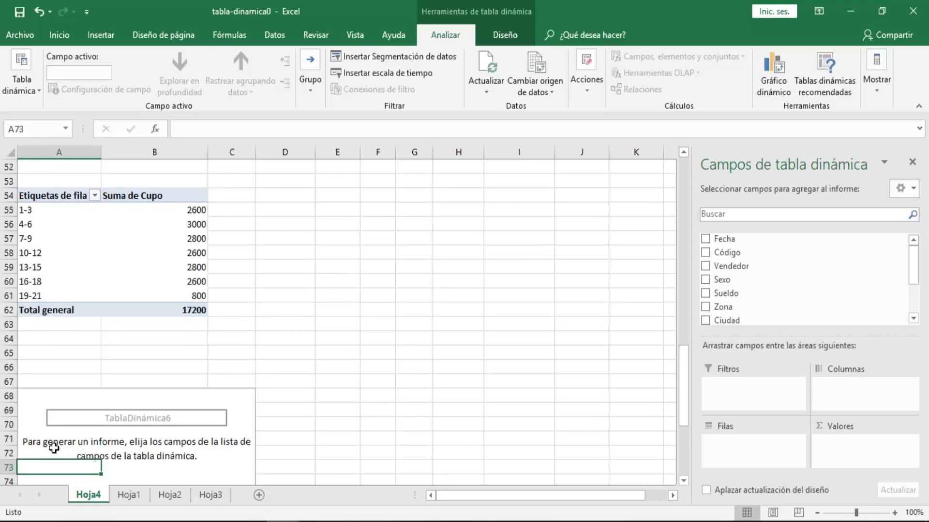
pyautogui.press('Down')
pyautogui.press('Down')
pyautogui.press('Down')
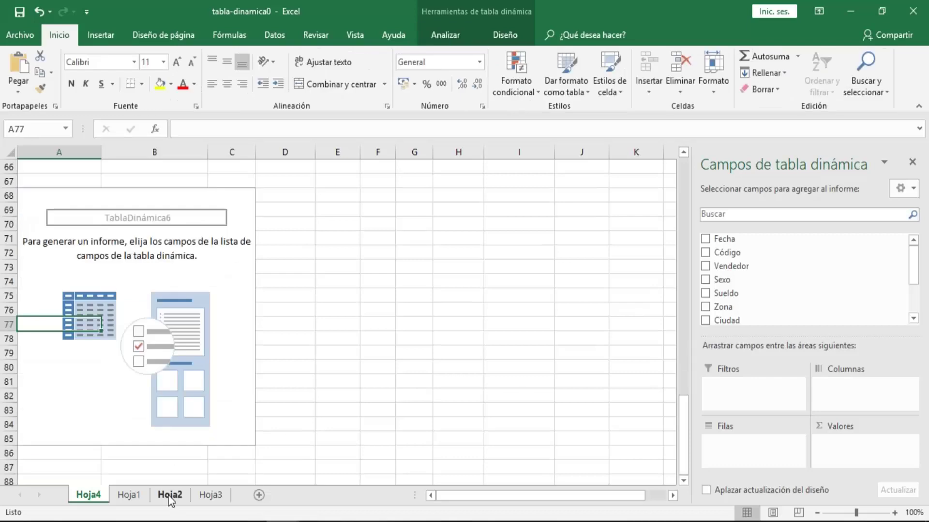
pyautogui.hotkey('ctrl', 'pagedown')
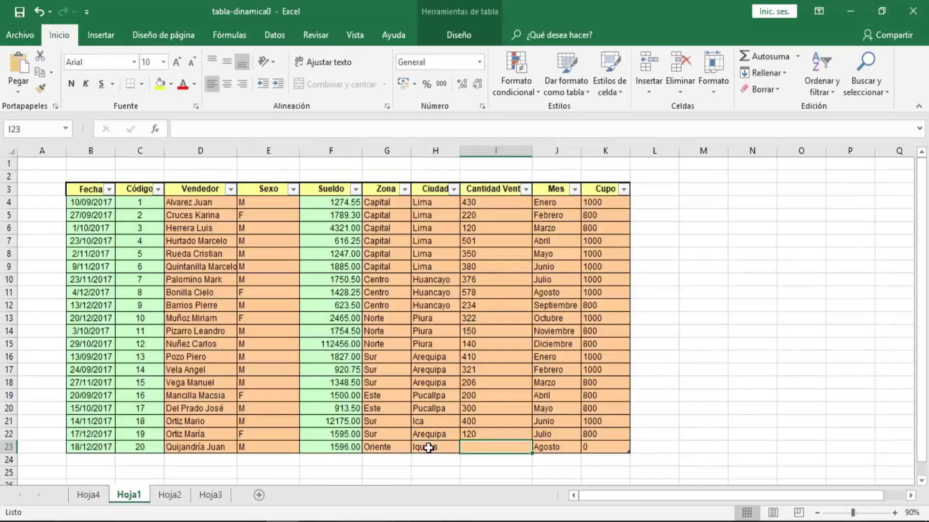
pyautogui.click(435, 447)
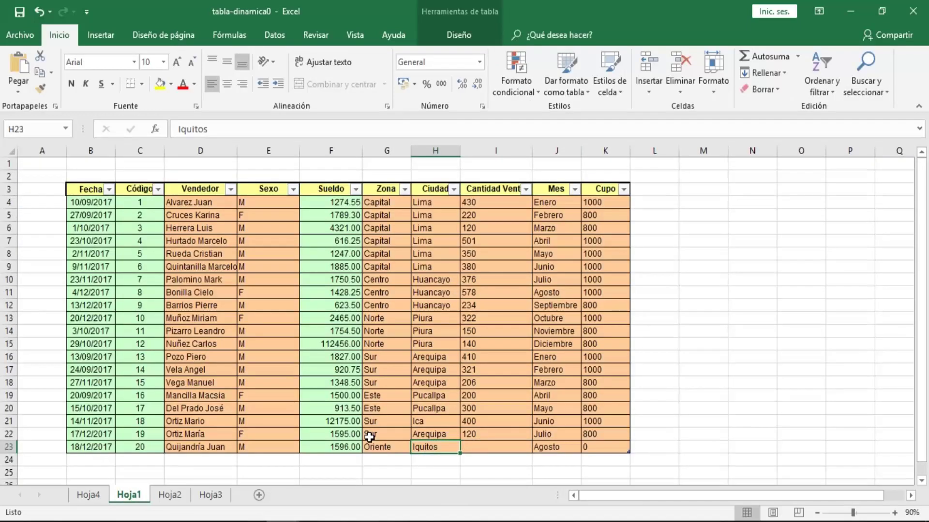
pyautogui.click(485, 448)
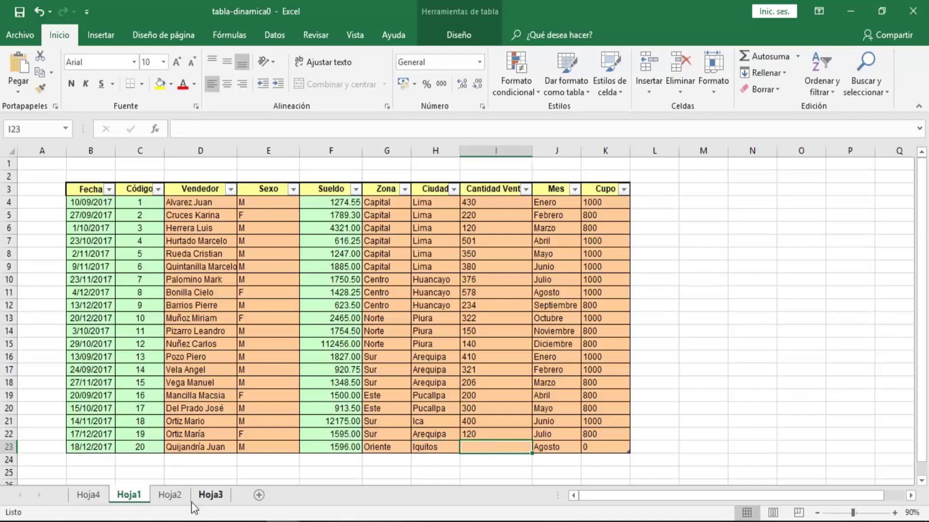
pyautogui.click(87, 494)
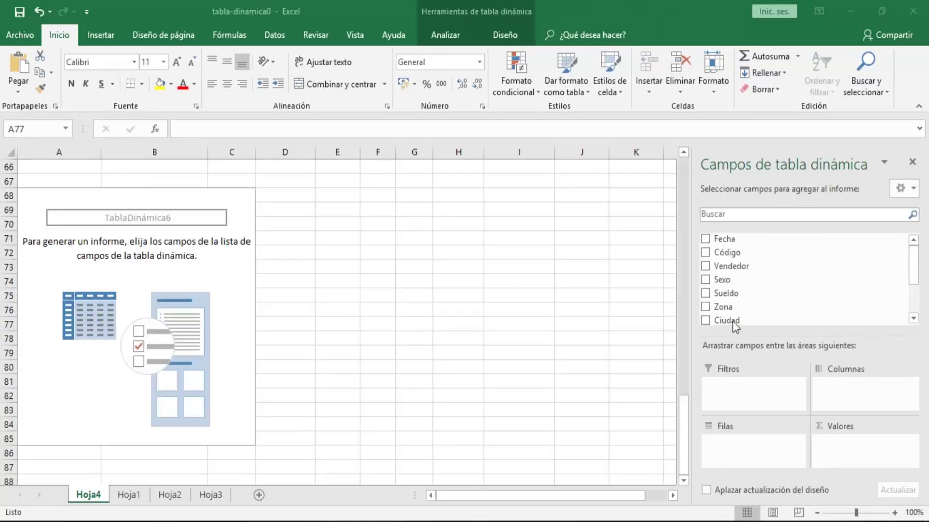
# Step: Add Ciudad as row labels and Cantidad Venta as summed values
pyautogui.moveTo(732, 321); pyautogui.dragTo(743, 462)
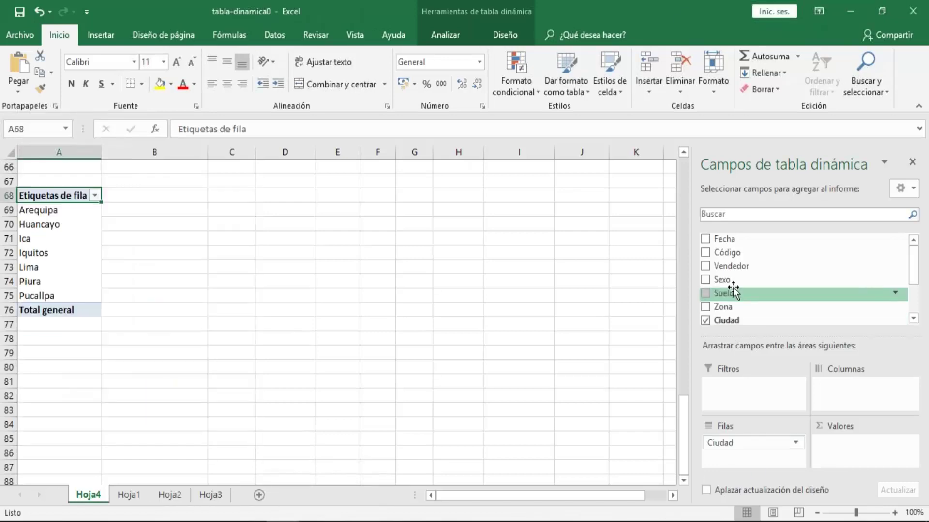
pyautogui.moveTo(913, 265); pyautogui.dragTo(915, 325)
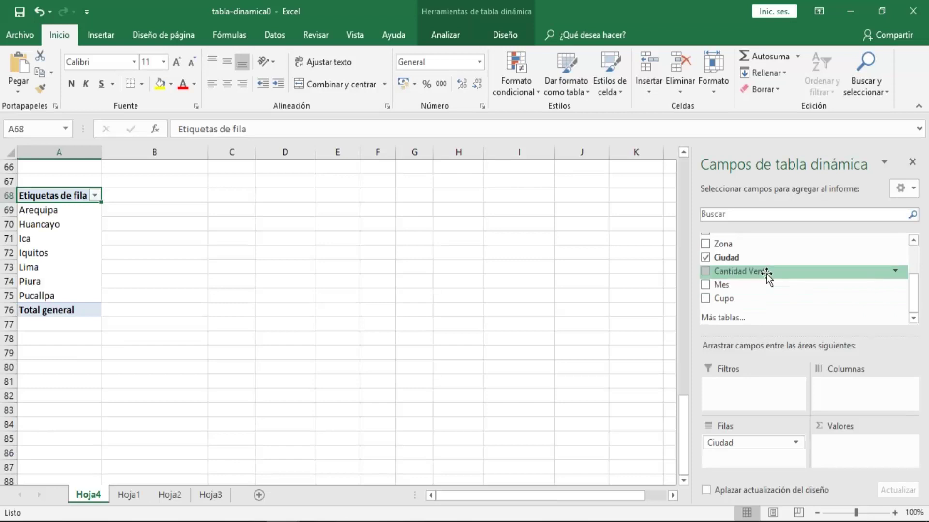
pyautogui.moveTo(766, 274); pyautogui.dragTo(821, 413)
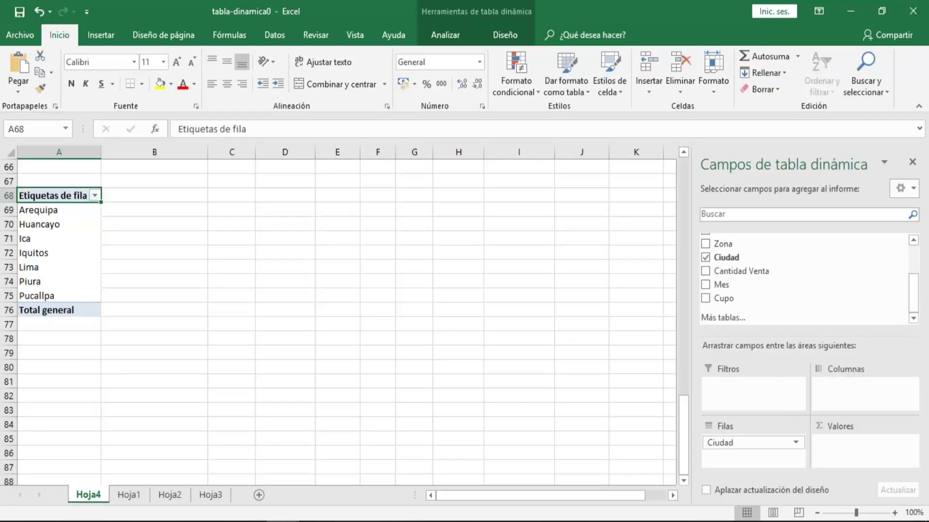
pyautogui.click(705, 271)
# Step: Inspect the city rows and the blank Iquitos sales value in the 5758 total
pyautogui.click(47, 247)
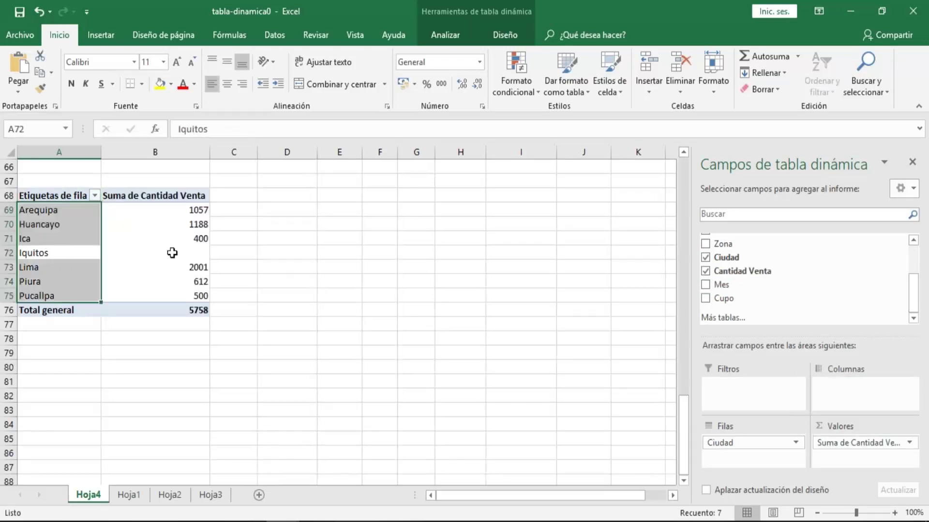
pyautogui.click(179, 251)
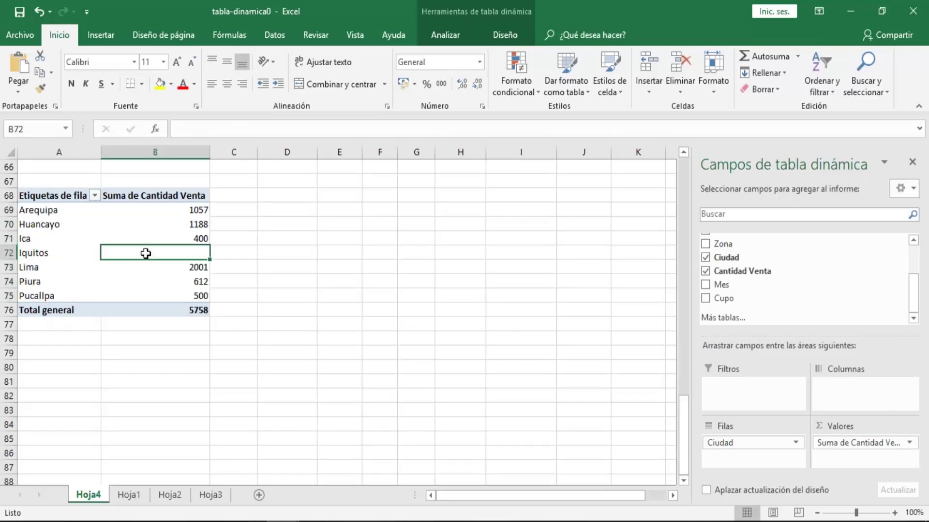
pyautogui.click(44, 253)
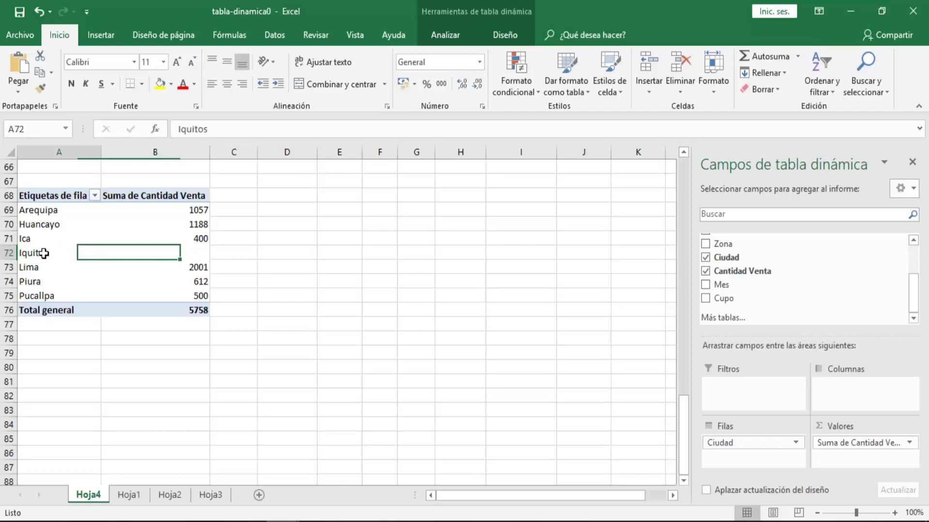
pyautogui.click(176, 248)
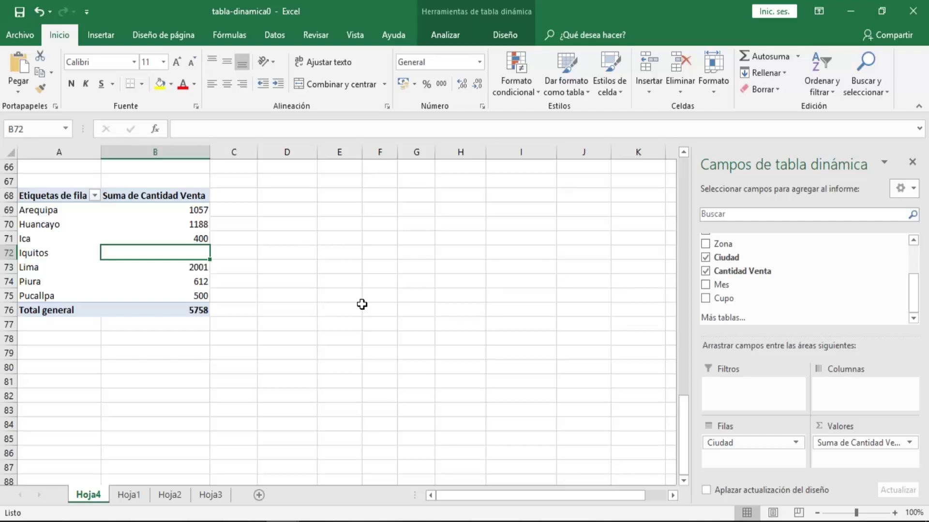
# Step: In Opciones de tabla dinámica, set the empty-cell display text to INGRESAR DATO
pyautogui.click(158, 241)
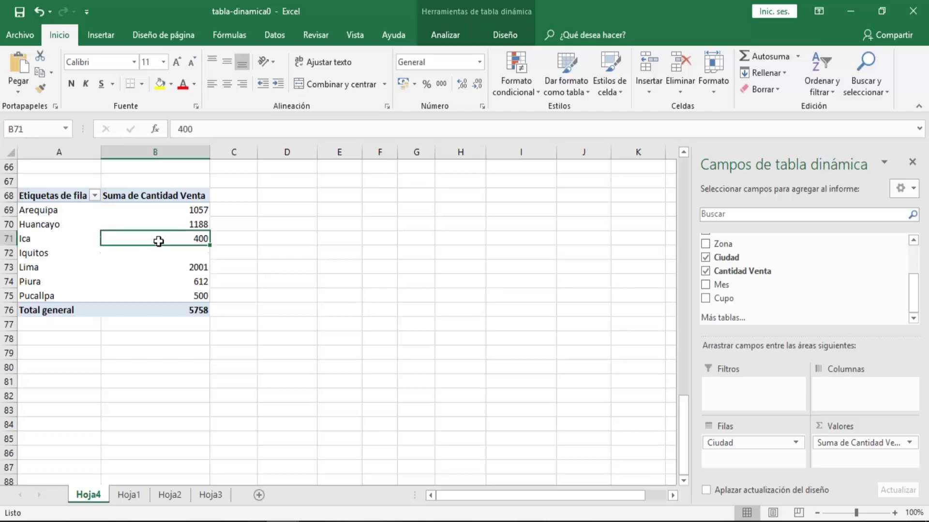
pyautogui.rightClick(158, 241)
pyautogui.click(144, 255)
pyautogui.rightClick(143, 253)
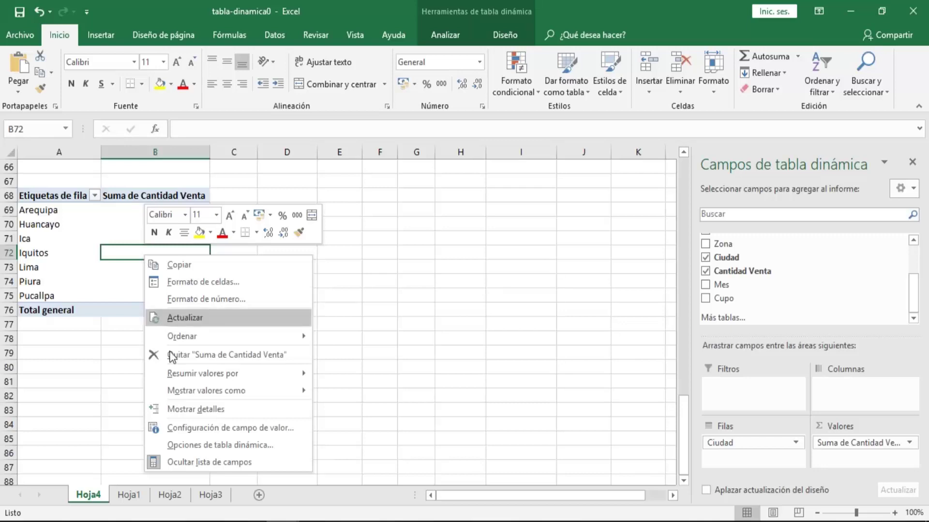
pyautogui.click(236, 445)
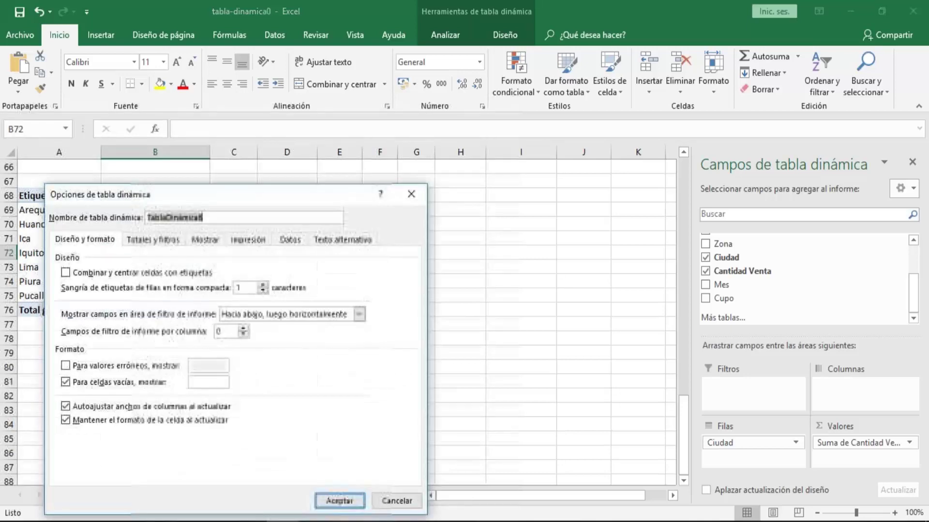
pyautogui.moveTo(269, 197)
pyautogui.mouseDown()
pyautogui.moveTo(375, 107)
pyautogui.moveTo(372, 82)
pyautogui.mouseUp()
pyautogui.click(308, 269)
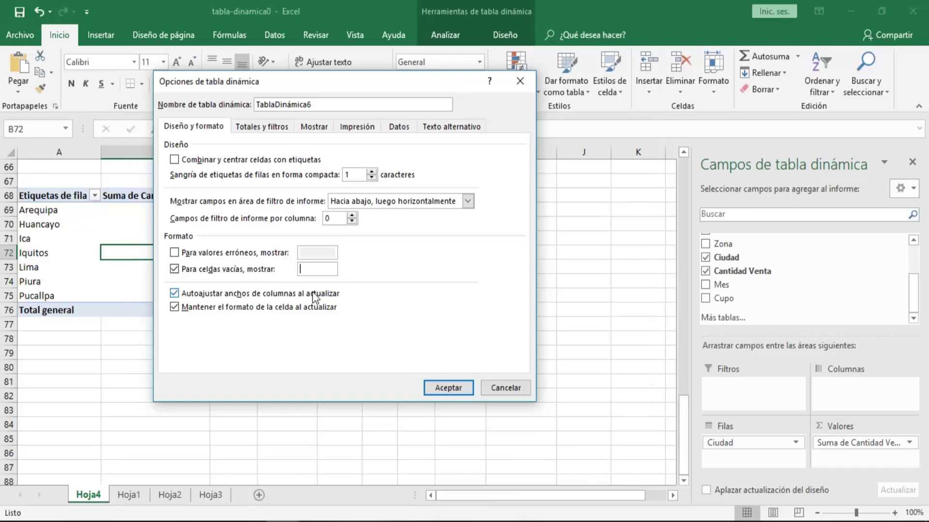
pyautogui.write('IN')
pyautogui.write('GRESAR DATO')
pyautogui.click(435, 393)
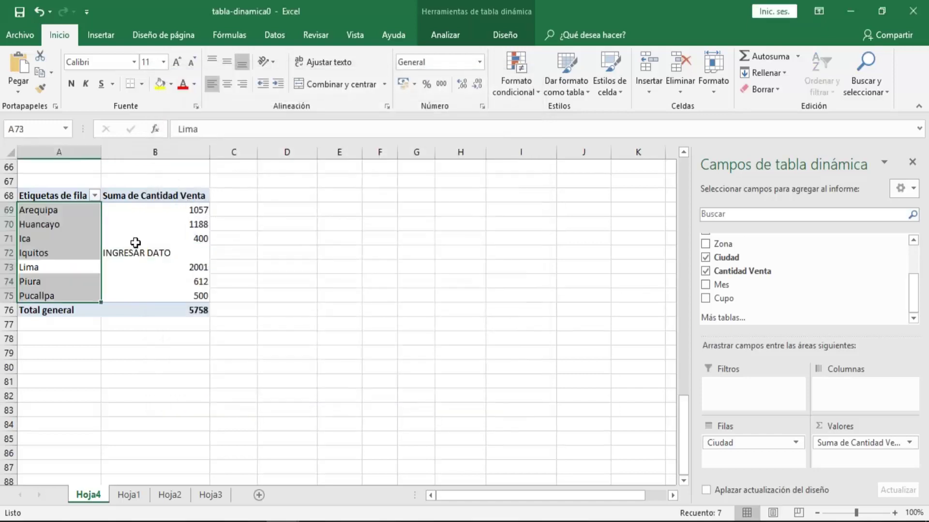
pyautogui.click(135, 242)
# Step: Reopen the pivot options and complete the empty-cell text so it reads INGRESAR DATO
pyautogui.press('Up')
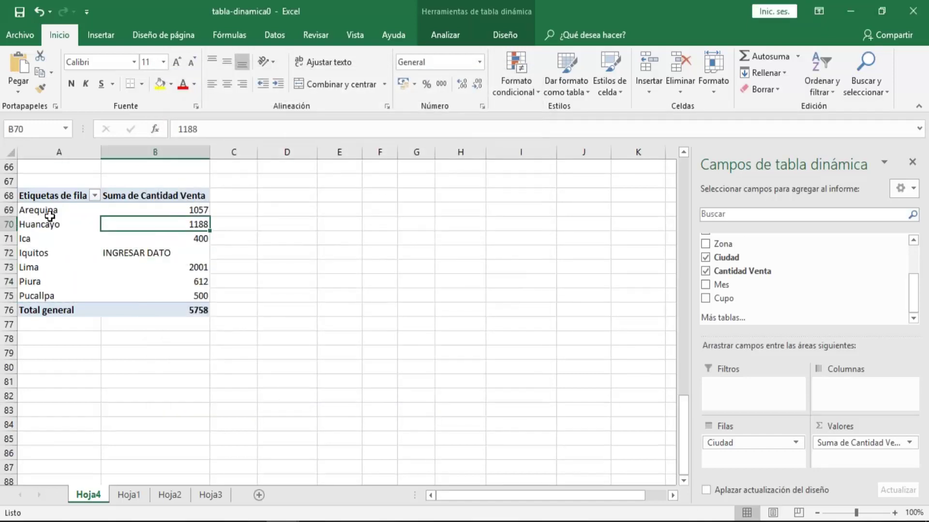
pyautogui.click(22, 210)
pyautogui.click(22, 210)
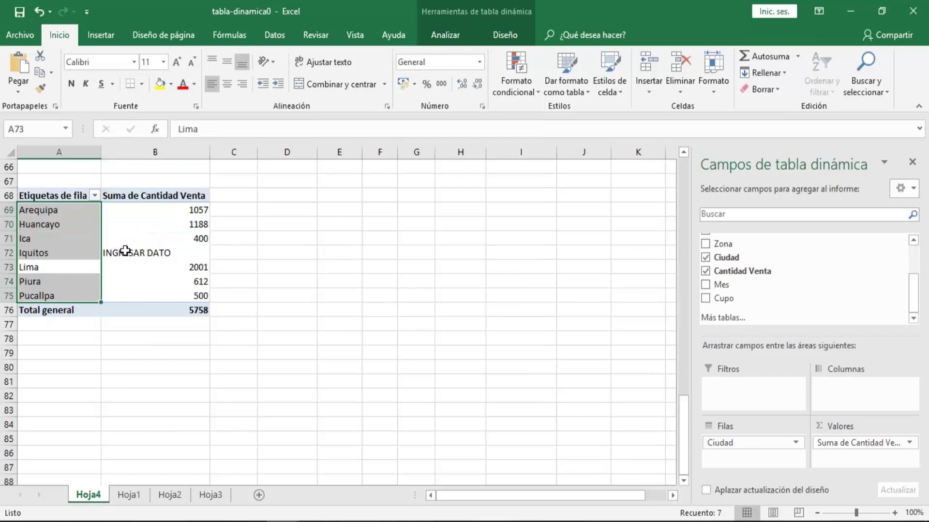
pyautogui.click(109, 252)
pyautogui.click(51, 254)
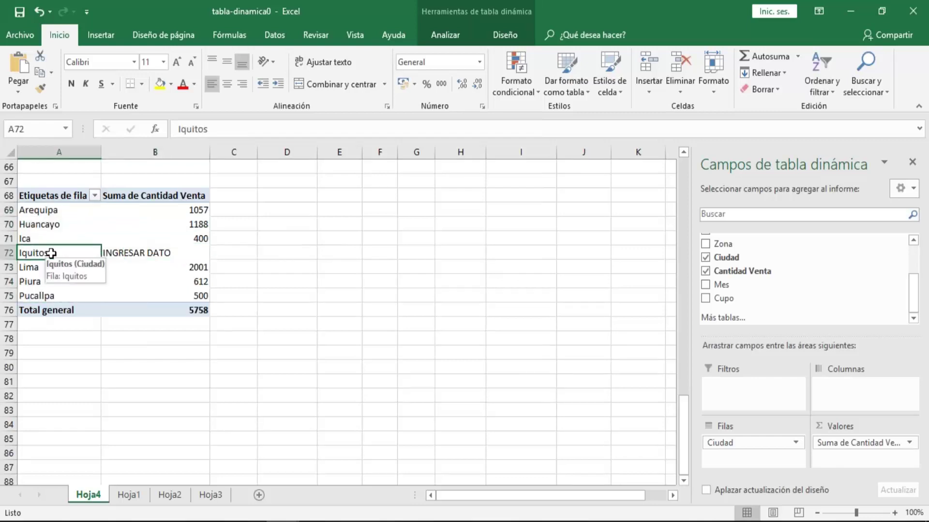
pyautogui.rightClick(138, 253)
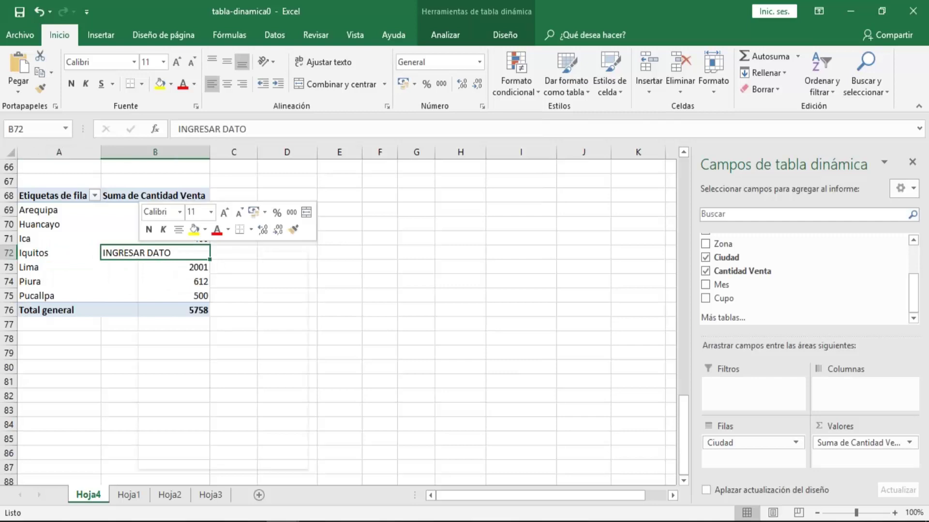
pyautogui.click(203, 422)
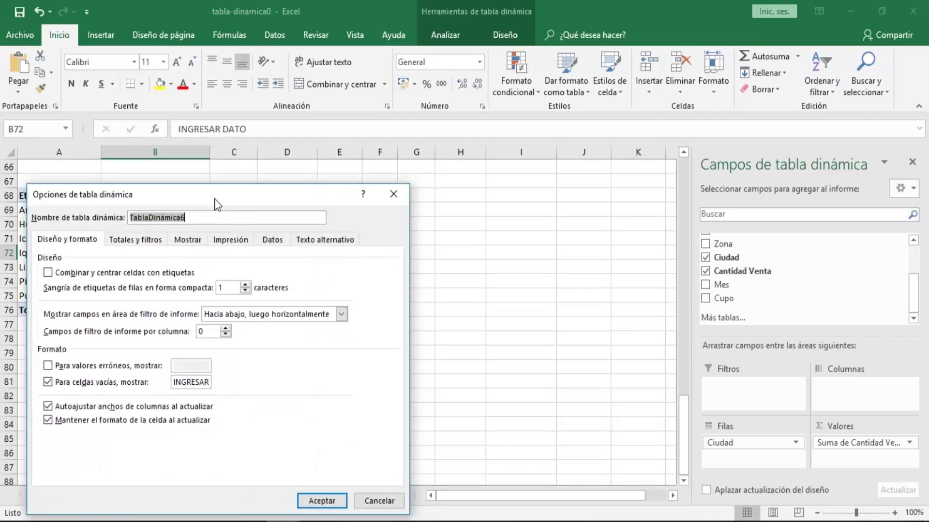
pyautogui.click(226, 298)
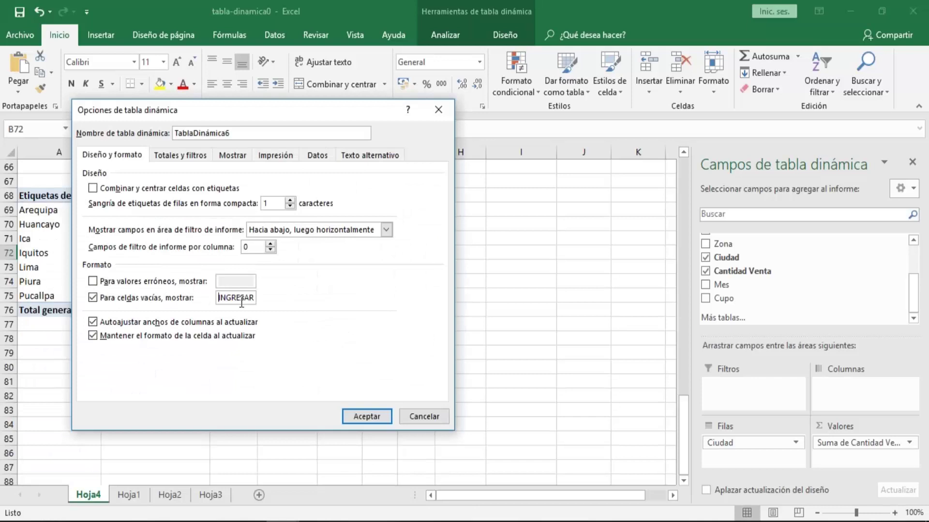
pyautogui.keyDown('shift'); pyautogui.click(241, 300); pyautogui.keyUp('shift')
pyautogui.press('End')
pyautogui.write('DATO')
pyautogui.press('Return')
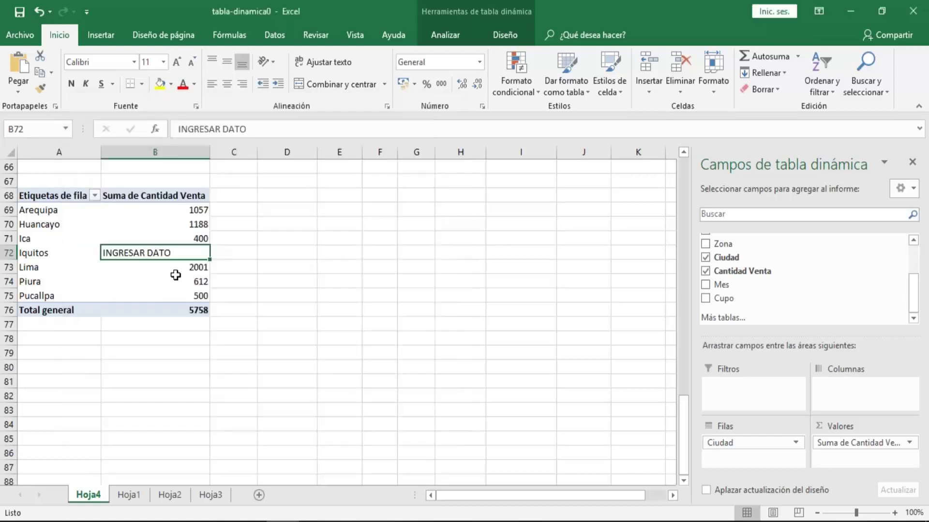
# Step: Check that the Iquitos cell now shows INGRESAR DATO among the sales values
pyautogui.click(177, 279)
pyautogui.click(124, 253)
pyautogui.click(166, 210)
pyautogui.moveTo(182, 248); pyautogui.dragTo(188, 285)
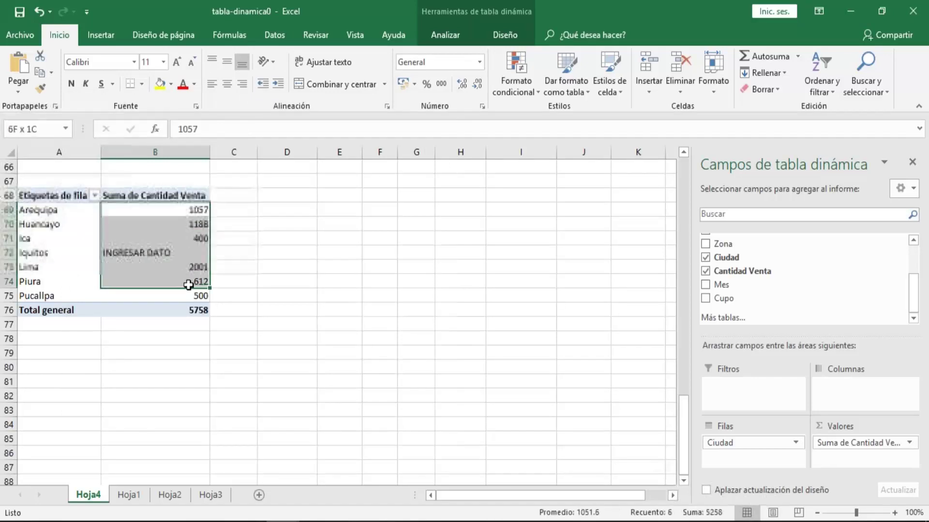
pyautogui.click(191, 254)
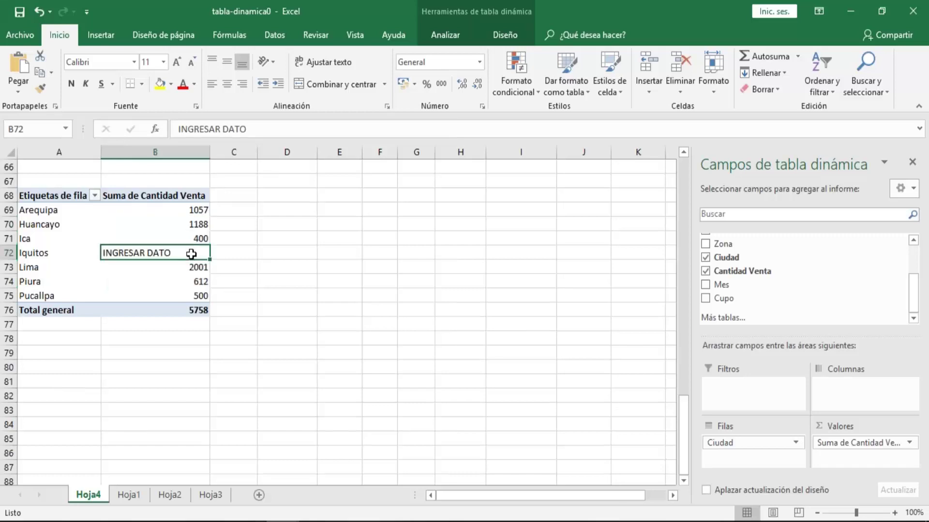
pyautogui.click(66, 256)
pyautogui.click(150, 254)
pyautogui.click(45, 256)
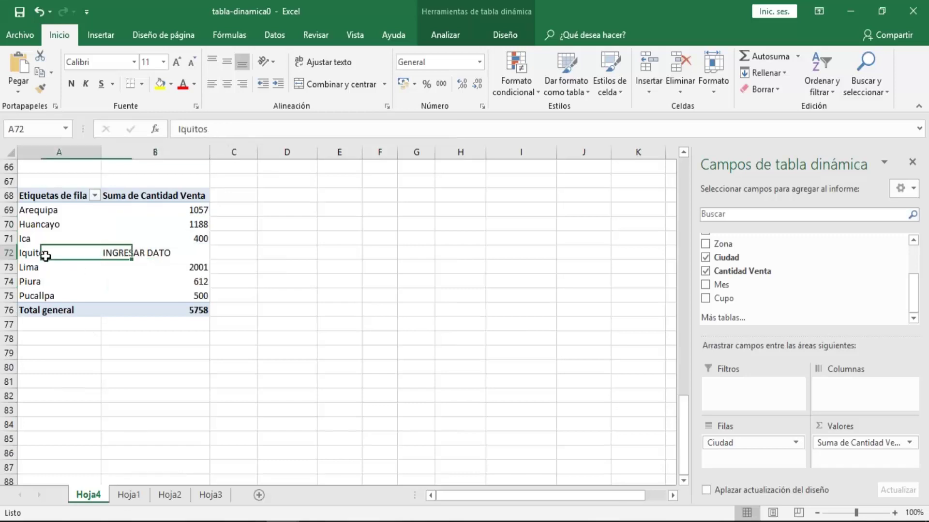
# Step: Enter 2 as Iquitos's Cantidad Venta on Hoja1 and return to Hoja4
pyautogui.click(129, 496)
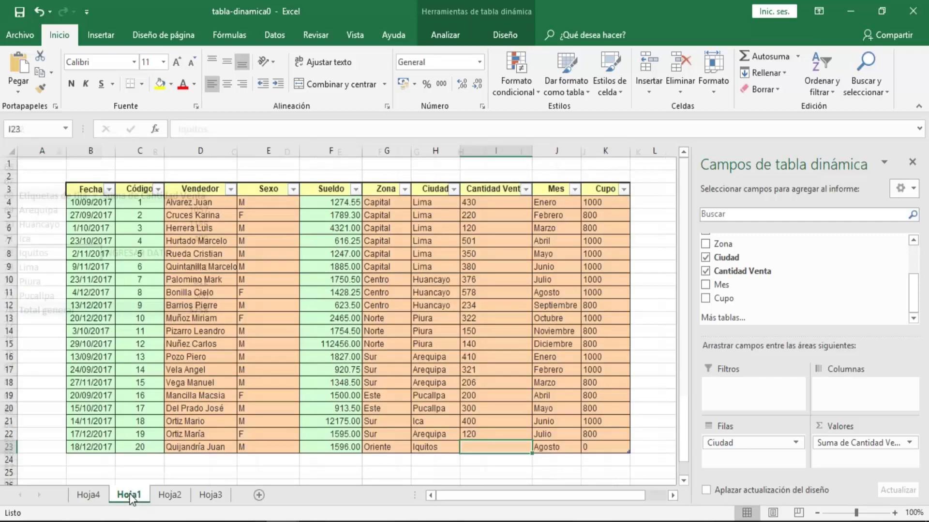
pyautogui.click(466, 446)
pyautogui.write('2')
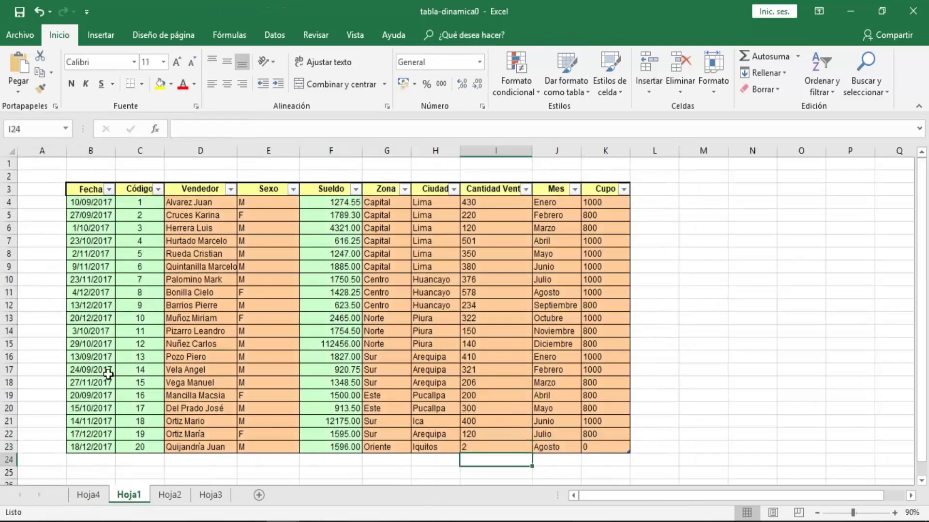
pyautogui.click(89, 370)
pyautogui.click(88, 495)
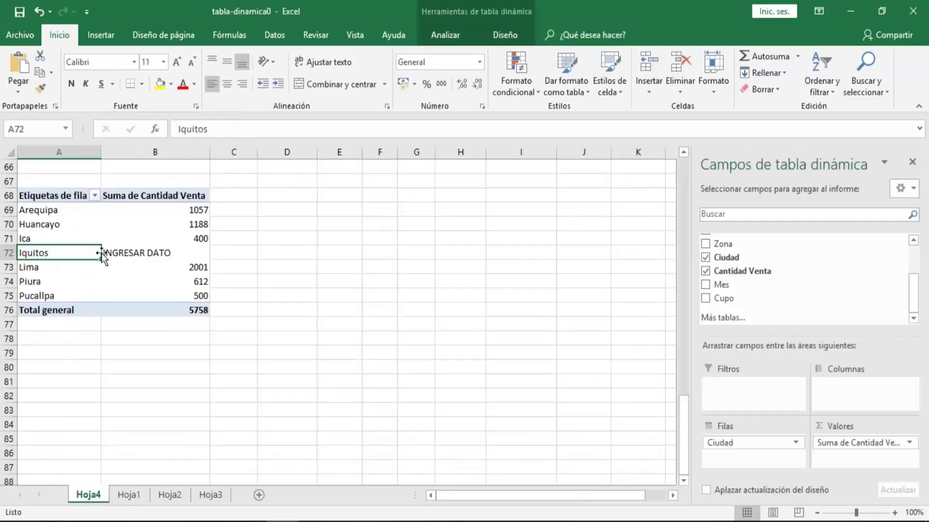
# Step: Type 2 into the pivot's Iquitos value cell
pyautogui.click(143, 256)
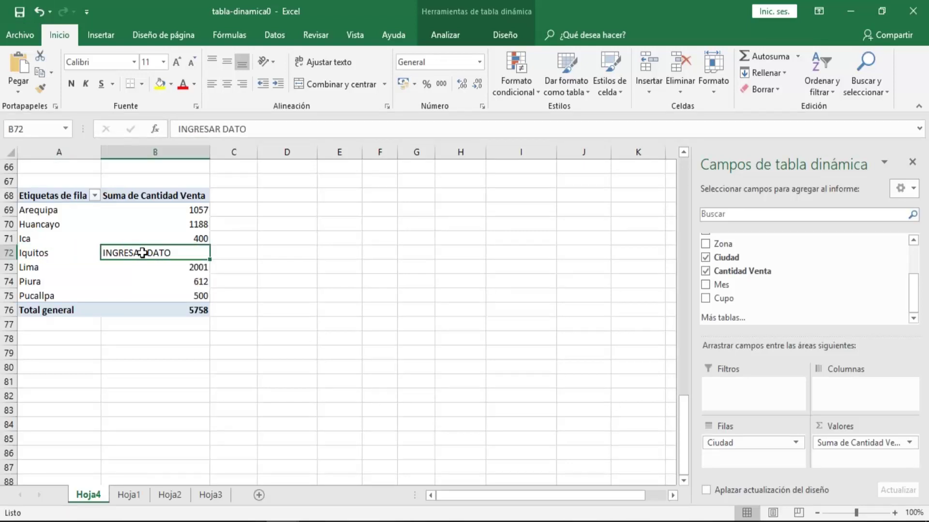
pyautogui.rightClick(143, 253)
pyautogui.click(188, 315)
pyautogui.write('2')
pyautogui.press('Return')
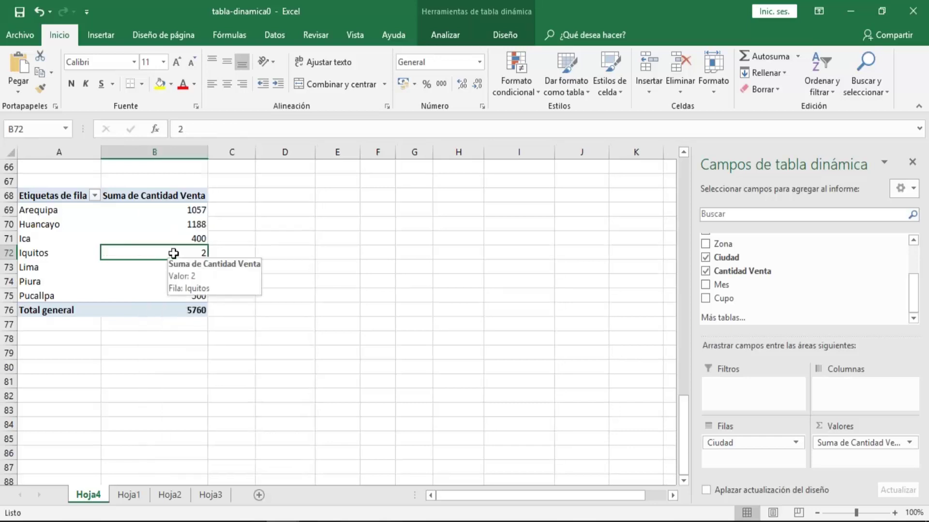
# Step: Refresh the pivot table so Iquitos shows 2 and the total becomes 5760
pyautogui.click(70, 254)
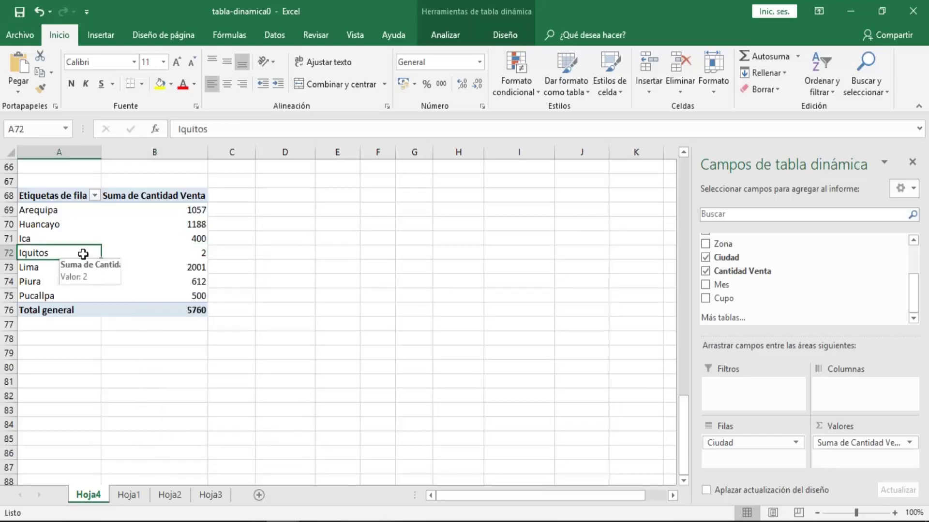
pyautogui.click(165, 252)
pyautogui.click(49, 253)
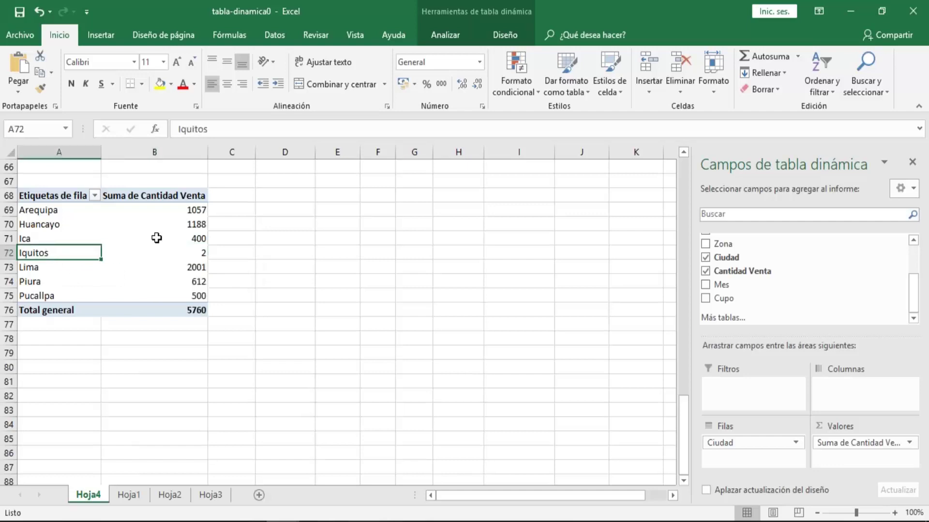
pyautogui.click(156, 238)
pyautogui.rightClick(157, 238)
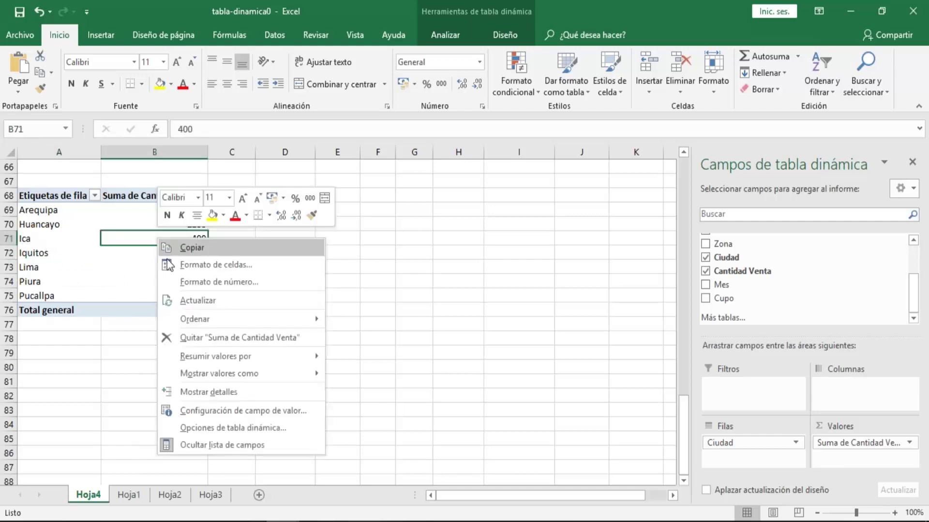
pyautogui.click(205, 301)
pyautogui.click(193, 253)
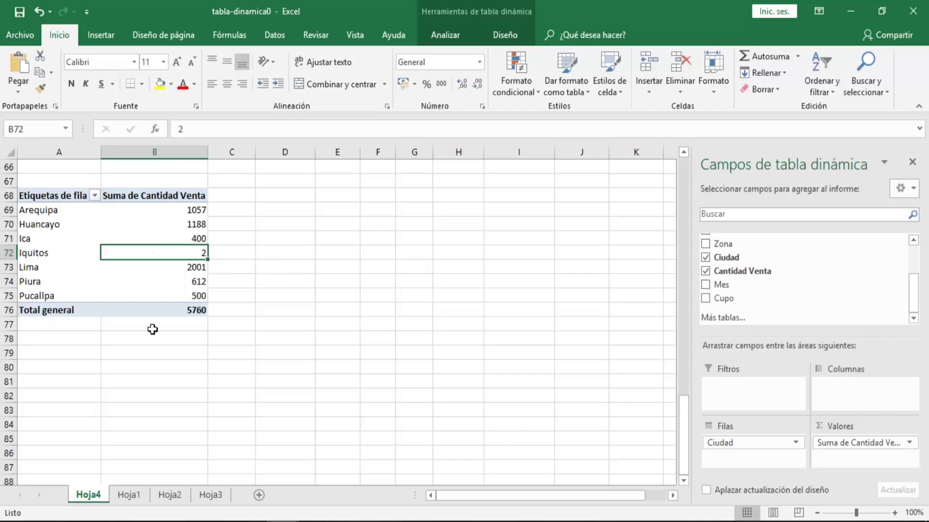
# Step: Delete Iquitos's sales quantity in Hoja1 cell I23
pyautogui.click(129, 494)
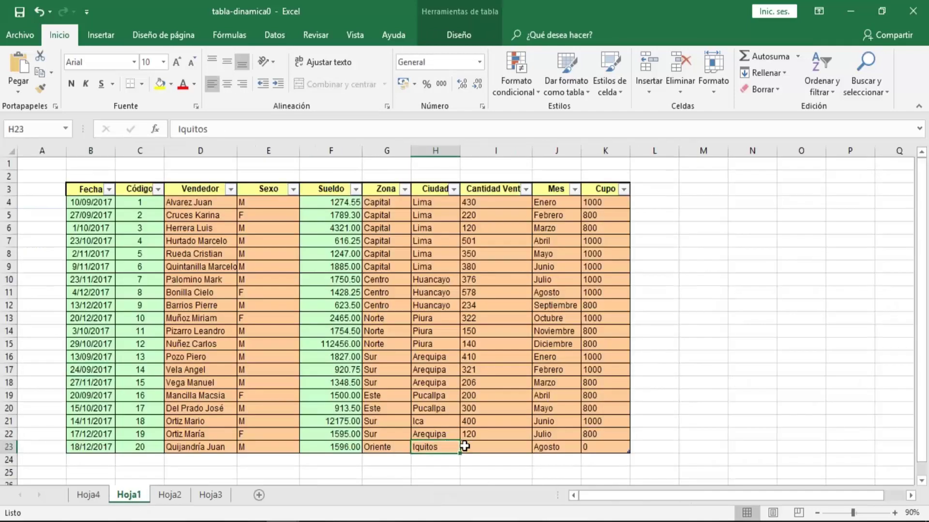
pyautogui.press('Delete')
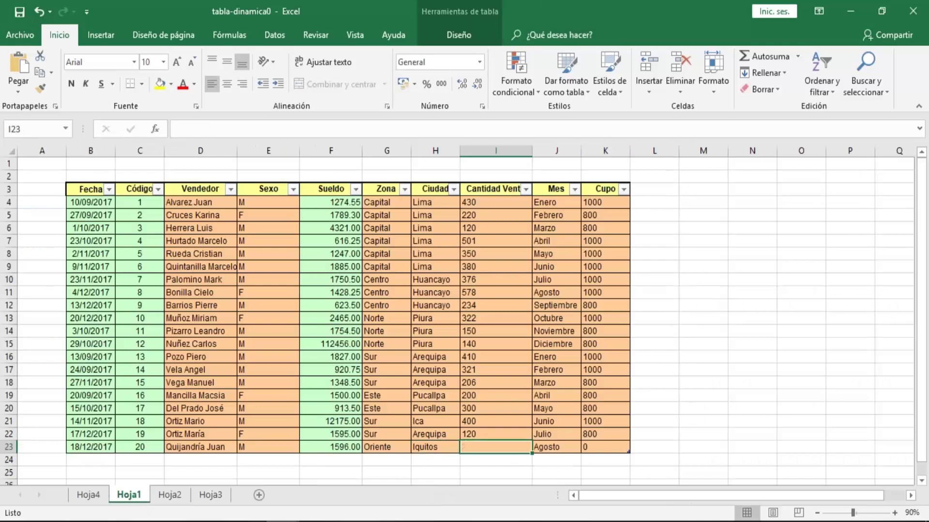
pyautogui.press('Return')
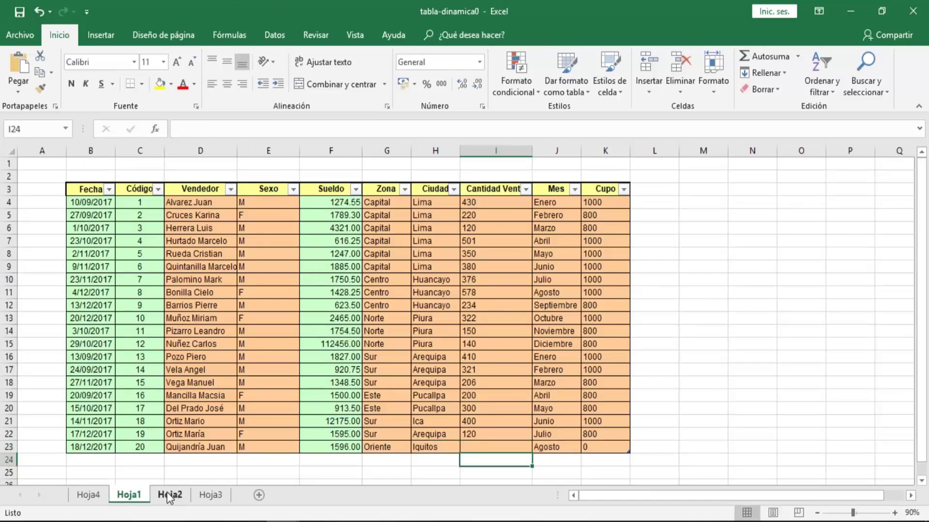
pyautogui.click(88, 495)
# Step: Refresh the Hoja4 pivot so Iquitos shows INGRESAR DATO again, total 5758
pyautogui.click(157, 275)
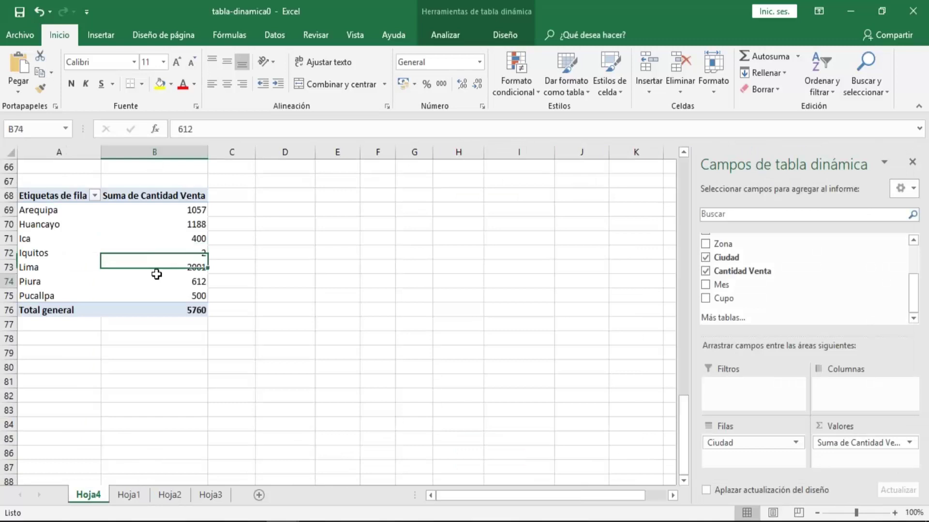
pyautogui.click(121, 228)
pyautogui.rightClick(119, 230)
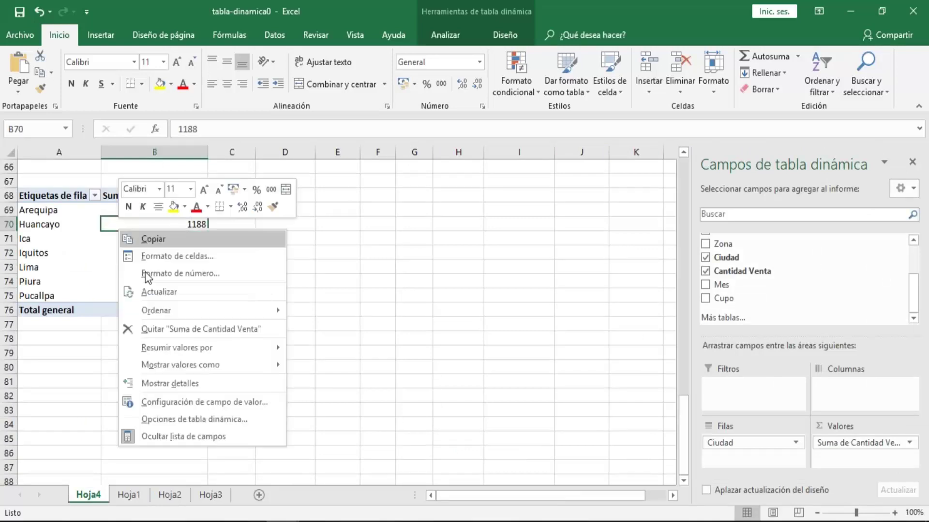
pyautogui.click(148, 292)
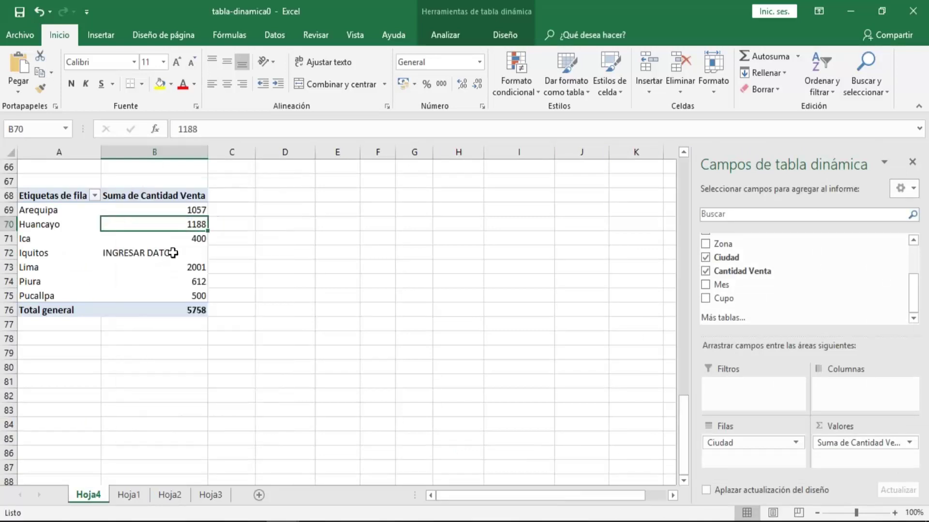
pyautogui.click(173, 253)
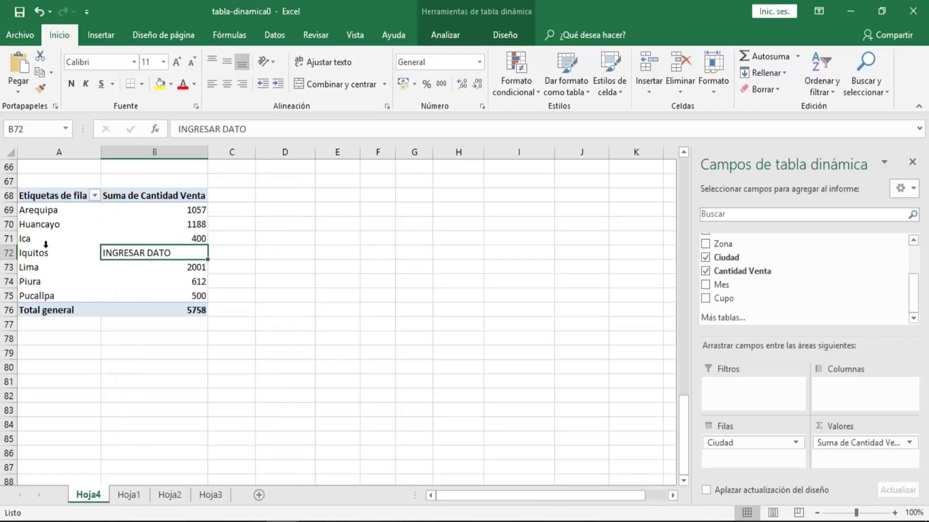
pyautogui.press('Up')
pyautogui.press('Up')
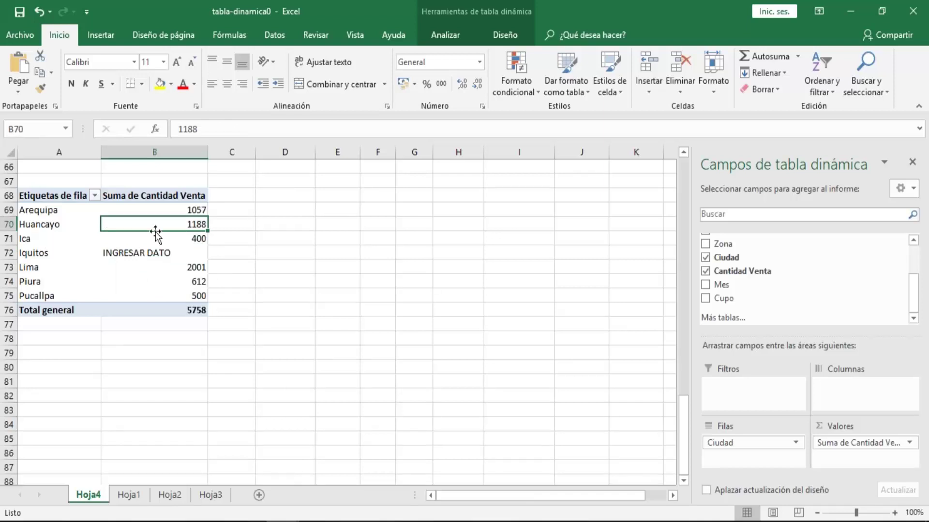
pyautogui.press('Down')
pyautogui.press('Down')
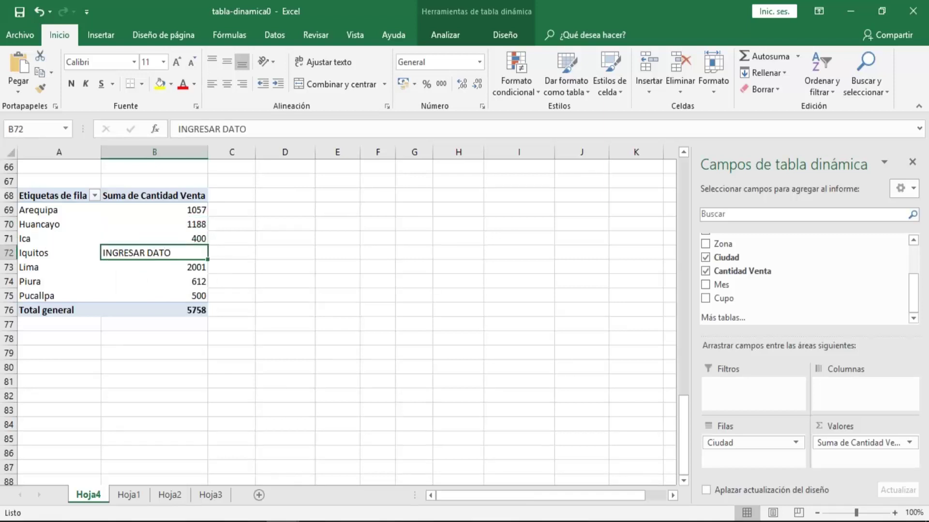
# Step: Replace the pivot's INGRESAR DATO empty-cell text with 0, then switch to Hoja1
pyautogui.rightClick(160, 250)
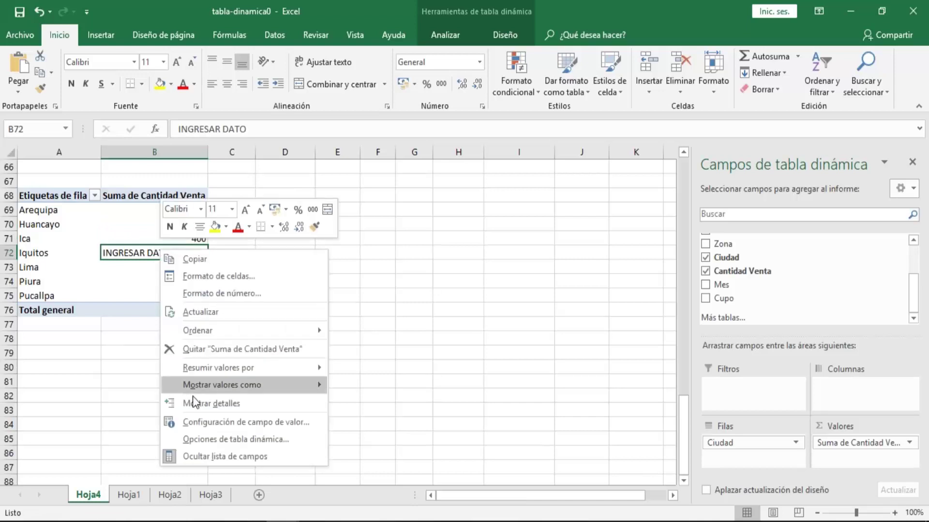
pyautogui.press('Escape')
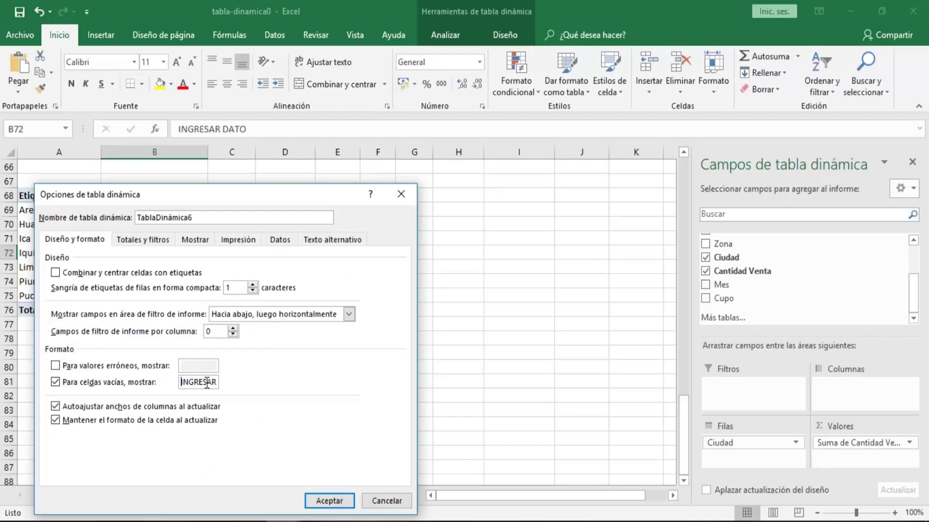
pyautogui.hotkey('shift', 'End')
pyautogui.write('0')
pyautogui.click(329, 501)
pyautogui.click(125, 224)
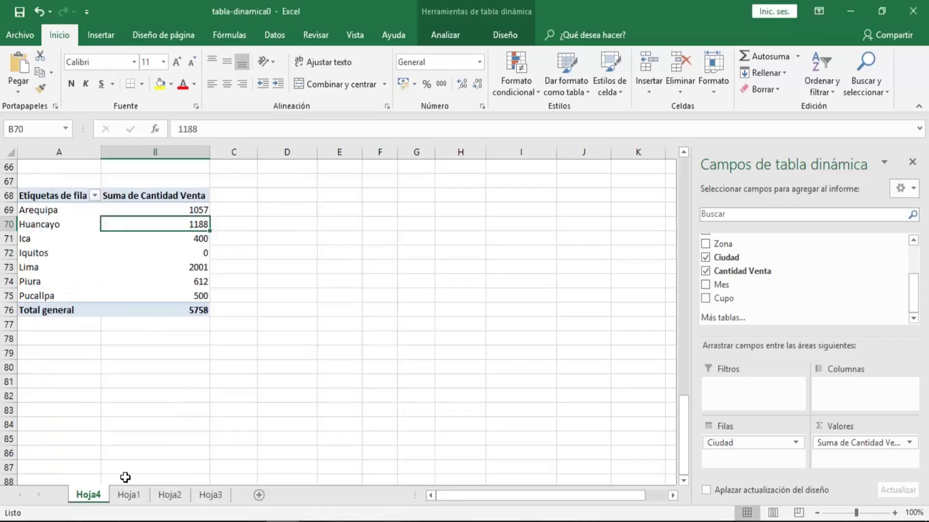
pyautogui.click(130, 495)
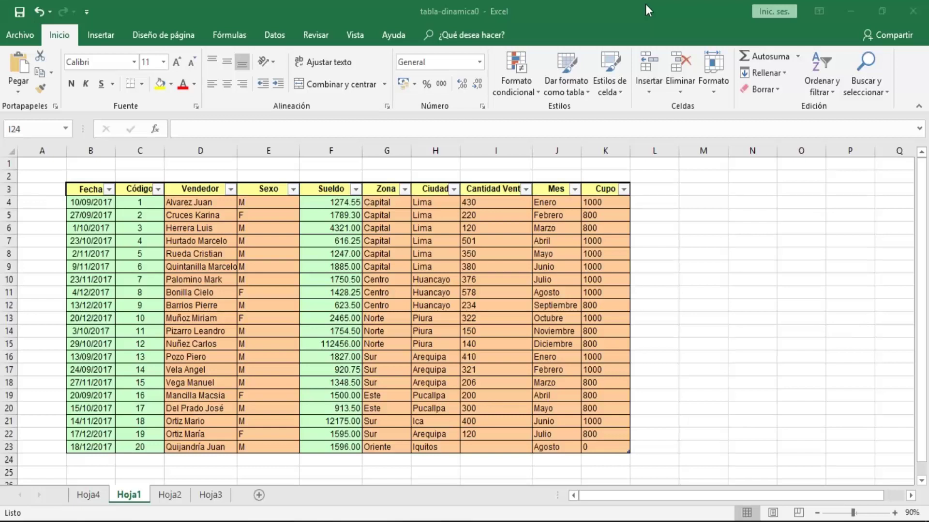
# Step: Enter 150 as Iquitos's sales quantity in Hoja1 cell I23
pyautogui.click(471, 449)
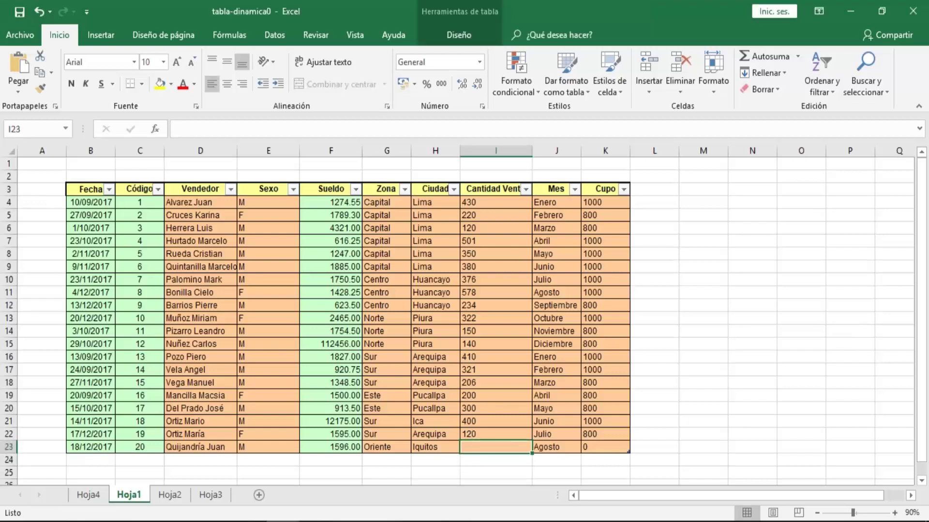
pyautogui.write('150')
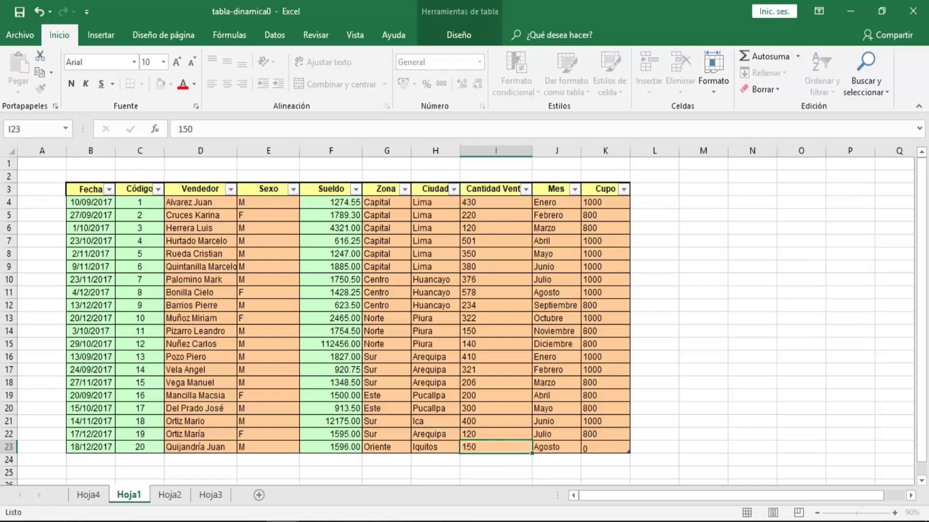
pyautogui.press('Return')
pyautogui.click(401, 375)
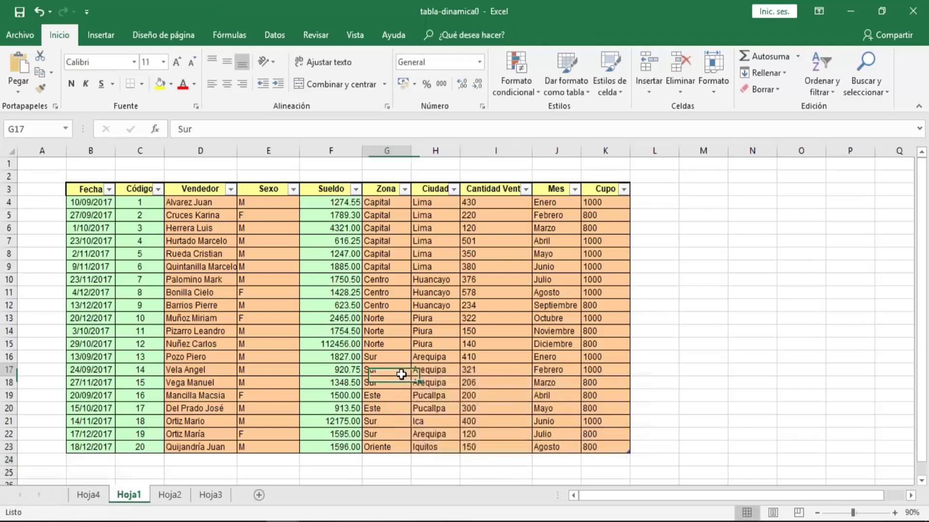
# Step: Refresh the Hoja4 pivot so Iquitos shows 150 and the total reaches 5908
pyautogui.click(88, 495)
pyautogui.click(170, 252)
pyautogui.rightClick(170, 252)
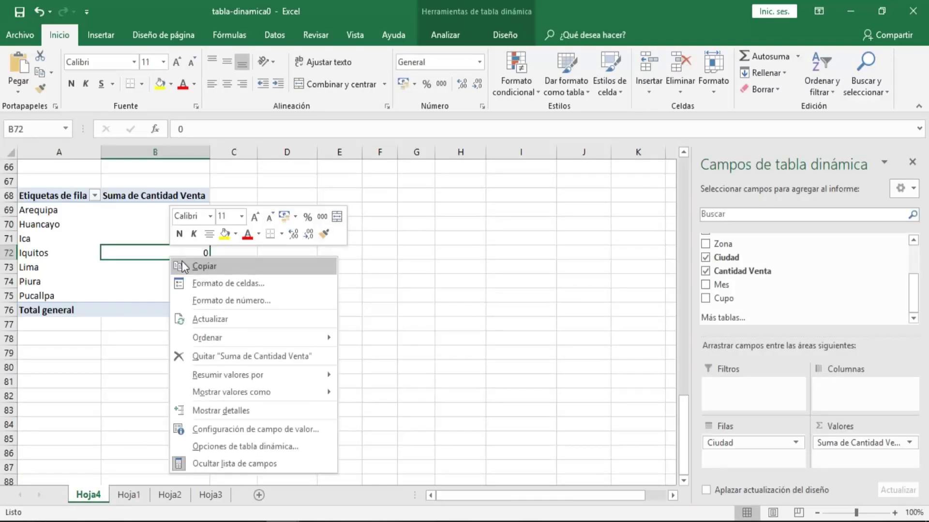
pyautogui.click(210, 318)
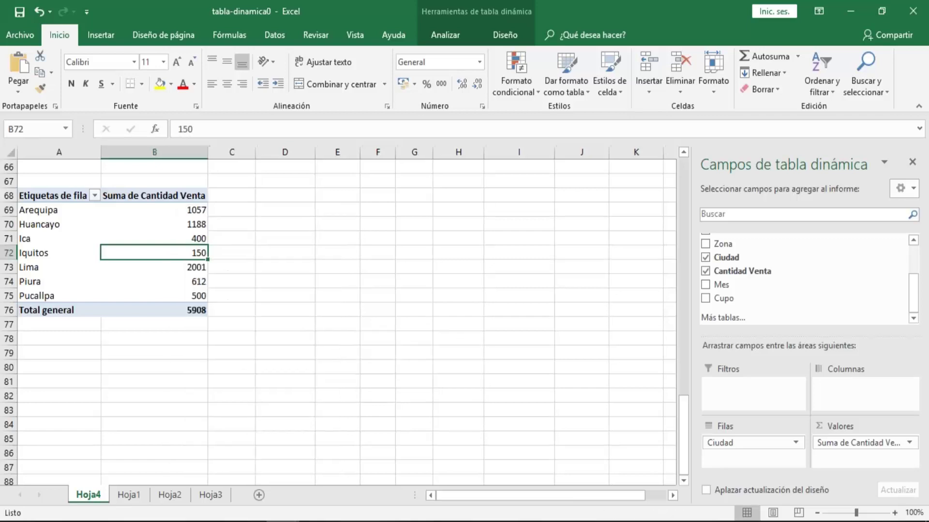
pyautogui.click(56, 253)
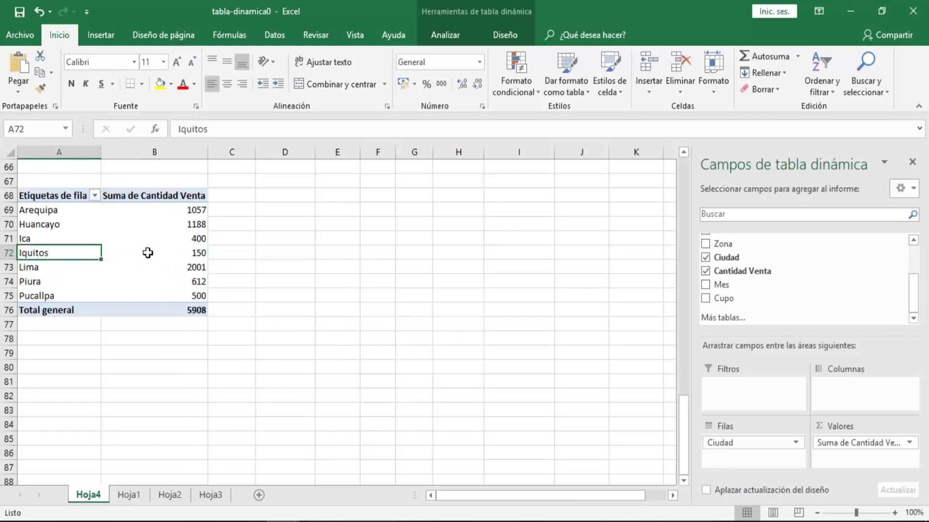
pyautogui.click(148, 253)
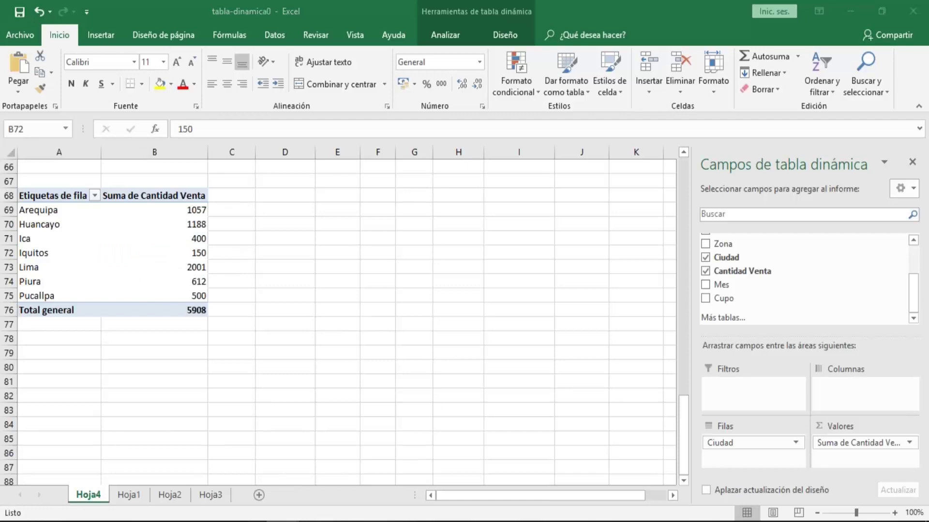
pyautogui.hotkey('alt', 'Tab')
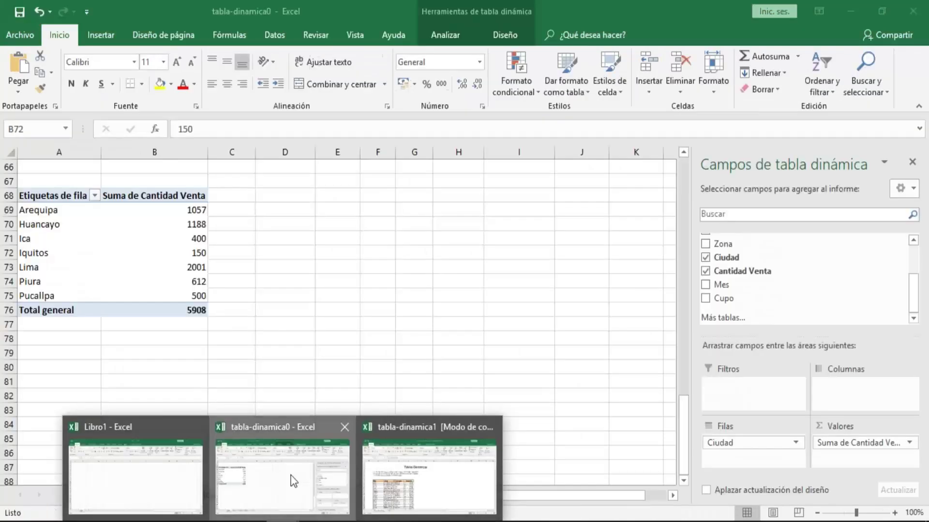
# Step: Rename the Hoja1 data sheet to Datos1
pyautogui.click(295, 481)
pyautogui.click(164, 265)
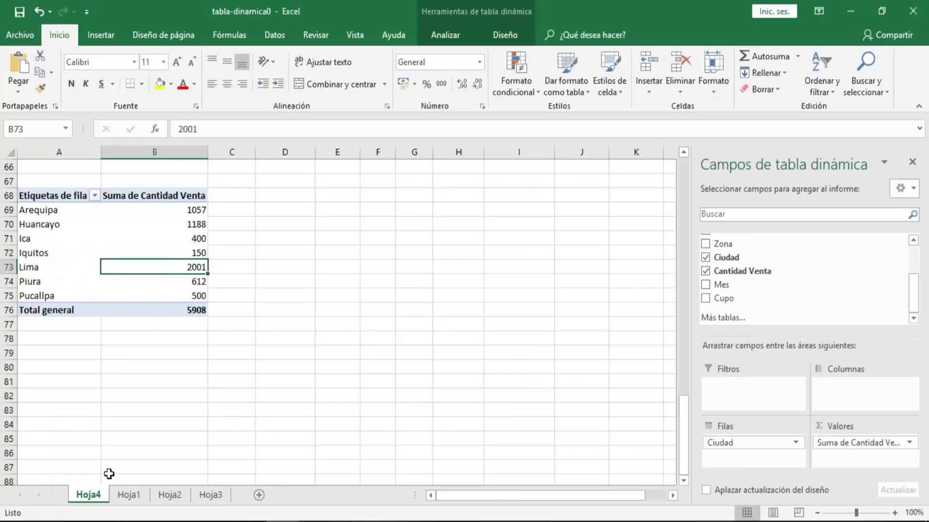
pyautogui.click(127, 494)
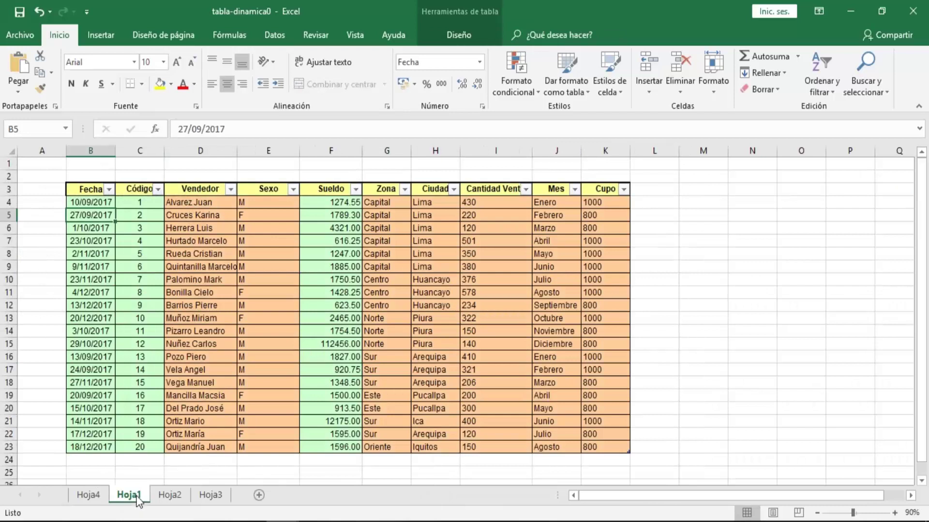
pyautogui.doubleClick(130, 496)
pyautogui.write('D')
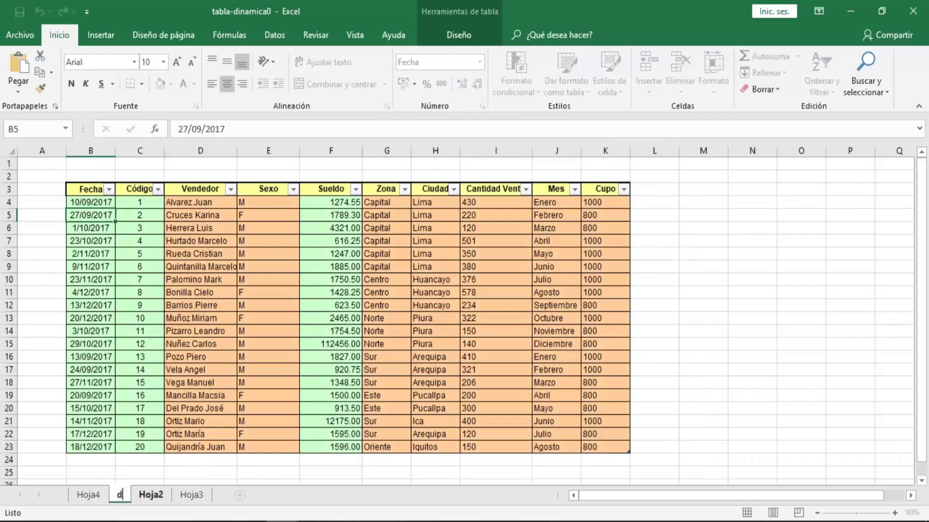
pyautogui.write('ato')
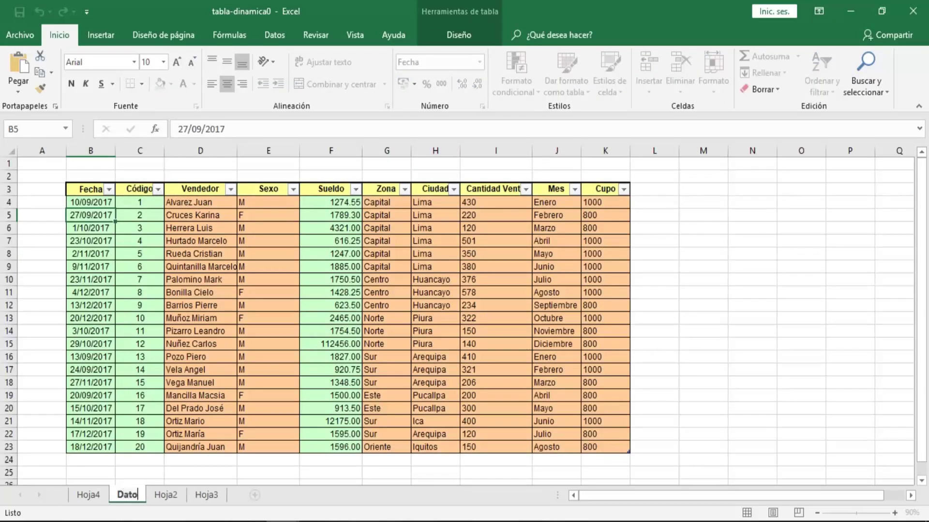
pyautogui.write('s1')
pyautogui.press('Return')
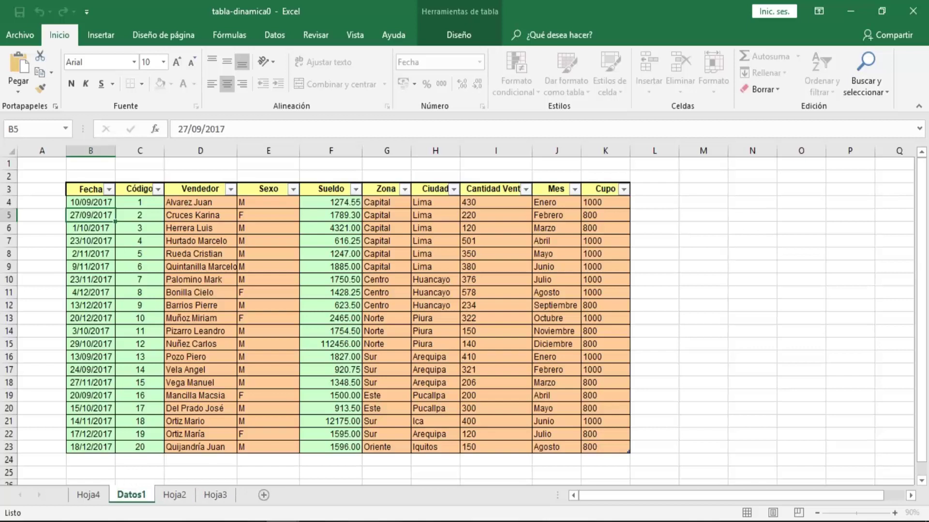
# Step: Rename the empty Hoja2 sheet to Datos2
pyautogui.click(176, 495)
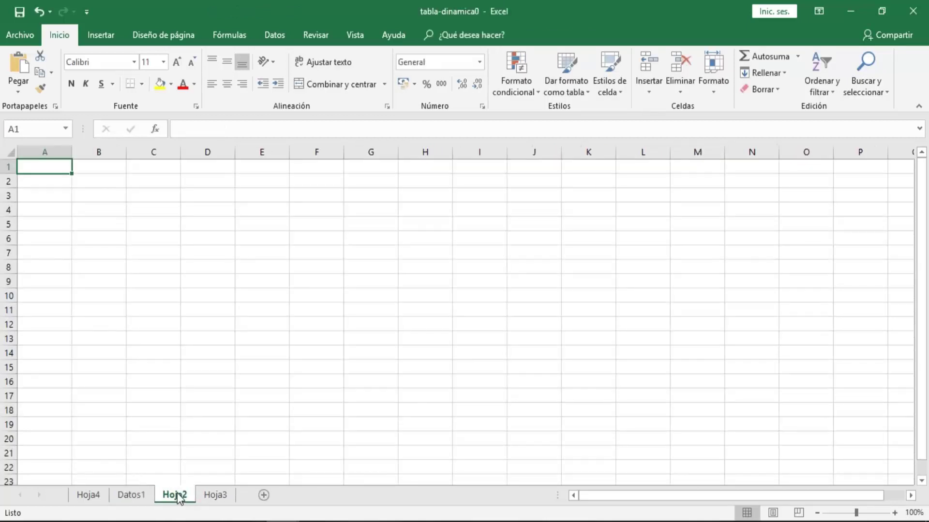
pyautogui.doubleClick(176, 495)
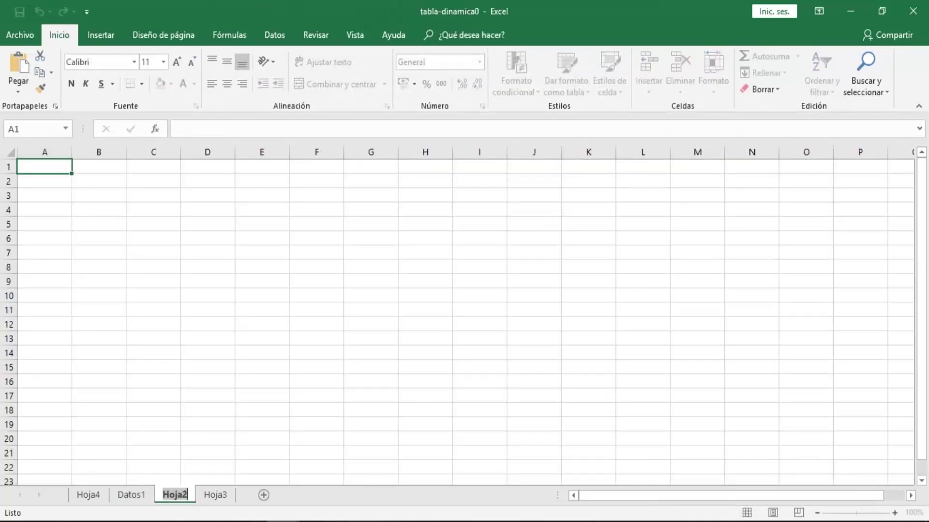
pyautogui.write('Datos')
pyautogui.write('2')
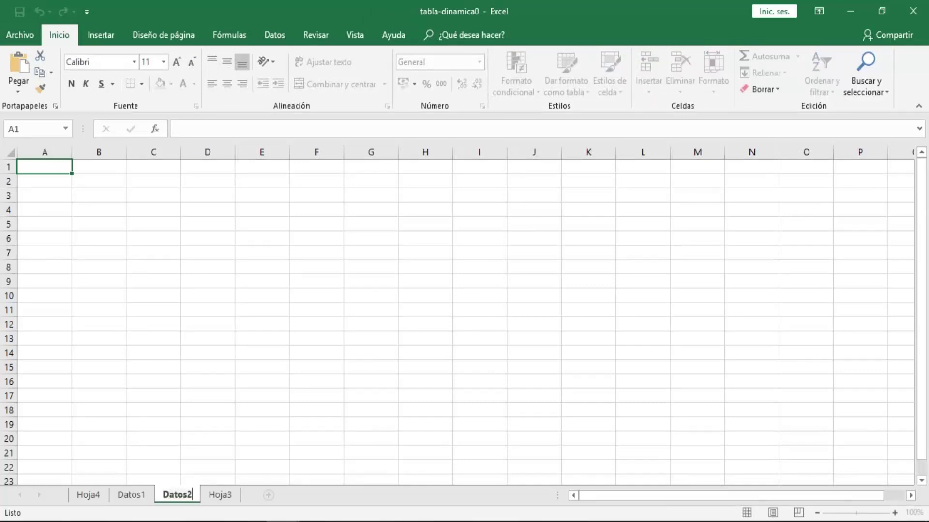
pyautogui.press('Return')
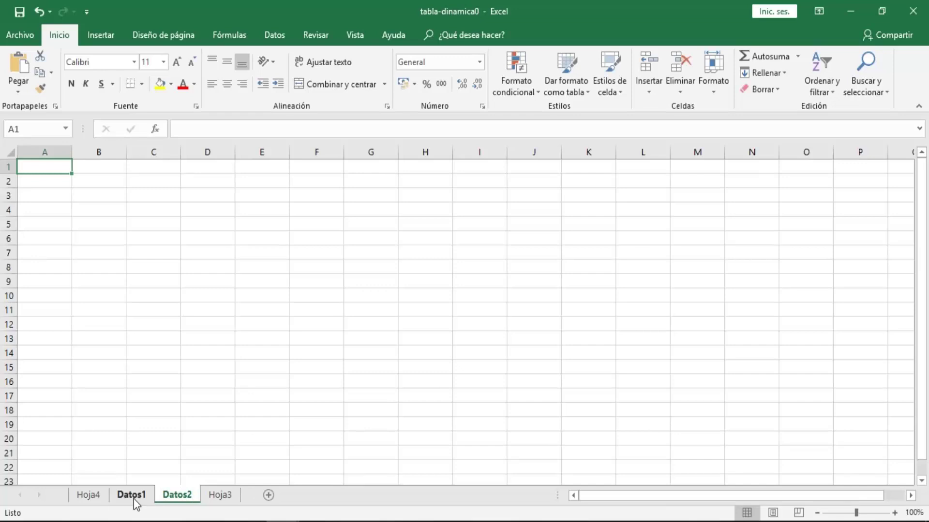
# Step: Copy the entire Datos1 sheet and paste it into the Datos2 sheet
pyautogui.click(134, 498)
pyautogui.click(8, 148)
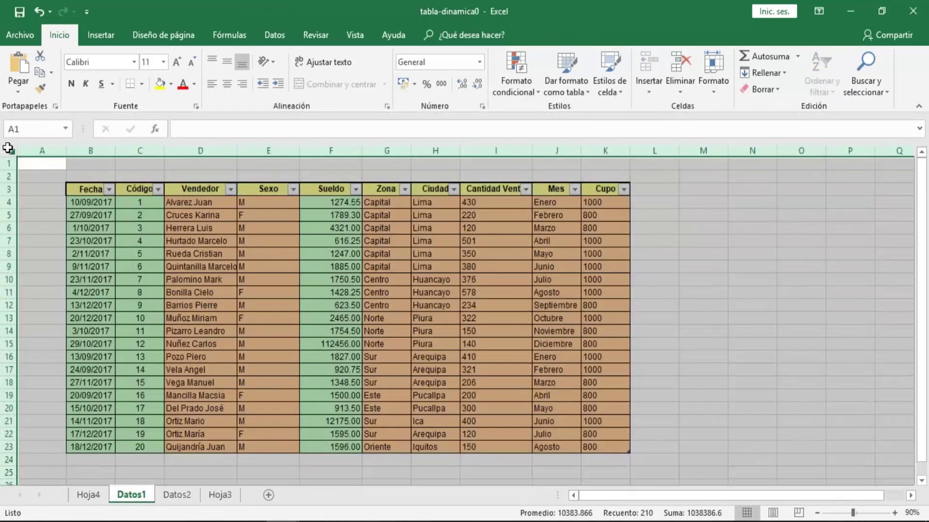
pyautogui.hotkey('ctrl', 'c')
pyautogui.click(177, 495)
pyautogui.click(10, 152)
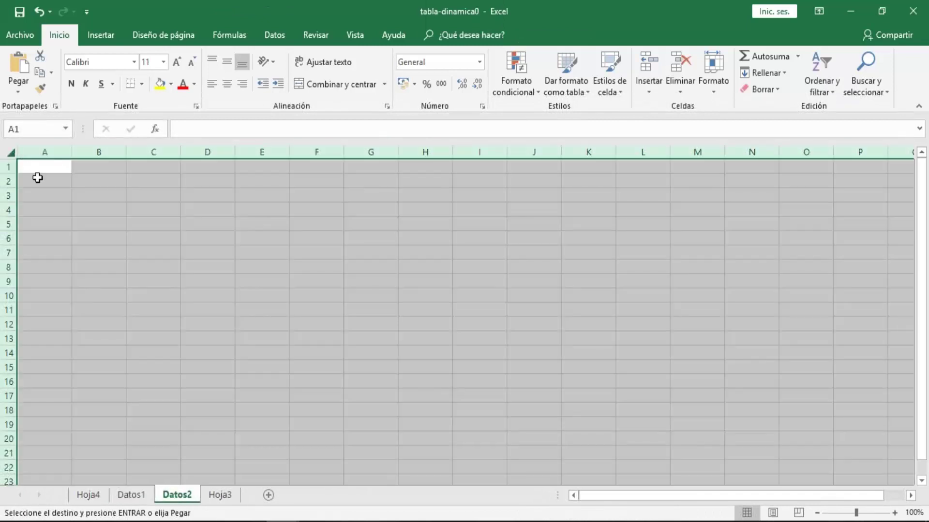
pyautogui.press('Return')
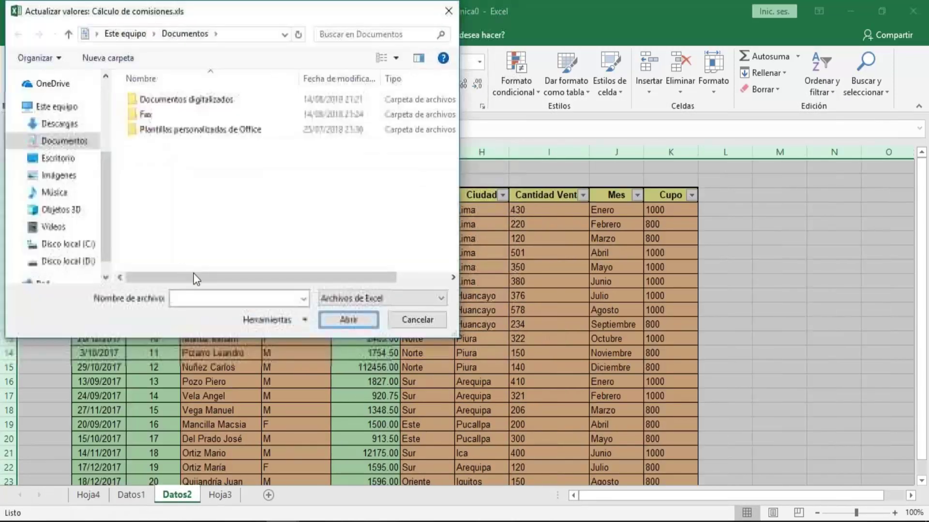
# Step: Dismiss the update-values prompt and spot-check pasted values, including the Sexo column
pyautogui.press('Escape')
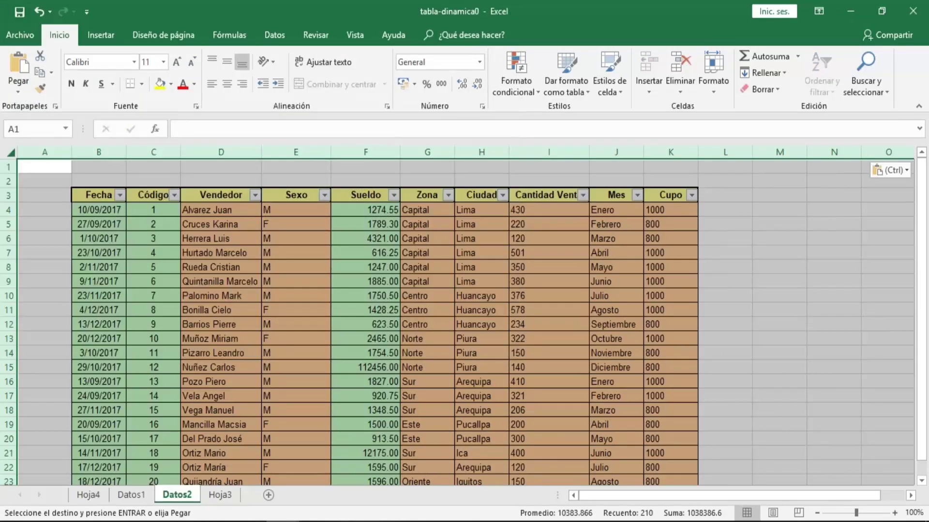
pyautogui.click(220, 282)
pyautogui.click(365, 310)
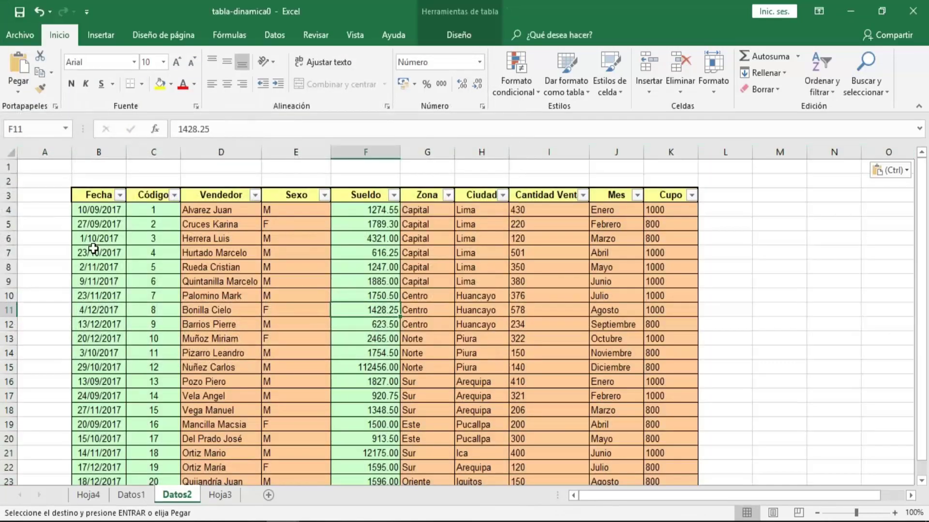
pyautogui.click(303, 280)
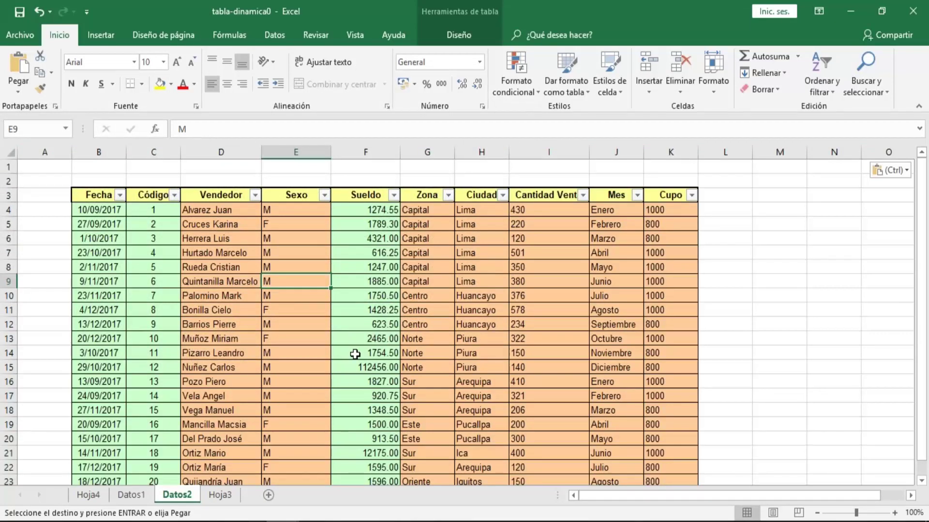
pyautogui.click(98, 495)
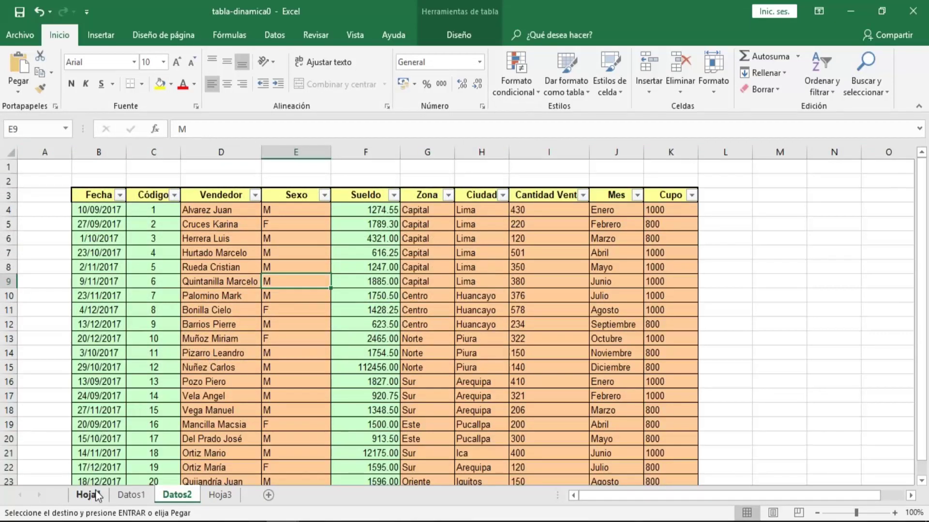
# Step: Select the Hoja4 pivot table range A68:B76 summing Cantidad Venta by Ciudad
pyautogui.click(108, 226)
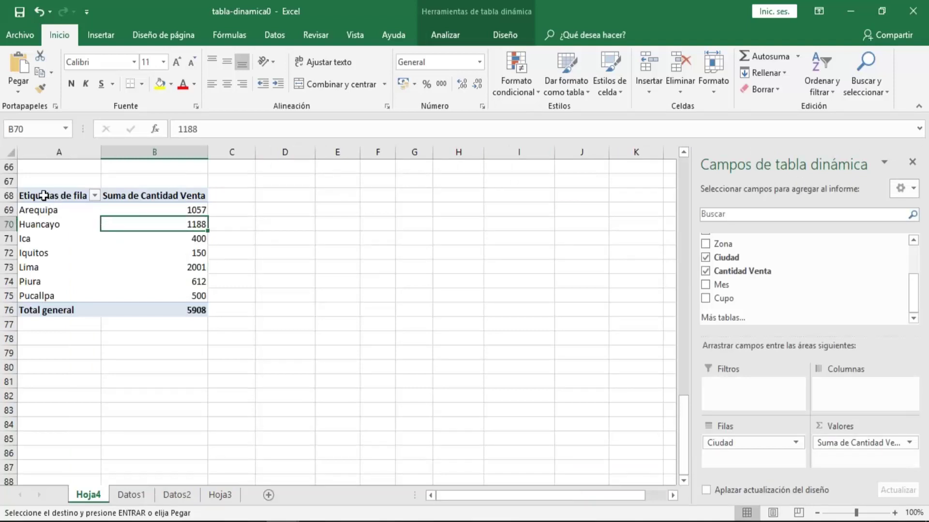
pyautogui.moveTo(44, 195); pyautogui.dragTo(199, 310)
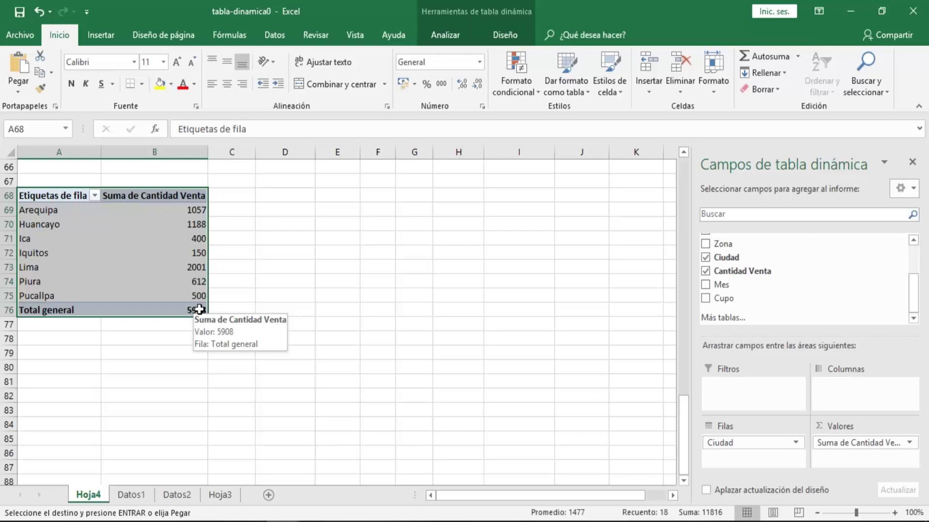
# Step: Select the whole Datos1 table from the Fecha header using Ctrl+Shift+Down and Right
pyautogui.click(134, 497)
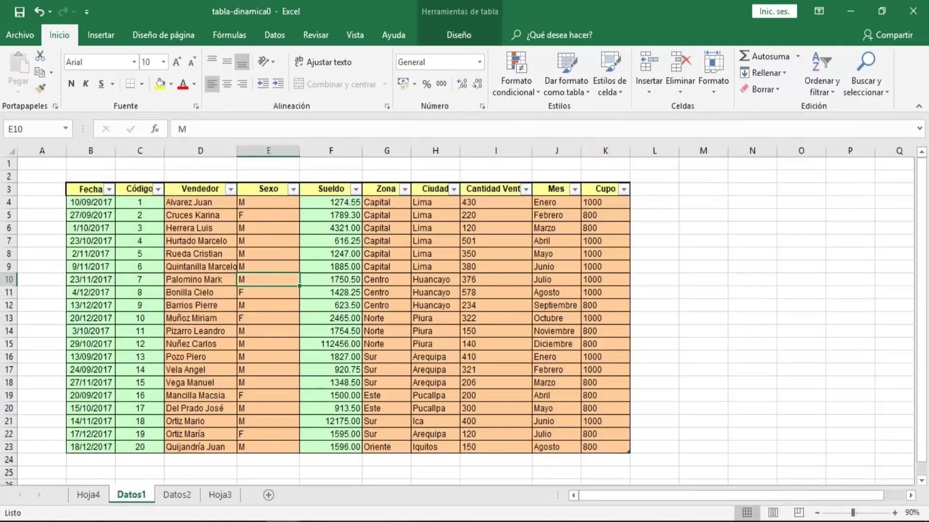
pyautogui.click(90, 189)
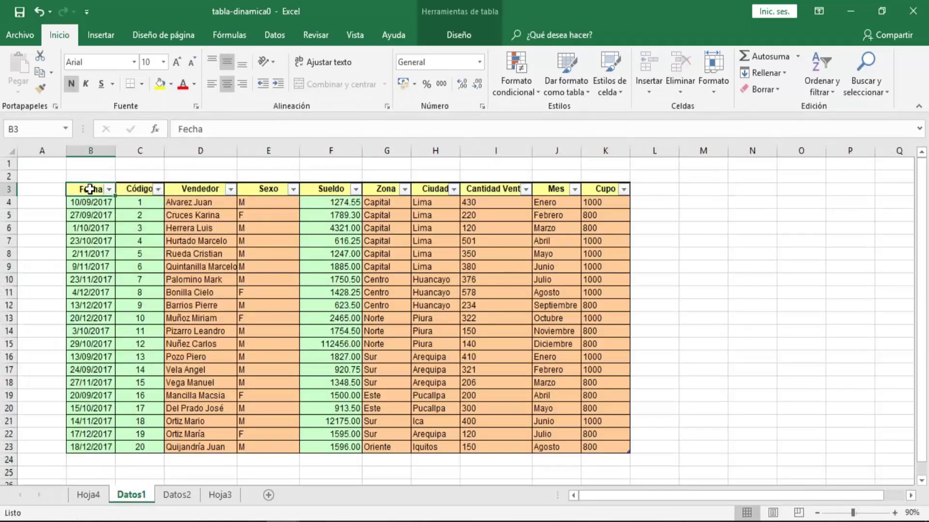
pyautogui.hotkey('ctrl', 'shift', 'Down')
pyautogui.hotkey('ctrl', 'shift', 'Down')
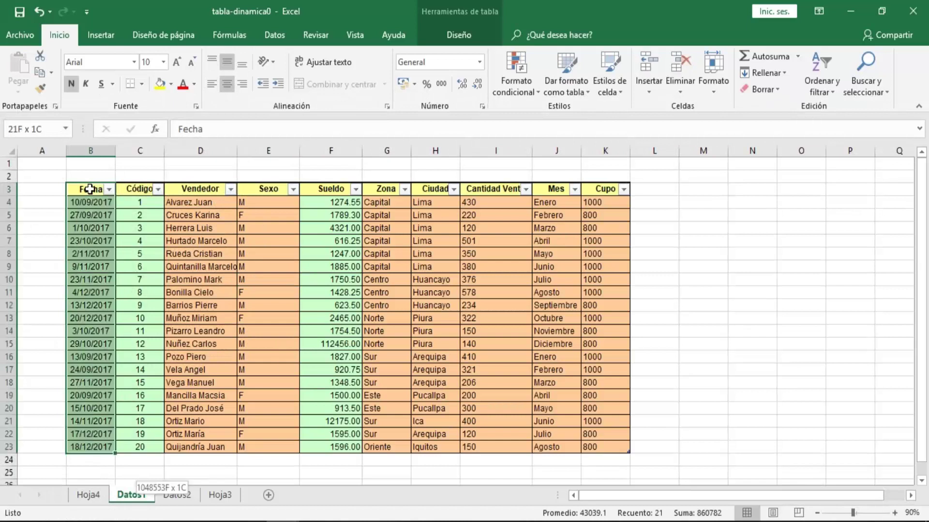
pyautogui.scroll(-2, 90, 189)
pyautogui.scroll(-5, 90, 189)
pyautogui.hotkey('ctrl', 'shift', 'Right')
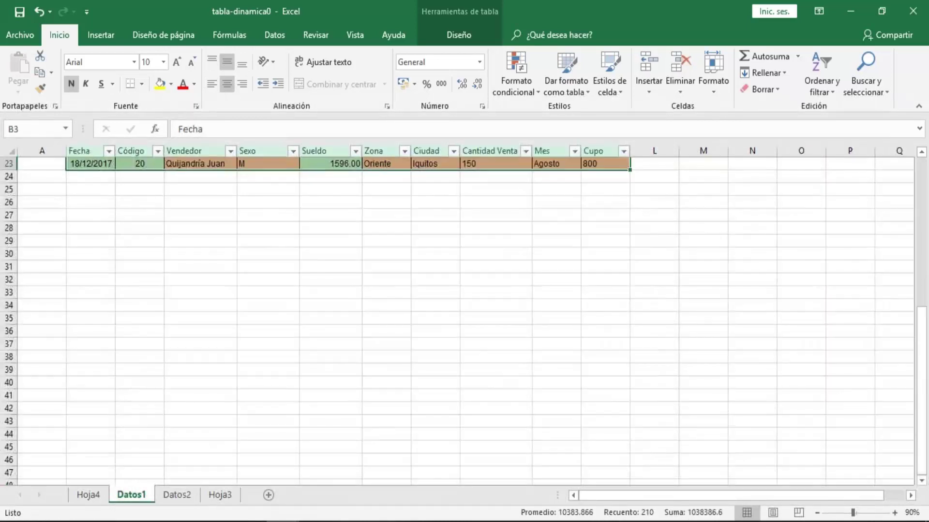
pyautogui.moveTo(920, 331); pyautogui.dragTo(925, 261)
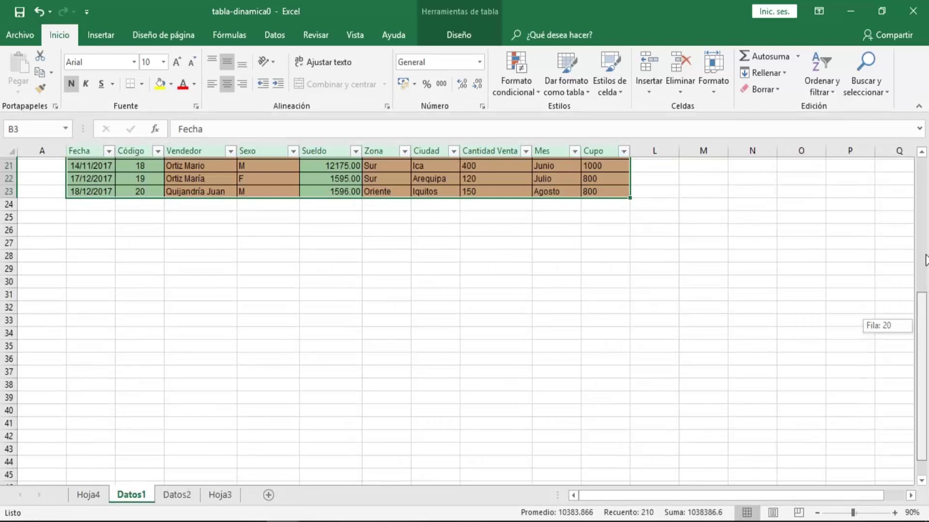
pyautogui.moveTo(925, 260); pyautogui.dragTo(924, 203)
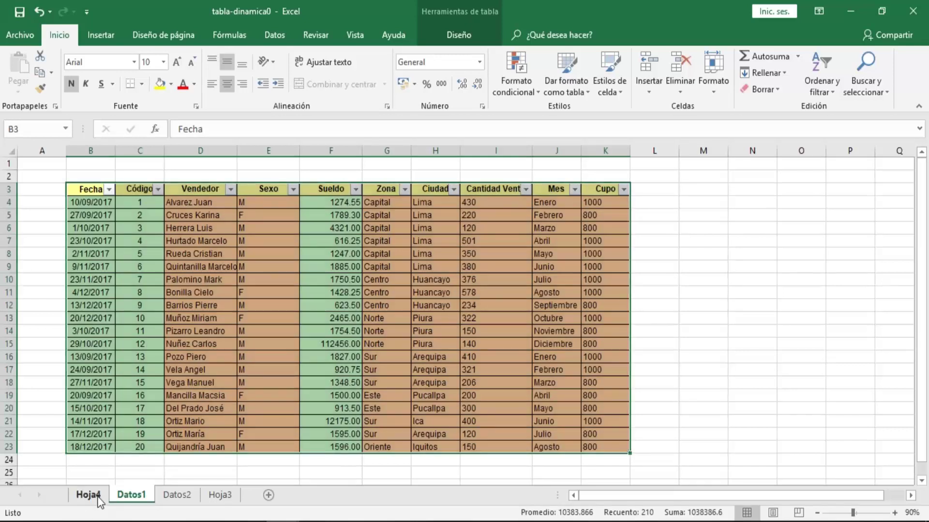
# Step: Drill into Lima to create Hoja5, then select a cell inside the Datos2 table
pyautogui.click(88, 495)
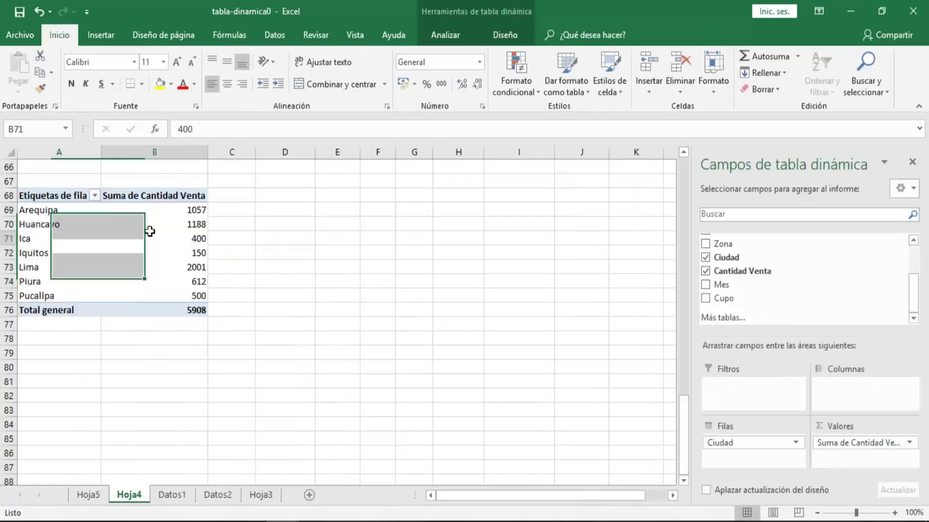
pyautogui.click(55, 239)
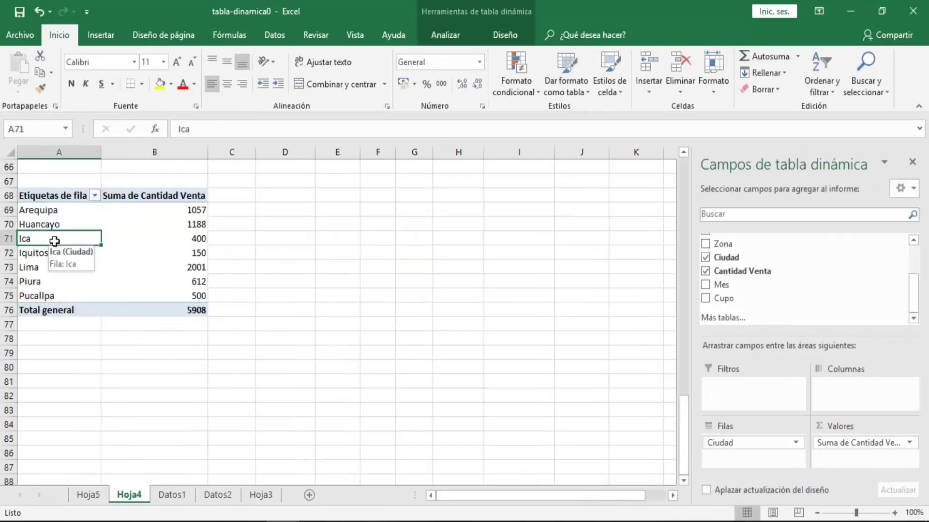
pyautogui.click(218, 495)
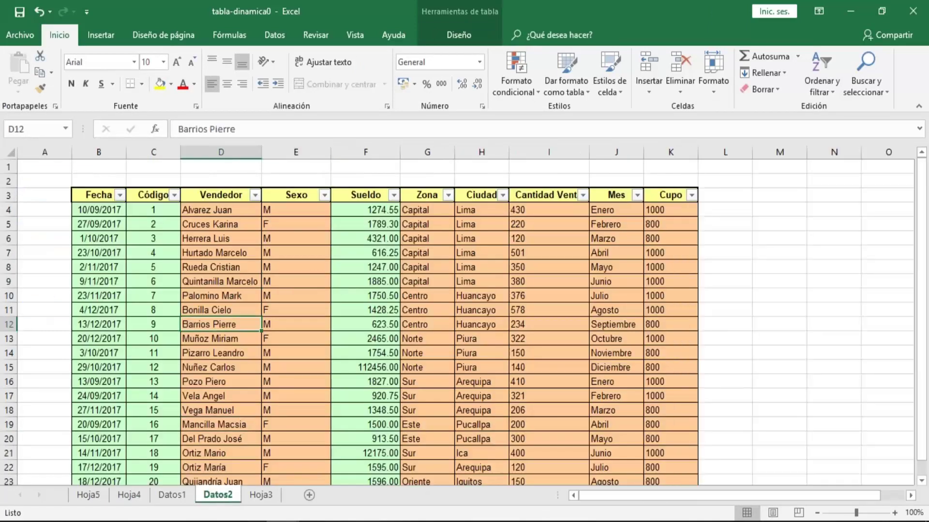
pyautogui.click(441, 315)
pyautogui.click(303, 240)
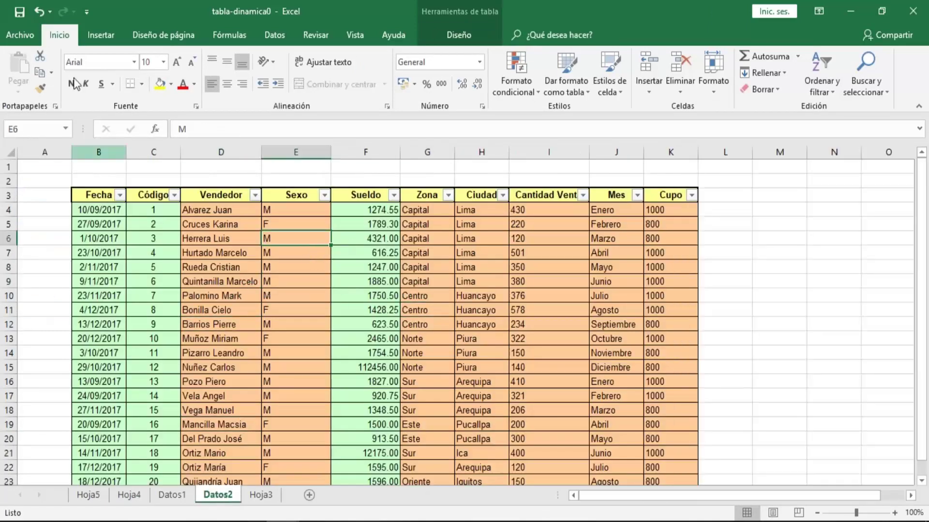
pyautogui.click(102, 37)
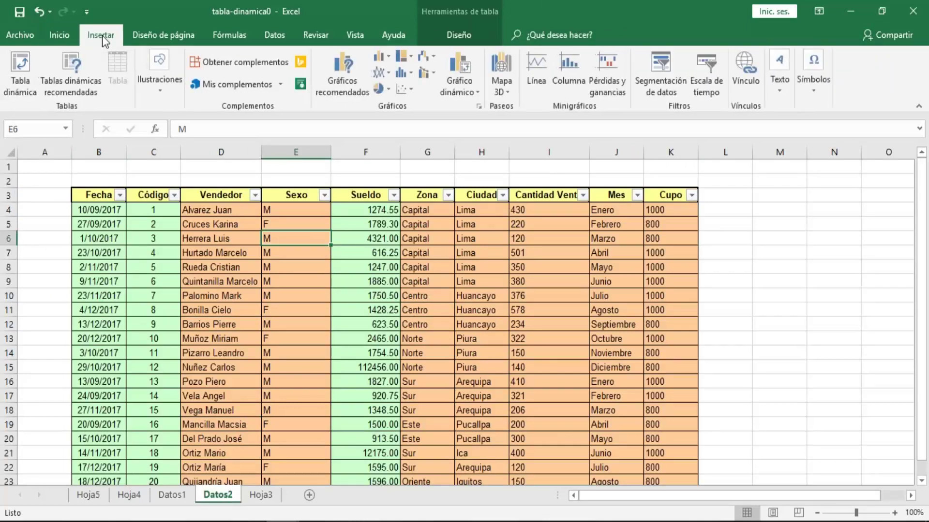
# Step: Insert a pivot table from the Datos2 table on existing sheet Hoja4 at cell A81
pyautogui.click(22, 65)
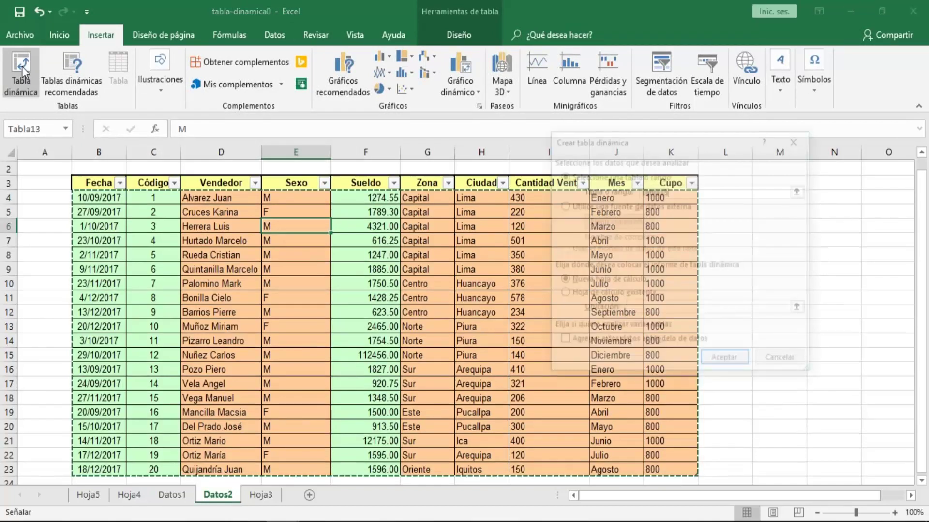
pyautogui.click(605, 294)
pyautogui.click(129, 495)
pyautogui.click(42, 382)
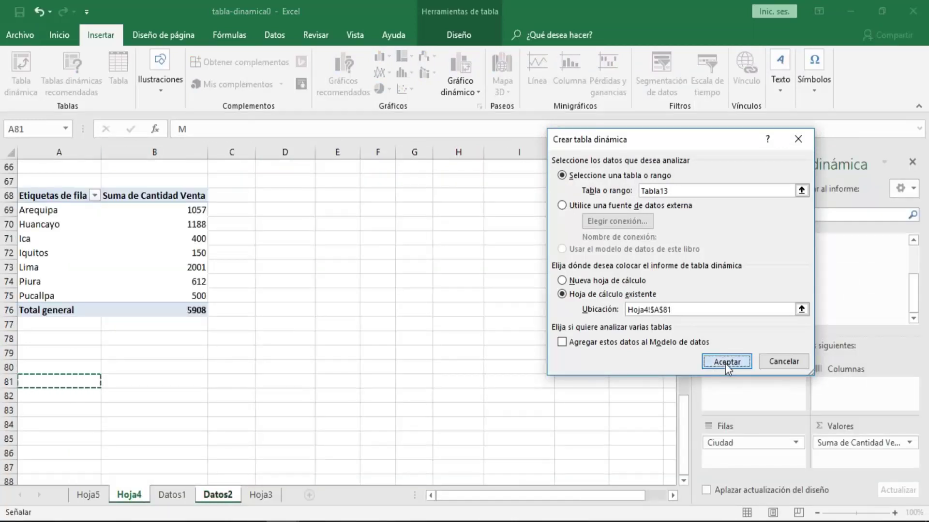
pyautogui.click(725, 363)
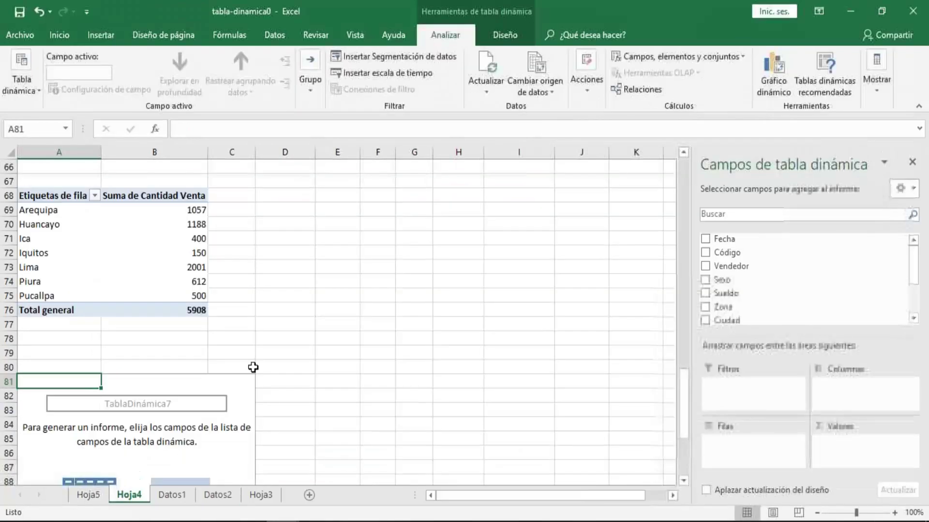
pyautogui.click(155, 453)
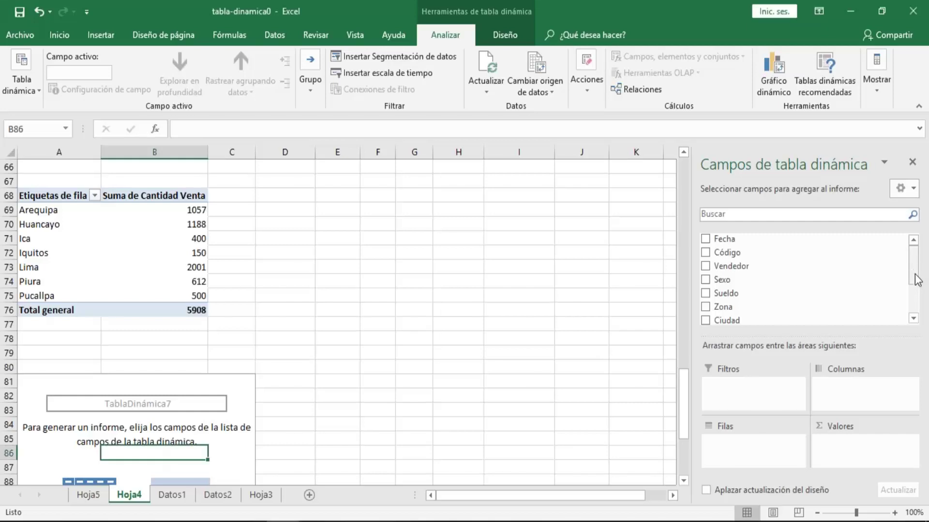
# Step: Lay out TablaDinámica7 with Zona and Ciudad rows, Sexo columns and Sum of Sueldo values
pyautogui.moveTo(914, 280)
pyautogui.mouseDown()
pyautogui.moveTo(924, 295)
pyautogui.moveTo(721, 283)
pyautogui.moveTo(736, 452)
pyautogui.mouseUp()
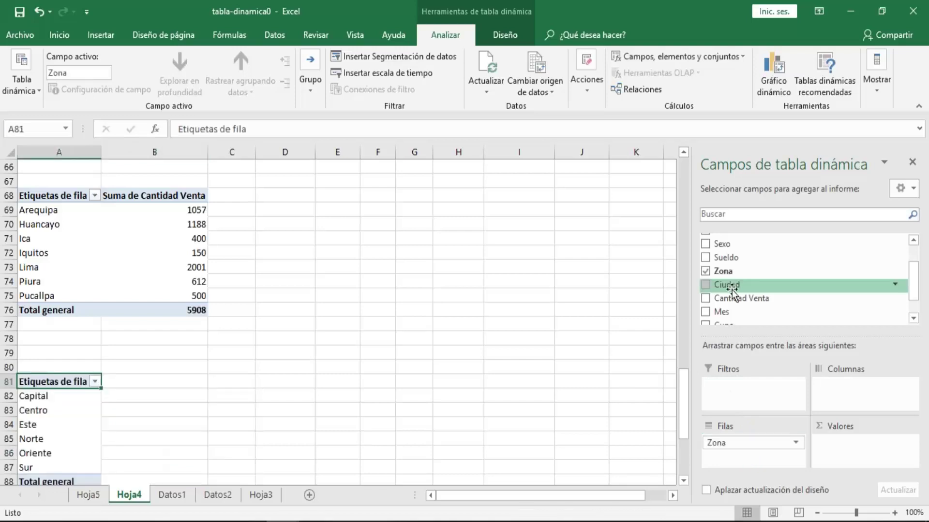
pyautogui.moveTo(725, 285); pyautogui.dragTo(742, 462)
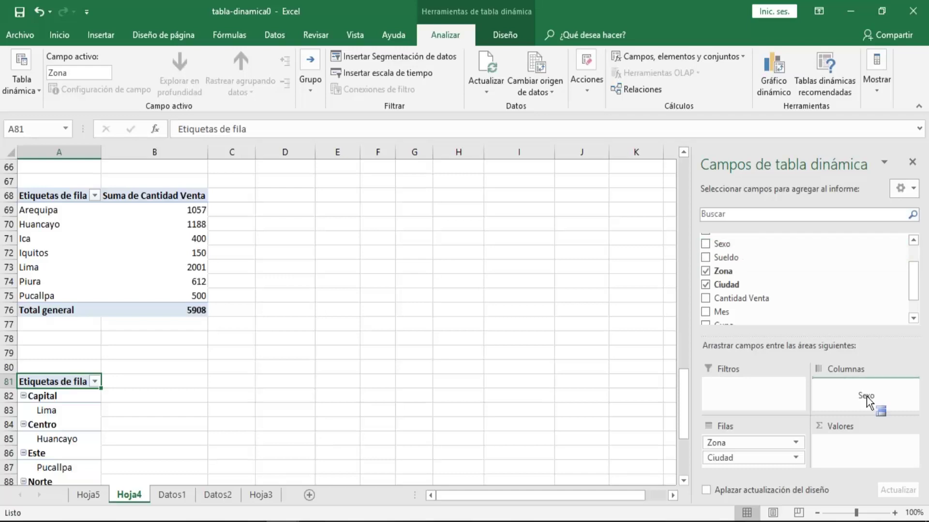
pyautogui.moveTo(738, 249); pyautogui.dragTo(866, 402)
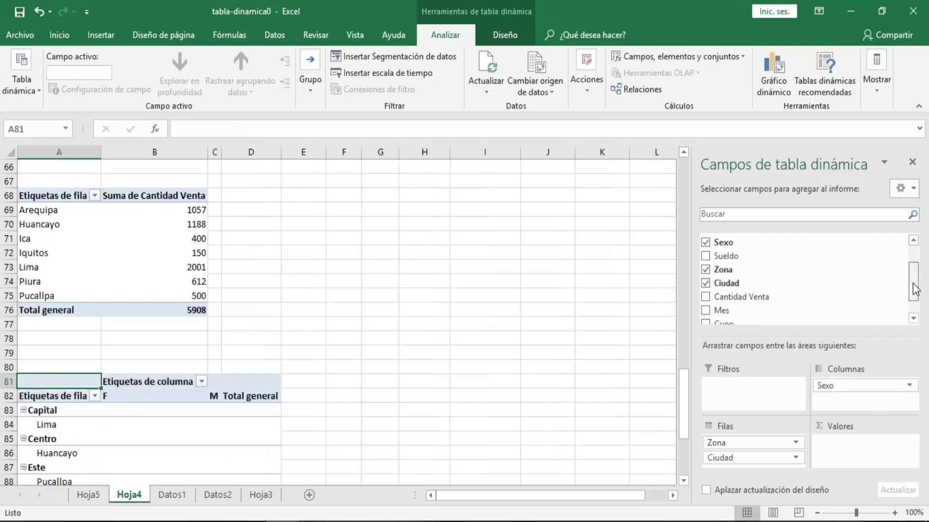
pyautogui.scroll(-2, 803, 278)
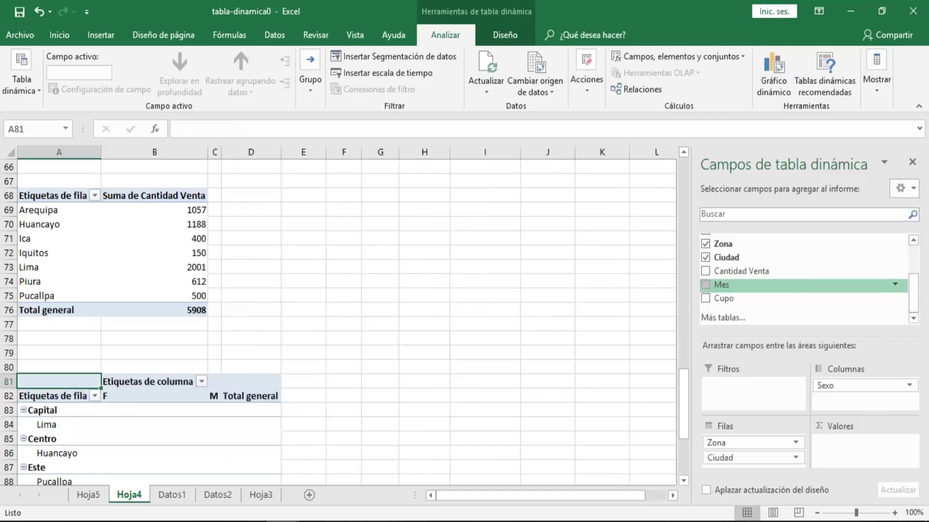
pyautogui.moveTo(913, 301); pyautogui.dragTo(913, 270)
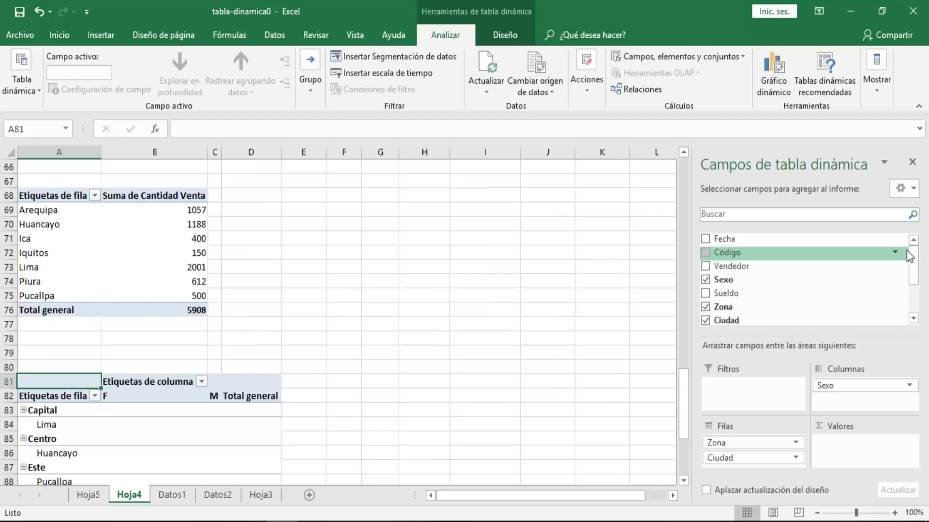
pyautogui.moveTo(725, 293); pyautogui.dragTo(844, 448)
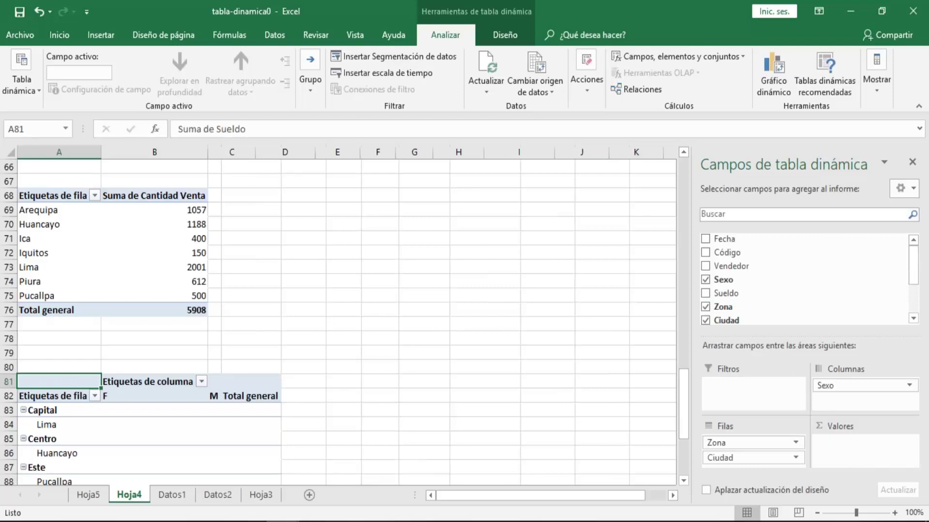
# Step: Step through the Zona rows down to Sur and check the Centro Sueldo totals
pyautogui.click(36, 438)
pyautogui.press('Down')
pyautogui.press('Down')
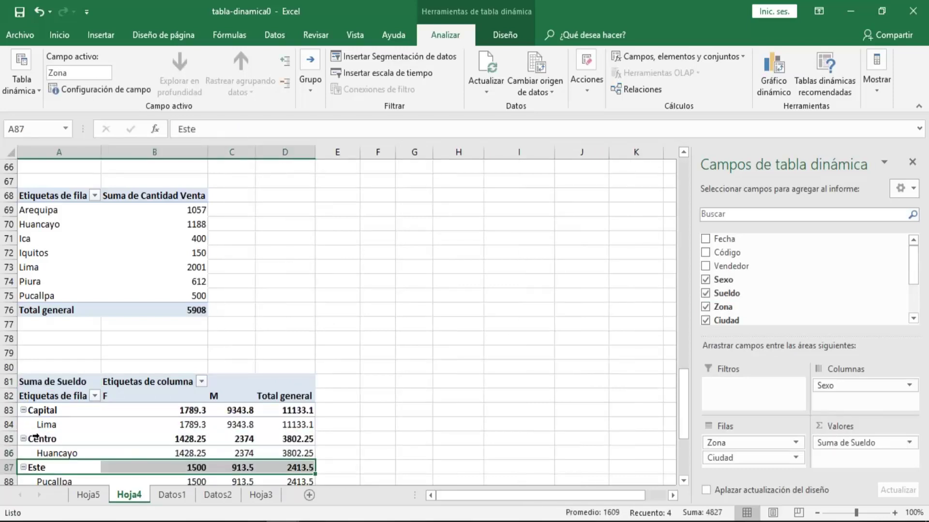
pyautogui.press('Down')
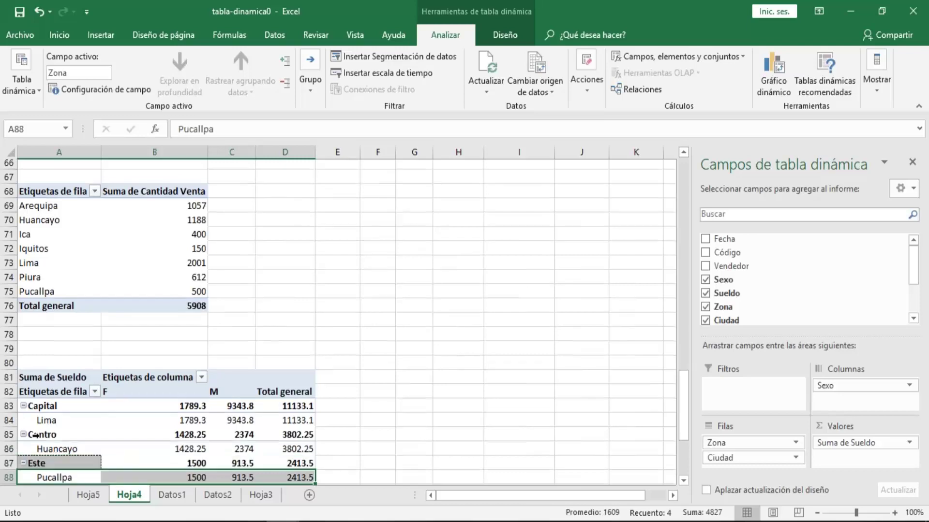
pyautogui.press('Down')
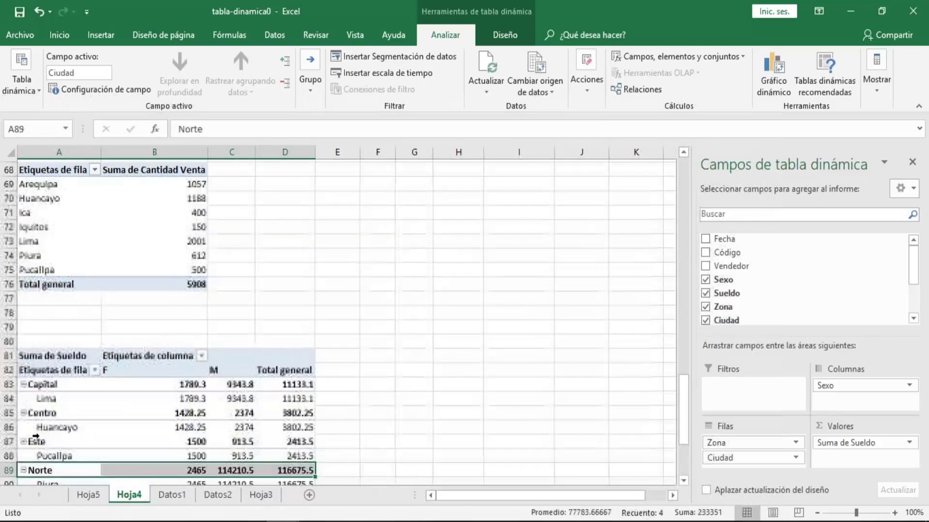
pyautogui.press('Down')
pyautogui.press('Down')
pyautogui.press('Down')
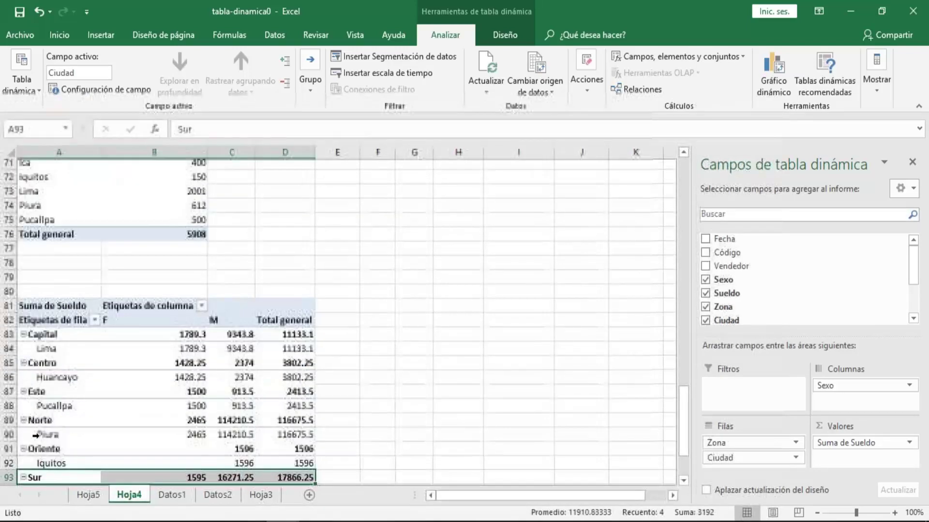
pyautogui.press('Down')
pyautogui.press('Down')
pyautogui.press('Down')
pyautogui.click(154, 310)
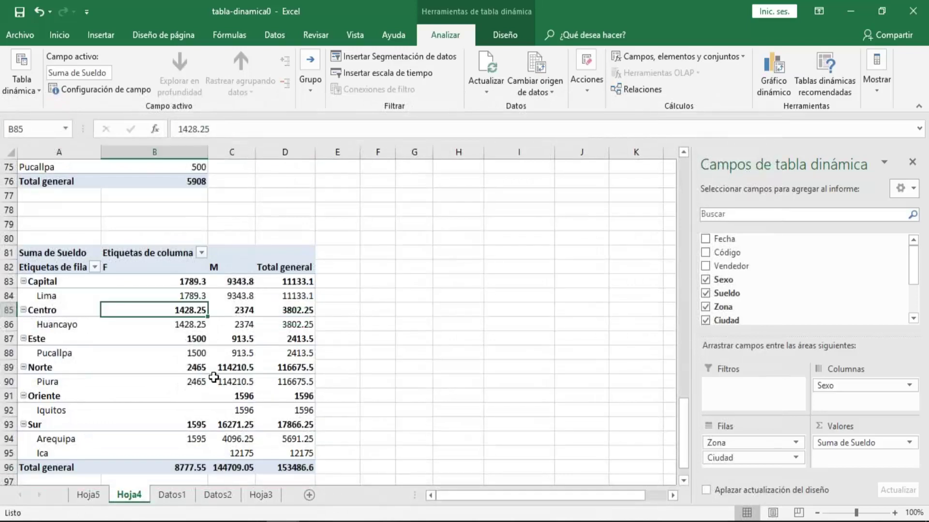
pyautogui.click(214, 378)
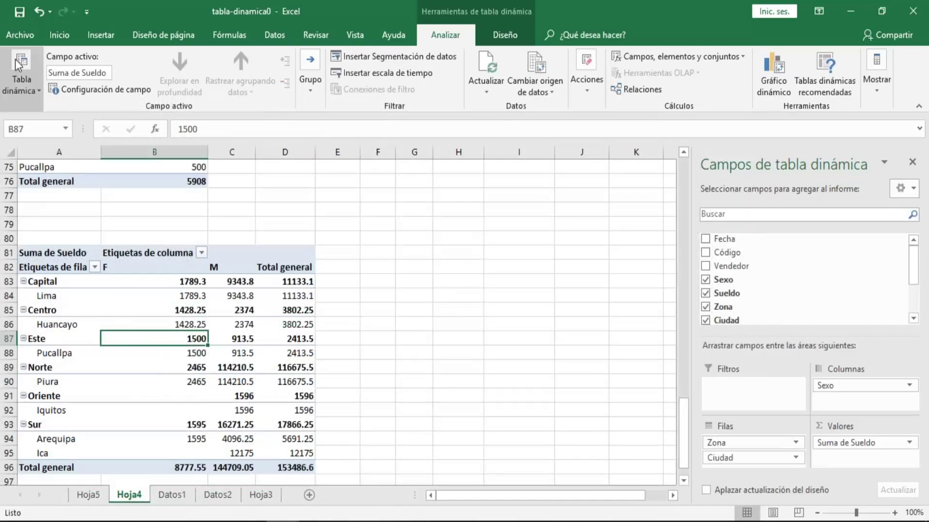
# Step: Save the workbook and spot-check the Centro, Piura and Pucallpa totals by Sexo
pyautogui.click(19, 11)
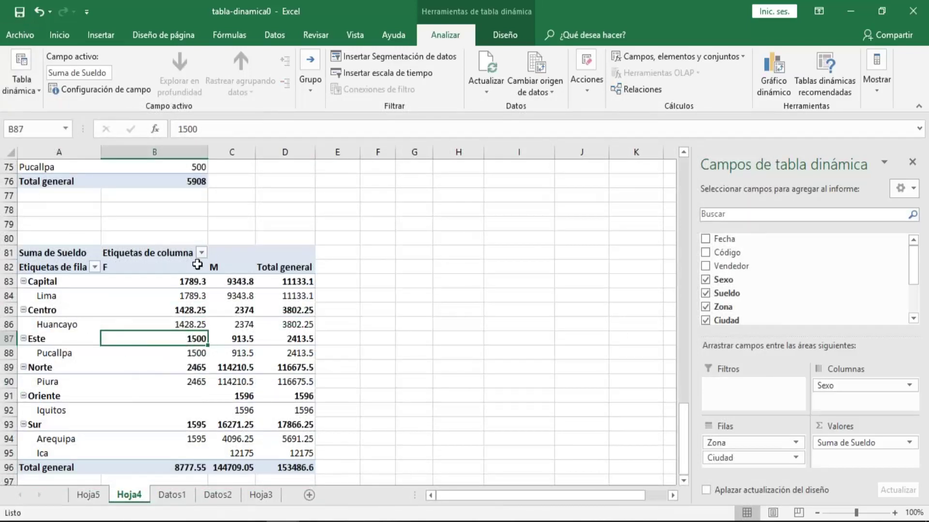
pyautogui.click(236, 307)
pyautogui.click(189, 380)
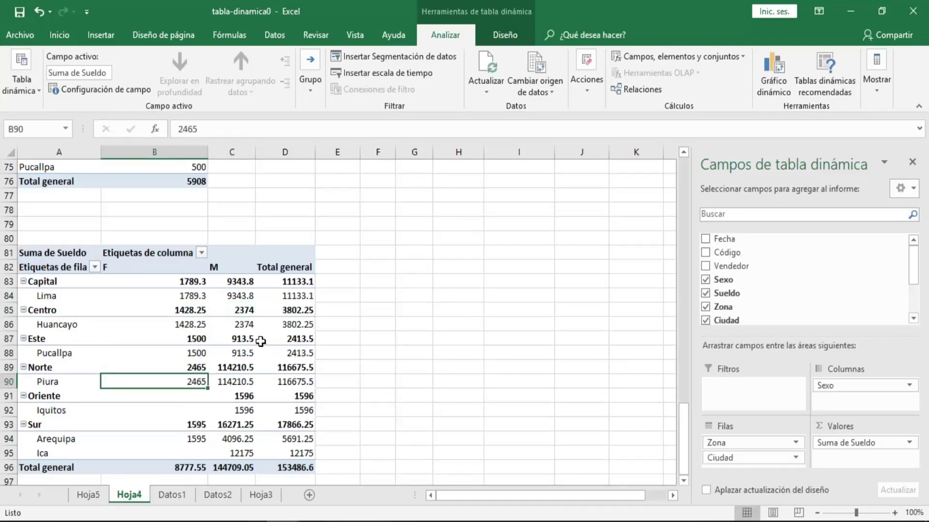
pyautogui.click(261, 342)
pyautogui.click(232, 353)
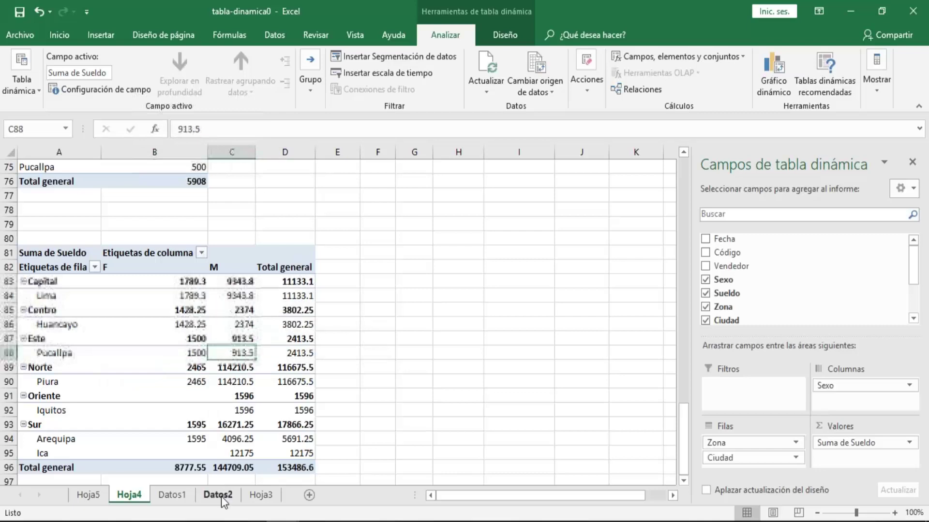
pyautogui.click(218, 495)
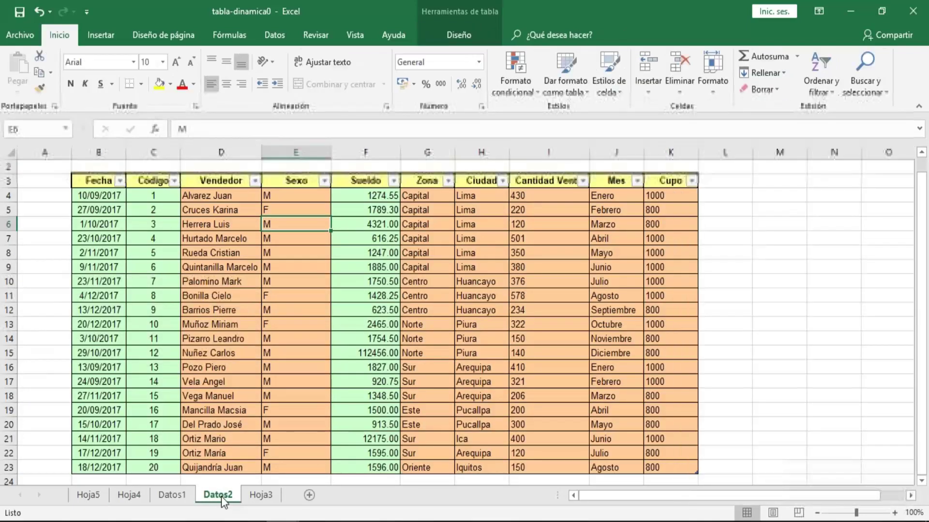
# Step: Delete the Datos2 sheet via its tab menu, confirming the permanent deletion
pyautogui.hotkey('ctrl', 'pageup')
pyautogui.hotkey('ctrl', 'pageup')
pyautogui.click(218, 495)
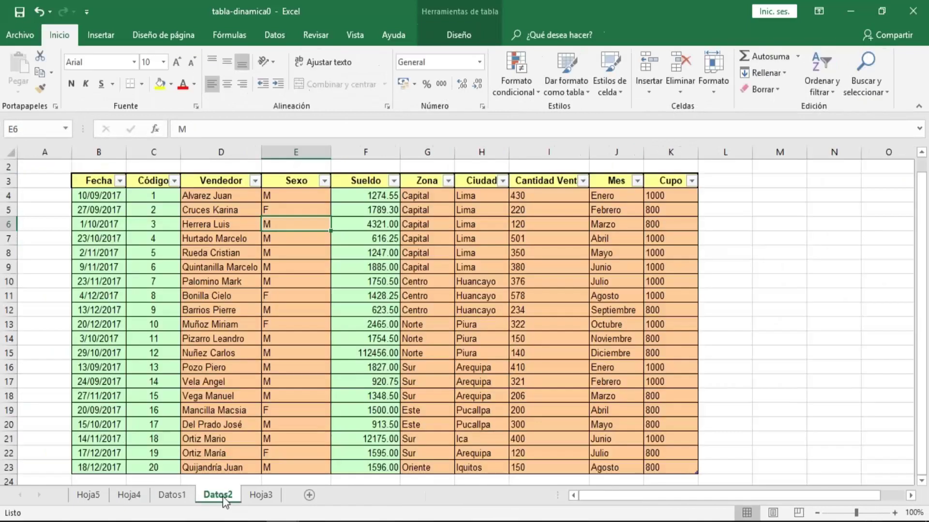
pyautogui.rightClick(223, 495)
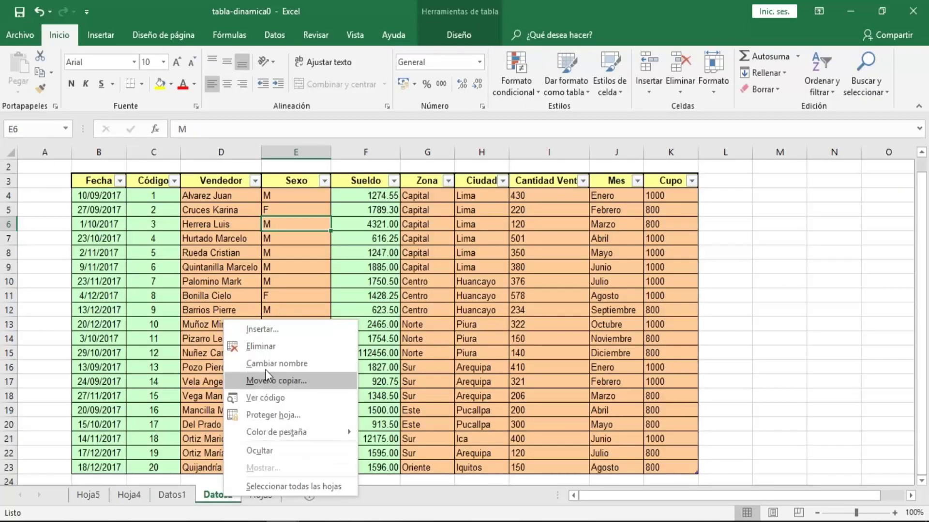
pyautogui.click(276, 344)
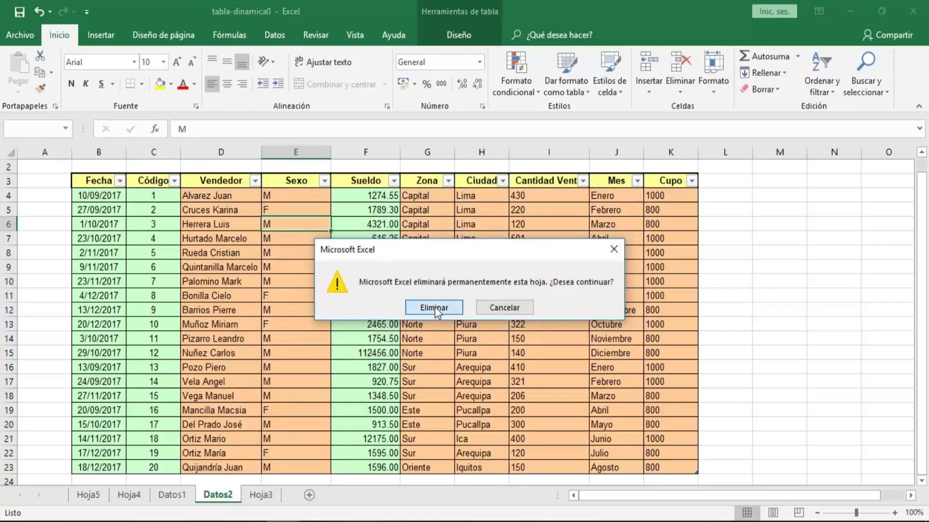
pyautogui.click(434, 307)
pyautogui.click(129, 495)
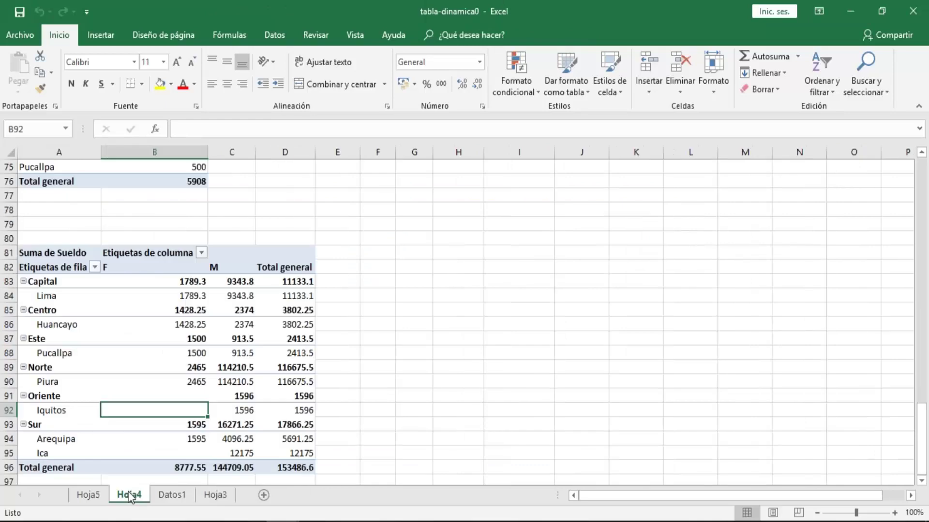
# Step: Rearrange TablaDinámica7 to Zona rows and Ciudad columns, dropping Sexo, then check Centro–Huancayo
pyautogui.click(158, 297)
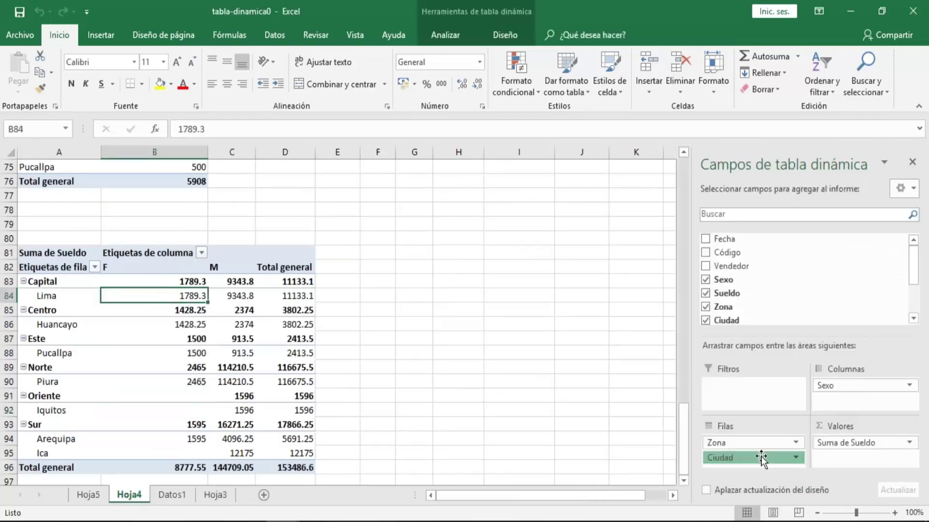
pyautogui.moveTo(754, 458); pyautogui.dragTo(734, 283)
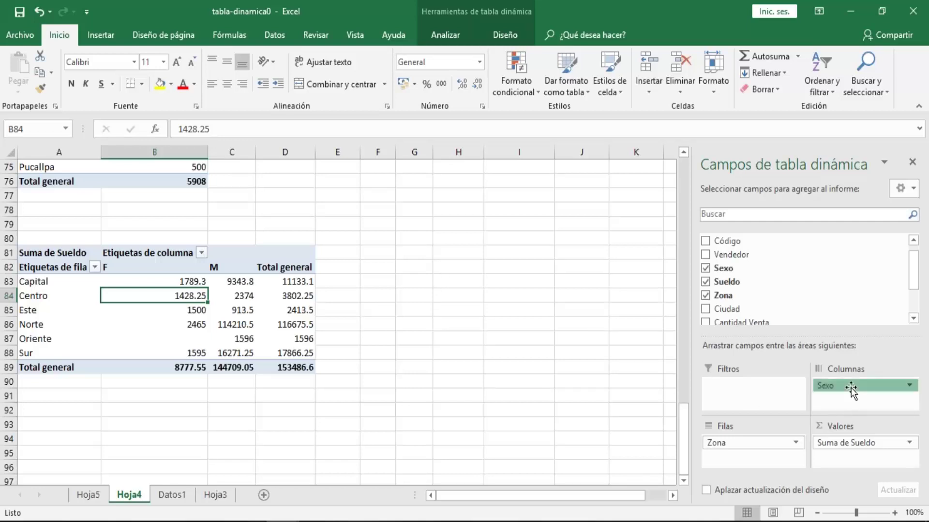
pyautogui.moveTo(851, 387)
pyautogui.mouseDown()
pyautogui.moveTo(762, 285)
pyautogui.moveTo(839, 385)
pyautogui.mouseUp()
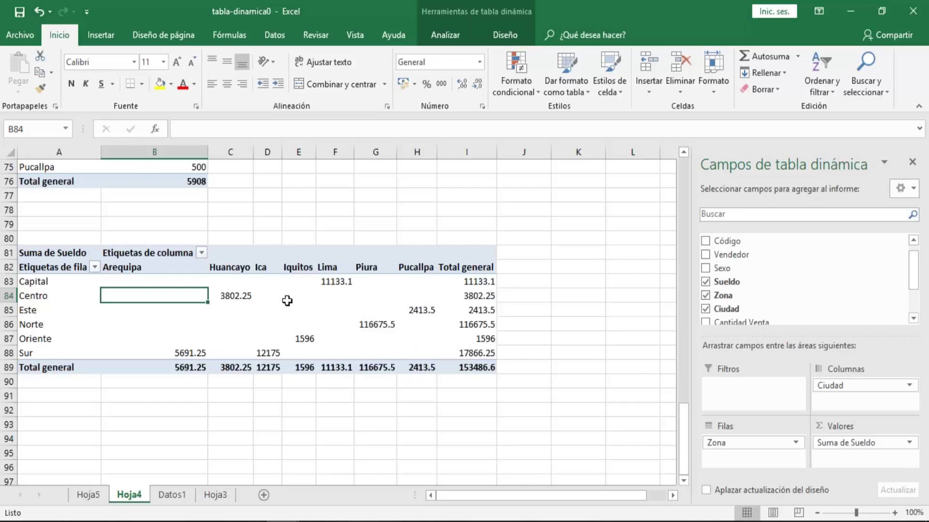
pyautogui.click(241, 297)
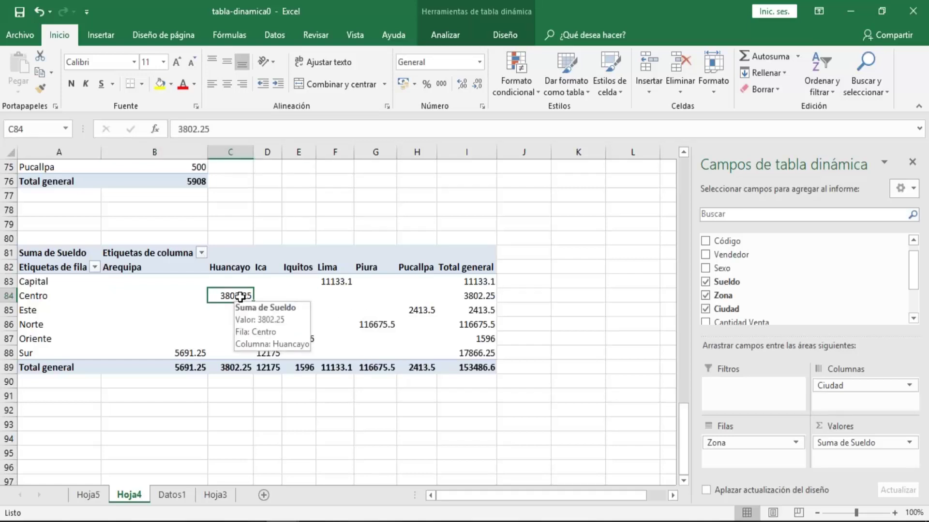
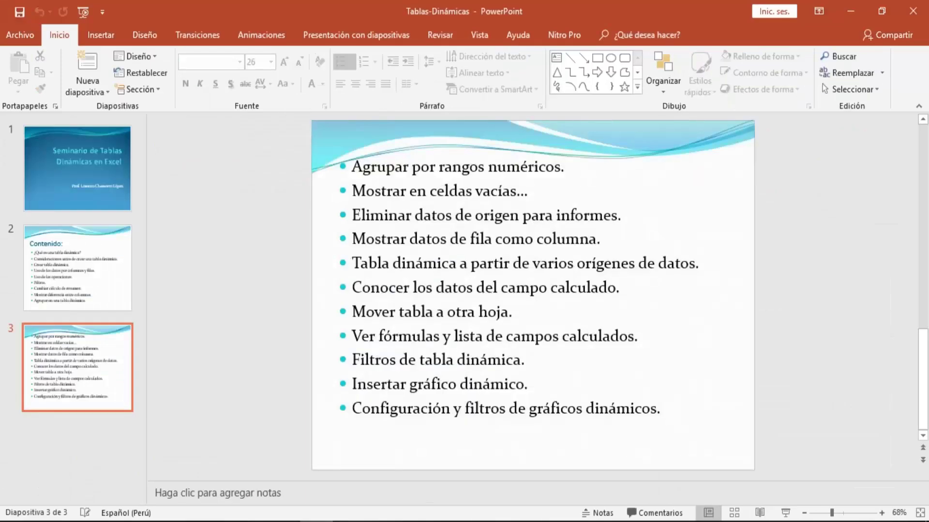
# Step: Review the slide 3 pivot-table topic list, then return to the tabla-dinamica0 Excel workbook
pyautogui.click(375, 263)
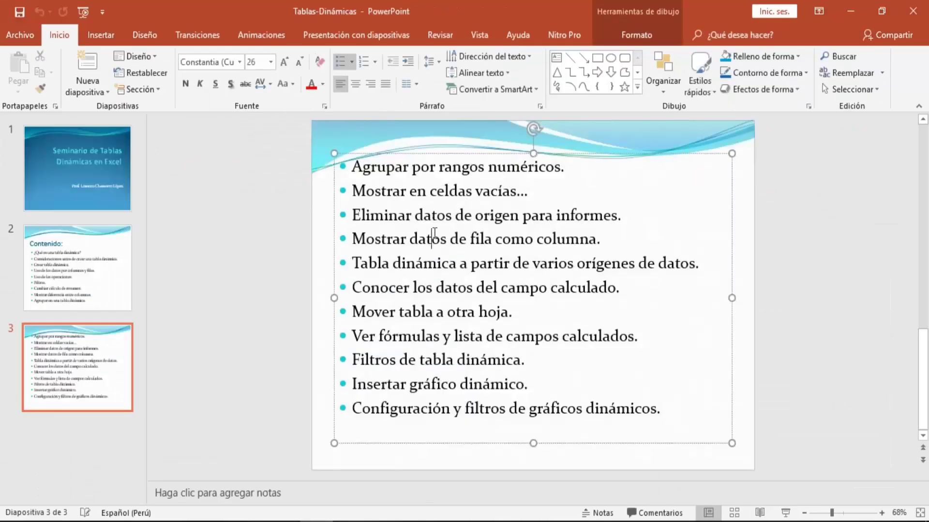
pyautogui.click(451, 262)
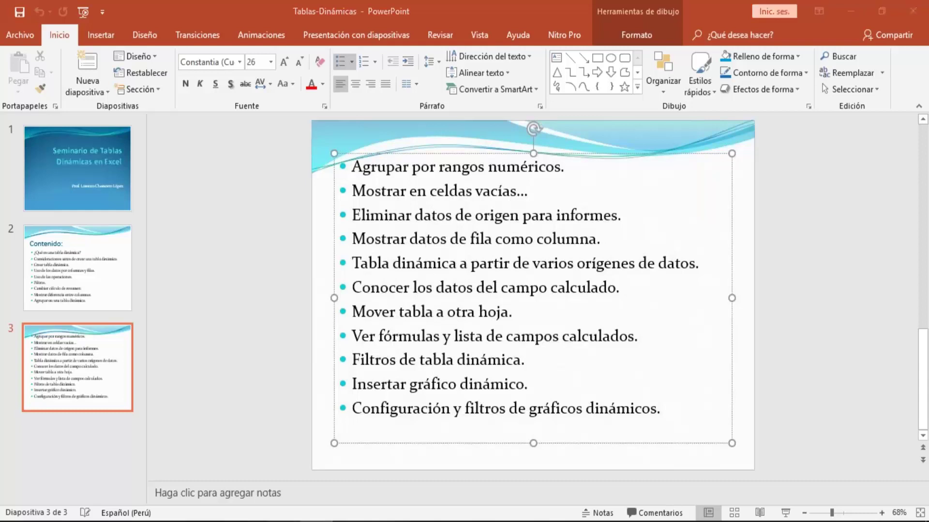
pyautogui.click(440, 483)
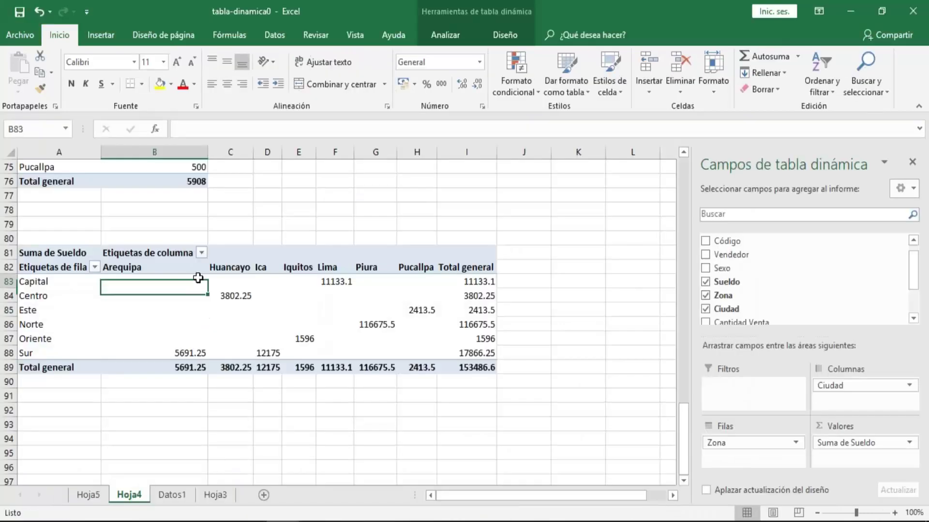
pyautogui.click(565, 334)
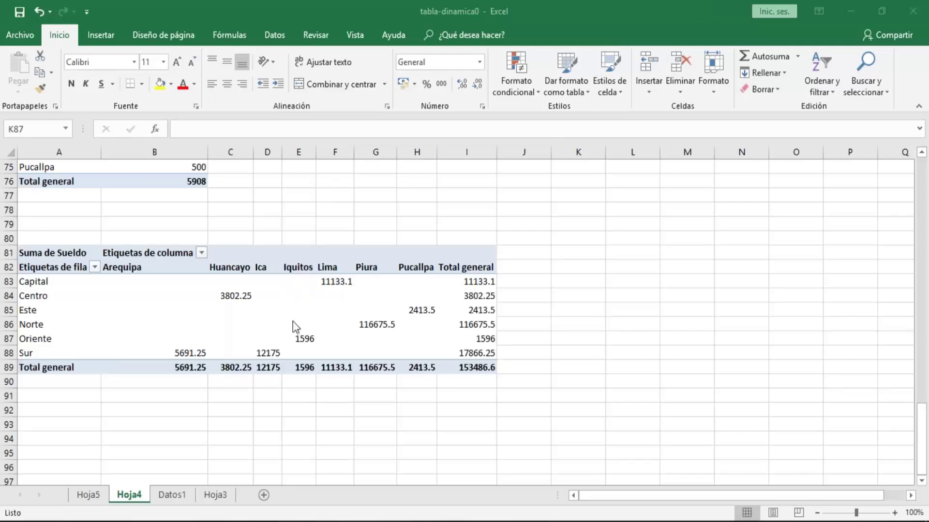
pyautogui.click(77, 313)
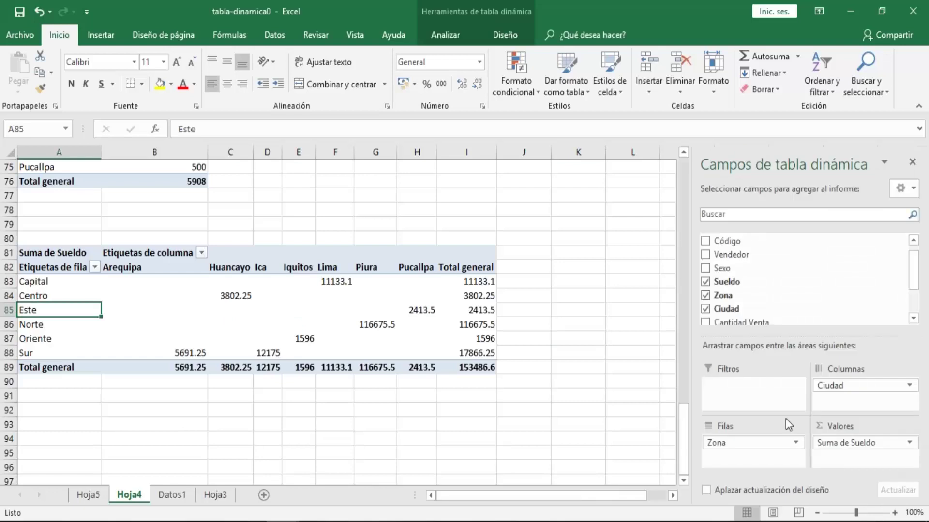
pyautogui.moveTo(849, 385)
pyautogui.mouseDown()
pyautogui.moveTo(761, 460)
pyautogui.moveTo(851, 387)
pyautogui.moveTo(730, 466)
pyautogui.moveTo(828, 385)
pyautogui.mouseUp()
pyautogui.moveTo(376, 324)
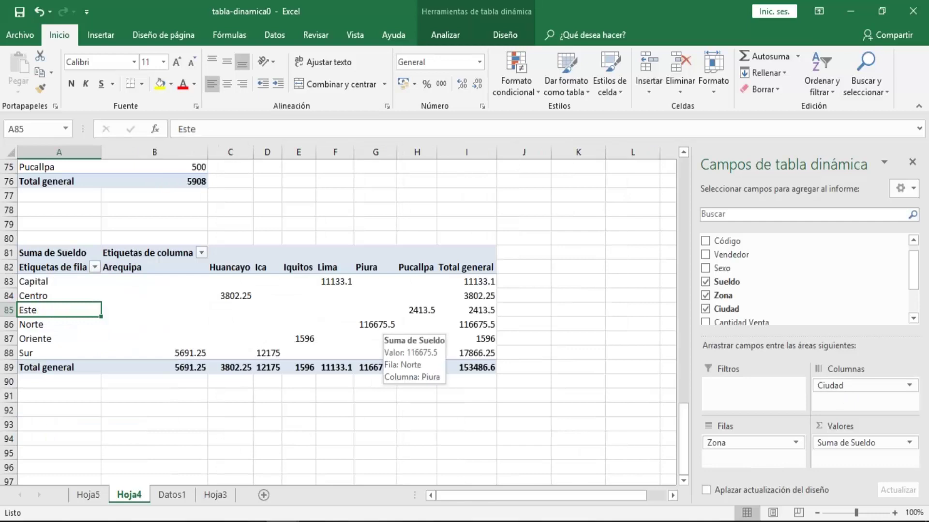
pyautogui.hotkey('alt', 'Tab')
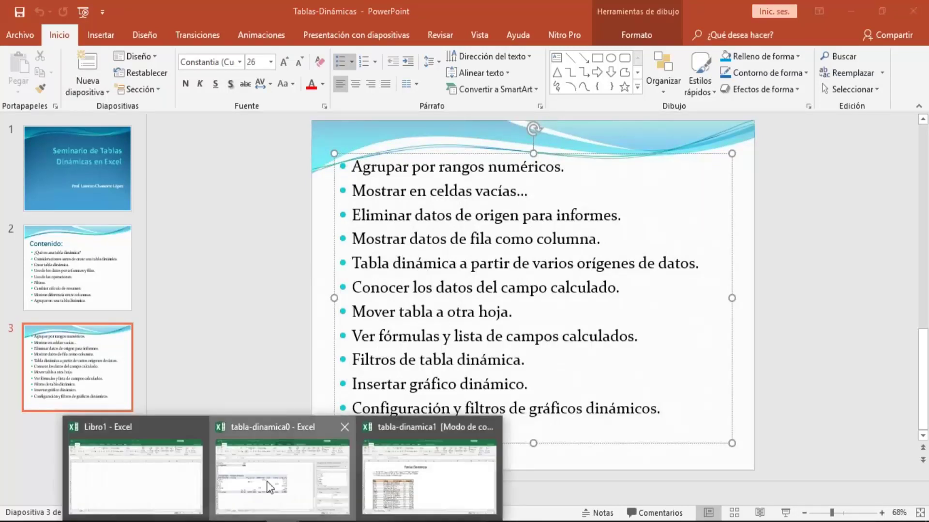
pyautogui.click(269, 484)
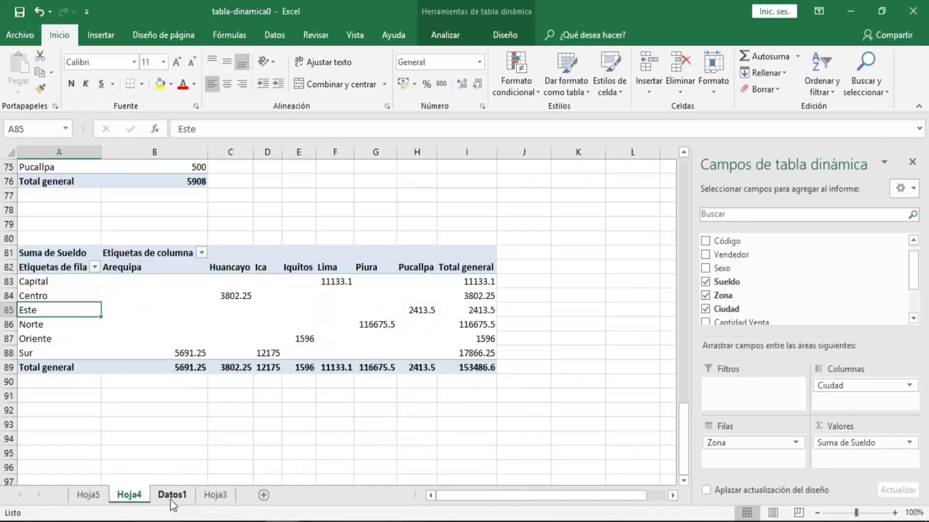
# Step: Go to the Datos1 sheet and select cell D5 to deselect the table
pyautogui.click(171, 495)
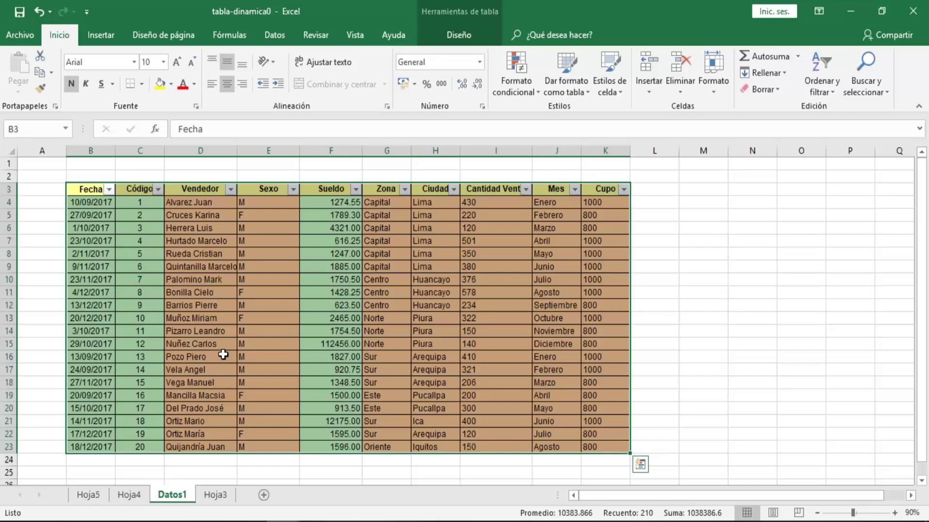
pyautogui.click(214, 220)
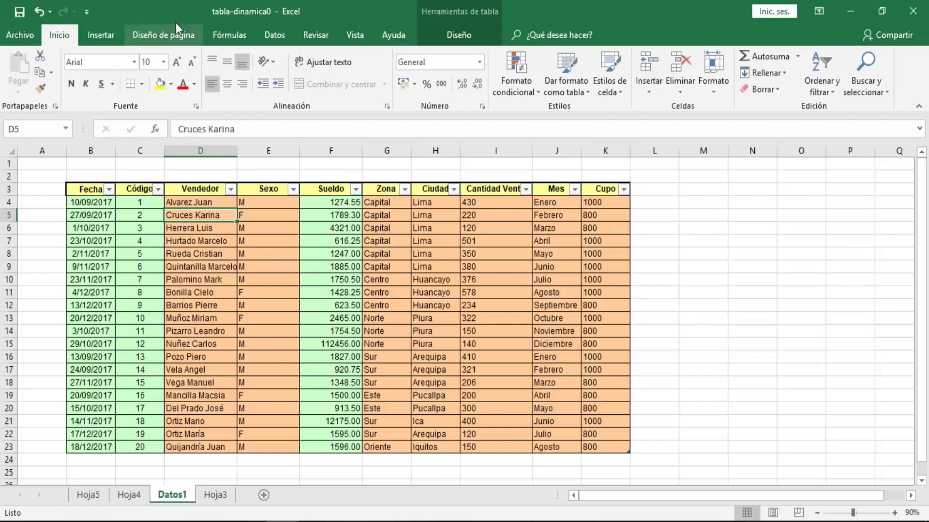
# Step: Add Asistente para tablas y gráficos dinámicos from 'Comandos que no están en la cinta' to the Quick Access Toolbar
pyautogui.rightClick(73, 14)
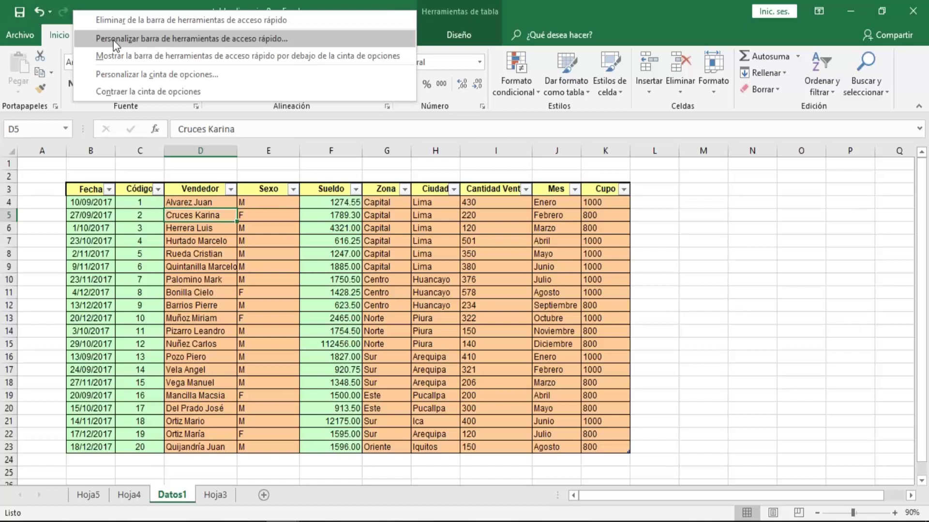
pyautogui.click(113, 39)
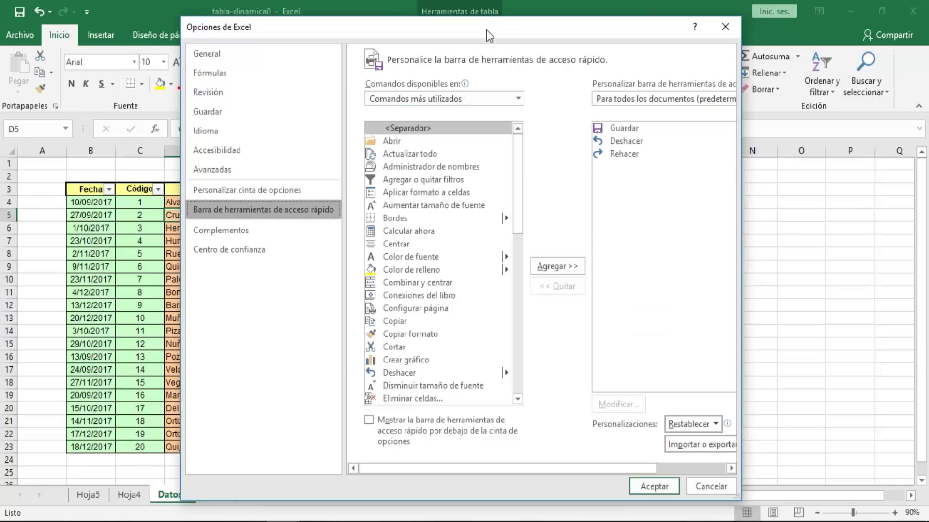
pyautogui.moveTo(486, 30); pyautogui.dragTo(445, 29)
pyautogui.click(480, 98)
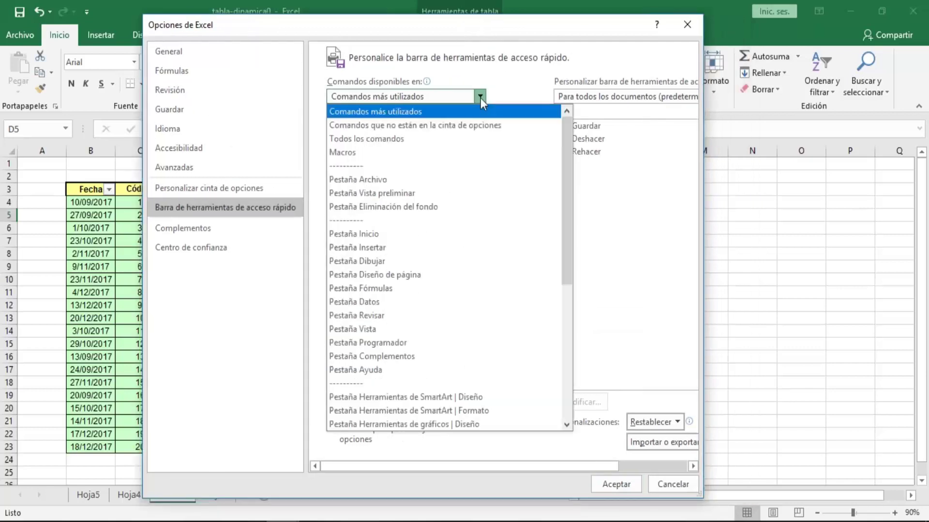
pyautogui.click(465, 127)
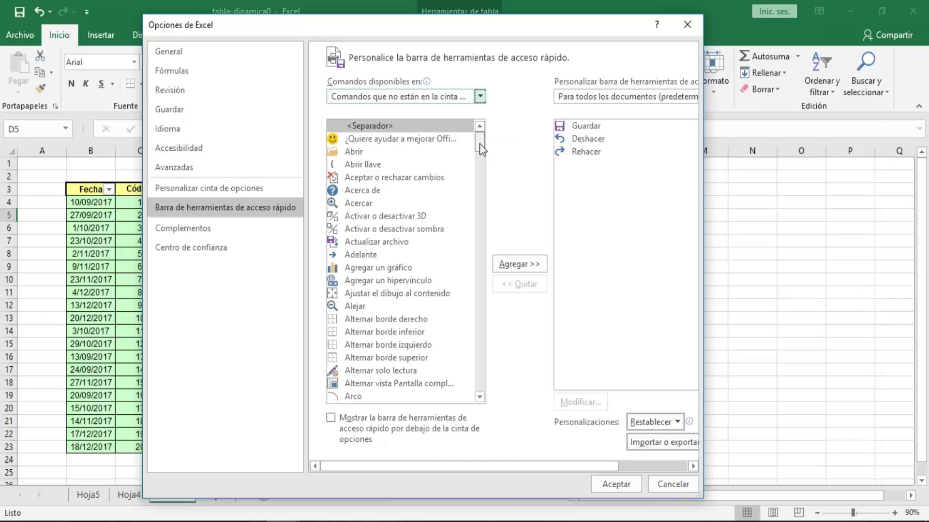
pyautogui.moveTo(480, 143); pyautogui.dragTo(480, 150)
pyautogui.click(400, 310)
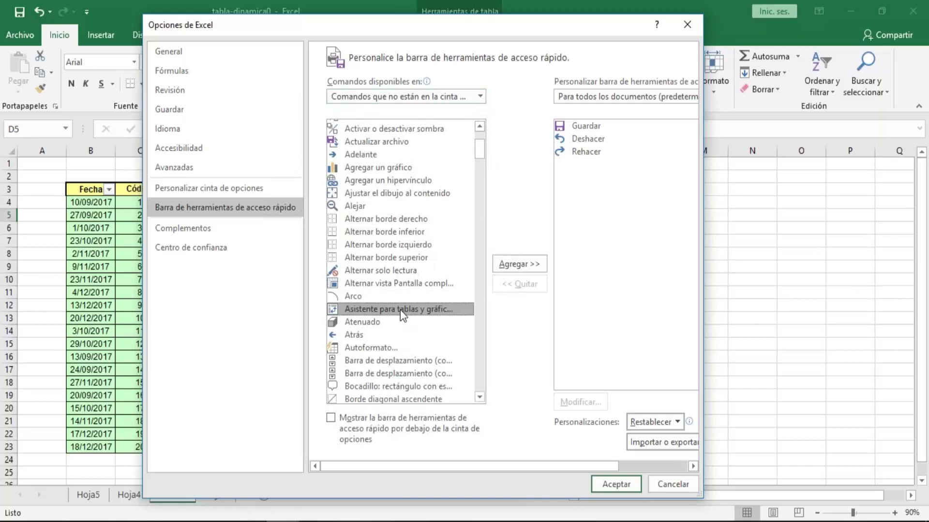
pyautogui.click(516, 265)
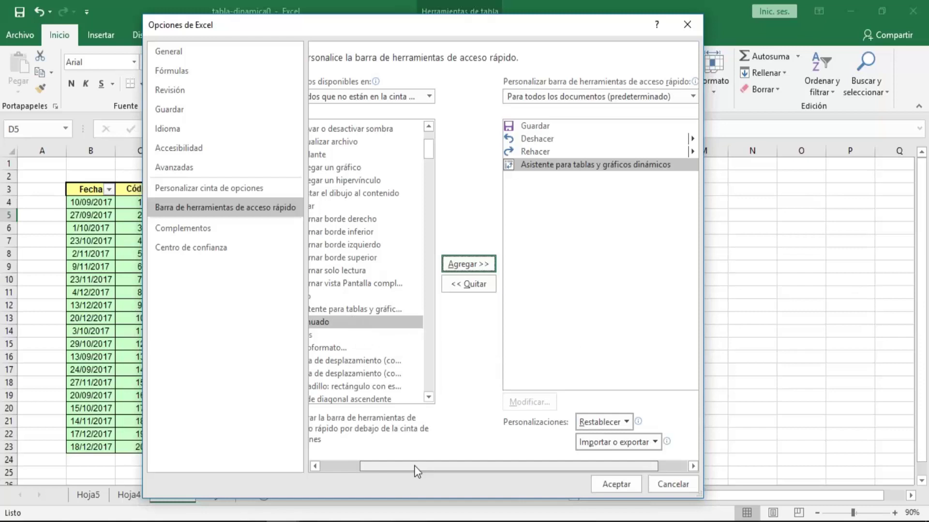
pyautogui.moveTo(414, 466); pyautogui.dragTo(373, 465)
pyautogui.click(613, 483)
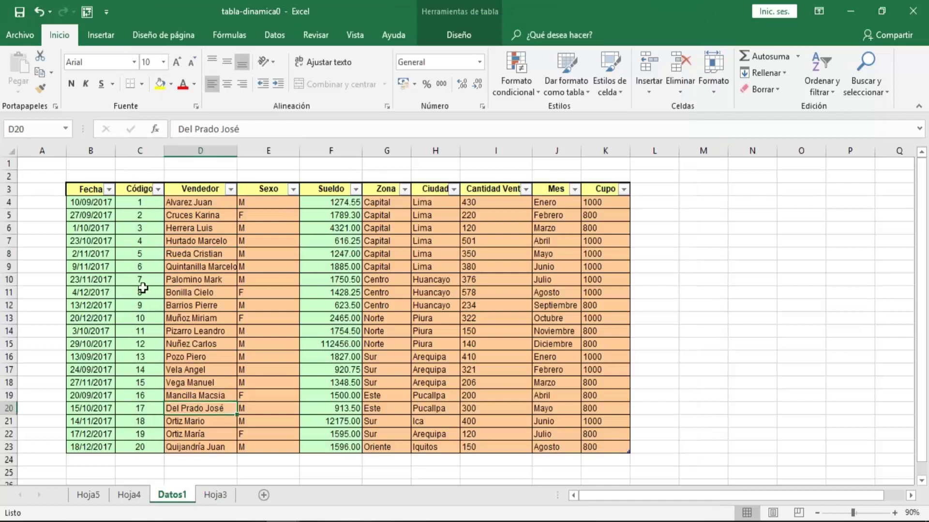
# Step: Delete the Hoja5 sheet
pyautogui.click(82, 190)
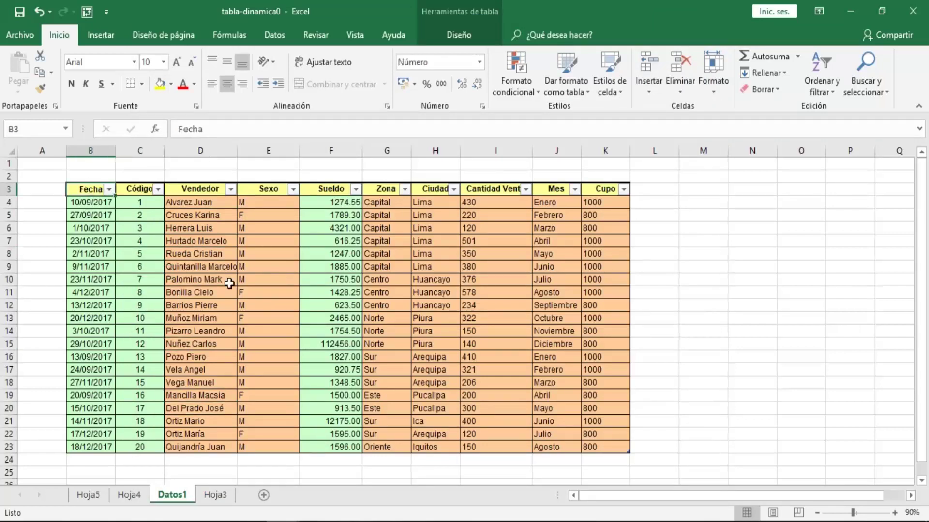
pyautogui.moveTo(228, 283); pyautogui.dragTo(498, 345)
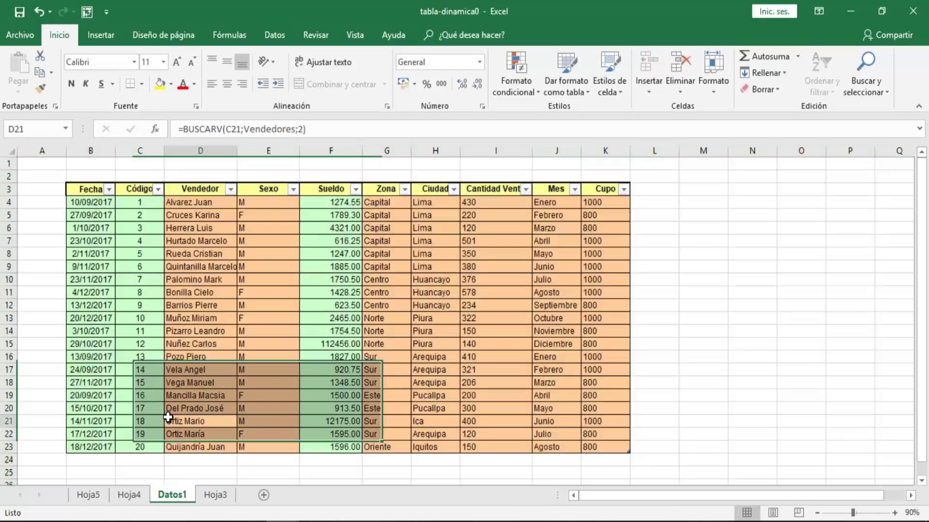
pyautogui.click(117, 413)
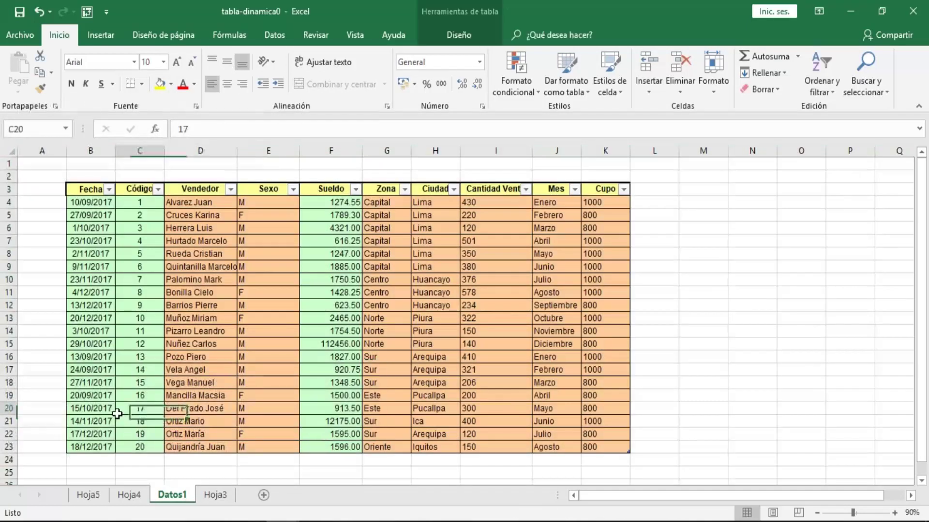
pyautogui.click(99, 492)
pyautogui.rightClick(99, 492)
pyautogui.click(164, 347)
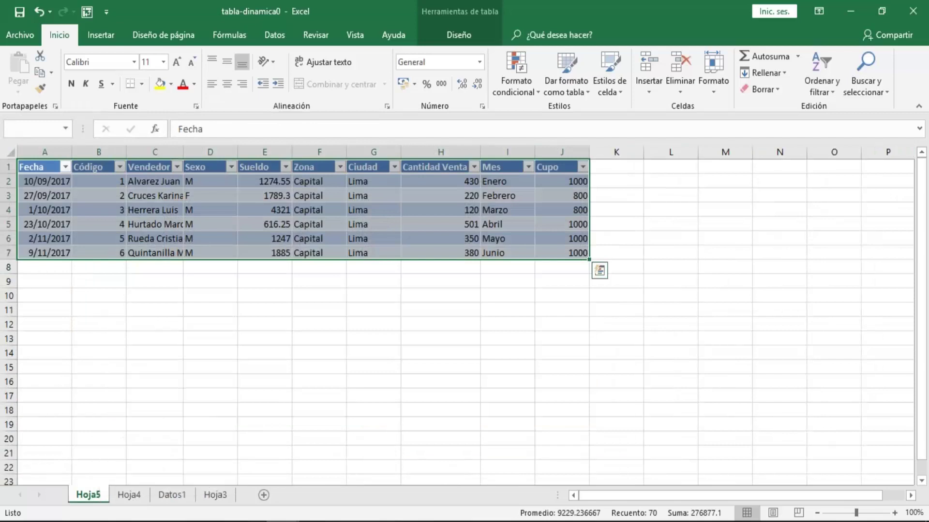
pyautogui.click(454, 309)
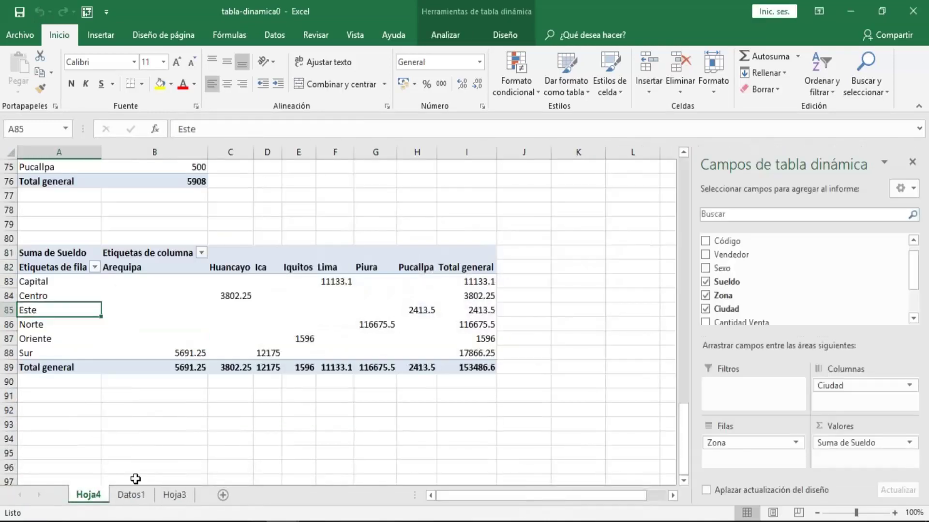
# Step: Copy the whole Datos1 sheet into Hoja3, dismissing the Actualizar valores prompt
pyautogui.click(137, 497)
pyautogui.click(242, 331)
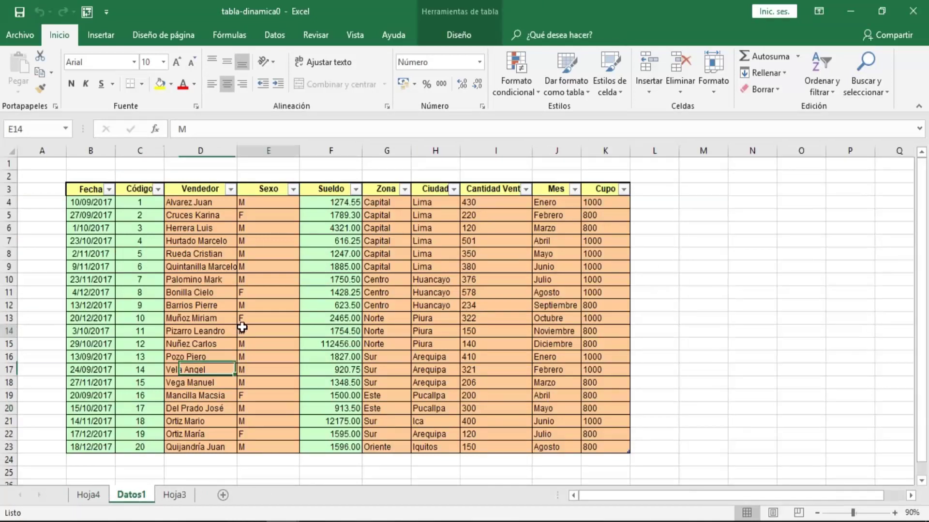
pyautogui.click(12, 148)
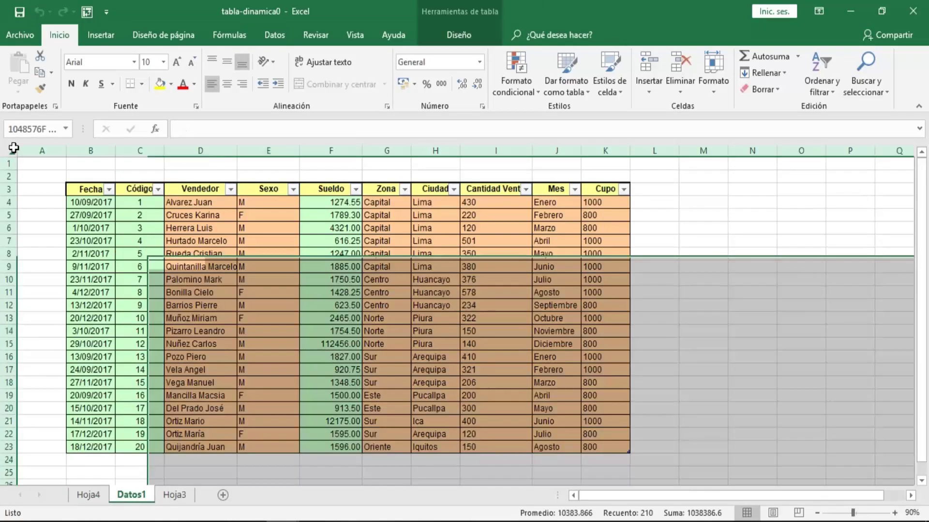
pyautogui.hotkey('ctrl', 'c')
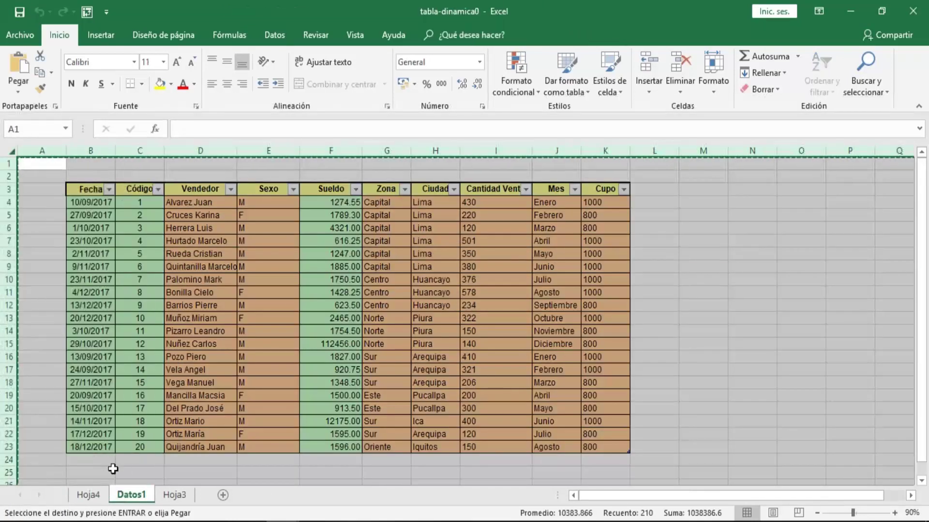
pyautogui.click(171, 495)
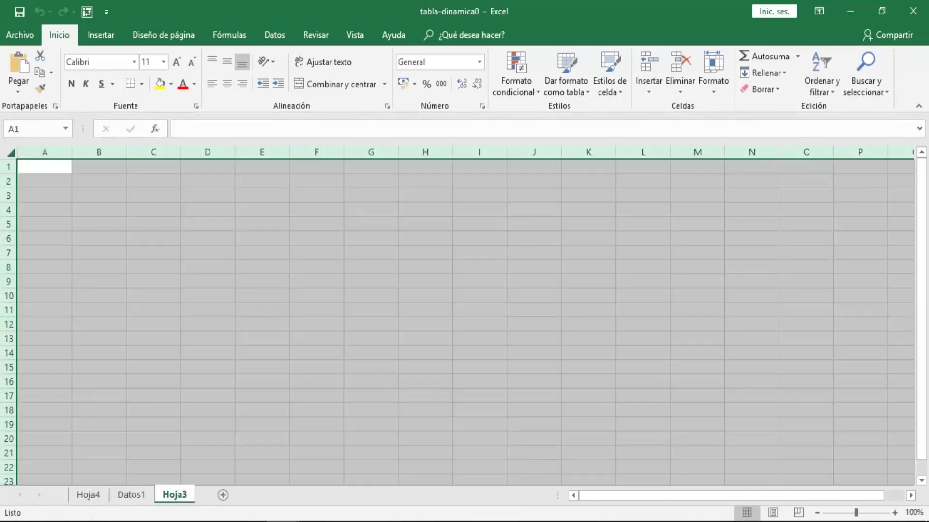
pyautogui.hotkey('ctrl', 'v')
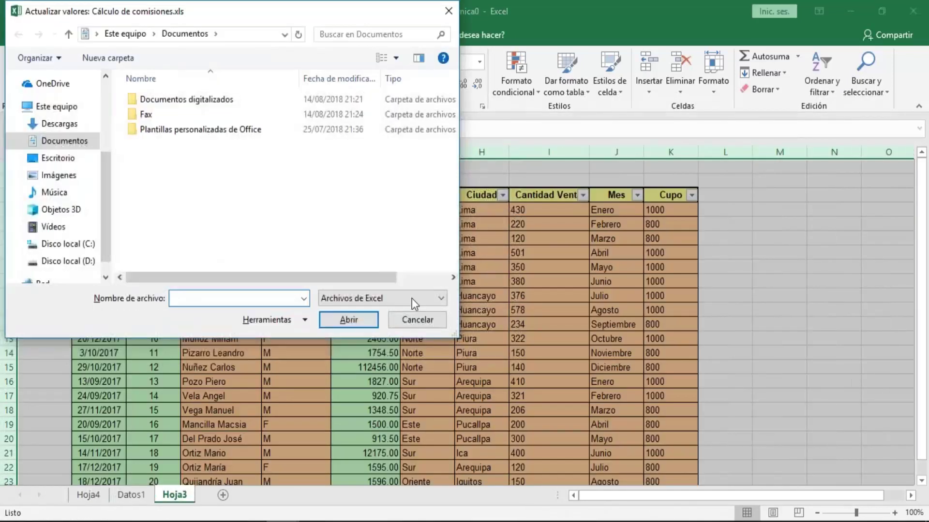
pyautogui.click(416, 318)
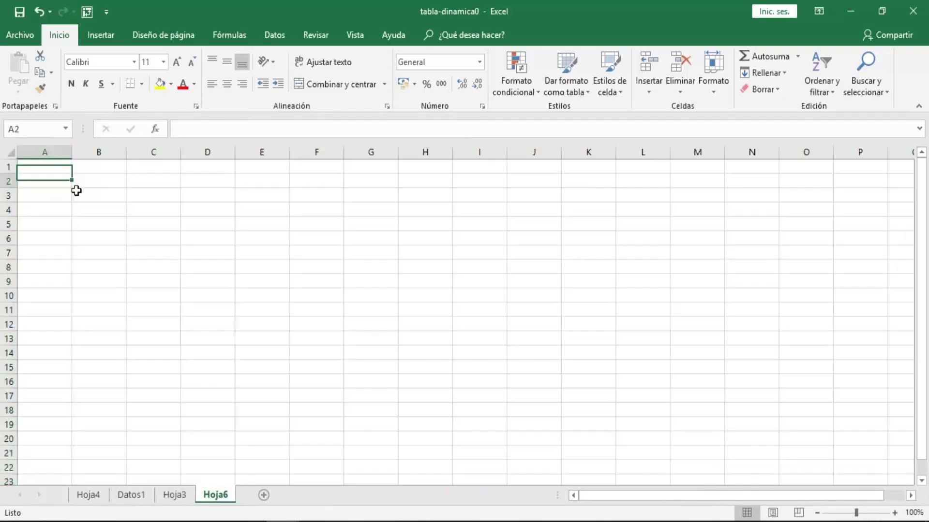
# Step: Paste another copy of the Datos1 sheet into Hoja6, cancelling the Actualizar valores prompt
pyautogui.click(120, 494)
pyautogui.hotkey('ctrl', 'c')
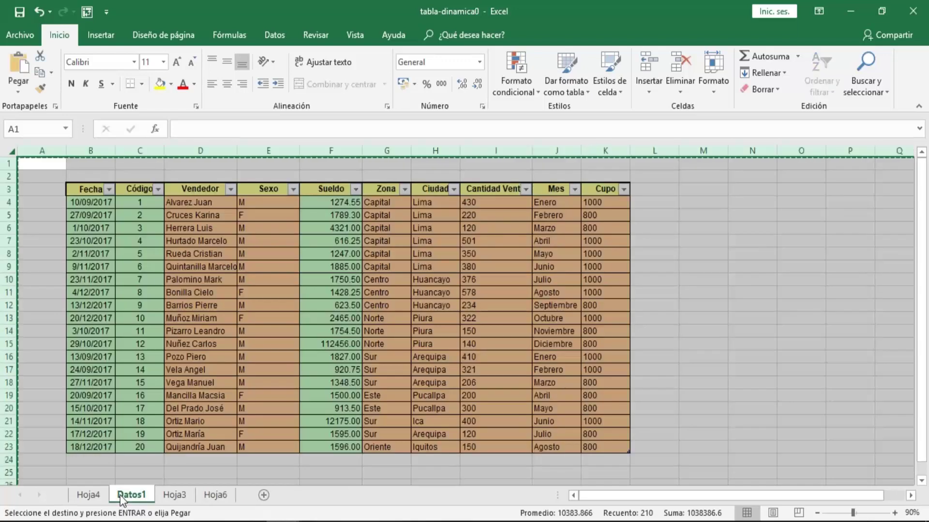
pyautogui.click(216, 492)
pyautogui.hotkey('ctrl', 'v')
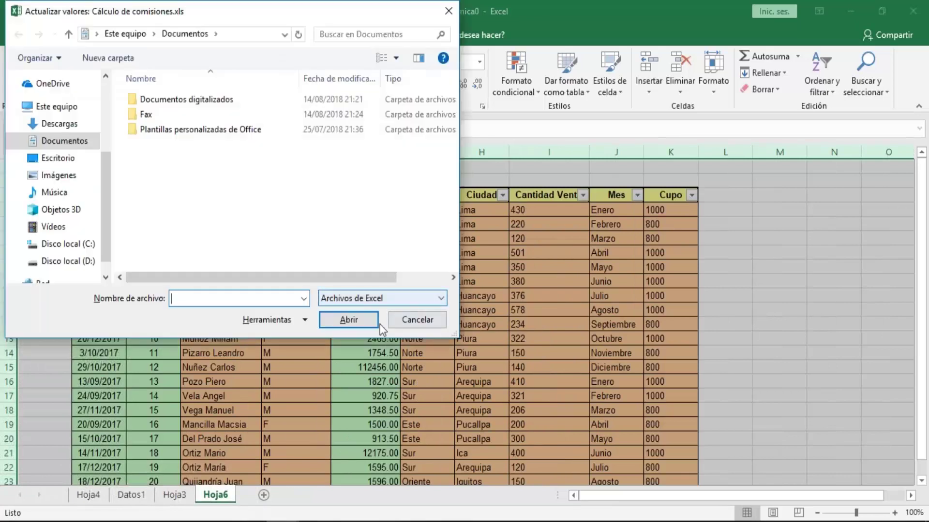
pyautogui.click(403, 327)
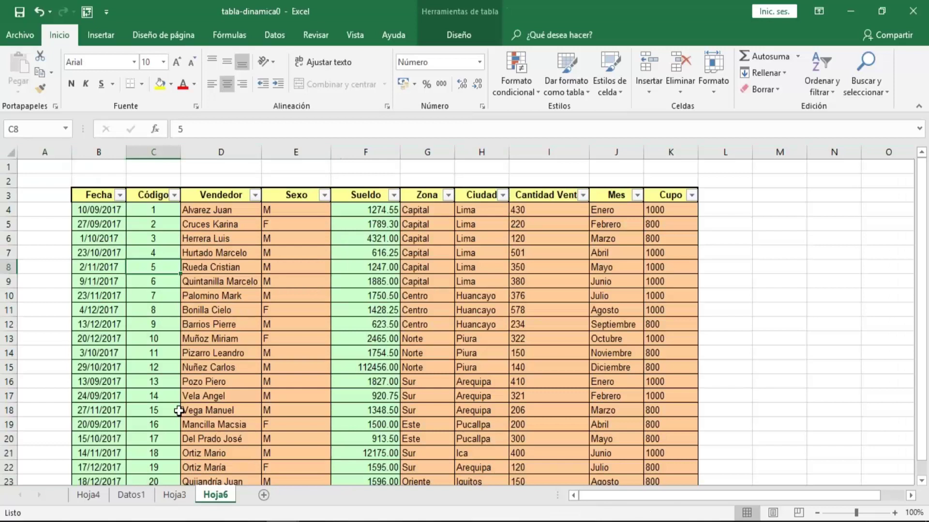
pyautogui.click(154, 410)
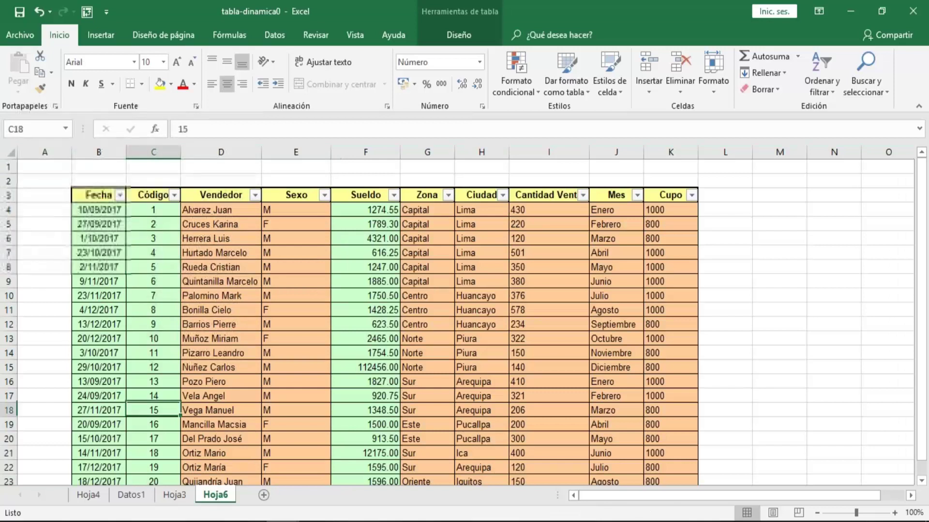
# Step: Rename the Hoja3 sheet to Datos2
pyautogui.click(139, 495)
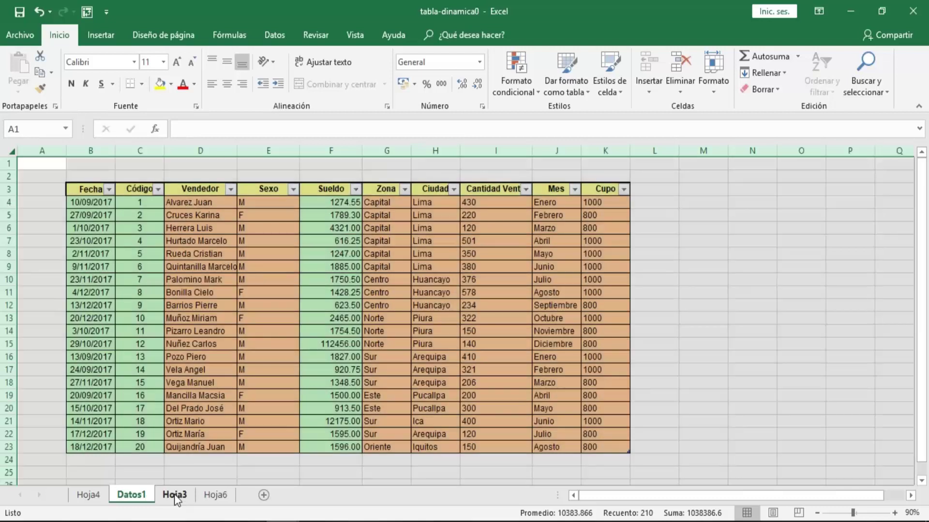
pyautogui.click(174, 495)
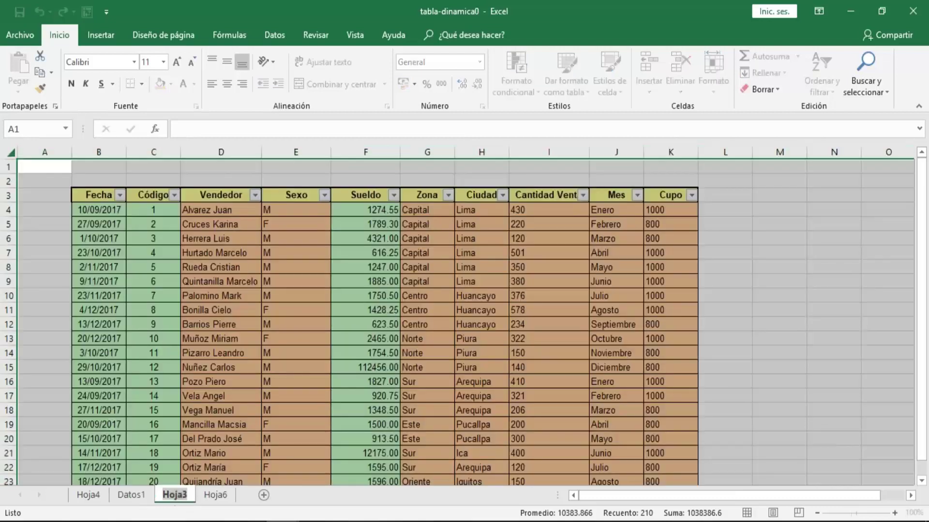
pyautogui.doubleClick(174, 494)
pyautogui.write('Datos2')
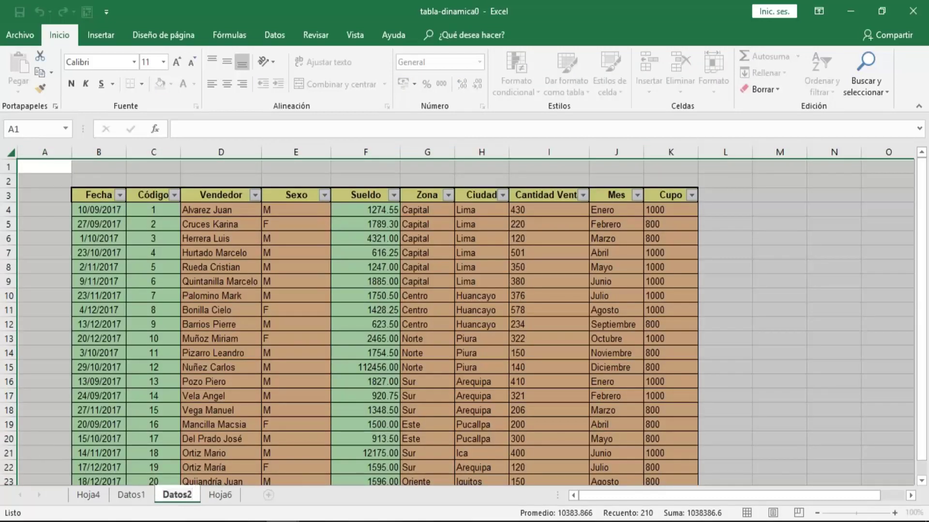
pyautogui.press('Return')
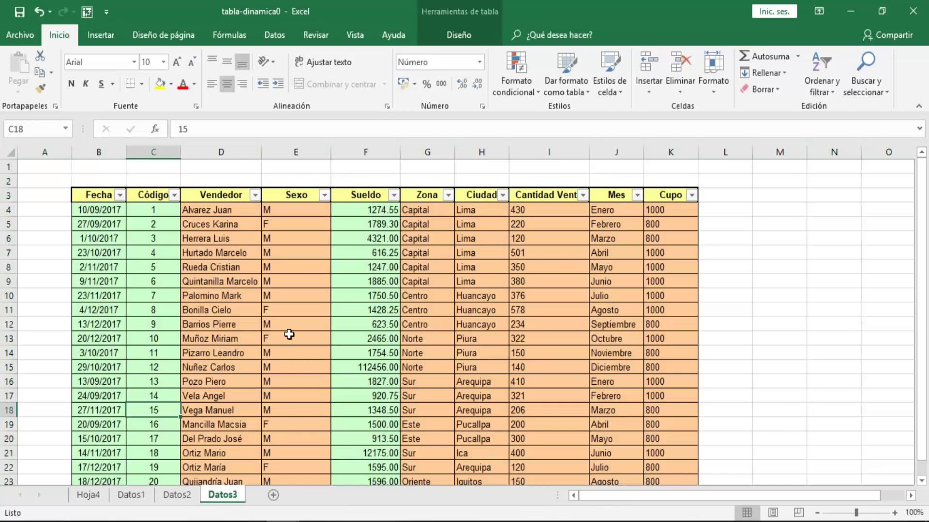
# Step: Select a cell inside the Datos1 sales data table
pyautogui.click(242, 339)
pyautogui.click(132, 494)
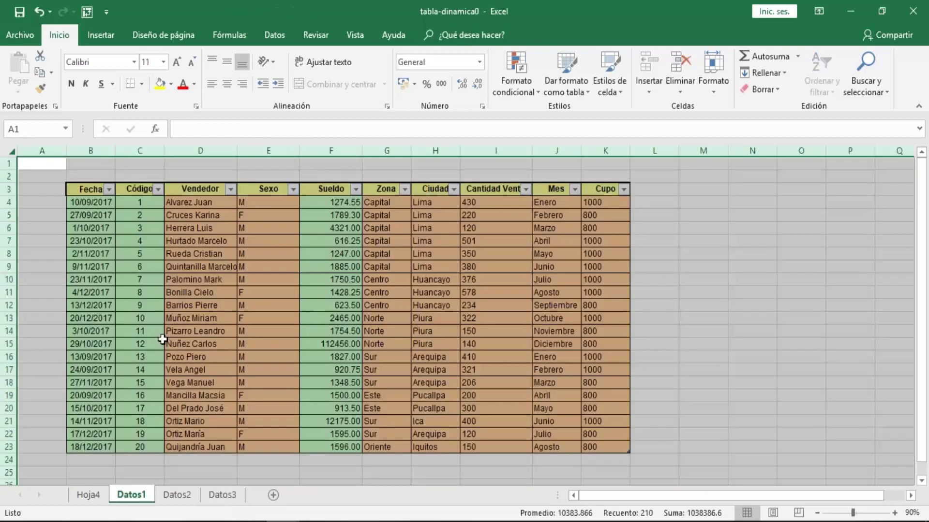
pyautogui.click(162, 340)
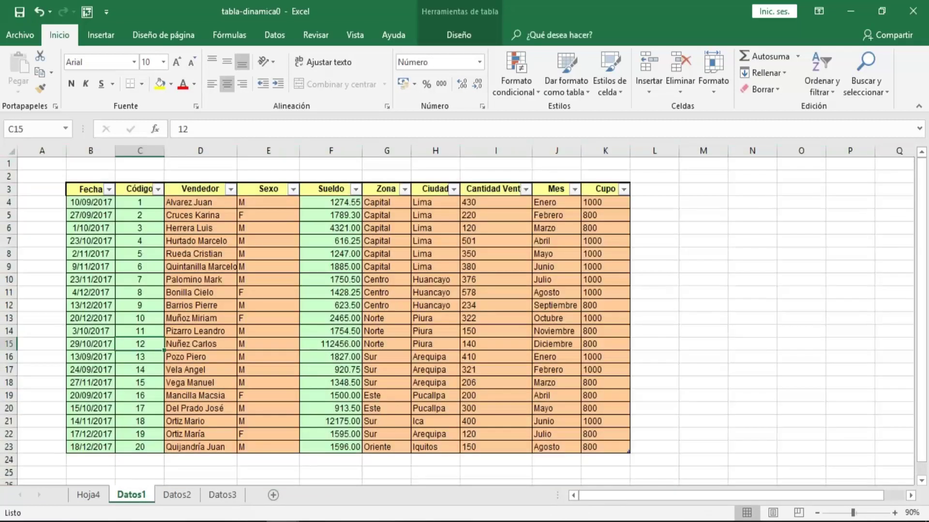
pyautogui.click(330, 292)
pyautogui.click(140, 331)
pyautogui.click(140, 253)
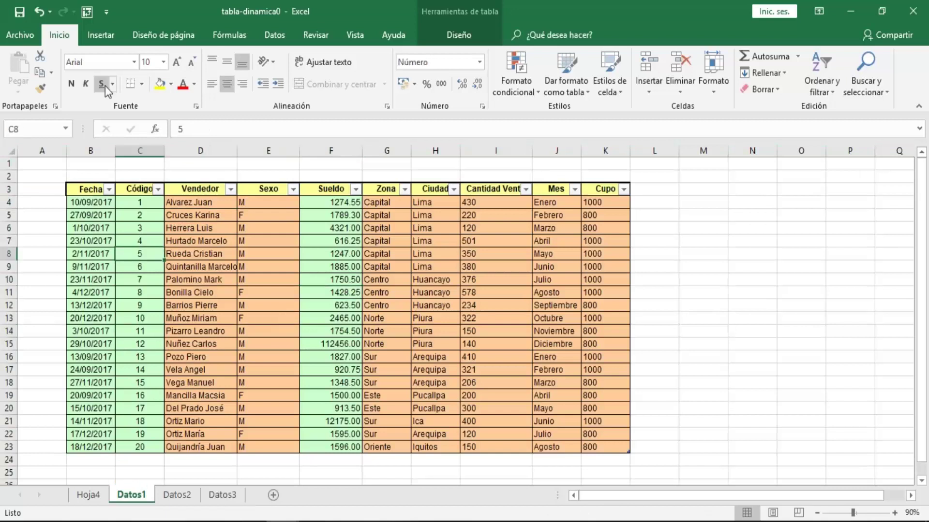
# Step: Launch the pivot wizard, choose Rangos de consolidación múltiples, and keep a single page field
pyautogui.click(87, 13)
pyautogui.click(87, 12)
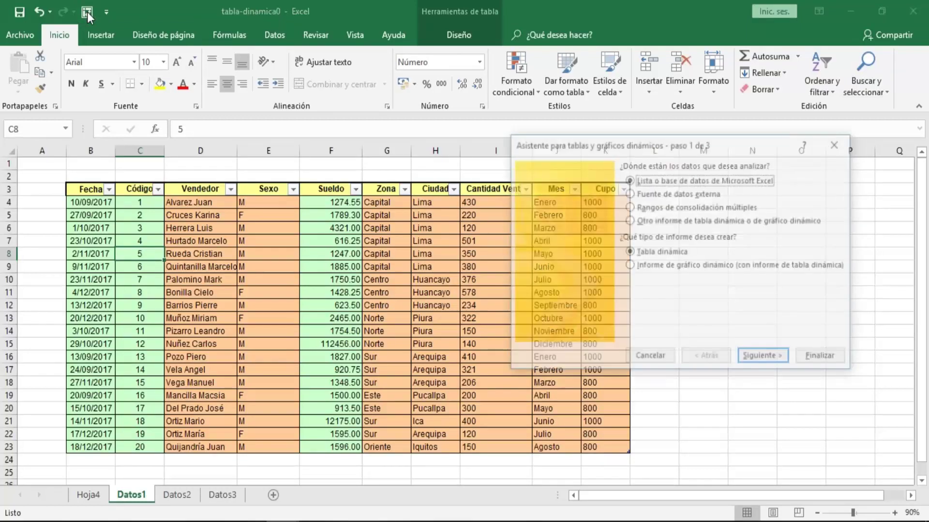
pyautogui.moveTo(613, 144); pyautogui.dragTo(332, 110)
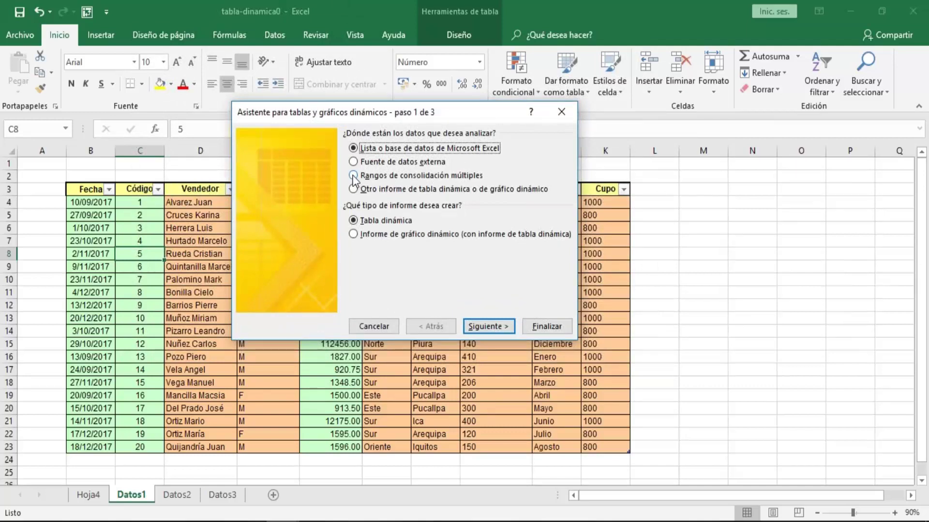
pyautogui.click(354, 176)
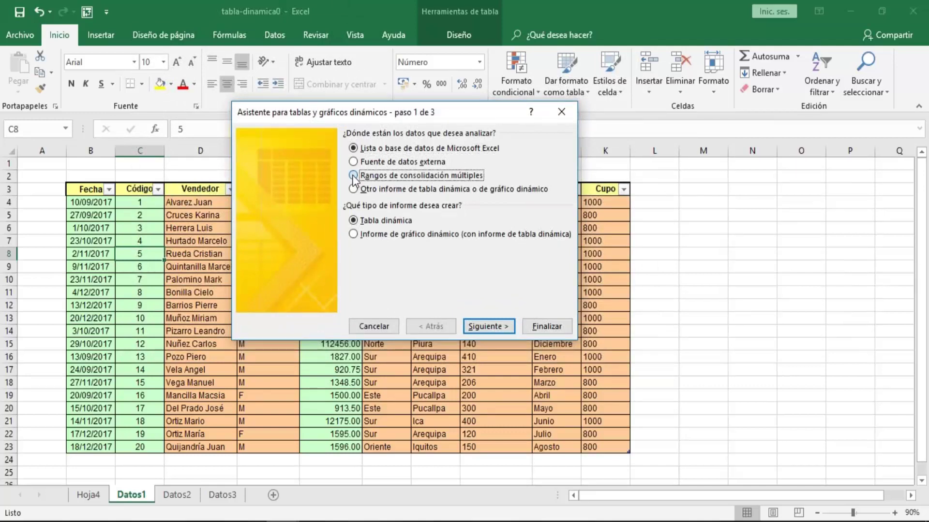
pyautogui.click(499, 329)
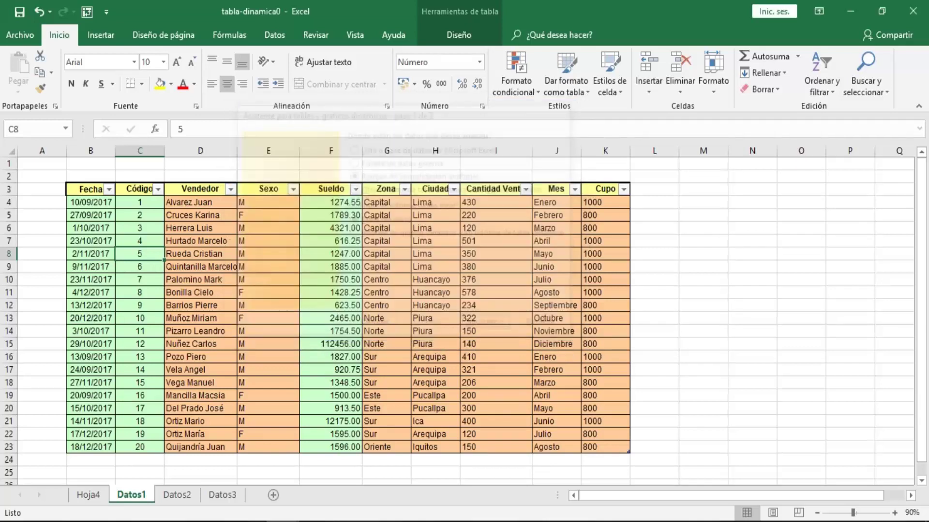
pyautogui.click(459, 297)
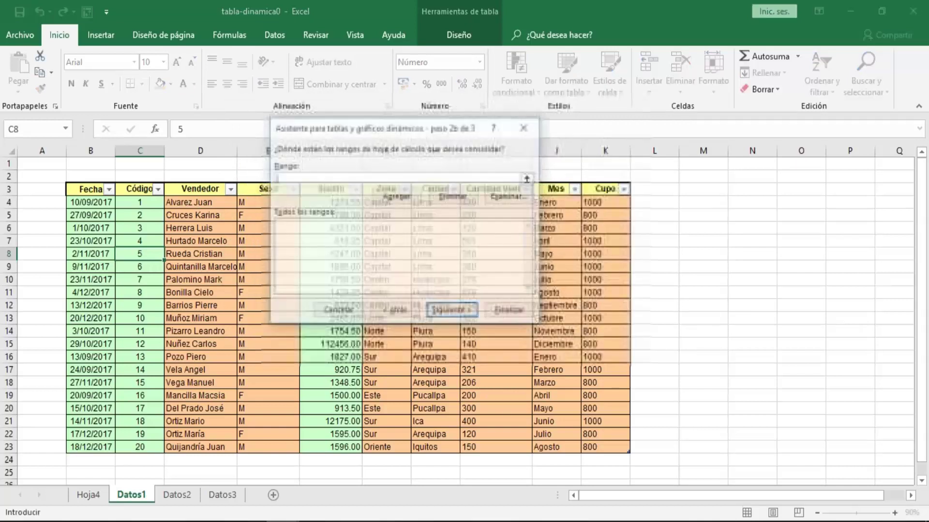
# Step: Add the Datos1 range B3:K23 to the consolidation range list
pyautogui.click(85, 189)
pyautogui.hotkey('ctrl', 'shift', 'Down')
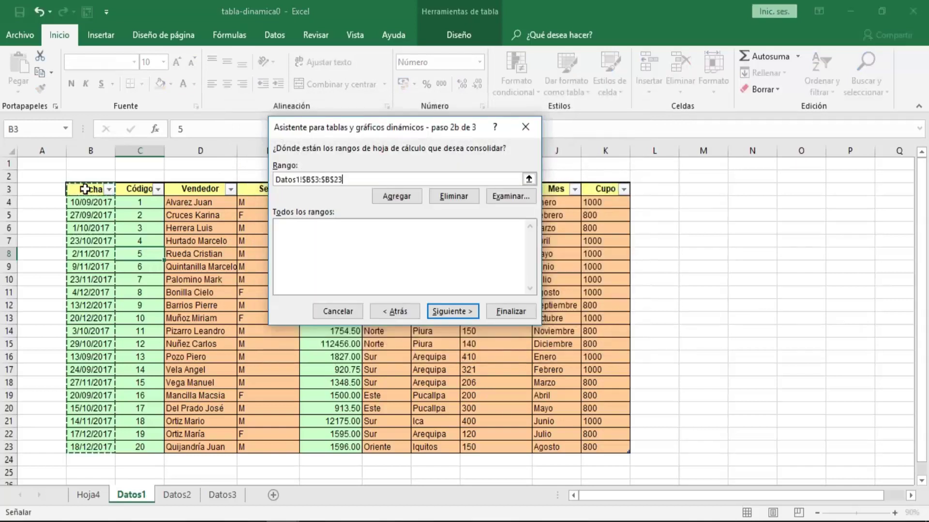
pyautogui.hotkey('ctrl', 'shift', 'Right')
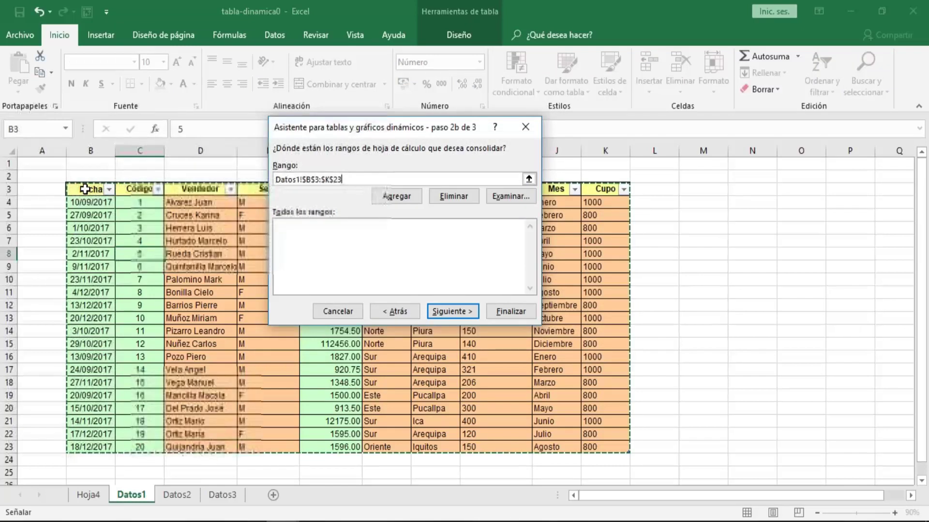
pyautogui.hotkey('ctrl', 'shift', 'Right')
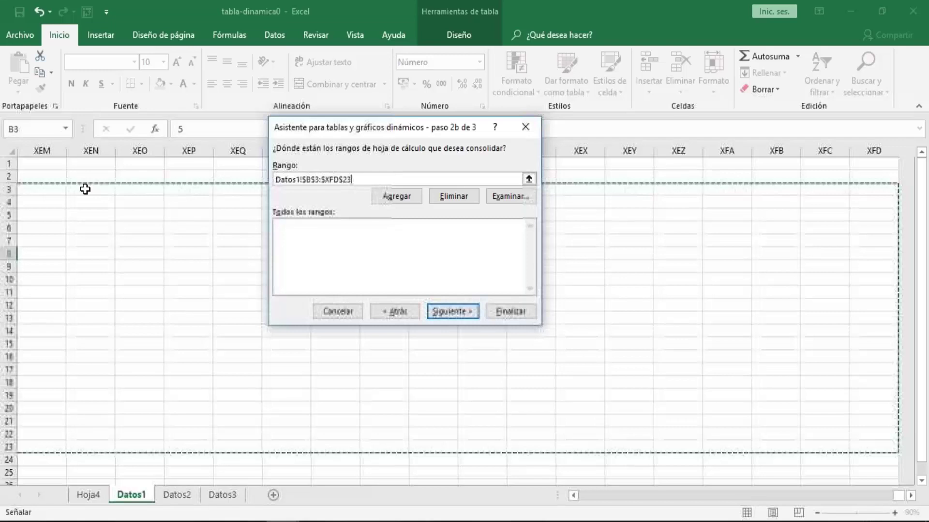
pyautogui.hotkey('ctrl', 'shift', 'Left')
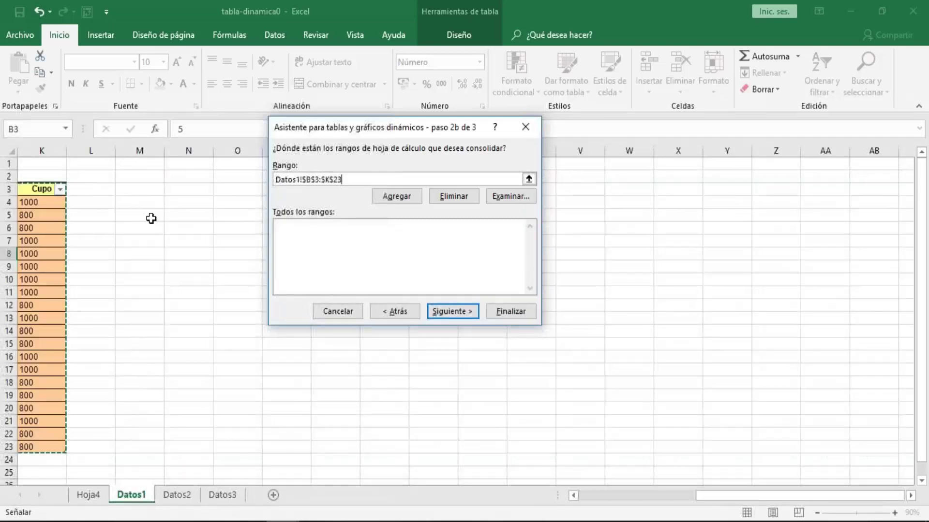
pyautogui.hotkey('alt', 'g')
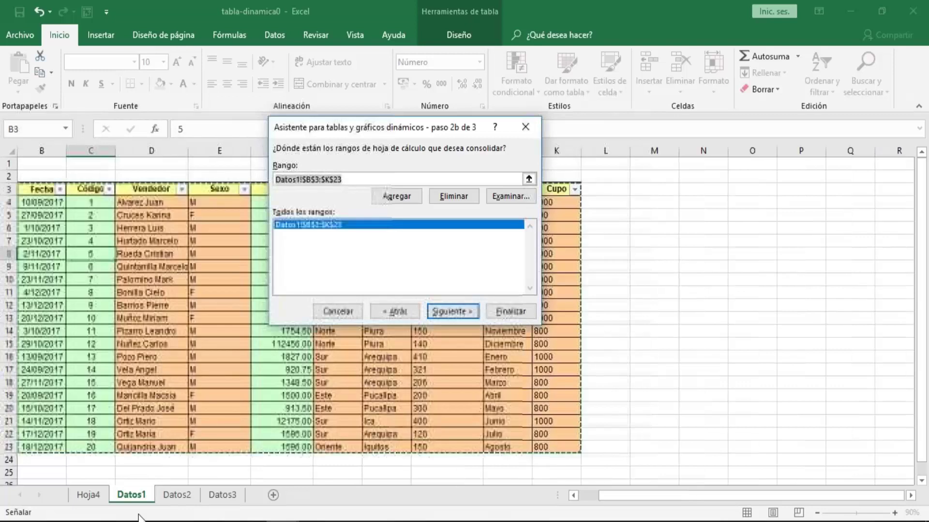
# Step: Add the same B3:K23 ranges from Datos2 and Datos3, then advance to step 3
pyautogui.click(177, 495)
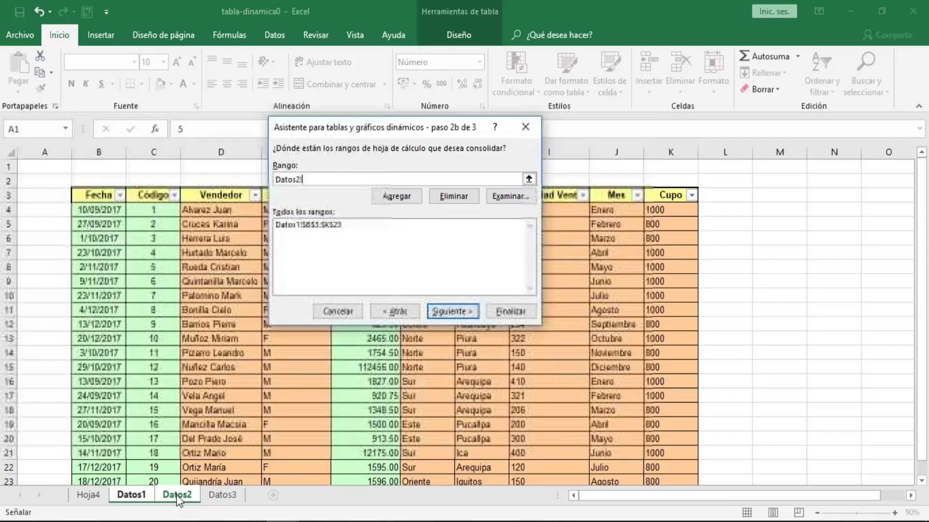
pyautogui.click(95, 196)
pyautogui.hotkey('ctrl', 'shift', 'End')
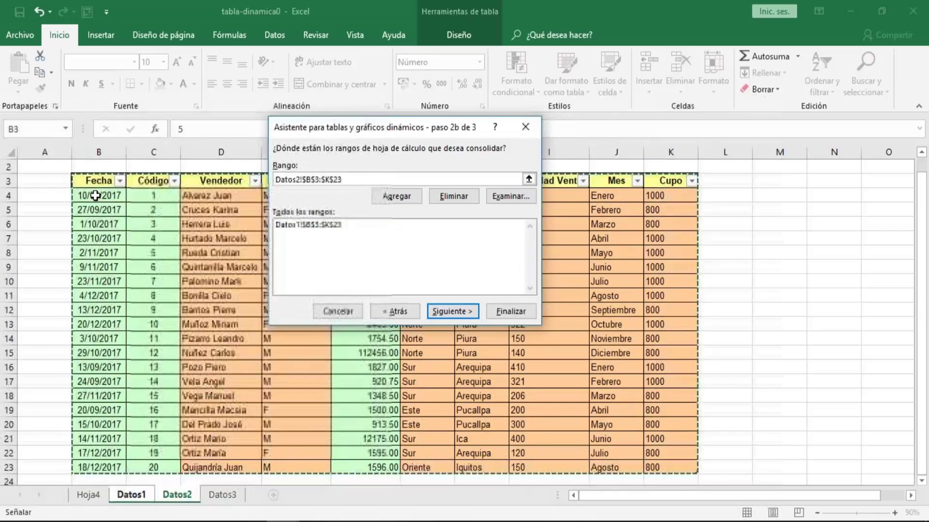
pyautogui.click(382, 196)
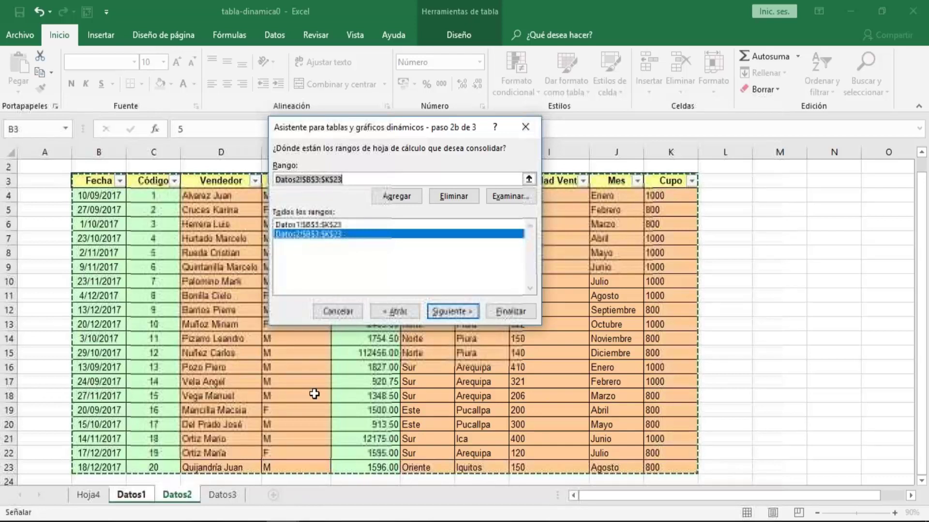
pyautogui.click(228, 495)
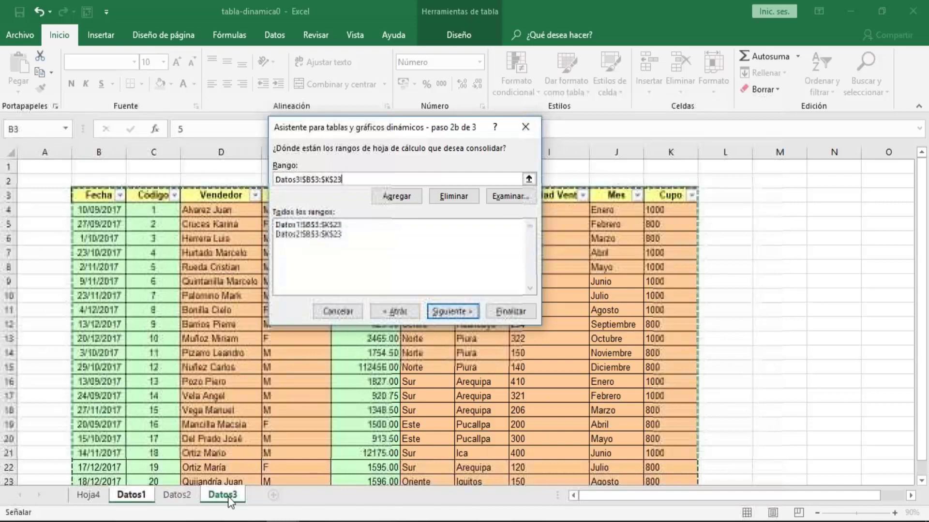
pyautogui.click(411, 203)
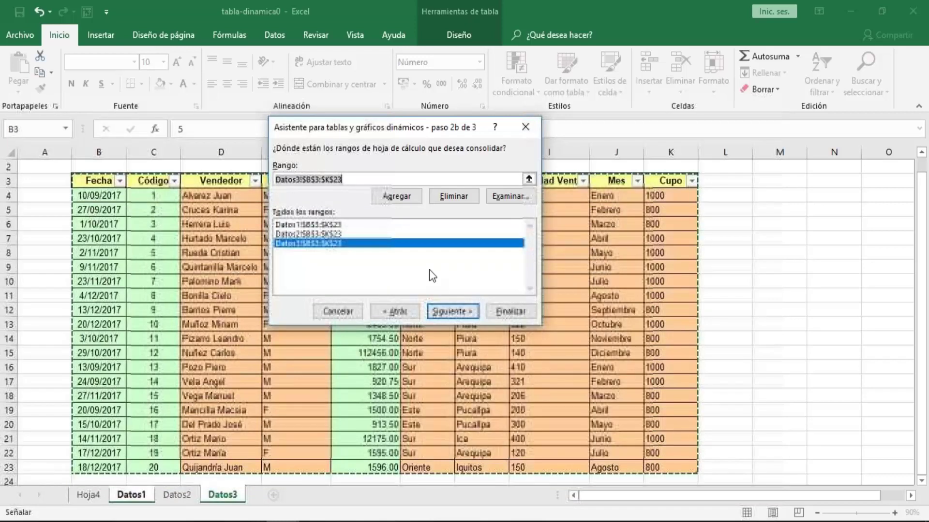
pyautogui.click(453, 312)
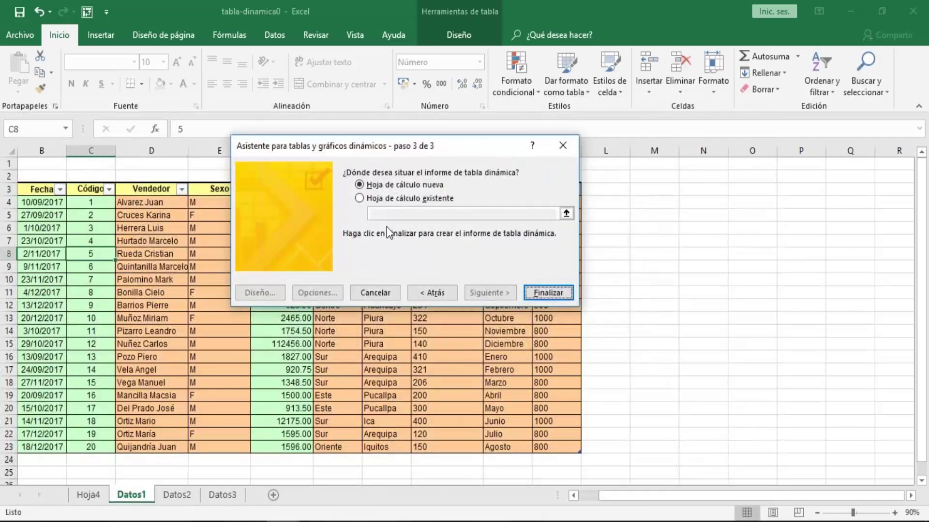
# Step: Finish the wizard on a new sheet, creating the Cuenta de Valor pivot on Hoja7, and inspect its counts
pyautogui.click(555, 296)
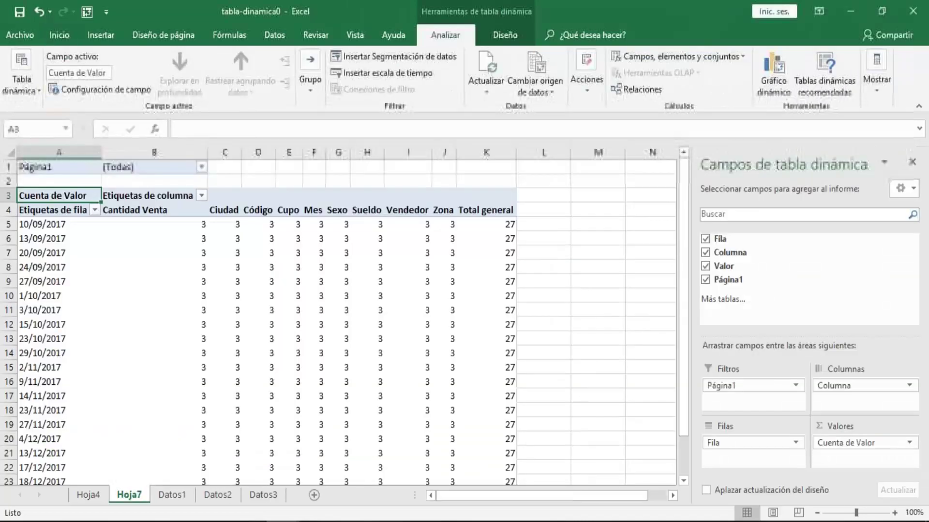
pyautogui.press('Down')
pyautogui.press('Down')
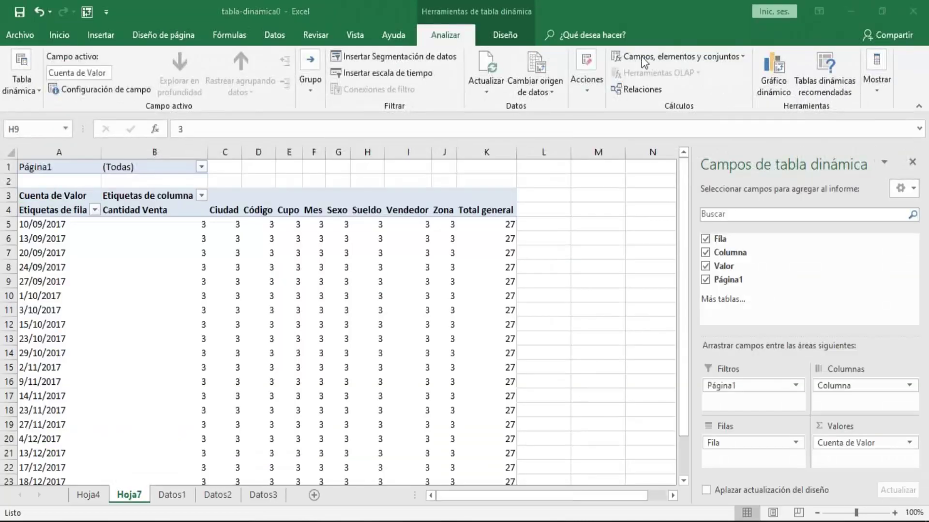
pyautogui.press('Down')
pyautogui.press('Down')
pyautogui.press('Right')
pyautogui.press('Right')
pyautogui.press('Right')
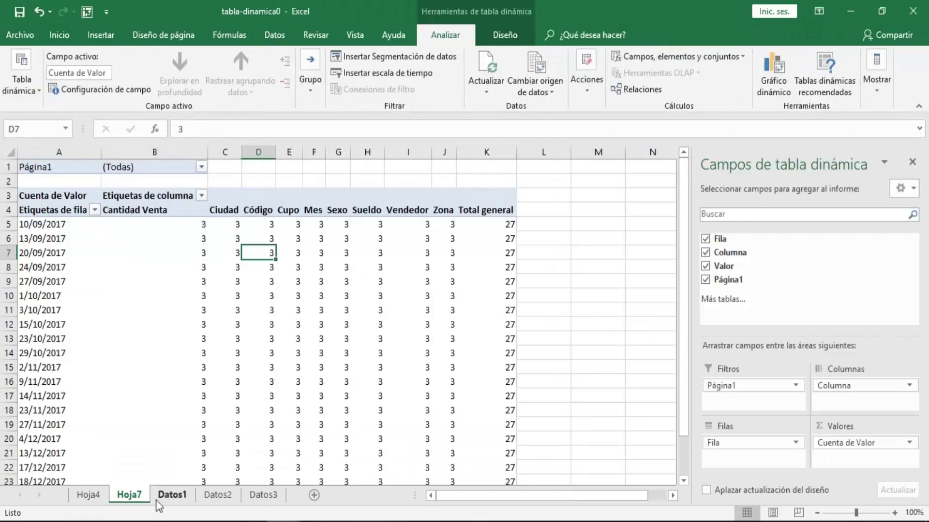
pyautogui.click(305, 321)
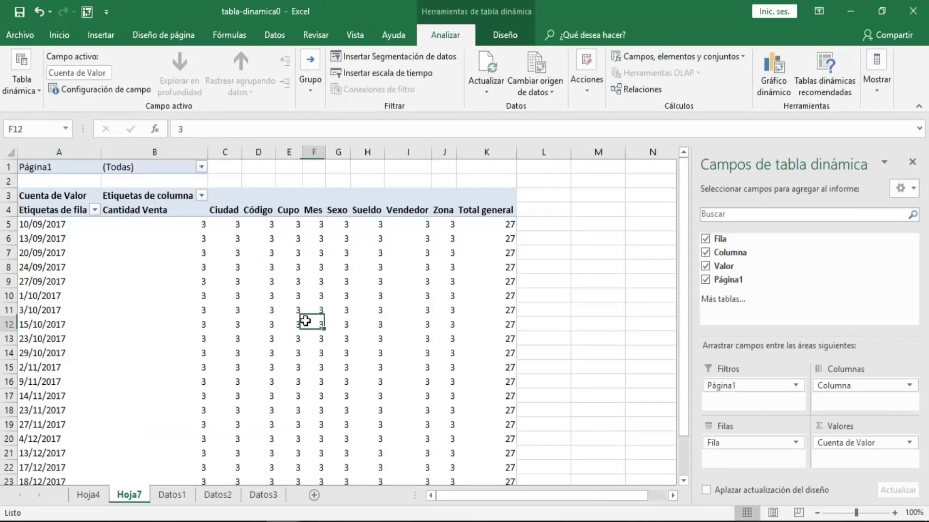
pyautogui.click(280, 367)
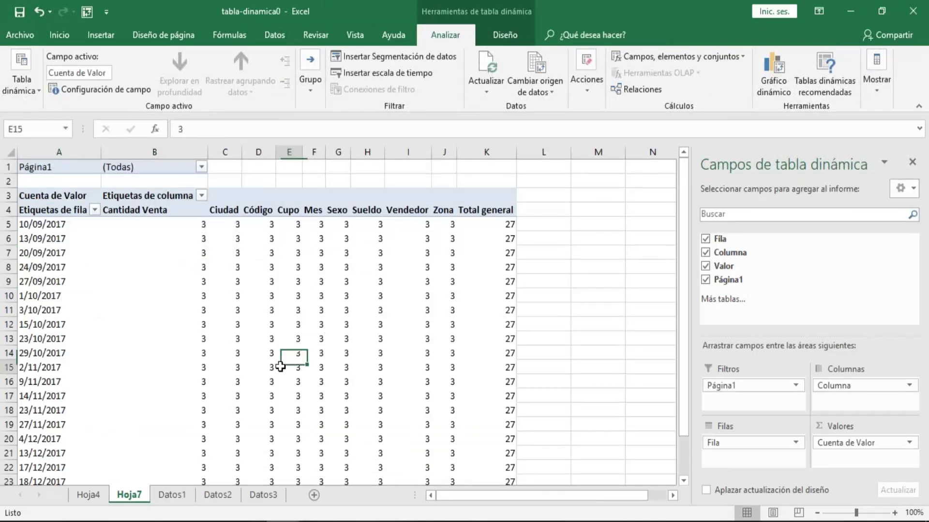
pyautogui.click(349, 325)
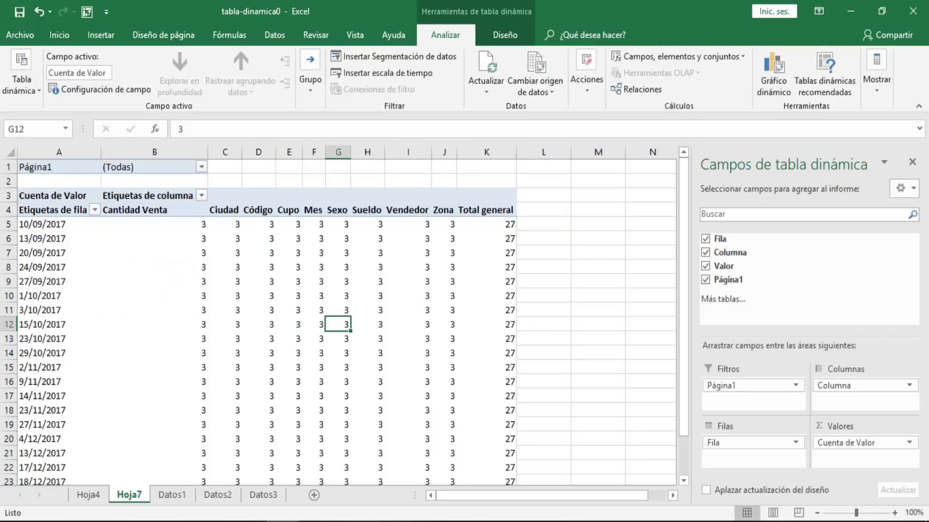
# Step: Dismiss the new-pivot-table prompt and go to the Datos1 sheet
pyautogui.click(722, 299)
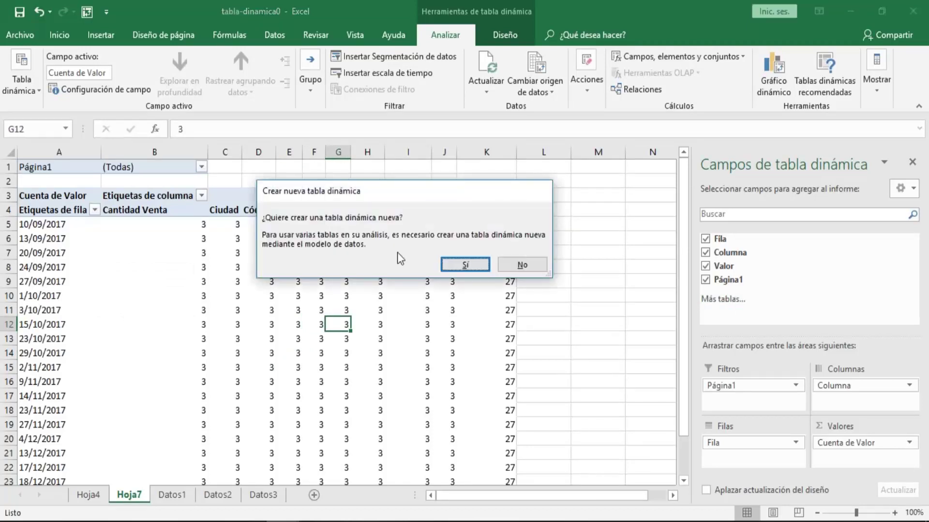
pyautogui.press('Return')
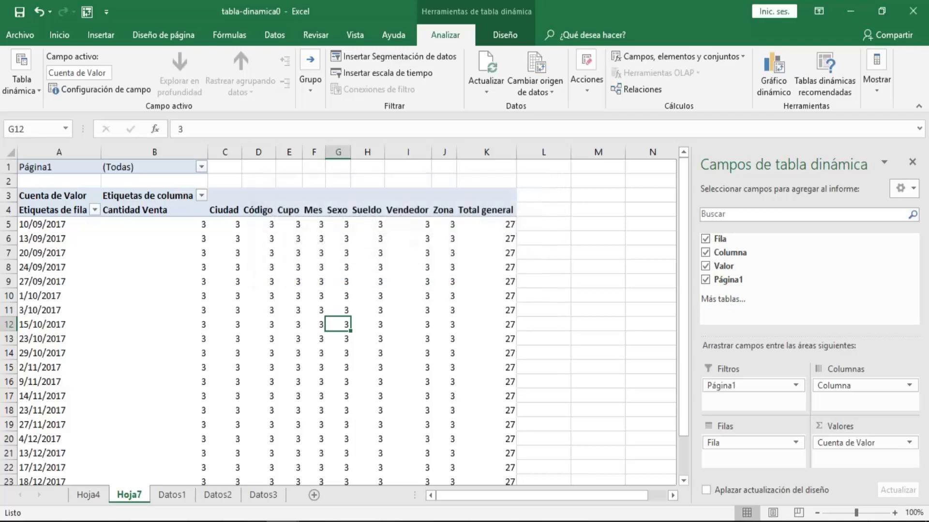
pyautogui.click(343, 395)
pyautogui.click(225, 296)
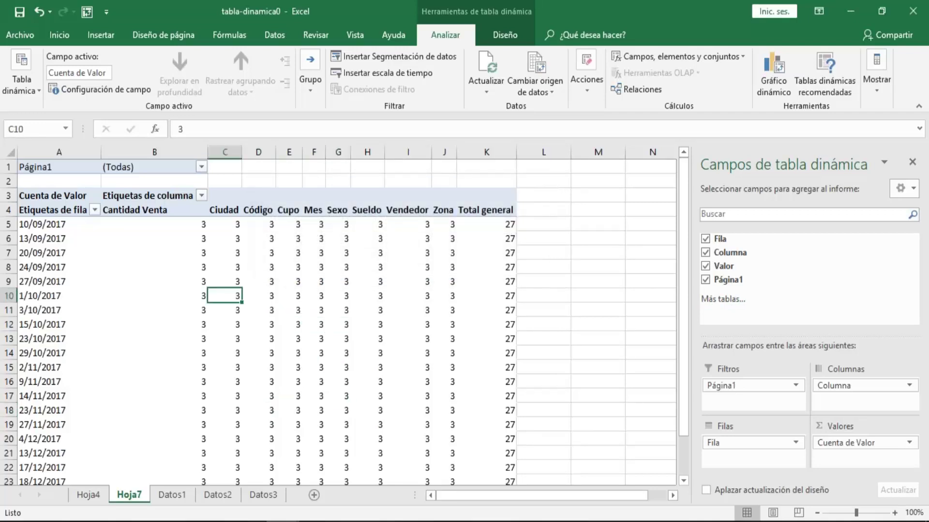
pyautogui.click(176, 495)
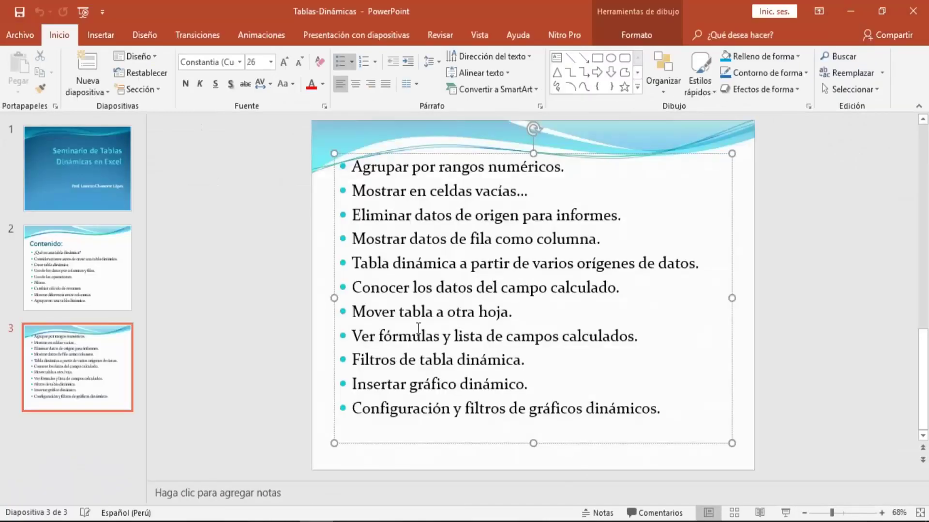
# Step: Show the open Excel windows from the taskbar to pick tabla-dinamica0
pyautogui.click(283, 521)
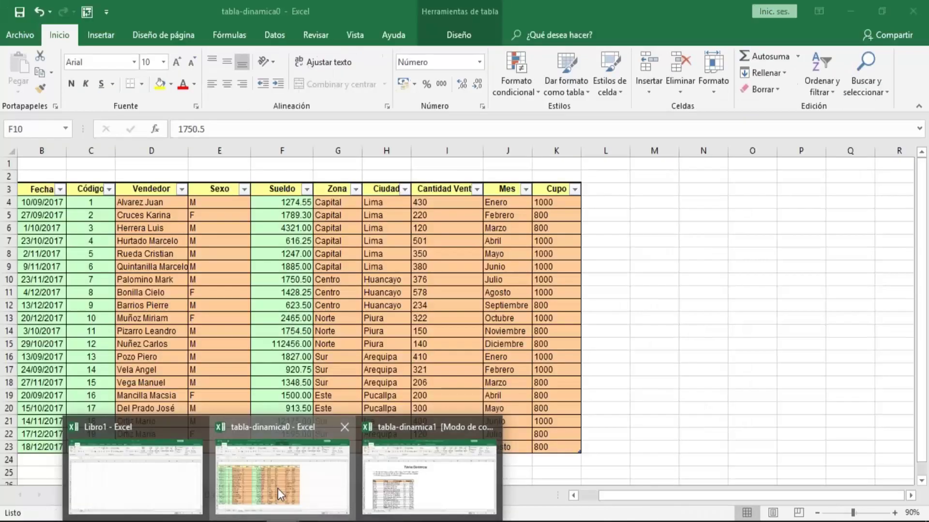
# Step: Bring tabla-dinamica0 to the front and select a cell in the Tabla1 source data
pyautogui.click(278, 489)
pyautogui.click(151, 318)
pyautogui.click(184, 288)
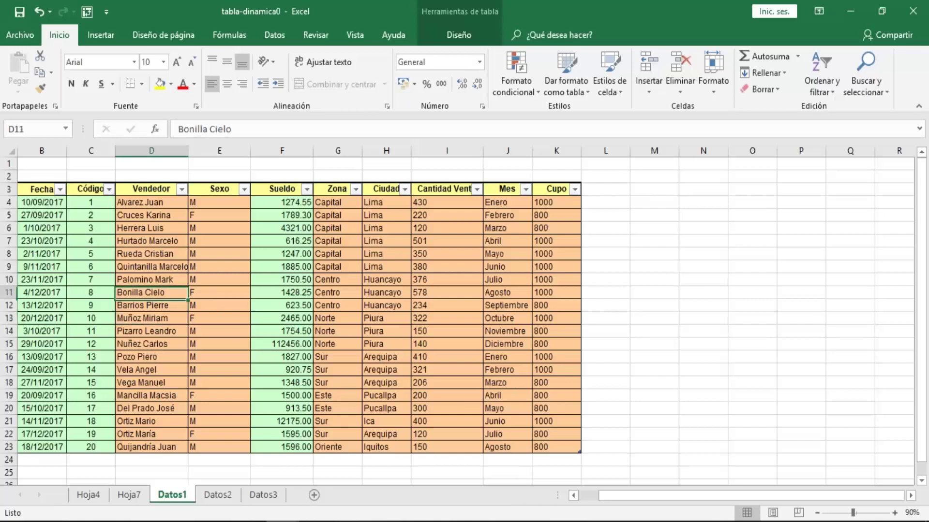
pyautogui.click(141, 309)
pyautogui.click(286, 269)
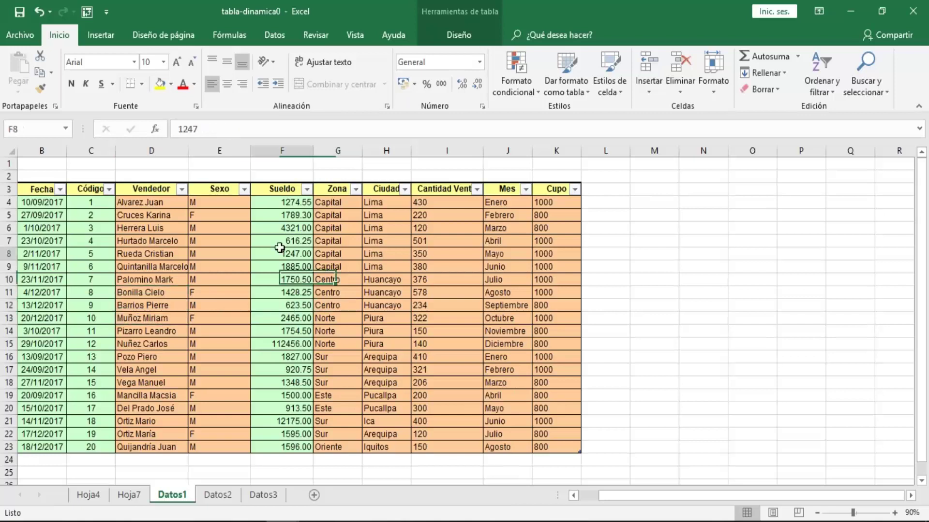
pyautogui.click(280, 247)
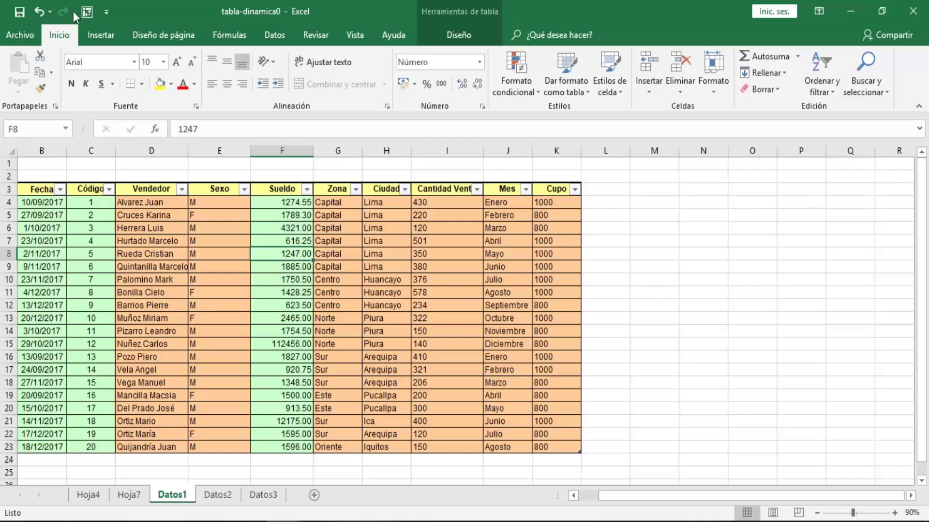
# Step: Insert a pivot table from Tabla1 on the existing sheet Hoja4 at cell A94
pyautogui.click(102, 37)
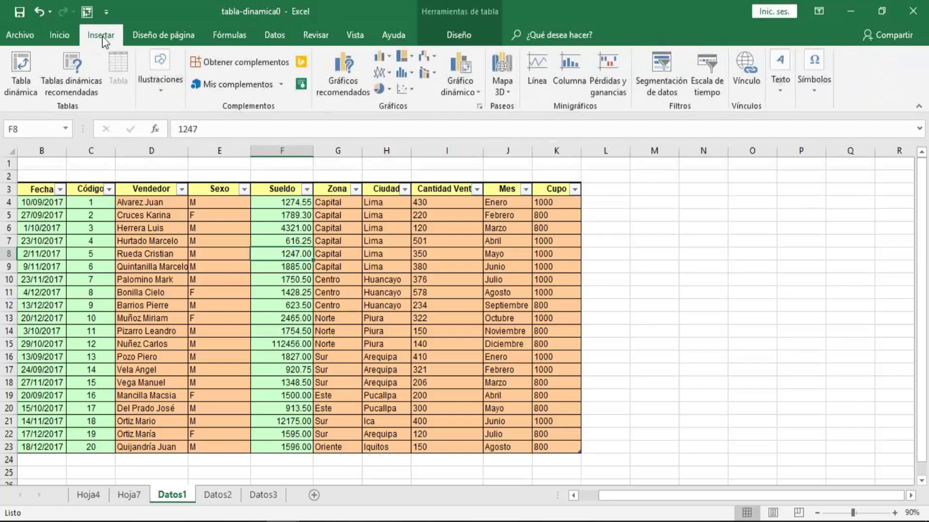
pyautogui.click(19, 65)
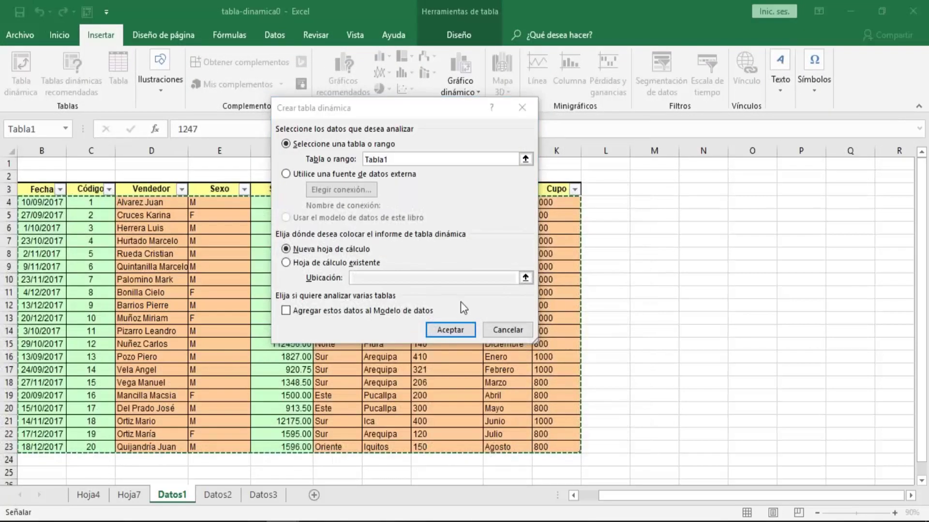
pyautogui.click(286, 263)
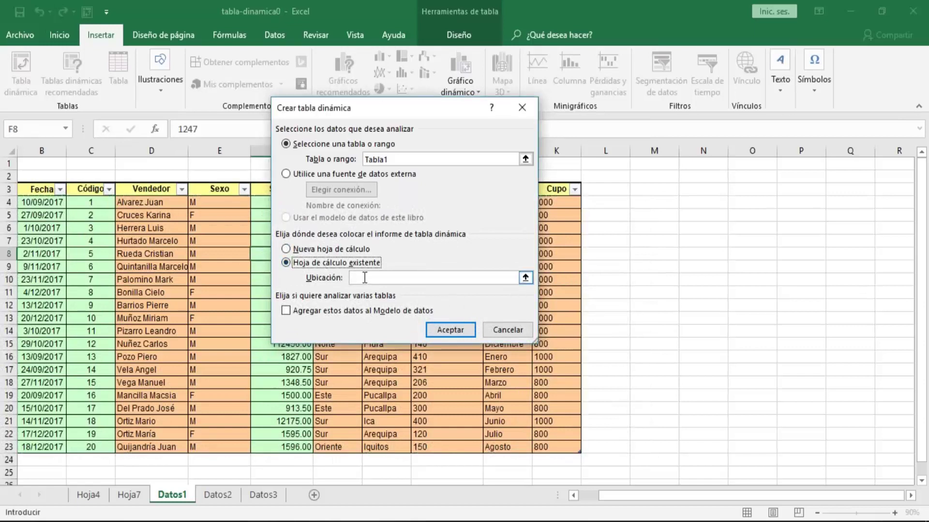
pyautogui.click(124, 499)
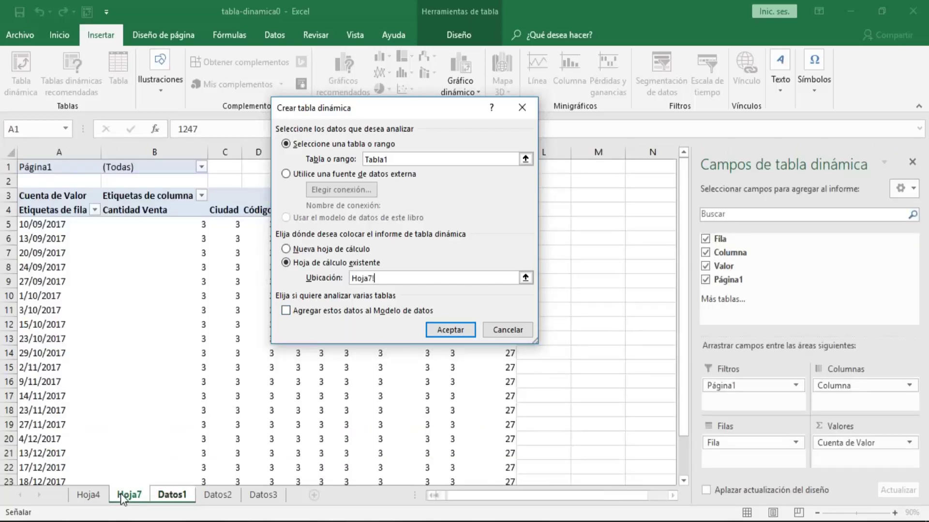
pyautogui.click(92, 498)
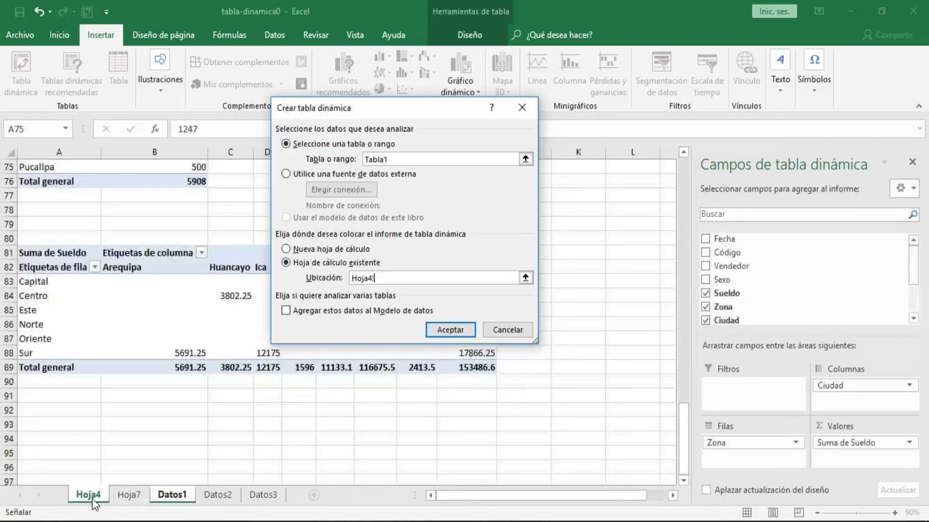
pyautogui.click(48, 438)
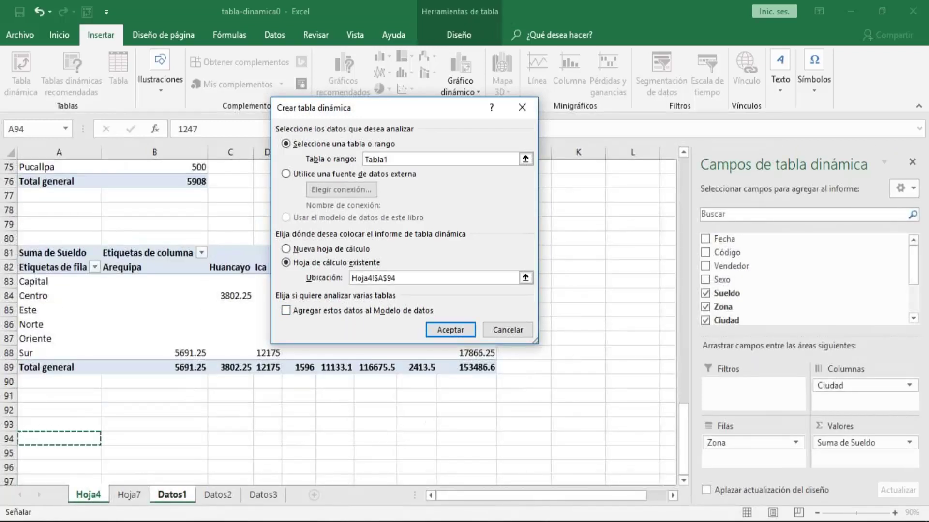
pyautogui.click(449, 329)
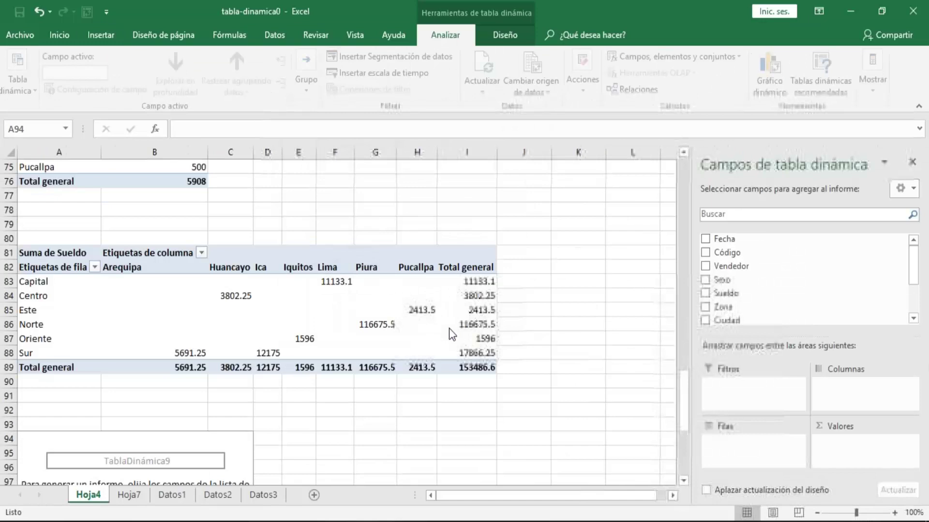
pyautogui.click(58, 467)
pyautogui.press('Down')
pyautogui.press('Down')
pyautogui.press('Down')
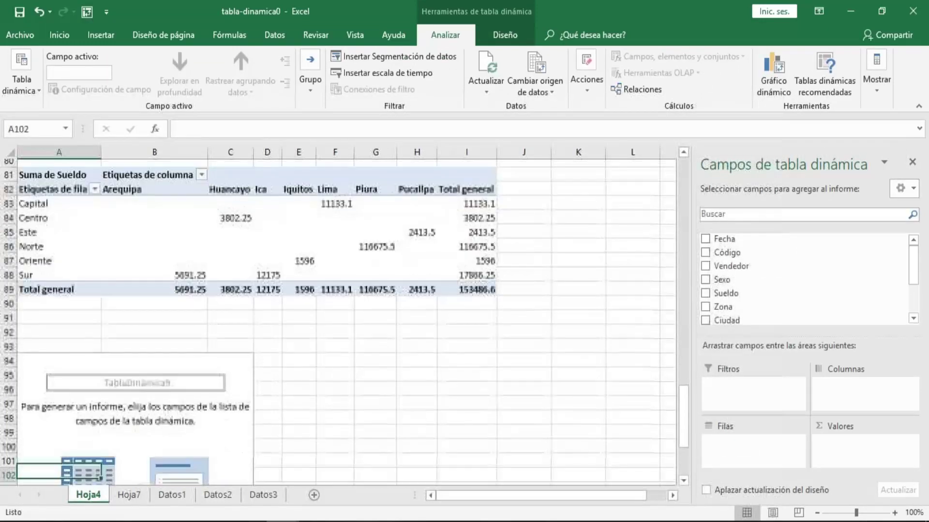
pyautogui.press('Down')
pyautogui.press('Down')
pyautogui.press('Down')
pyautogui.press('Down')
pyautogui.press('Down')
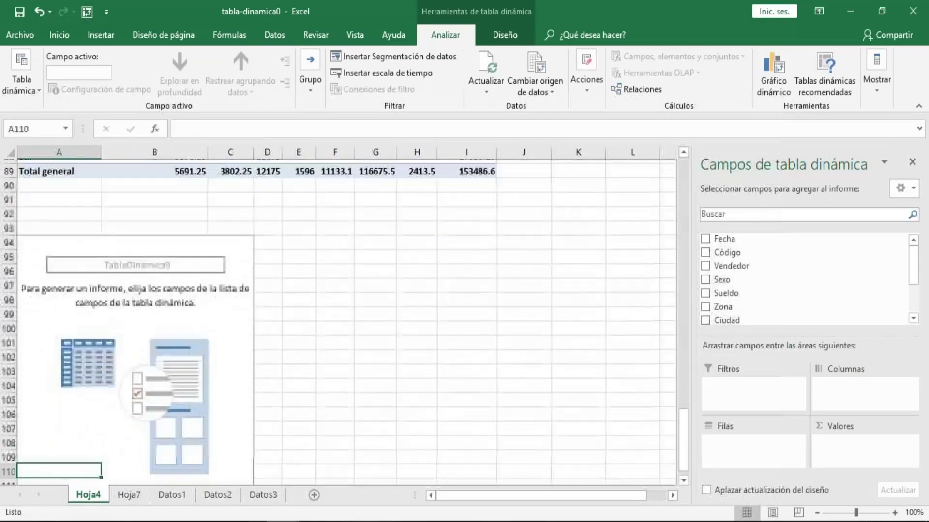
pyautogui.press('Down')
pyautogui.press('Down')
pyautogui.press('Down')
pyautogui.press('Down')
pyautogui.press('Up')
pyautogui.press('Up')
pyautogui.press('Up')
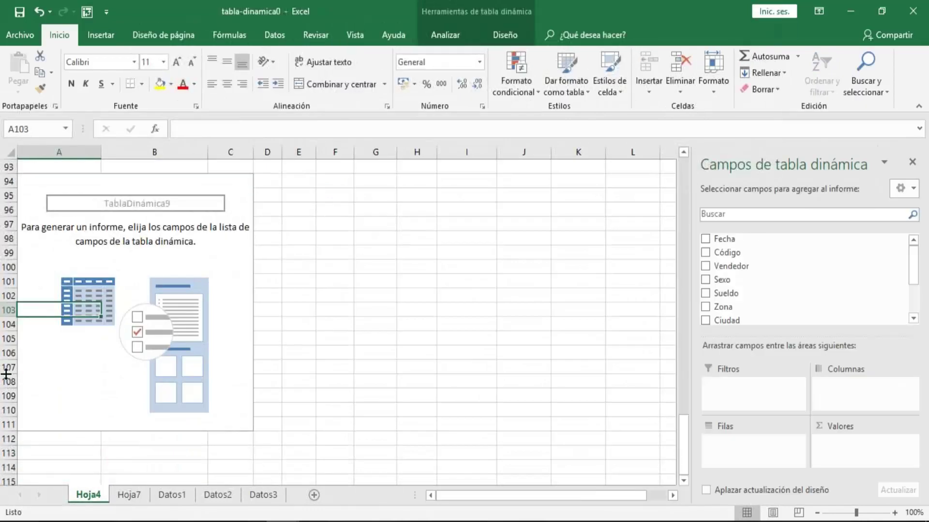
pyautogui.press('Up')
pyautogui.press('Up')
pyautogui.press('Up')
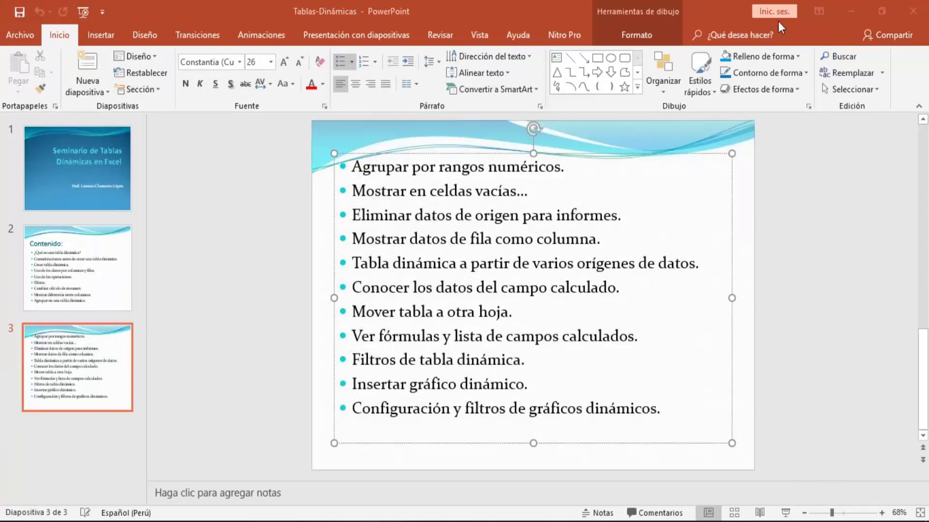
# Step: Highlight the 'Conocer los datos del campo calculado' topic on the slide, then Alt+Tab back to Excel
pyautogui.click(271, 291)
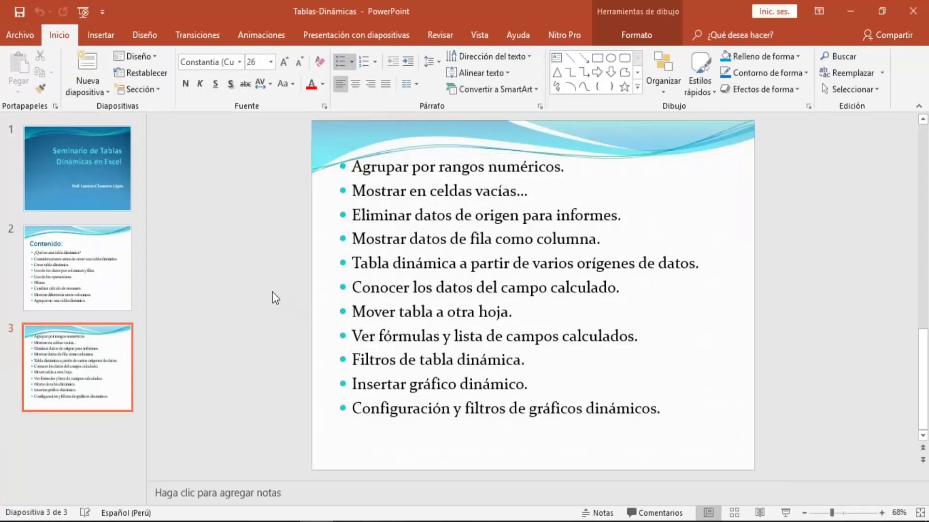
pyautogui.click(354, 289)
pyautogui.moveTo(443, 299); pyautogui.dragTo(622, 290)
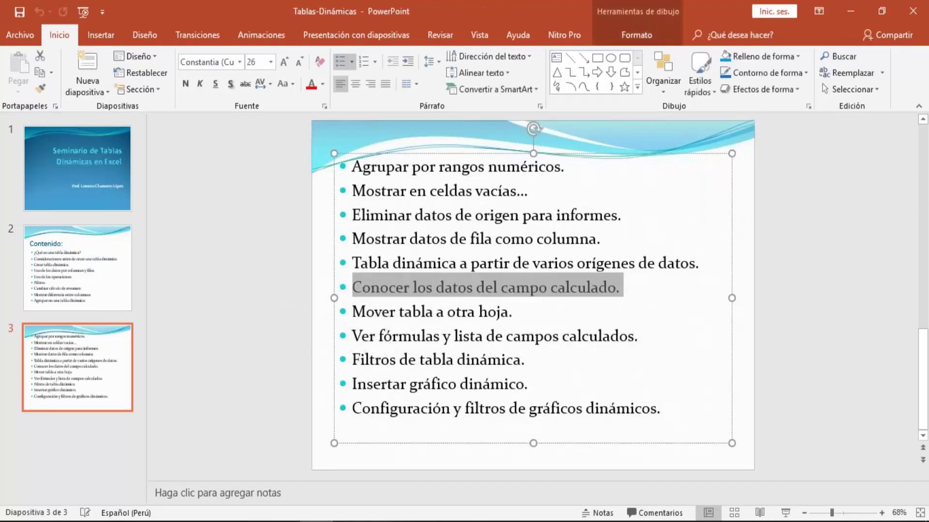
pyautogui.hotkey('alt', 'Tab')
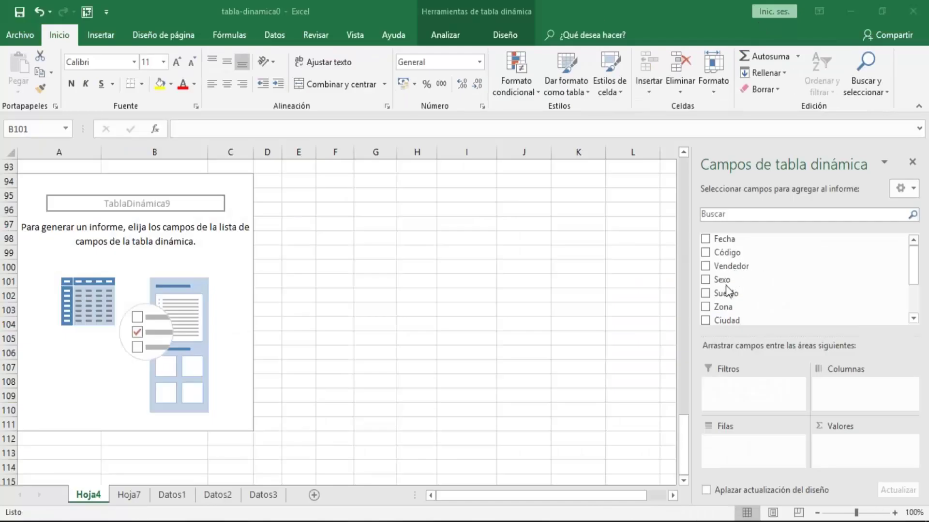
# Step: Nest Sexo then Zona in the pivot rows and sum Sueldo, for a 153486.6 grand total
pyautogui.moveTo(727, 283); pyautogui.dragTo(730, 291)
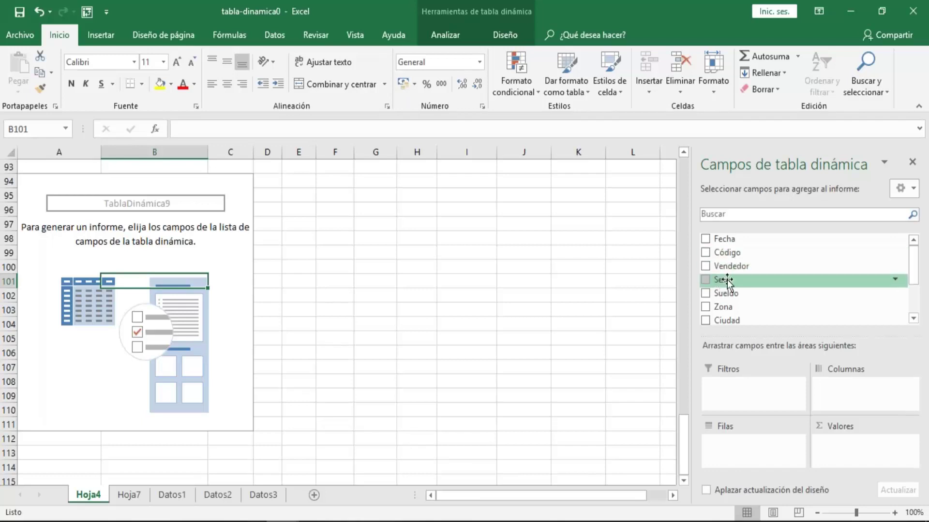
pyautogui.moveTo(725, 282); pyautogui.dragTo(730, 450)
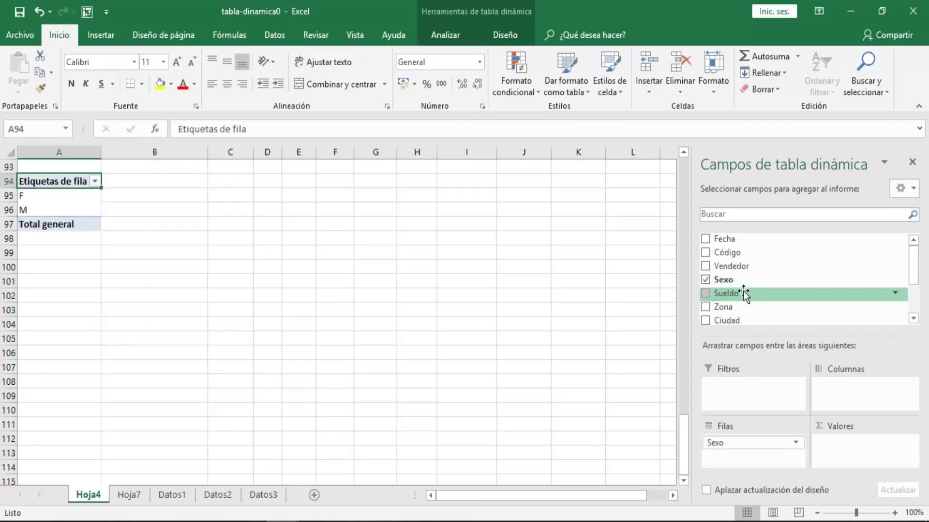
pyautogui.moveTo(913, 261); pyautogui.dragTo(913, 268)
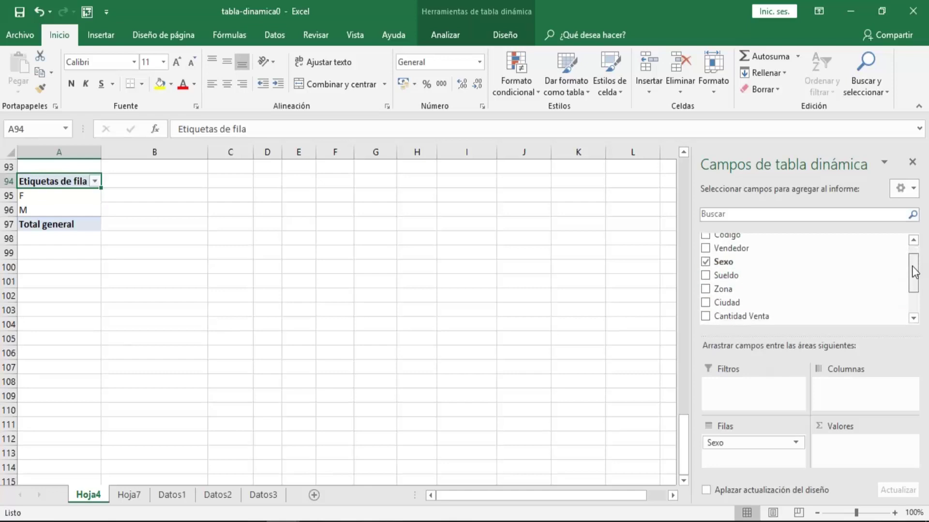
pyautogui.moveTo(753, 290); pyautogui.dragTo(749, 464)
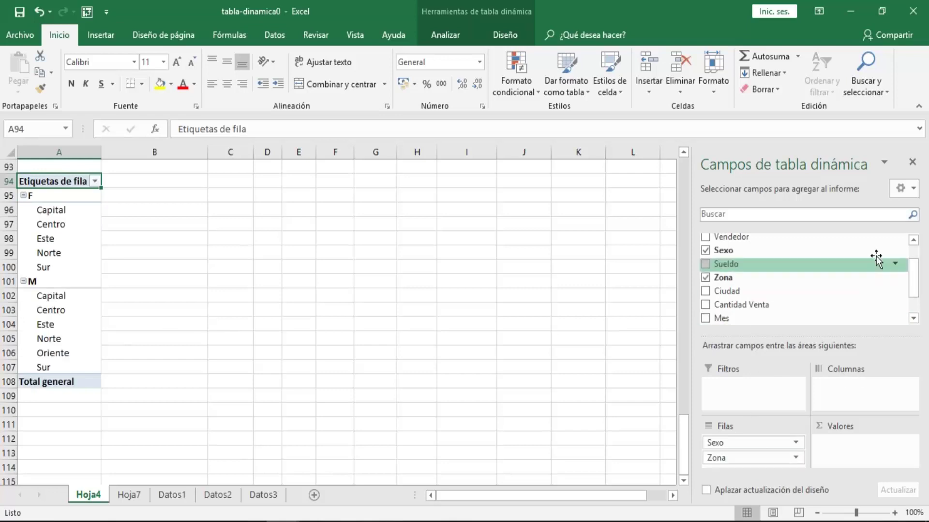
pyautogui.click(739, 265)
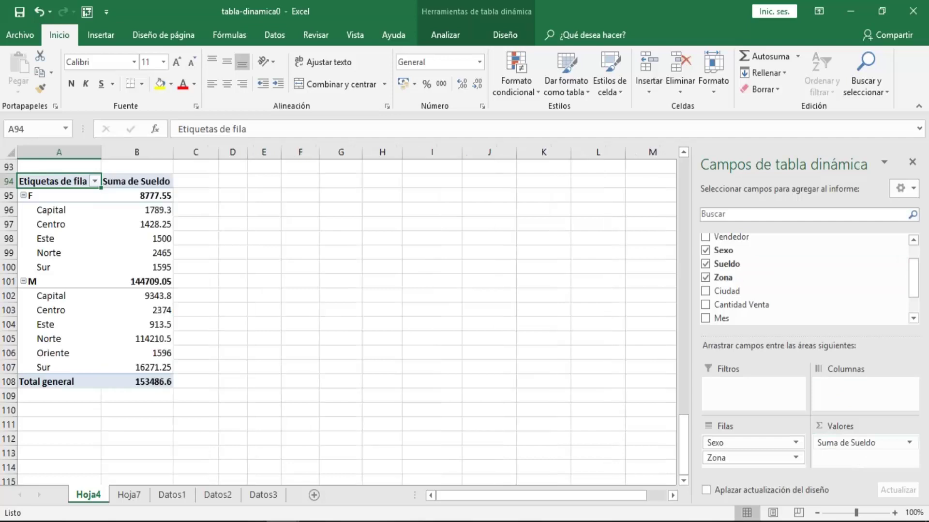
pyautogui.click(145, 245)
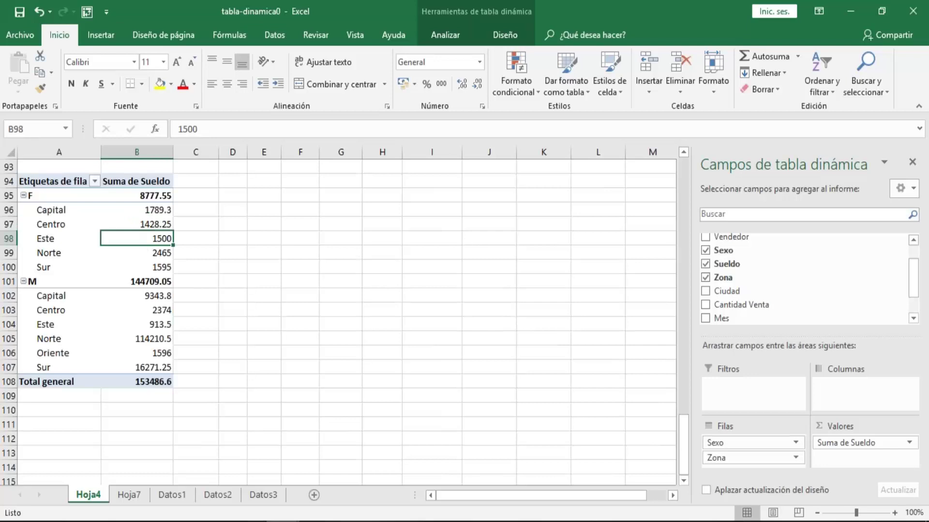
pyautogui.click(149, 210)
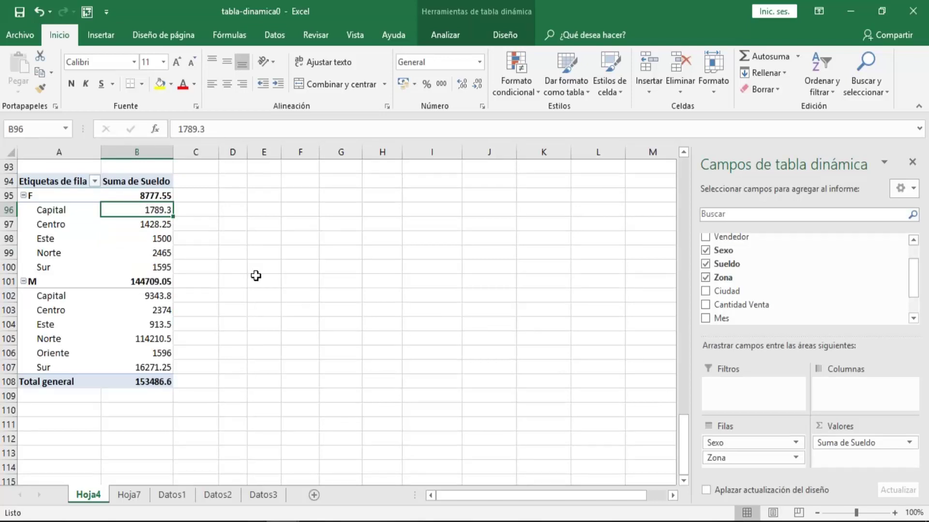
pyautogui.click(19, 210)
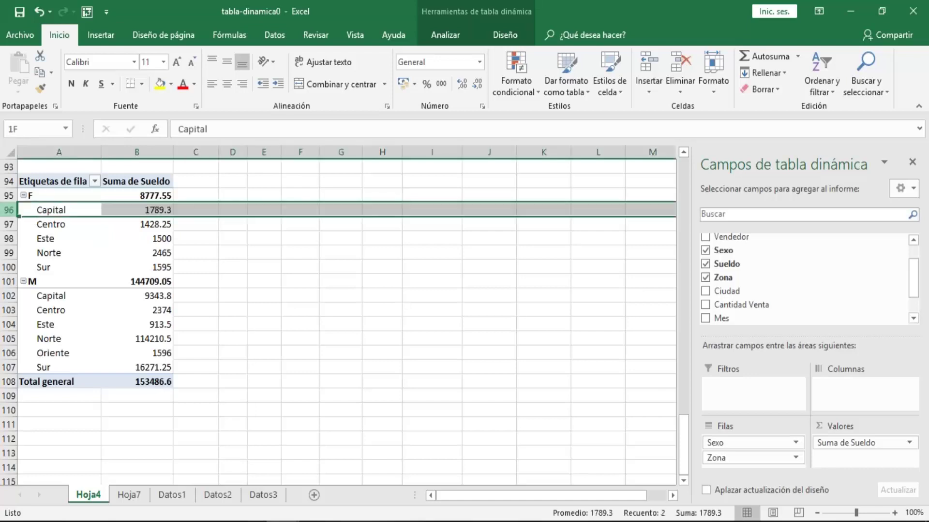
pyautogui.click(143, 208)
pyautogui.click(68, 210)
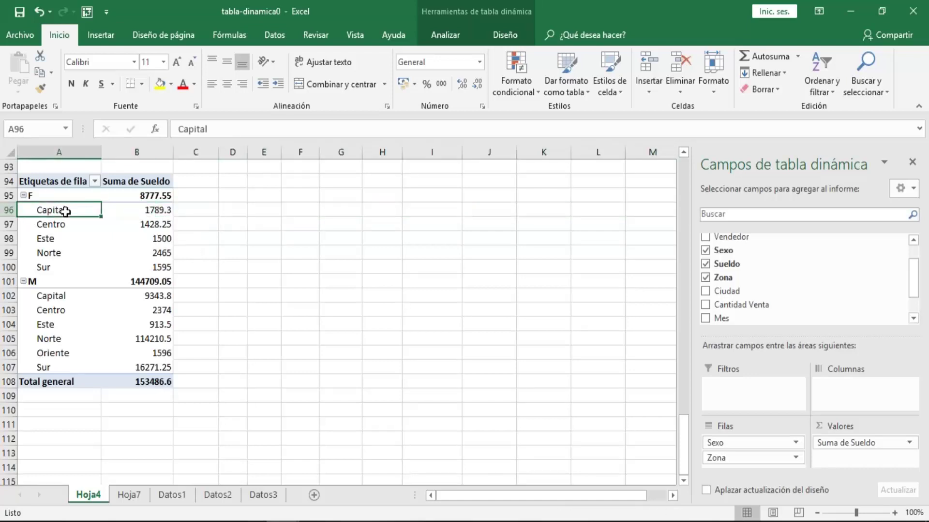
pyautogui.click(137, 209)
pyautogui.click(63, 209)
pyautogui.click(132, 211)
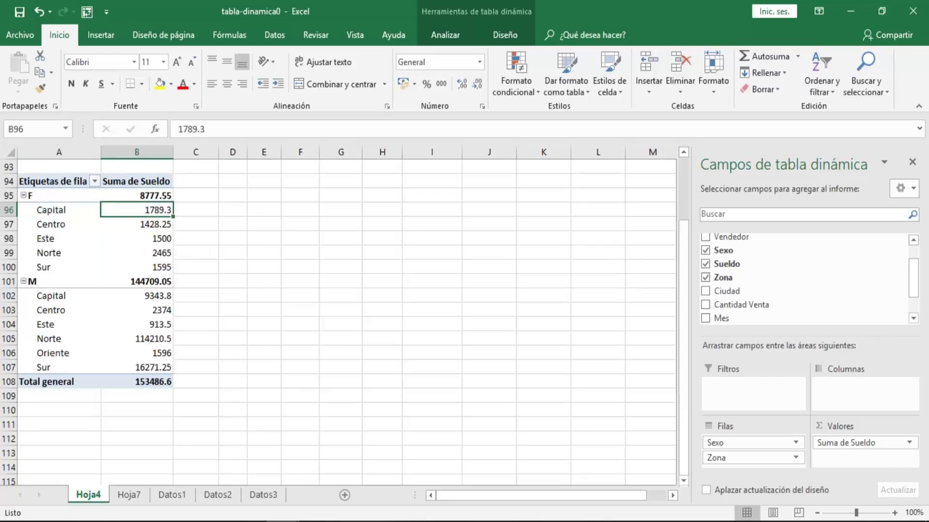
# Step: Drill into the F–Capital salary total to list its source records, then return to Hoja4
pyautogui.doubleClick(137, 210)
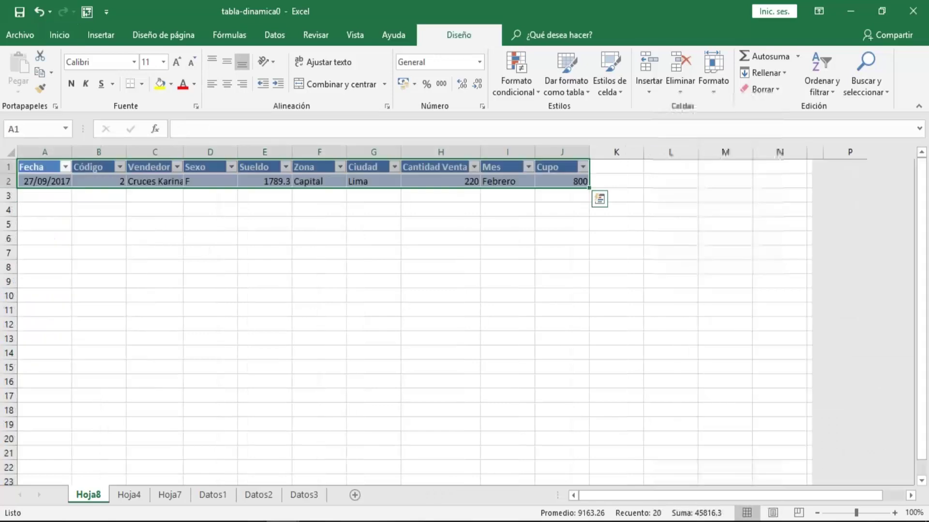
pyautogui.click(145, 181)
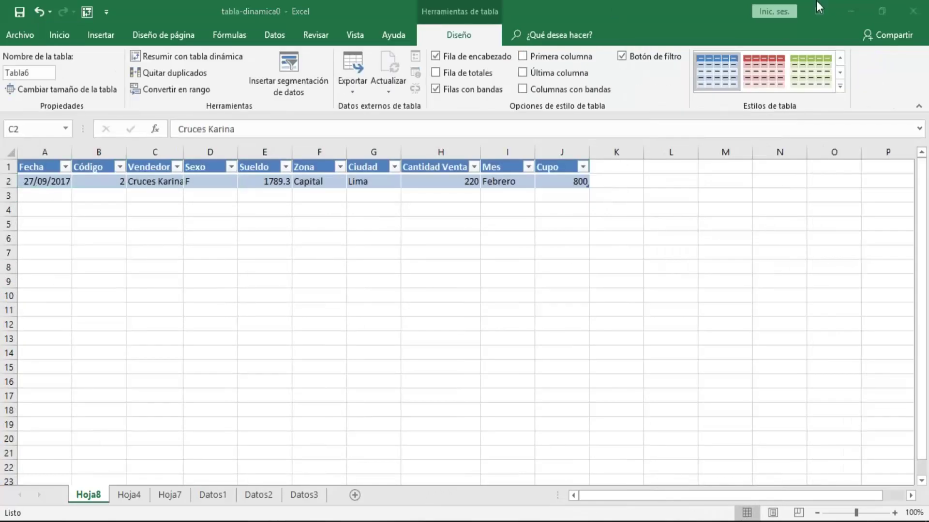
pyautogui.click(128, 495)
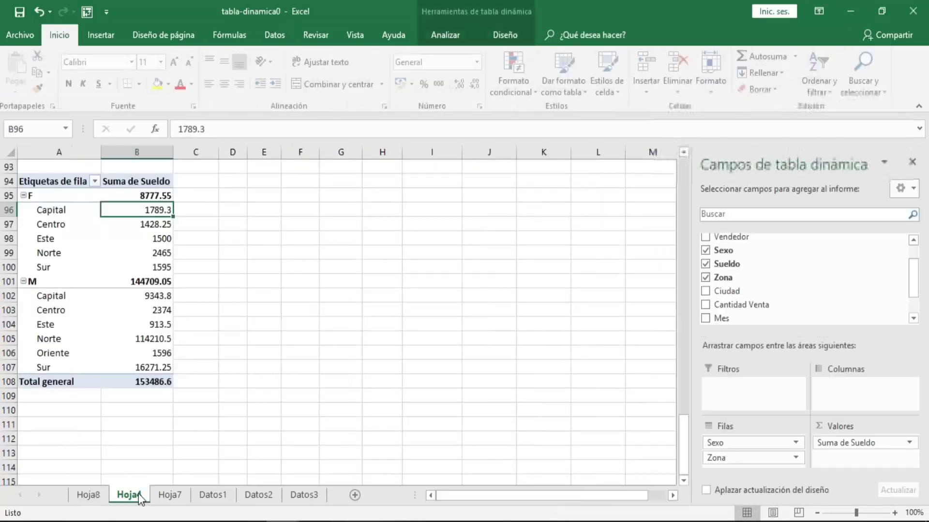
# Step: Drill into the M–Capital total 9343.8 to list its five records on Hoja9 and select them
pyautogui.click(153, 296)
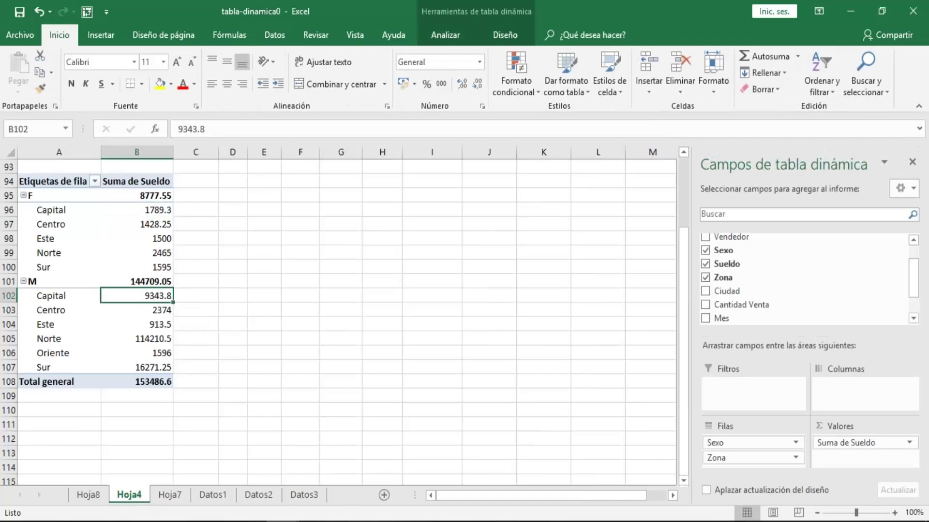
pyautogui.doubleClick(153, 296)
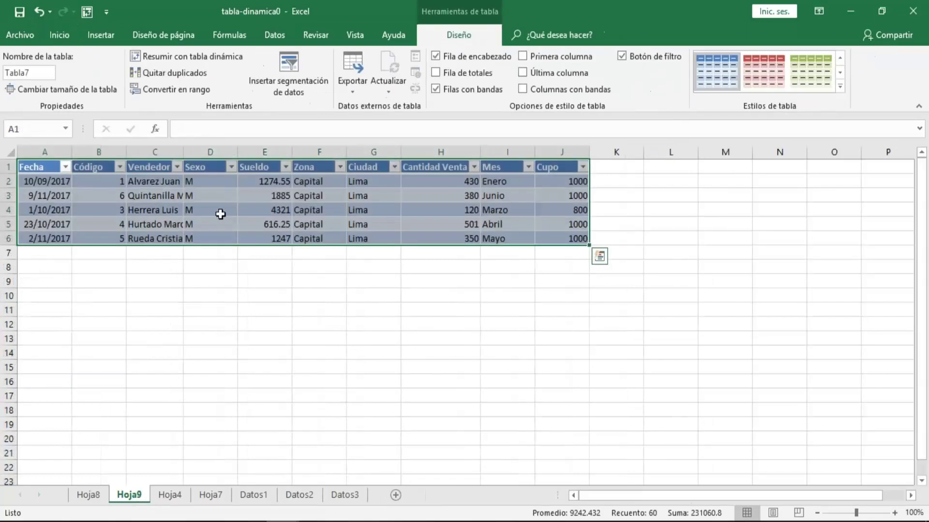
pyautogui.click(155, 195)
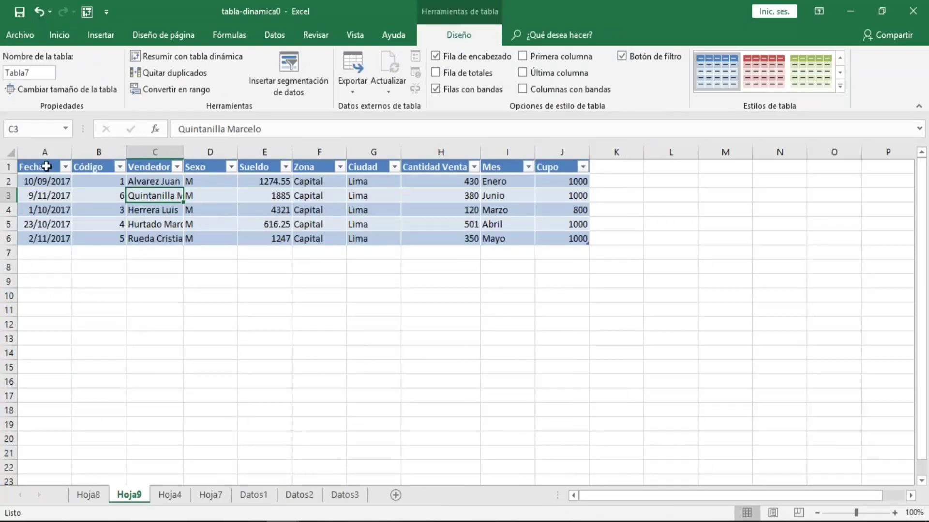
pyautogui.moveTo(46, 167)
pyautogui.mouseDown()
pyautogui.moveTo(97, 241)
pyautogui.moveTo(94, 229)
pyautogui.mouseUp()
pyautogui.click(155, 224)
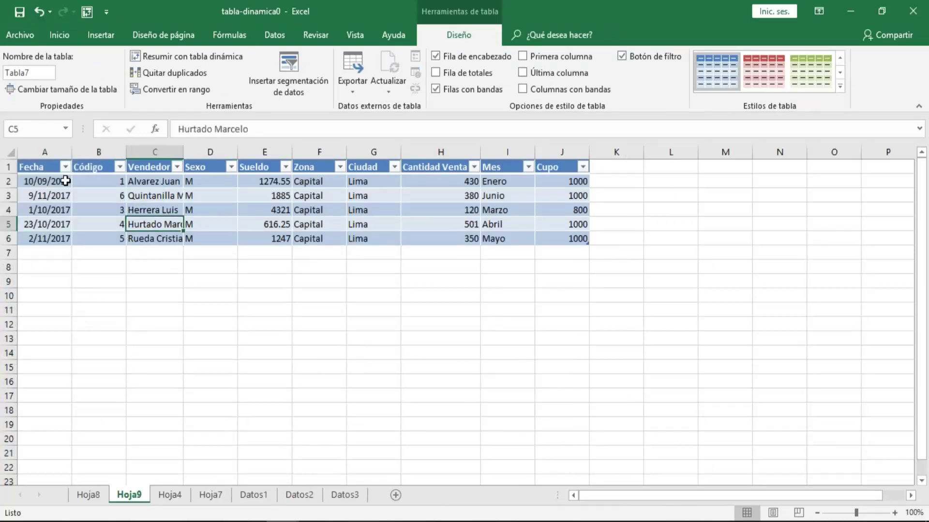
pyautogui.moveTo(65, 181); pyautogui.dragTo(583, 240)
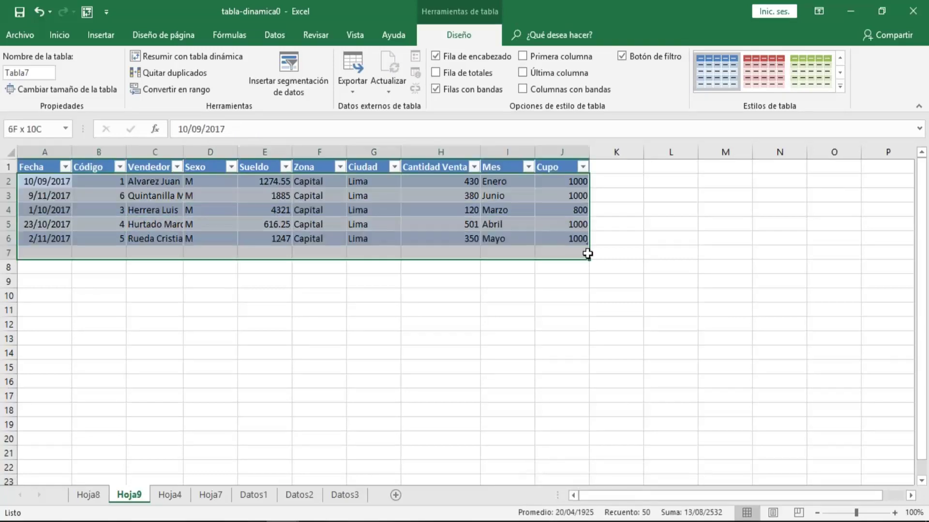
pyautogui.click(208, 494)
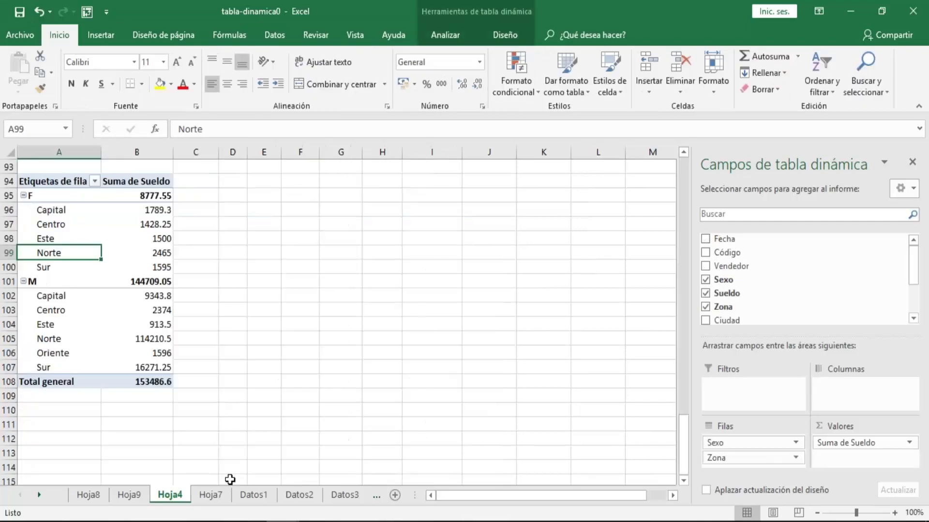
# Step: Delete the Hoja7 sheet and select the M–Capital row 102 in the Hoja4 pivot
pyautogui.click(216, 496)
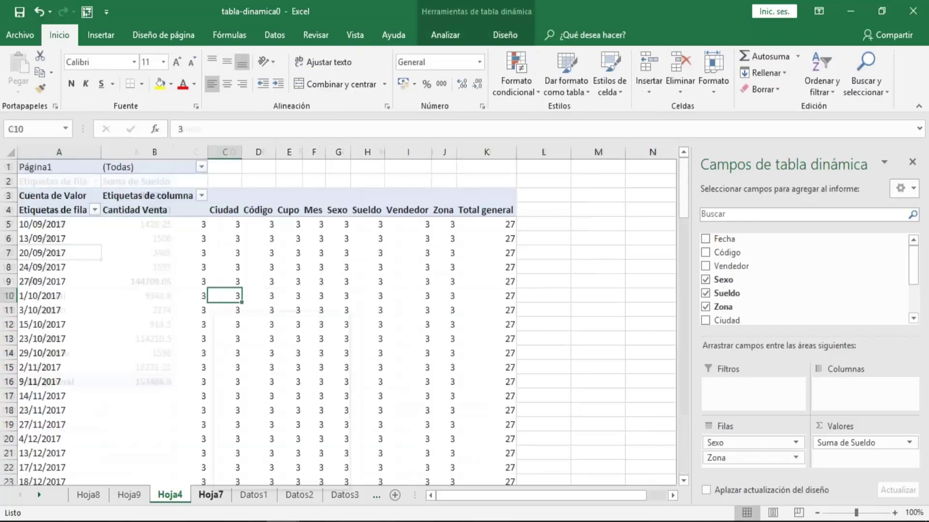
pyautogui.rightClick(213, 495)
pyautogui.click(256, 373)
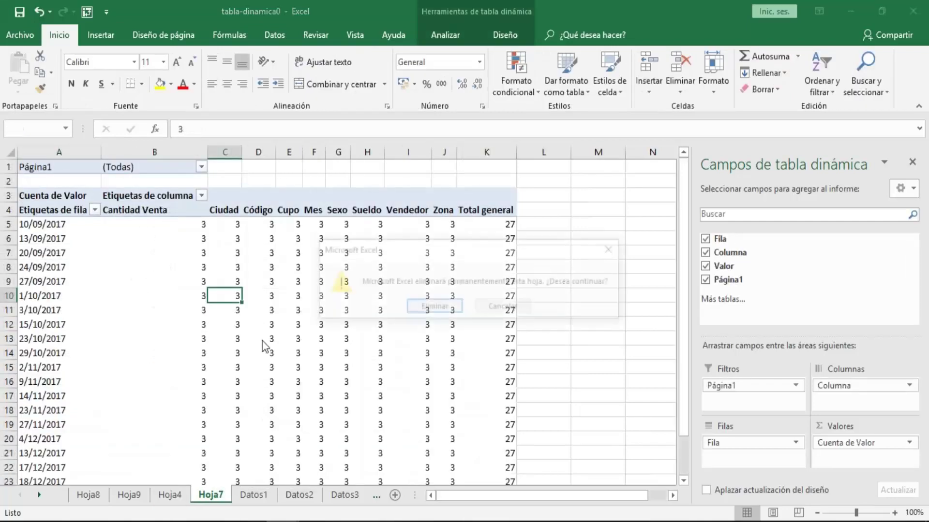
pyautogui.click(434, 308)
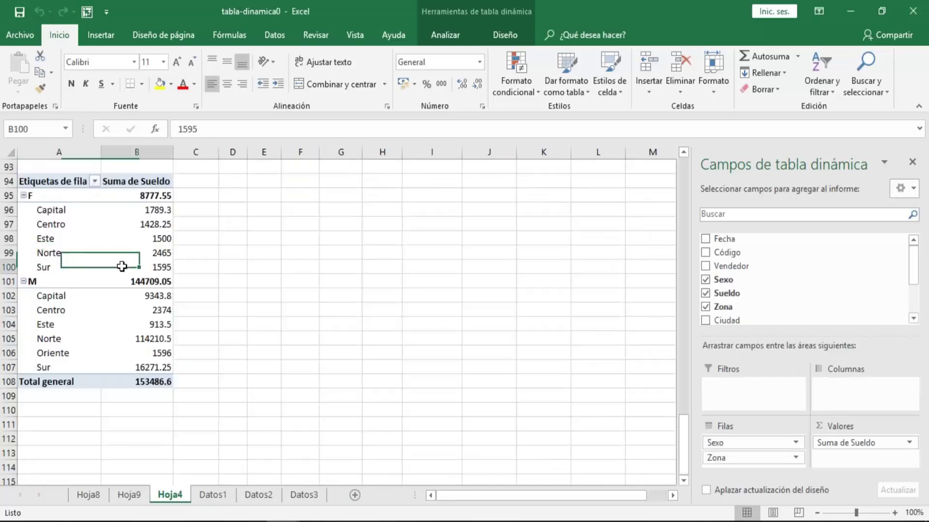
pyautogui.click(8, 295)
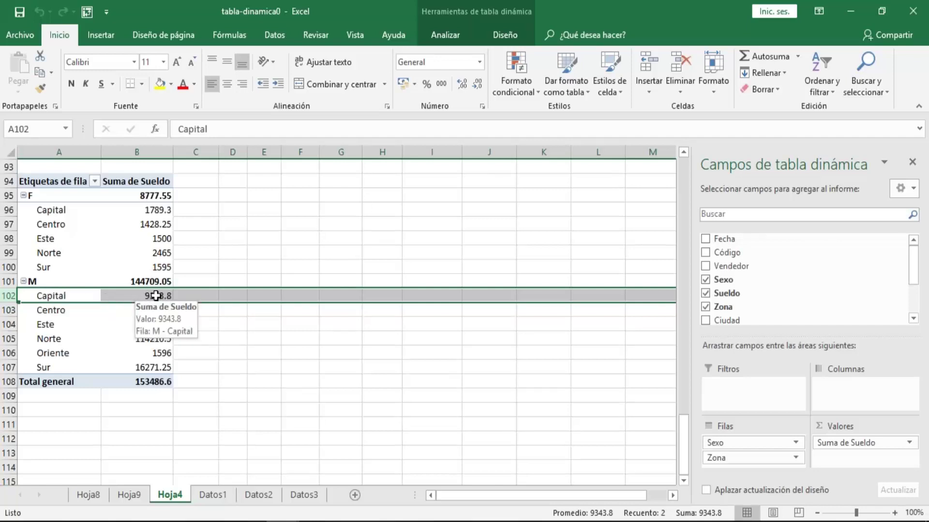
# Step: Review the Hoja8 and Hoja9 drill-down tables, then return to the Hoja4 pivot
pyautogui.click(95, 499)
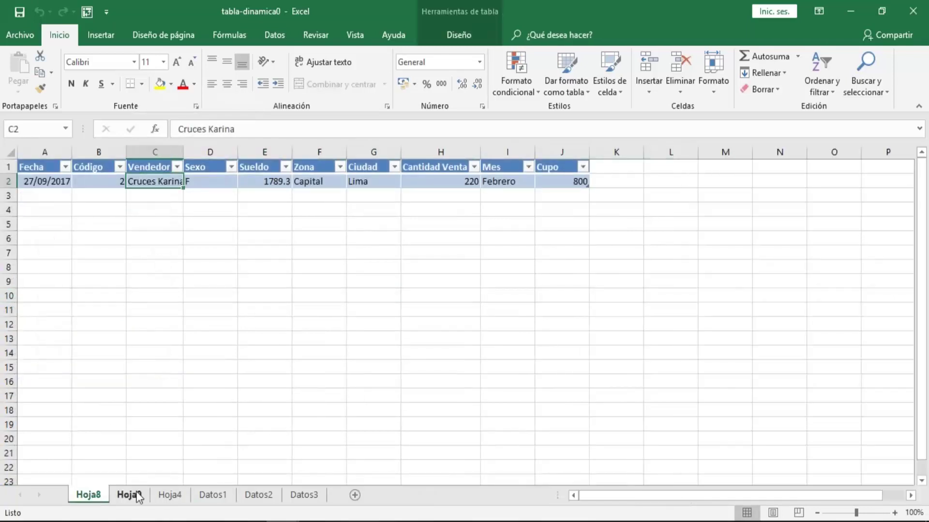
pyautogui.click(139, 499)
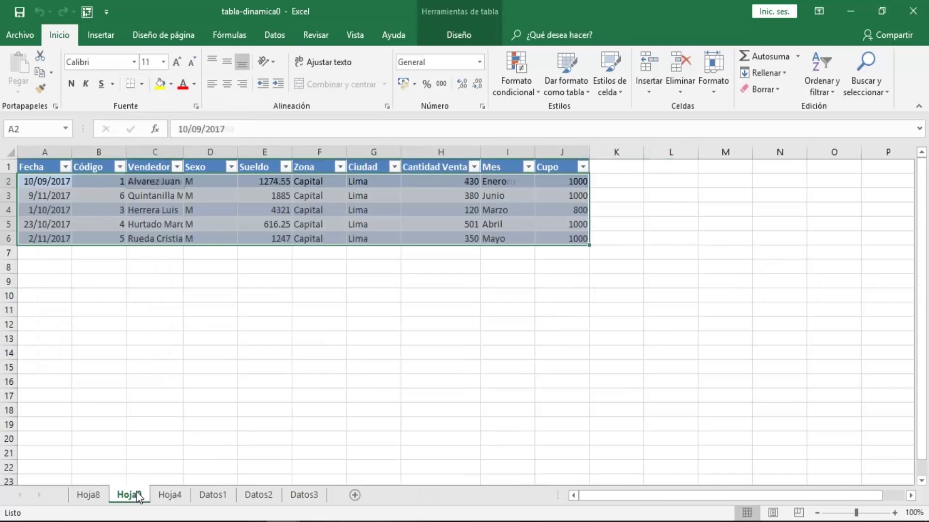
pyautogui.hotkey('ctrl', 'a')
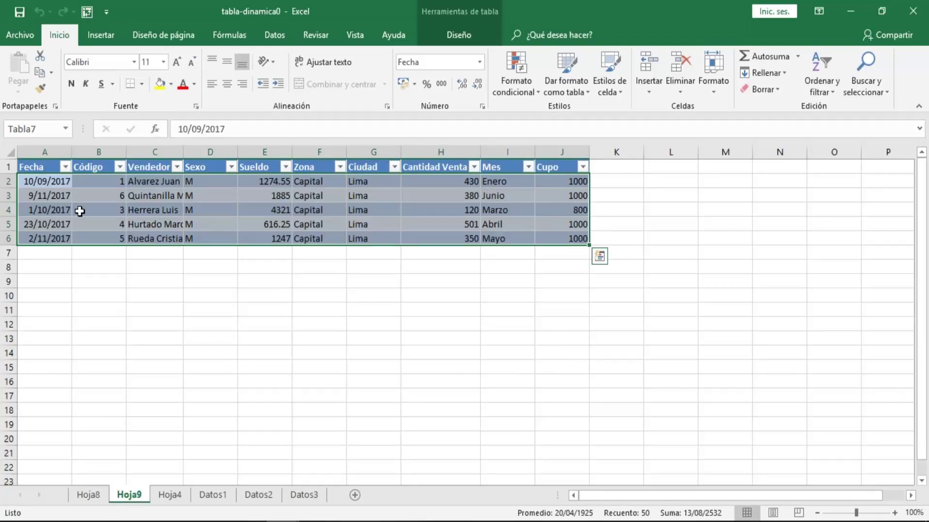
pyautogui.click(146, 202)
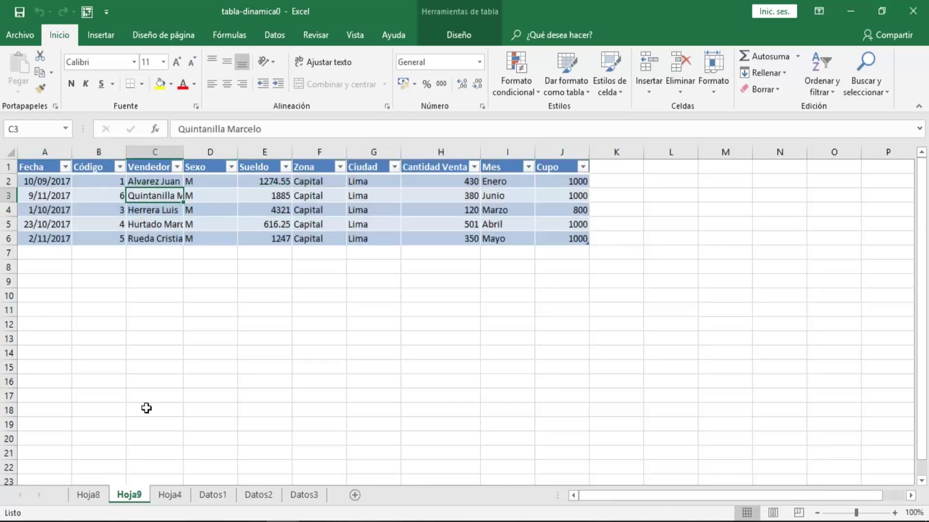
pyautogui.click(172, 496)
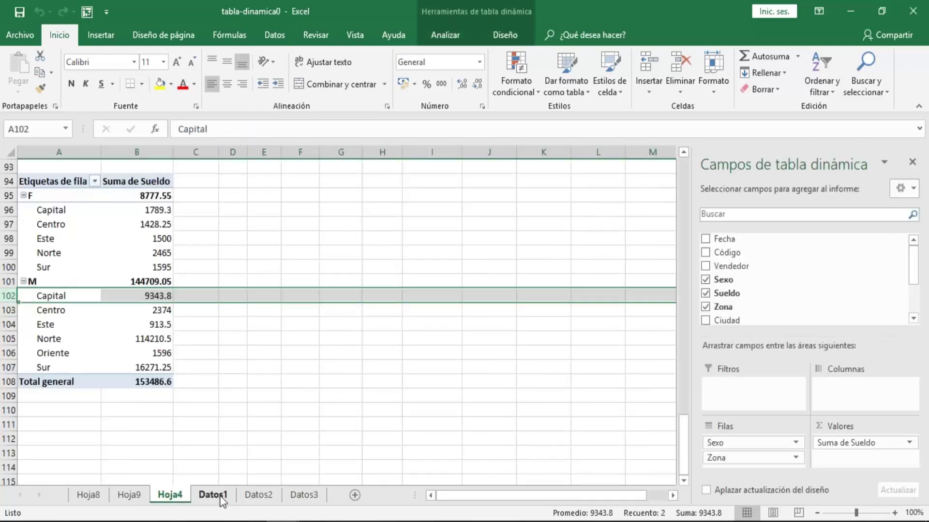
# Step: Inspect row 6 of the Datos1 source data, Sueldo 4321, then switch to PowerPoint
pyautogui.click(213, 495)
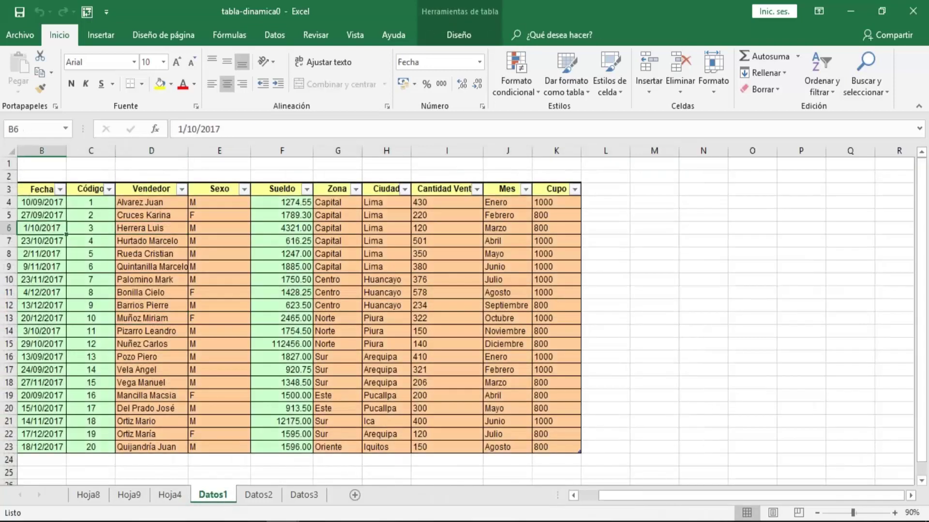
pyautogui.press('Left')
pyautogui.click(90, 228)
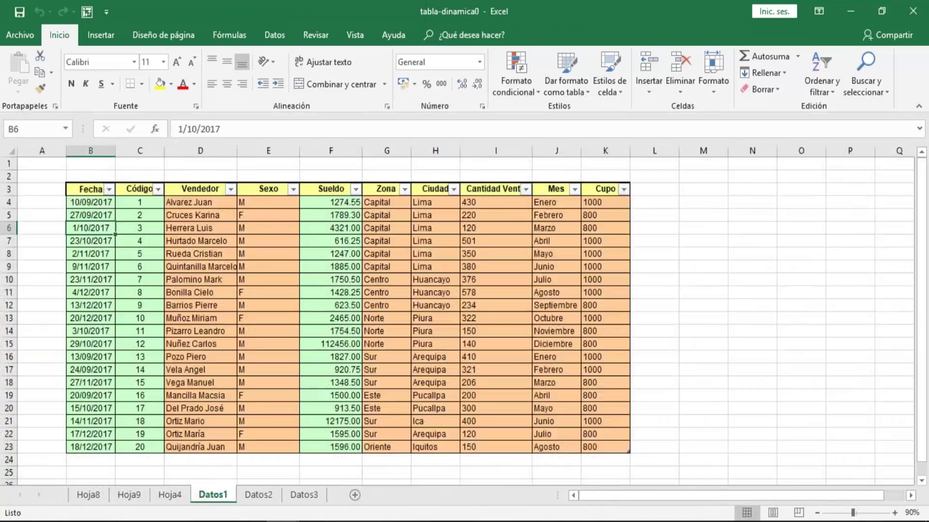
pyautogui.click(330, 228)
pyautogui.press('Right')
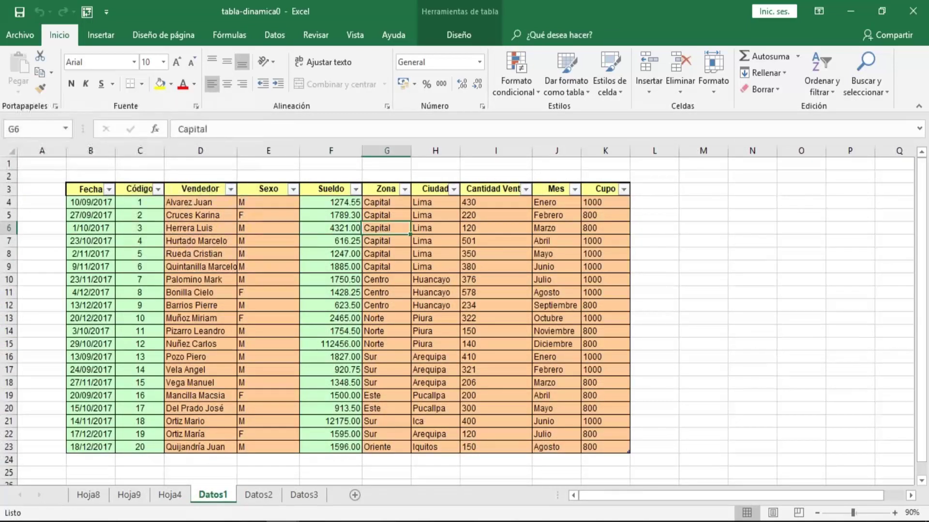
pyautogui.press('Right')
pyautogui.press('Right')
pyautogui.press('Right')
pyautogui.press('Right')
pyautogui.press('Right')
pyautogui.hotkey('alt', 'Tab')
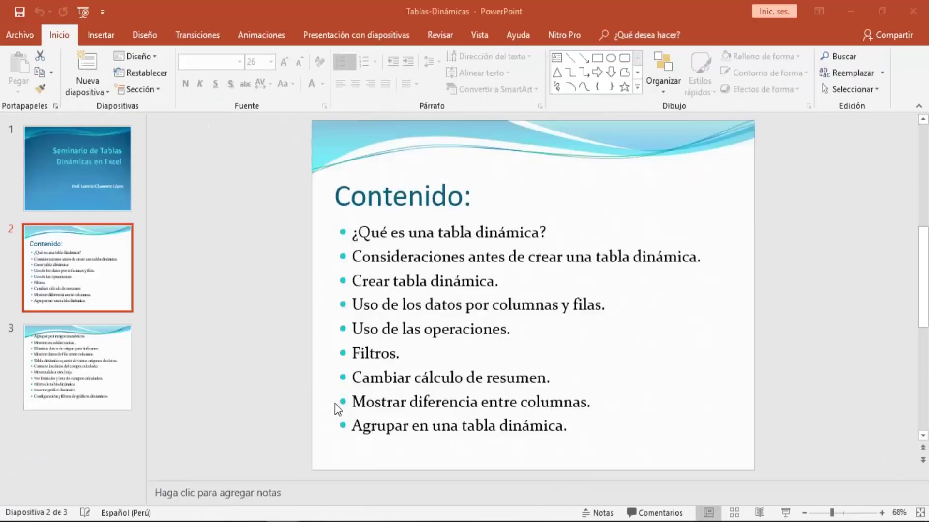
# Step: Highlight the 'Mostrar diferencia entre columnas.' agenda topic, then go back to the tabla-dinamica0 workbook
pyautogui.doubleClick(366, 400)
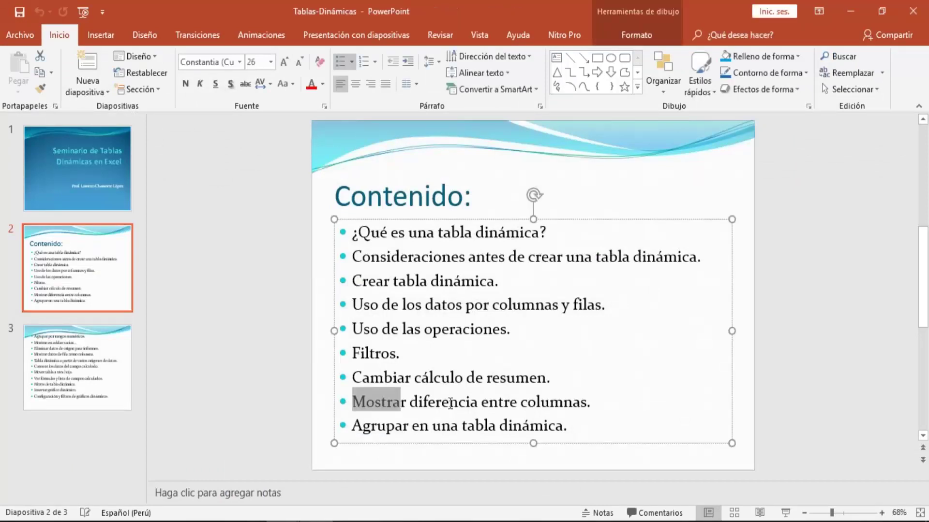
pyautogui.moveTo(450, 403); pyautogui.dragTo(592, 403)
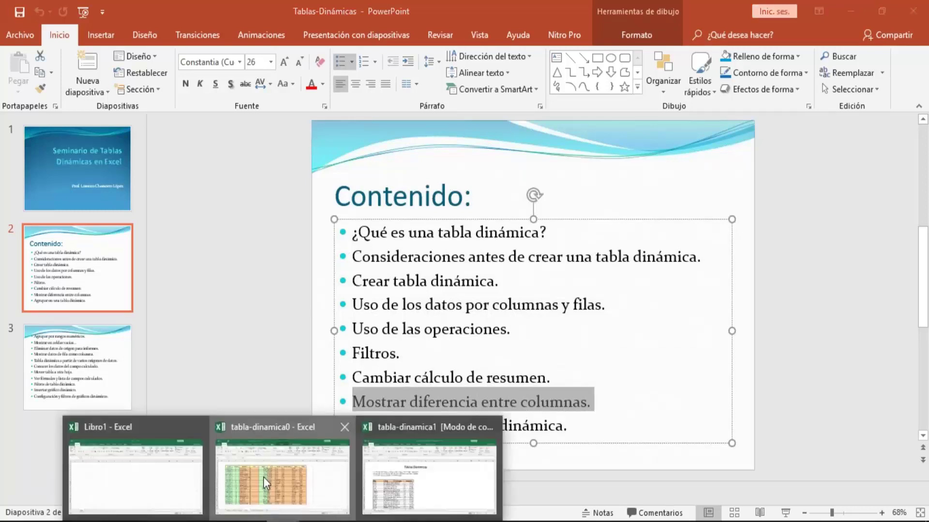
pyautogui.click(282, 462)
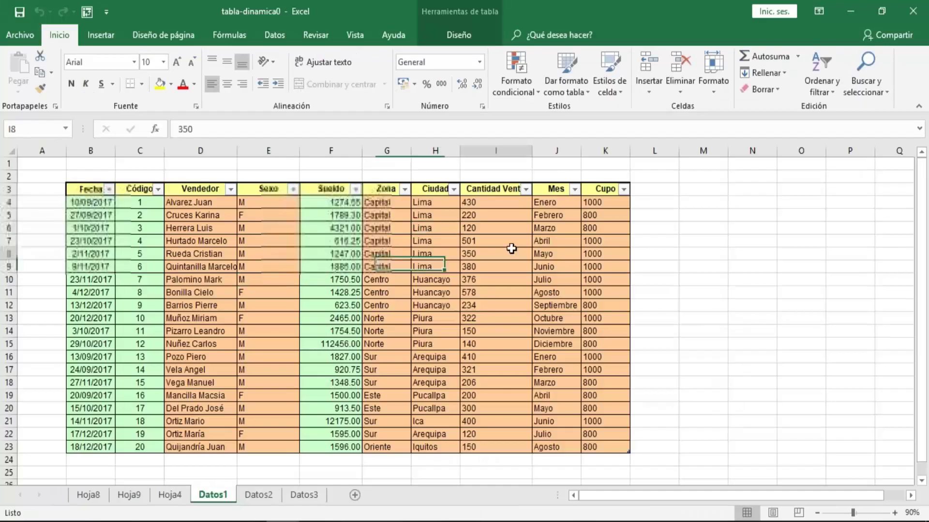
pyautogui.click(445, 203)
pyautogui.click(479, 202)
pyautogui.click(553, 204)
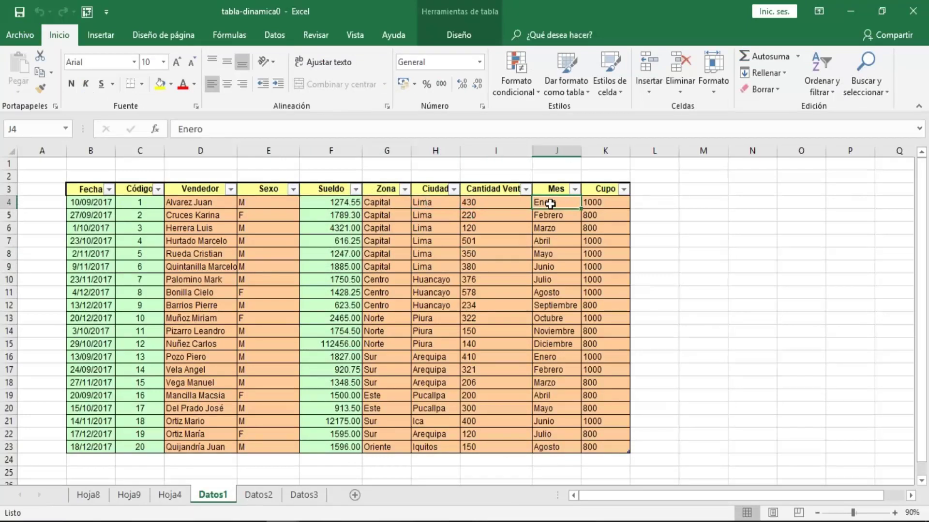
pyautogui.click(491, 200)
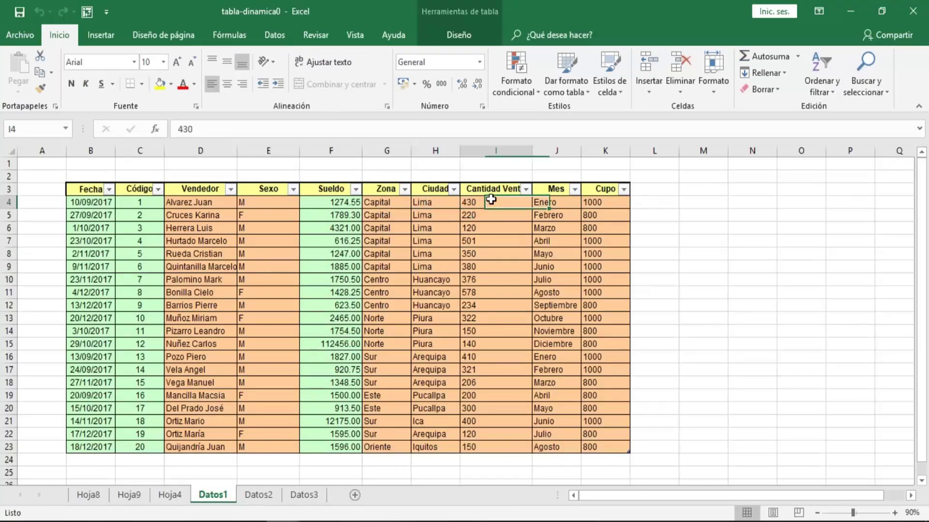
pyautogui.click(554, 202)
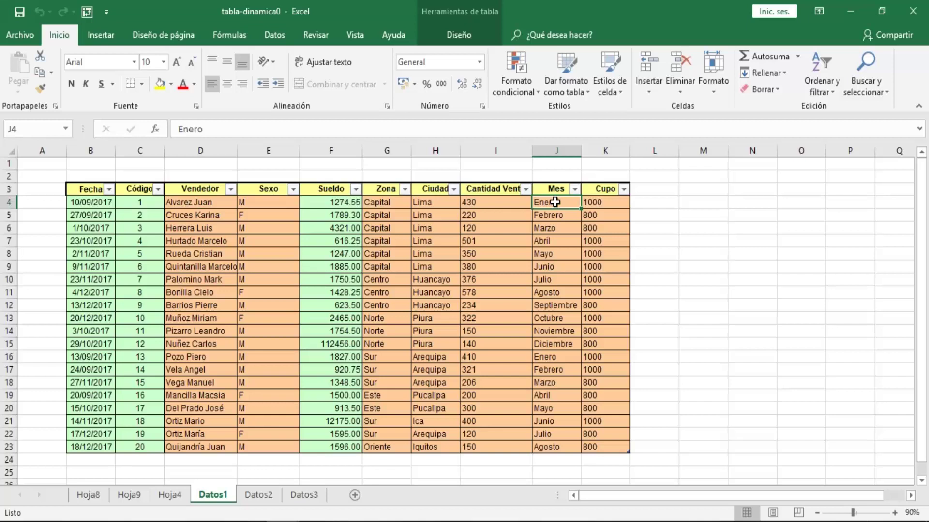
pyautogui.click(496, 203)
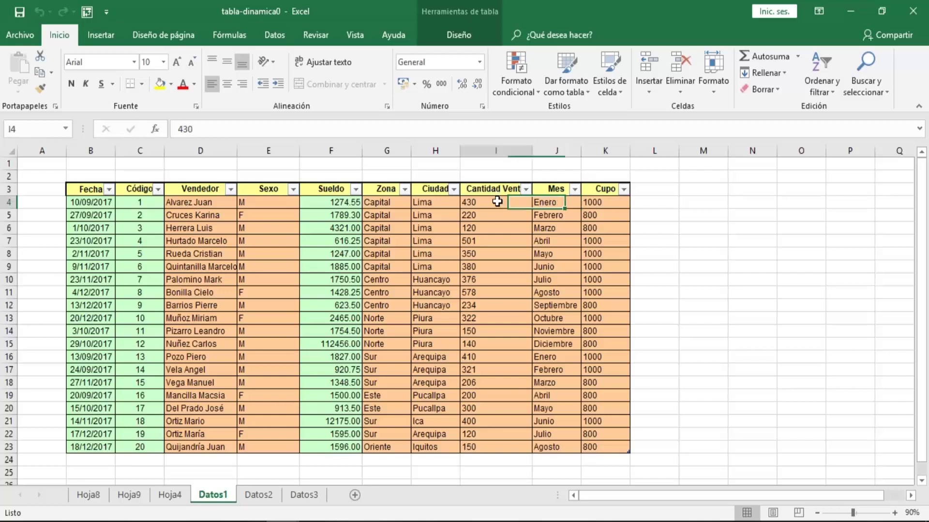
pyautogui.click(554, 202)
pyautogui.click(482, 203)
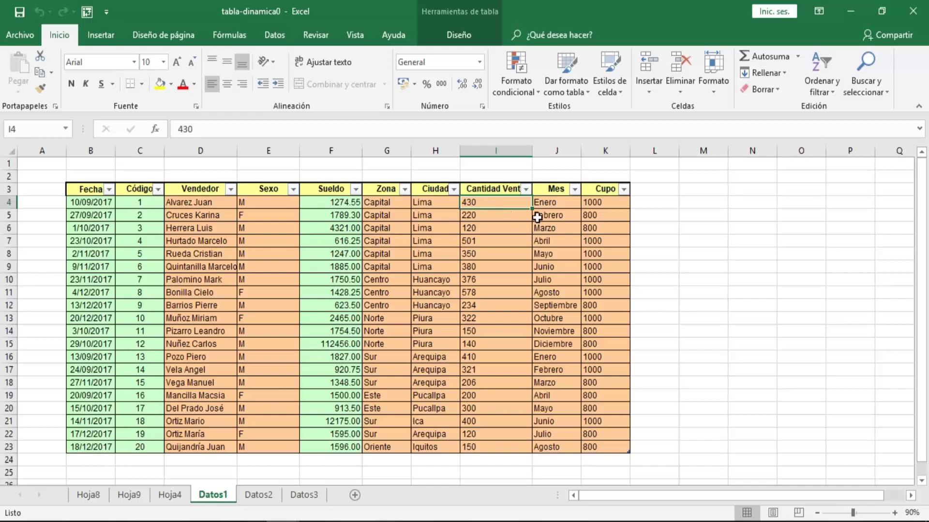
pyautogui.click(565, 211)
pyautogui.click(503, 214)
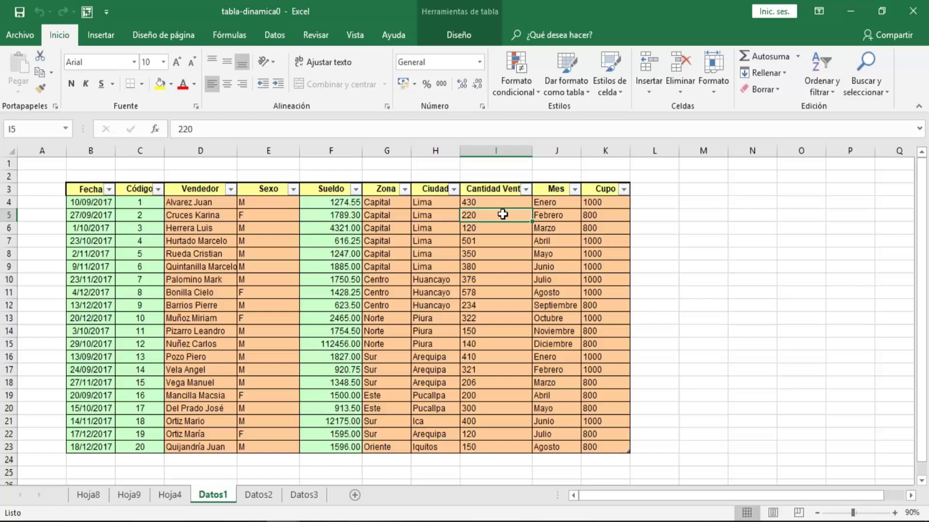
pyautogui.click(210, 267)
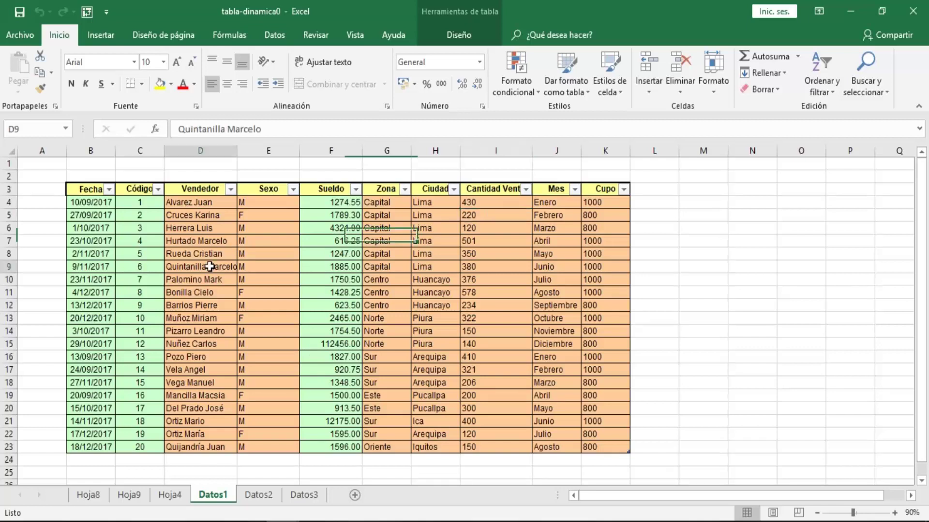
# Step: Insert a pivot table from Tabla1 into the existing sheet at Hoja4!$A$112
pyautogui.click(103, 37)
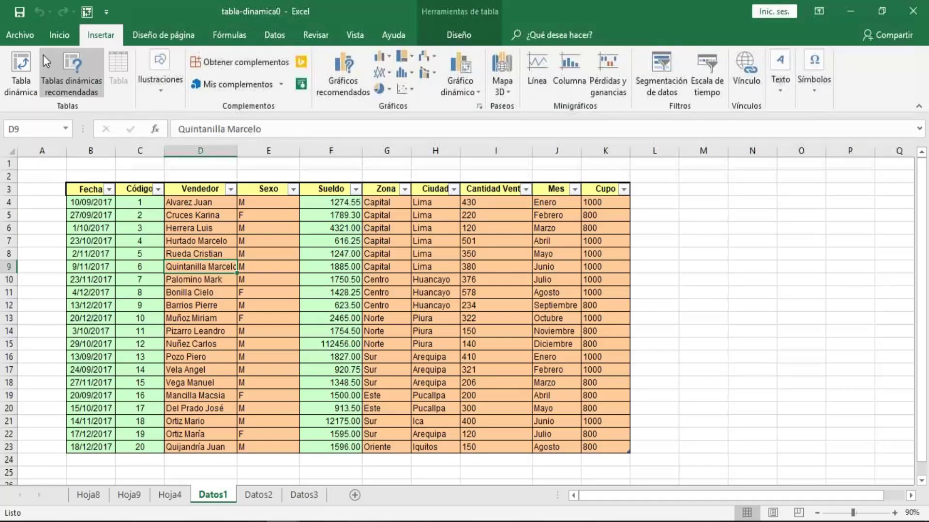
pyautogui.click(21, 72)
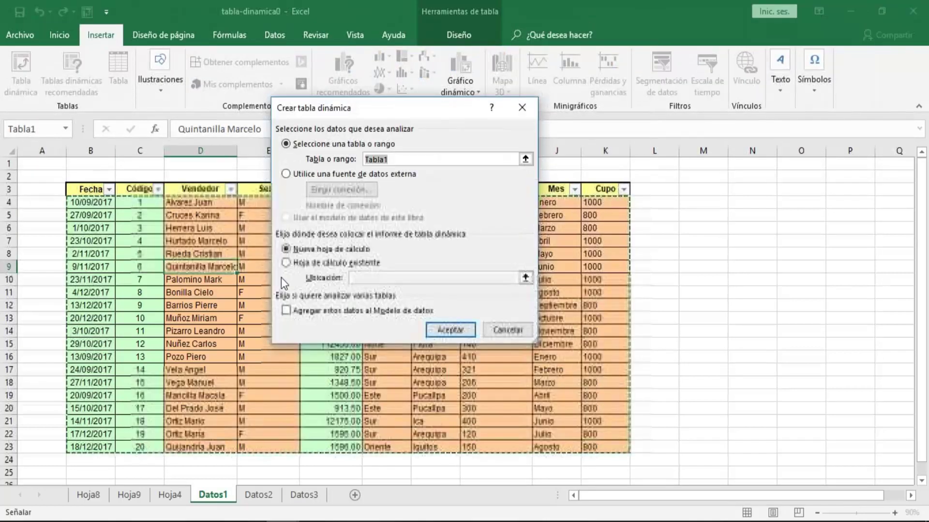
pyautogui.click(286, 263)
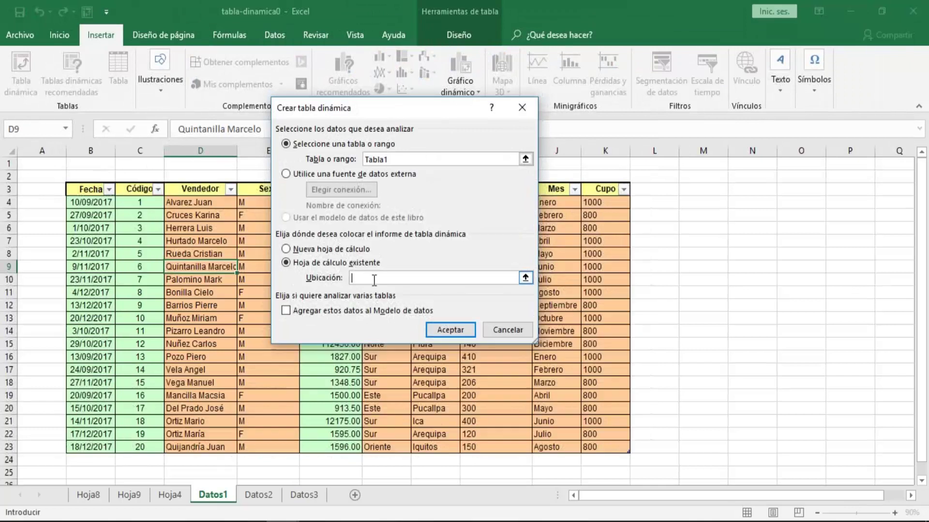
pyautogui.click(175, 497)
pyautogui.click(61, 467)
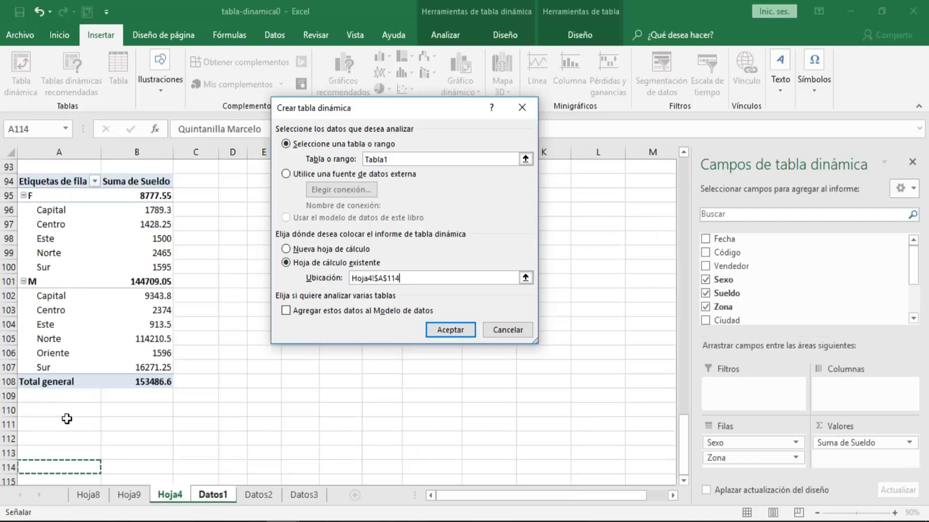
pyautogui.press('Down')
pyautogui.press('Down')
pyautogui.press('Down')
pyautogui.press('Up')
pyautogui.press('Up')
pyautogui.press('Up')
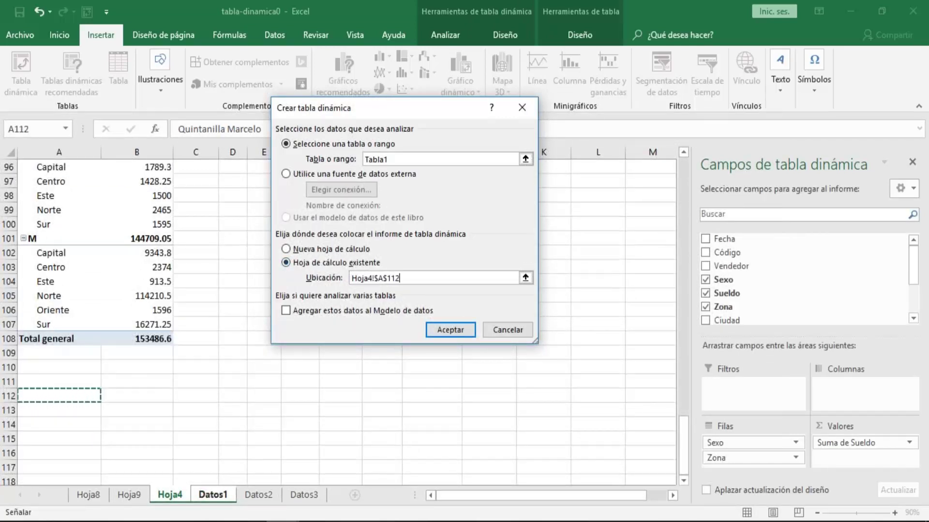
pyautogui.click(467, 331)
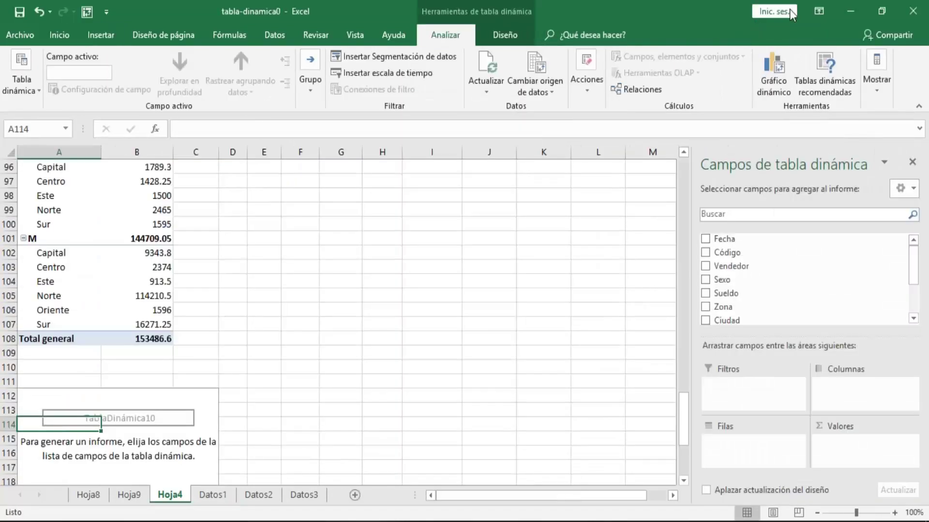
pyautogui.click(789, 10)
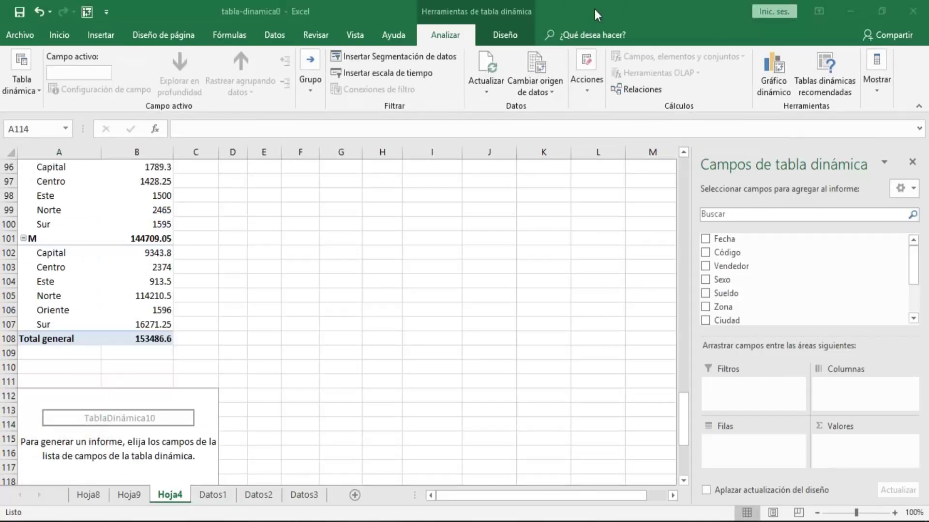
pyautogui.click(917, 263)
# Step: Lay out the pivot with Ciudad in rows, Mes in columns and Cantidad Venta as values
pyautogui.moveTo(918, 265); pyautogui.dragTo(914, 292)
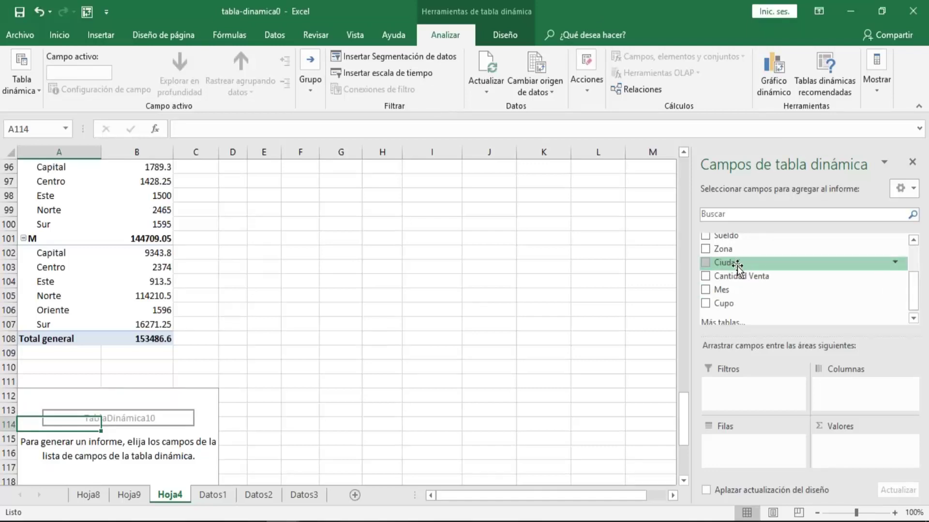
pyautogui.moveTo(738, 263); pyautogui.dragTo(769, 452)
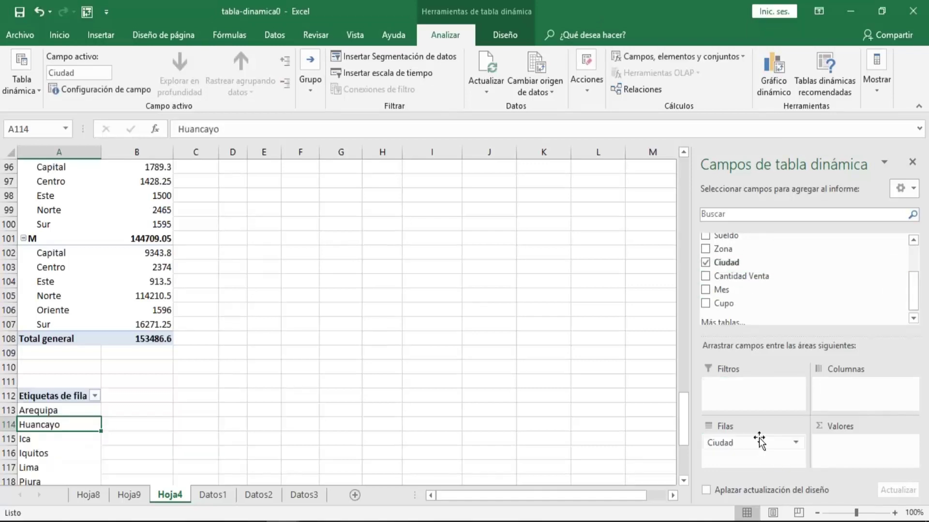
pyautogui.moveTo(757, 293); pyautogui.dragTo(846, 385)
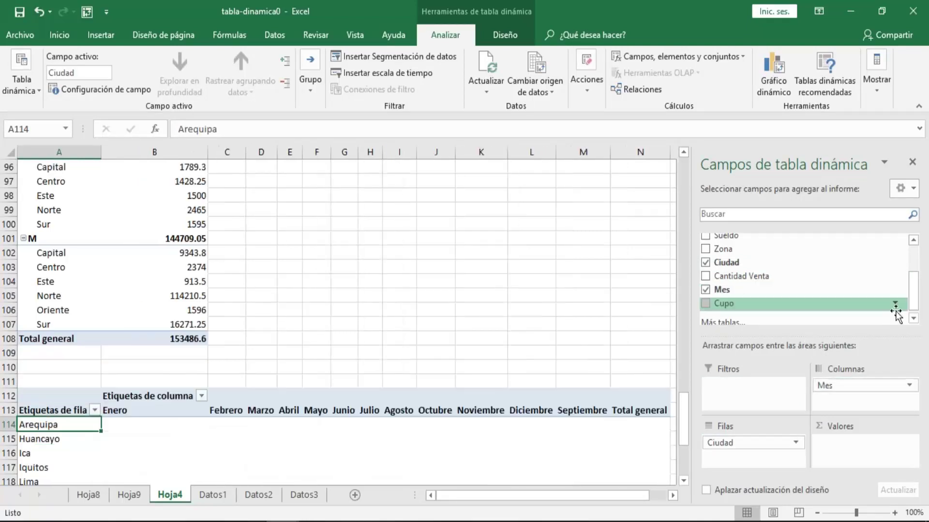
pyautogui.moveTo(913, 304); pyautogui.dragTo(911, 286)
pyautogui.scroll(1, 913, 285)
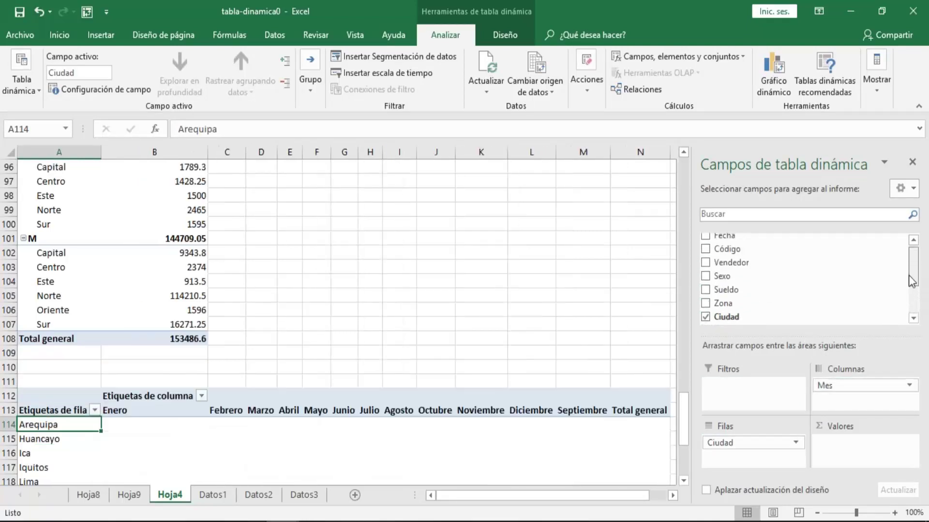
pyautogui.scroll(-2, 906, 282)
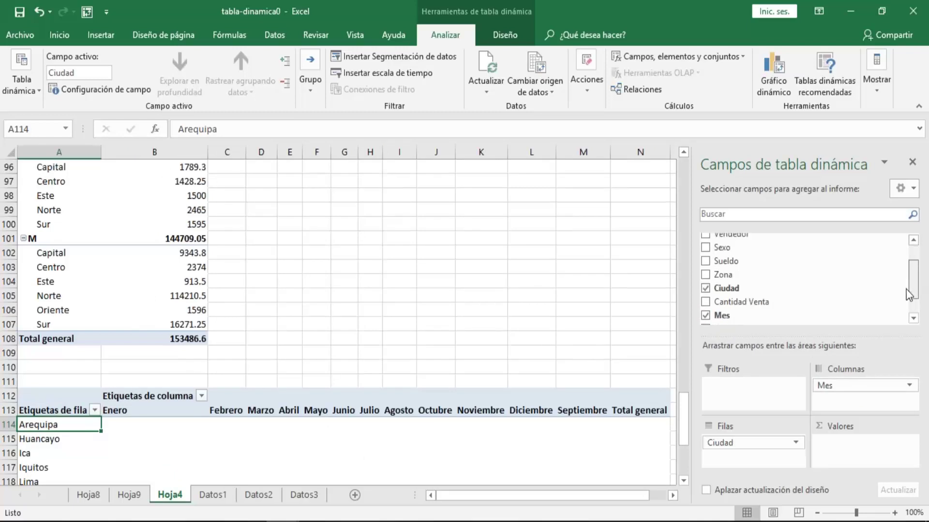
pyautogui.scroll(-1, 909, 295)
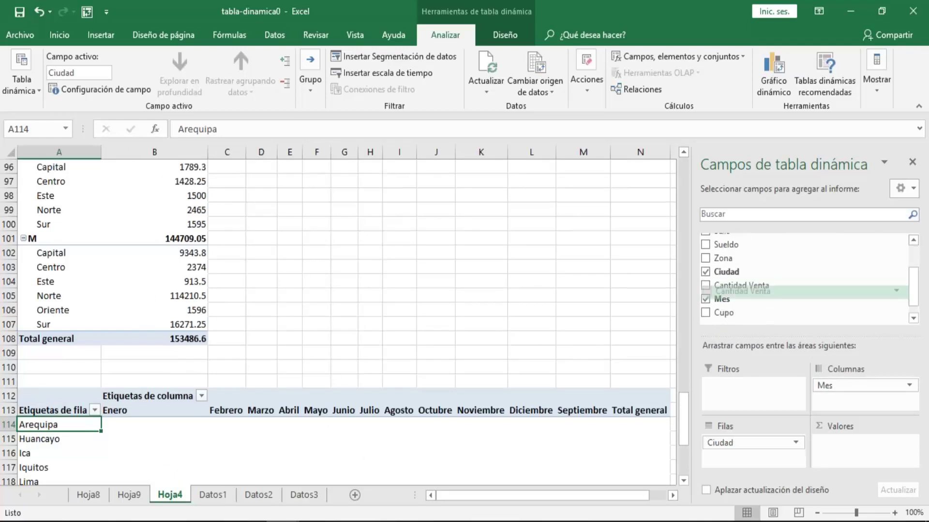
pyautogui.moveTo(777, 286)
pyautogui.mouseDown()
pyautogui.moveTo(813, 411)
pyautogui.moveTo(842, 445)
pyautogui.mouseUp()
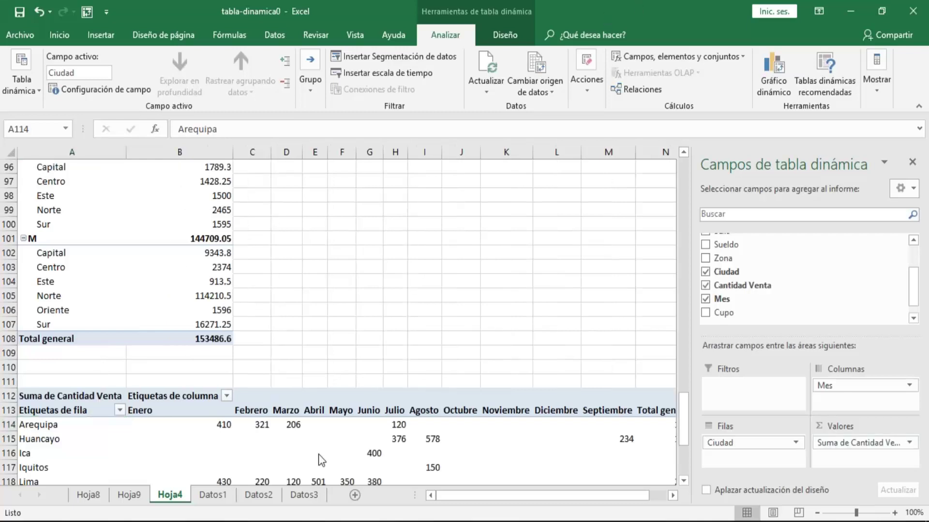
# Step: Step through the city rows, comparing Huancayo's and Arequipa's Enero and Febrero sums
pyautogui.press('Down')
pyautogui.press('Down')
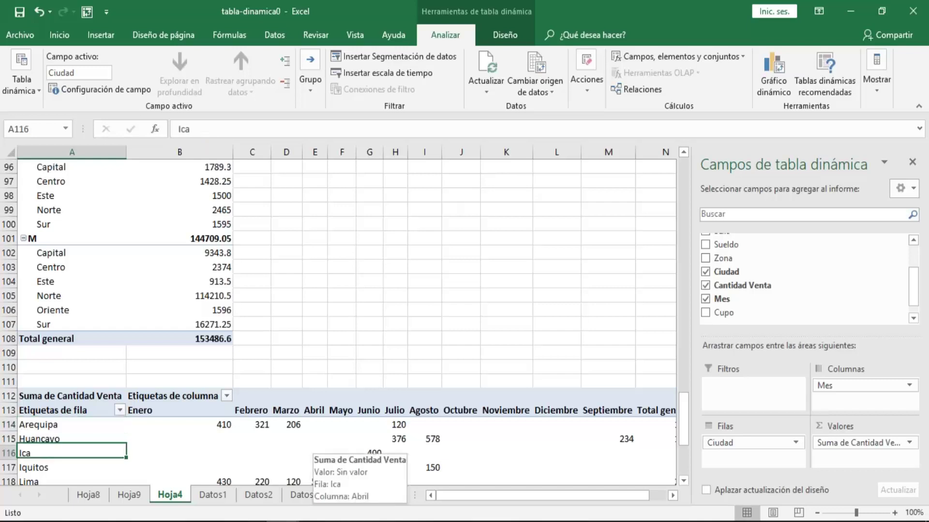
pyautogui.press('Down')
pyautogui.press('Down')
pyautogui.press('Down')
pyautogui.press('Down')
pyautogui.press('Down')
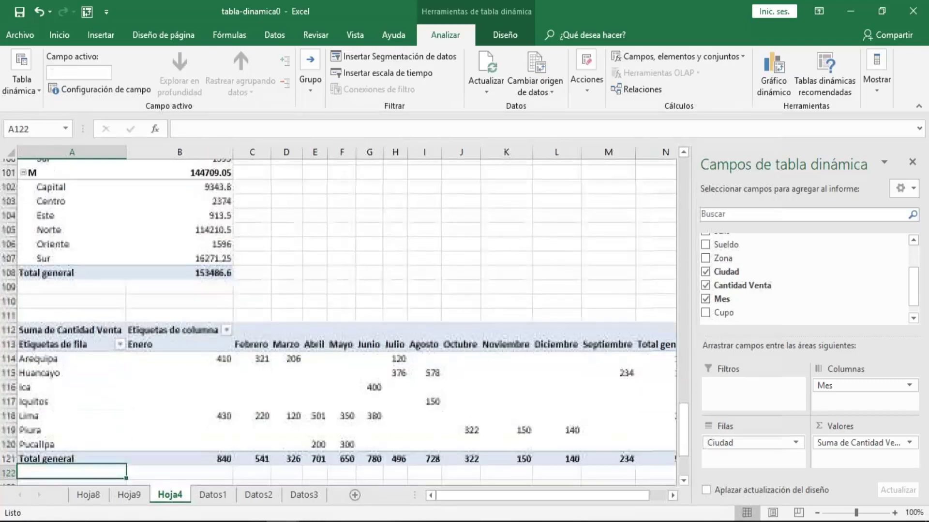
pyautogui.press('Up')
pyautogui.press('Up')
pyautogui.press('Up')
pyautogui.press('Up')
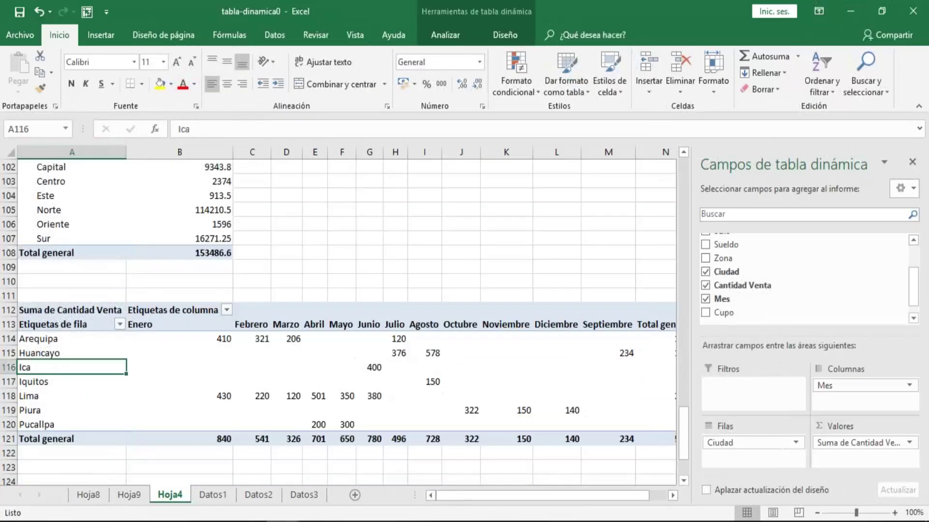
pyautogui.press('Up')
pyautogui.press('Up')
pyautogui.press('Right')
pyautogui.press('Right')
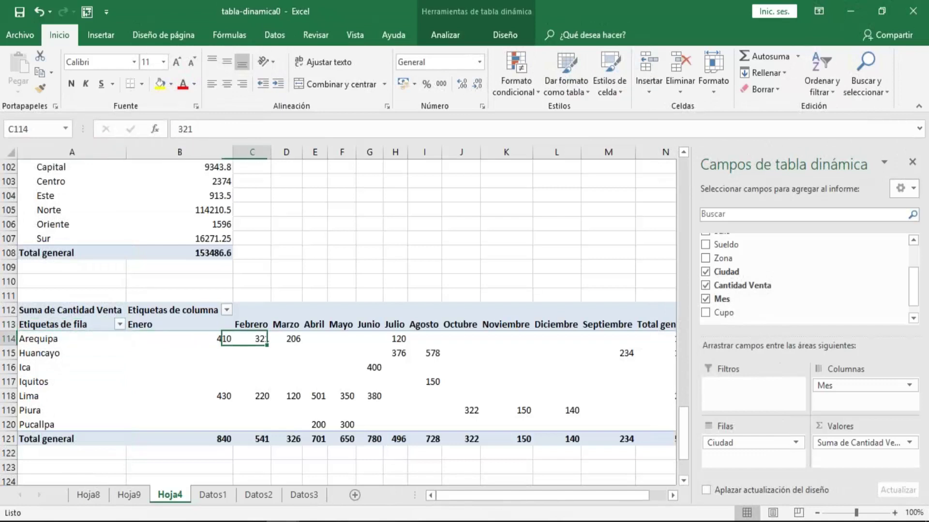
pyautogui.press('Down')
pyautogui.press('Left')
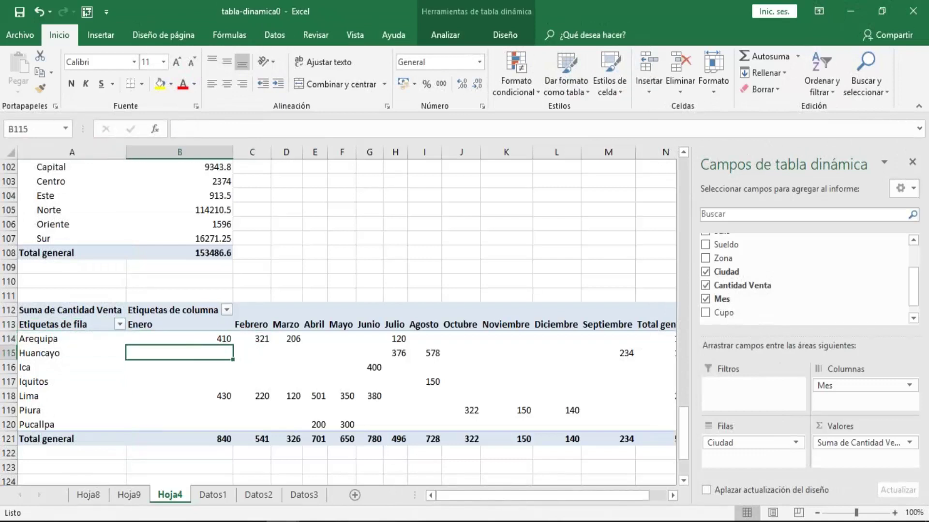
pyautogui.press('Left')
pyautogui.press('Up')
pyautogui.press('Right')
pyautogui.press('Right')
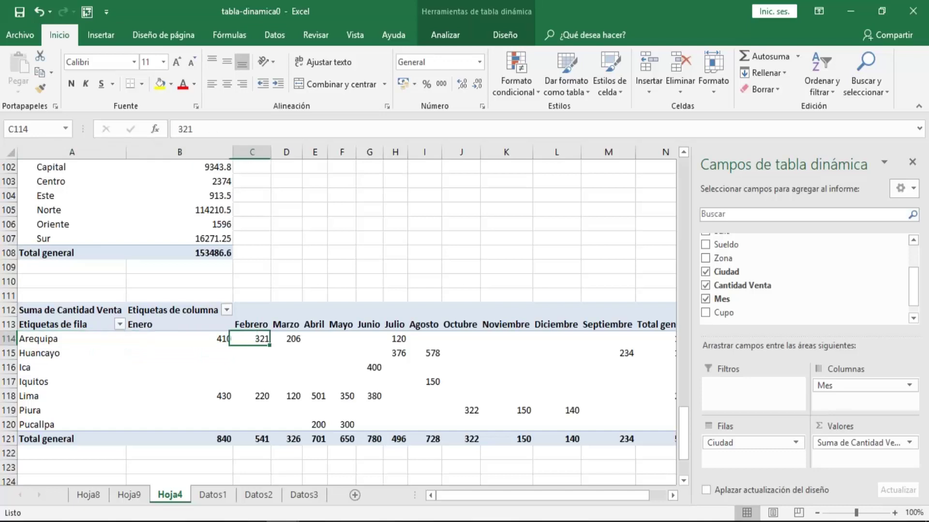
pyautogui.press('Right')
pyautogui.press('Right')
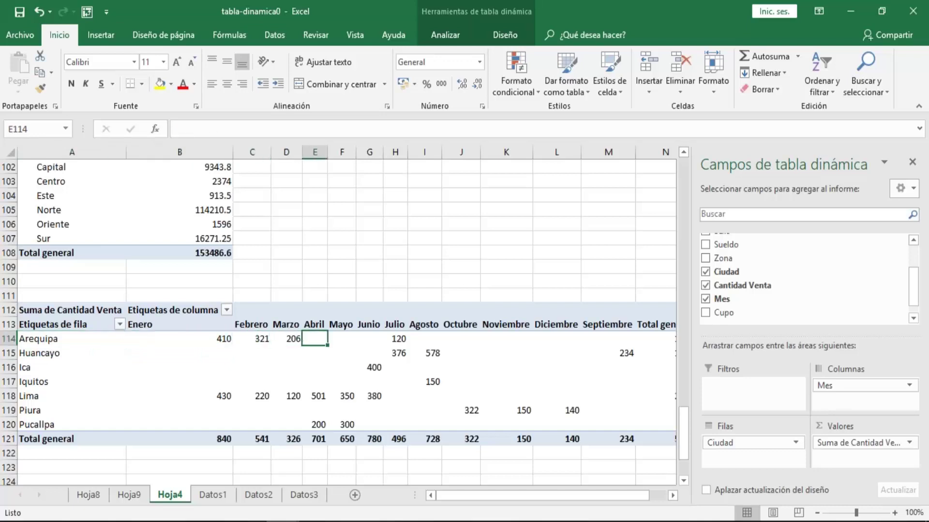
pyautogui.press('Left')
pyautogui.press('Left')
pyautogui.press('Left')
pyautogui.press('Right')
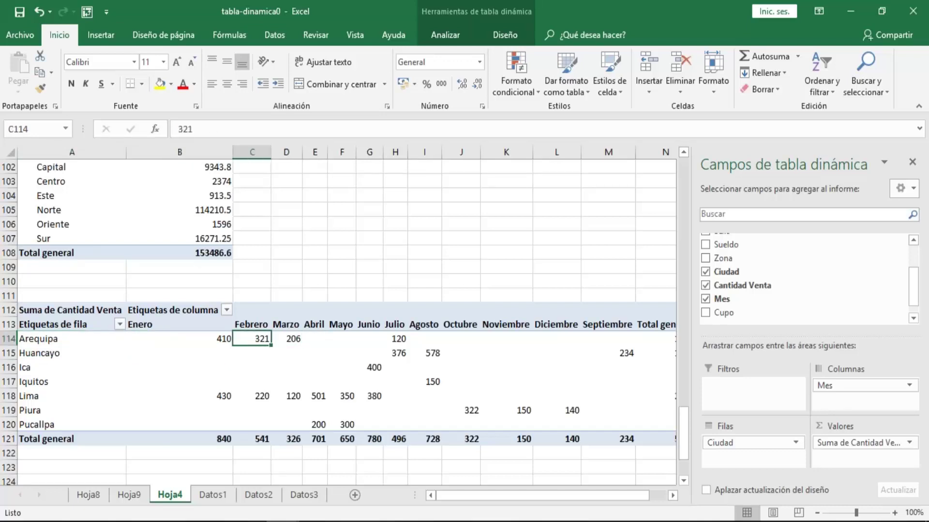
pyautogui.press('Left')
pyautogui.press('Right')
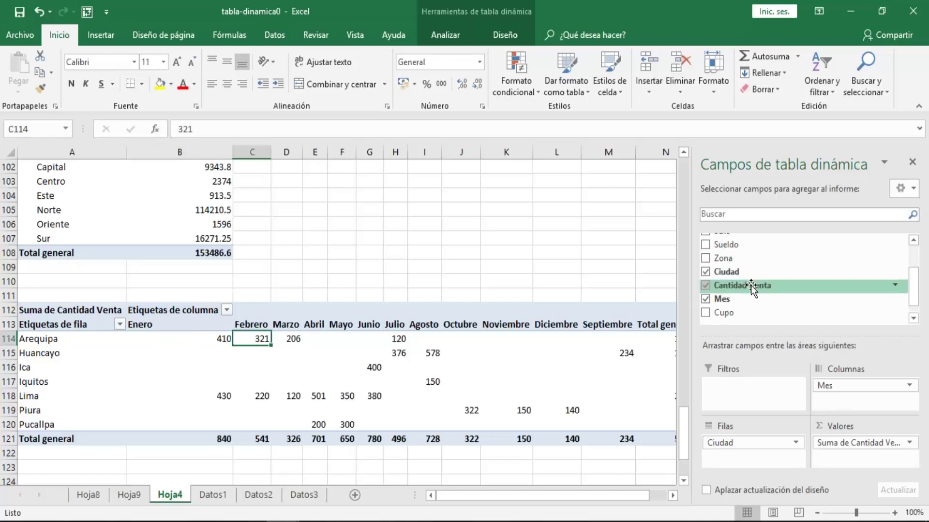
# Step: Add Cantidad Venta to Valores again and inspect Arequipa's Enero and Febrero Cantidad Venta2 values
pyautogui.moveTo(751, 289)
pyautogui.mouseDown()
pyautogui.moveTo(807, 440)
pyautogui.moveTo(859, 463)
pyautogui.mouseUp()
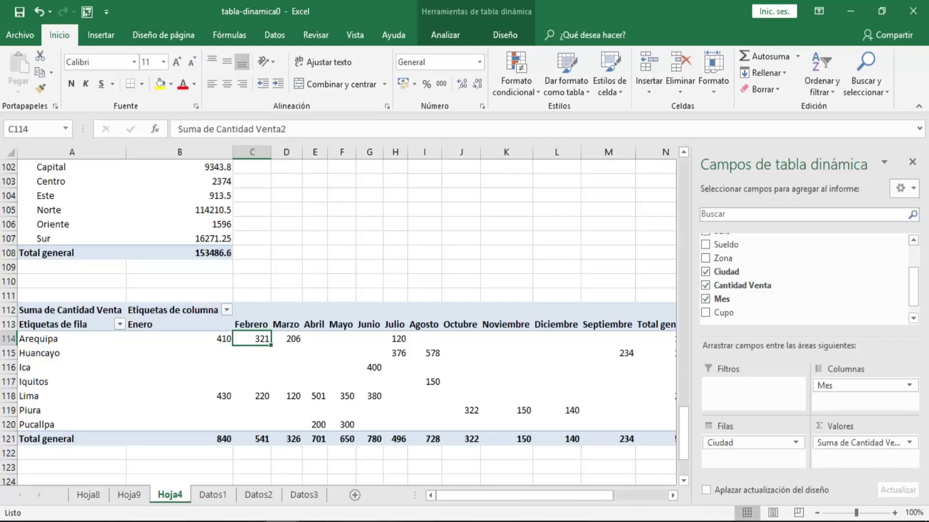
pyautogui.click(852, 461)
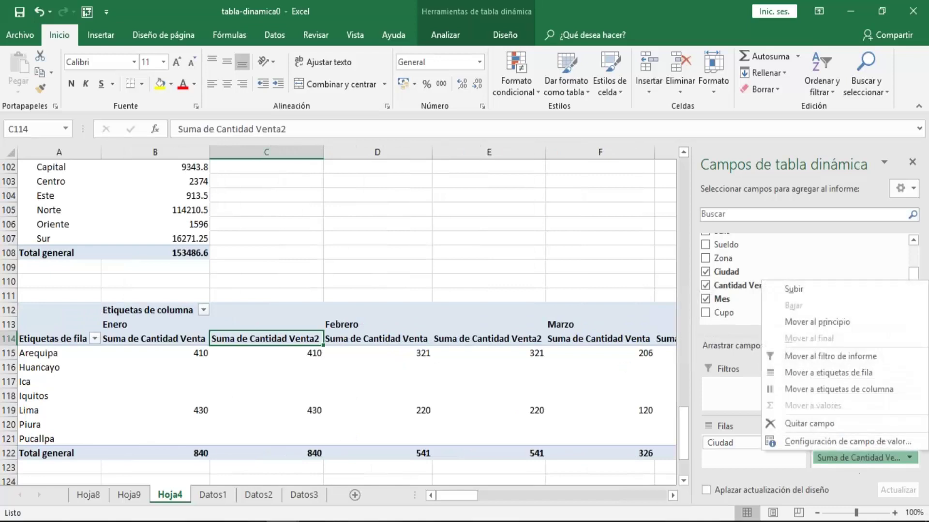
pyautogui.press('Escape')
pyautogui.click(312, 354)
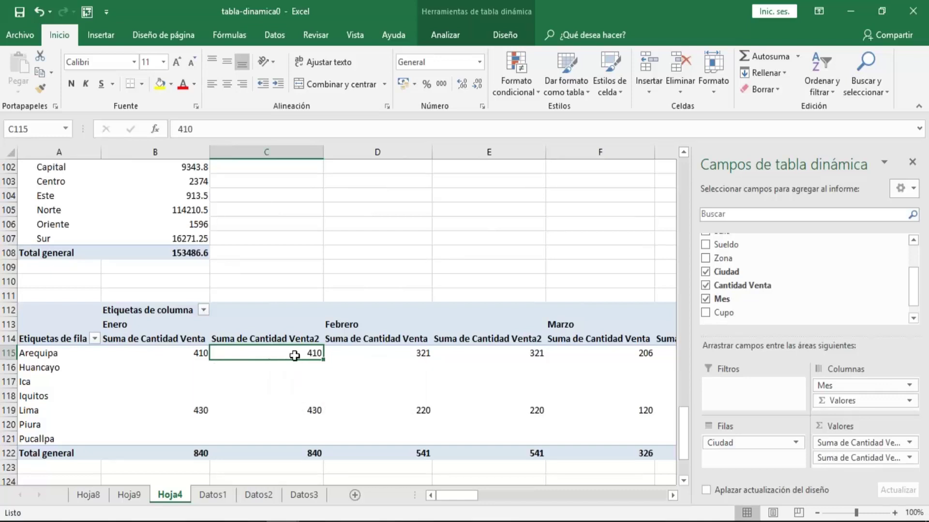
pyautogui.click(392, 354)
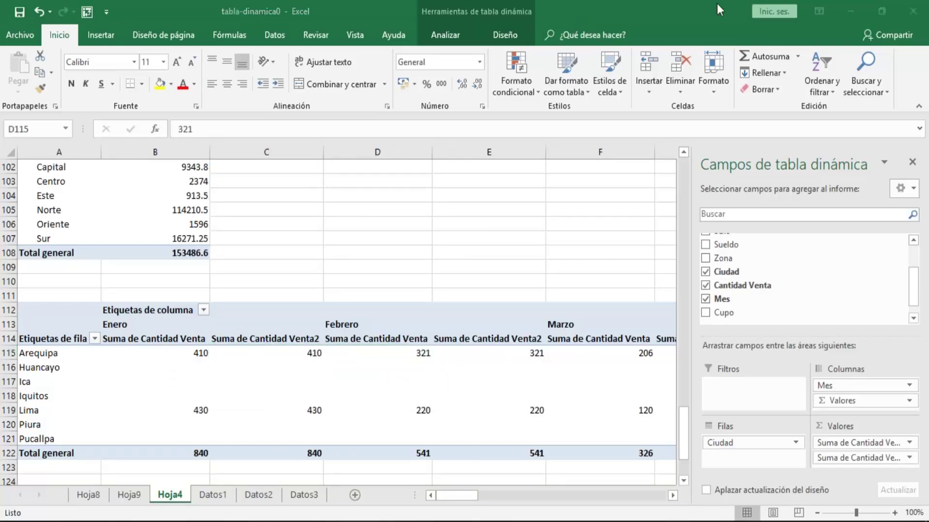
pyautogui.click(298, 358)
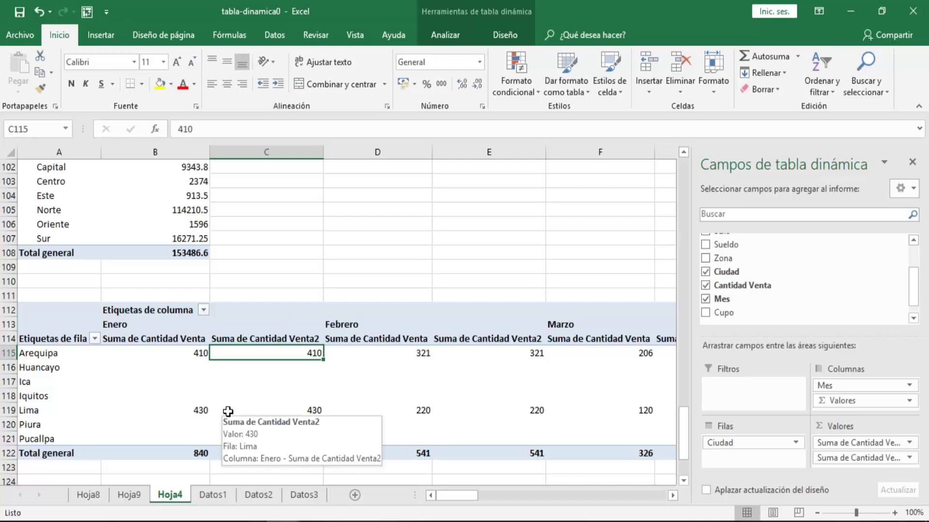
# Step: In Suma de Cantidad Venta2's value field settings, try Show Values As % of grand total
pyautogui.rightClick(288, 353)
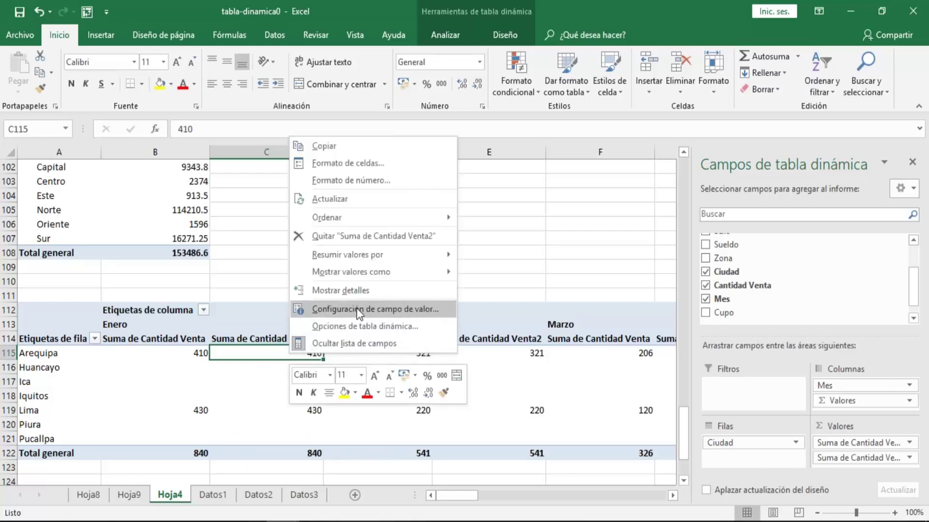
pyautogui.click(356, 308)
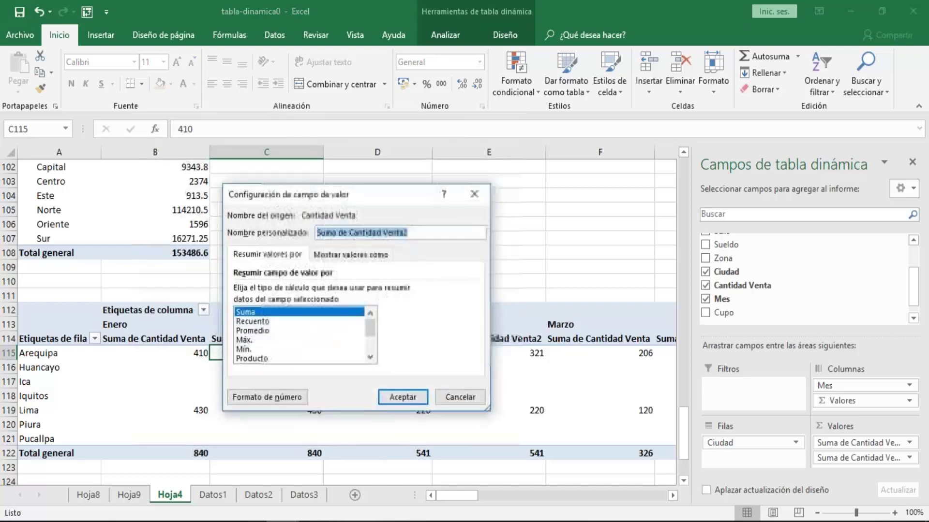
pyautogui.click(351, 255)
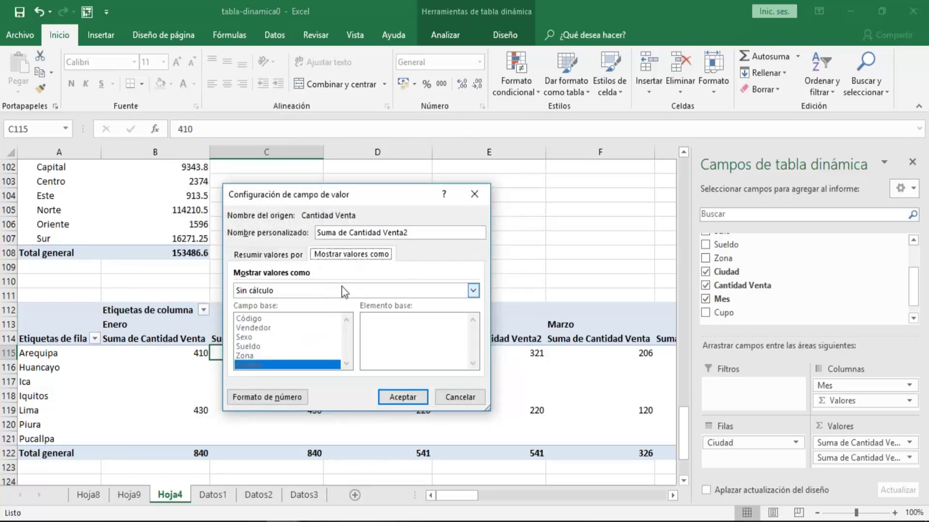
pyautogui.click(472, 291)
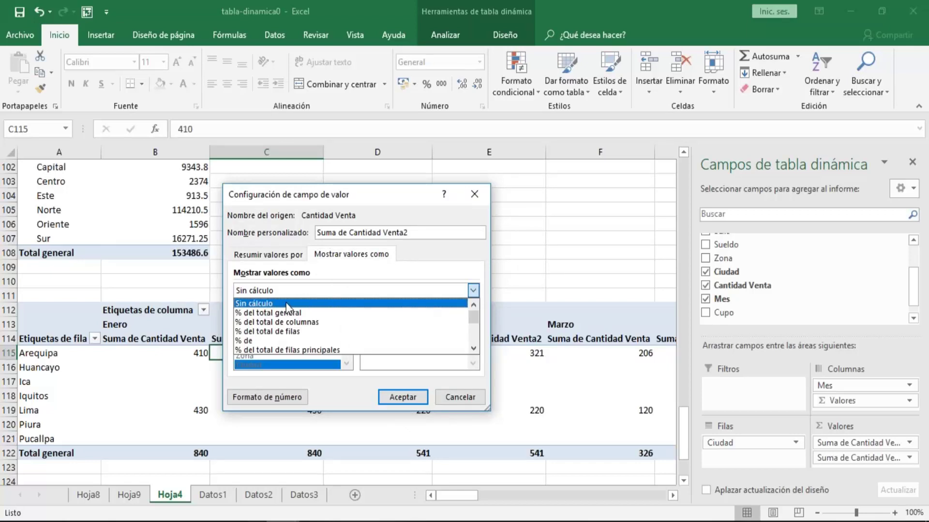
pyautogui.click(294, 256)
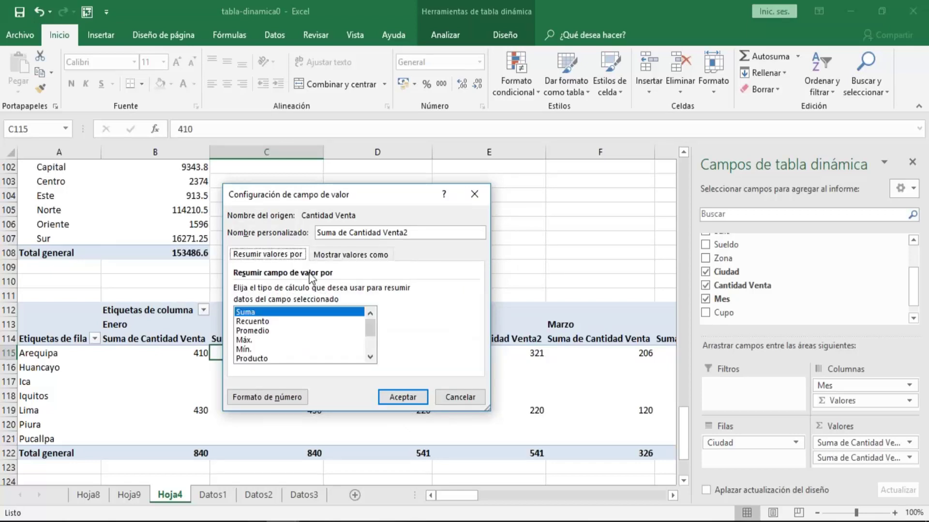
pyautogui.click(336, 255)
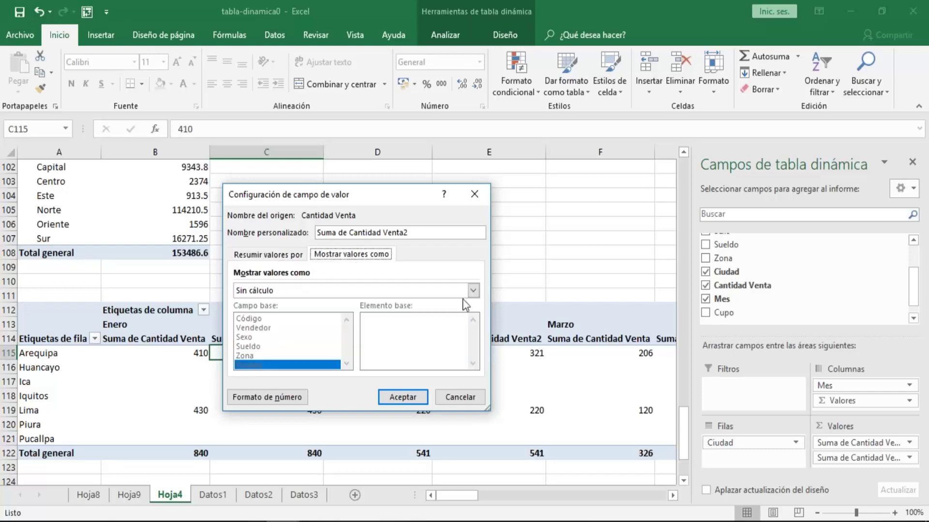
pyautogui.click(473, 291)
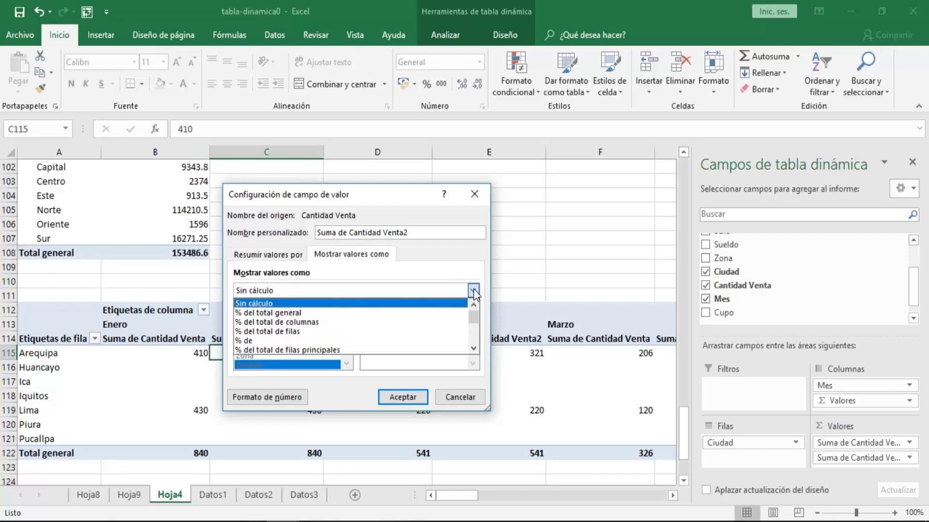
pyautogui.click(285, 314)
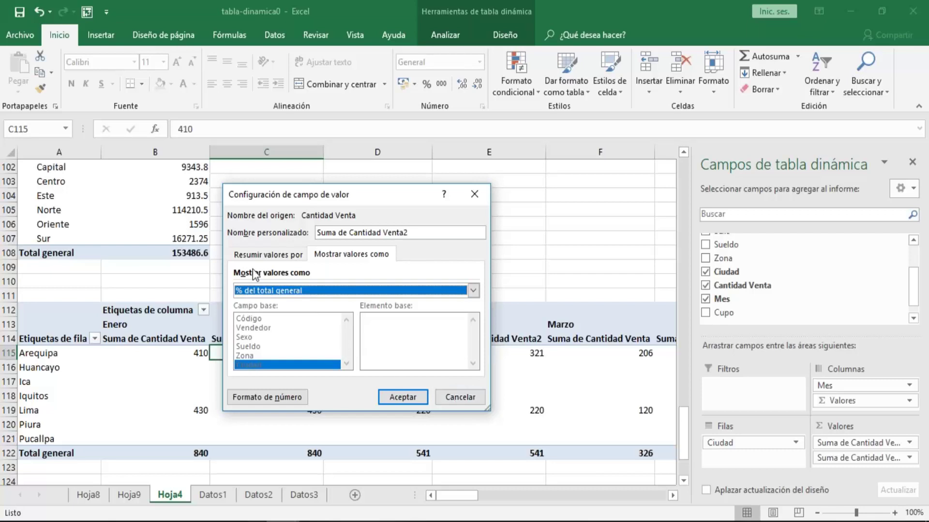
pyautogui.click(277, 255)
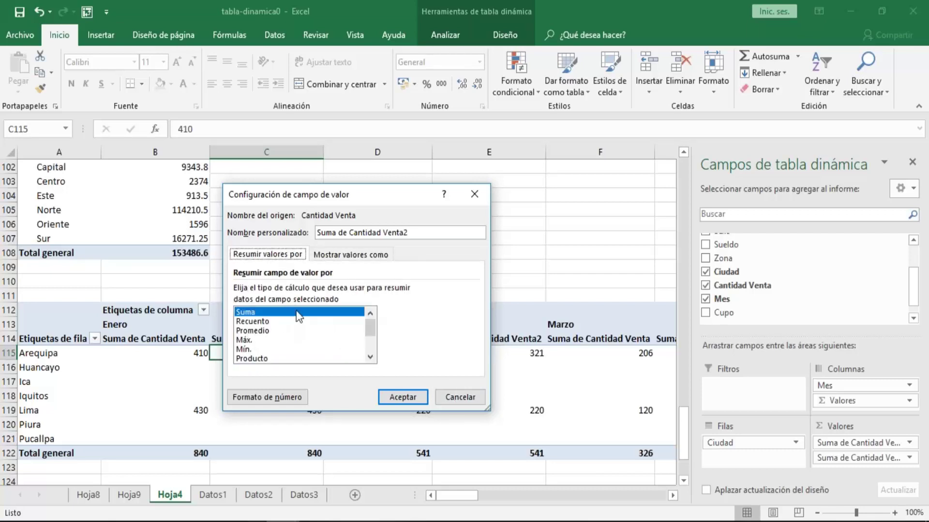
pyautogui.click(343, 255)
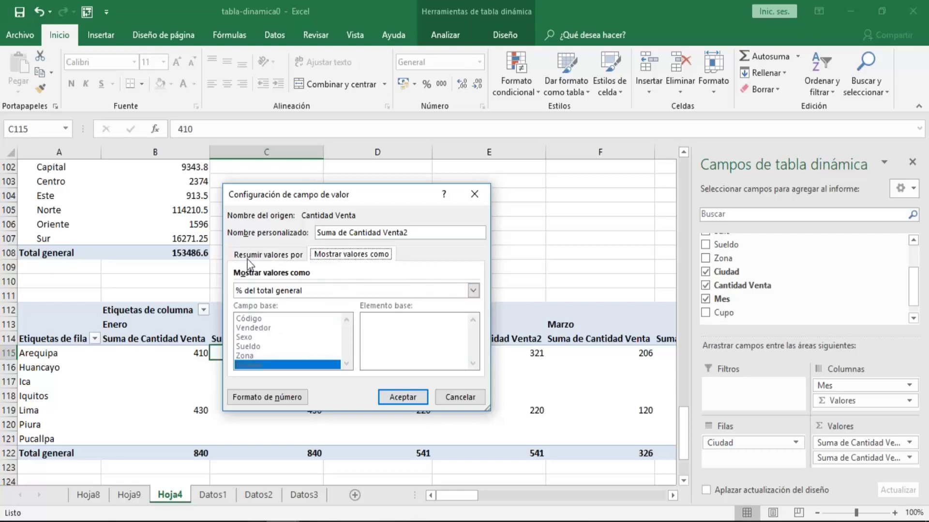
pyautogui.click(259, 255)
pyautogui.click(340, 256)
# Step: Switch Show Values As to Diferencia de, base field Cantidad Venta, base item (anterior)
pyautogui.click(346, 286)
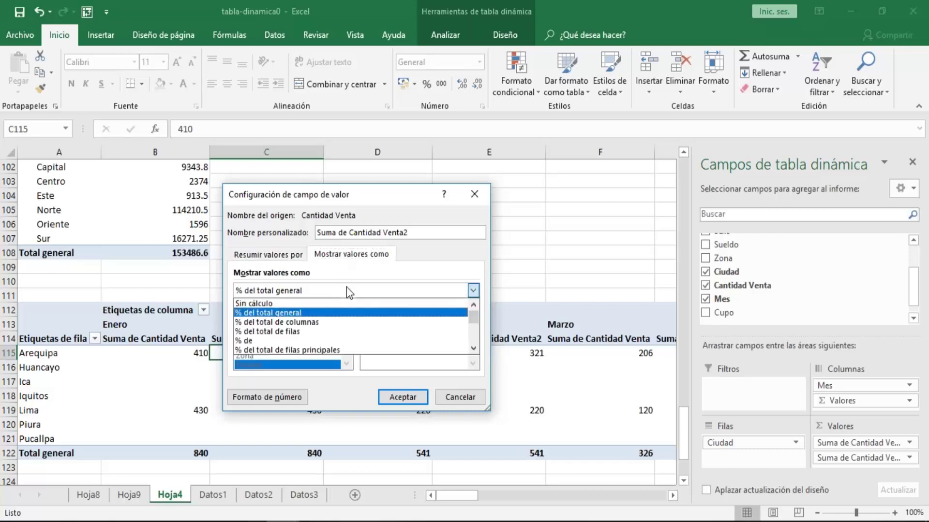
pyautogui.click(346, 286)
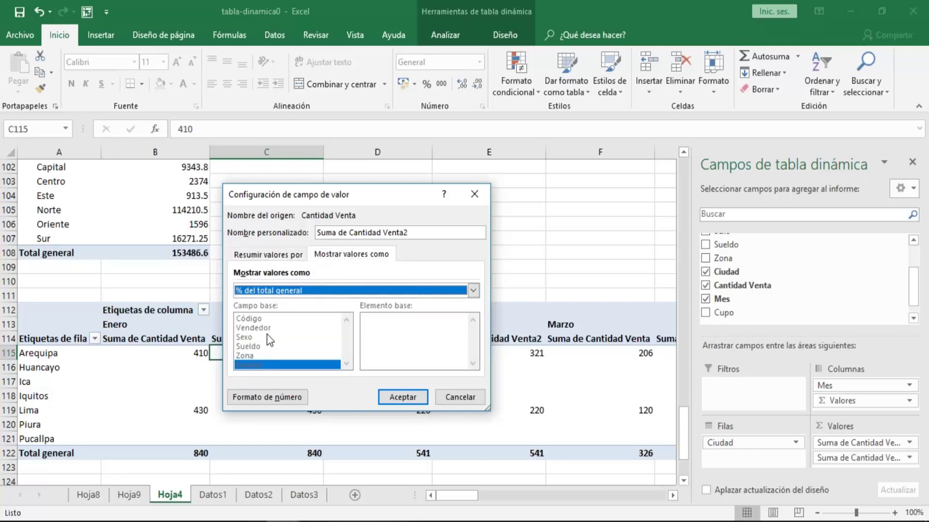
pyautogui.click(473, 290)
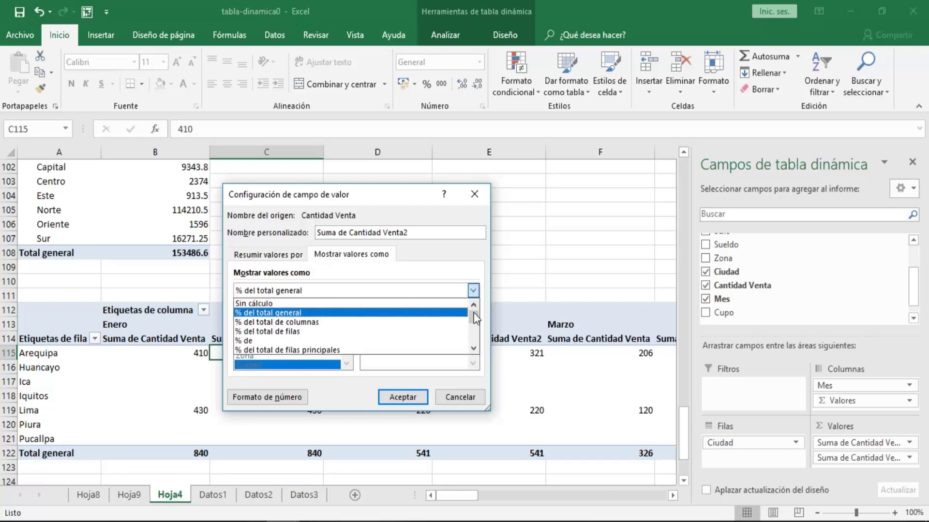
pyautogui.scroll(-1, 474, 323)
pyautogui.scroll(-1, 475, 326)
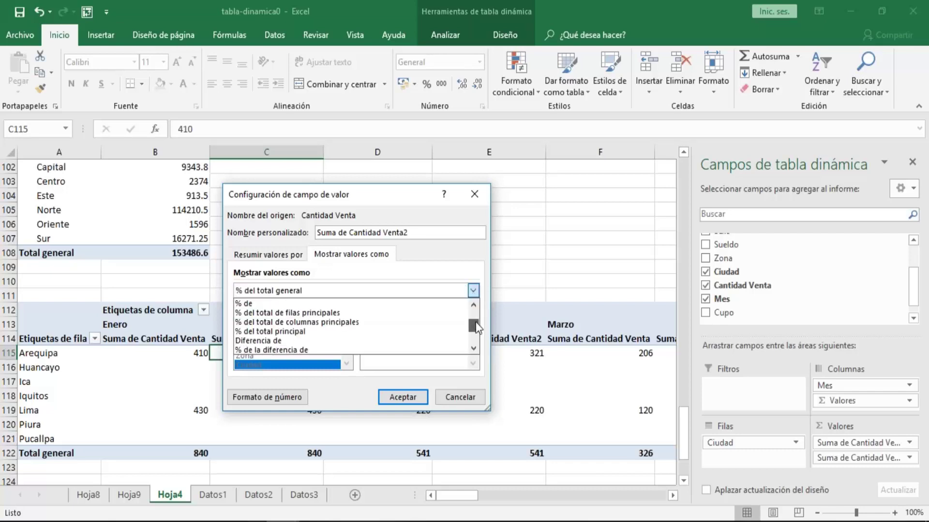
pyautogui.click(265, 340)
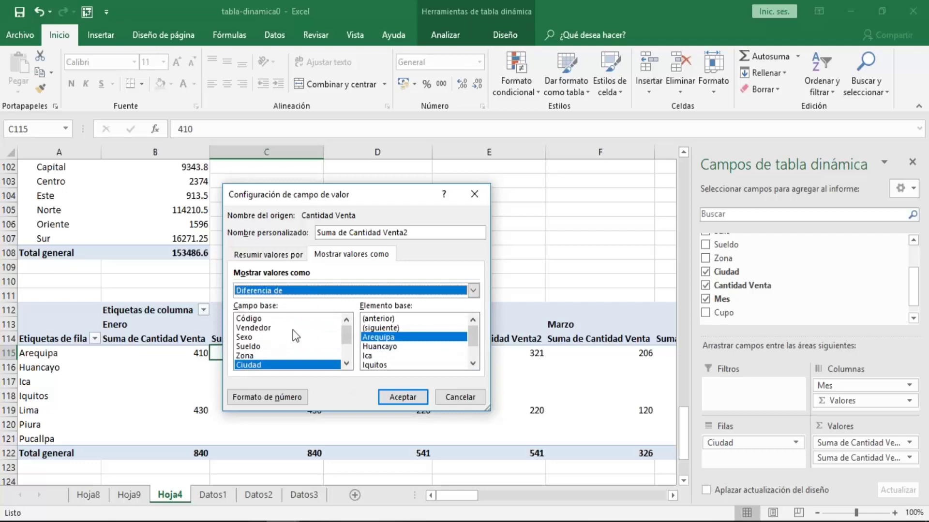
pyautogui.moveTo(345, 342)
pyautogui.mouseDown()
pyautogui.moveTo(346, 349)
pyautogui.moveTo(291, 356)
pyautogui.mouseUp()
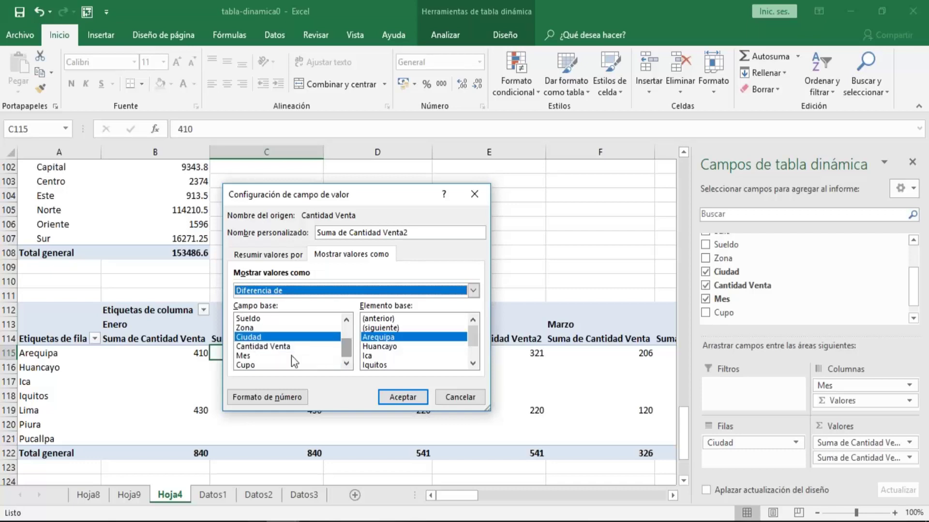
pyautogui.click(294, 346)
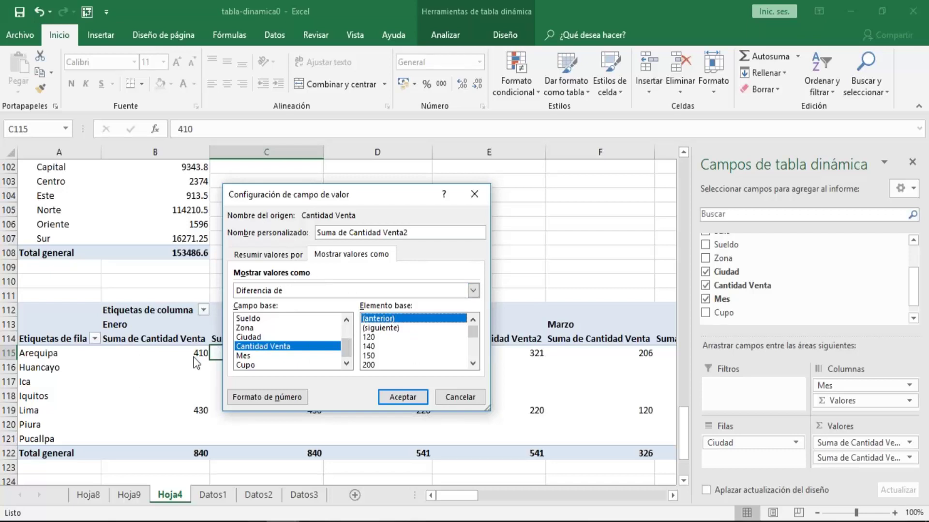
pyautogui.click(397, 394)
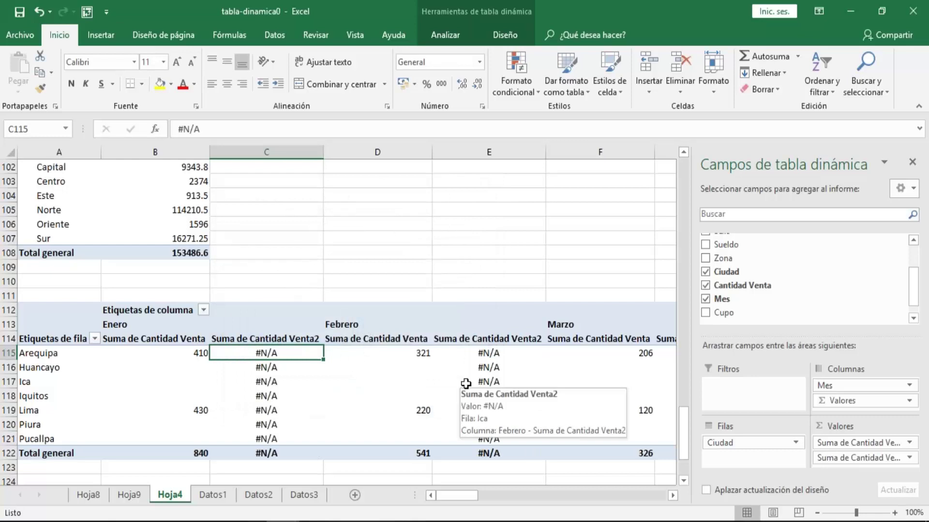
# Step: Check the recalculated Cantidad Venta2 values in cells E115 and C115
pyautogui.click(499, 357)
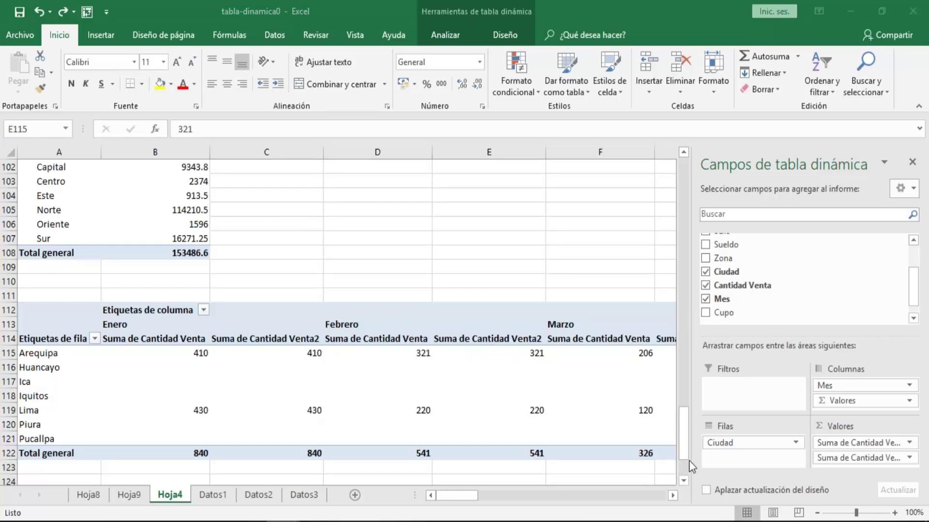
pyautogui.press('Return')
pyautogui.click(265, 350)
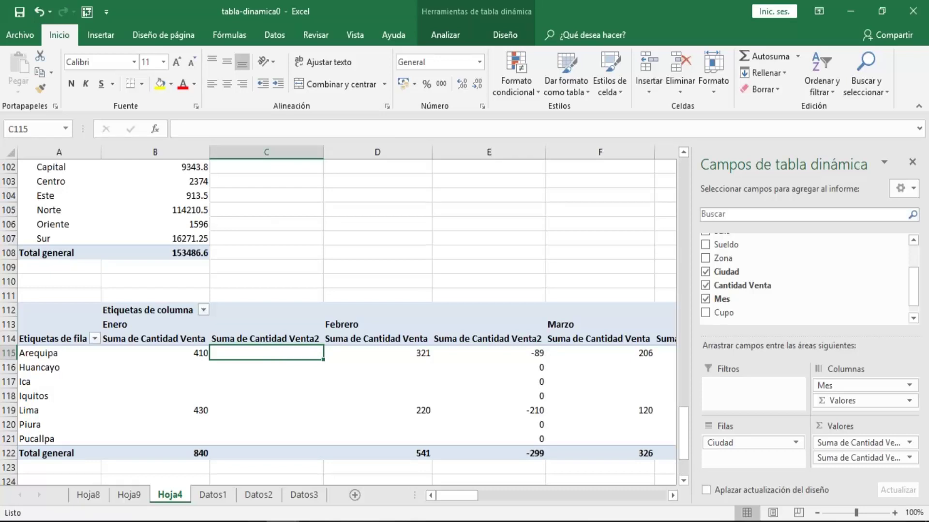
# Step: Change the difference's base field to Mes with base item (anterior), showing month-over-month change
pyautogui.rightClick(266, 353)
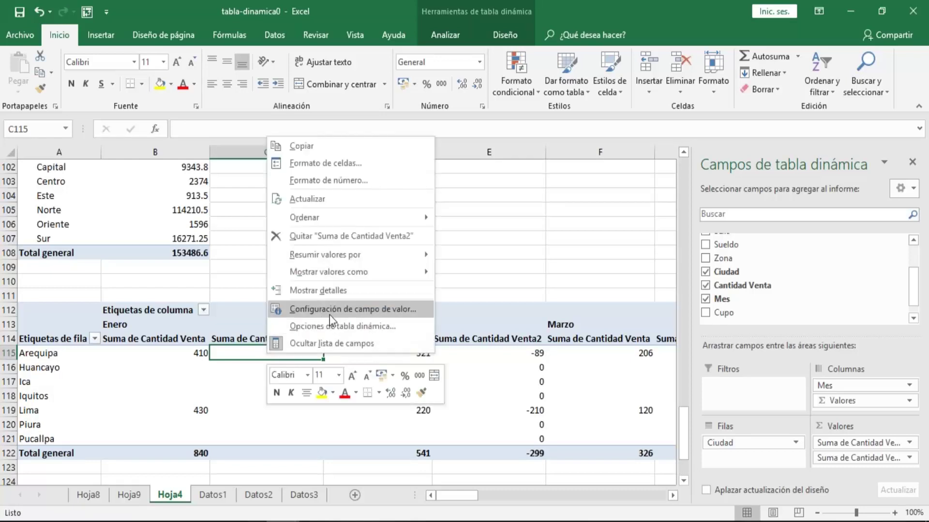
pyautogui.click(321, 307)
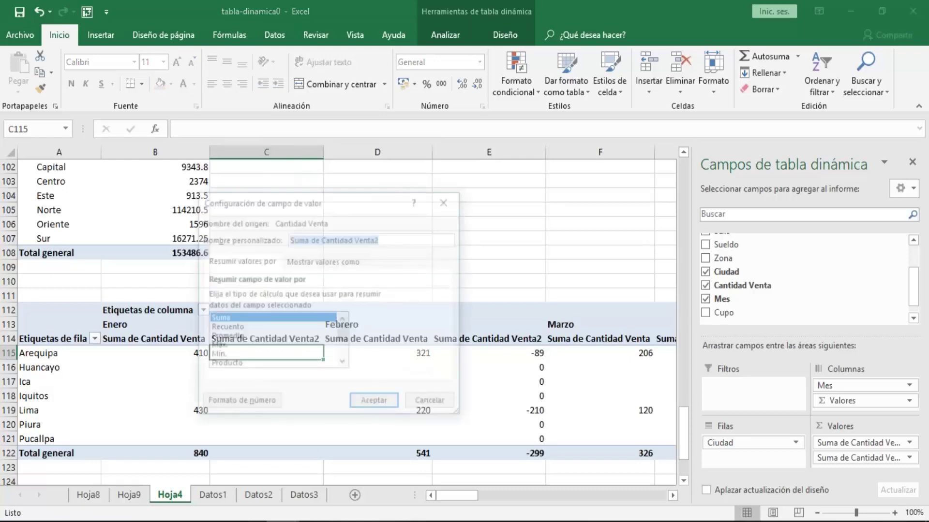
pyautogui.click(317, 261)
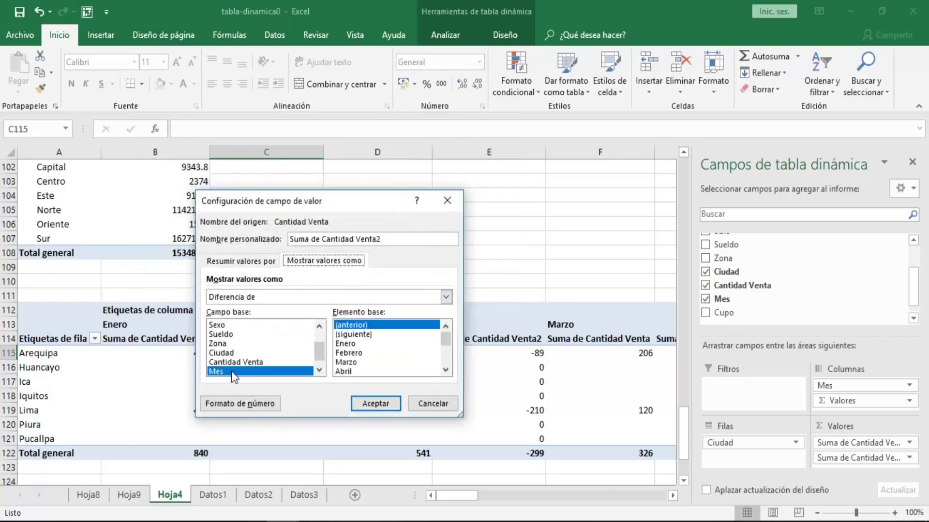
pyautogui.press('Down')
pyautogui.press('Down')
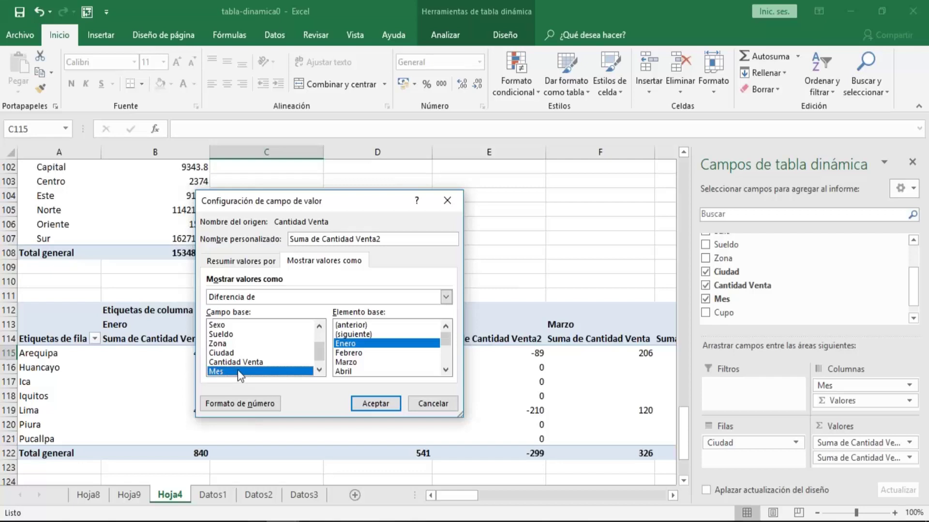
pyautogui.click(364, 323)
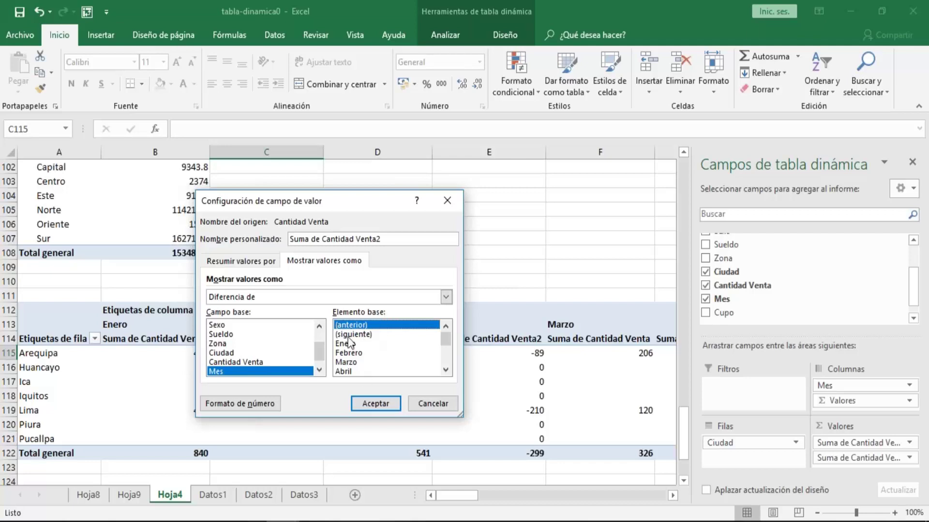
pyautogui.click(375, 407)
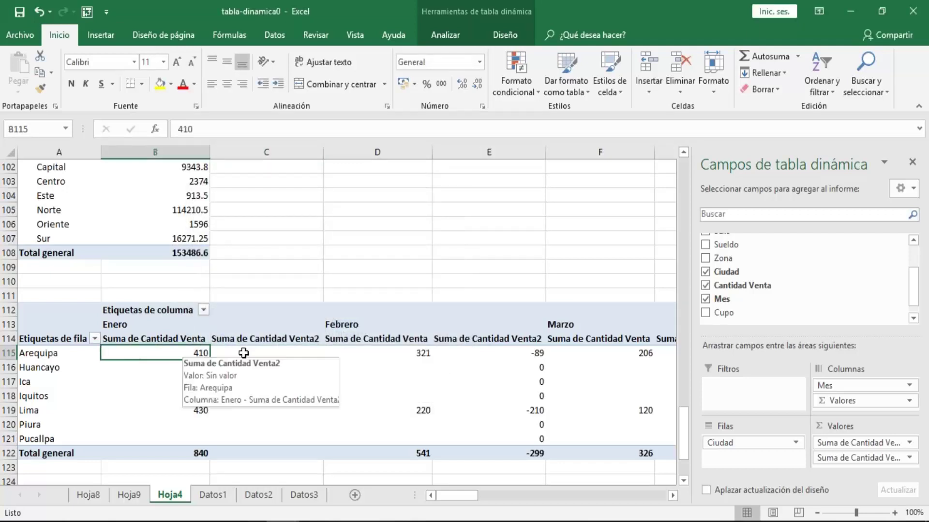
pyautogui.press('Left')
pyautogui.press('Left')
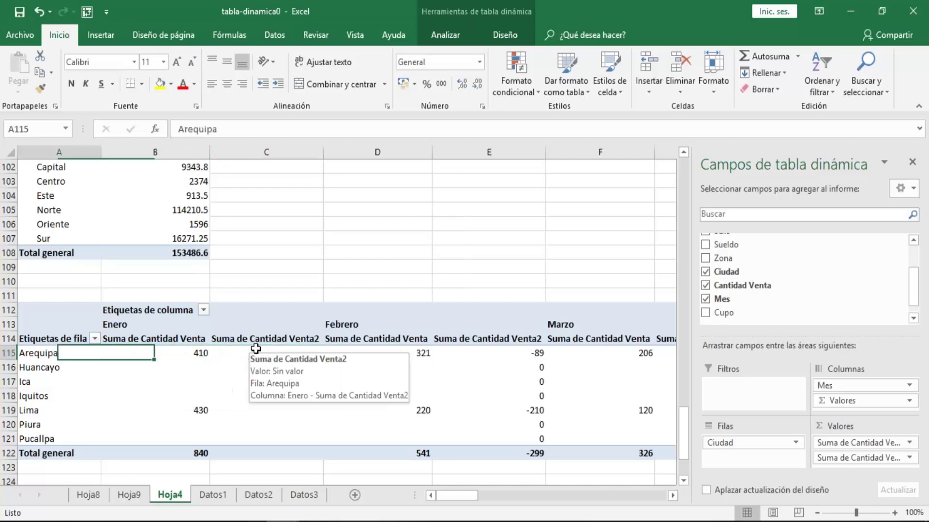
pyautogui.press('Right')
pyautogui.press('Right')
pyautogui.press('Left')
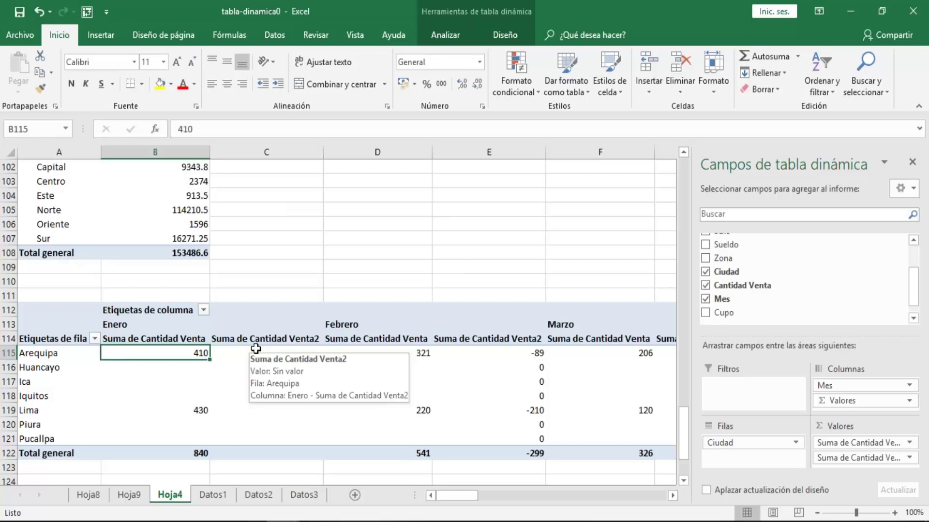
pyautogui.press('Up')
pyautogui.press('Up')
pyautogui.press('Down')
pyautogui.press('Down')
pyautogui.press('Right')
pyautogui.press('Left')
pyautogui.press('Right')
pyautogui.press('Right')
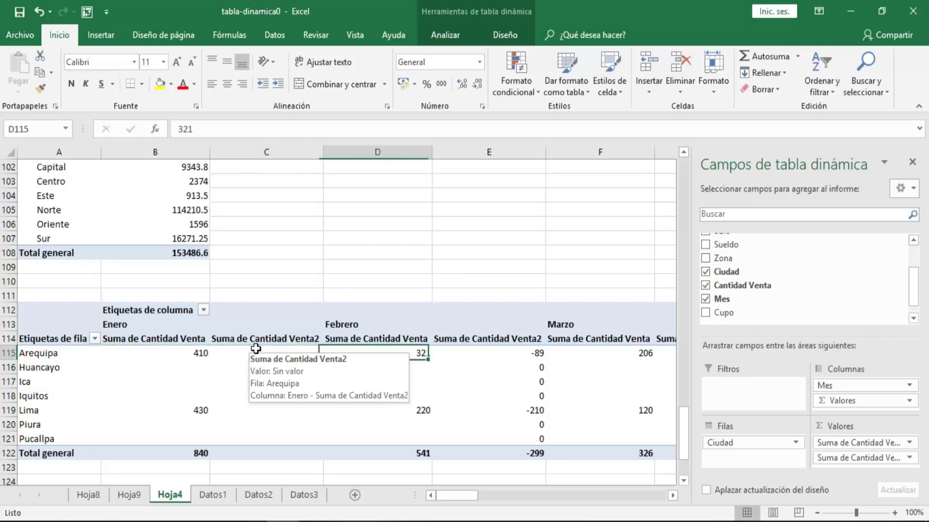
pyautogui.press('Right')
pyautogui.press('Right')
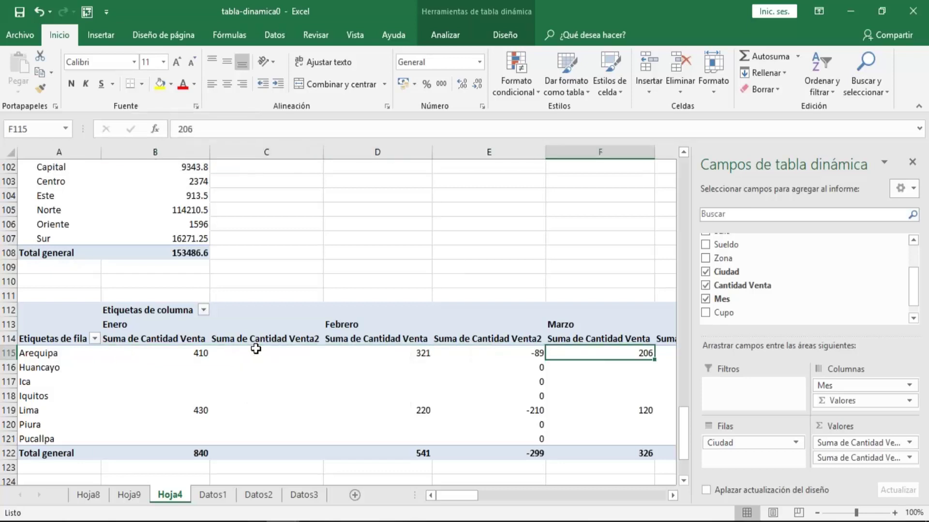
pyautogui.press('Right')
pyautogui.press('Left')
pyautogui.press('Left')
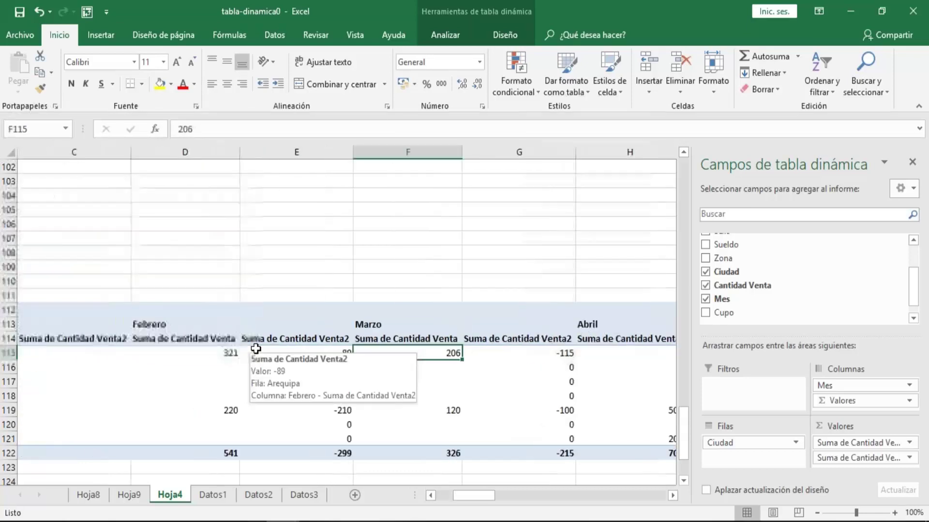
pyautogui.press('Left')
pyautogui.press('Left')
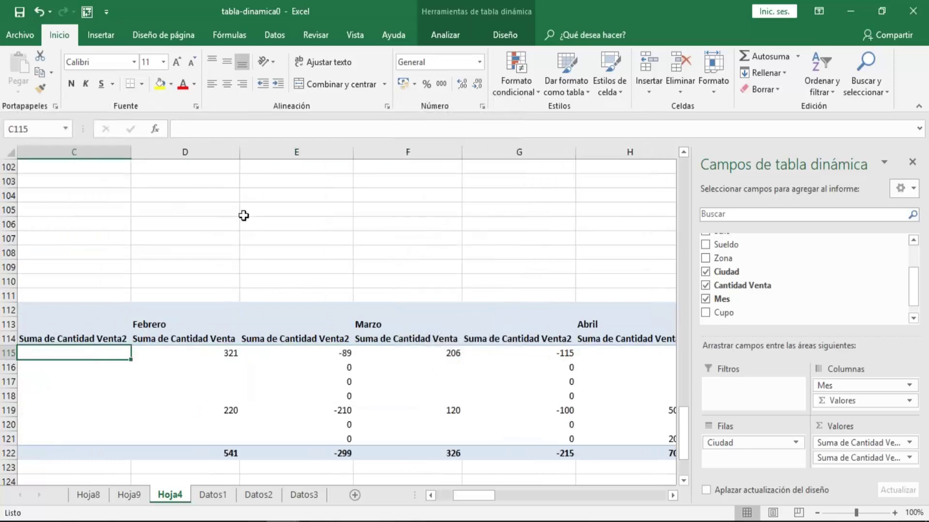
pyautogui.press('Left')
pyautogui.press('Right')
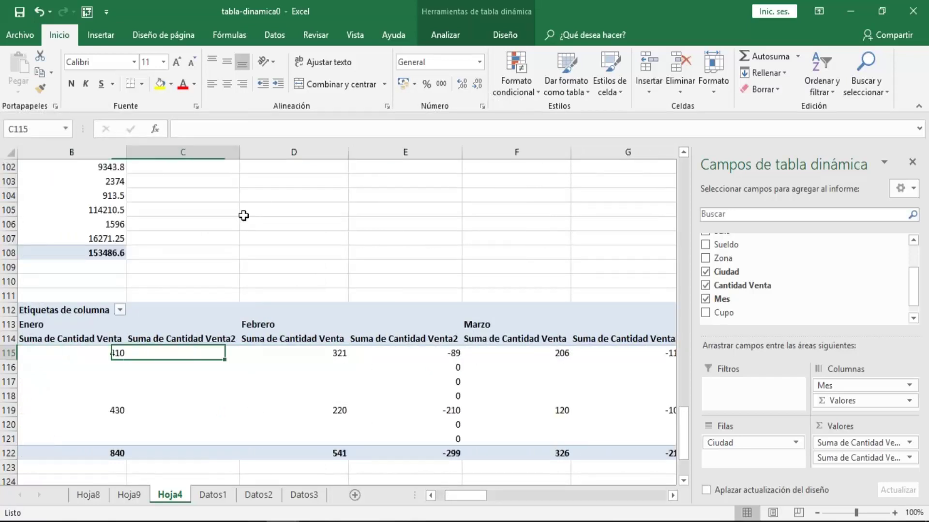
pyautogui.press('Right')
pyautogui.press('Right')
pyautogui.press('Right')
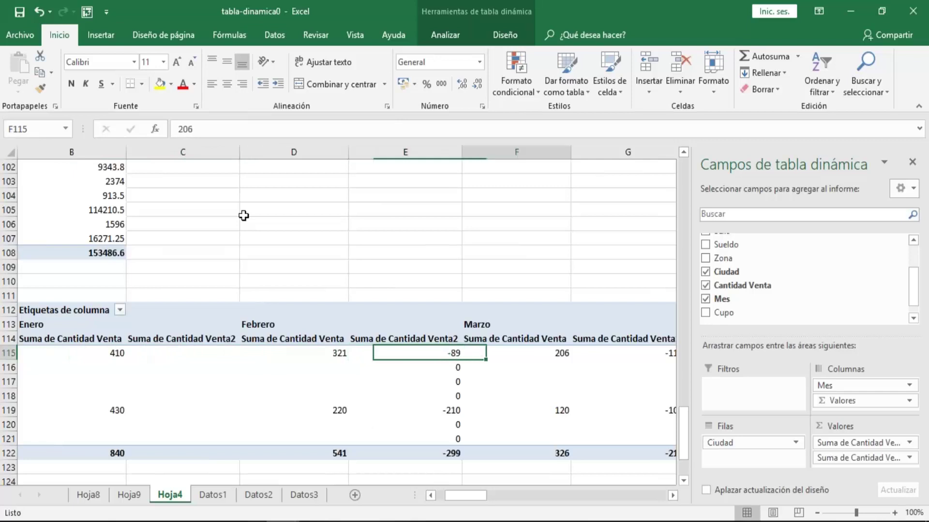
pyautogui.press('Right')
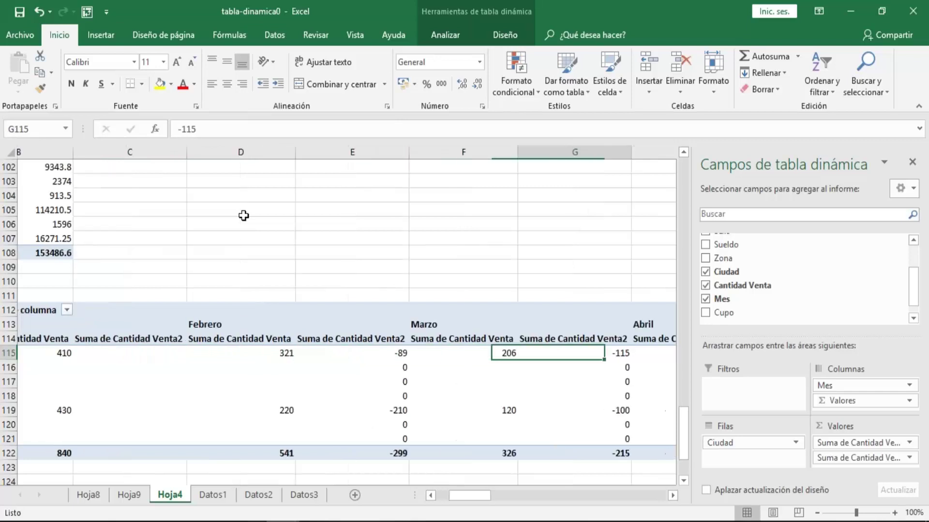
pyautogui.press('Left')
pyautogui.press('Left')
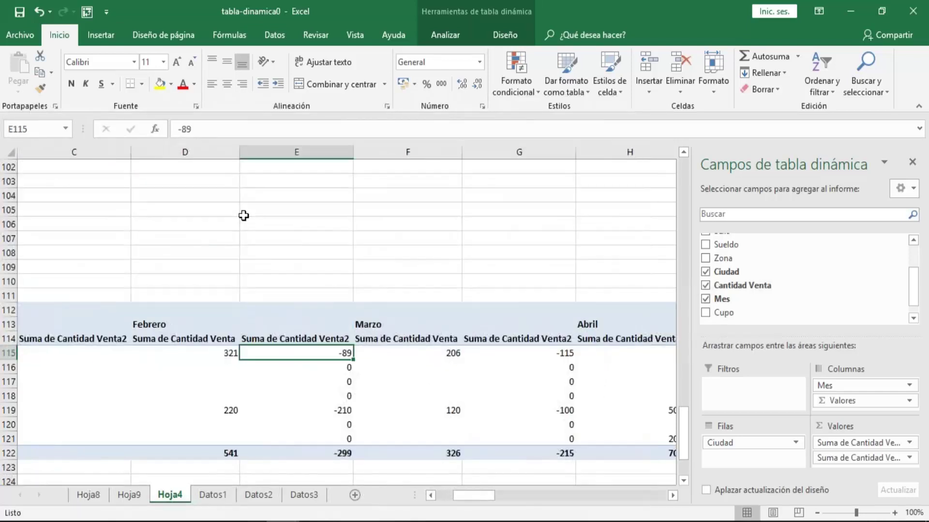
pyautogui.press('Left')
pyautogui.press('Right')
pyautogui.press('Right')
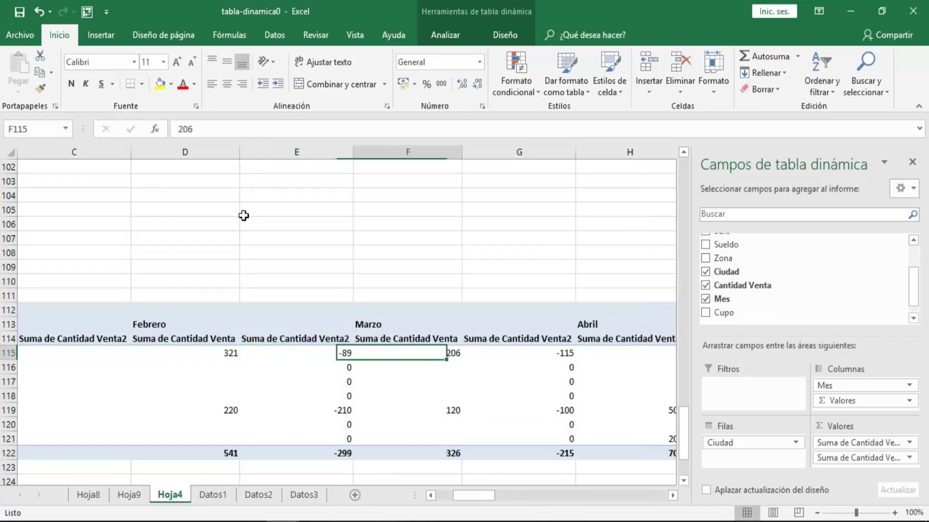
pyautogui.press('Right')
pyautogui.press('Right')
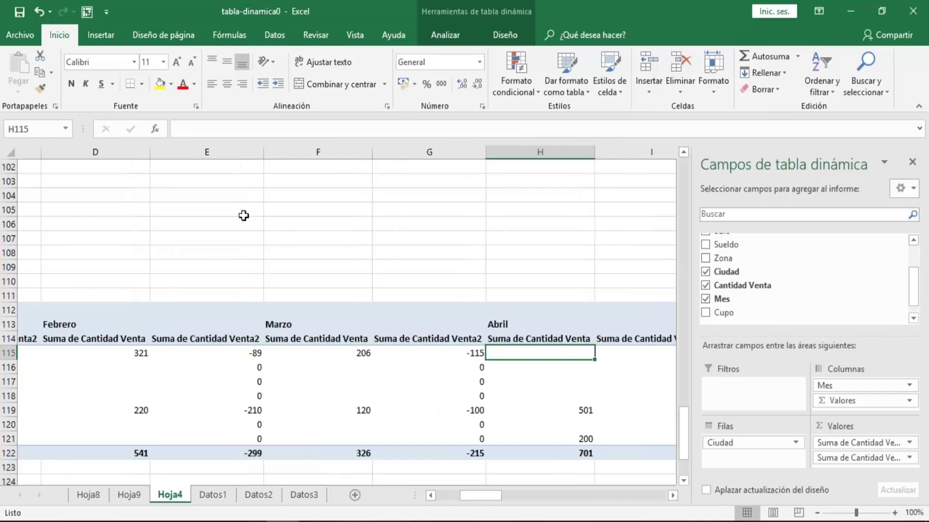
pyautogui.hscroll(1, 243, 216)
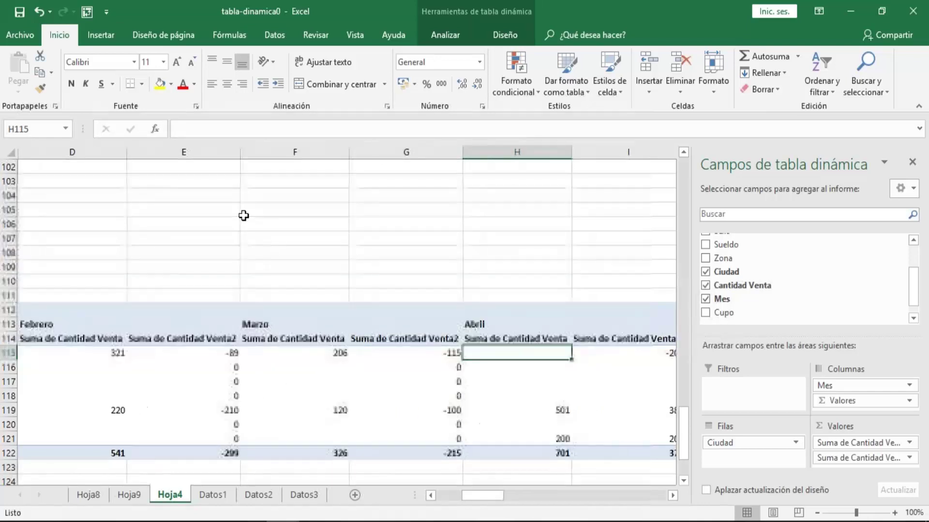
pyautogui.press('Right')
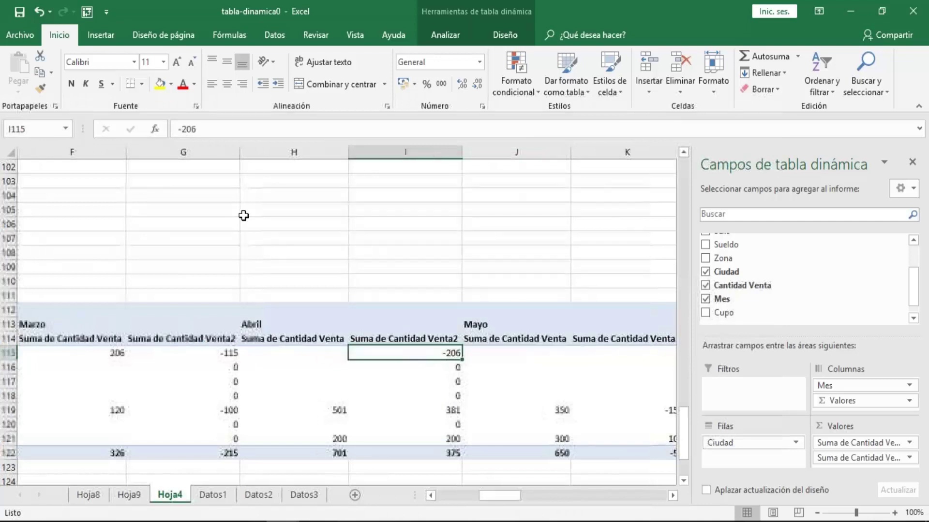
pyautogui.press('Left')
pyautogui.press('Left')
pyautogui.press('Left')
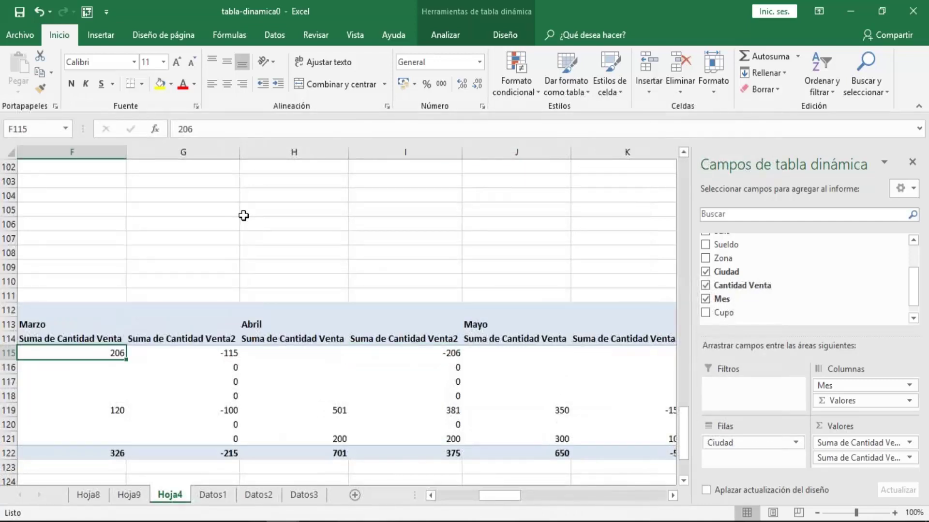
pyautogui.press('Right')
pyautogui.press('Right')
pyautogui.press('Right')
pyautogui.press('Right')
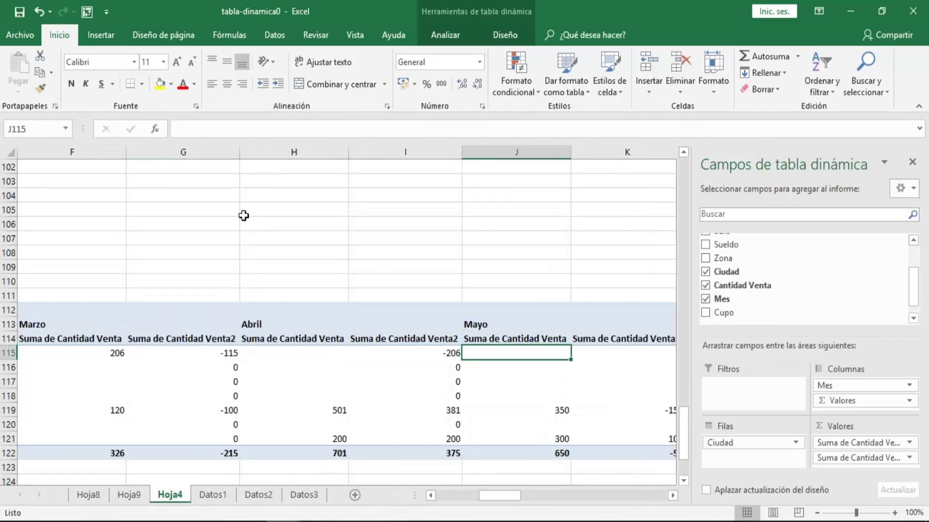
pyautogui.press('Right')
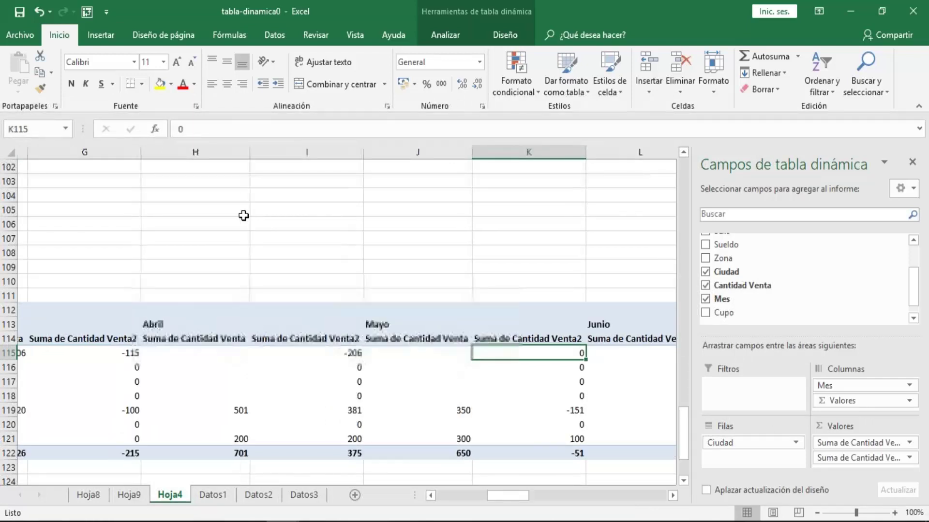
pyautogui.hscroll(1, 243, 216)
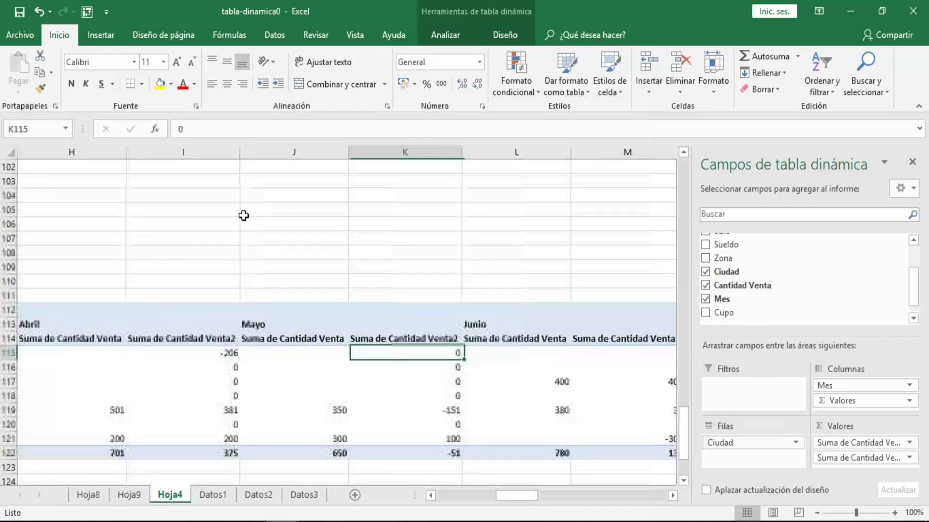
pyautogui.press('Left')
pyautogui.press('Left')
pyautogui.press('Left')
pyautogui.press('Left')
pyautogui.press('Left')
pyautogui.press('Right')
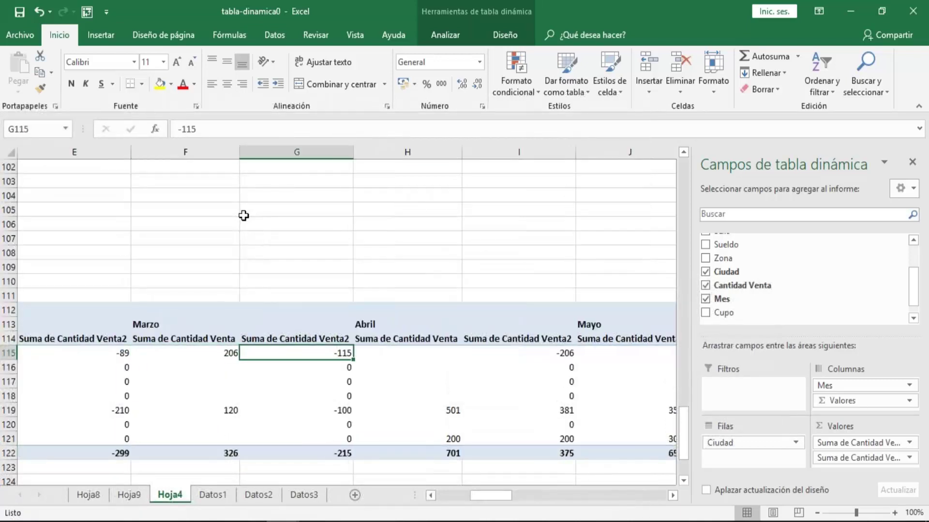
pyautogui.press('Left')
pyautogui.press('Left')
pyautogui.press('Left')
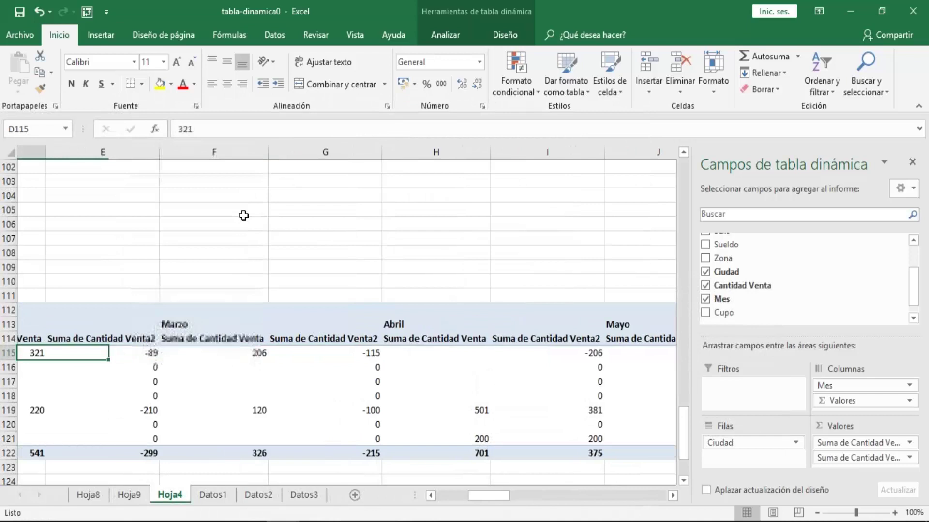
pyautogui.hscroll(-2, 243, 216)
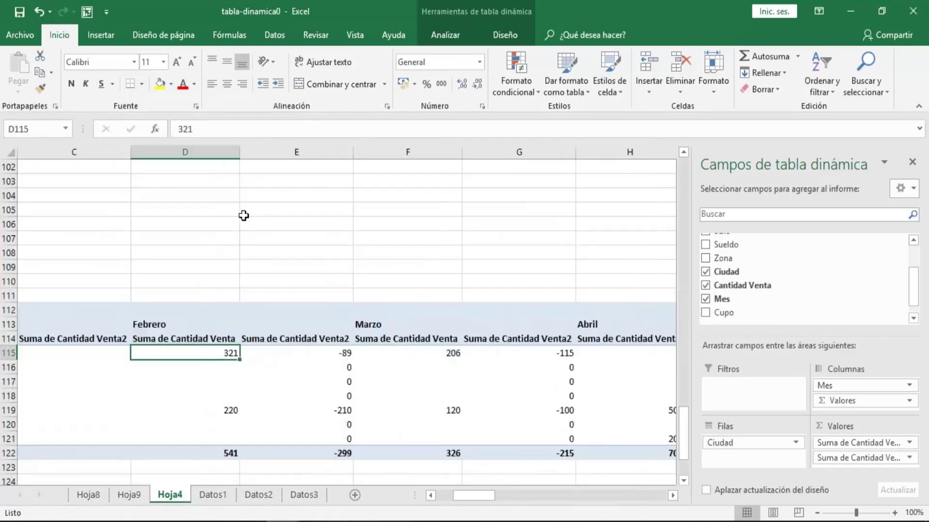
pyautogui.press('Left')
pyautogui.press('Left')
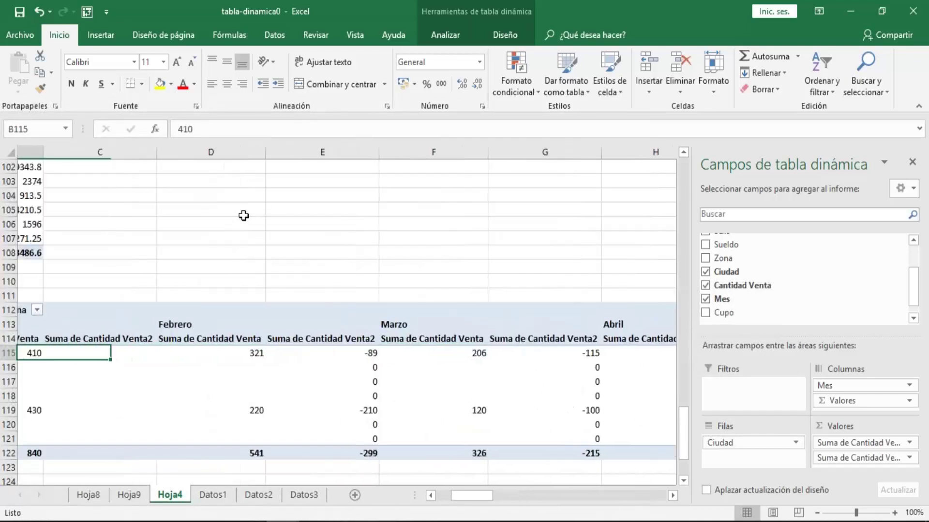
pyautogui.press('Left')
pyautogui.press('Right')
pyautogui.press('Right')
pyautogui.press('Right')
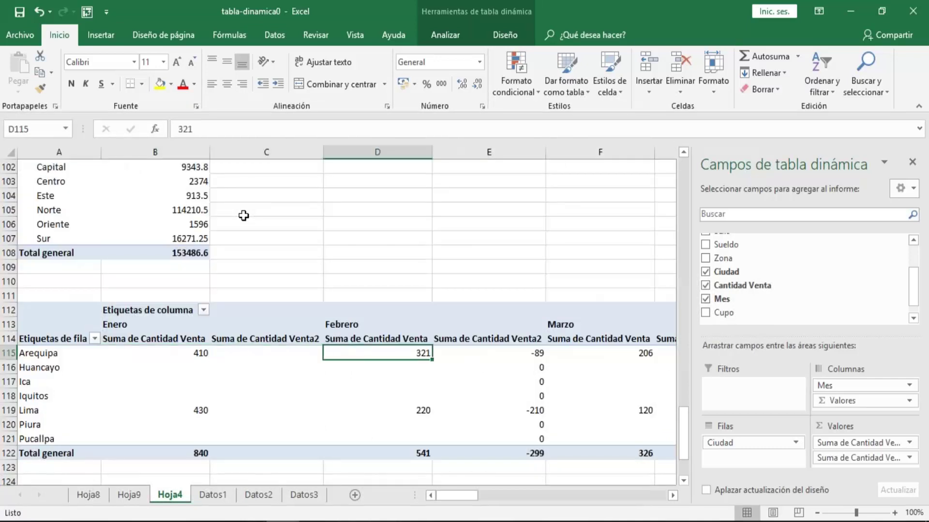
pyautogui.press('Right')
pyautogui.press('Right')
pyautogui.press('Left')
pyautogui.press('Left')
pyautogui.press('Right')
pyautogui.press('Left')
pyautogui.press('Left')
pyautogui.press('Right')
pyautogui.press('Right')
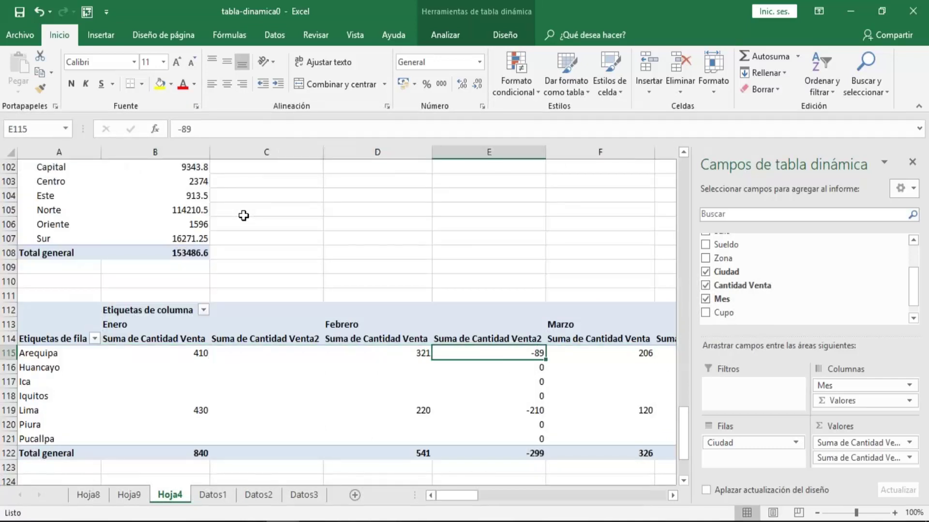
pyautogui.press('Right')
pyautogui.press('Right')
pyautogui.press('Right')
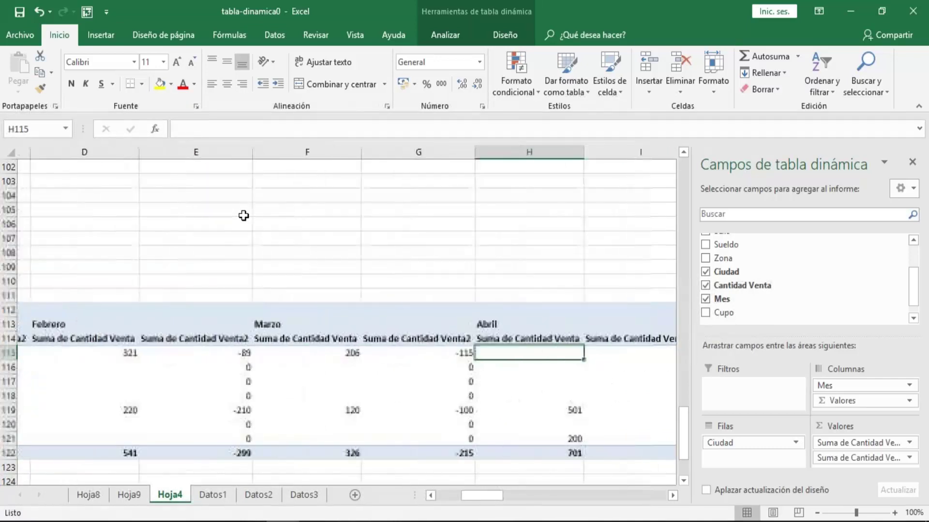
pyautogui.press('Left')
pyautogui.press('Left')
pyautogui.press('Left')
pyautogui.press('Left')
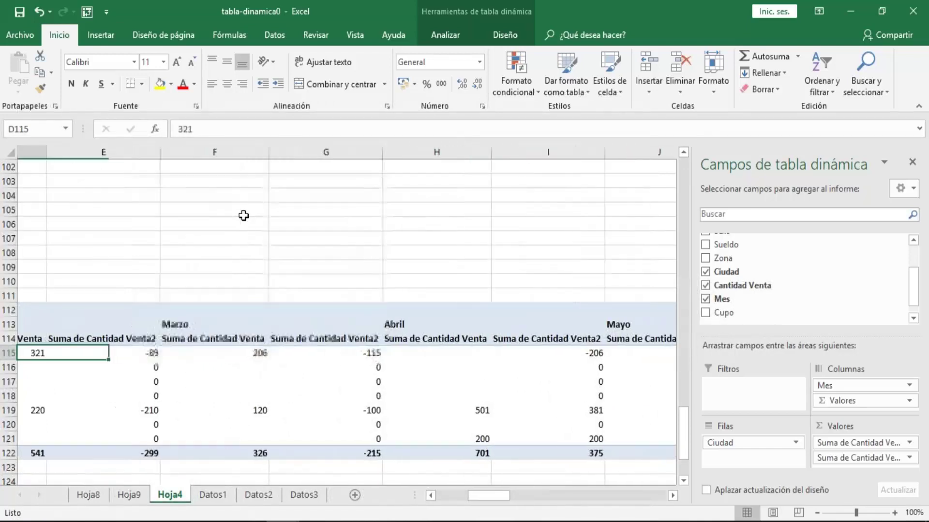
pyautogui.press('Left')
pyautogui.press('Left')
pyautogui.press('Left')
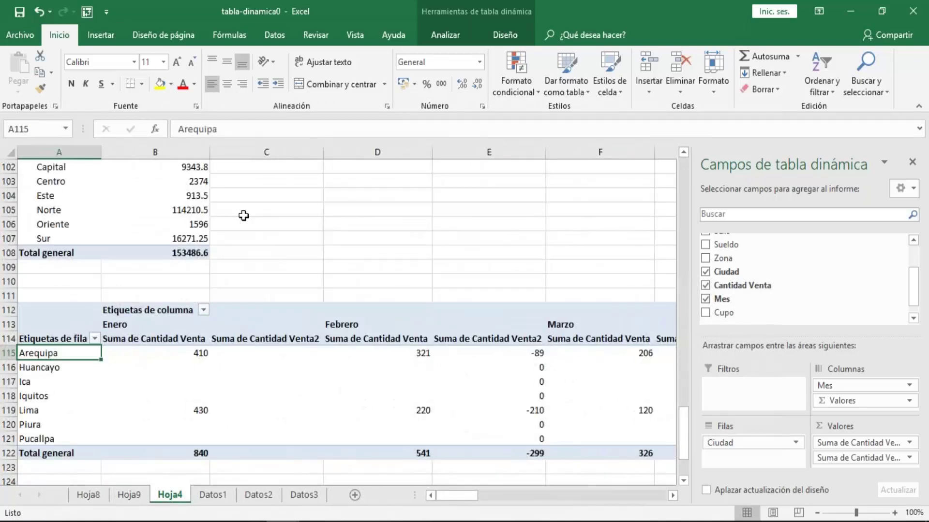
pyautogui.click(276, 363)
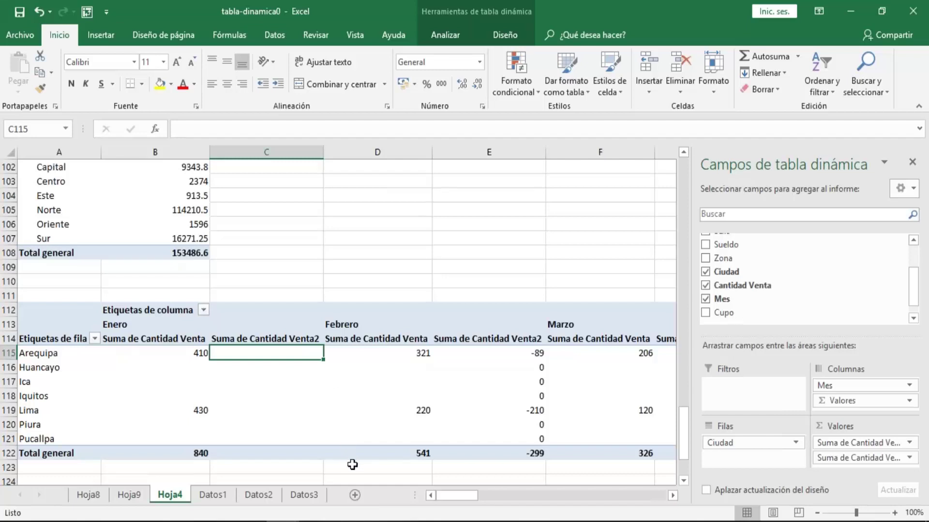
pyautogui.click(315, 521)
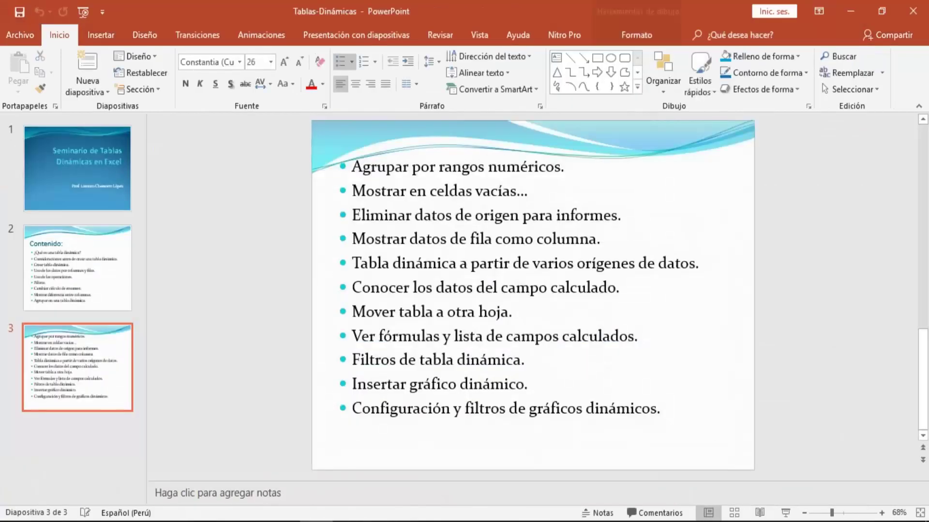
pyautogui.moveTo(641, 336); pyautogui.dragTo(464, 336)
pyautogui.click(463, 336)
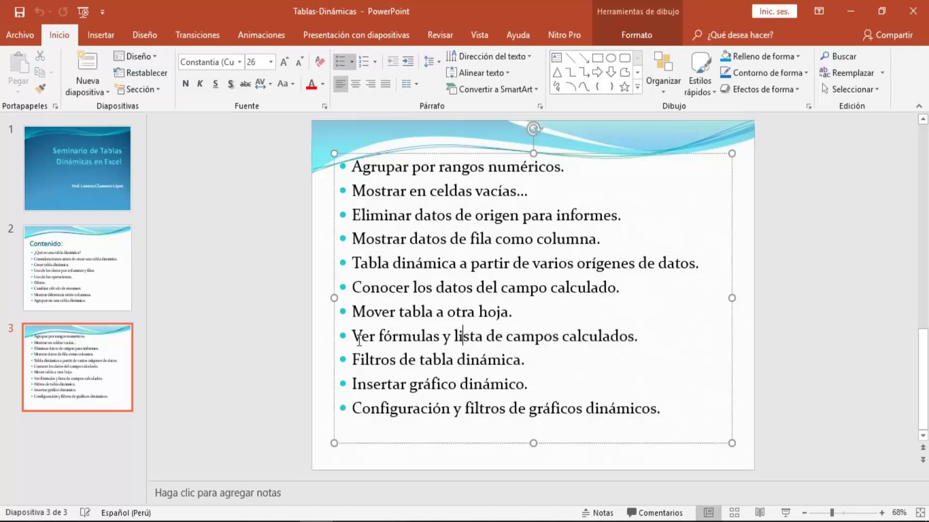
pyautogui.click(494, 336)
pyautogui.click(474, 311)
pyautogui.click(409, 287)
pyautogui.click(283, 521)
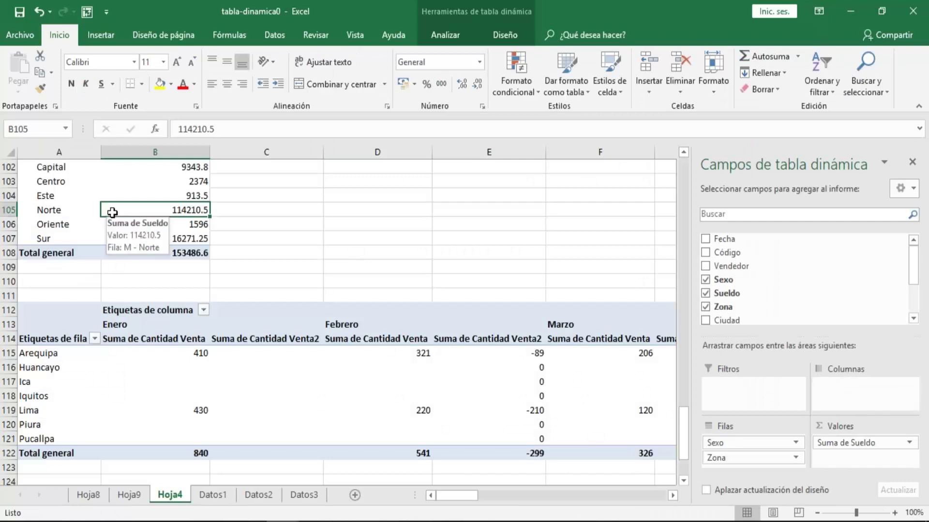
# Step: Navigate to the top of the Sueldo by Sexo and Zona pivot and check its context menu
pyautogui.press('Left')
pyautogui.press('Up')
pyautogui.press('Up')
pyautogui.press('Up')
pyautogui.press('Up')
pyautogui.press('Up')
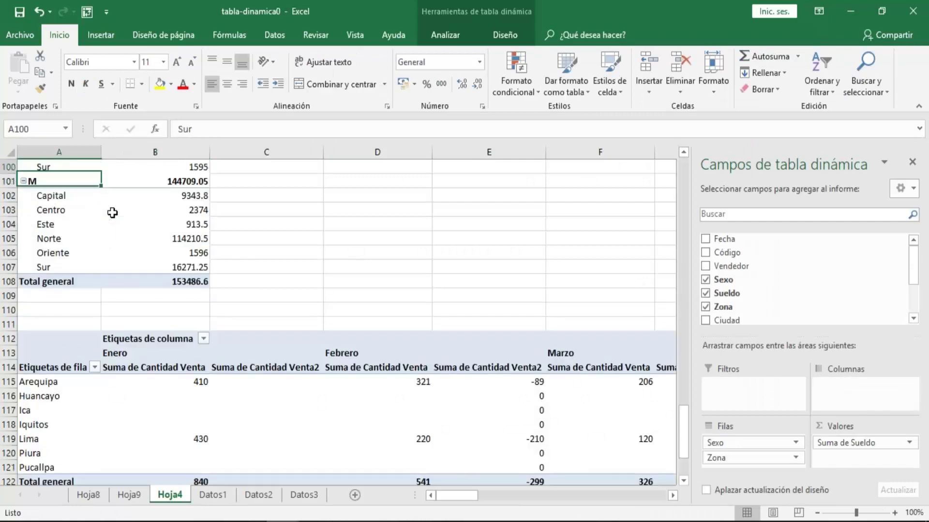
pyautogui.press('Up')
pyautogui.press('Up')
pyautogui.press('Up')
pyautogui.press('Down')
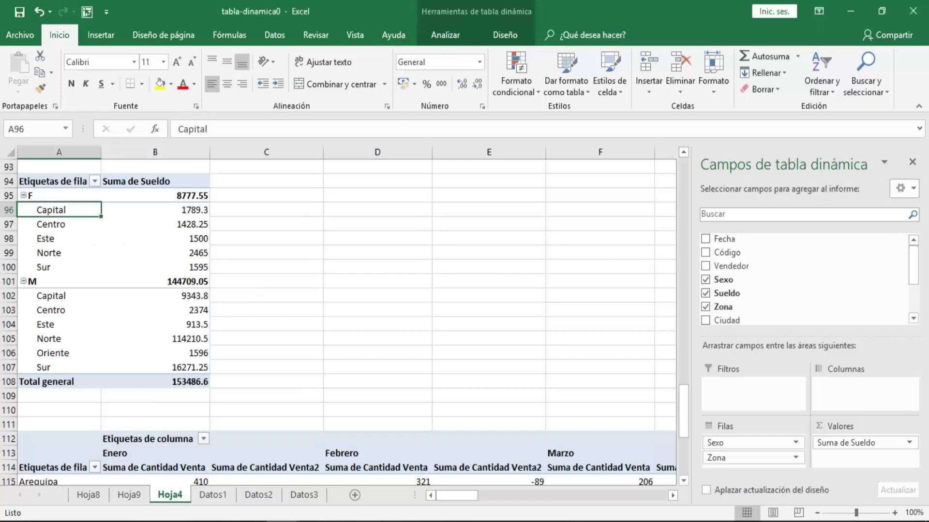
pyautogui.rightClick(145, 239)
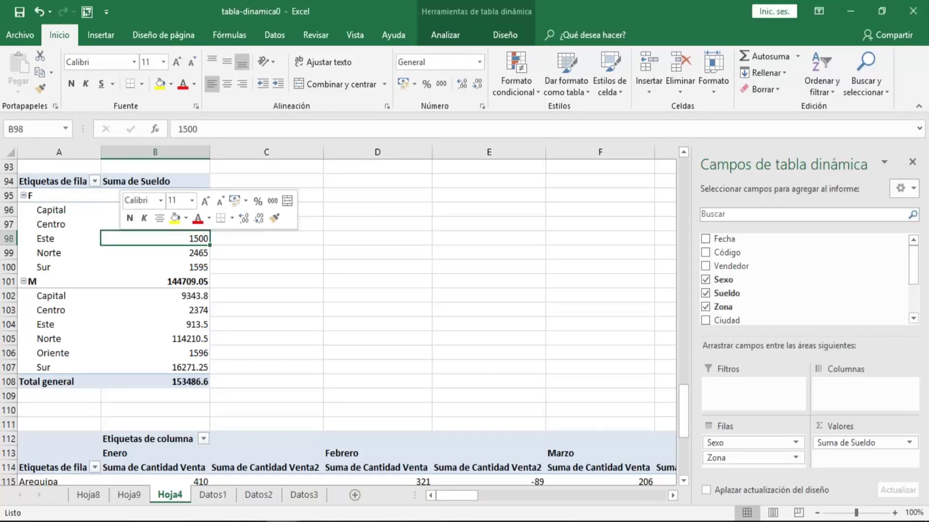
pyautogui.press('Escape')
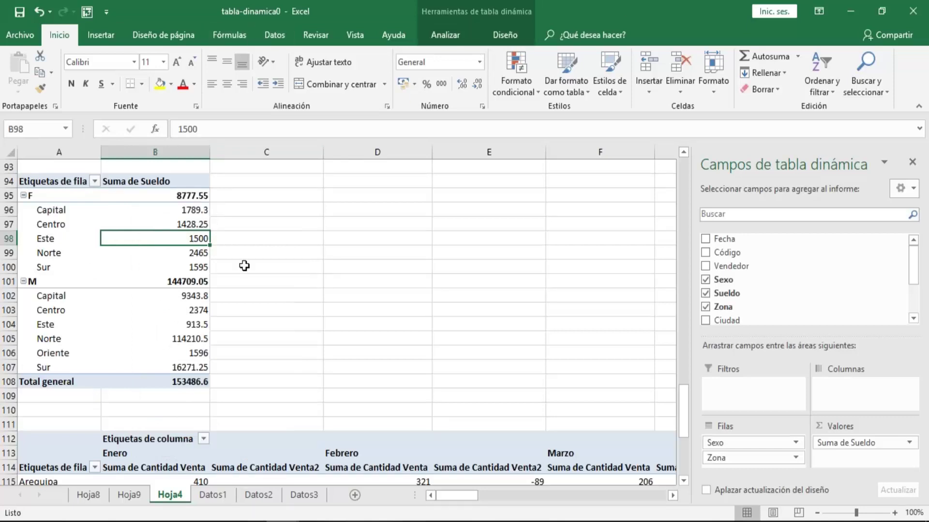
# Step: Choose Mover tabla dinámica from the Analizar tab's Acciones menu for the Sueldo pivot
pyautogui.click(448, 36)
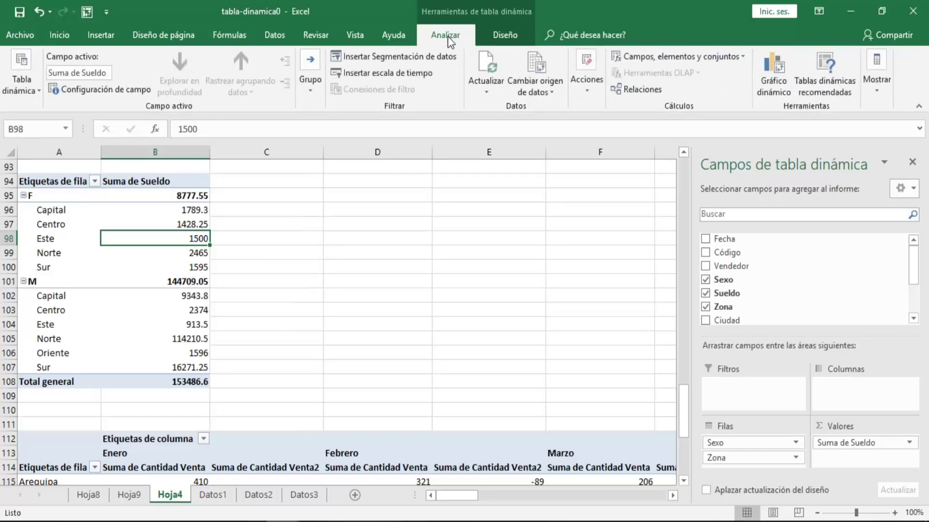
pyautogui.click(587, 91)
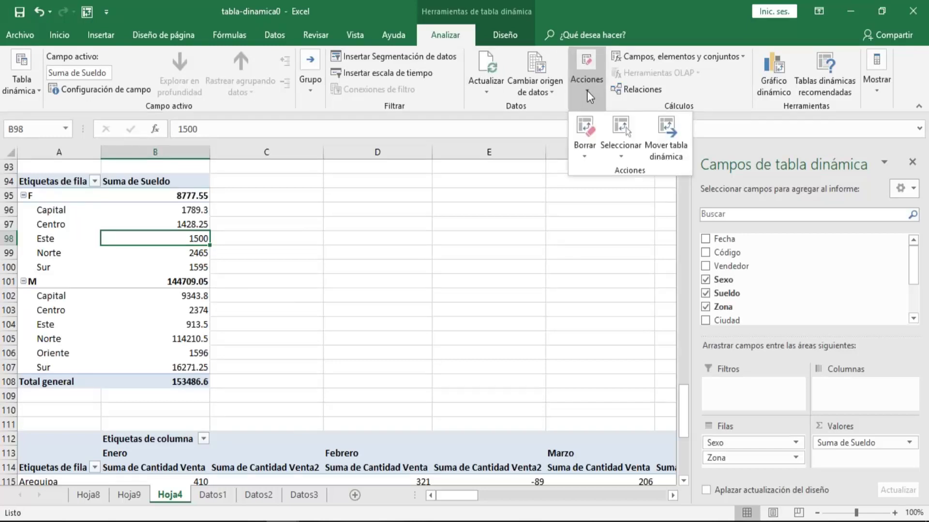
pyautogui.click(588, 91)
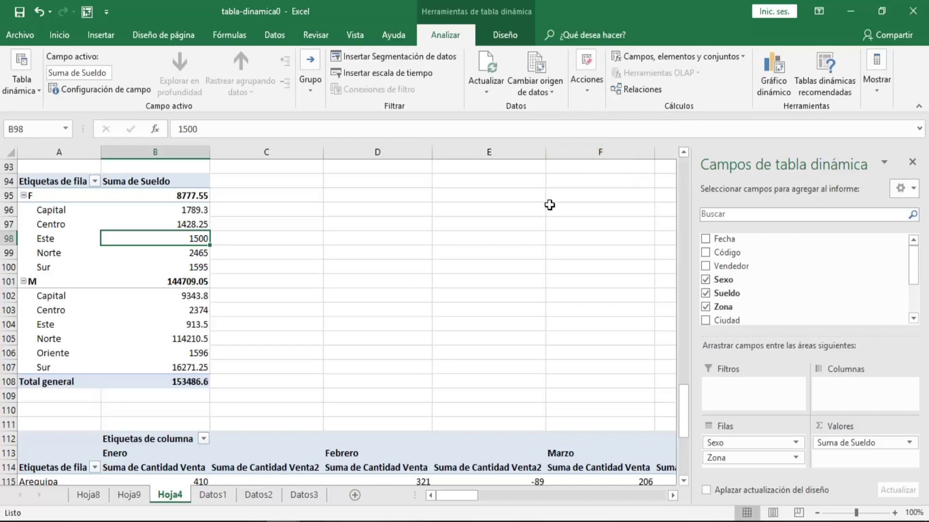
pyautogui.click(586, 91)
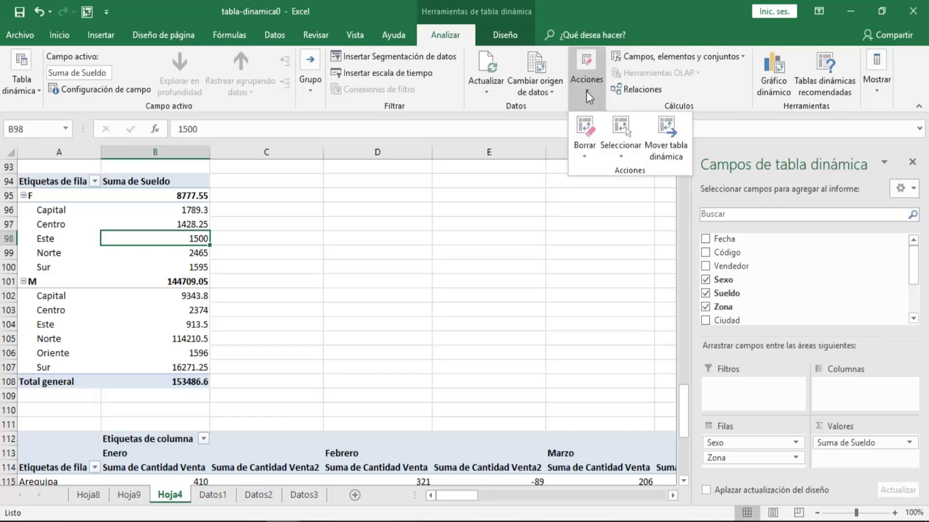
pyautogui.click(668, 130)
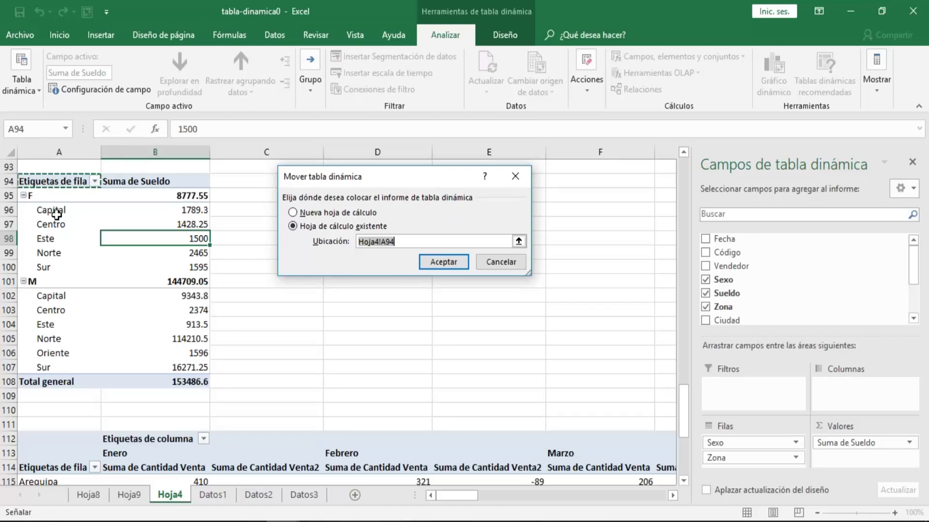
# Step: Move the Suma de Sueldo pivot table to cell A8 on Hoja8
pyautogui.click(90, 496)
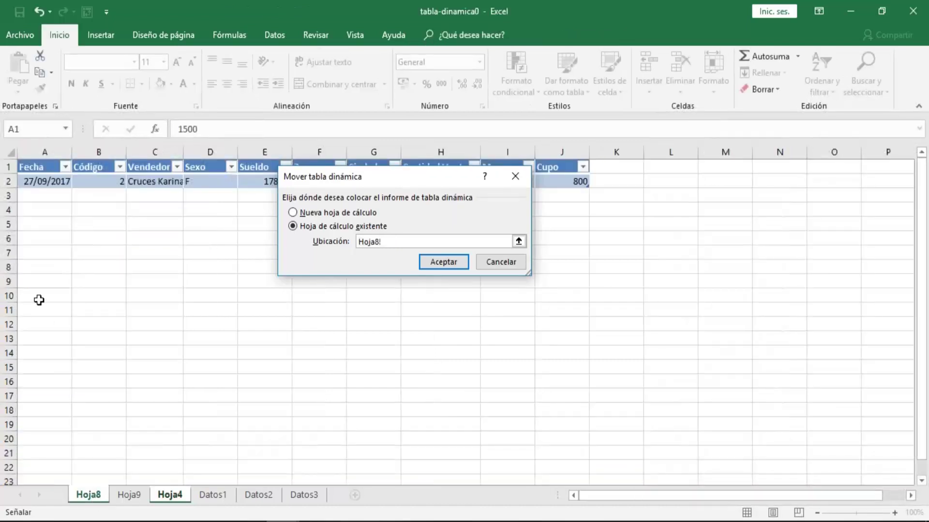
pyautogui.click(39, 267)
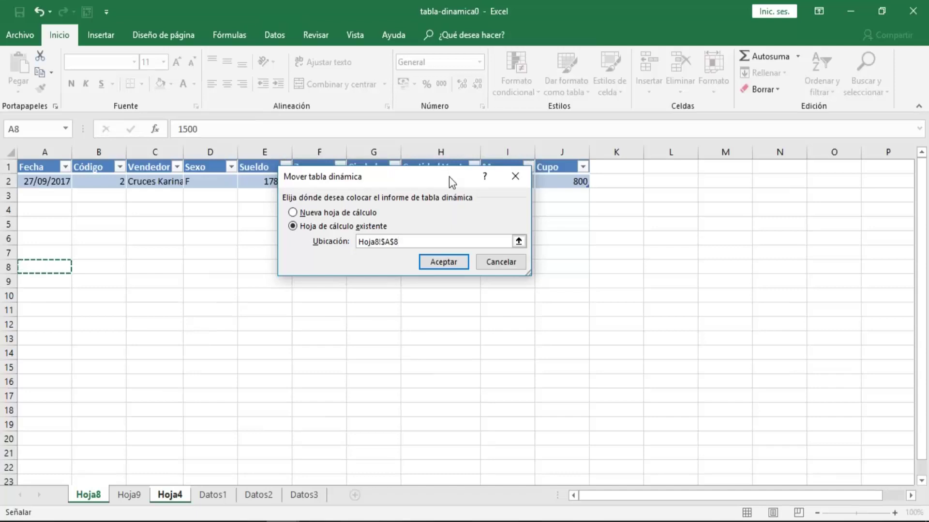
pyautogui.click(449, 263)
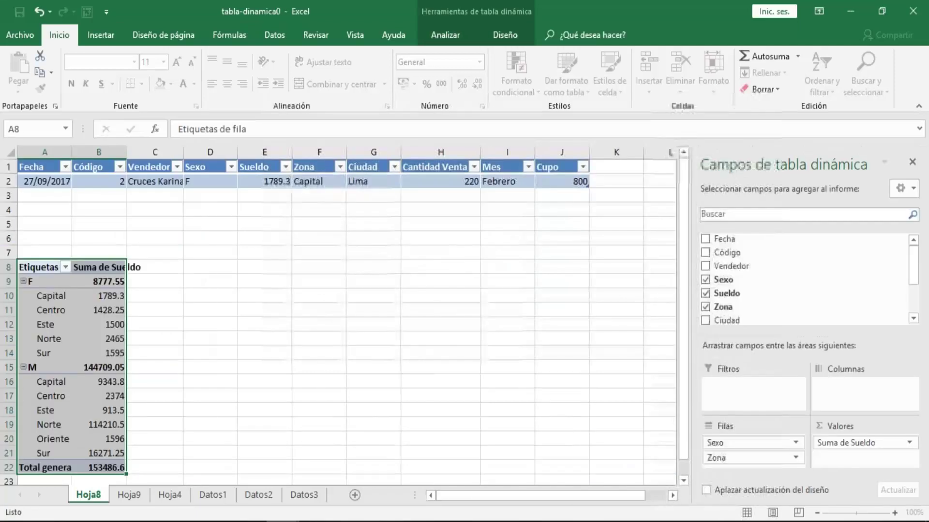
pyautogui.click(99, 295)
# Step: Check the emptied area on Hoja4, then switch to the Datos1 sheet's Sexo column
pyautogui.click(170, 495)
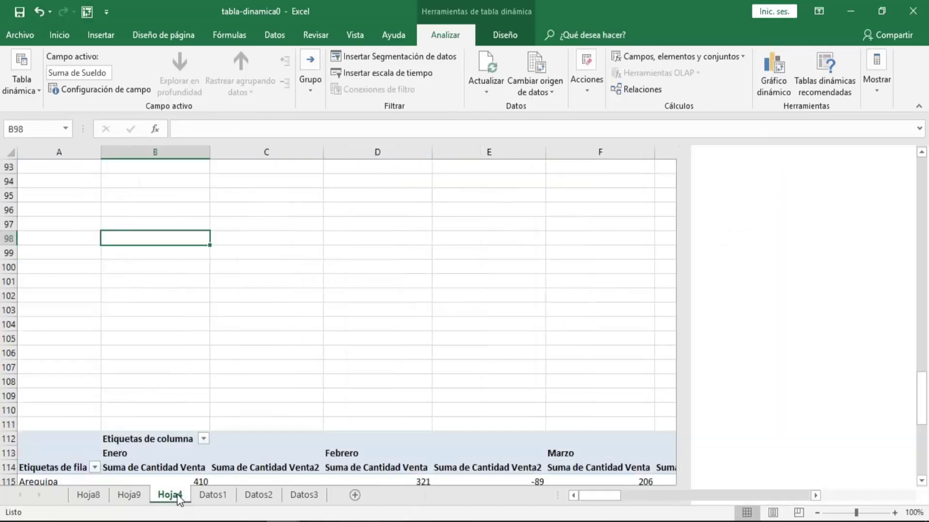
pyautogui.click(112, 356)
pyautogui.press('Left')
pyautogui.press('Up')
pyautogui.press('Up')
pyautogui.press('Up')
pyautogui.press('Up')
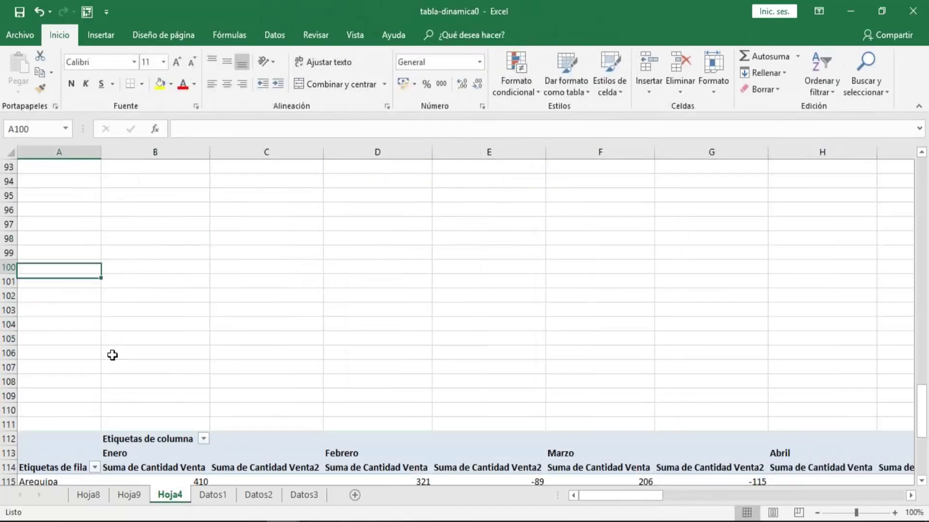
pyautogui.press('Up')
pyautogui.press('Up')
pyautogui.press('Up')
pyautogui.press('Up')
pyautogui.press('Up')
pyautogui.press('Up')
pyautogui.press('Up')
pyautogui.press('Up')
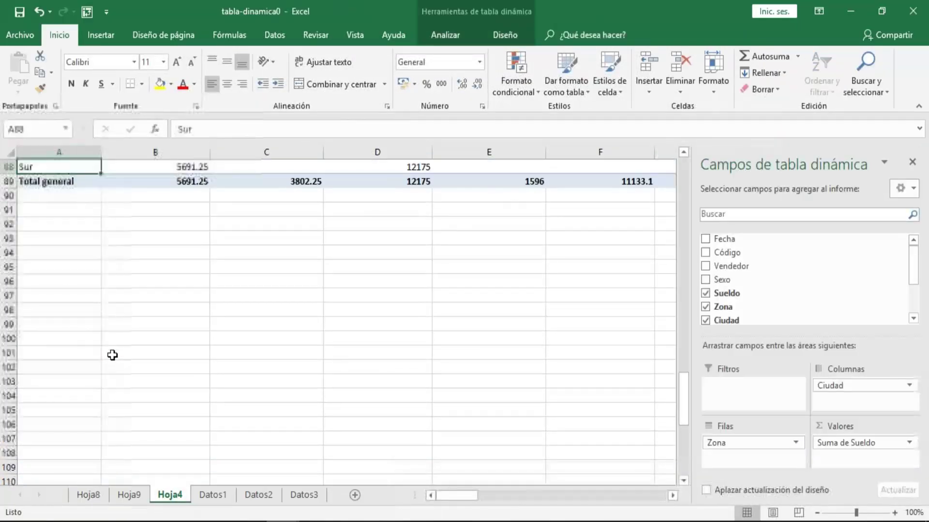
pyautogui.press('Down')
pyautogui.press('Down')
pyautogui.press('Down')
pyautogui.press('Down')
pyautogui.press('Down')
pyautogui.press('Down')
pyautogui.press('Down')
pyautogui.press('Down')
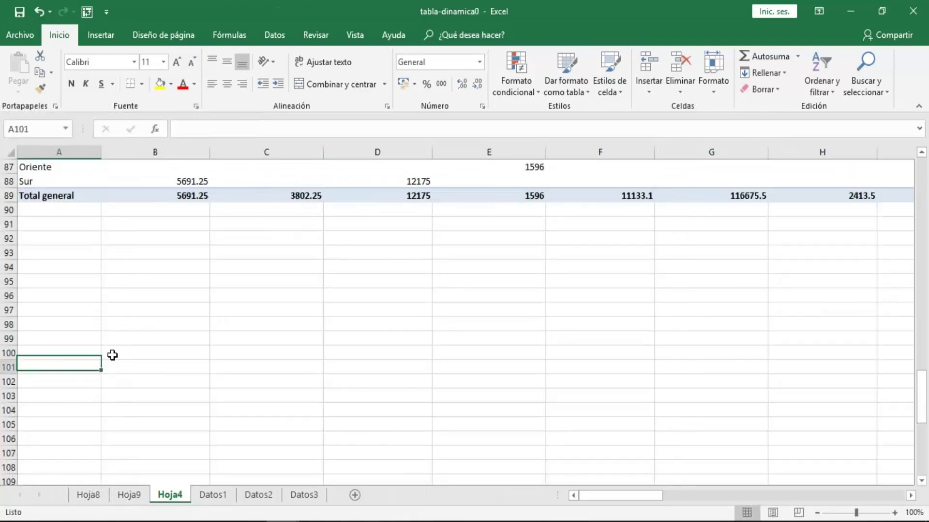
pyautogui.press('Up')
pyautogui.press('Up')
pyautogui.press('Up')
pyautogui.press('Up')
pyautogui.press('Up')
pyautogui.press('Up')
pyautogui.press('Down')
pyautogui.press('Down')
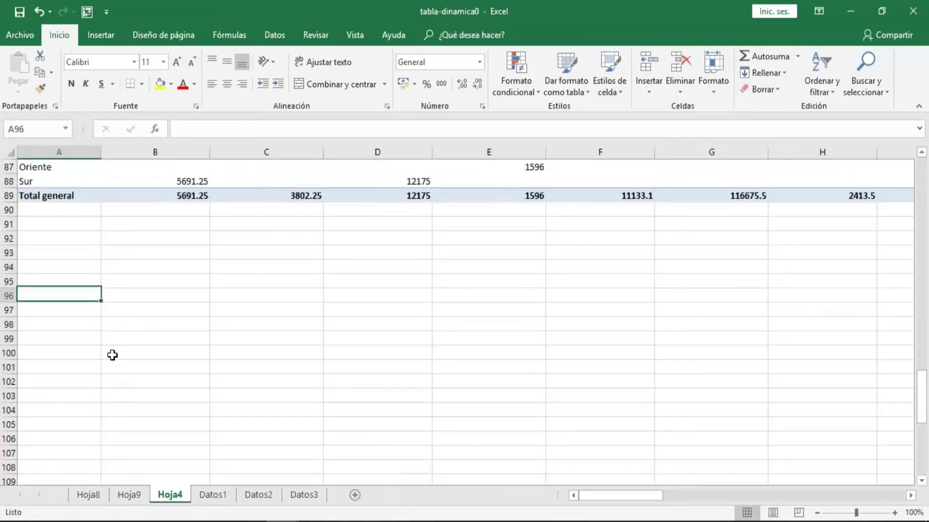
pyautogui.press('Down')
pyautogui.press('Down')
pyautogui.press('Down')
pyautogui.press('Down')
pyautogui.press('Down')
pyautogui.press('Down')
pyautogui.press('Down')
pyautogui.press('Up')
pyautogui.press('Up')
pyautogui.press('Up')
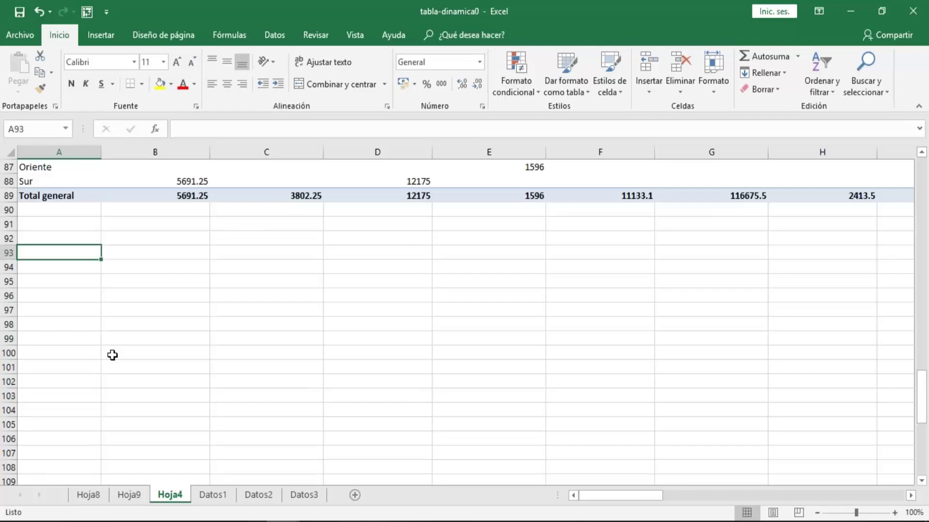
pyautogui.hotkey('ctrl', 'pagedown')
pyautogui.click(290, 289)
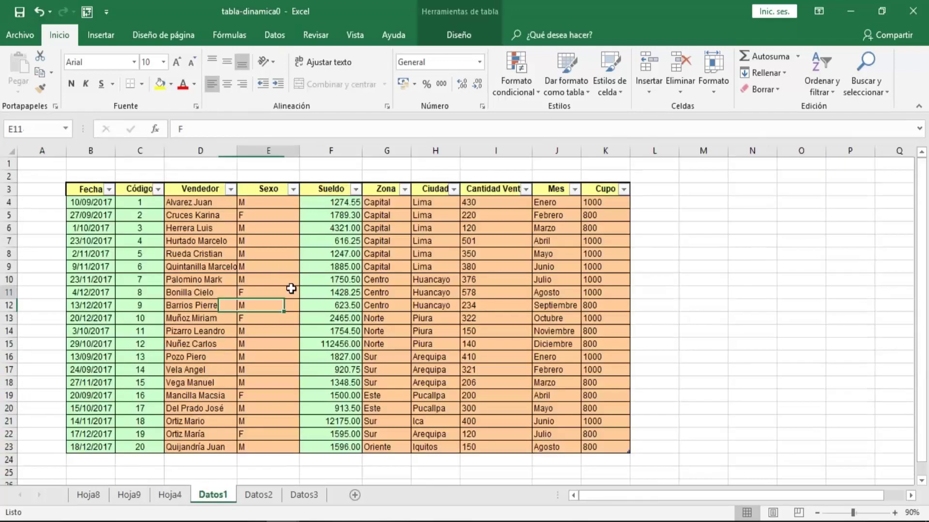
pyautogui.click(224, 243)
pyautogui.click(148, 256)
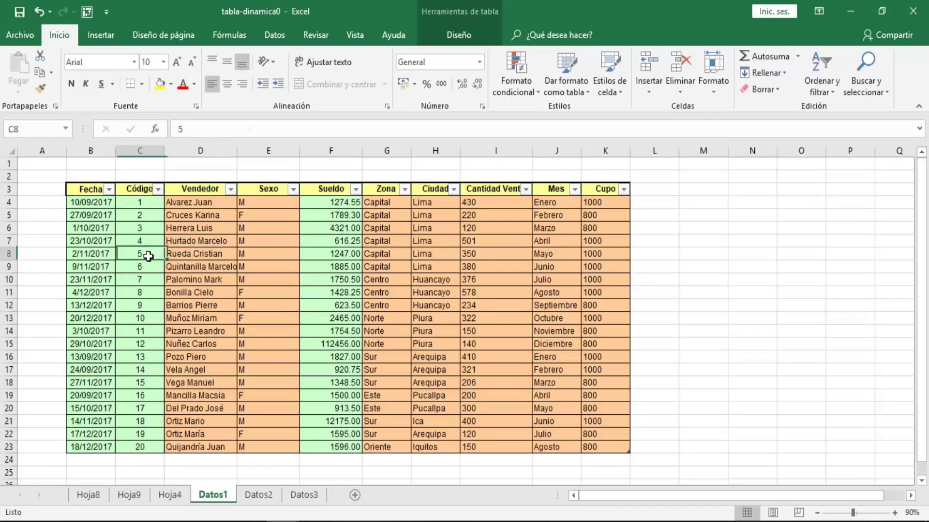
pyautogui.click(323, 319)
pyautogui.moveTo(315, 517)
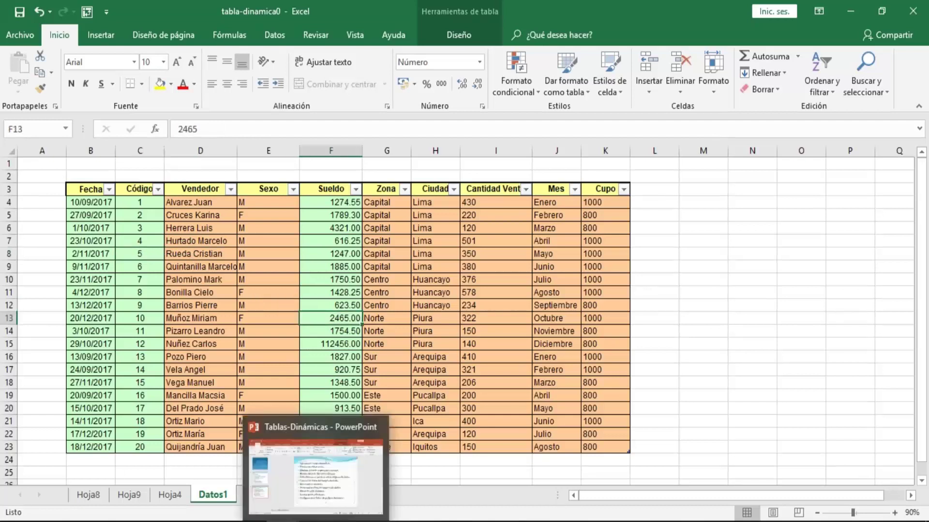
pyautogui.click(315, 476)
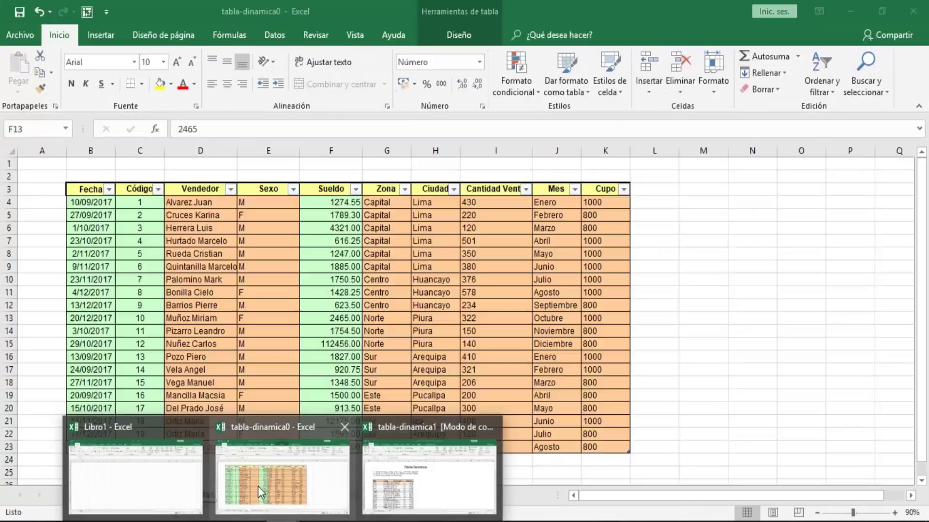
pyautogui.click(261, 489)
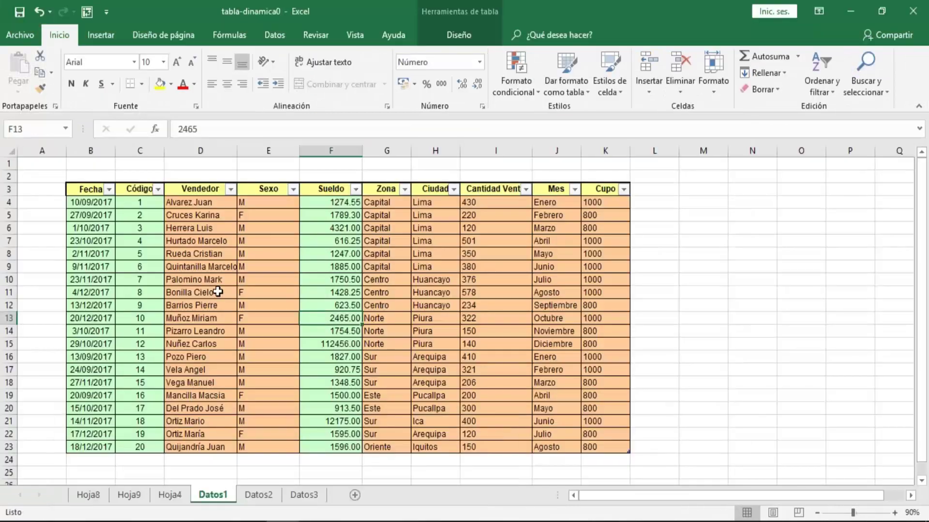
pyautogui.click(217, 292)
# Step: Insert a pivot table from Tabla1 into the existing Hoja4 sheet at cell A127
pyautogui.click(105, 35)
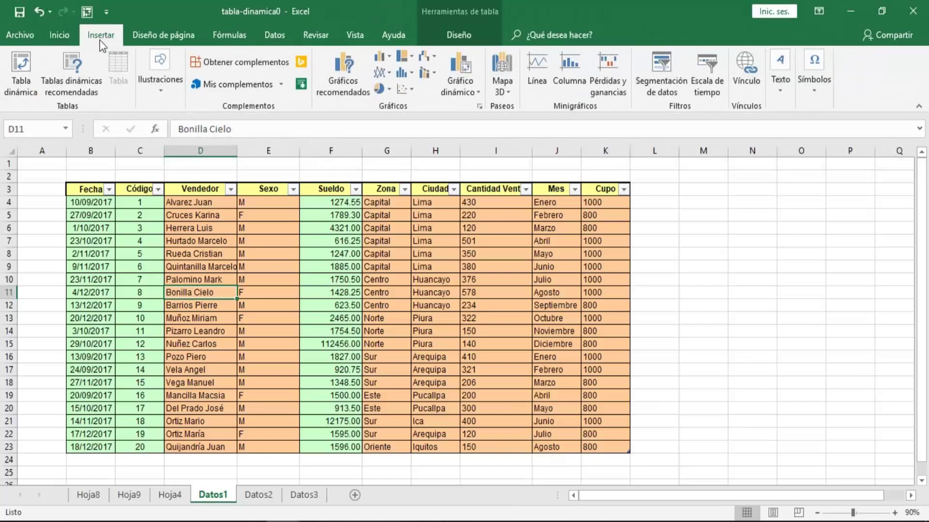
pyautogui.click(21, 65)
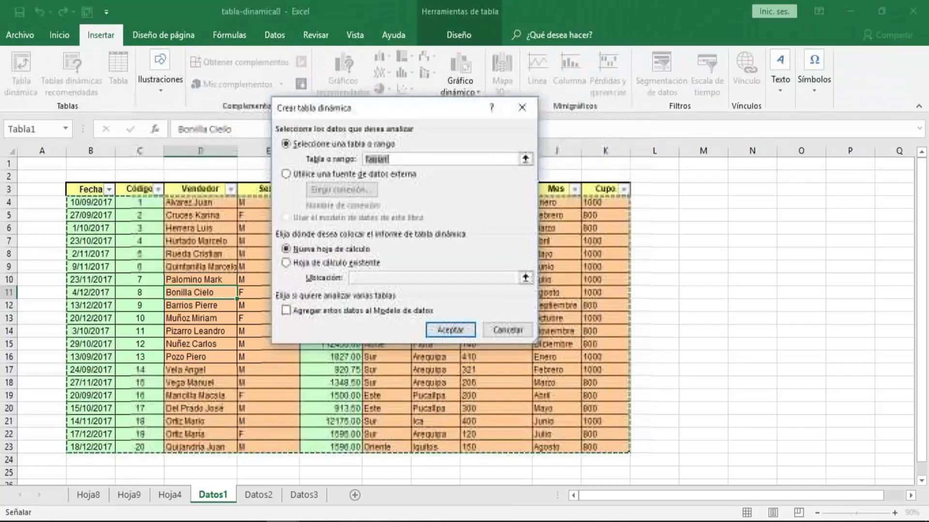
pyautogui.click(320, 262)
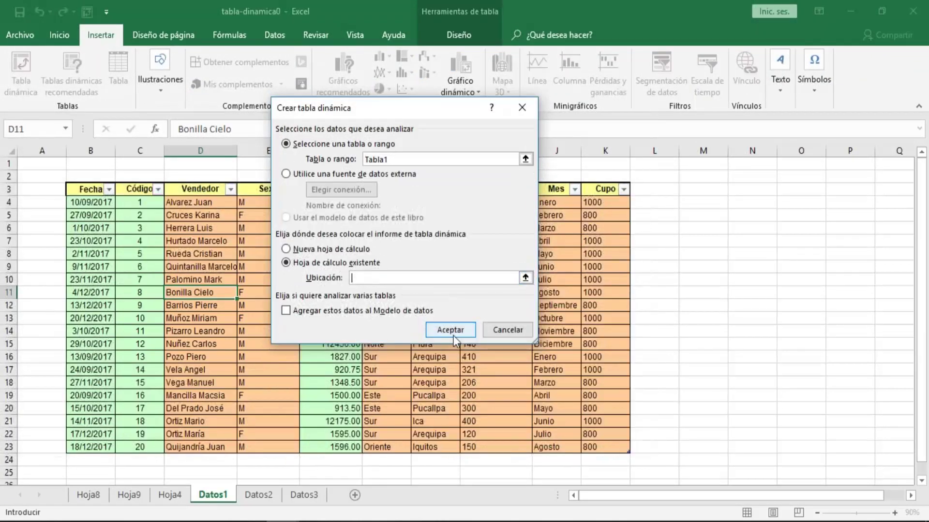
pyautogui.click(454, 333)
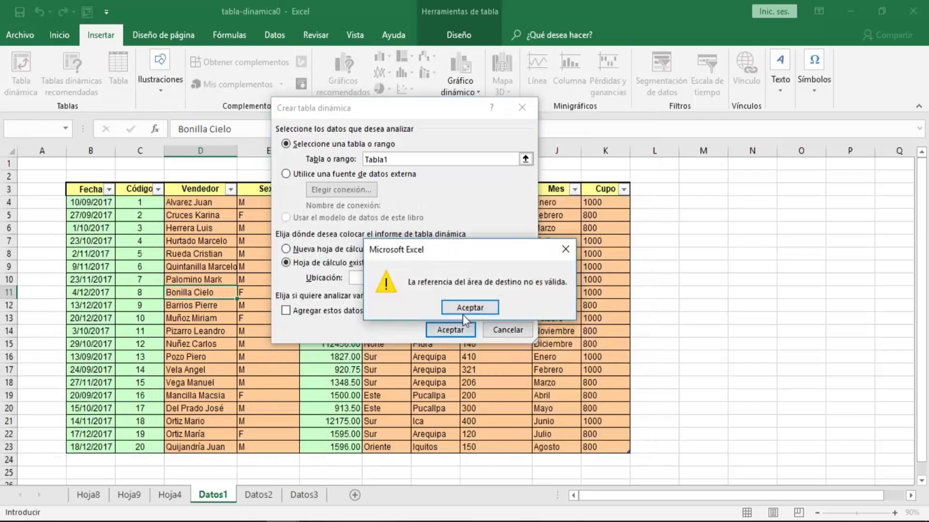
pyautogui.click(470, 307)
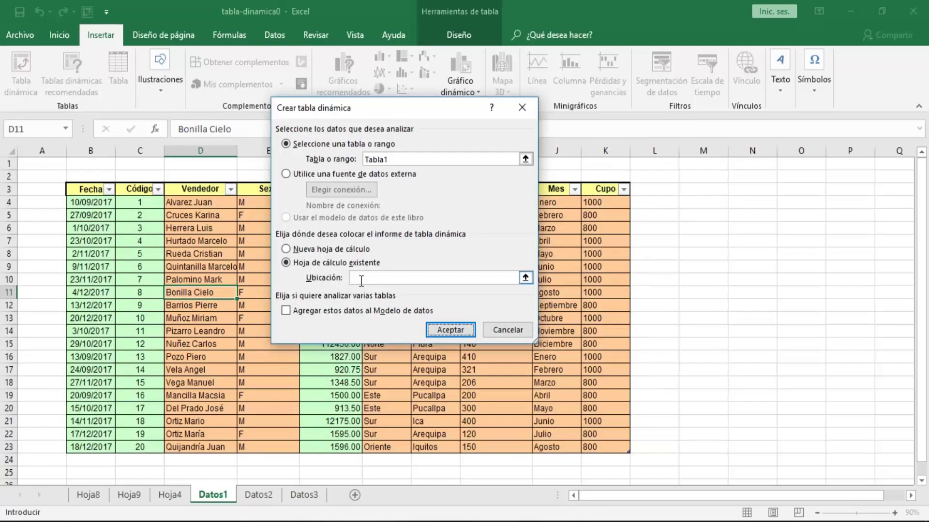
pyautogui.click(184, 497)
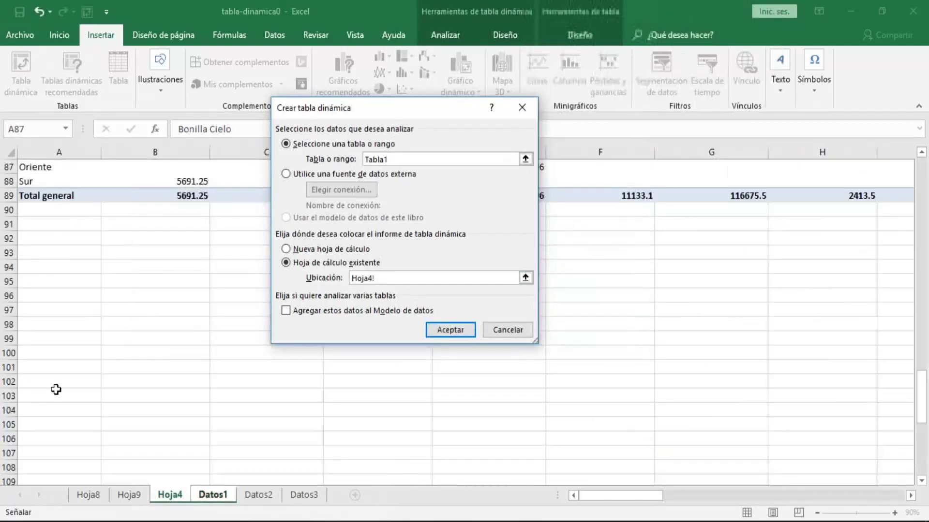
pyautogui.click(56, 389)
pyautogui.press('Down')
pyautogui.press('Down')
pyautogui.press('Down')
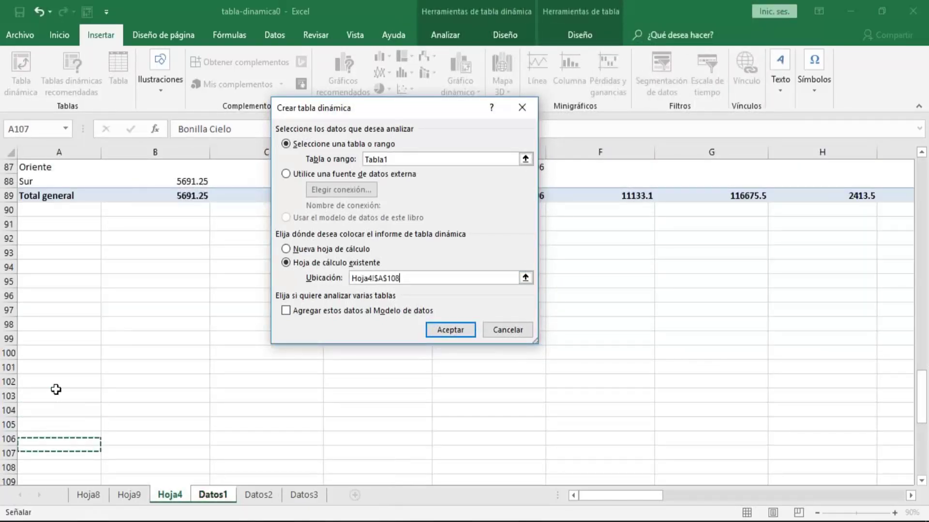
pyautogui.press('Down')
pyautogui.press('Down')
pyautogui.press('Down')
pyautogui.press('Down')
pyautogui.press('Down')
pyautogui.press('Down')
pyautogui.press('Down')
pyautogui.press('Down')
pyautogui.press('Down')
pyautogui.press('Down')
pyautogui.press('Down')
pyautogui.press('Down')
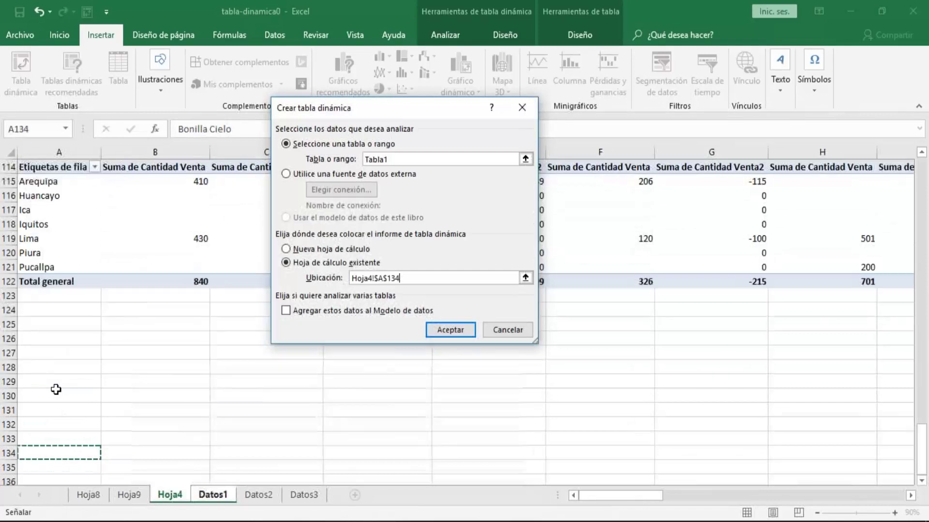
pyautogui.press('Up')
pyautogui.press('Up')
pyautogui.press('Up')
pyautogui.click(440, 330)
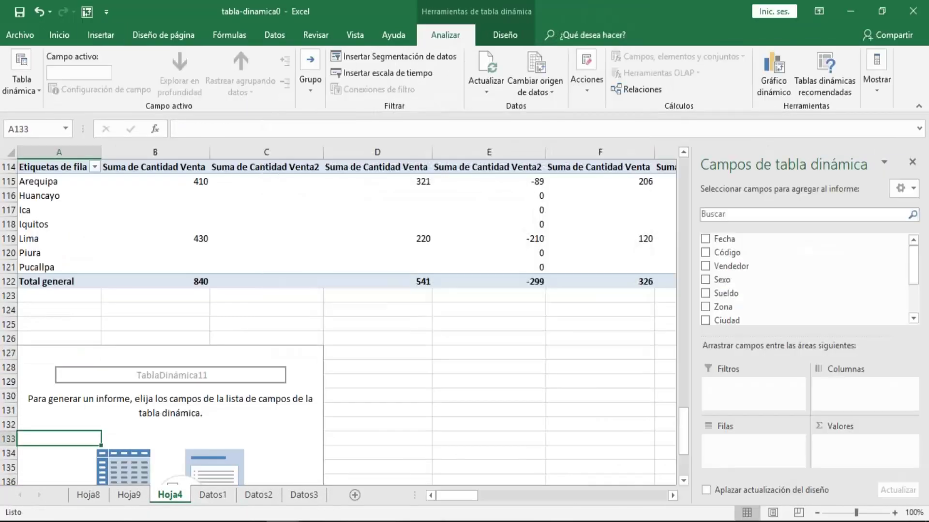
# Step: Select cell A131 inside the new empty pivot area
pyautogui.press('Up')
pyautogui.press('Up')
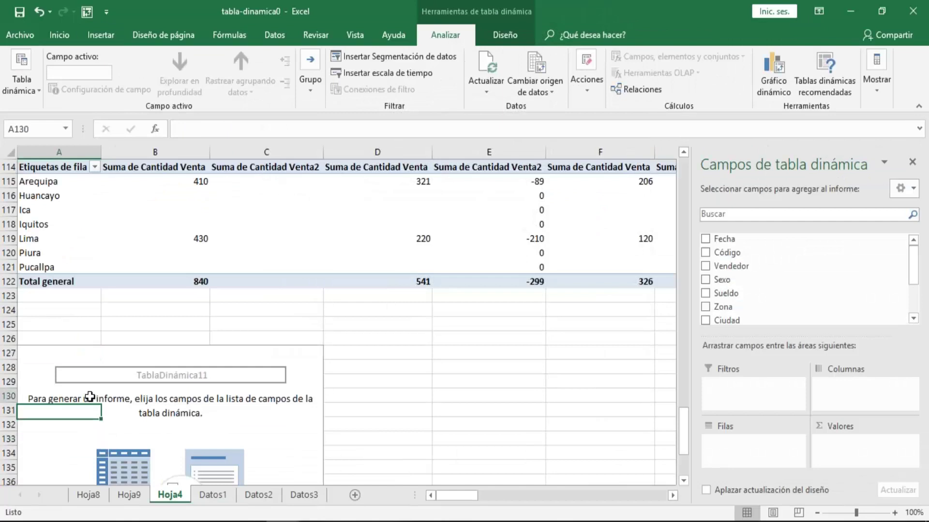
pyautogui.press('Up')
pyautogui.click(128, 394)
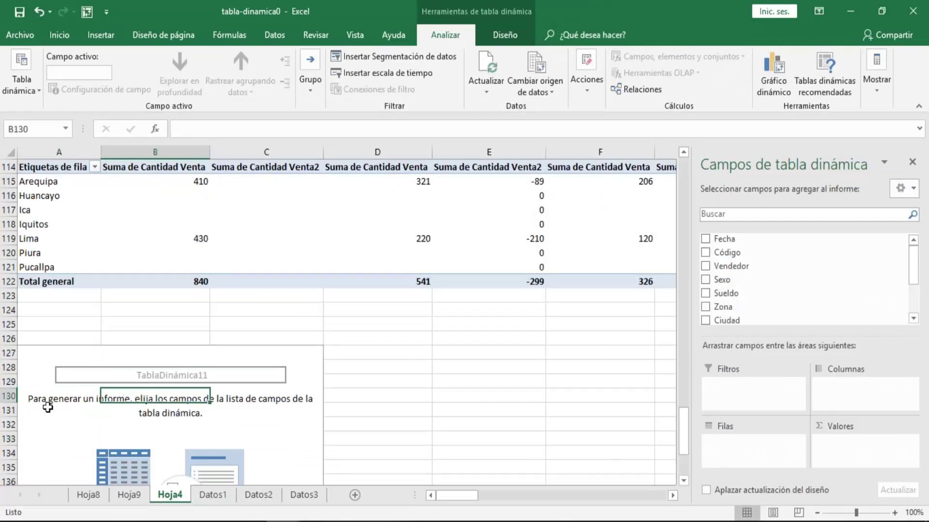
pyautogui.press('Left')
pyautogui.press('Down')
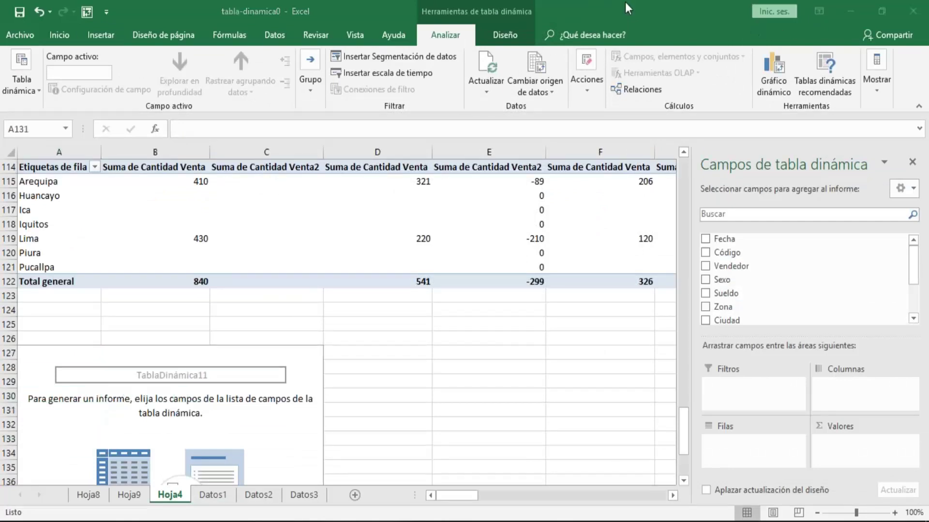
pyautogui.click(918, 273)
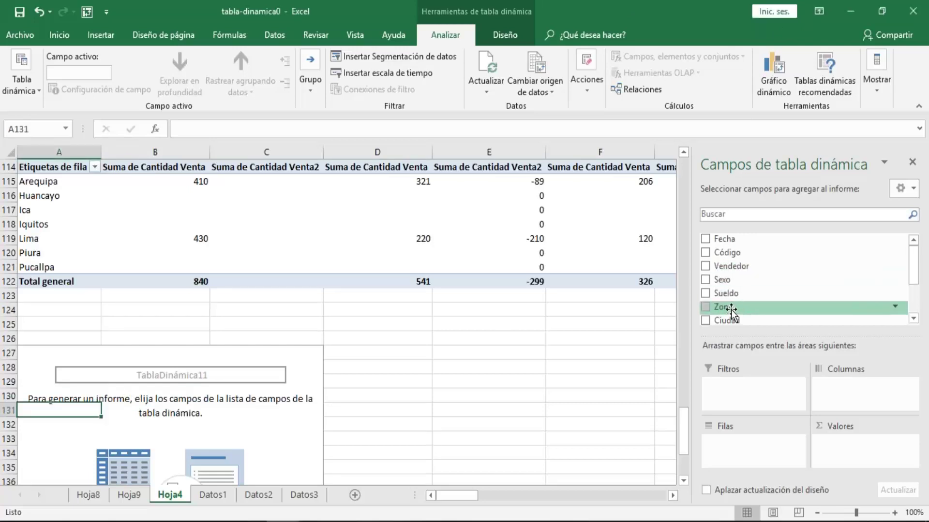
# Step: Lay out the pivot with Zona as rows, Ciudad as columns and summed Sueldo as values
pyautogui.moveTo(730, 310); pyautogui.dragTo(750, 447)
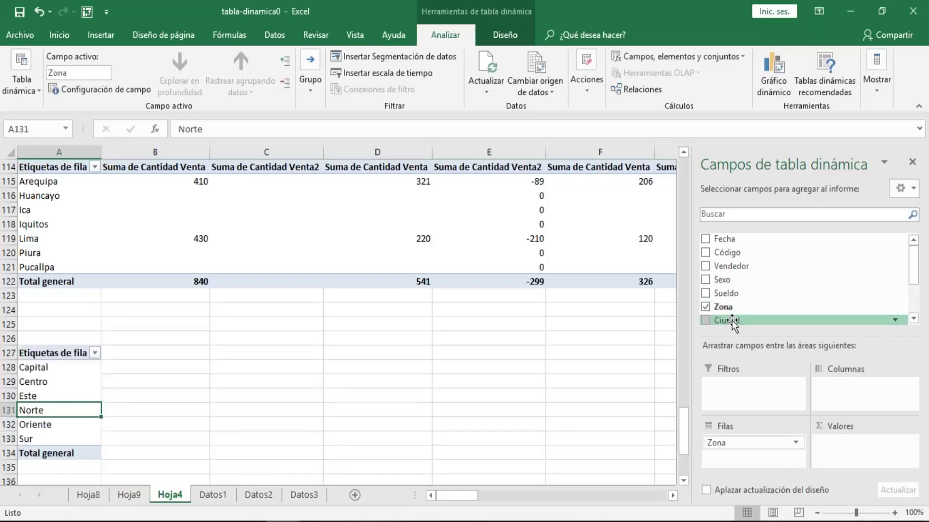
pyautogui.moveTo(732, 320); pyautogui.dragTo(850, 384)
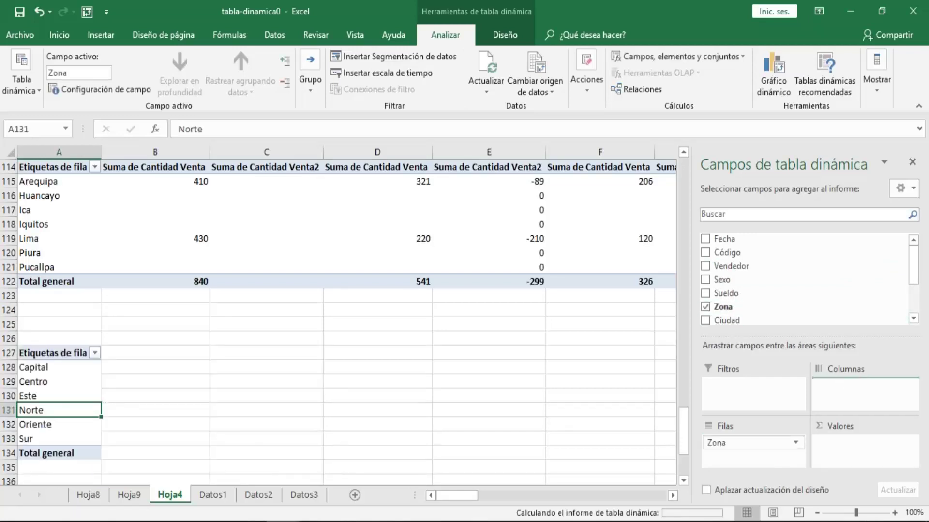
pyautogui.click(850, 385)
pyautogui.press('Escape')
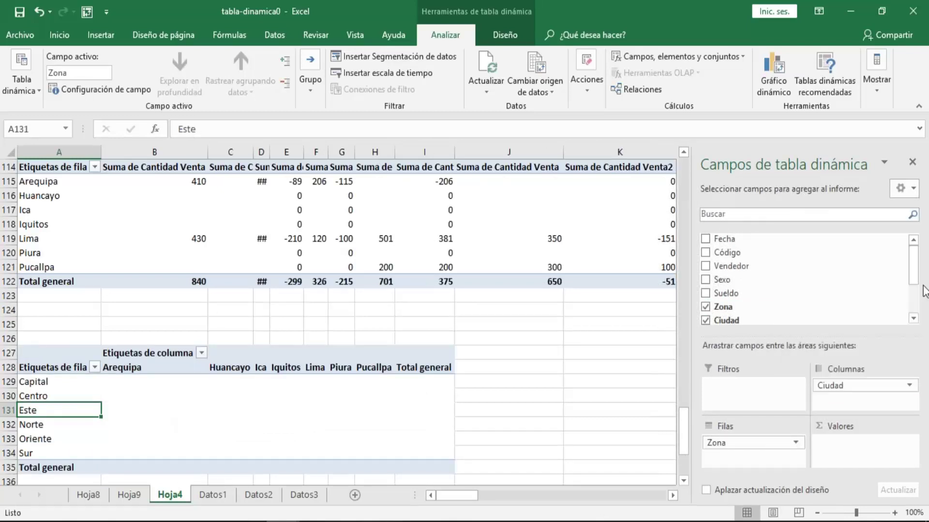
pyautogui.scroll(-1, 731, 271)
pyautogui.click(724, 271)
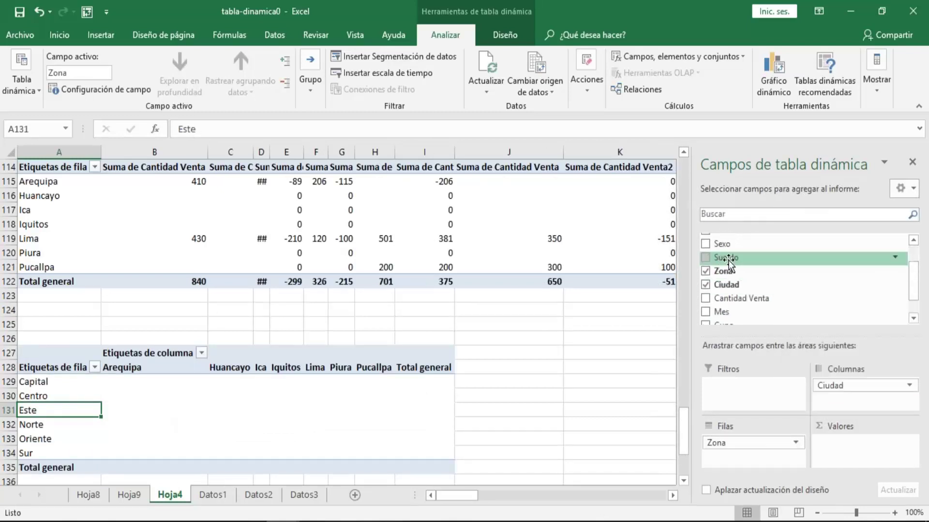
pyautogui.moveTo(724, 271); pyautogui.dragTo(829, 438)
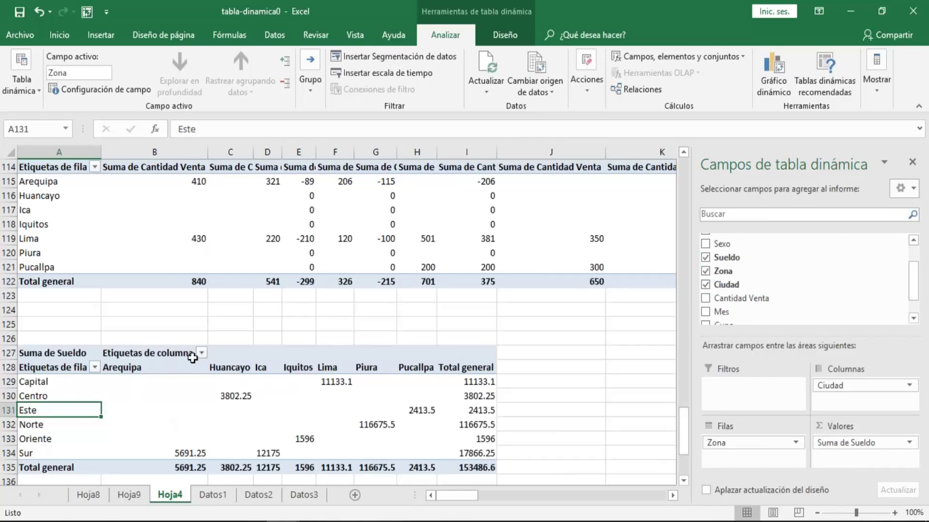
# Step: Sort the Zona row labels from Z to A, Sur down to Capital
pyautogui.click(201, 353)
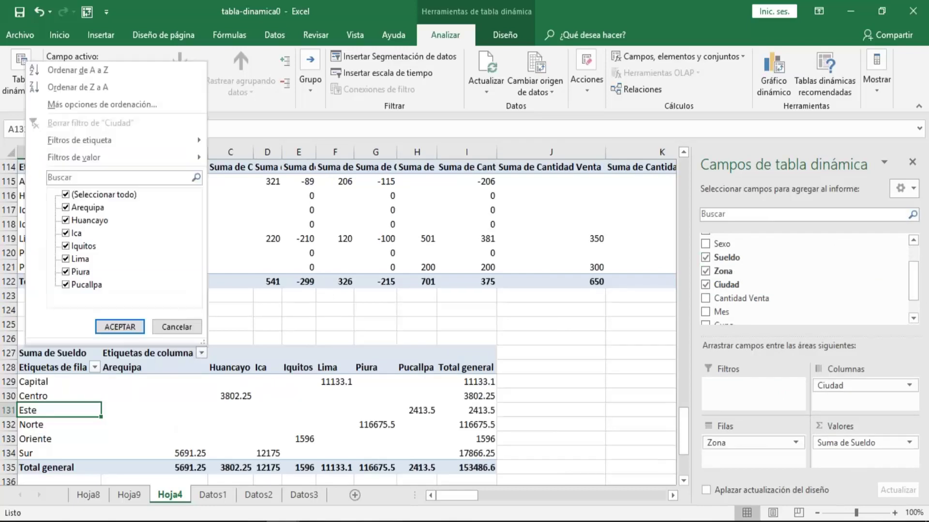
pyautogui.click(177, 325)
pyautogui.click(94, 368)
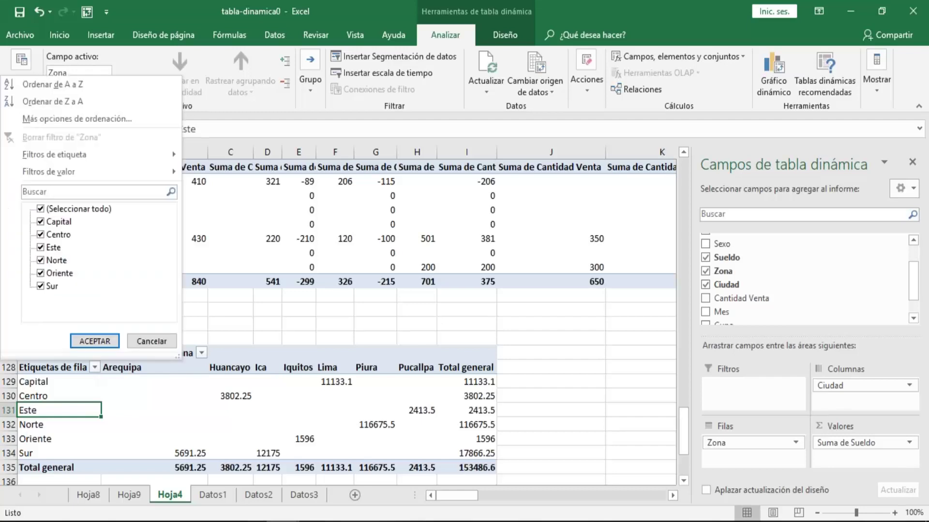
pyautogui.click(95, 367)
pyautogui.click(94, 368)
pyautogui.click(590, 14)
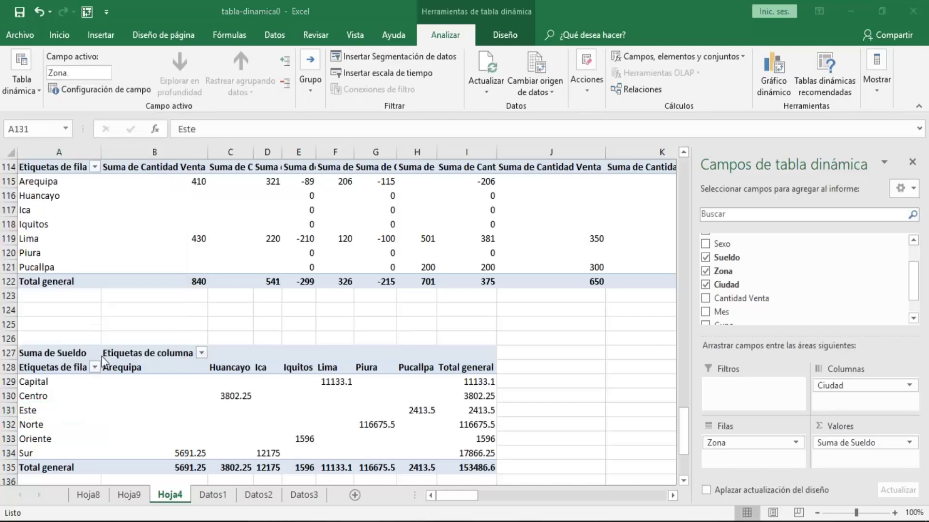
pyautogui.click(95, 367)
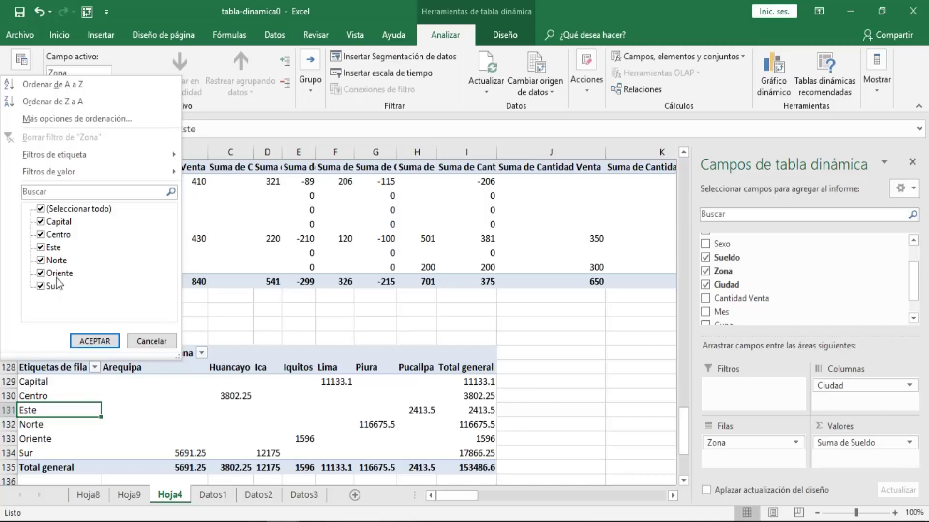
pyautogui.click(70, 82)
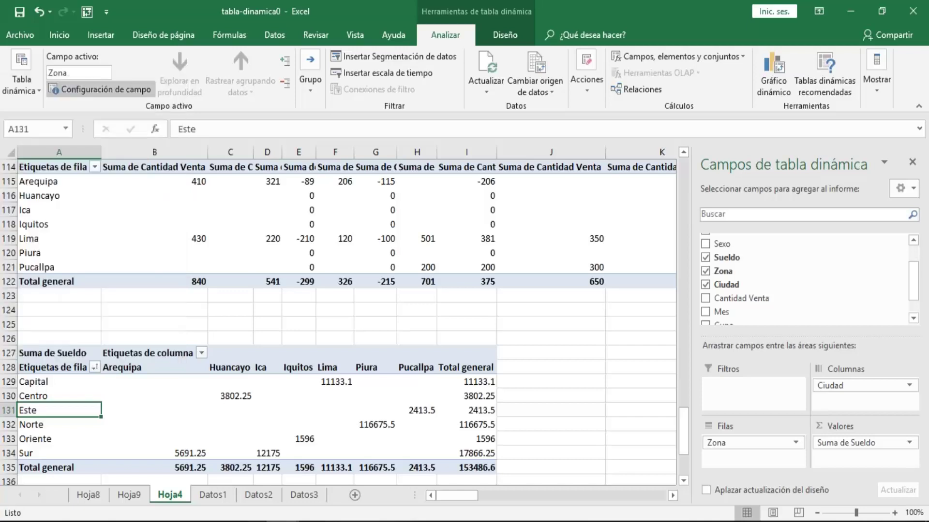
pyautogui.click(94, 367)
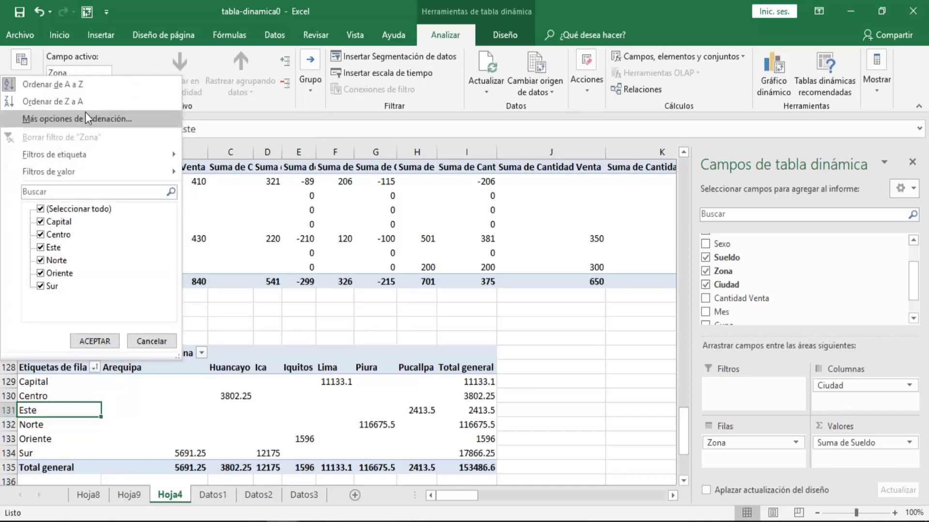
pyautogui.click(94, 101)
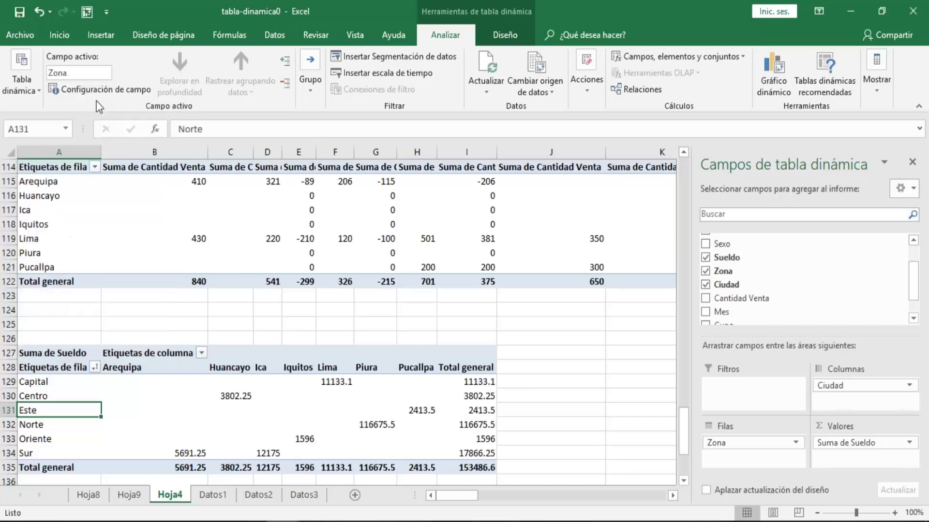
# Step: Add Sexo as a report filter above the lower pivot table
pyautogui.click(202, 353)
pyautogui.click(179, 326)
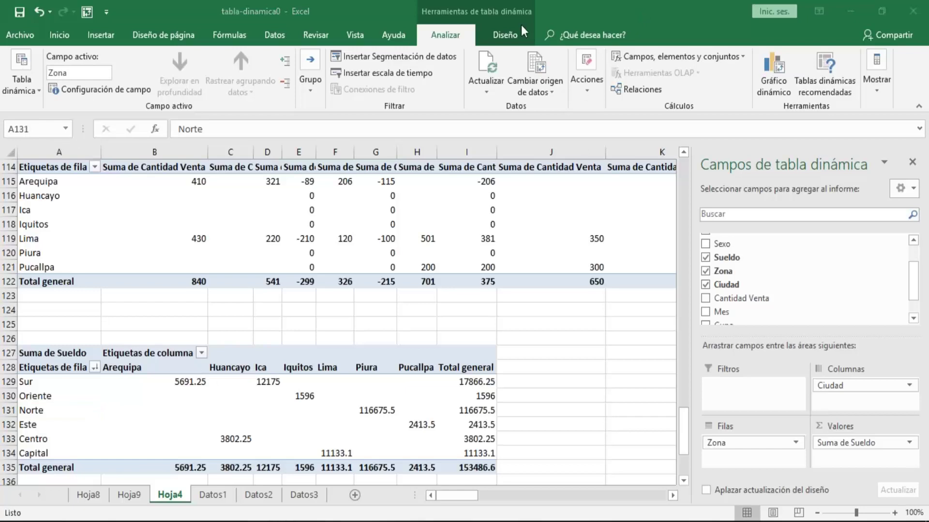
pyautogui.moveTo(721, 244); pyautogui.dragTo(739, 386)
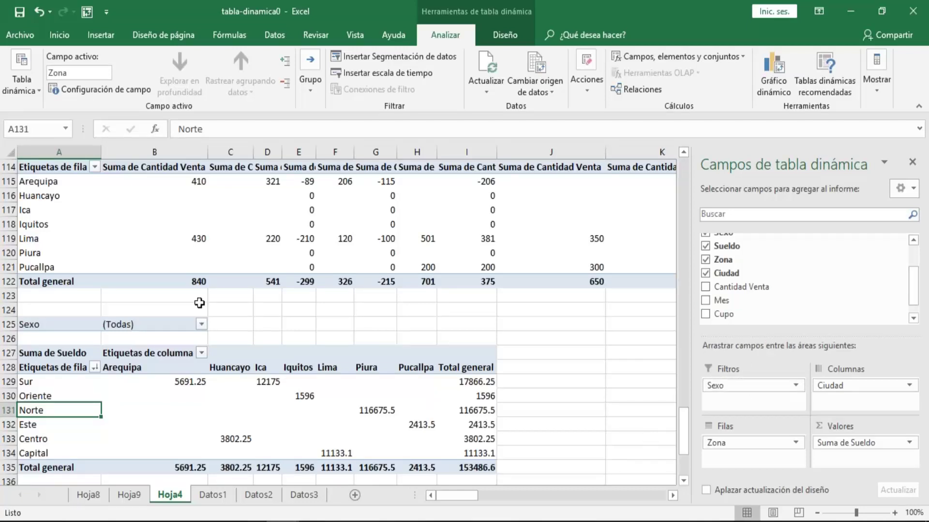
# Step: Limit the Sexo report filter to M only, then re-include F to show all values
pyautogui.click(201, 324)
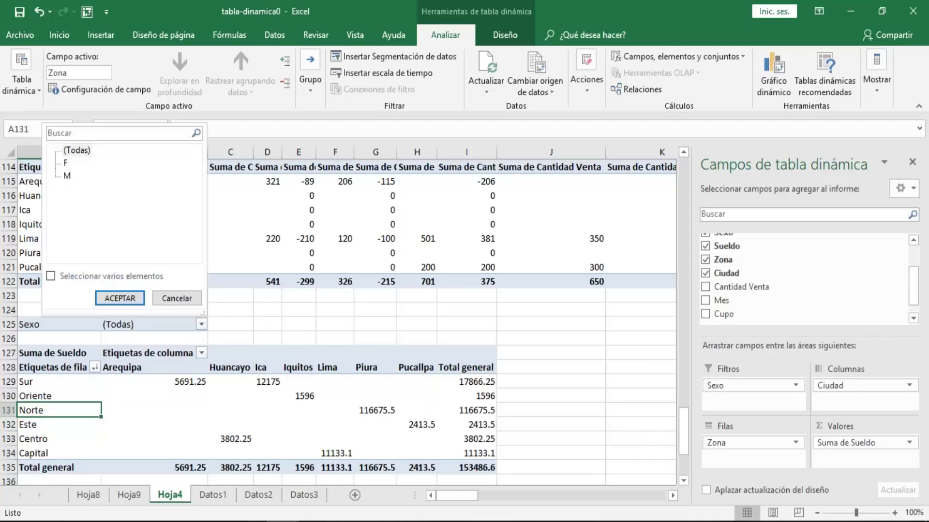
pyautogui.click(51, 276)
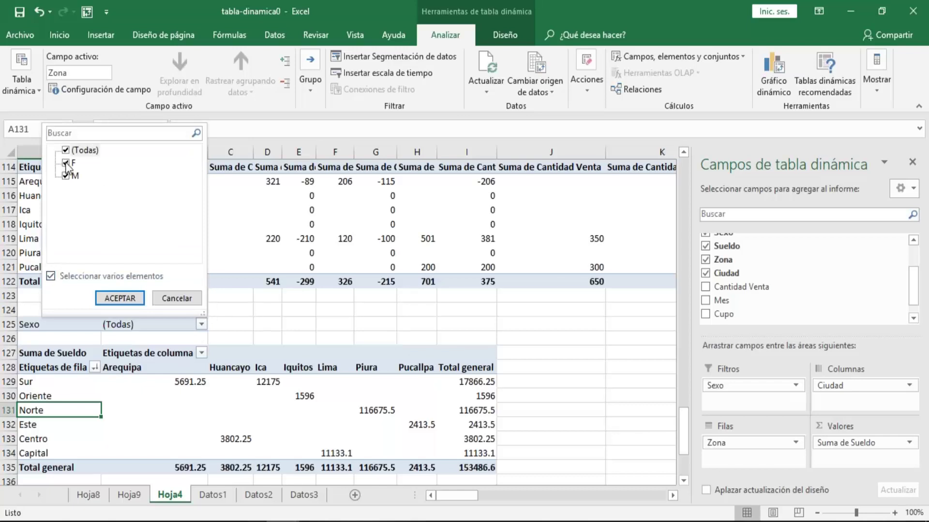
pyautogui.click(119, 298)
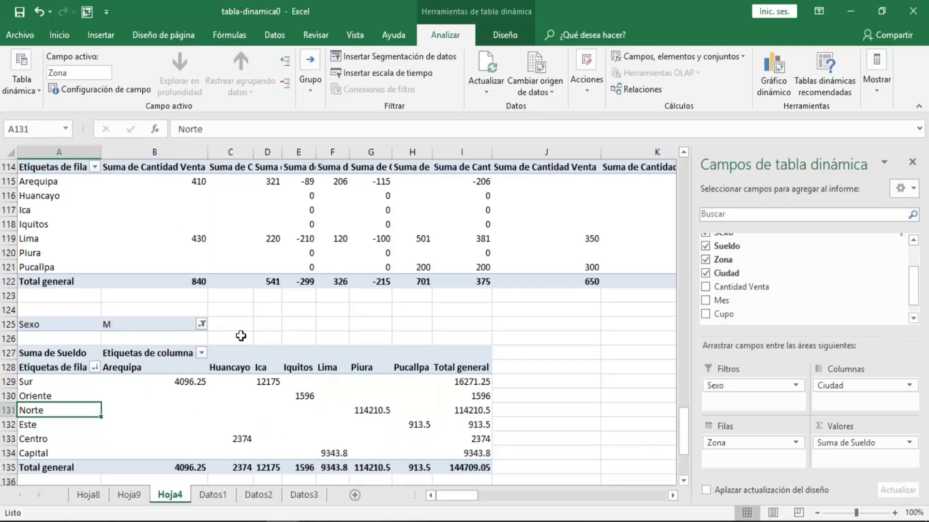
pyautogui.click(201, 324)
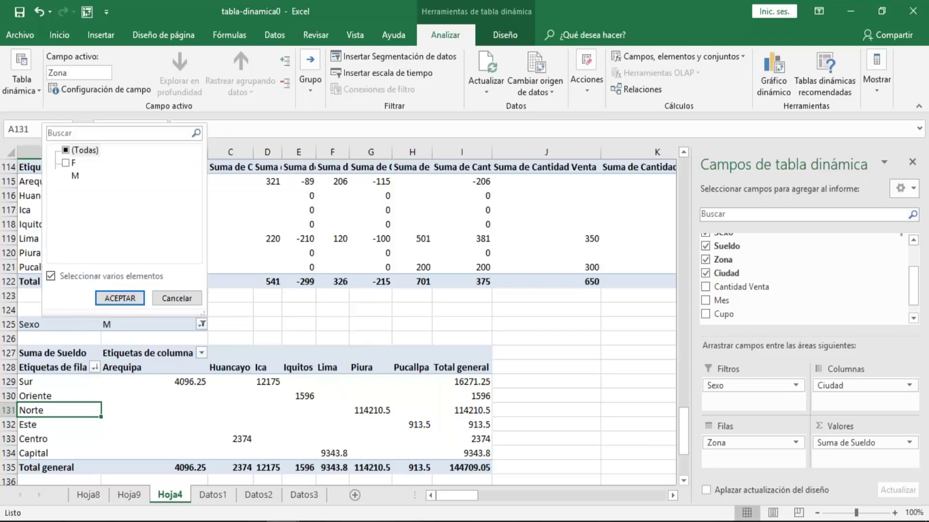
pyautogui.click(78, 150)
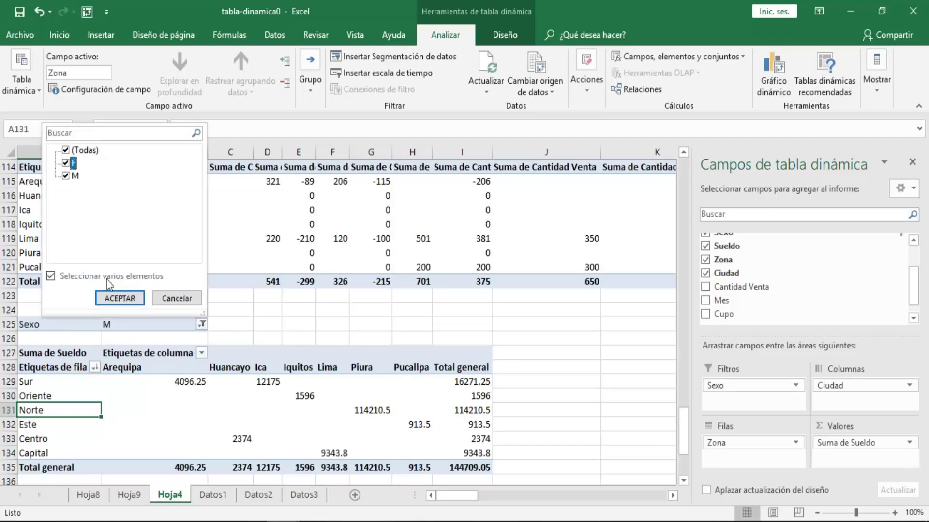
pyautogui.click(120, 298)
pyautogui.click(211, 419)
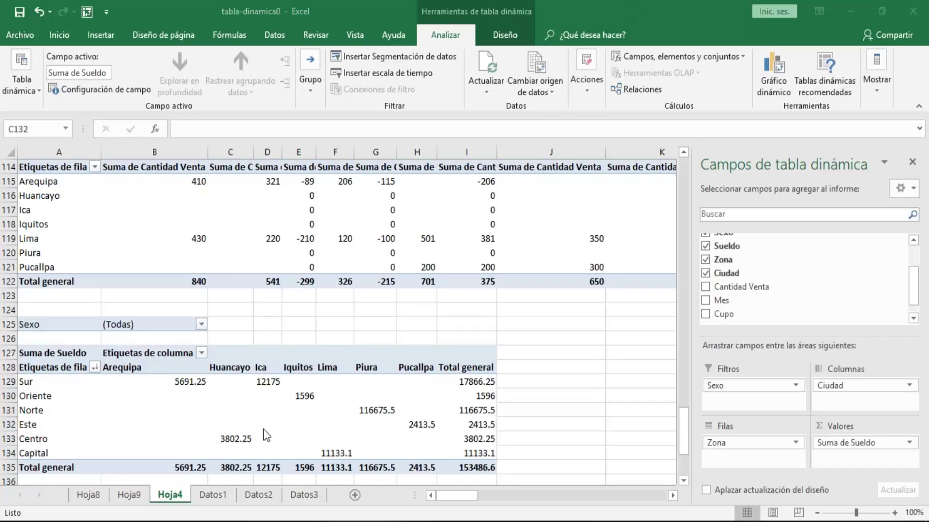
pyautogui.click(244, 406)
# Step: Drag Sexo out of the Filtros area and review the zone labels and values
pyautogui.moveTo(736, 264)
pyautogui.mouseDown()
pyautogui.moveTo(740, 244)
pyautogui.moveTo(745, 283)
pyautogui.mouseUp()
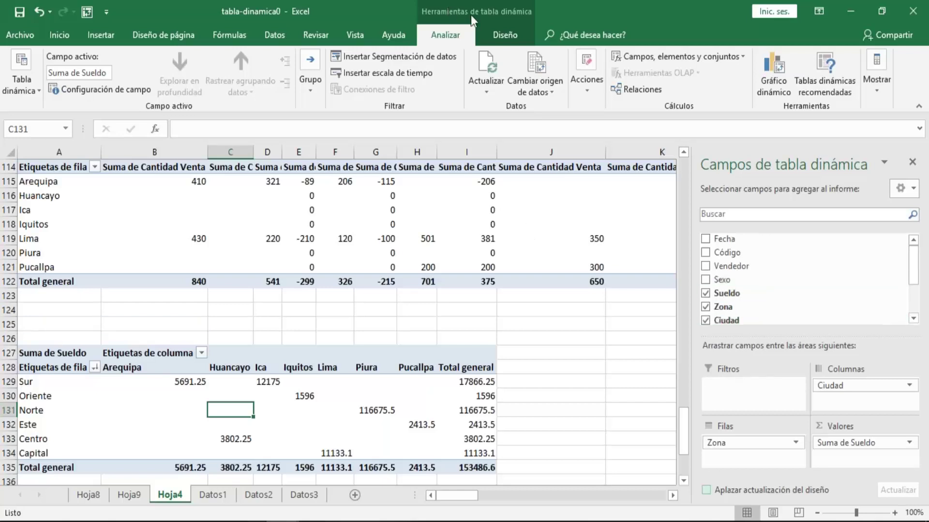
pyautogui.click(160, 309)
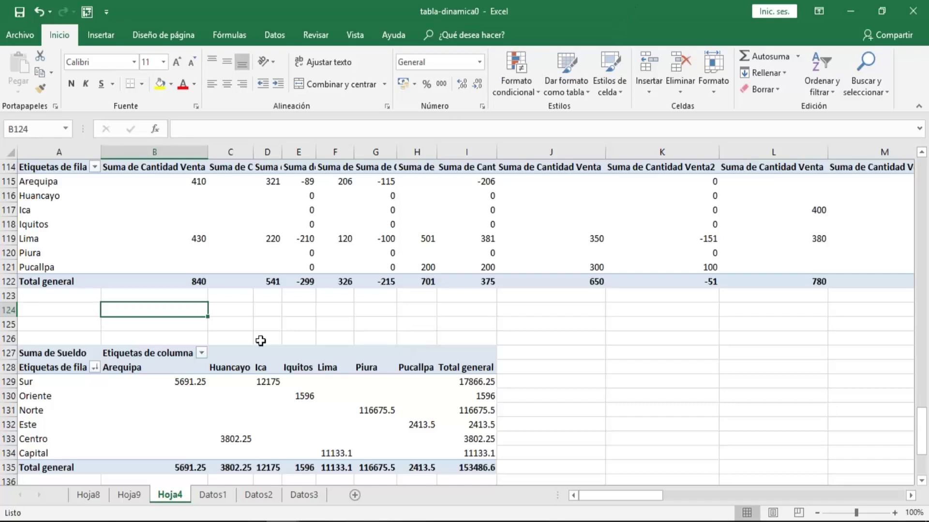
pyautogui.click(144, 426)
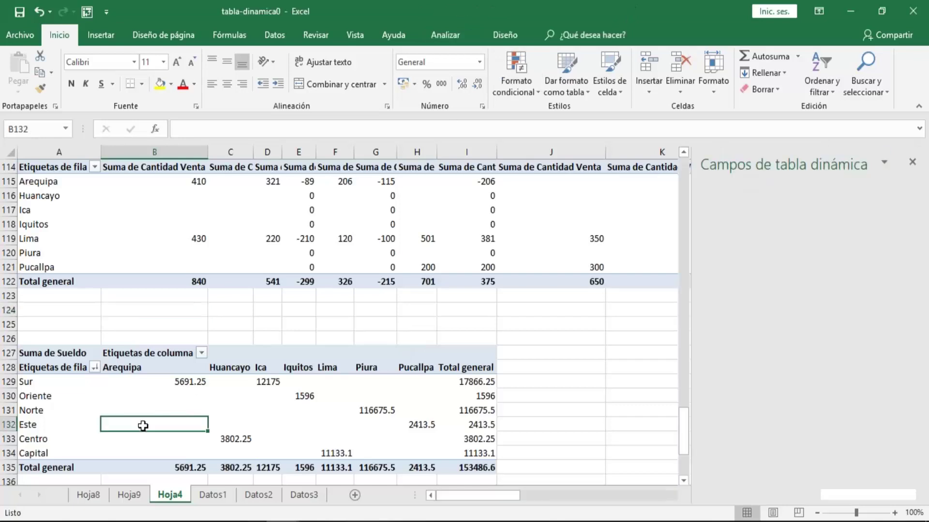
pyautogui.click(239, 396)
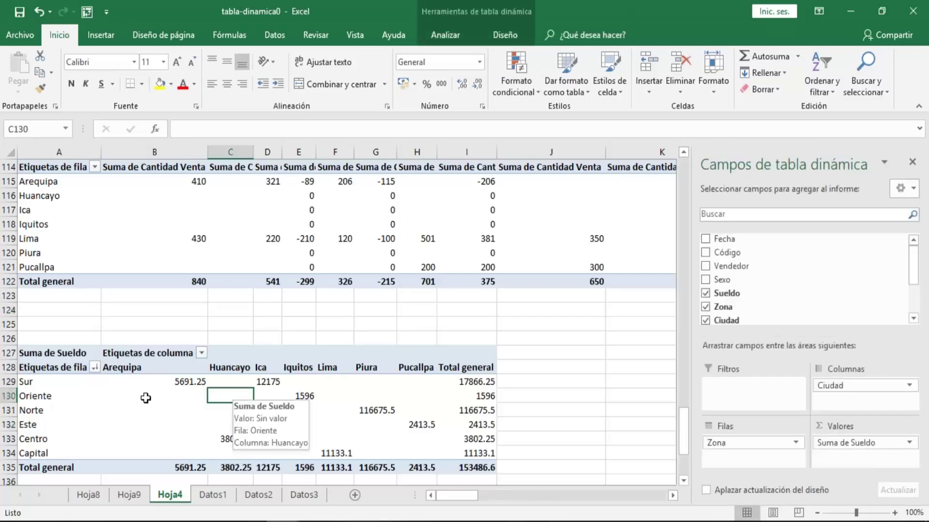
pyautogui.click(57, 400)
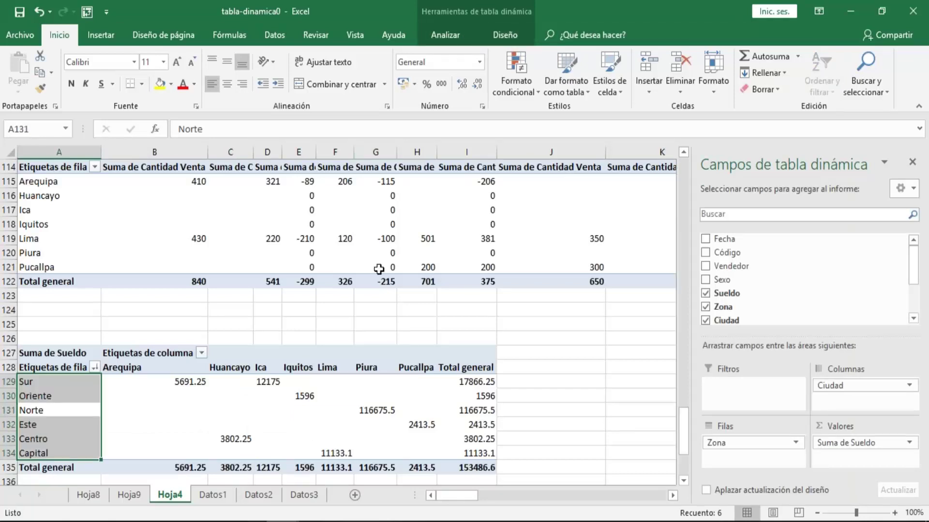
pyautogui.click(242, 411)
pyautogui.click(81, 406)
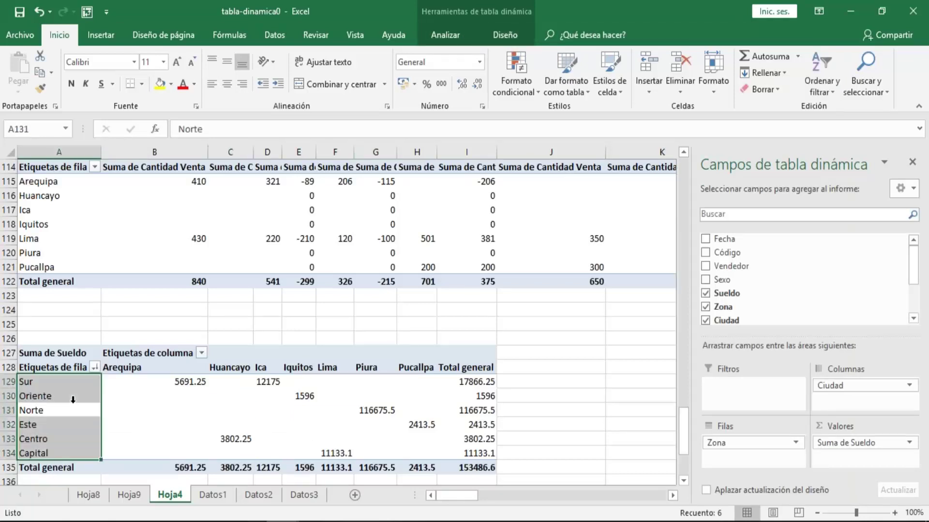
pyautogui.click(51, 395)
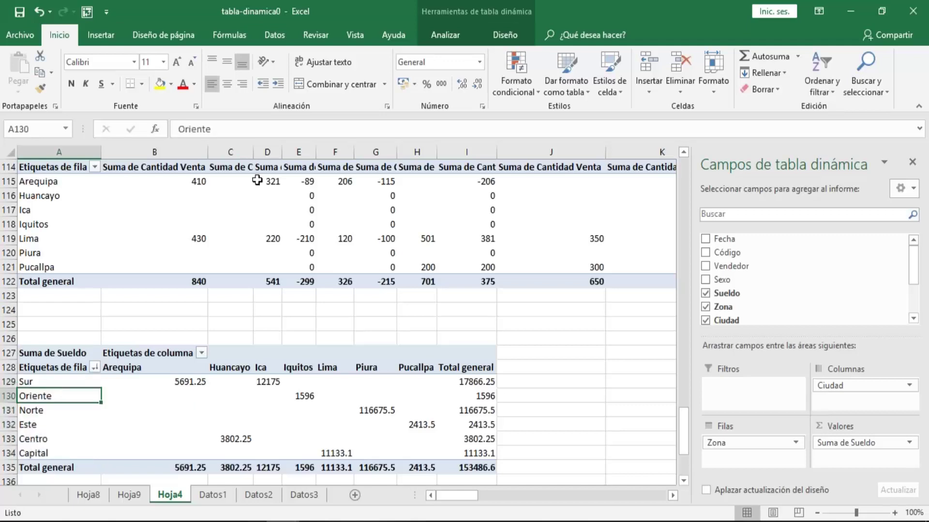
pyautogui.click(445, 35)
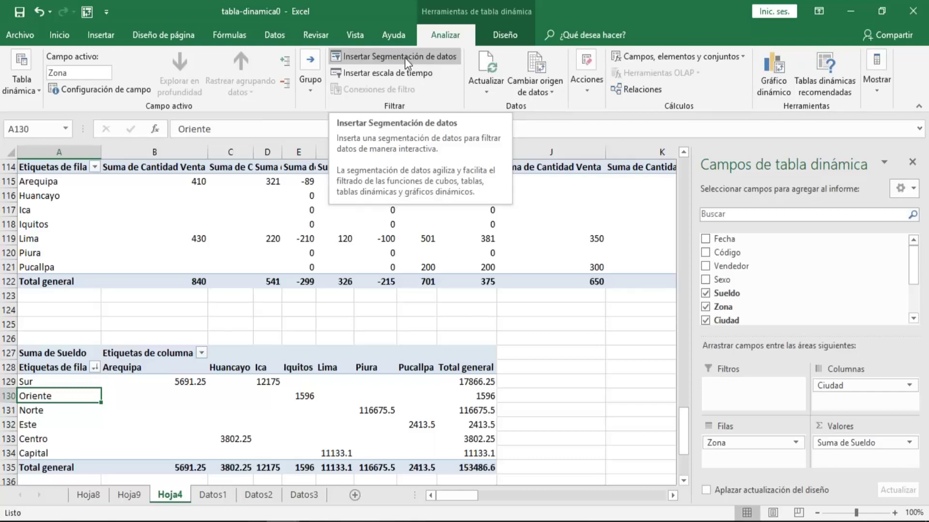
# Step: Insert slicers for the Sexo and Mes fields on the lower pivot table
pyautogui.click(405, 57)
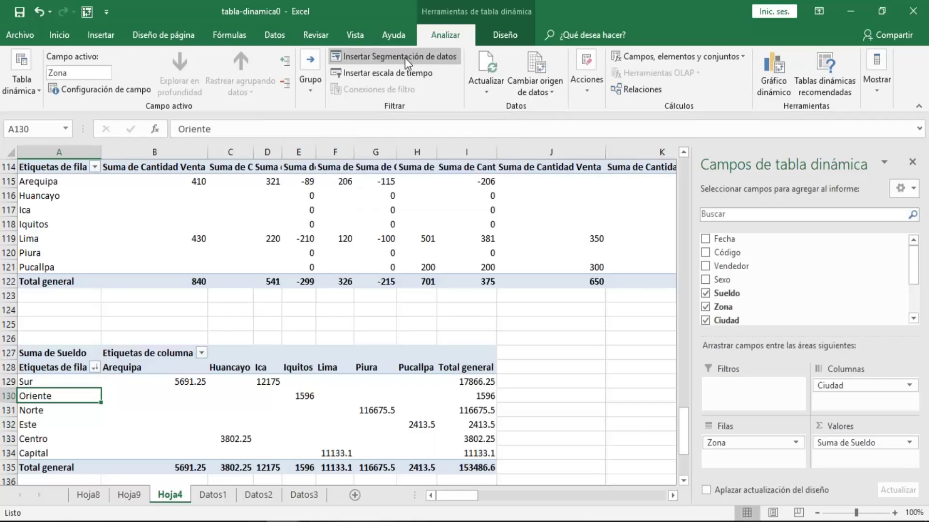
pyautogui.click(404, 57)
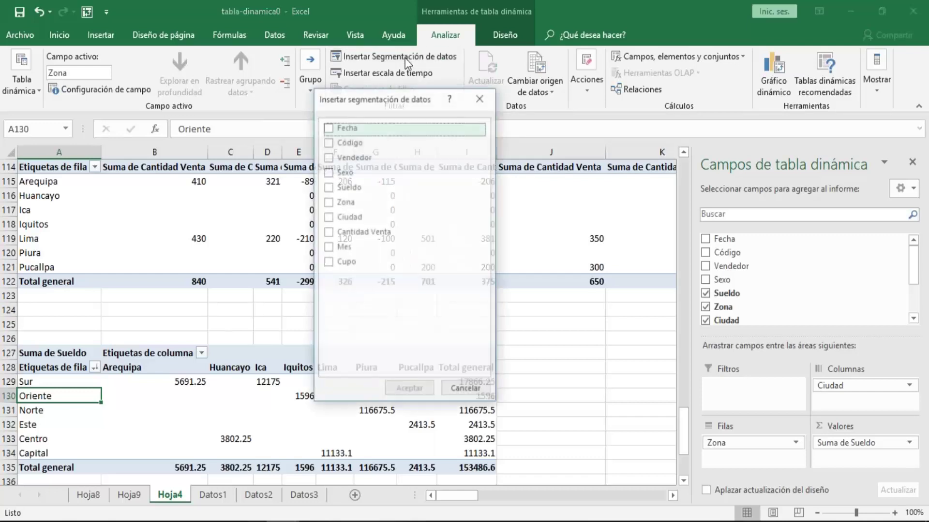
pyautogui.click(328, 173)
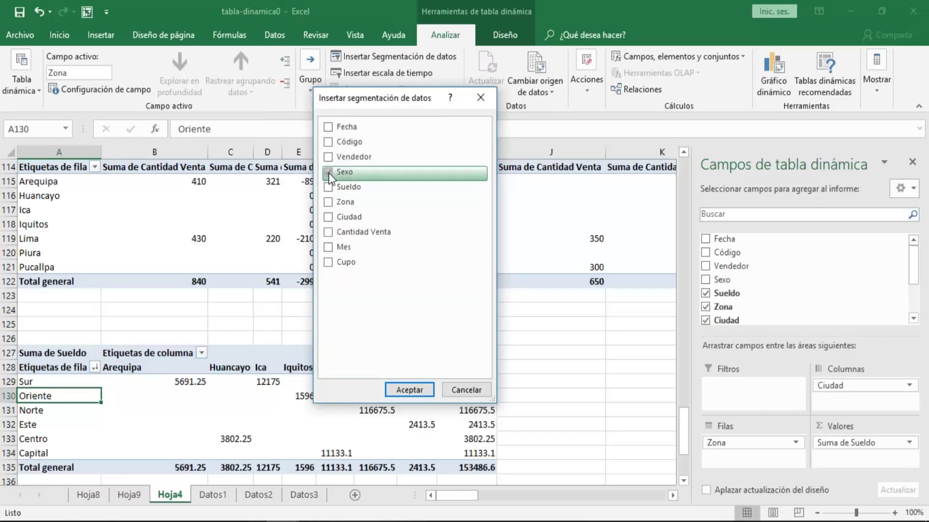
pyautogui.click(328, 249)
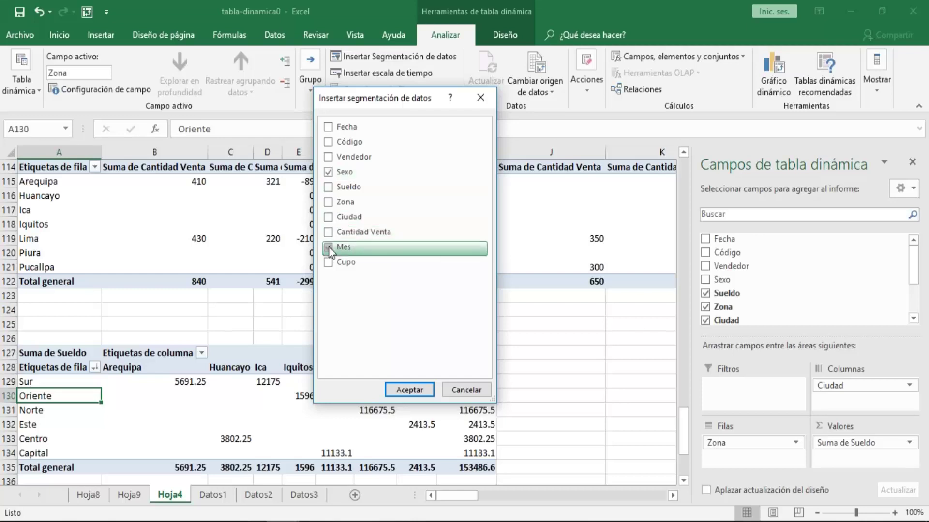
pyautogui.click(409, 391)
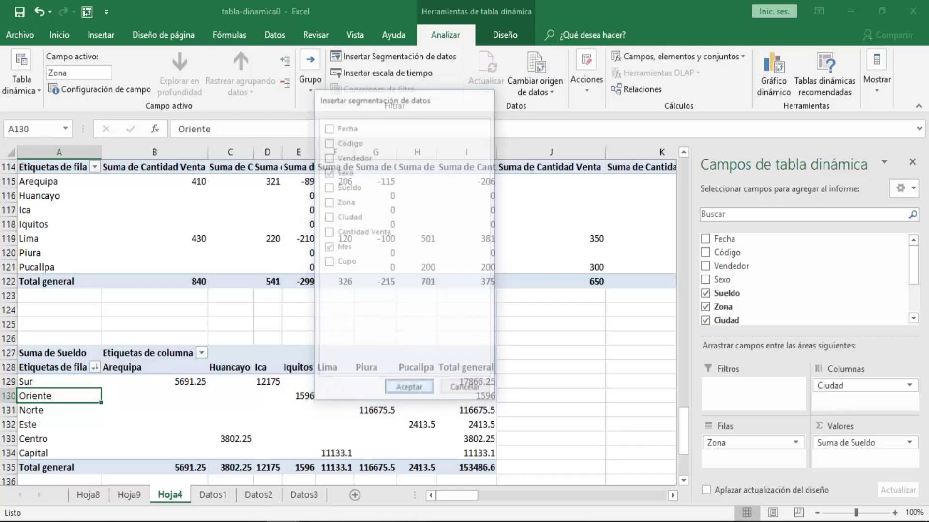
# Step: Arrange the Mes and Sexo slicers side by side next to the salary pivot
pyautogui.moveTo(376, 257); pyautogui.dragTo(658, 250)
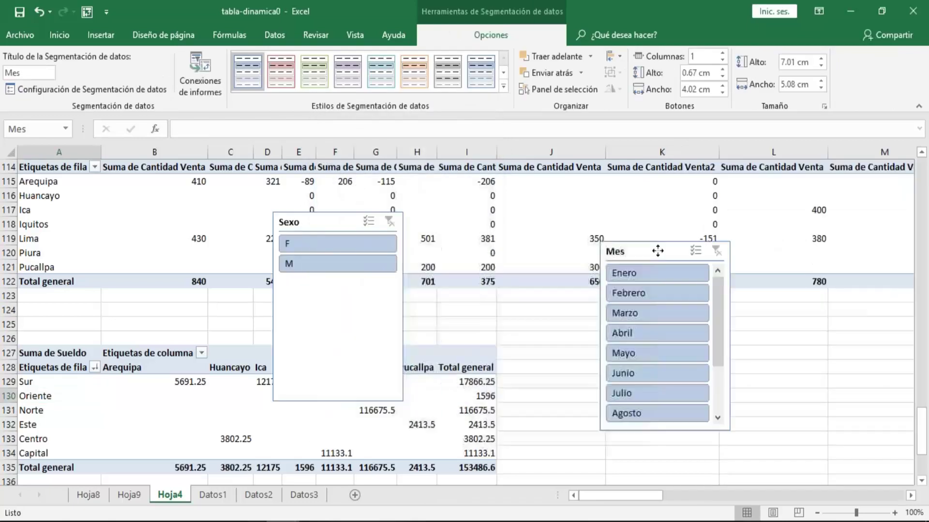
pyautogui.moveTo(382, 224); pyautogui.dragTo(595, 249)
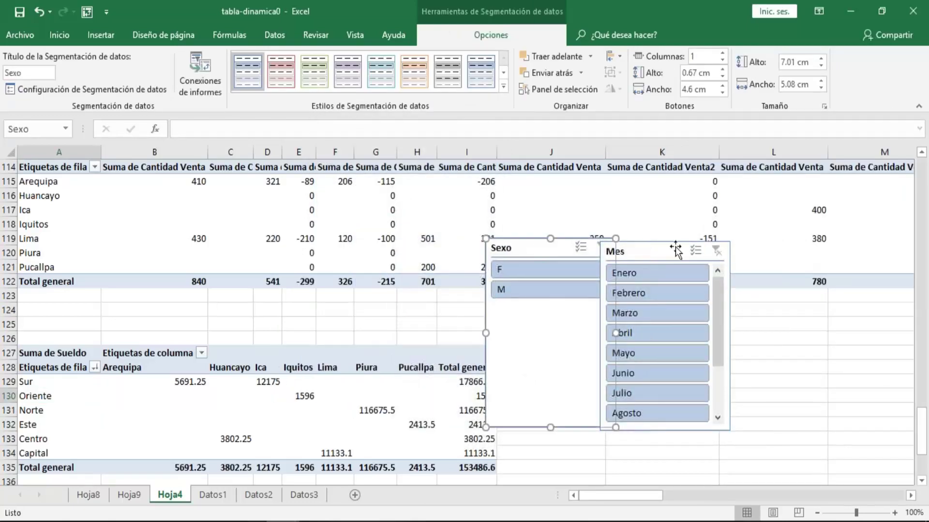
pyautogui.moveTo(675, 251); pyautogui.dragTo(753, 255)
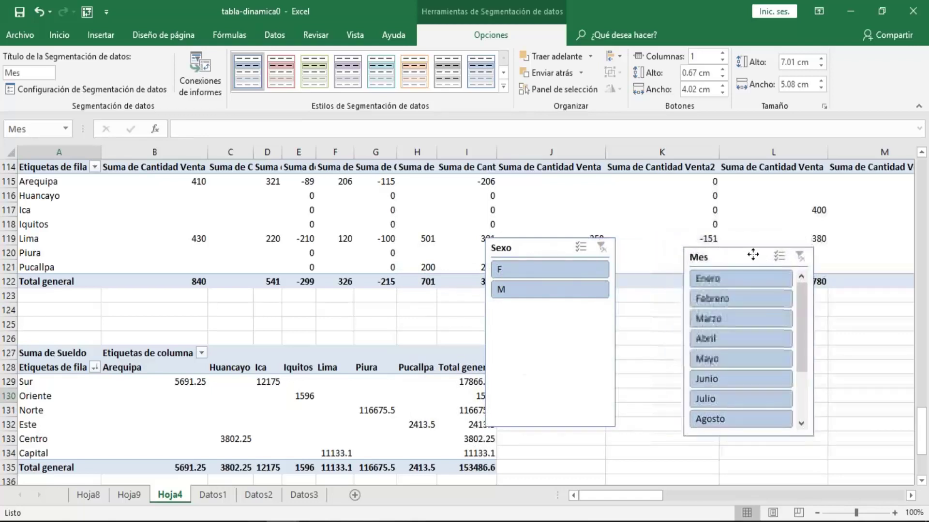
pyautogui.moveTo(753, 255); pyautogui.dragTo(724, 282)
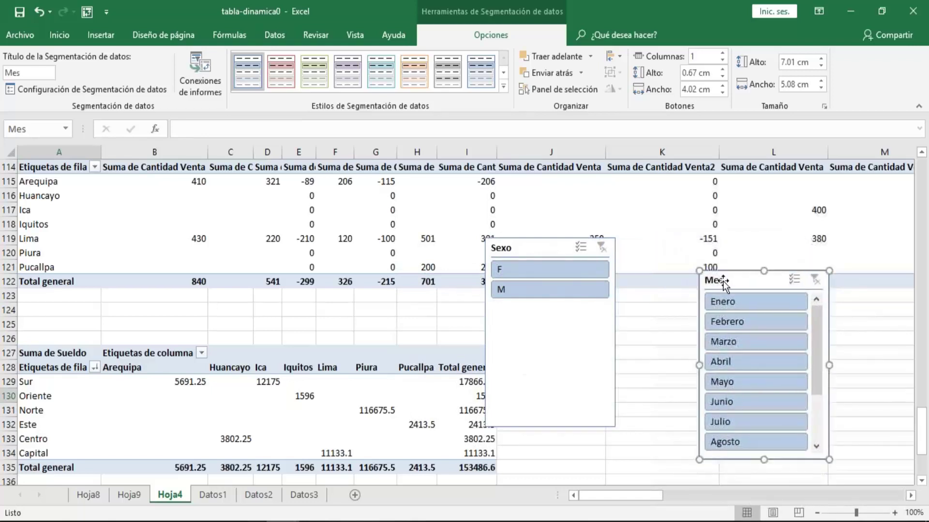
pyautogui.moveTo(598, 245); pyautogui.dragTo(642, 286)
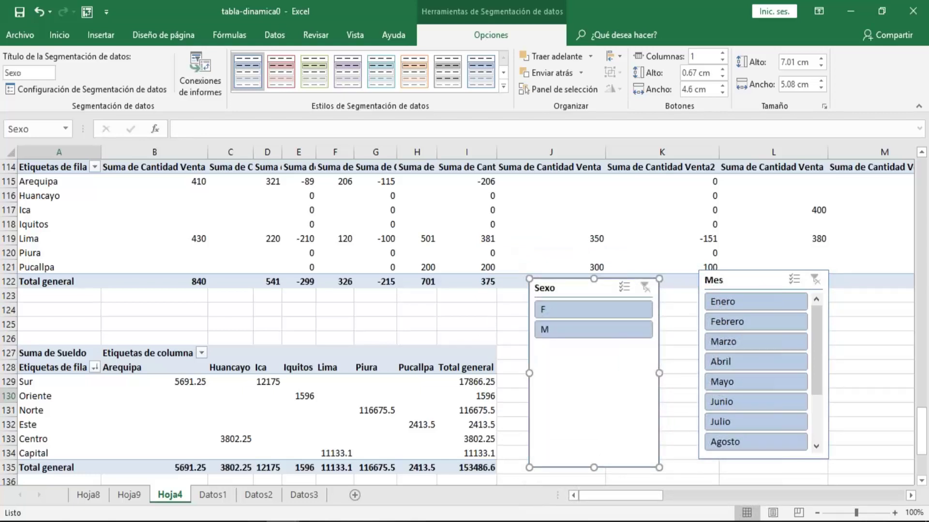
# Step: Filter the pivot to sex M with the Sexo slicer, giving a 144709.05 total
pyautogui.click(582, 330)
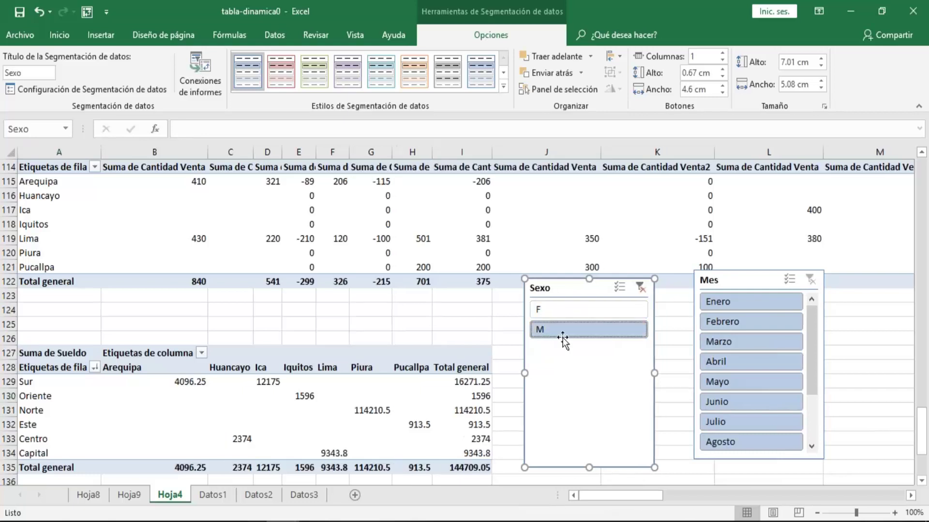
pyautogui.click(172, 391)
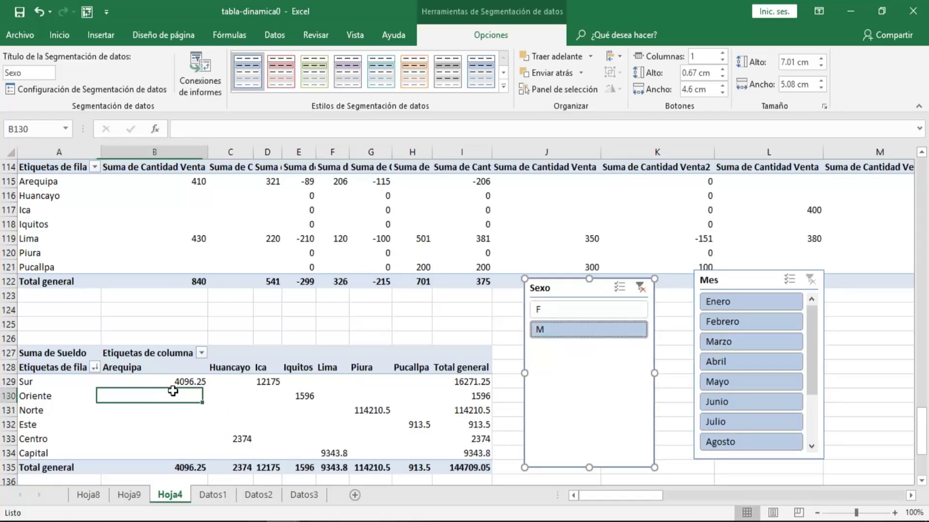
pyautogui.press('Down')
pyautogui.press('Down')
pyautogui.press('Down')
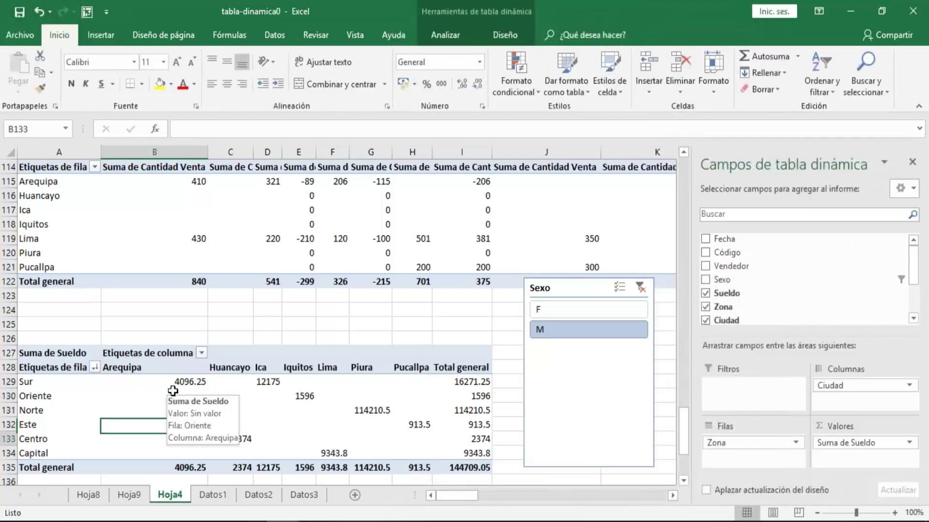
pyautogui.press('Down')
pyautogui.press('Down')
pyautogui.press('Down')
pyautogui.press('Down')
pyautogui.press('Down')
pyautogui.press('Down')
pyautogui.press('Down')
pyautogui.press('Down')
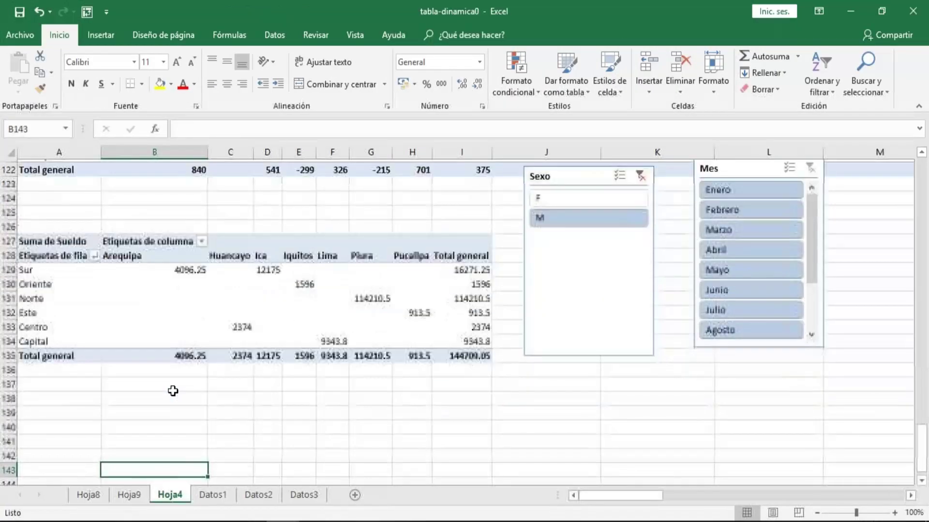
pyautogui.press('Down')
pyautogui.press('Down')
# Step: Switch the Sexo slicer to F and then back to M
pyautogui.click(376, 223)
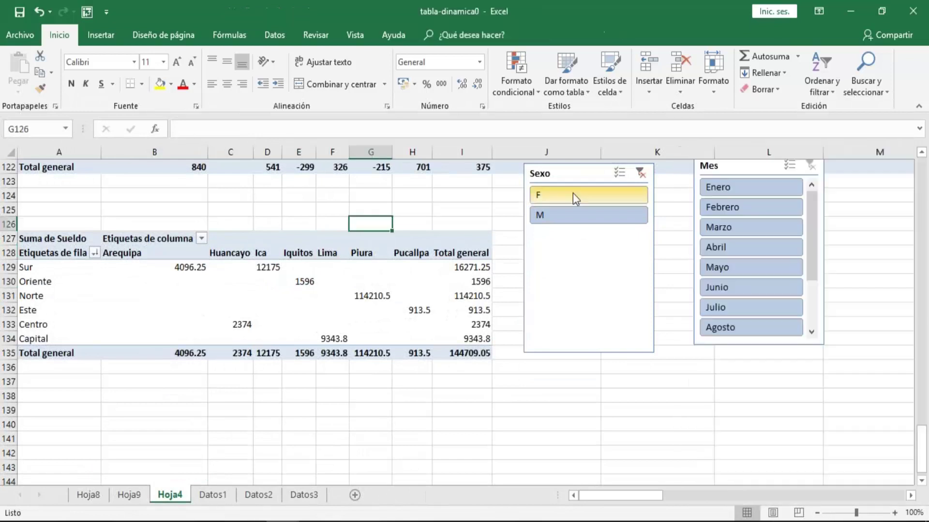
pyautogui.click(573, 193)
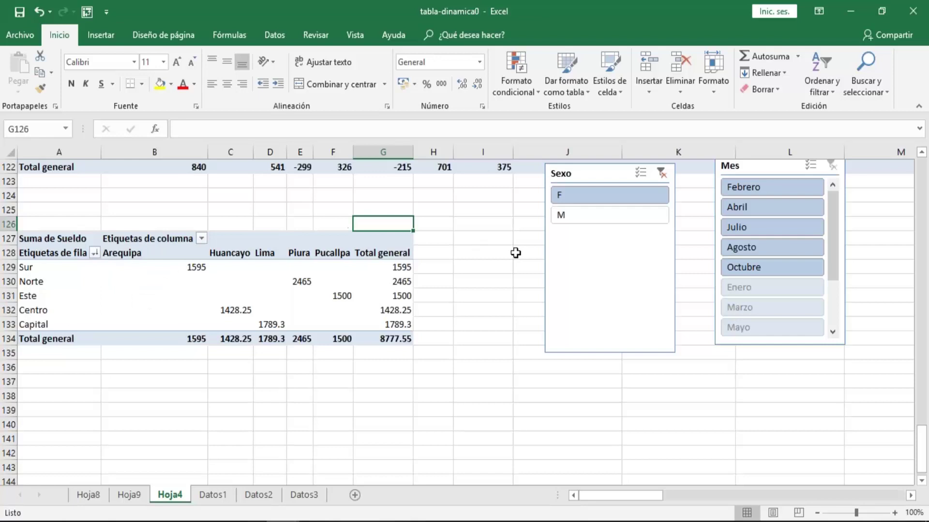
pyautogui.click(591, 215)
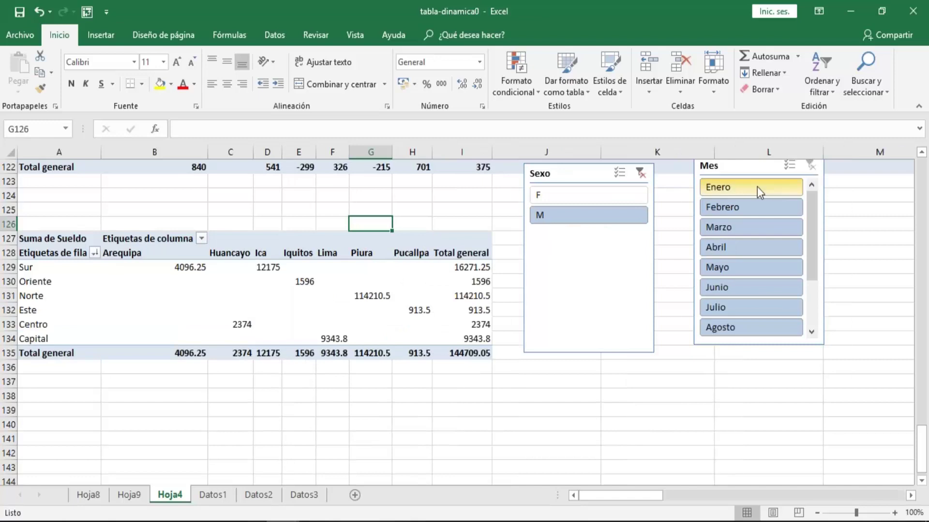
# Step: Try Mes slicer filters for Enero, Febrero, Marzo and Abril singly, then Enero through Abril
pyautogui.click(757, 187)
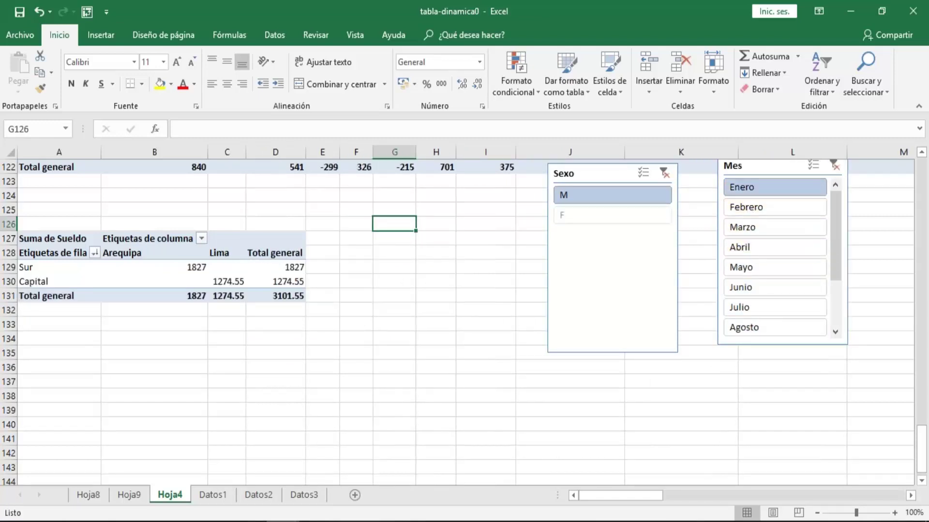
pyautogui.click(753, 206)
pyautogui.click(758, 227)
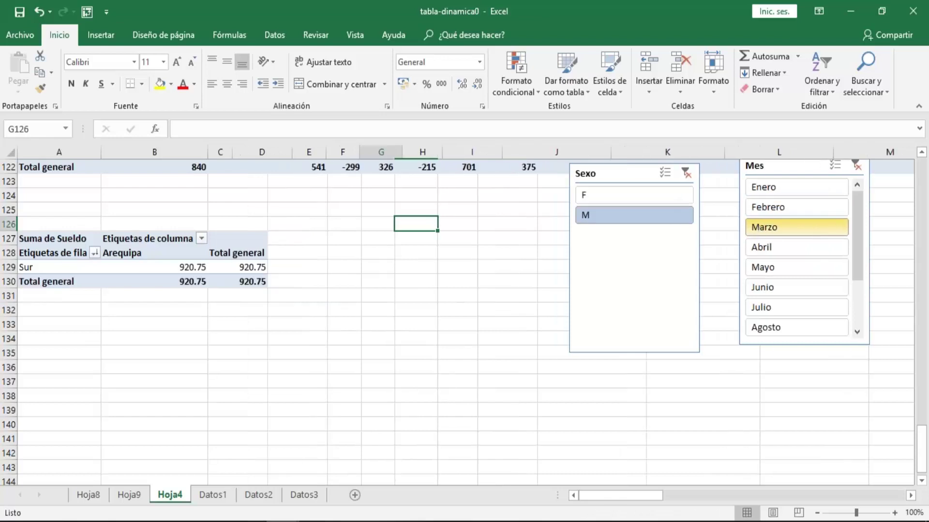
pyautogui.click(744, 247)
pyautogui.click(777, 189)
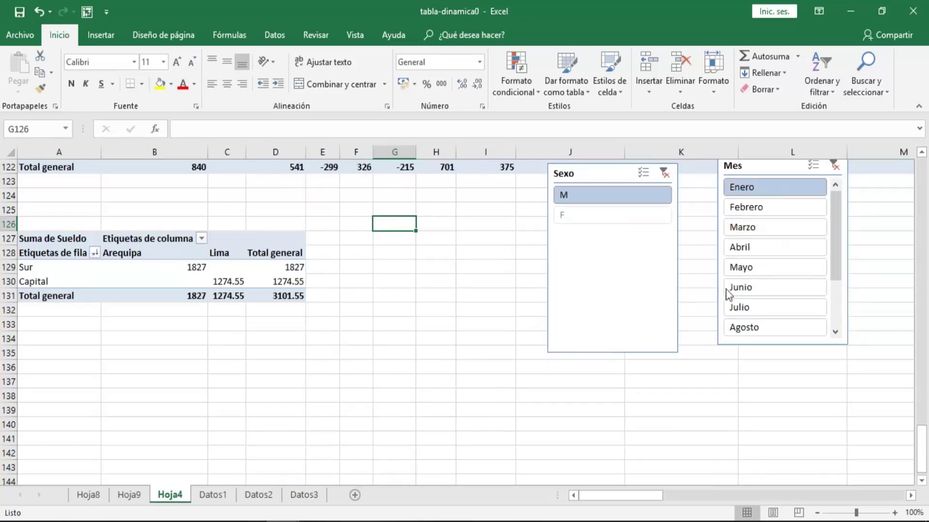
pyautogui.click(761, 204)
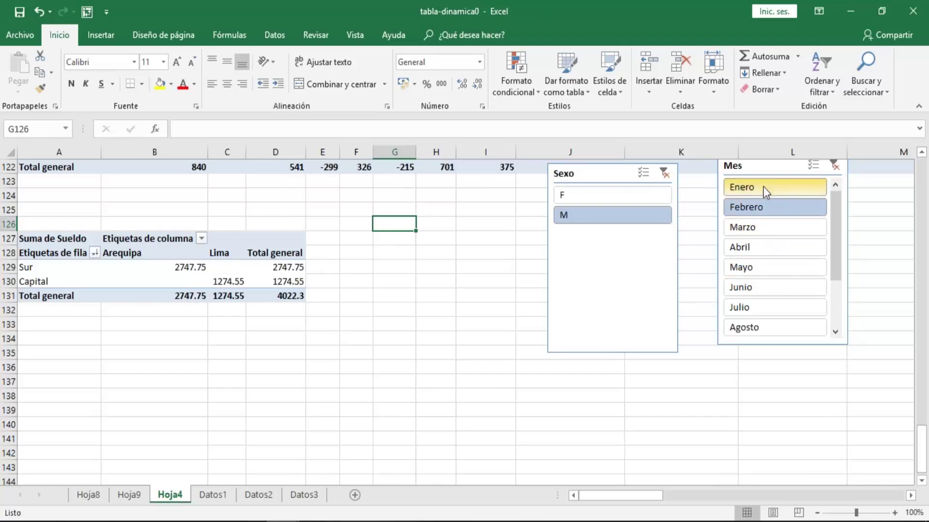
pyautogui.click(765, 187)
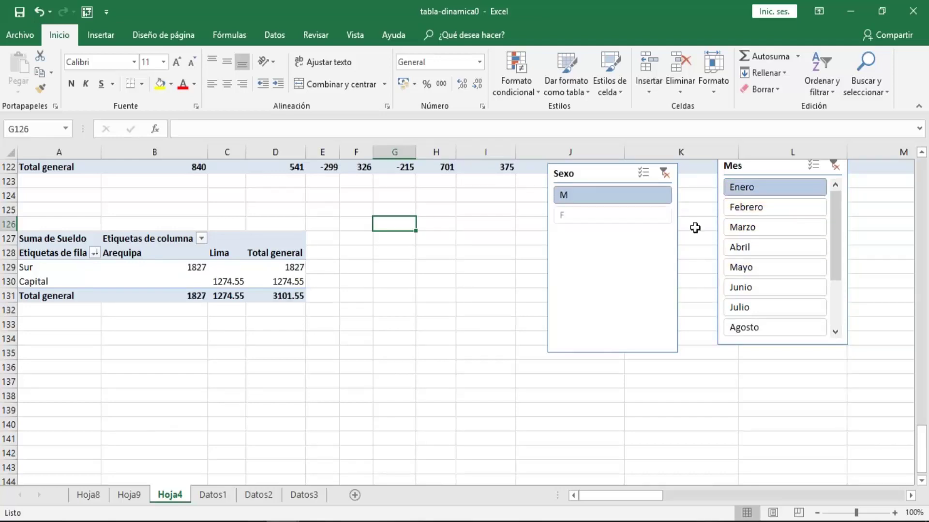
pyautogui.keyDown('ctrl'); pyautogui.click(735, 205); pyautogui.keyUp('ctrl')
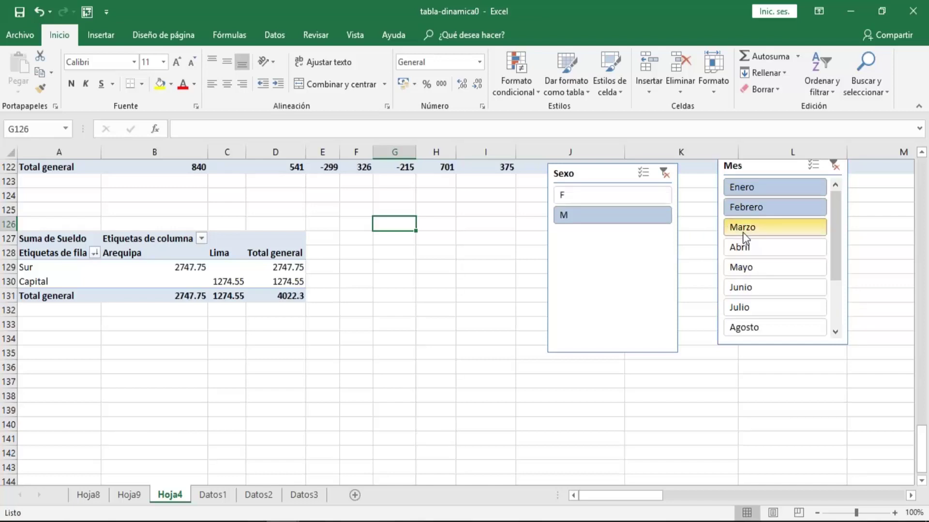
pyautogui.keyDown('ctrl'); pyautogui.click(742, 232); pyautogui.keyUp('ctrl')
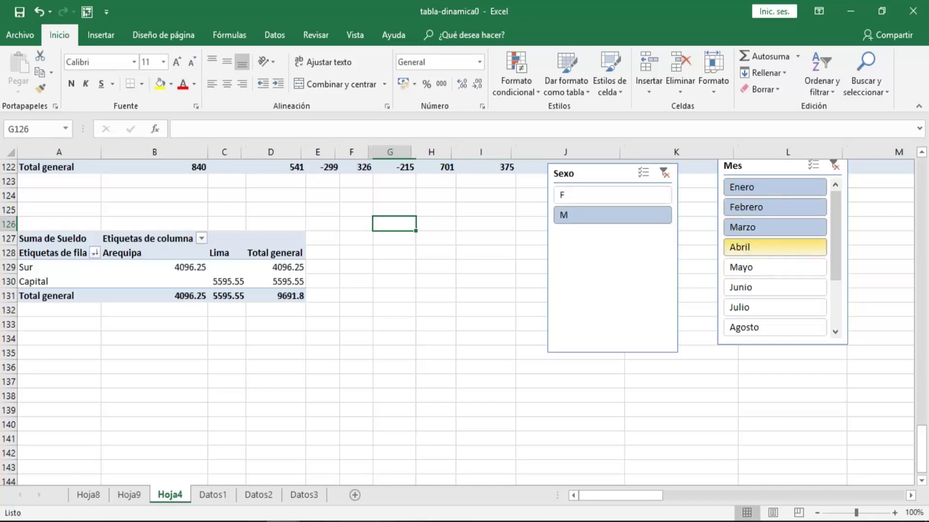
pyautogui.keyDown('ctrl'); pyautogui.click(742, 253); pyautogui.keyUp('ctrl')
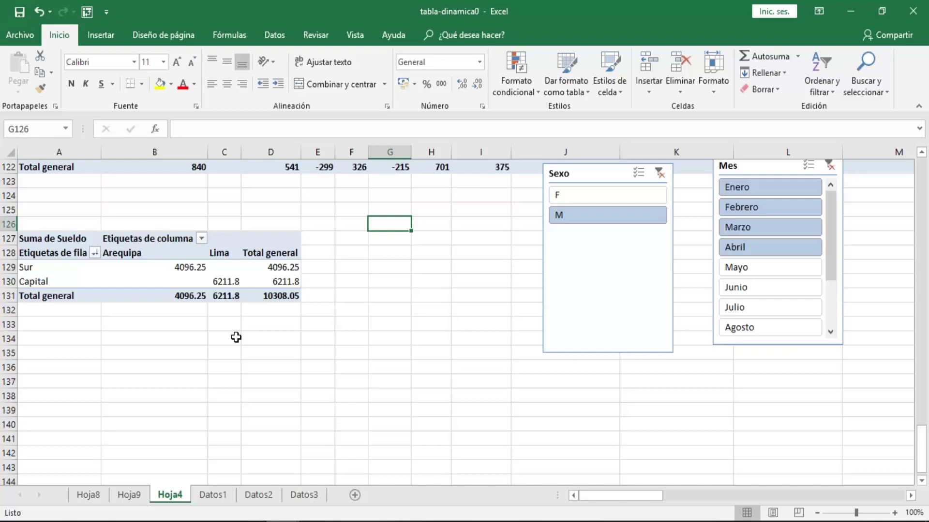
# Step: Move both slicers left beside the pivot and filter Mes to Abril through Junio
pyautogui.click(271, 272)
pyautogui.click(166, 272)
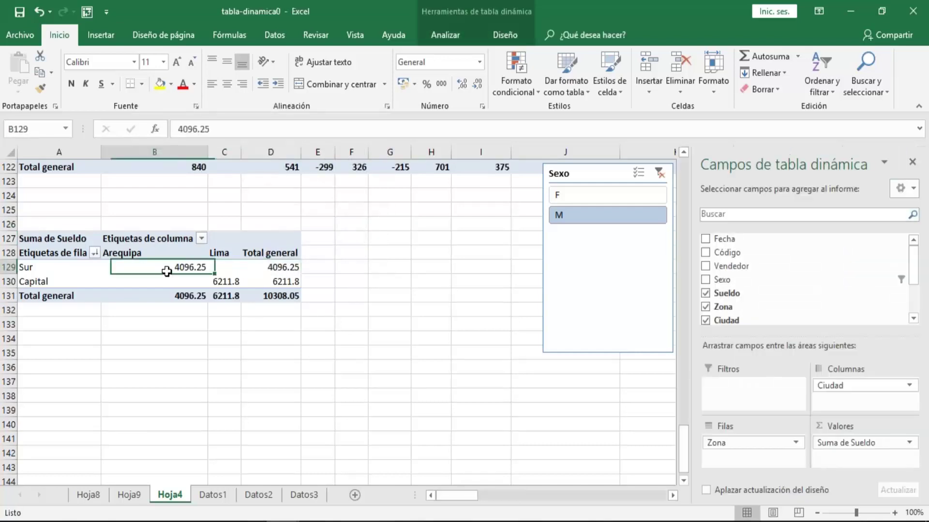
pyautogui.click(622, 270)
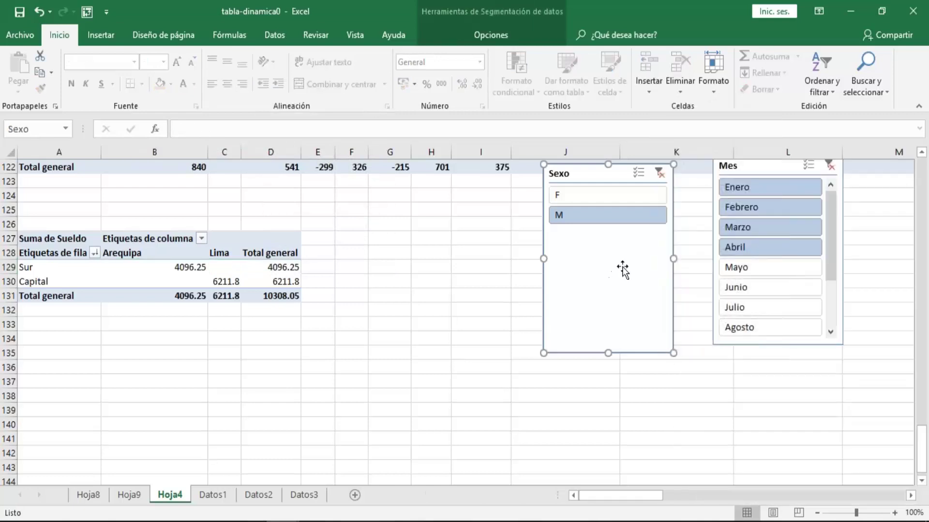
pyautogui.moveTo(622, 269); pyautogui.dragTo(446, 288)
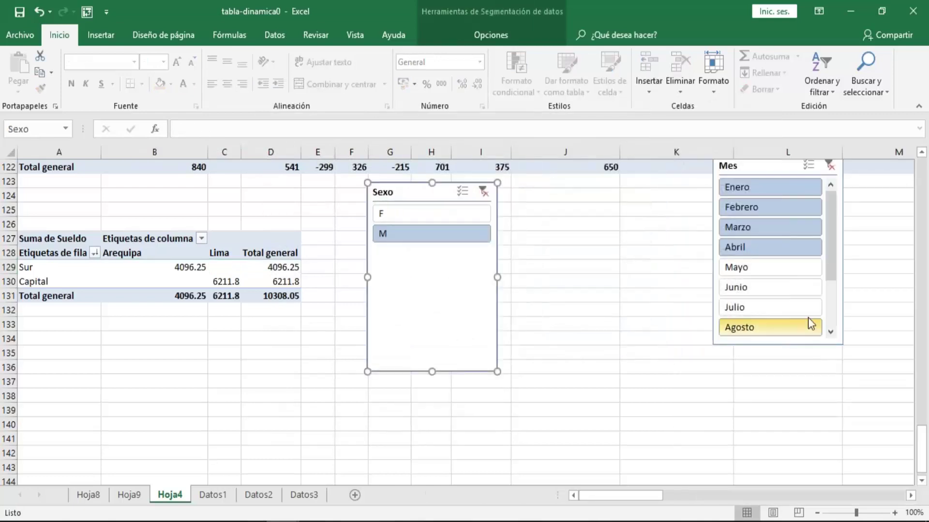
pyautogui.moveTo(796, 287); pyautogui.dragTo(797, 267)
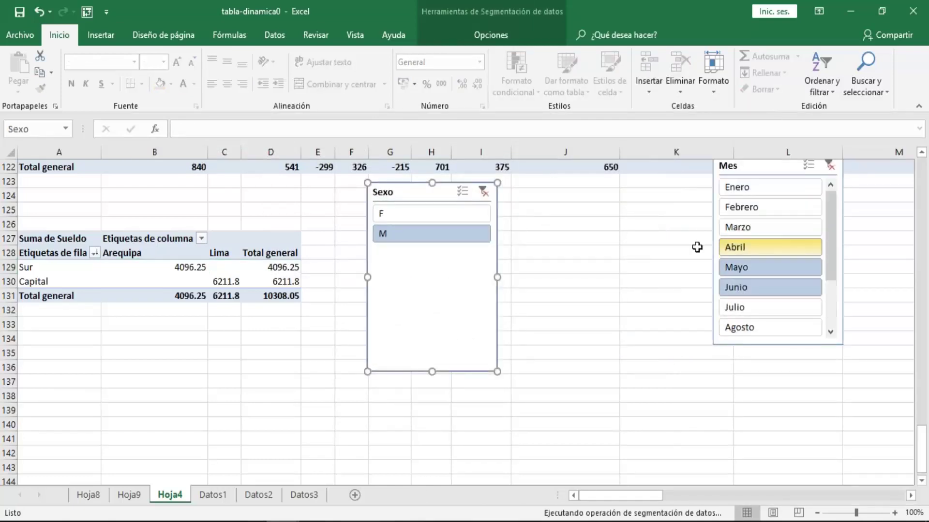
pyautogui.moveTo(763, 171)
pyautogui.mouseDown()
pyautogui.moveTo(607, 199)
pyautogui.moveTo(549, 184)
pyautogui.mouseUp()
pyautogui.click(266, 167)
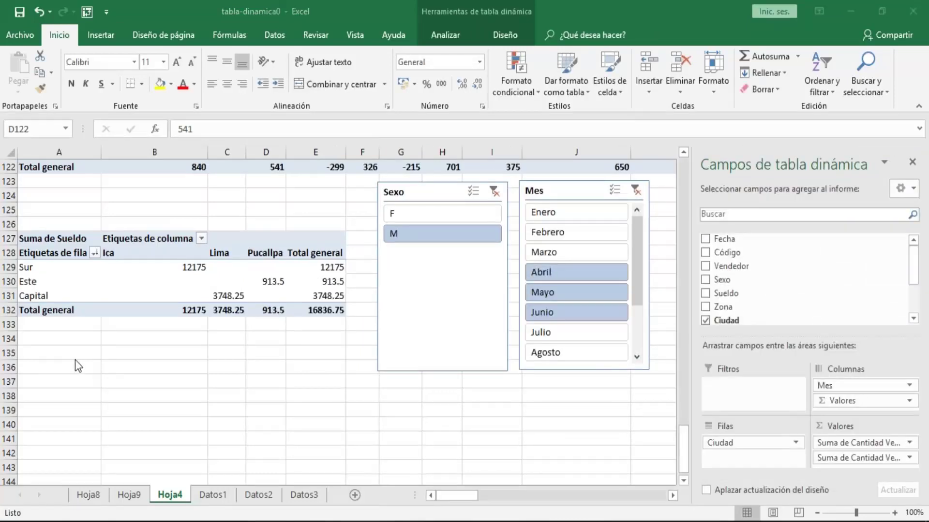
pyautogui.click(41, 414)
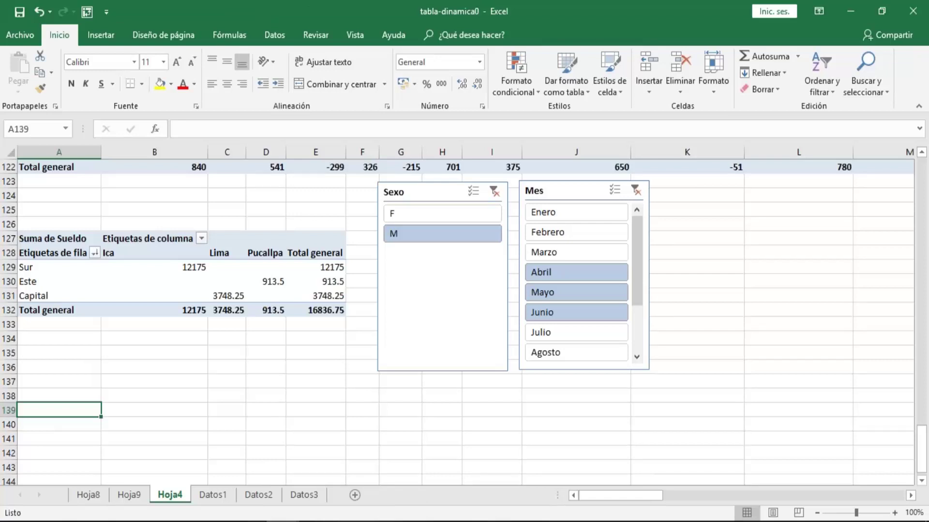
# Step: Inspect the Sur values and open and close the Zona filter list unchanged
pyautogui.click(102, 283)
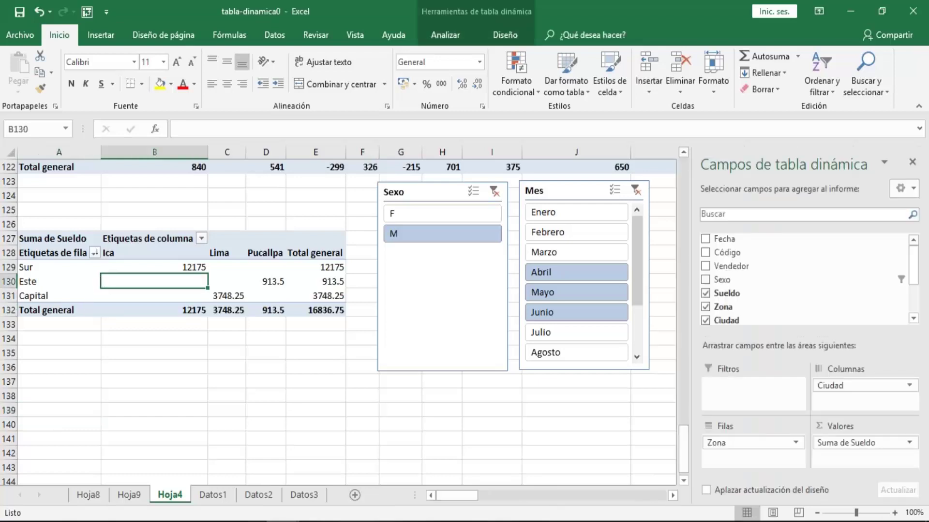
pyautogui.click(176, 266)
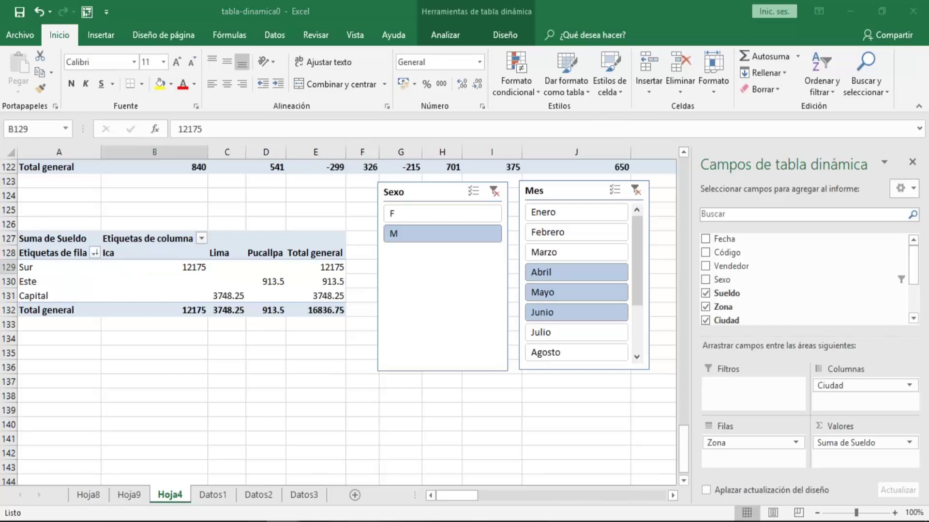
pyautogui.click(66, 266)
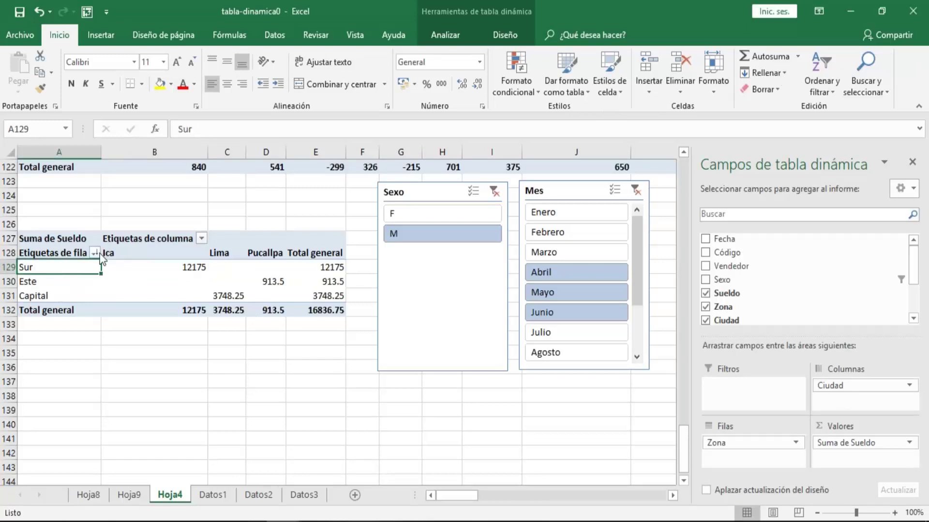
pyautogui.click(96, 253)
pyautogui.click(51, 280)
pyautogui.click(52, 283)
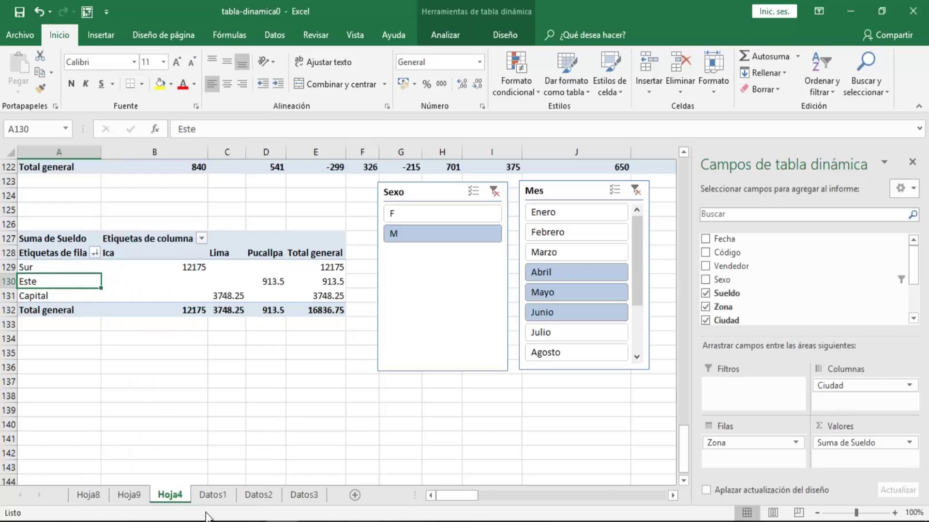
pyautogui.click(181, 385)
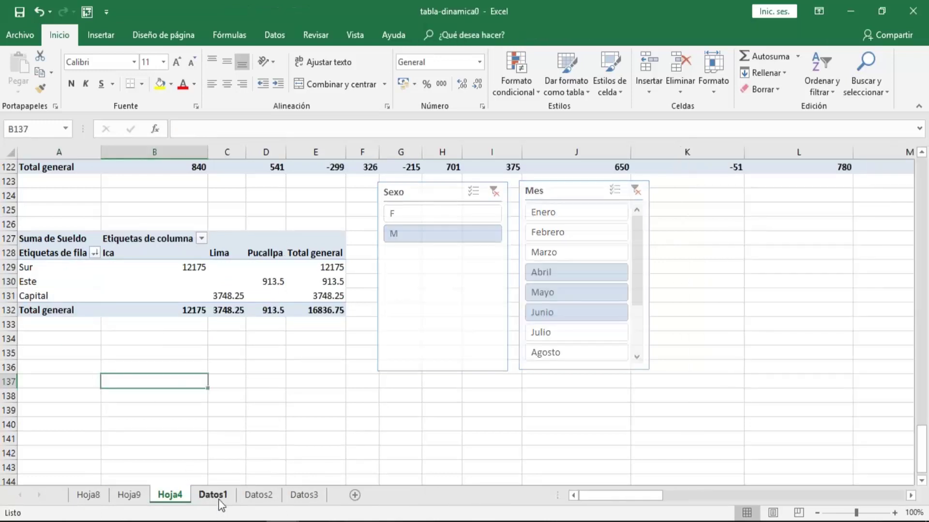
# Step: Flip to Datos1 and back, then select the Sur through Capital zone labels
pyautogui.click(213, 494)
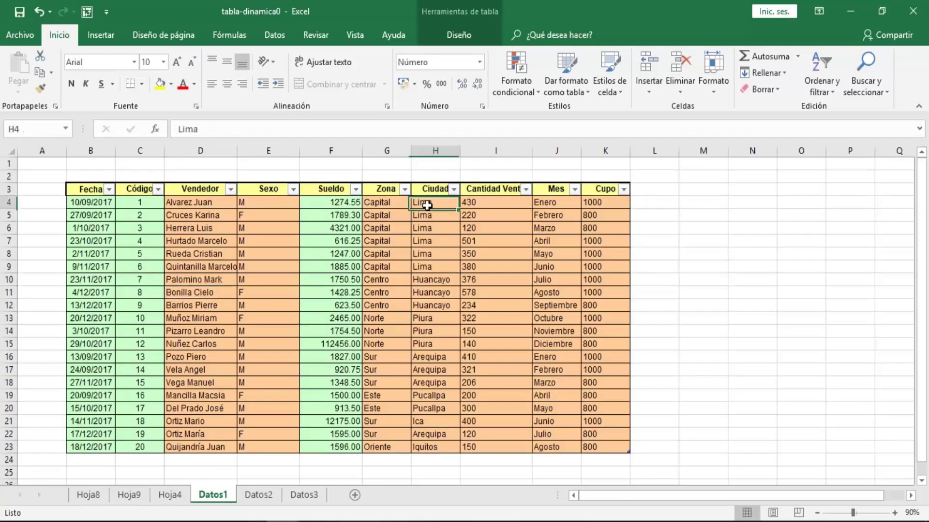
pyautogui.click(169, 495)
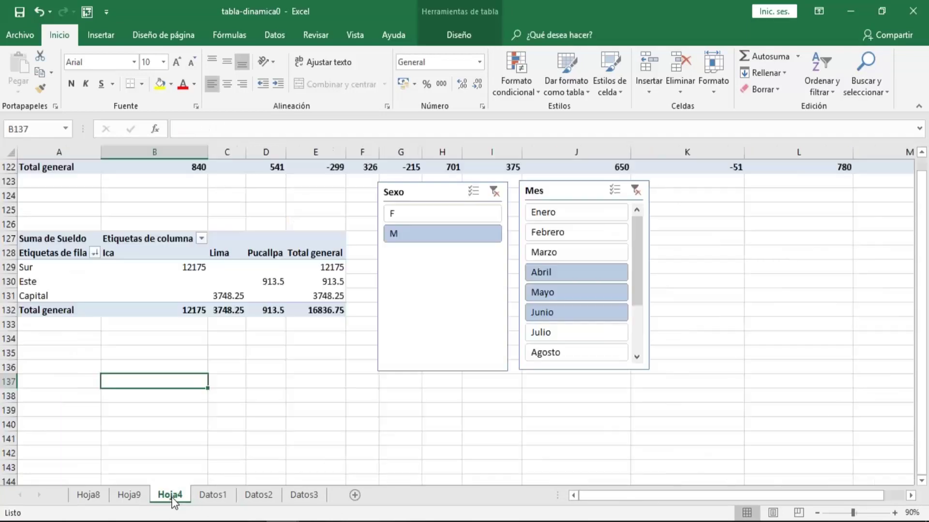
pyautogui.click(54, 268)
pyautogui.click(54, 281)
pyautogui.click(56, 296)
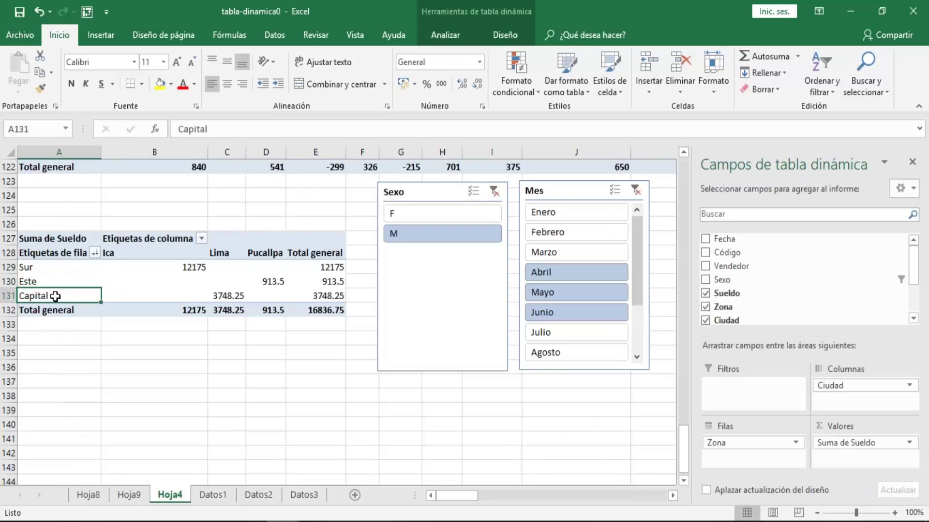
pyautogui.moveTo(55, 296); pyautogui.dragTo(58, 268)
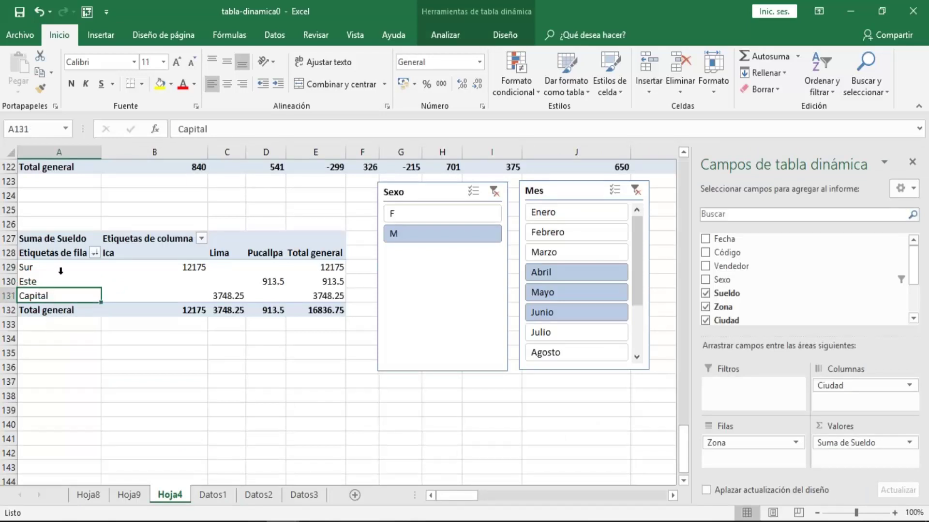
# Step: Click through the Ica values and the Sur and Este zone labels
pyautogui.click(180, 268)
pyautogui.click(54, 267)
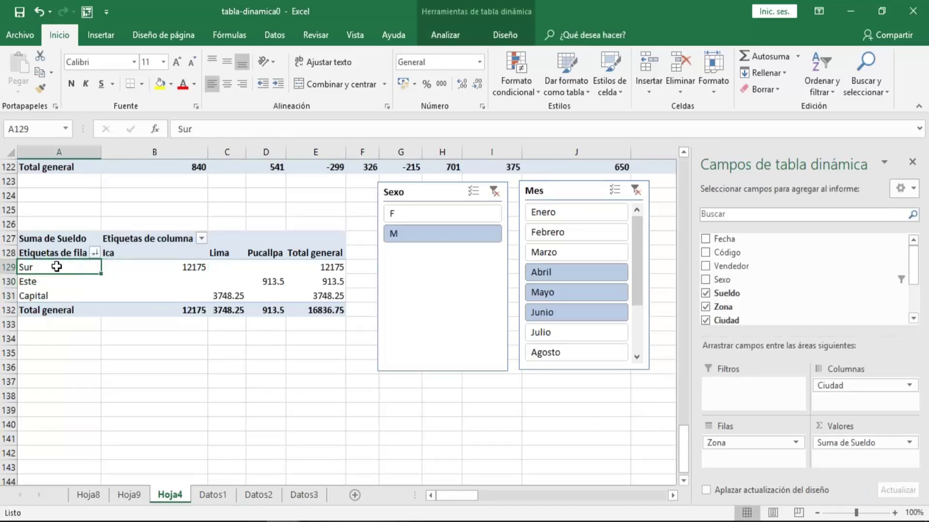
pyautogui.click(82, 216)
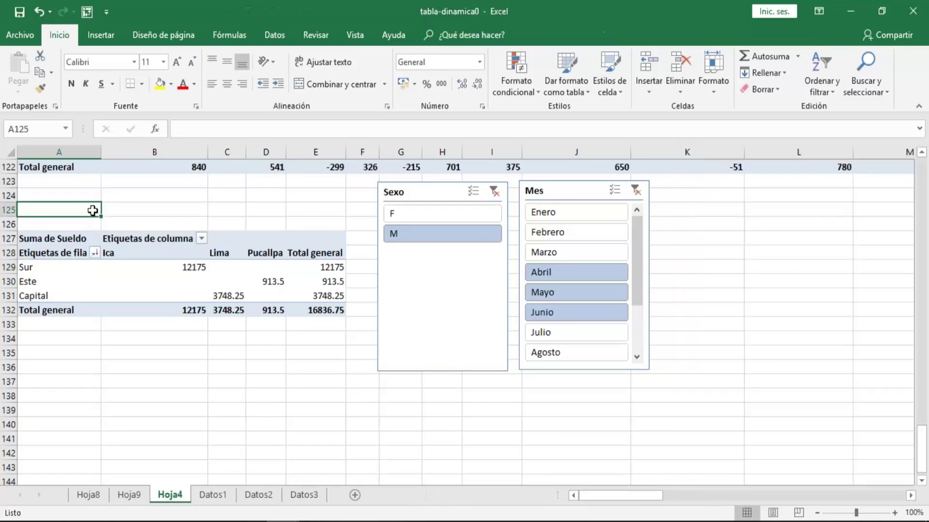
pyautogui.click(166, 277)
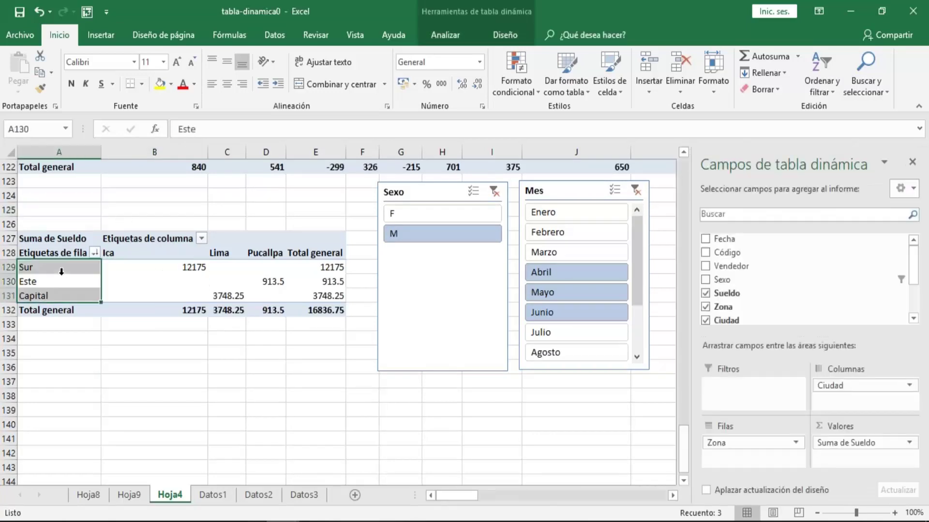
pyautogui.moveTo(60, 271); pyautogui.dragTo(58, 296)
pyautogui.click(154, 269)
pyautogui.click(73, 268)
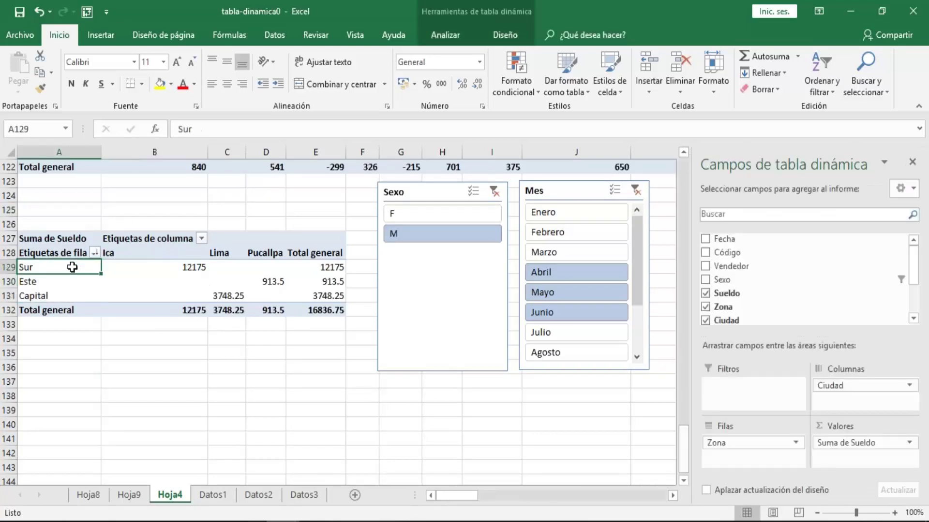
pyautogui.click(164, 269)
pyautogui.click(84, 281)
pyautogui.click(123, 284)
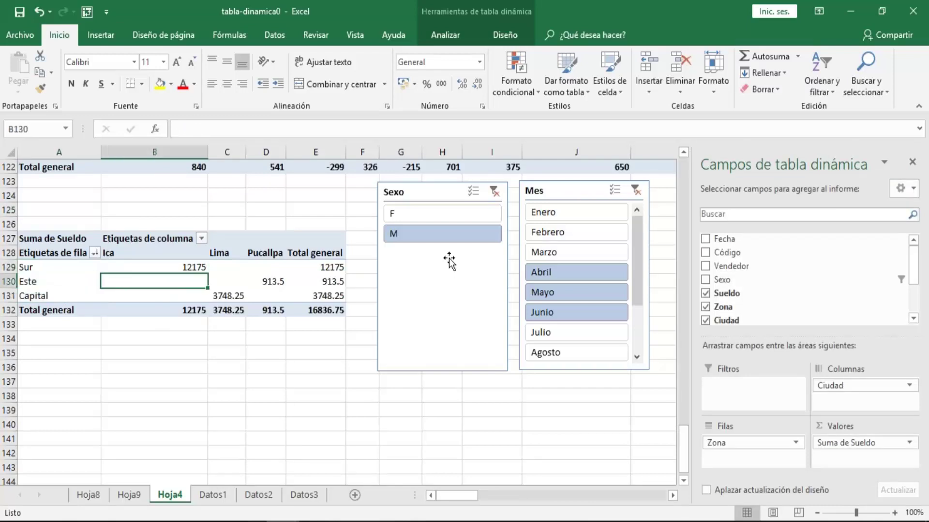
# Step: Filter the Mes slicer to Marzo only and nudge the Sexo slicer down-left
pyautogui.click(585, 255)
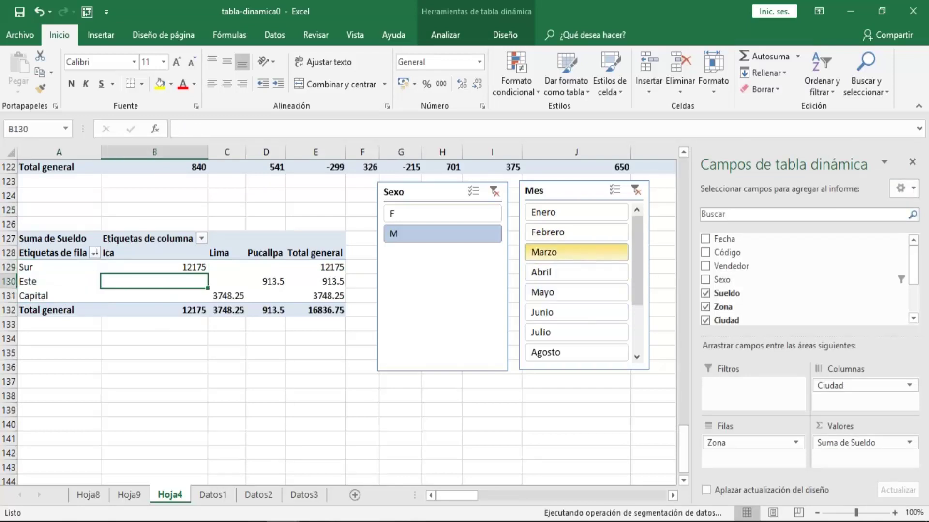
pyautogui.click(175, 266)
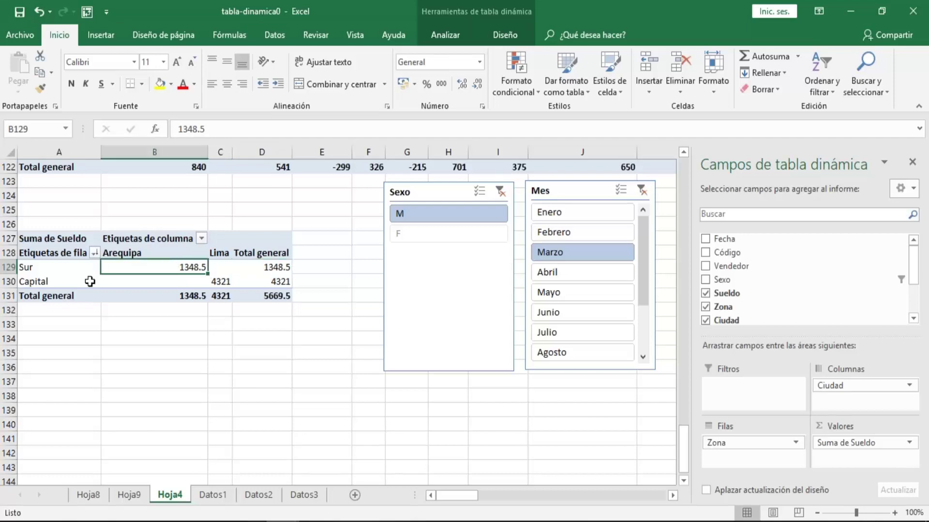
pyautogui.click(67, 266)
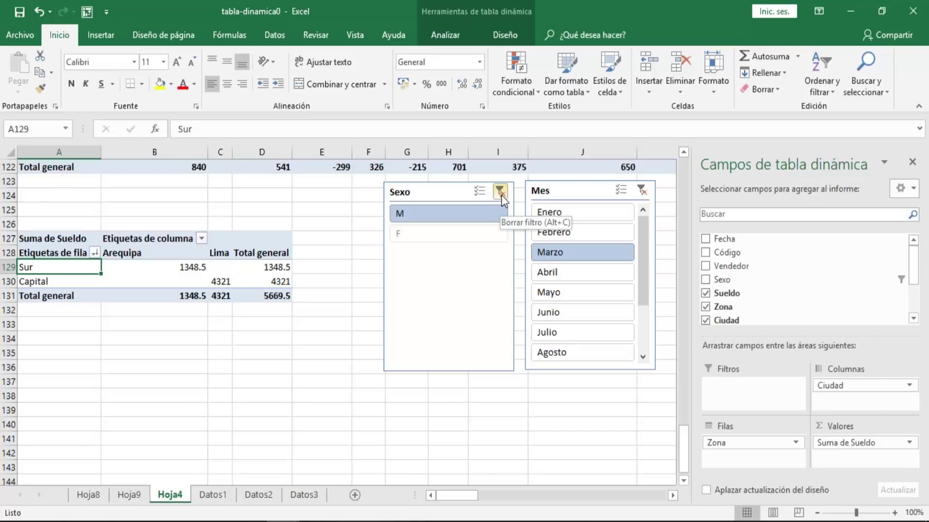
pyautogui.moveTo(440, 193); pyautogui.dragTo(416, 209)
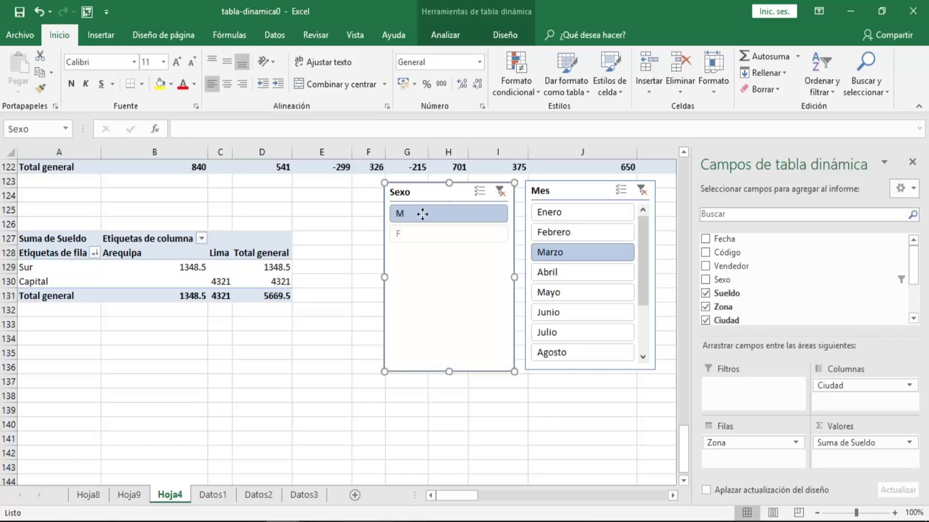
# Step: Nudge the Sexo slicer slightly higher on the sheet
pyautogui.click(475, 207)
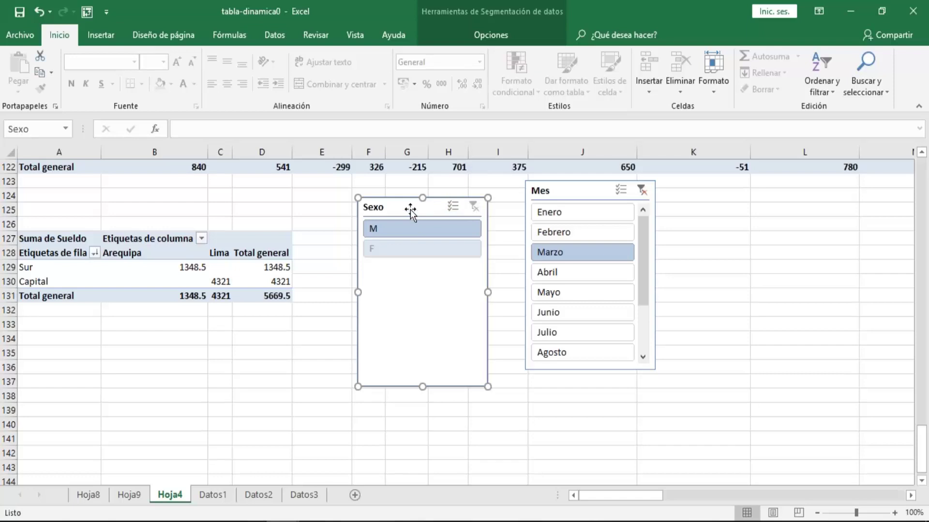
pyautogui.moveTo(410, 210); pyautogui.dragTo(408, 199)
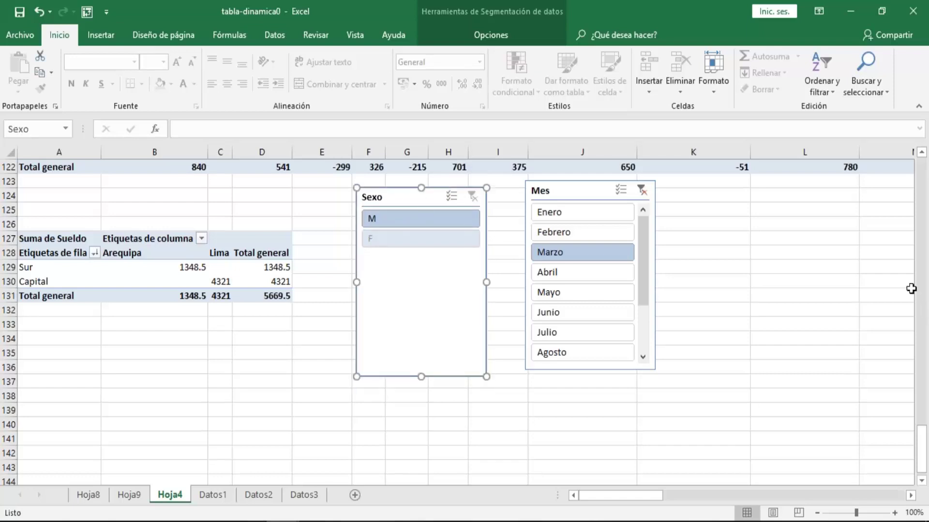
pyautogui.moveTo(923, 449)
pyautogui.mouseDown()
pyautogui.moveTo(923, 467)
pyautogui.moveTo(917, 345)
pyautogui.mouseUp()
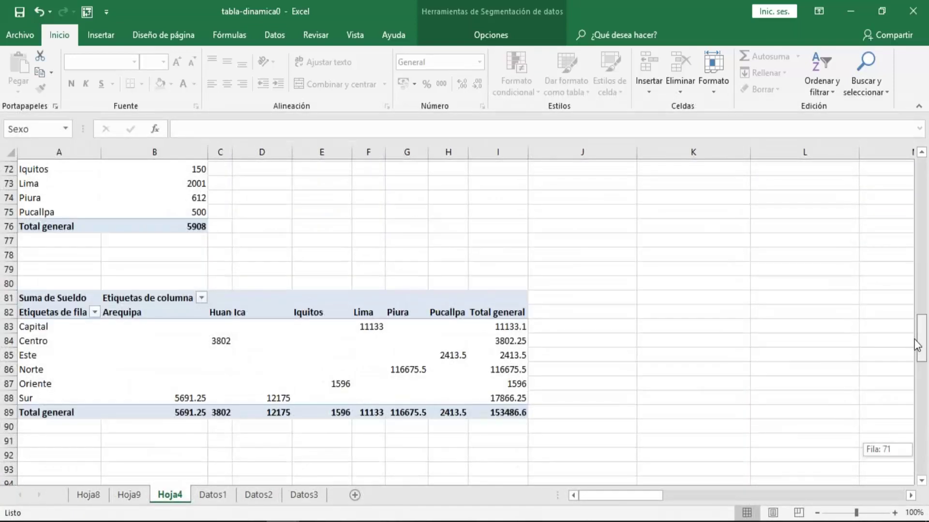
pyautogui.moveTo(917, 346)
pyautogui.mouseDown()
pyautogui.moveTo(918, 331)
pyautogui.moveTo(919, 341)
pyautogui.mouseUp()
# Step: Delete the empty rows 78–124 and filter to Enero for a 3101.55 total
pyautogui.moveTo(9, 282)
pyautogui.mouseDown()
pyautogui.moveTo(5, 405)
pyautogui.moveTo(19, 417)
pyautogui.moveTo(19, 324)
pyautogui.mouseUp()
pyautogui.rightClick(75, 273)
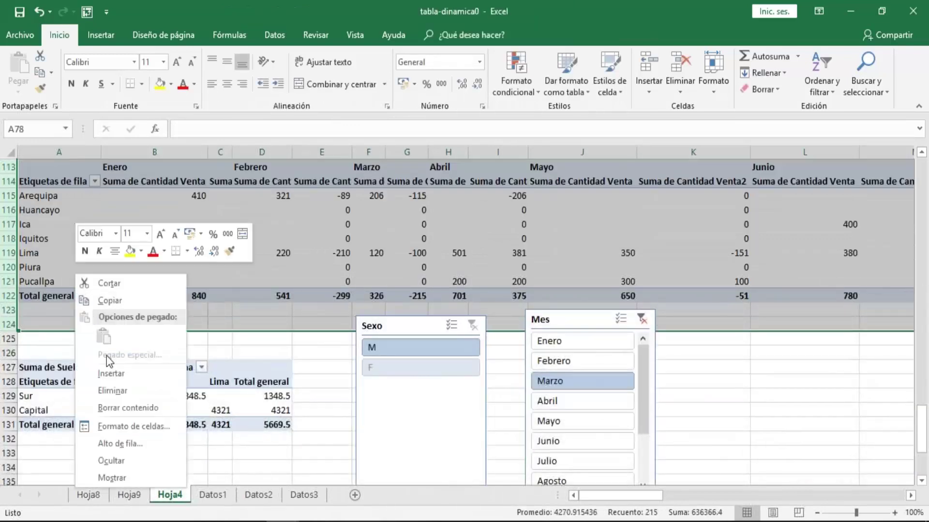
pyautogui.click(120, 389)
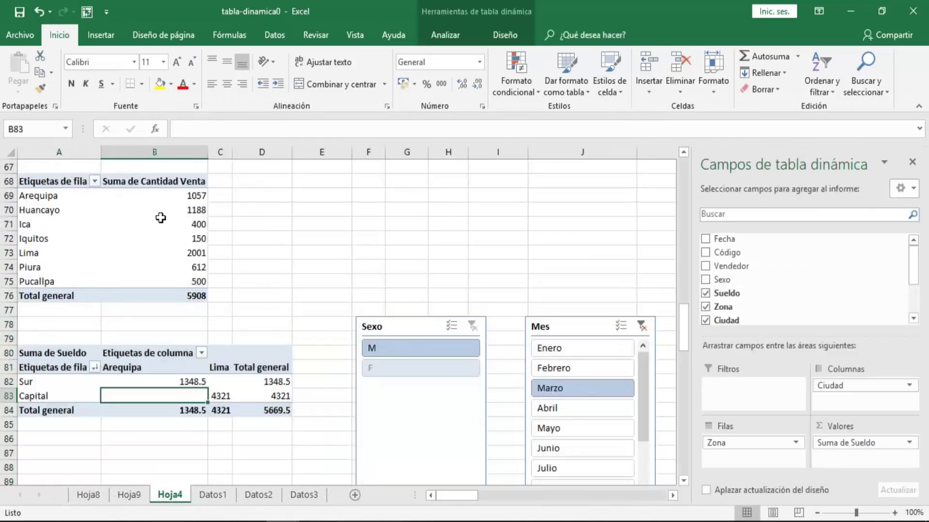
pyautogui.click(160, 224)
pyautogui.click(572, 348)
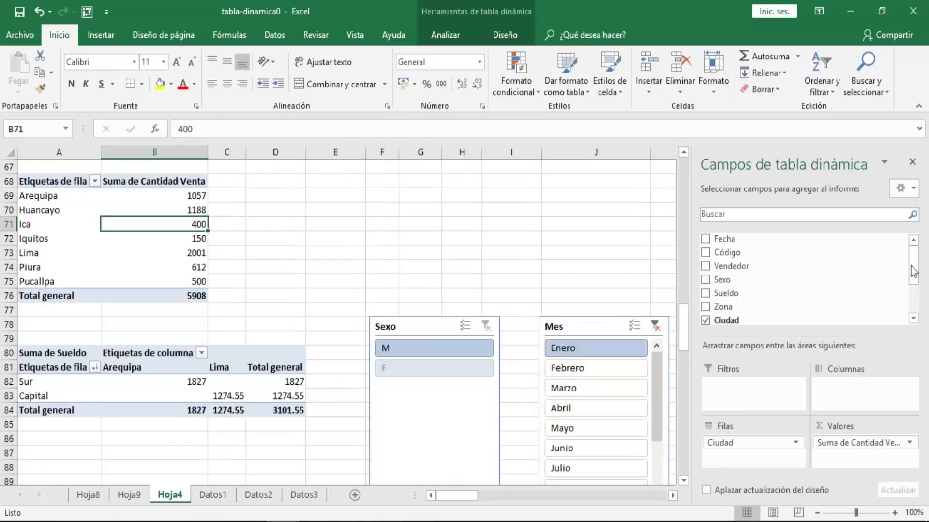
# Step: Move the Mes and Sexo slicers up and place them side by side
pyautogui.moveTo(593, 332); pyautogui.dragTo(580, 212)
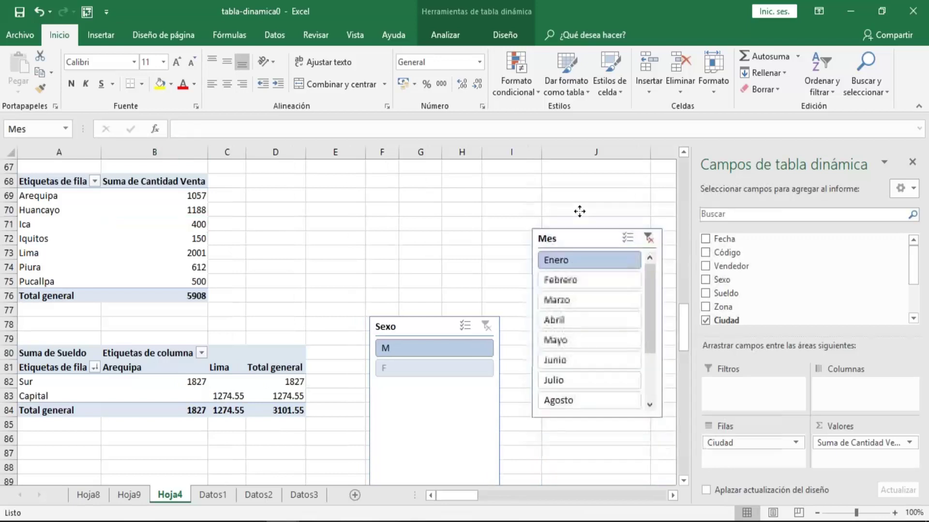
pyautogui.moveTo(421, 327)
pyautogui.mouseDown()
pyautogui.moveTo(431, 203)
pyautogui.moveTo(442, 204)
pyautogui.mouseUp()
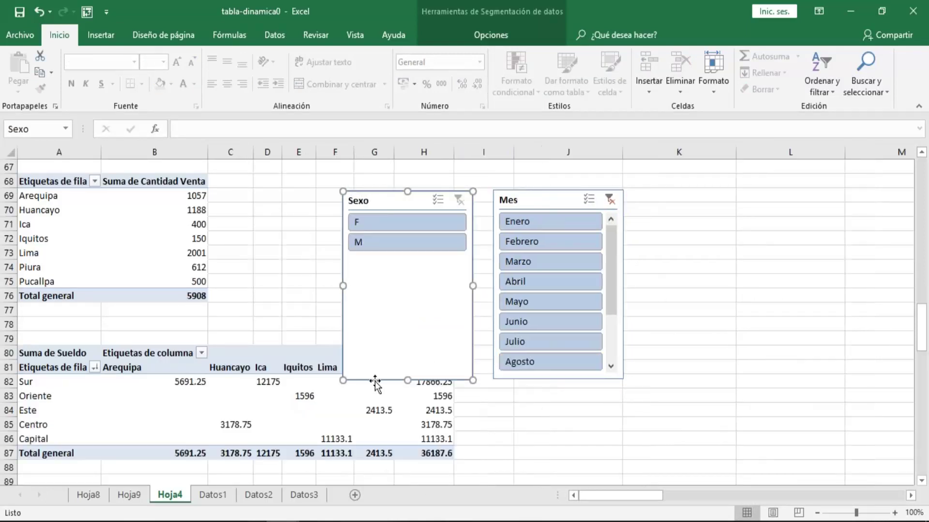
pyautogui.moveTo(540, 198); pyautogui.dragTo(605, 185)
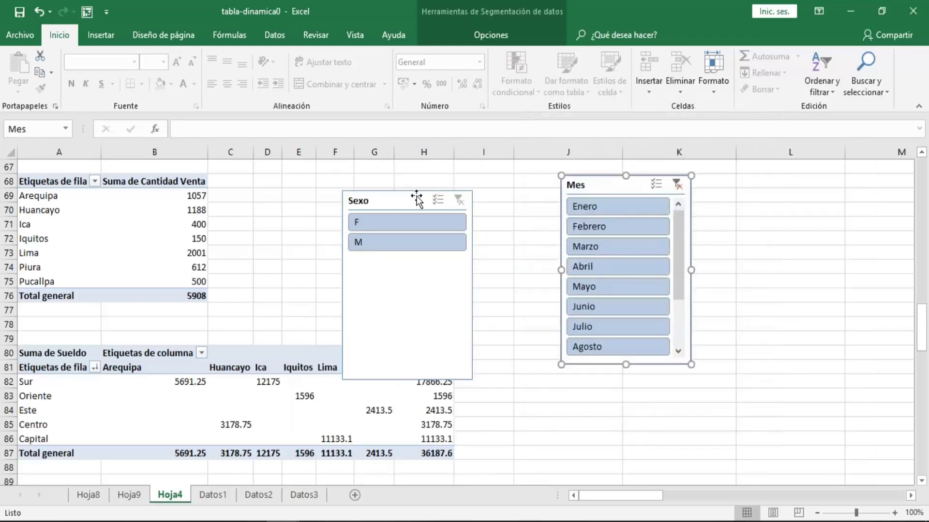
pyautogui.moveTo(411, 197); pyautogui.dragTo(498, 179)
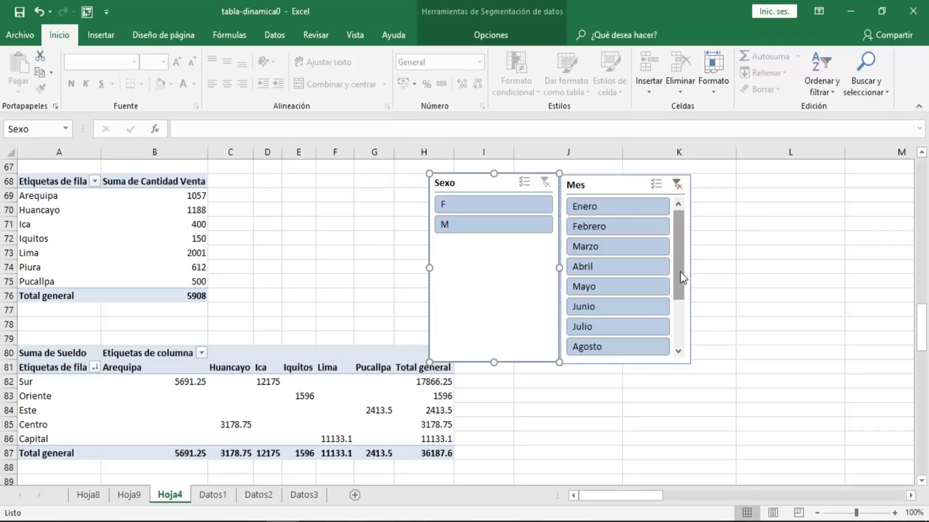
pyautogui.moveTo(680, 272); pyautogui.dragTo(675, 339)
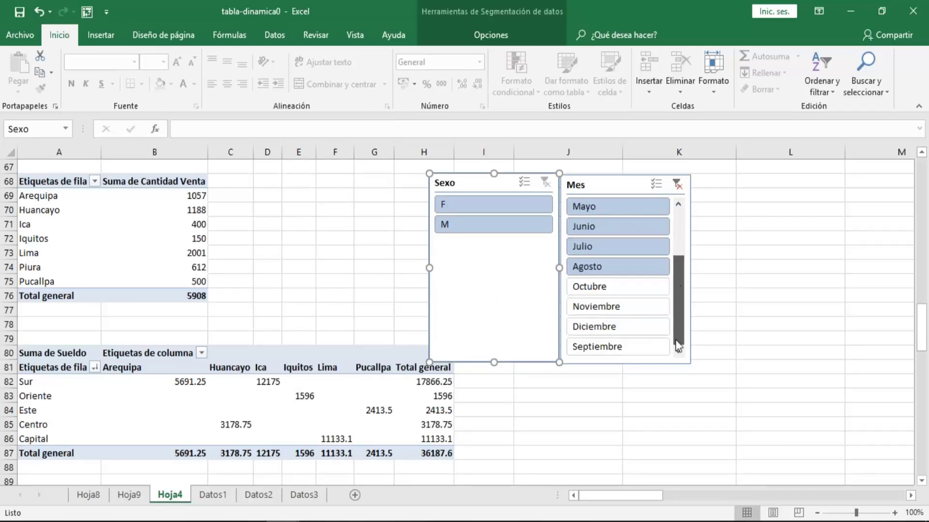
# Step: Include every month in the Mes filter and nudge both slicers apart
pyautogui.keyDown('shift'); pyautogui.click(579, 347); pyautogui.keyUp('shift')
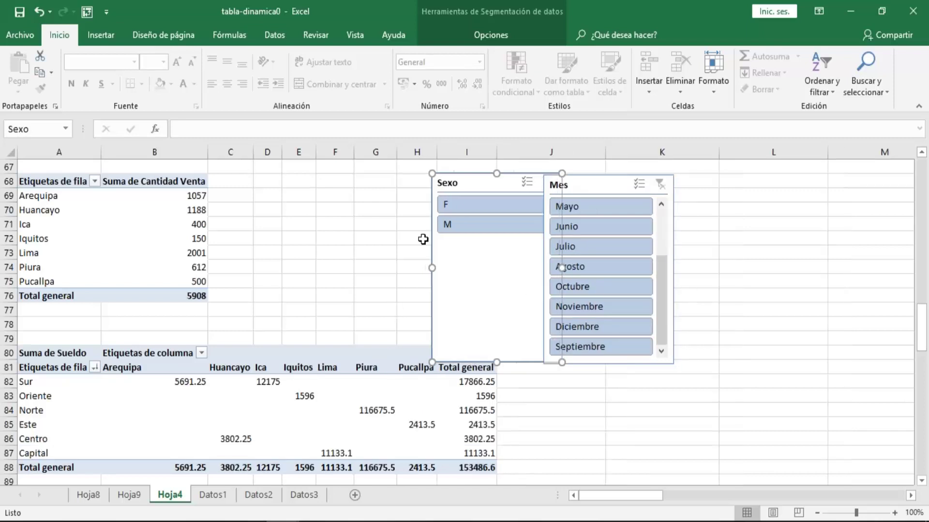
pyautogui.click(602, 190)
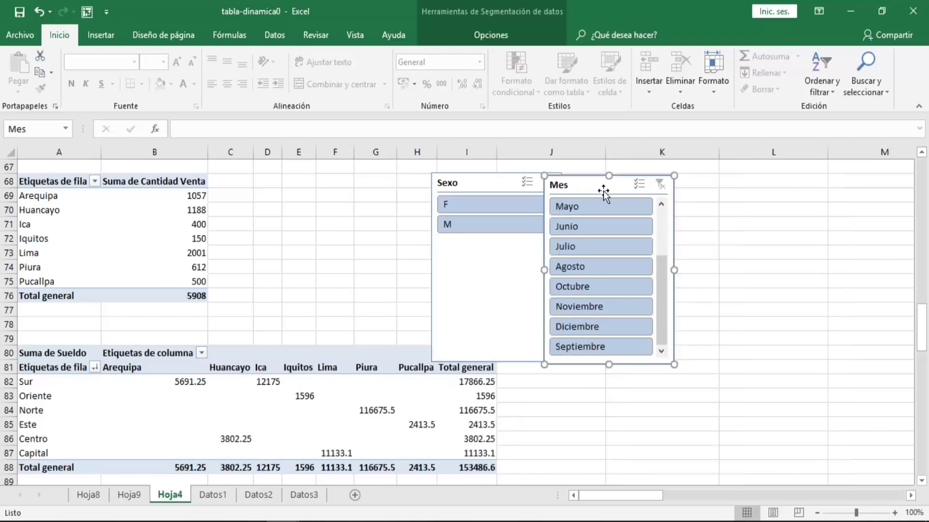
pyautogui.moveTo(605, 191); pyautogui.dragTo(638, 182)
pyautogui.click(492, 181)
pyautogui.moveTo(493, 181); pyautogui.dragTo(499, 174)
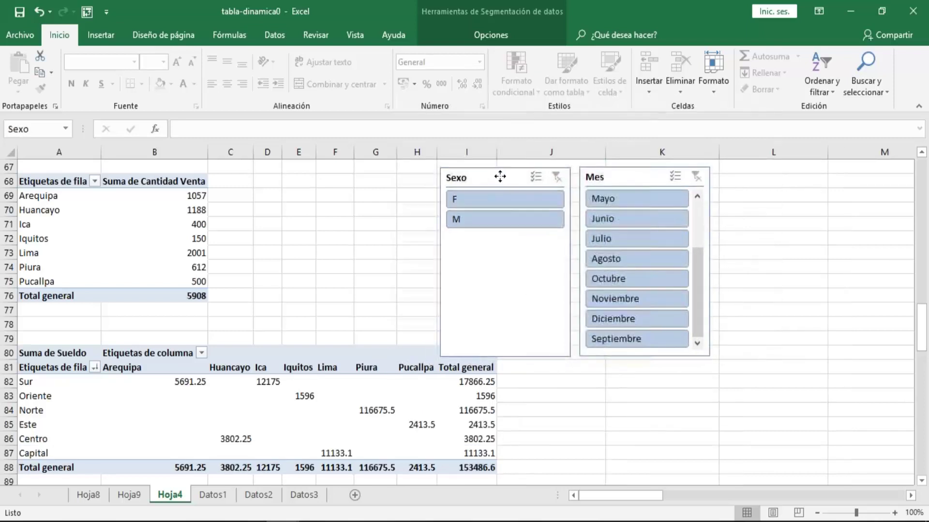
# Step: Add TablaDinámica9 on Hoja8 to the Sexo slicer's report connections
pyautogui.rightClick(451, 296)
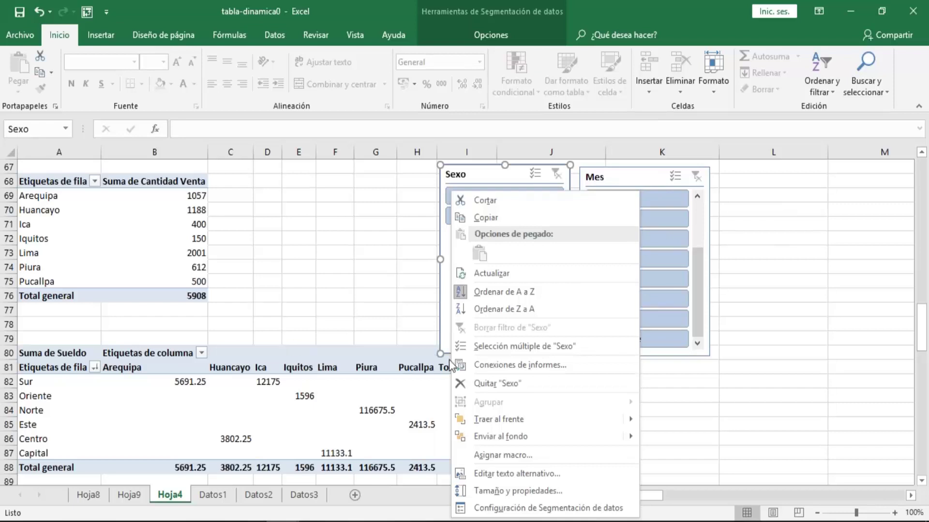
pyautogui.click(513, 368)
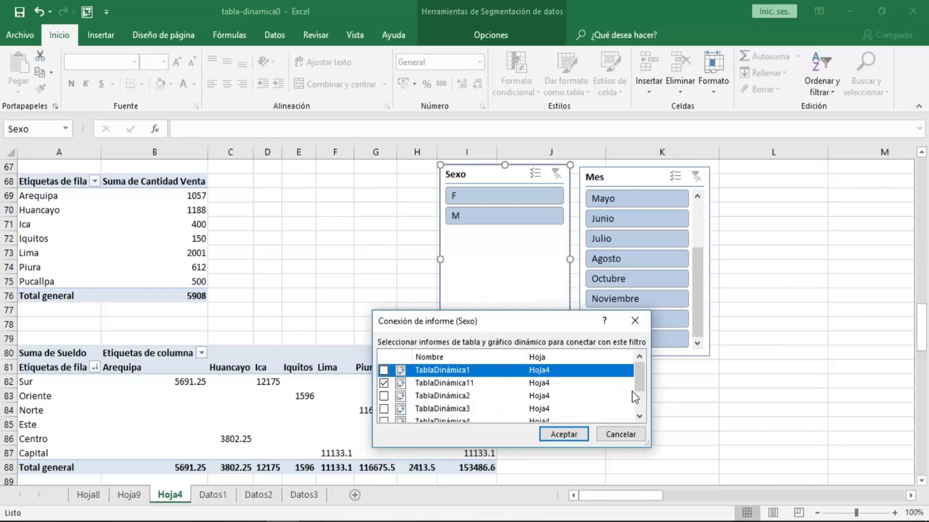
pyautogui.moveTo(639, 389); pyautogui.dragTo(639, 414)
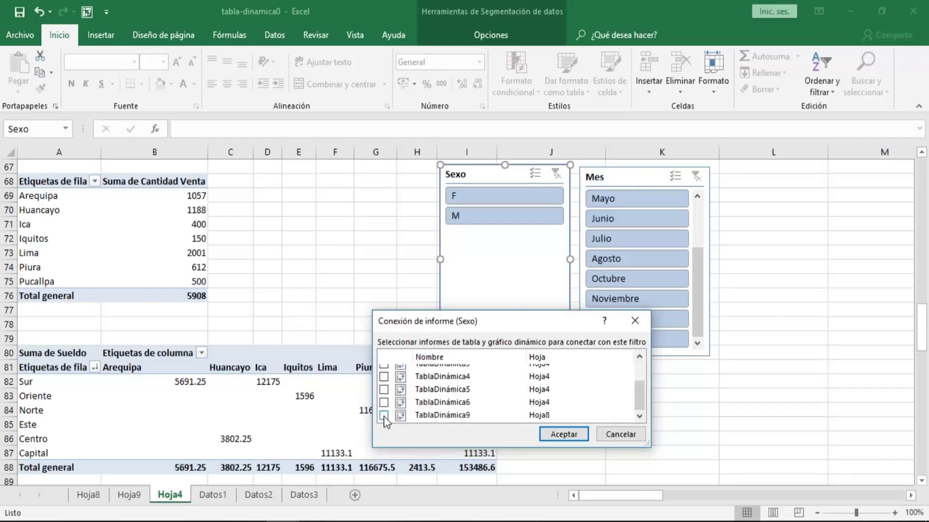
pyautogui.click(384, 416)
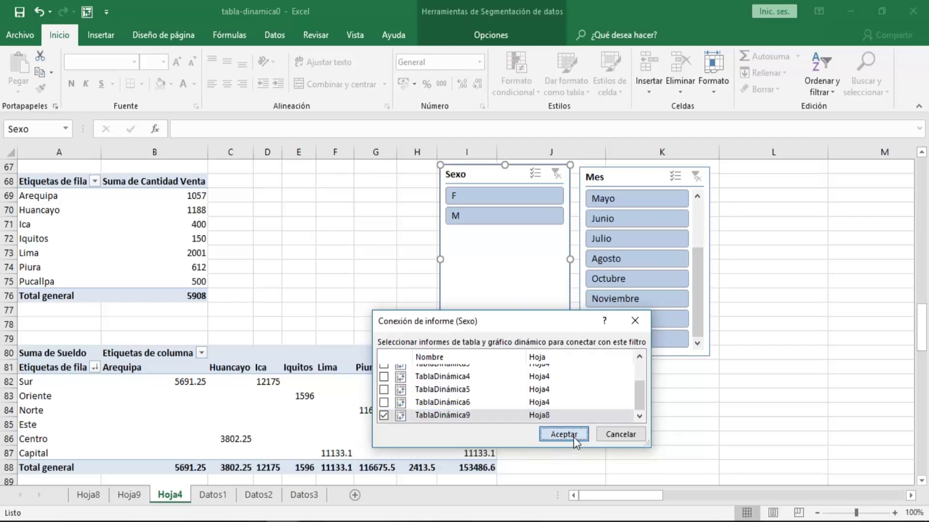
pyautogui.click(564, 434)
pyautogui.click(158, 239)
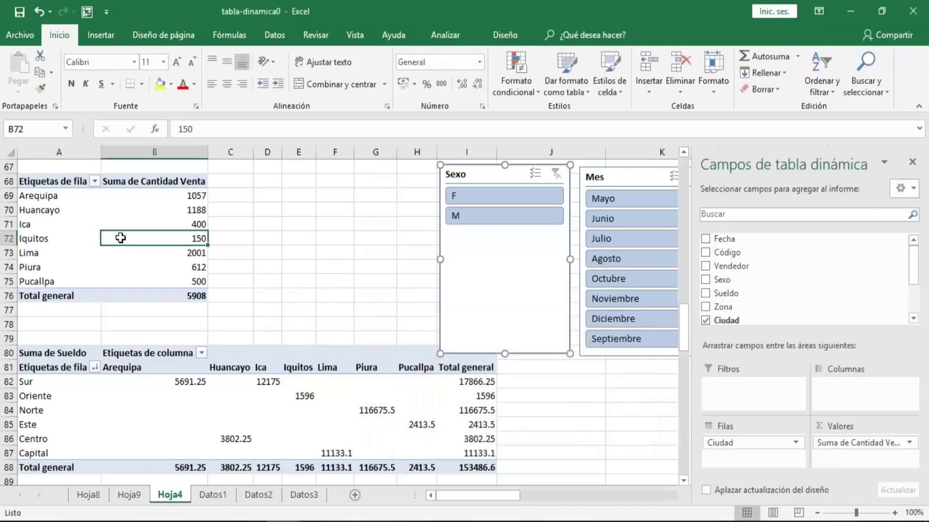
# Step: Filter the pivot tables to sex F and dismiss the Sexo slicer's context menu
pyautogui.click(497, 194)
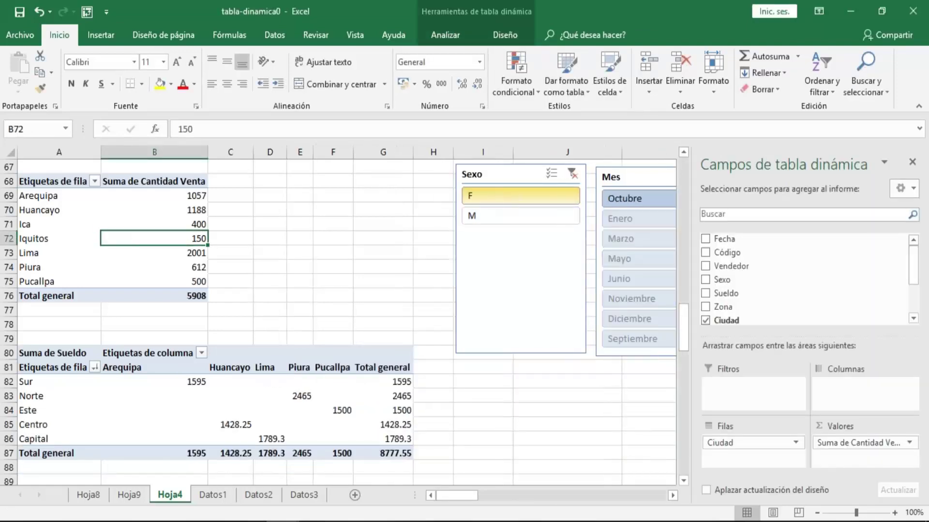
pyautogui.click(498, 259)
pyautogui.rightClick(498, 259)
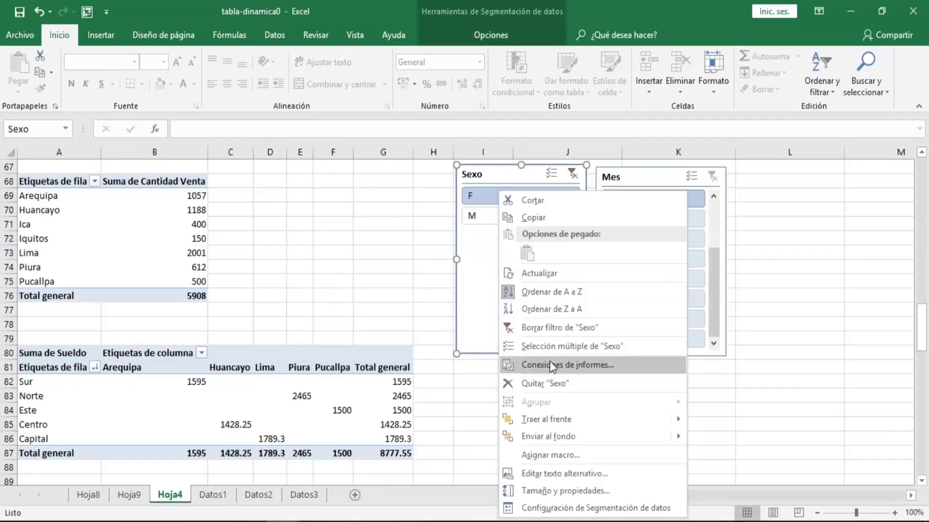
pyautogui.press('Escape')
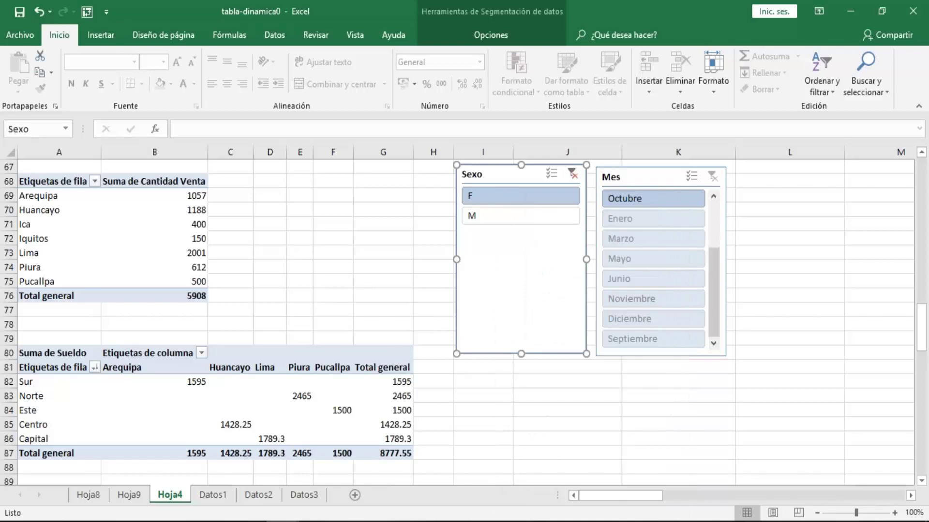
pyautogui.click(154, 238)
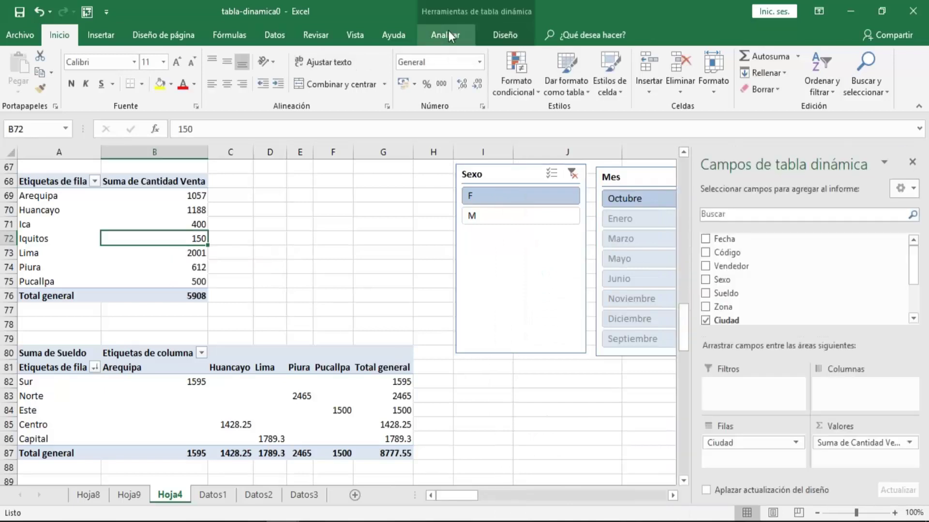
# Step: Check the context menus of the Sexo slicer and the pivot header without changes
pyautogui.rightClick(541, 278)
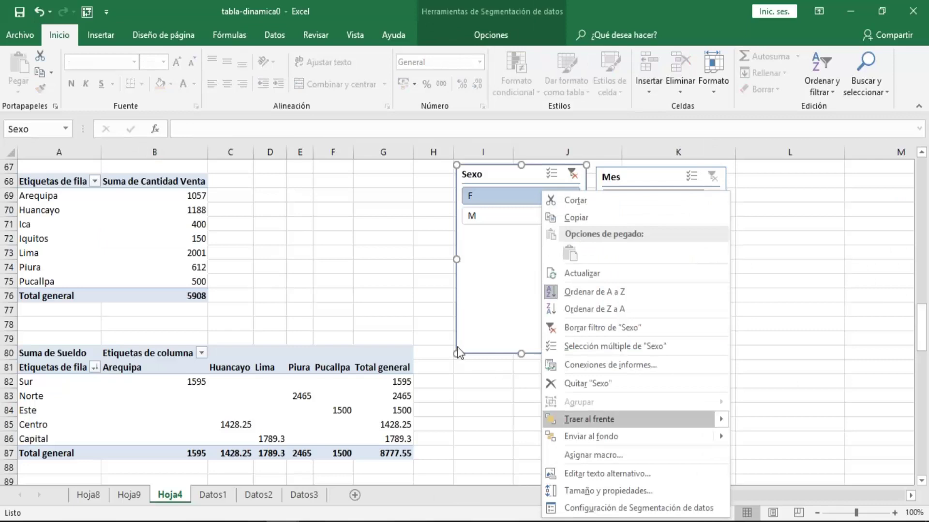
pyautogui.click(121, 242)
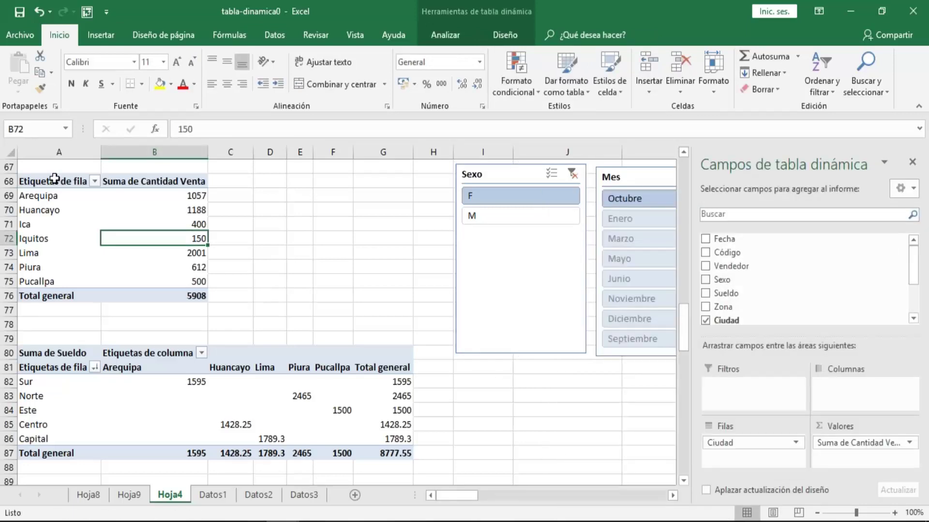
pyautogui.rightClick(55, 179)
pyautogui.press('Escape')
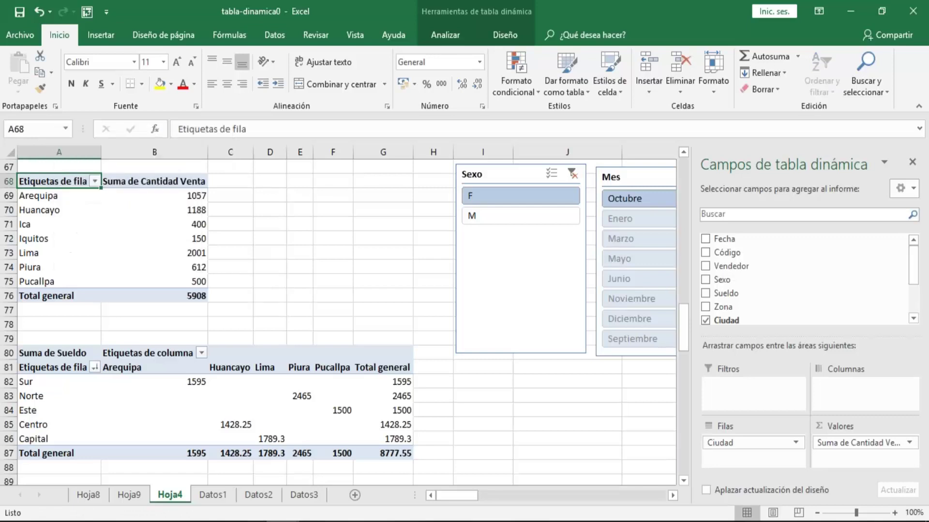
# Step: Open the sales pivot's PivotTable Options and close it without changes
pyautogui.click(152, 243)
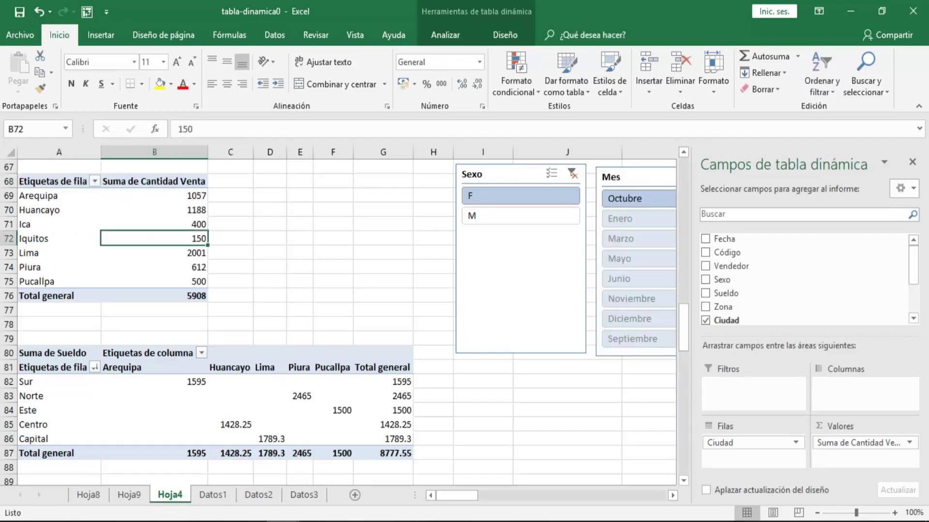
pyautogui.rightClick(139, 237)
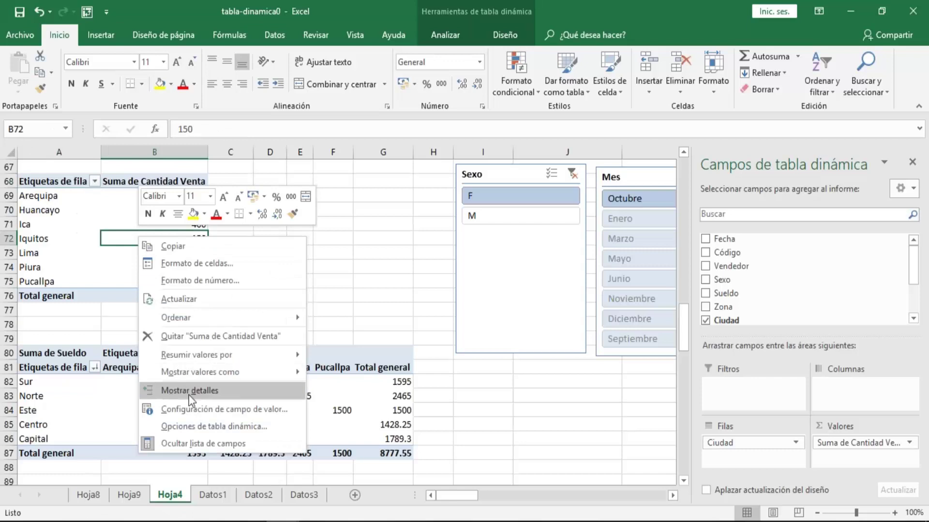
pyautogui.click(205, 427)
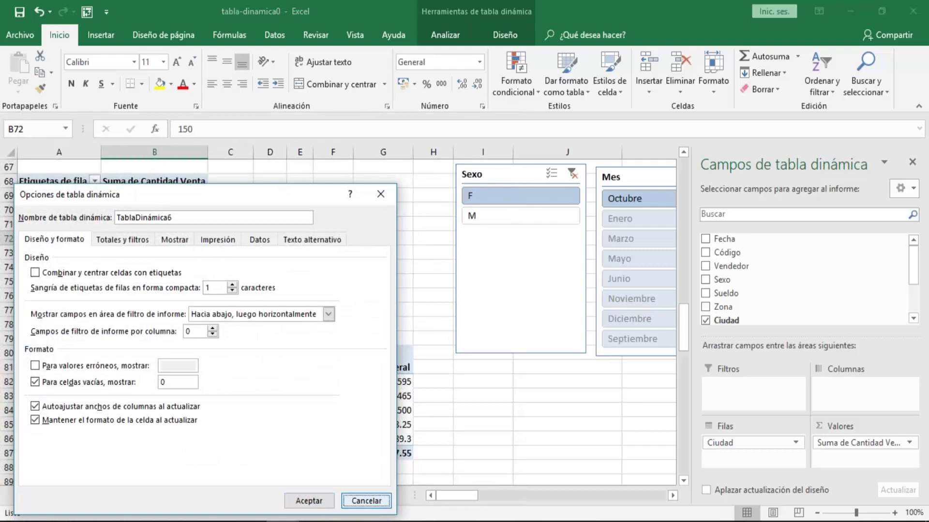
pyautogui.press('Escape')
# Step: Reopen and close the Sexo slicer's context menu, then select Lima in the sales pivot
pyautogui.click(517, 305)
pyautogui.click(144, 248)
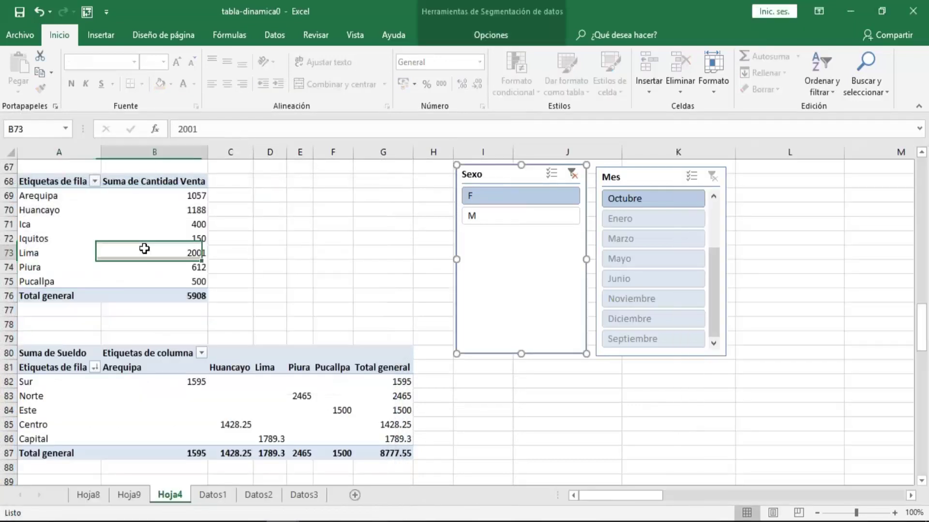
pyautogui.click(29, 223)
pyautogui.click(512, 276)
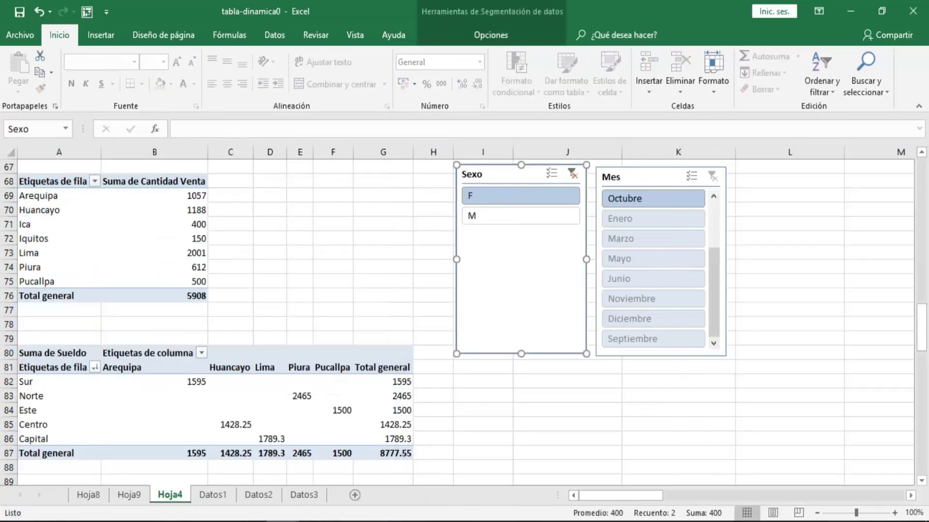
pyautogui.rightClick(514, 276)
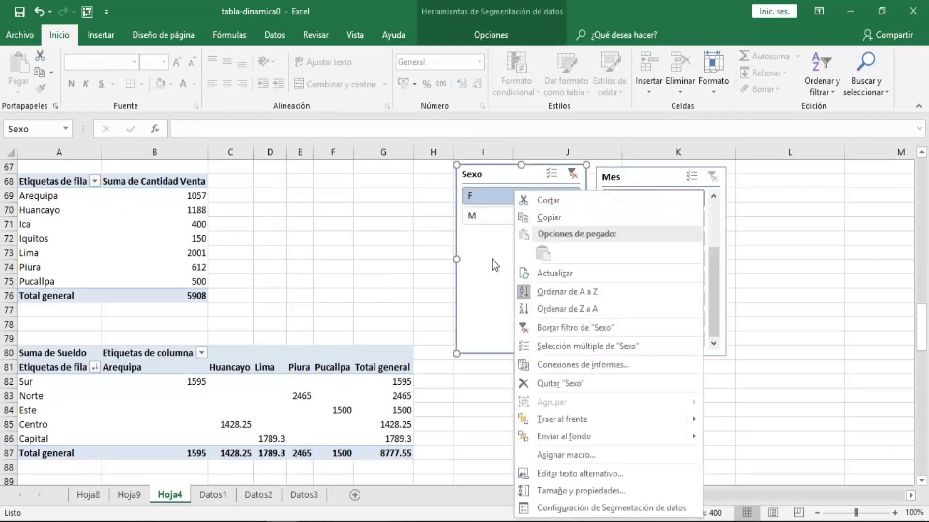
pyautogui.click(92, 256)
pyautogui.click(91, 256)
# Step: Show the salary pivot's PivotTable analysis tools and reselect the Sexo slicer
pyautogui.click(240, 433)
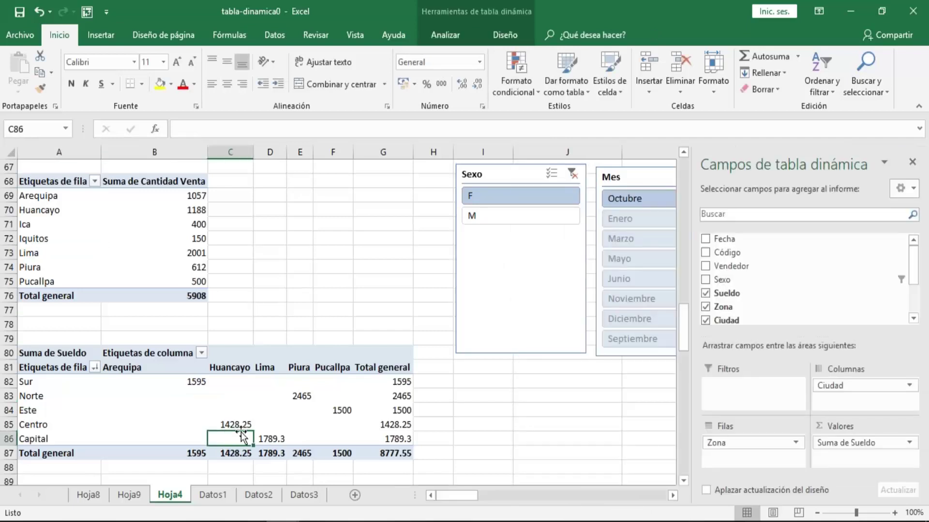
pyautogui.click(450, 37)
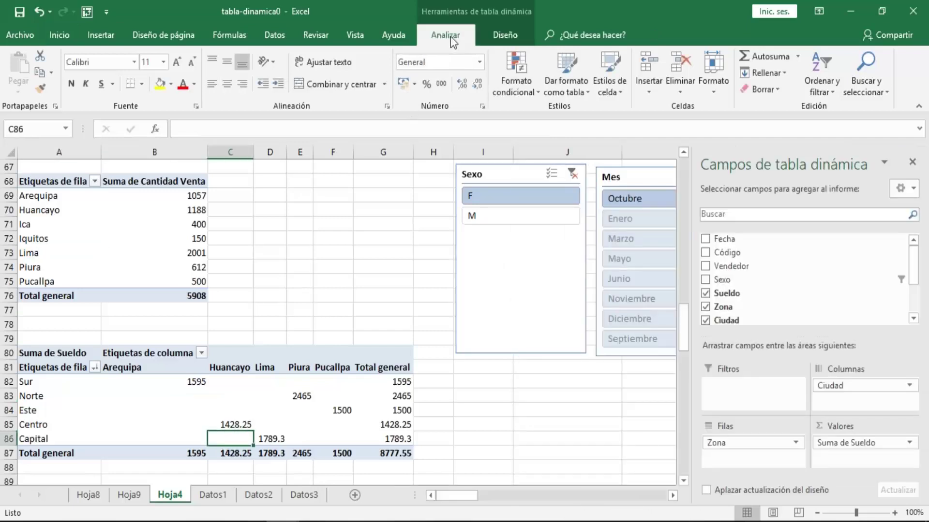
pyautogui.click(450, 36)
pyautogui.click(489, 174)
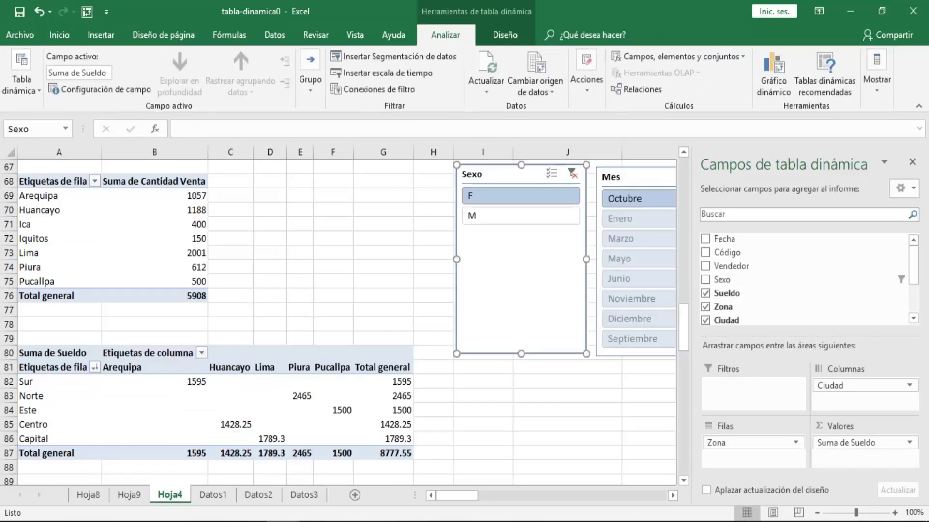
# Step: Connect the Sexo slicer to TablaDinámica6 and disconnect it from TablaDinámica9
pyautogui.rightClick(503, 193)
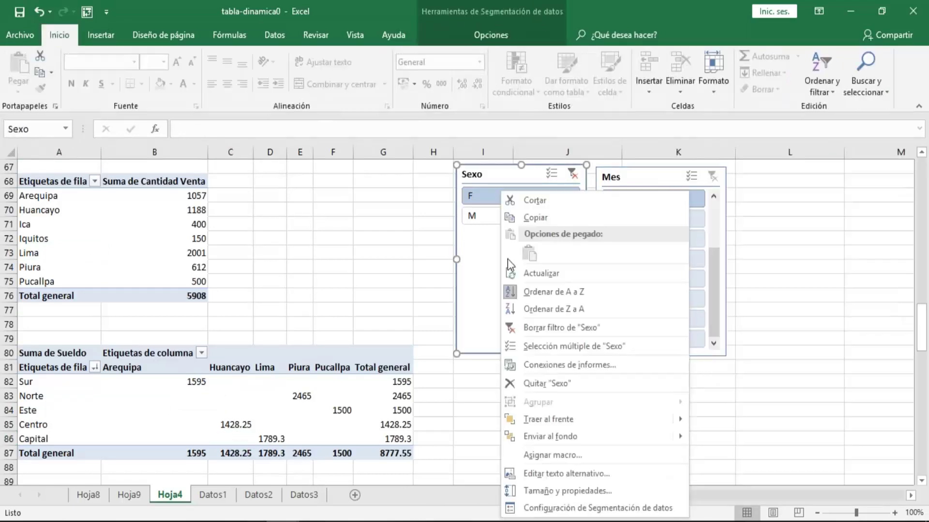
pyautogui.click(542, 363)
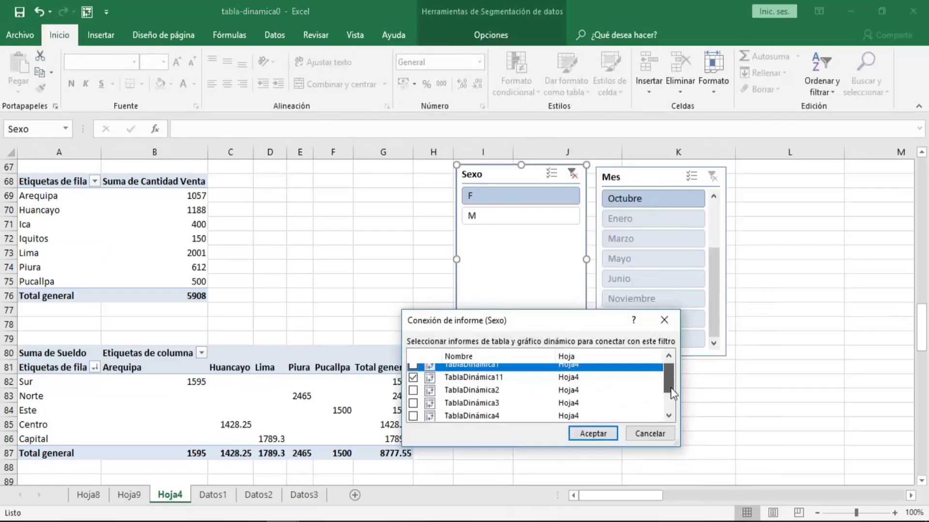
pyautogui.moveTo(668, 376); pyautogui.dragTo(668, 396)
pyautogui.click(413, 414)
pyautogui.click(412, 415)
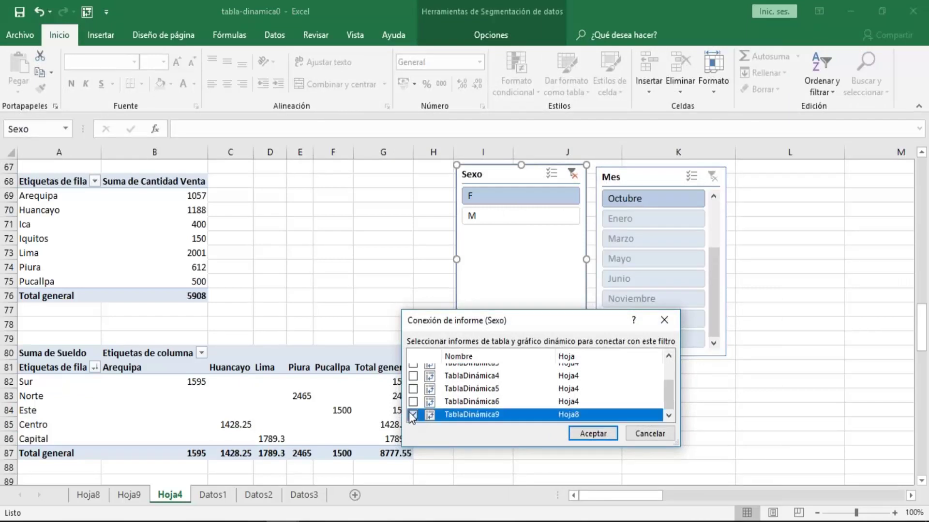
pyautogui.click(412, 401)
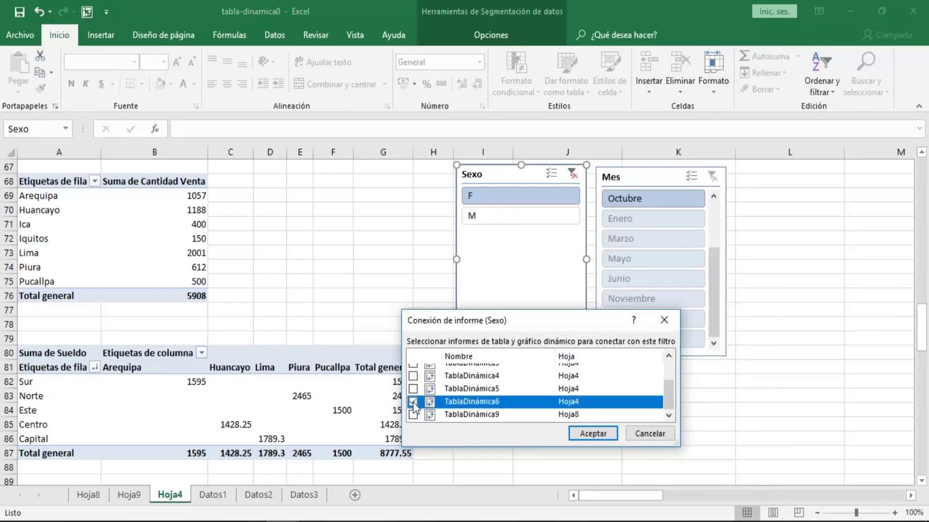
pyautogui.click(605, 434)
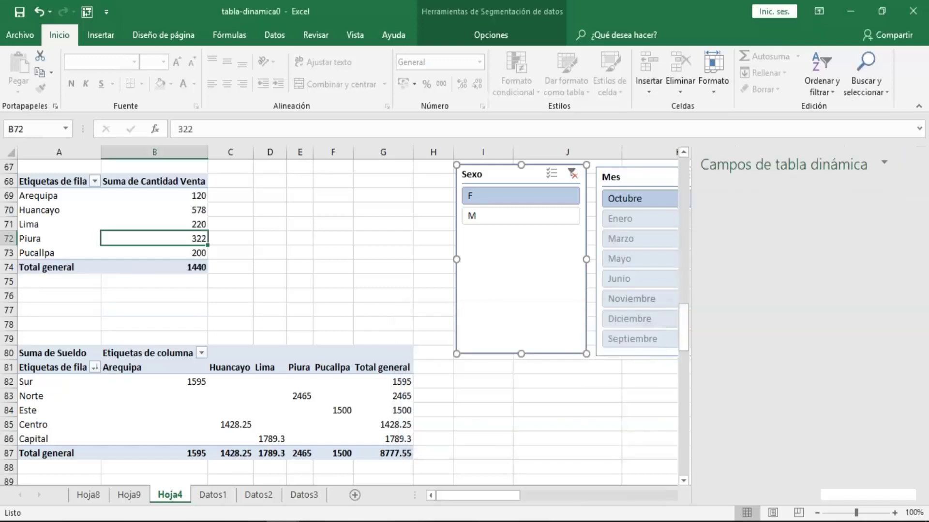
# Step: Toggle the Sexo slicer between F and M, ending on F for a 1440 total
pyautogui.click(519, 216)
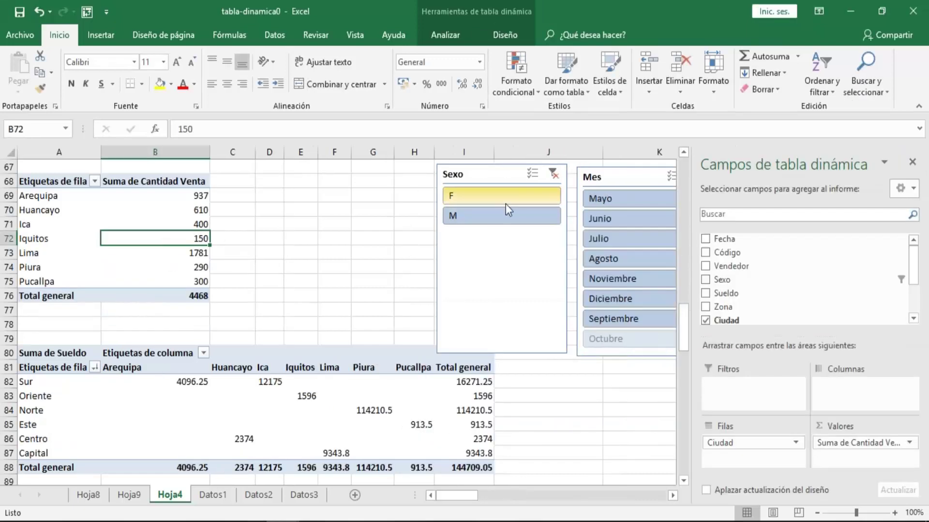
pyautogui.click(506, 199)
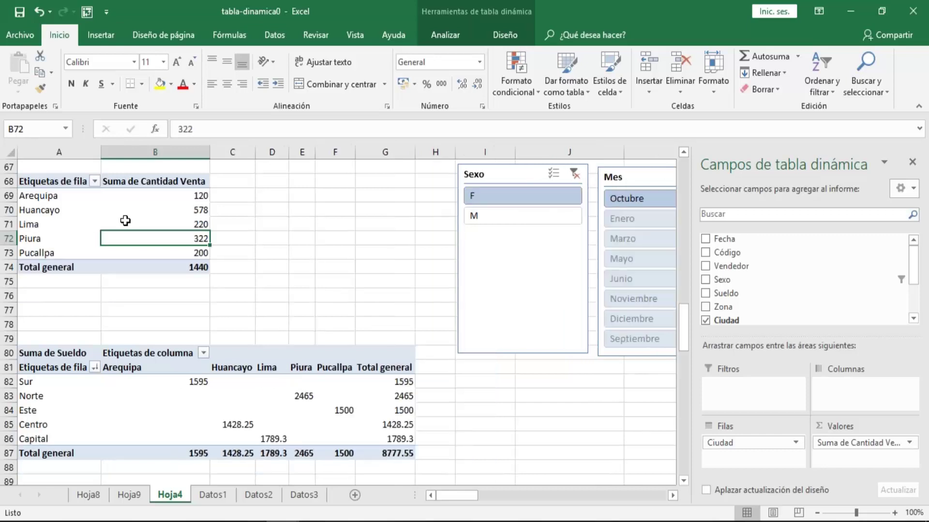
pyautogui.click(521, 216)
pyautogui.click(518, 199)
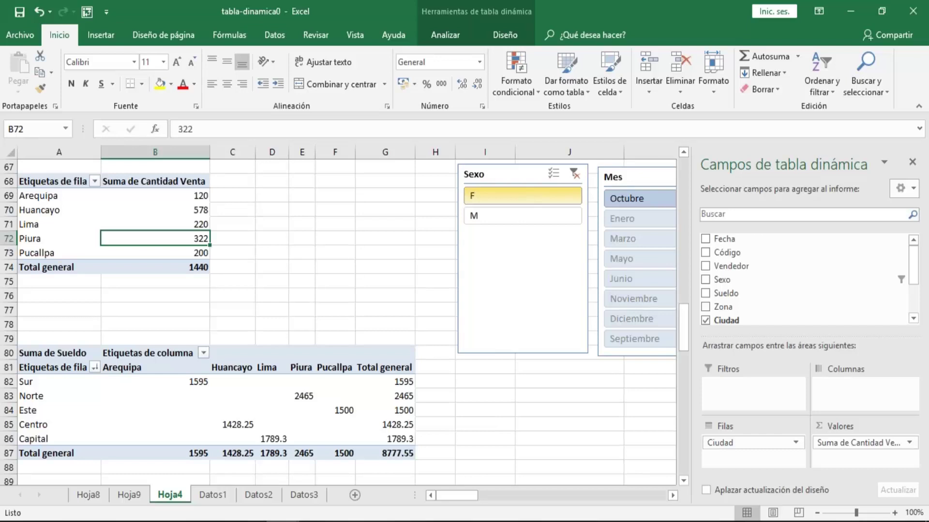
# Step: Switch the Sexo slicer to M, making the Cantidad Venta total 4468
pyautogui.click(511, 218)
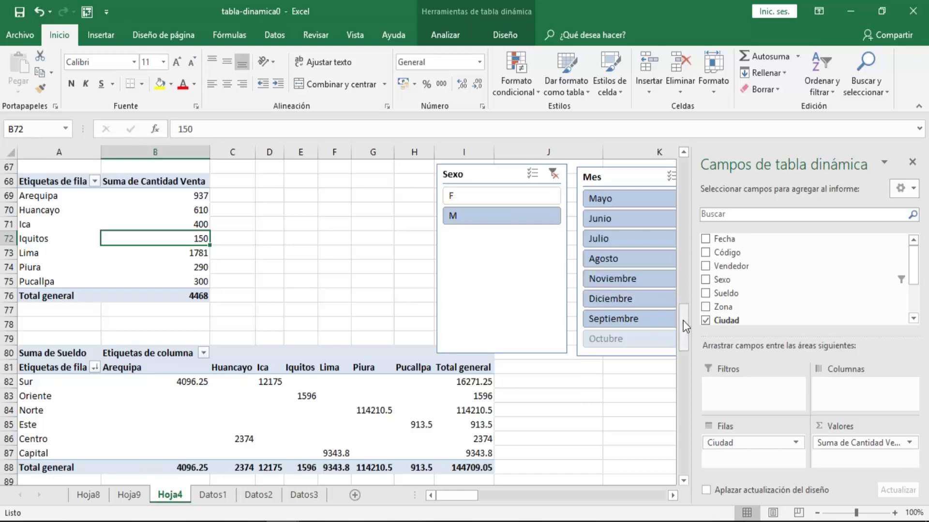
# Step: Shift both slicers left, filter months to Octubre then Julio, and sex to F
pyautogui.moveTo(472, 175); pyautogui.dragTo(419, 175)
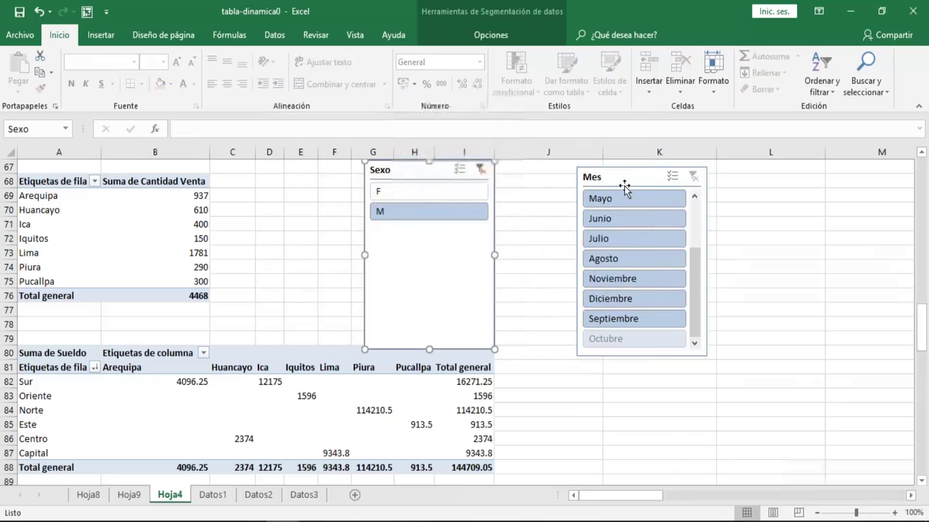
pyautogui.moveTo(625, 185); pyautogui.dragTo(570, 186)
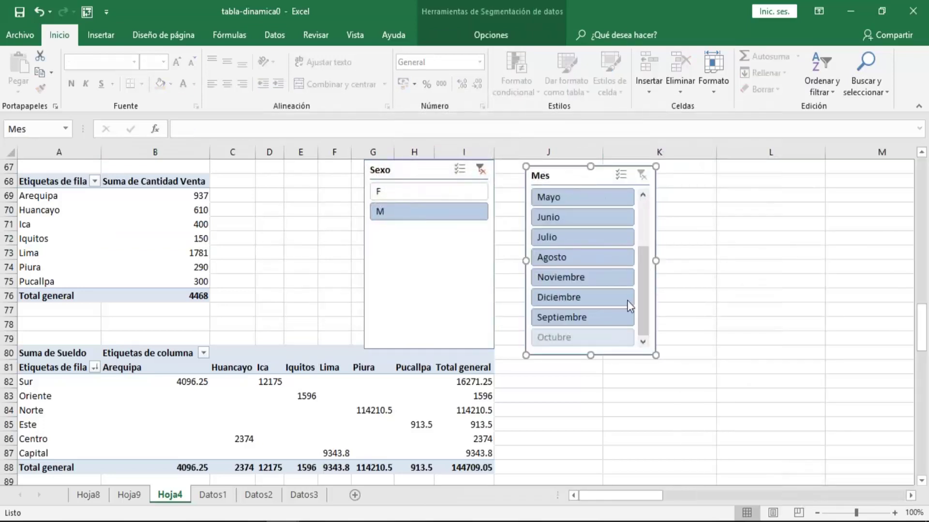
pyautogui.click(584, 340)
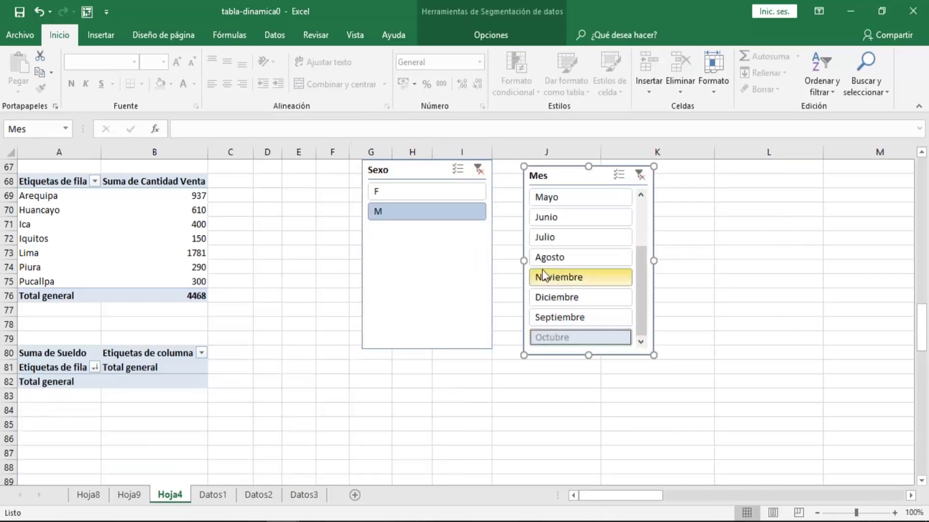
pyautogui.click(579, 242)
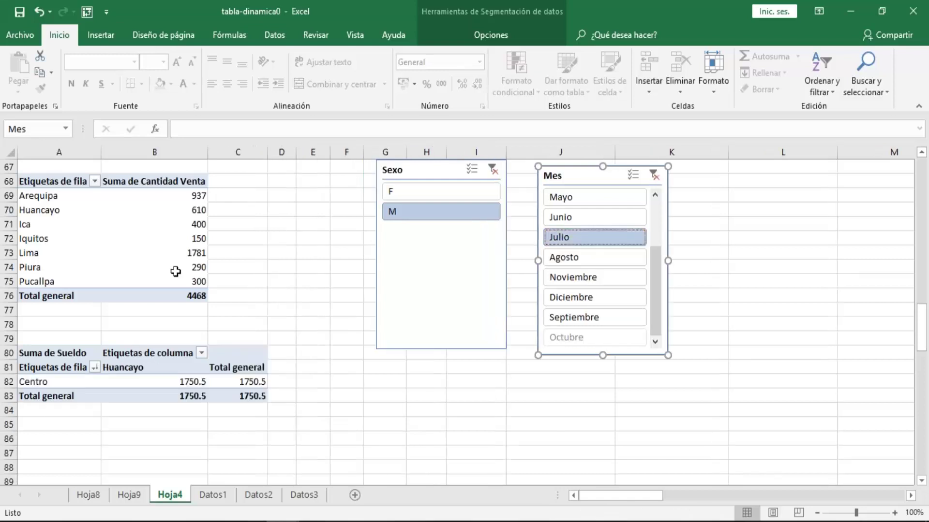
pyautogui.click(433, 190)
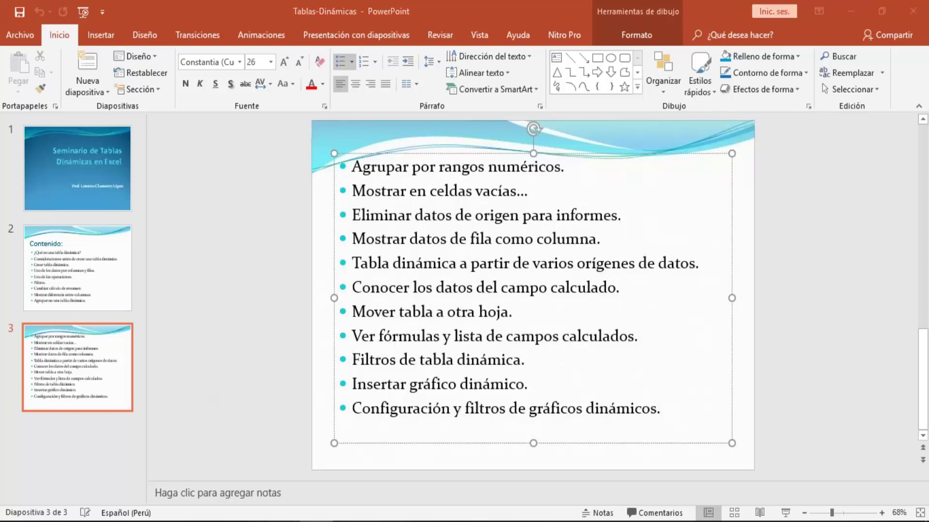
# Step: Return from PowerPoint slide 3 to the Excel workbook on Hoja4
pyautogui.click(283, 491)
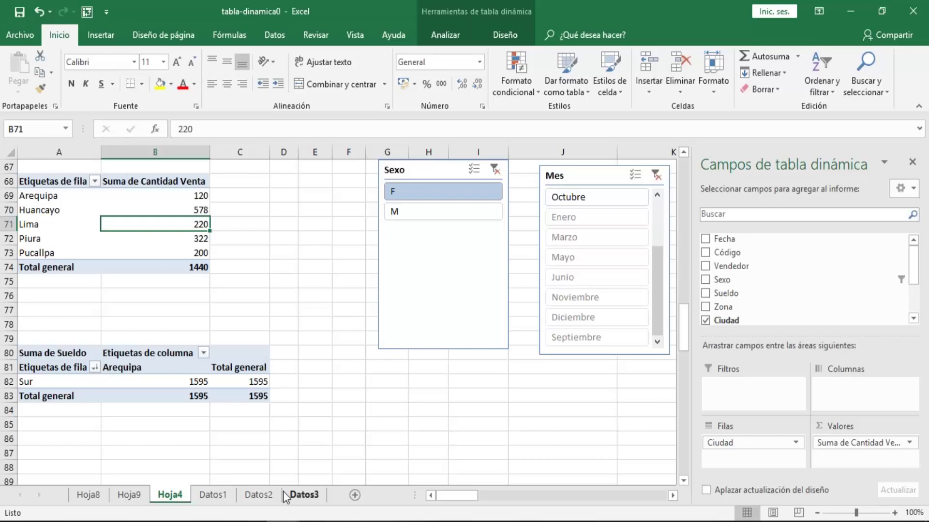
# Step: Go to the Datos1 sheet and click through cells of the sales table
pyautogui.click(205, 498)
pyautogui.click(186, 291)
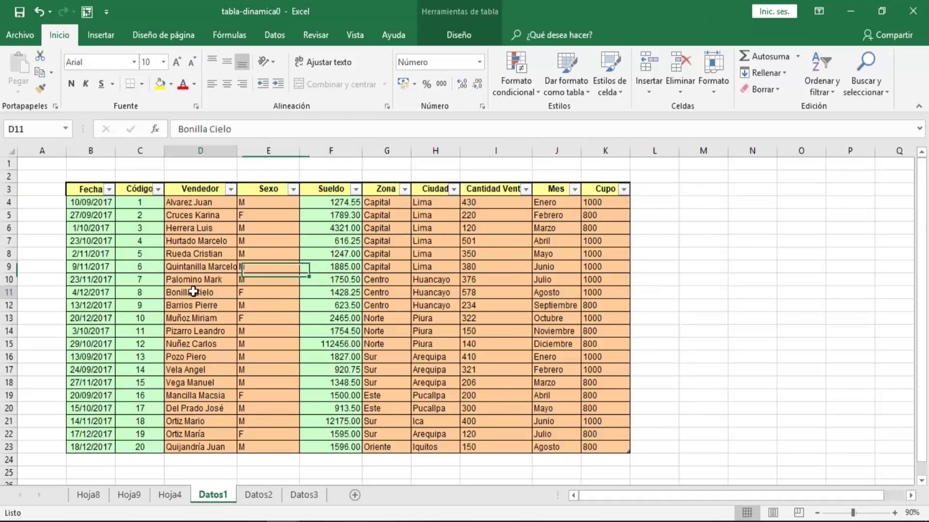
pyautogui.click(312, 285)
pyautogui.click(433, 229)
pyautogui.click(268, 292)
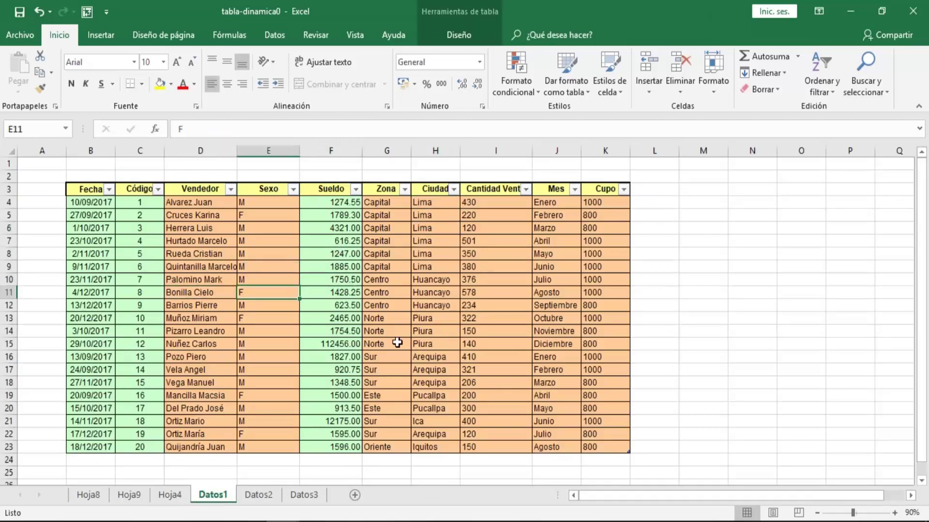
pyautogui.click(397, 343)
pyautogui.click(487, 418)
pyautogui.click(496, 382)
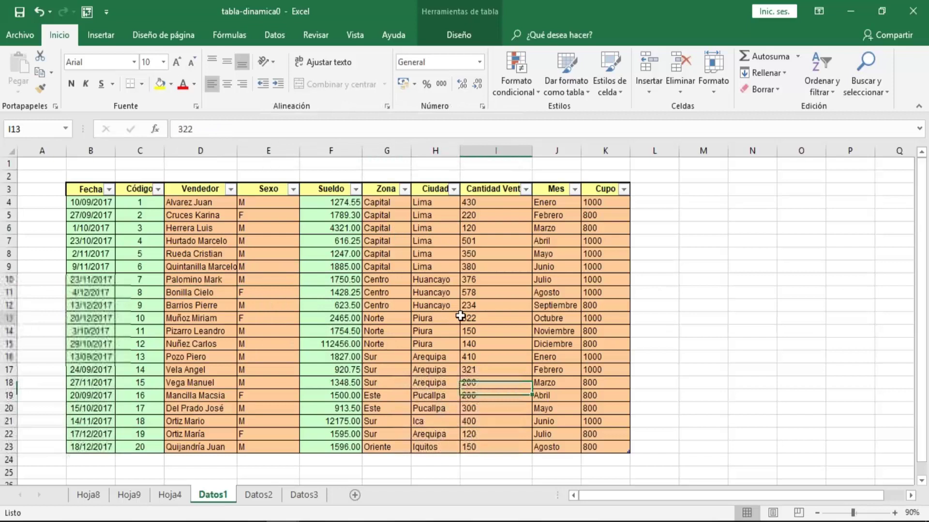
pyautogui.click(213, 266)
pyautogui.click(263, 383)
pyautogui.click(422, 271)
pyautogui.click(218, 267)
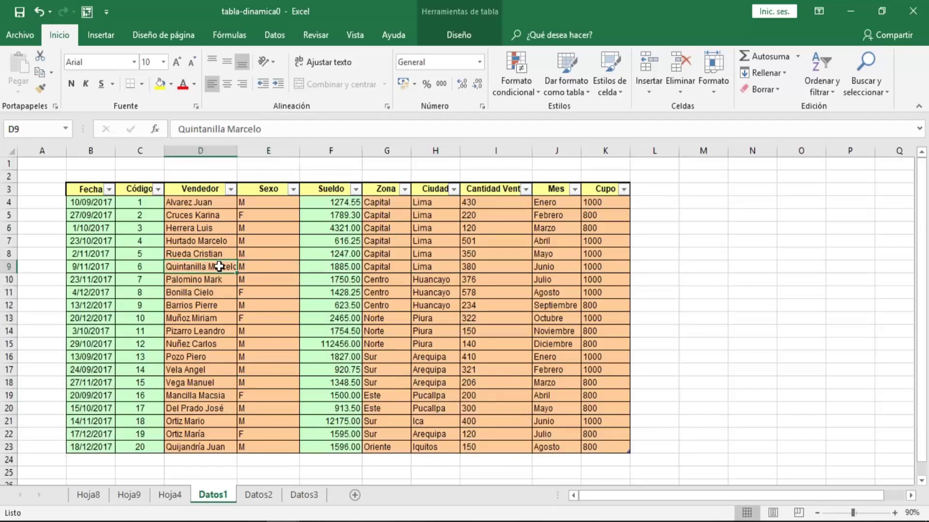
pyautogui.click(144, 331)
# Step: Insert a pivot table from Tabla1 on existing sheet Hoja4 at cell A86
pyautogui.click(262, 270)
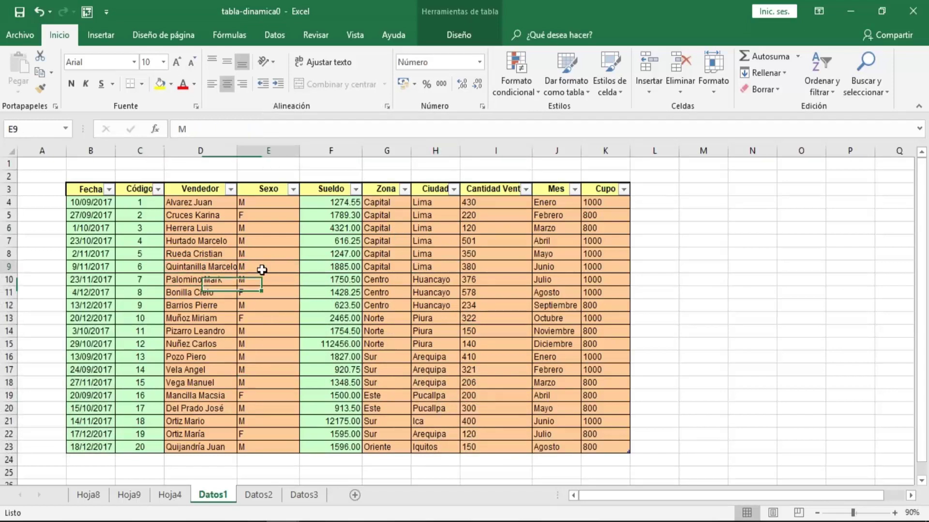
pyautogui.click(102, 30)
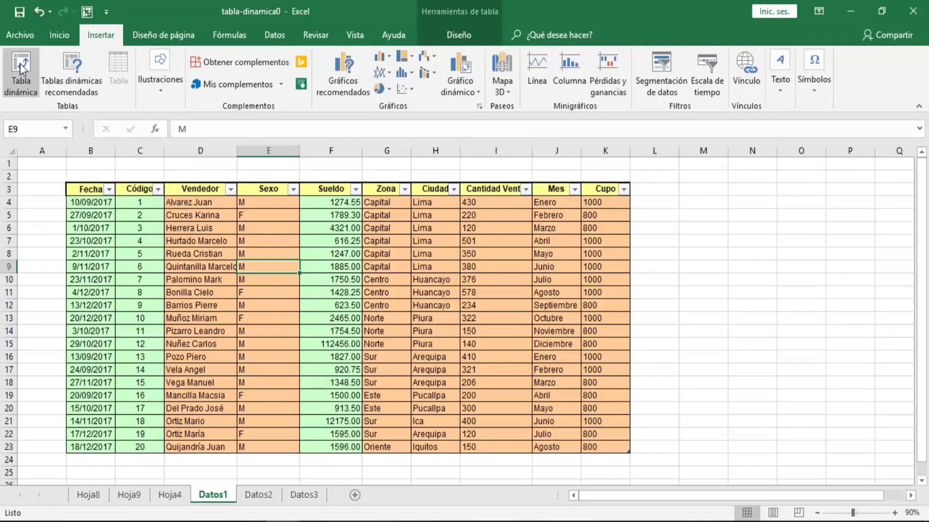
pyautogui.click(20, 63)
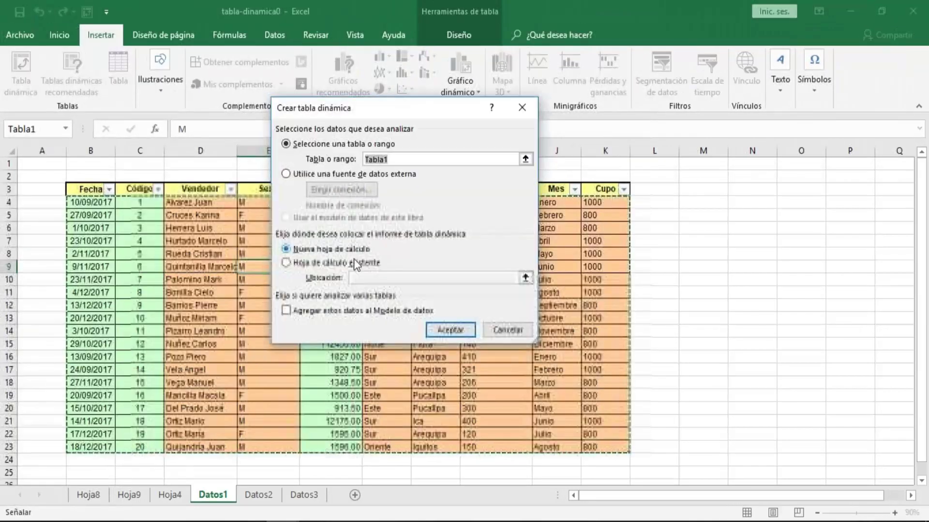
pyautogui.click(337, 263)
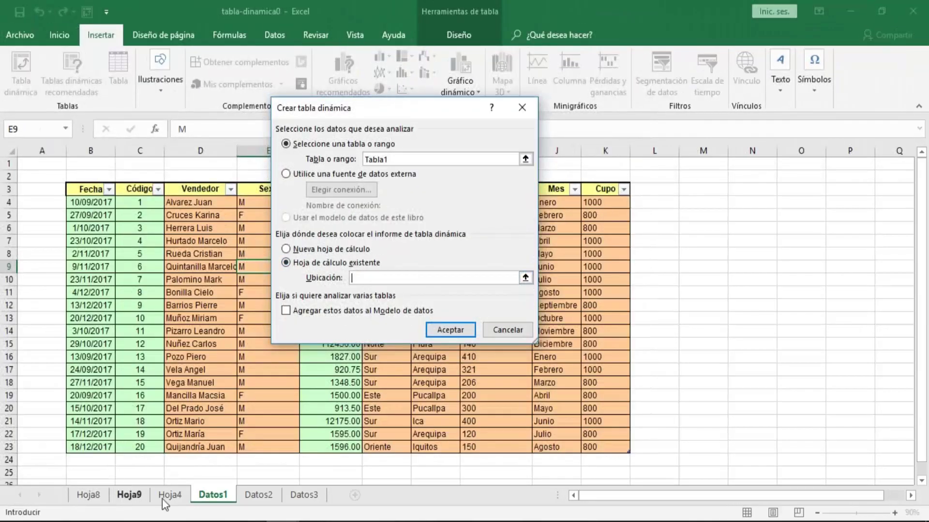
pyautogui.click(163, 498)
pyautogui.click(71, 439)
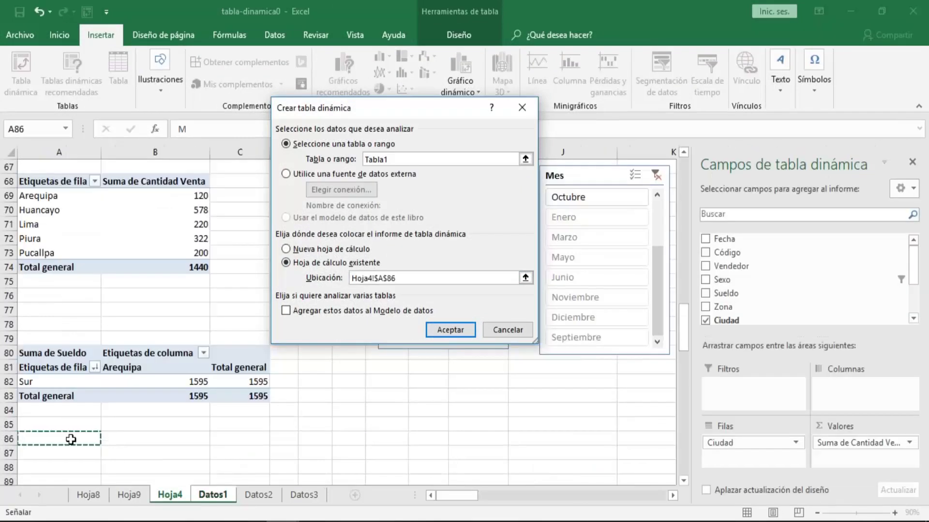
pyautogui.press('Down')
pyautogui.press('Down')
pyautogui.press('Down')
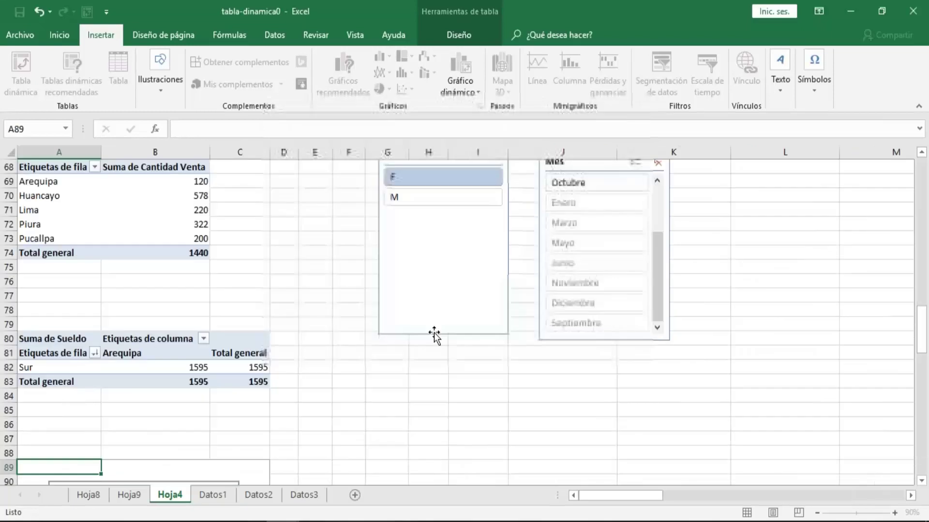
# Step: Add Fecha to the pivot rows and ungroup the months into individual dates
pyautogui.scroll(-1, 297, 373)
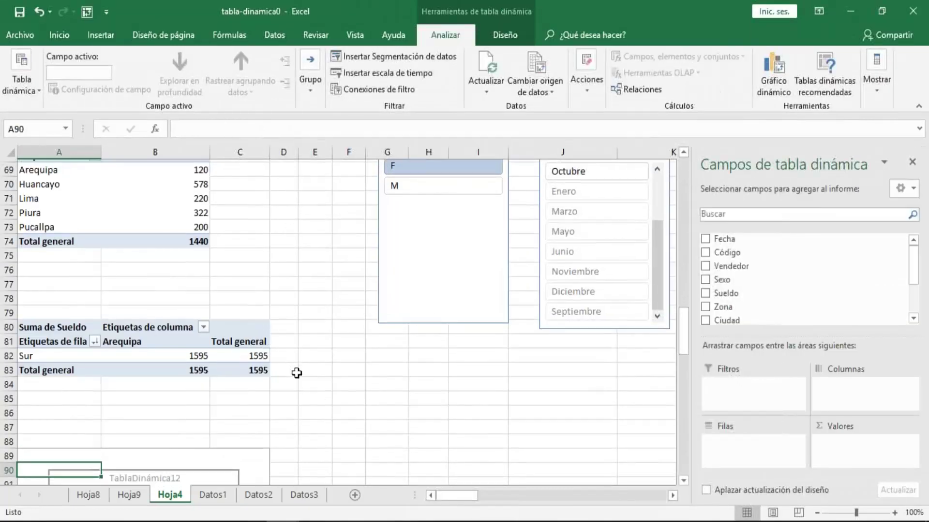
pyautogui.press('Down')
pyautogui.press('Down')
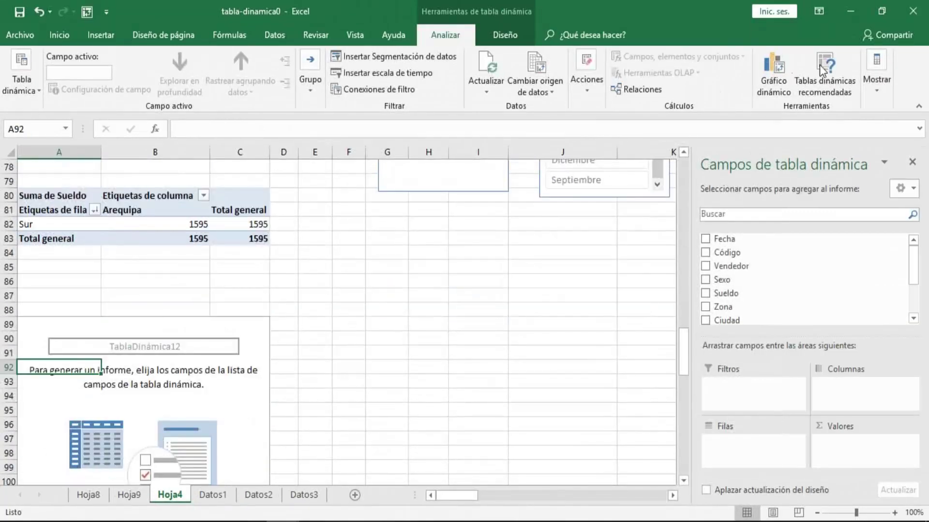
pyautogui.click(733, 240)
pyautogui.moveTo(733, 239); pyautogui.dragTo(740, 452)
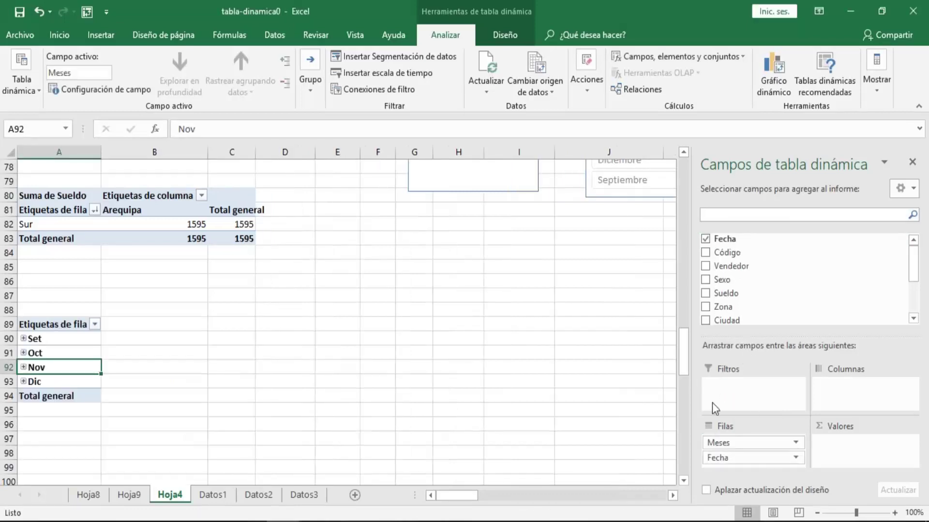
pyautogui.click(59, 338)
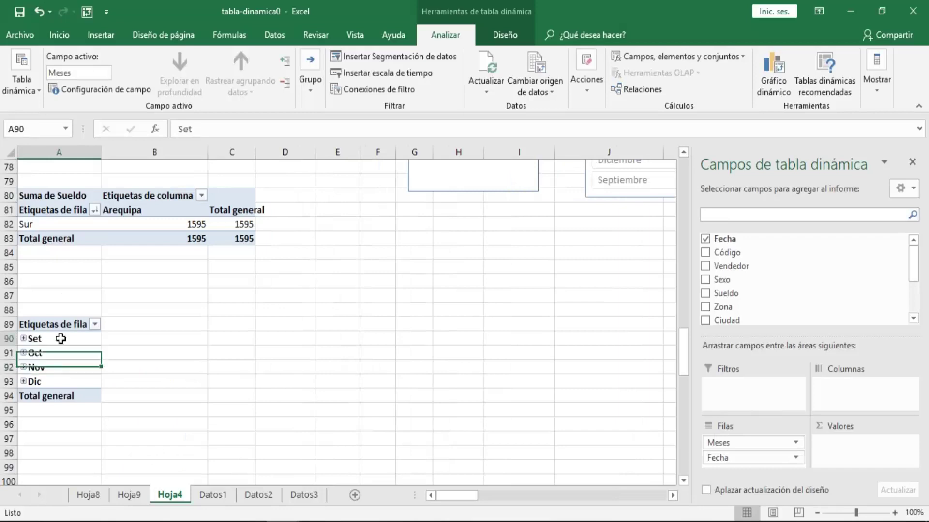
pyautogui.rightClick(59, 339)
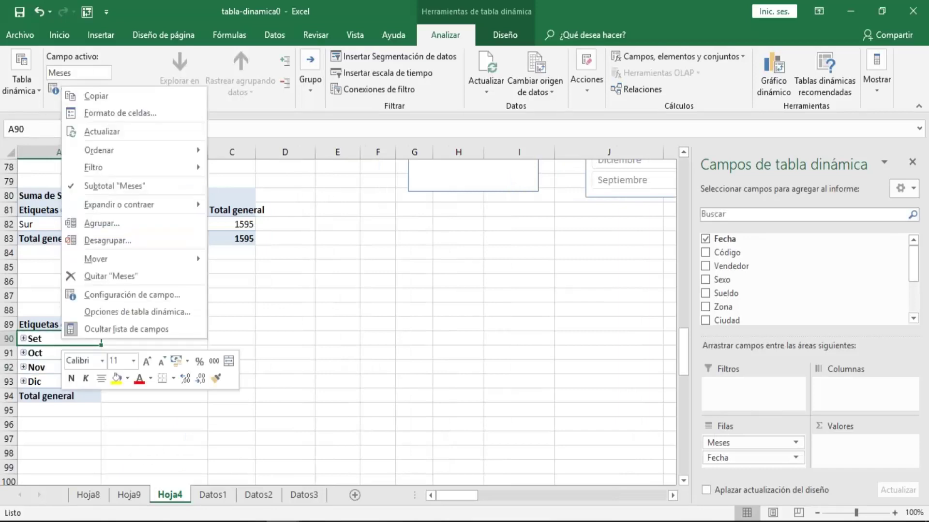
pyautogui.click(108, 241)
pyautogui.click(62, 382)
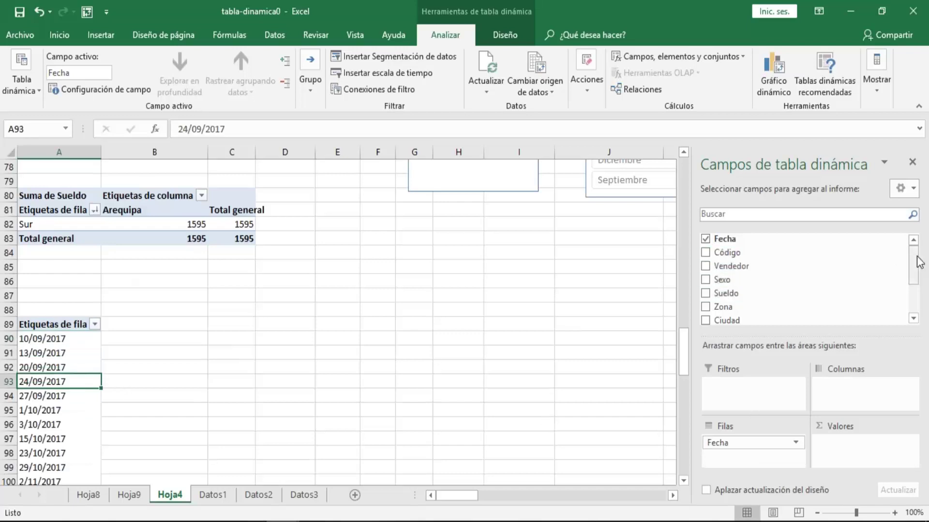
# Step: Add Cantidad Venta to Valores so each date shows its summed sales
pyautogui.moveTo(920, 261); pyautogui.dragTo(921, 272)
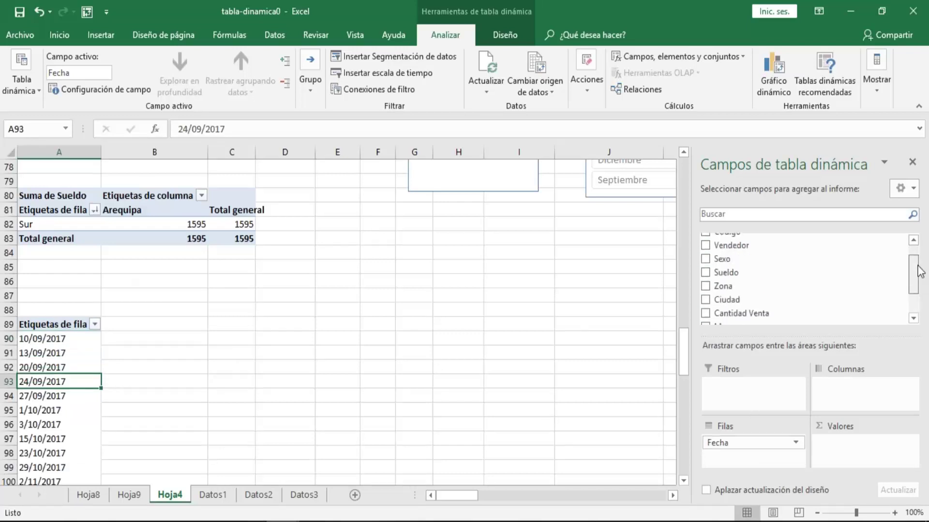
pyautogui.moveTo(920, 271)
pyautogui.mouseDown()
pyautogui.moveTo(919, 297)
pyautogui.moveTo(919, 285)
pyautogui.mouseUp()
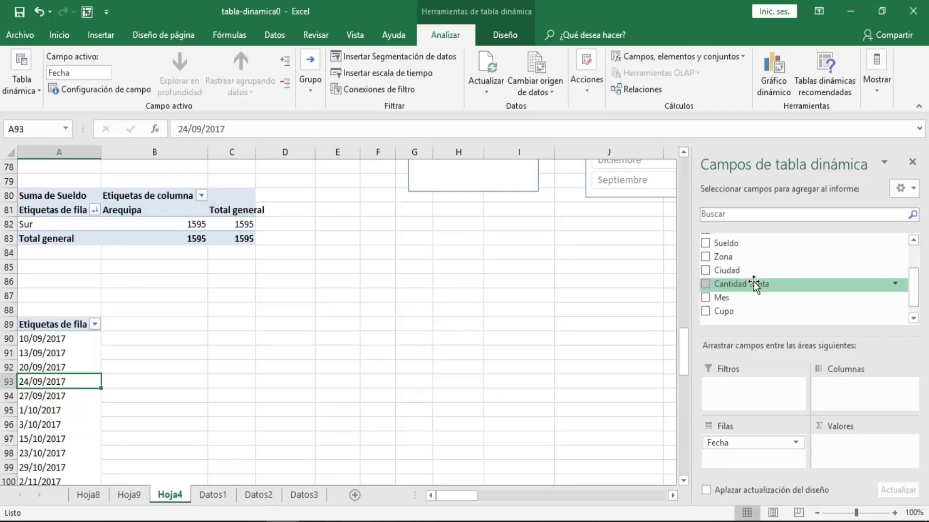
pyautogui.moveTo(754, 284); pyautogui.dragTo(842, 447)
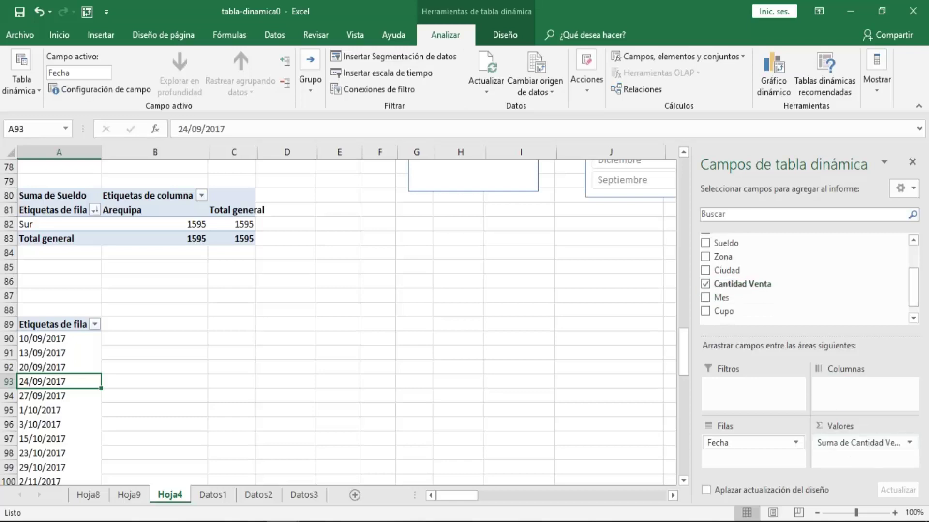
pyautogui.click(132, 358)
pyautogui.click(34, 367)
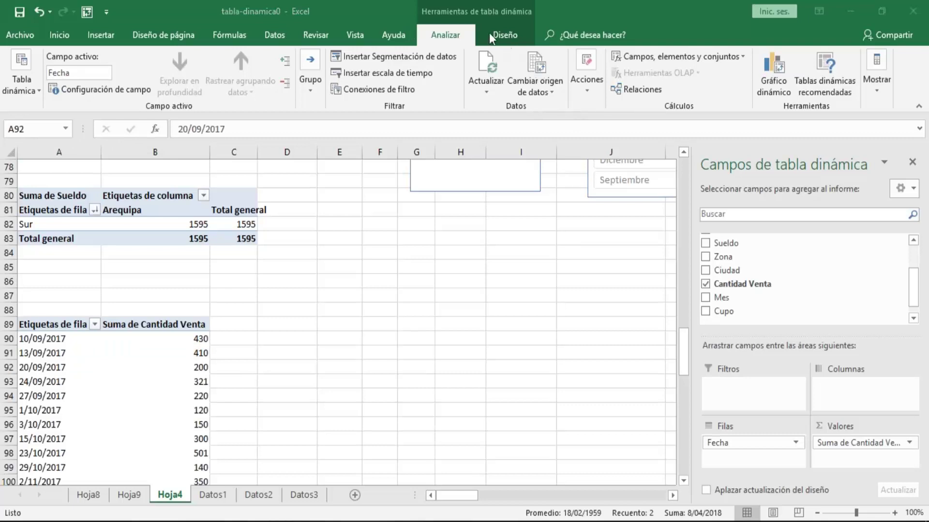
# Step: Add a Fecha timeline beside the date pivot at A89 on Hoja4
pyautogui.click(455, 34)
pyautogui.click(380, 71)
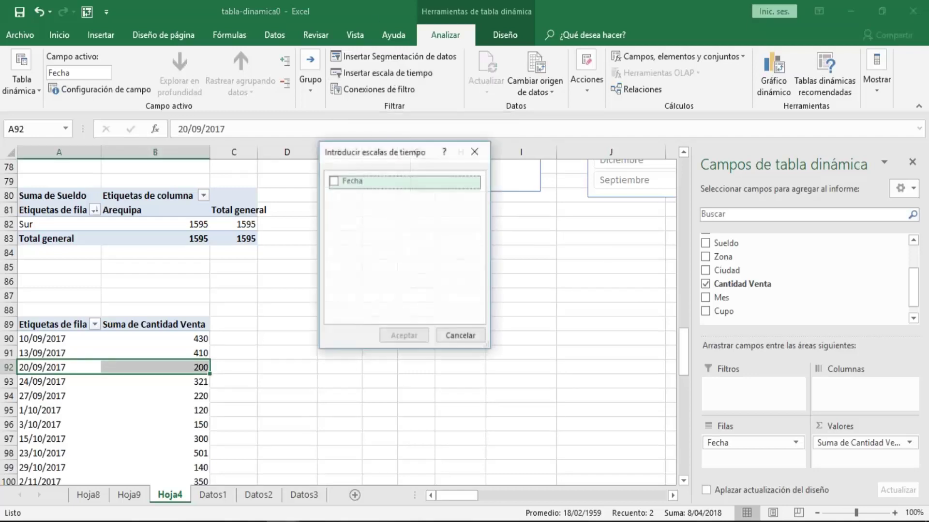
pyautogui.click(332, 182)
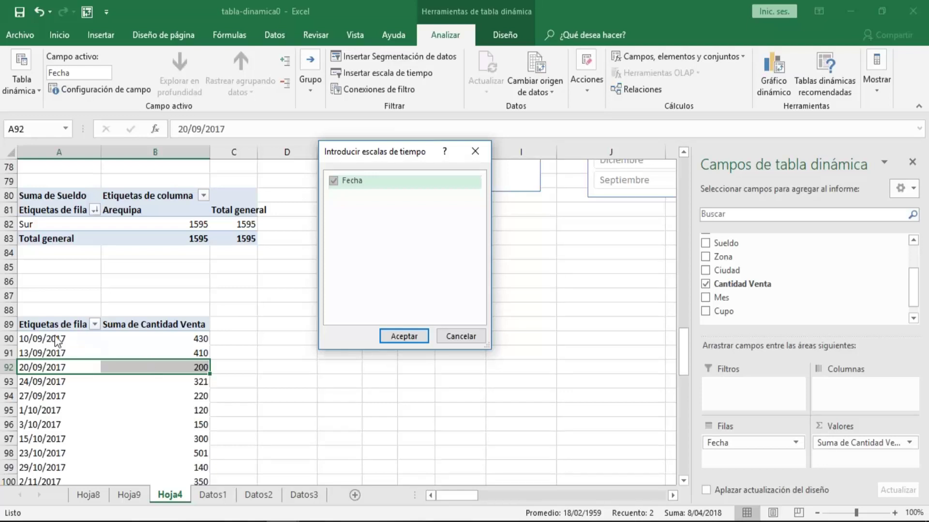
pyautogui.click(424, 334)
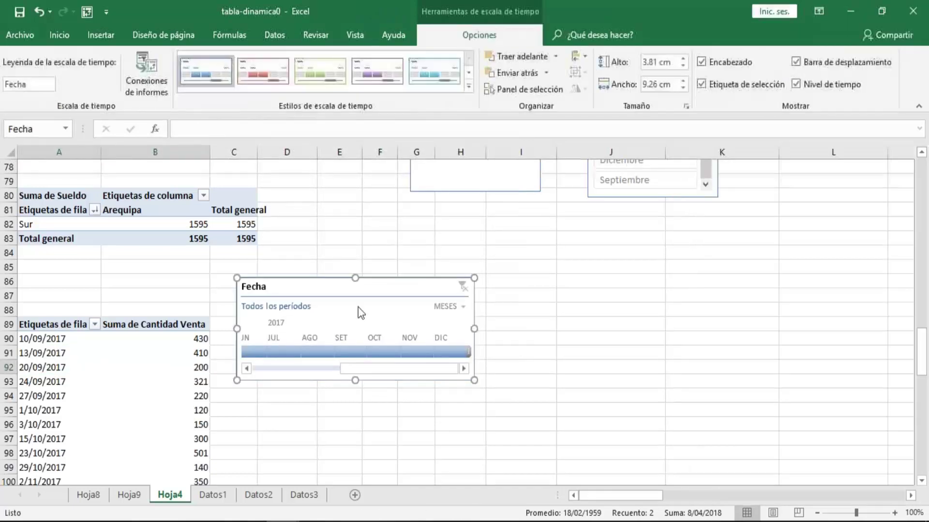
# Step: Move the Fecha timeline over columns F–I and filter to June, February, then March 2017
pyautogui.moveTo(357, 307); pyautogui.dragTo(502, 282)
pyautogui.click(387, 344)
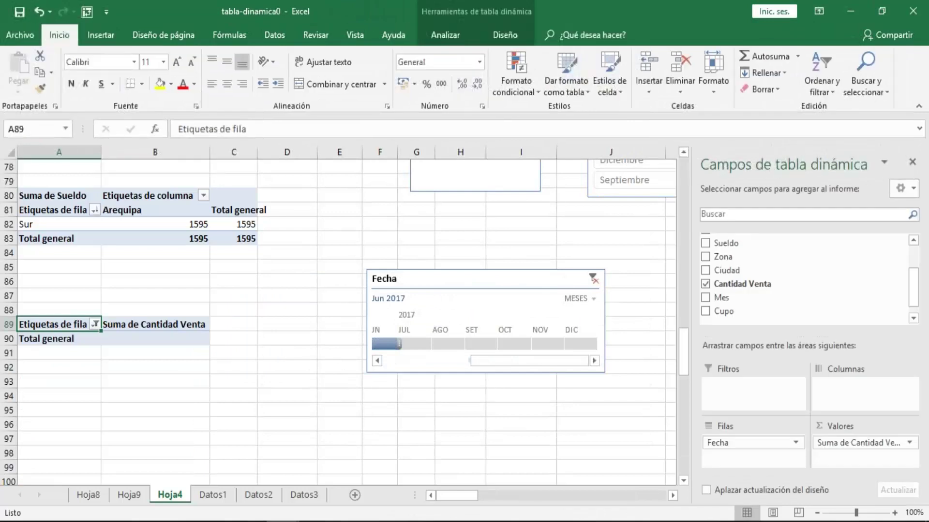
pyautogui.moveTo(387, 344)
pyautogui.mouseDown()
pyautogui.moveTo(489, 342)
pyautogui.moveTo(384, 344)
pyautogui.mouseUp()
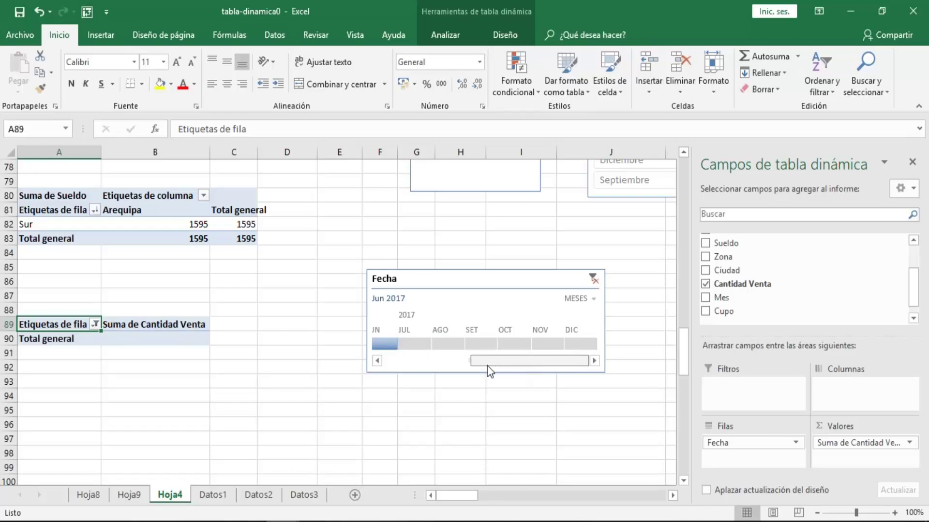
pyautogui.moveTo(487, 366)
pyautogui.mouseDown()
pyautogui.moveTo(405, 366)
pyautogui.moveTo(439, 344)
pyautogui.moveTo(512, 366)
pyautogui.mouseUp()
pyautogui.click(386, 344)
pyautogui.click(440, 343)
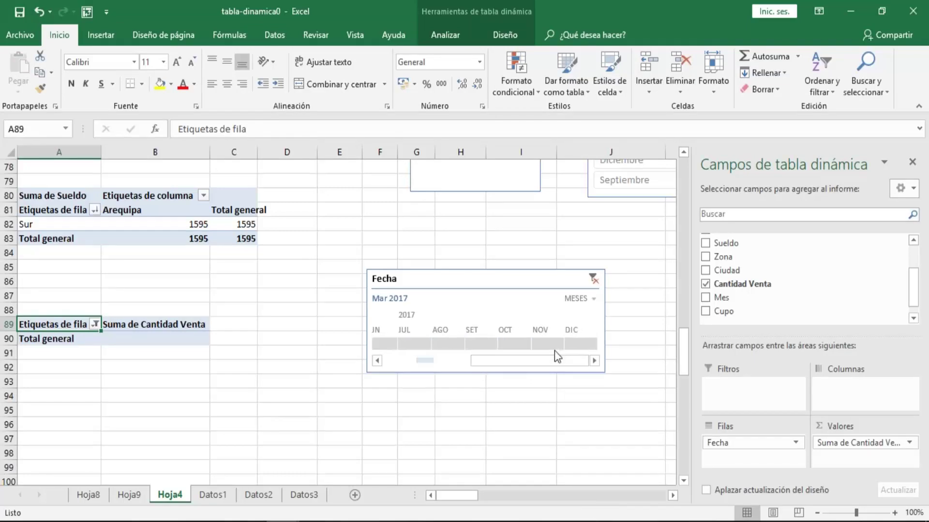
# Step: Step the timeline filter through September, October and November to December 2017
pyautogui.click(469, 330)
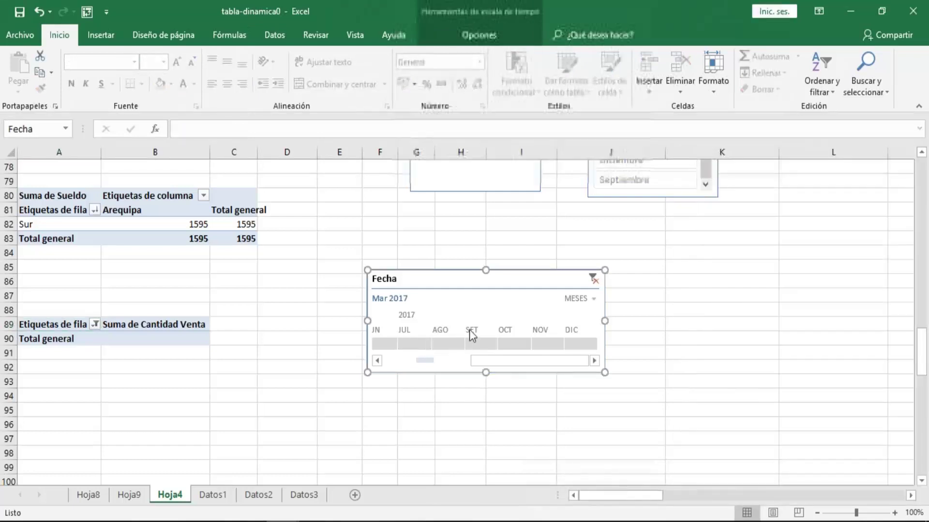
pyautogui.click(478, 344)
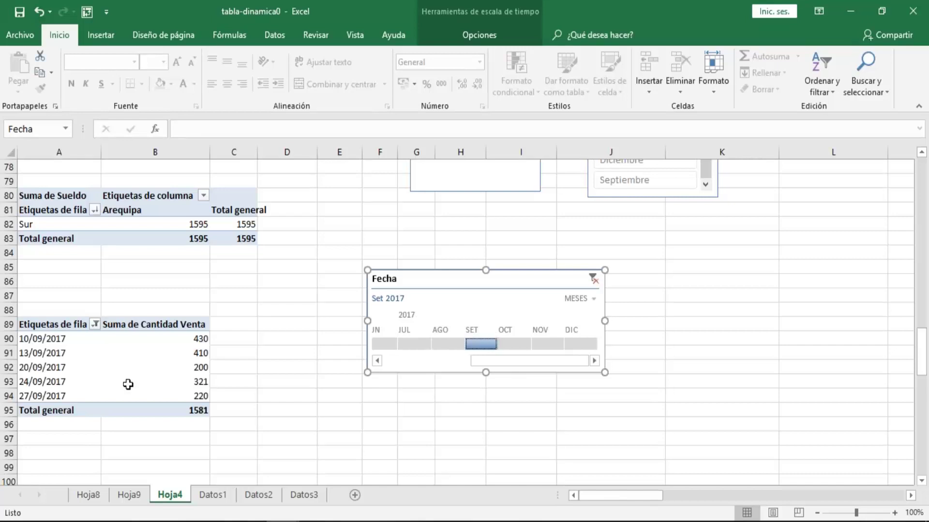
pyautogui.click(513, 344)
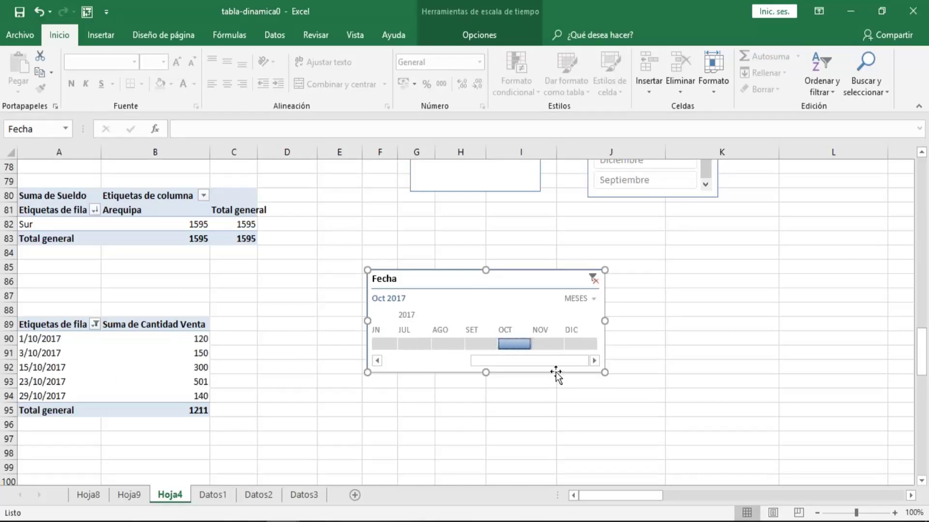
pyautogui.click(548, 344)
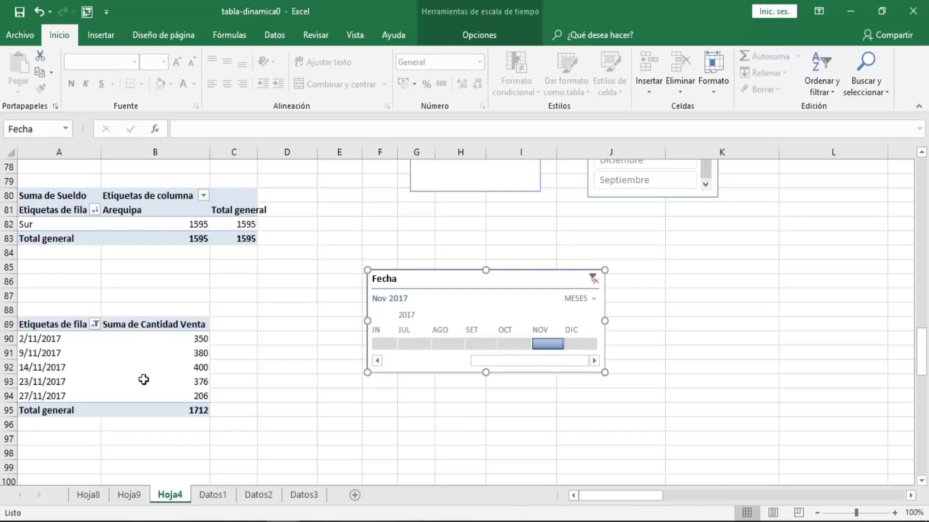
pyautogui.click(588, 344)
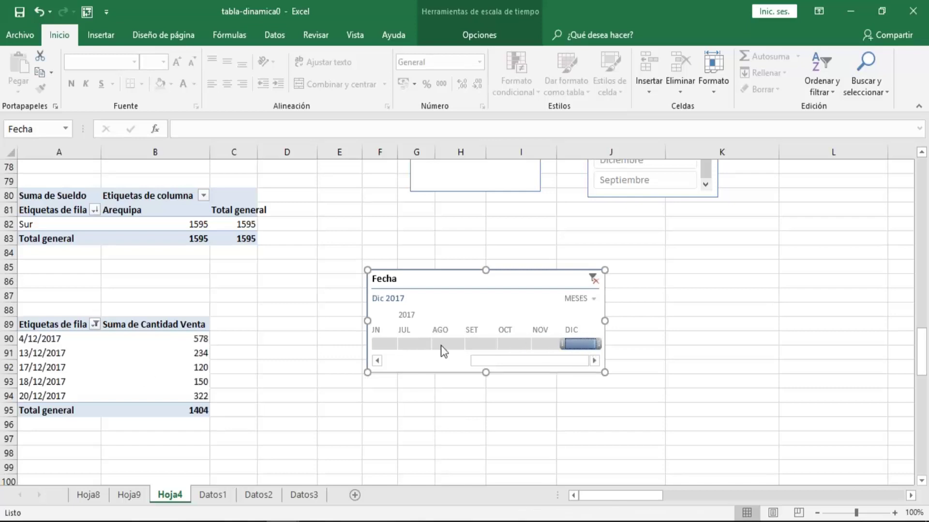
pyautogui.click(593, 299)
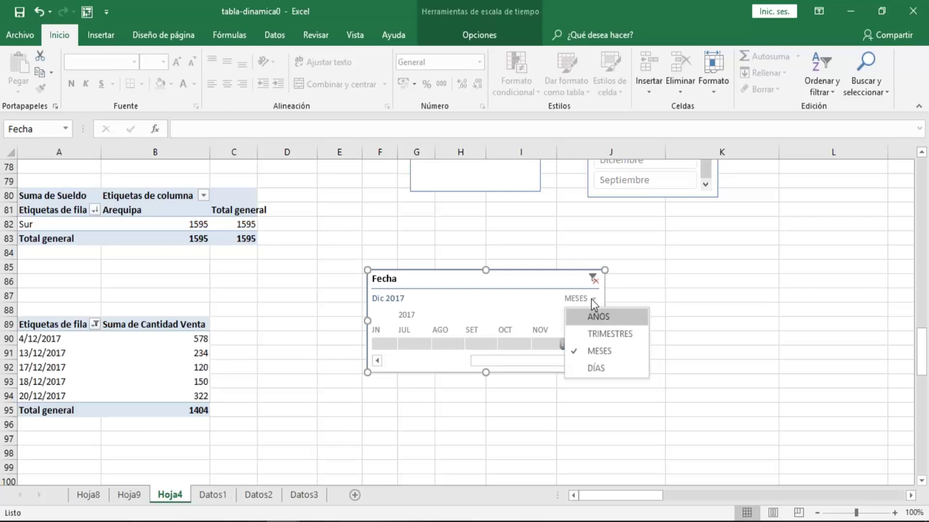
# Step: Switch the timeline to TRIMESTRES and filter through the first to fourth quarters of 2017
pyautogui.click(598, 334)
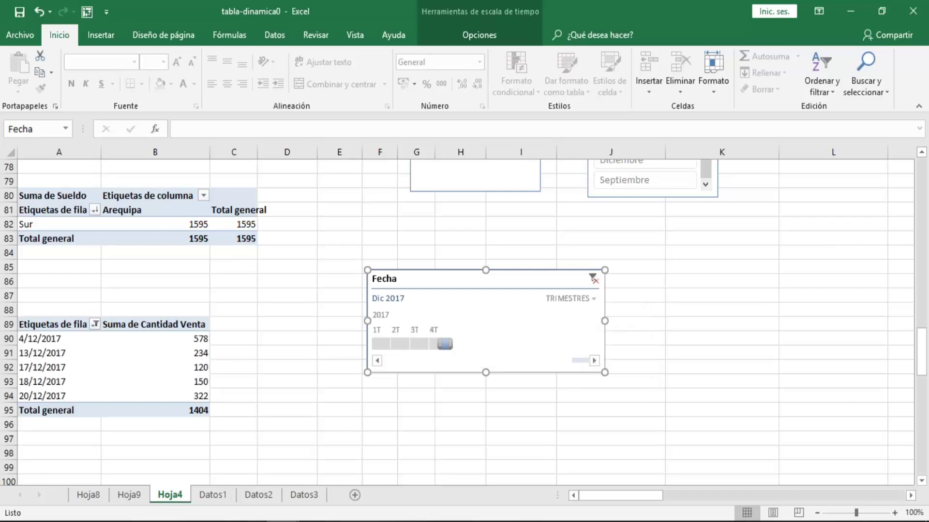
pyautogui.click(416, 344)
pyautogui.click(400, 345)
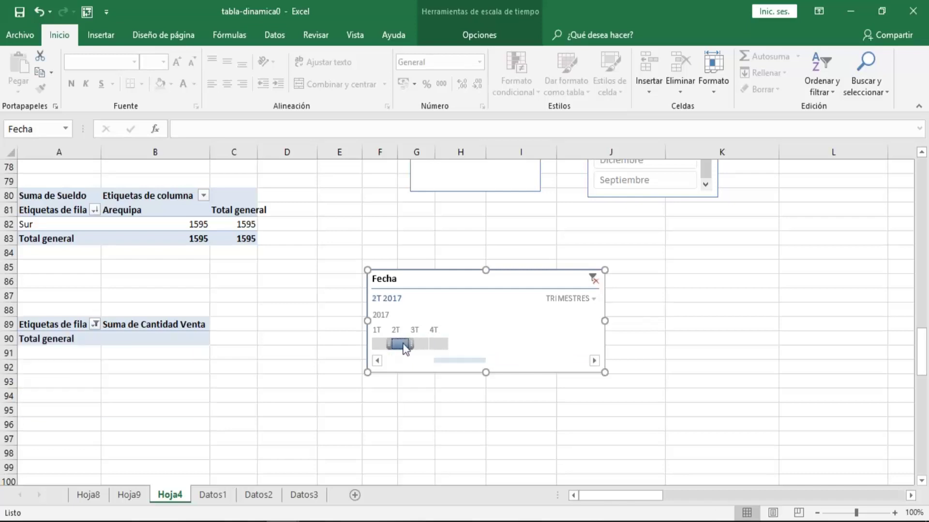
pyautogui.click(381, 344)
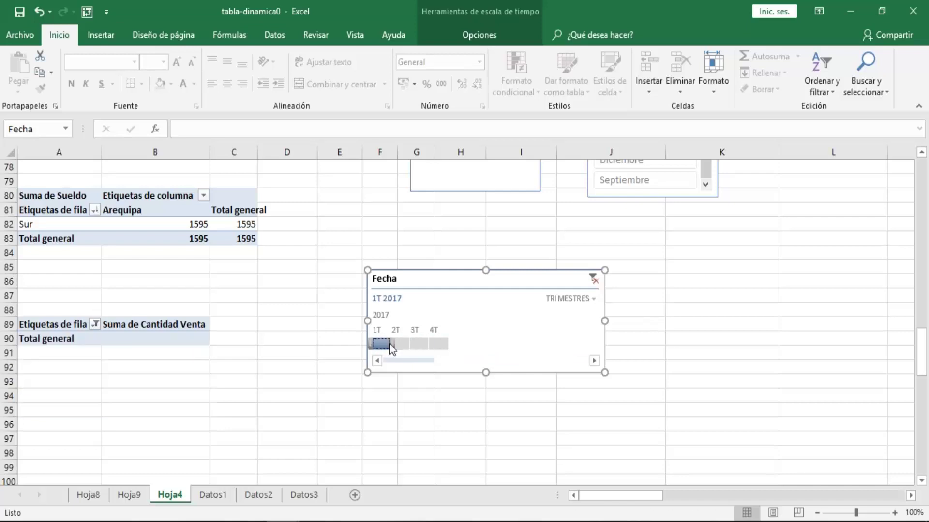
pyautogui.click(419, 344)
pyautogui.click(438, 345)
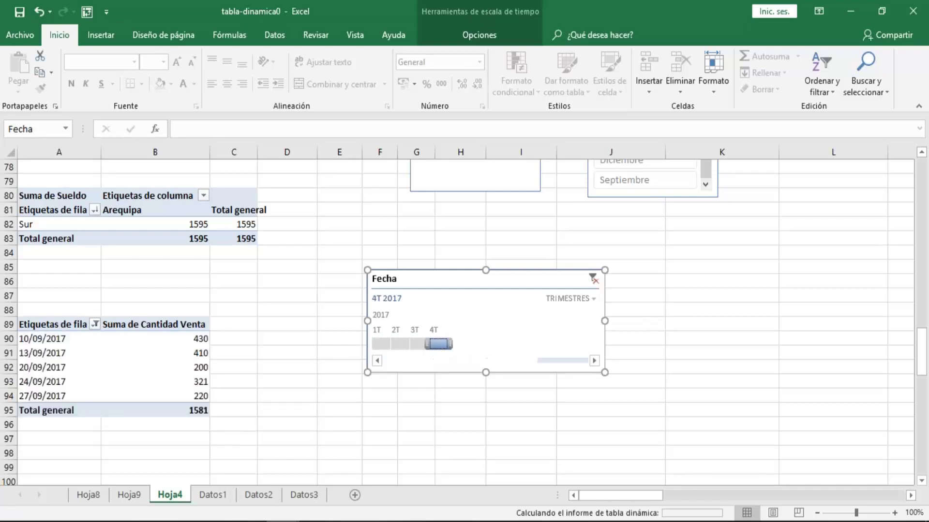
# Step: Switch the timeline to DÍAS and filter through 1 to 5 October 2017
pyautogui.click(593, 299)
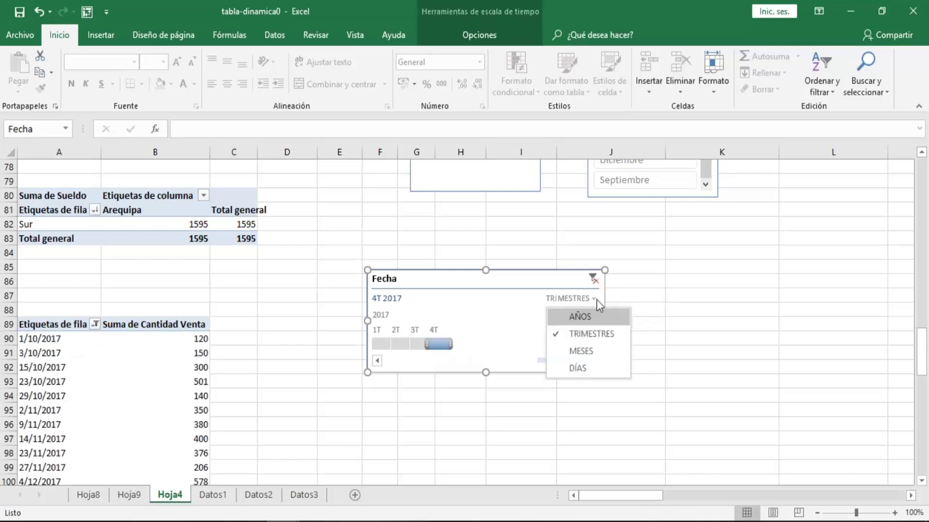
pyautogui.click(576, 368)
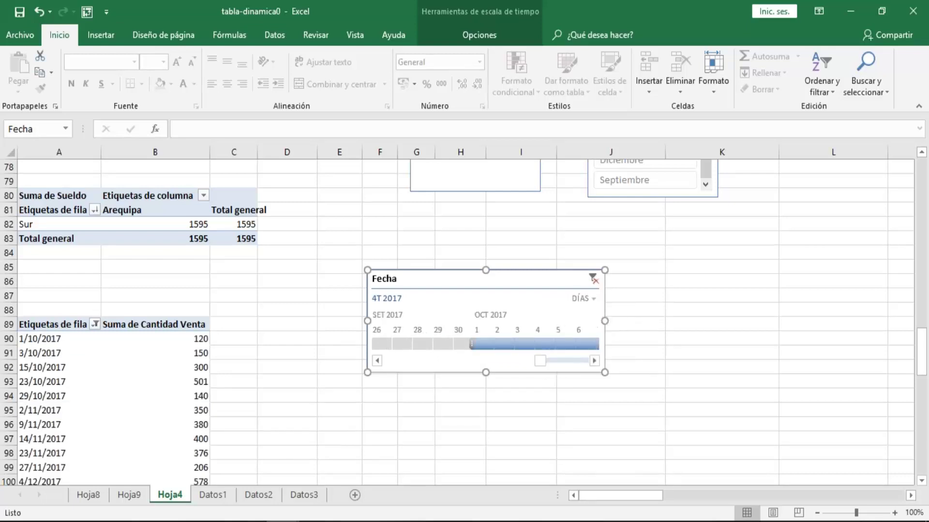
pyautogui.click(483, 344)
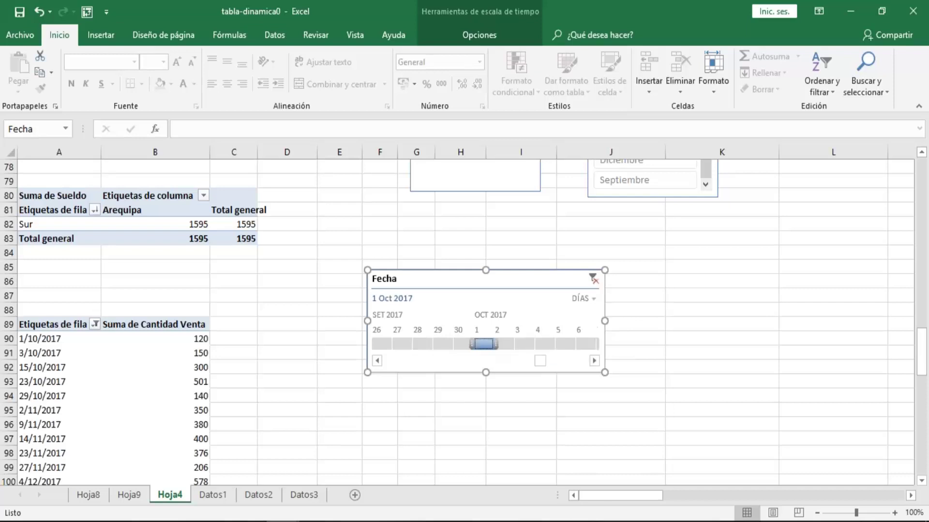
pyautogui.click(504, 344)
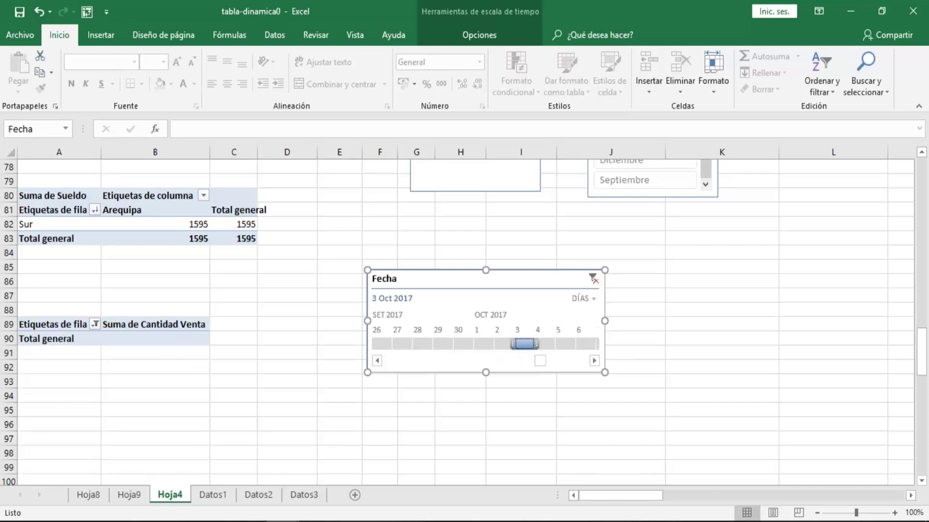
pyautogui.click(524, 344)
pyautogui.click(547, 344)
pyautogui.click(561, 345)
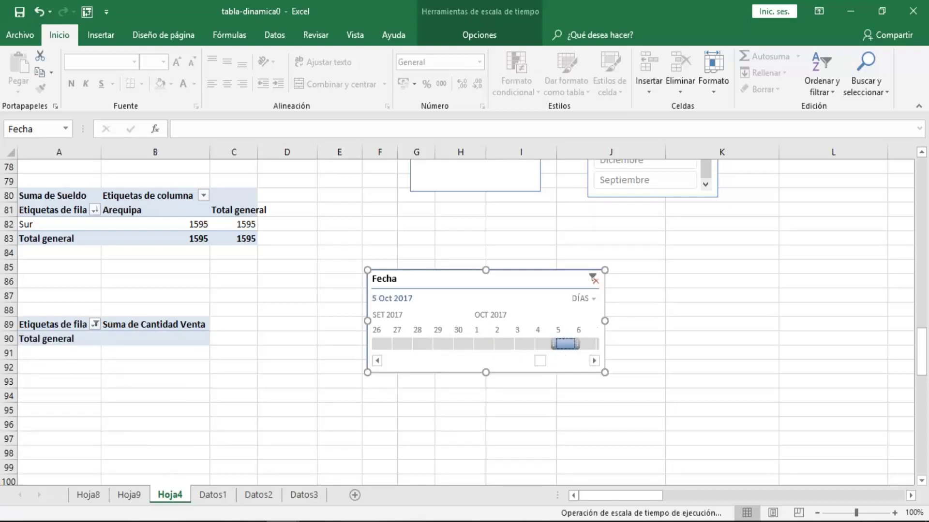
# Step: Return the timeline to MESES and filter to September 2017
pyautogui.click(591, 299)
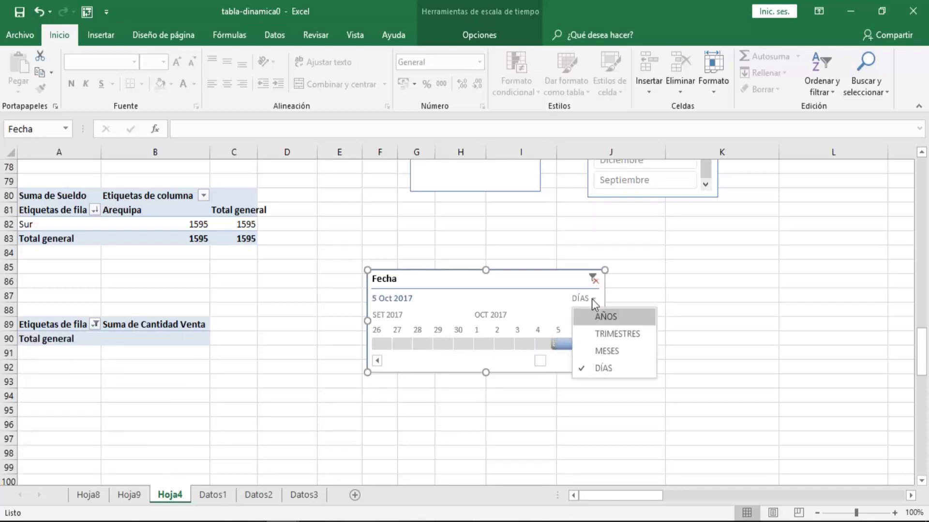
pyautogui.click(600, 351)
pyautogui.click(479, 344)
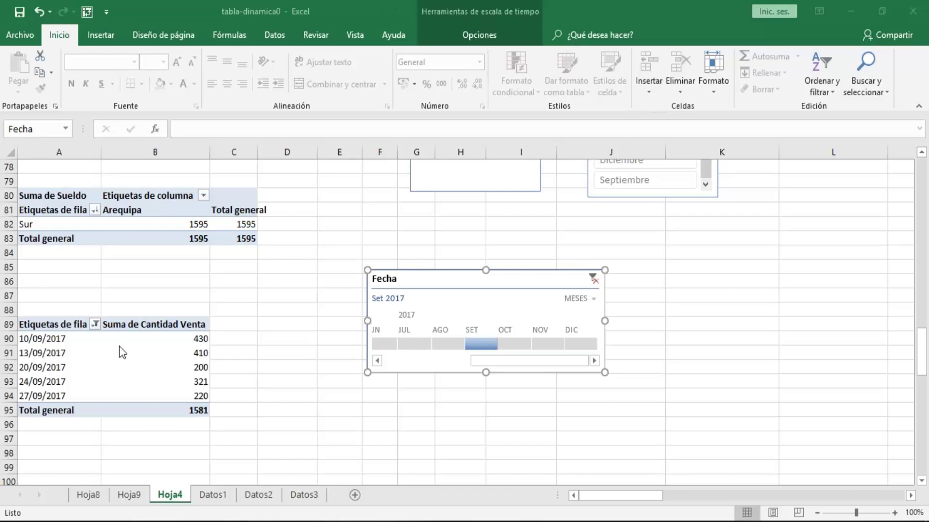
# Step: Show the Analizar tools and select the pivot's September date row labels
pyautogui.click(122, 369)
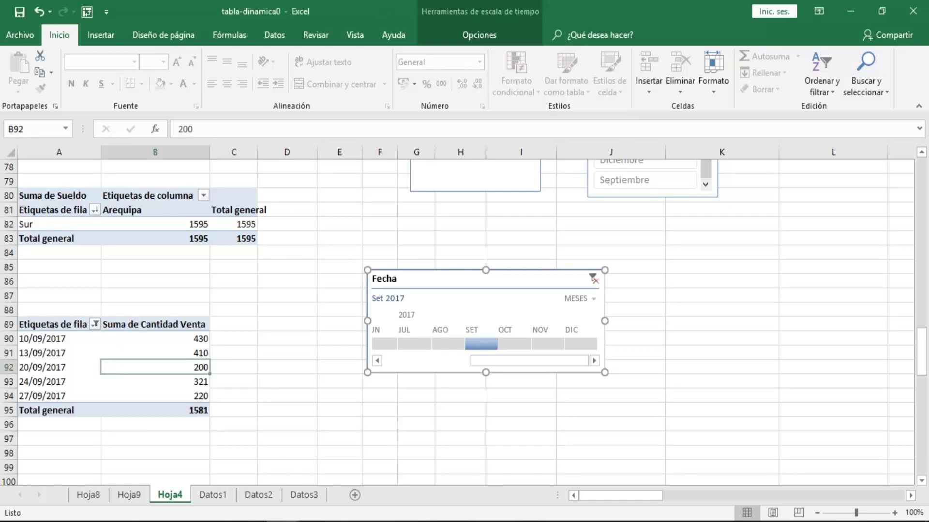
pyautogui.click(430, 32)
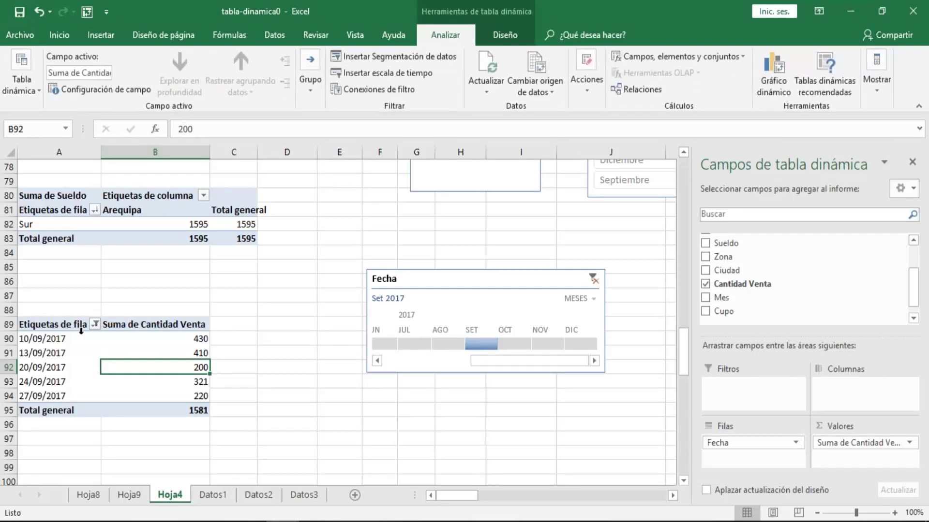
pyautogui.click(70, 357)
pyautogui.click(62, 356)
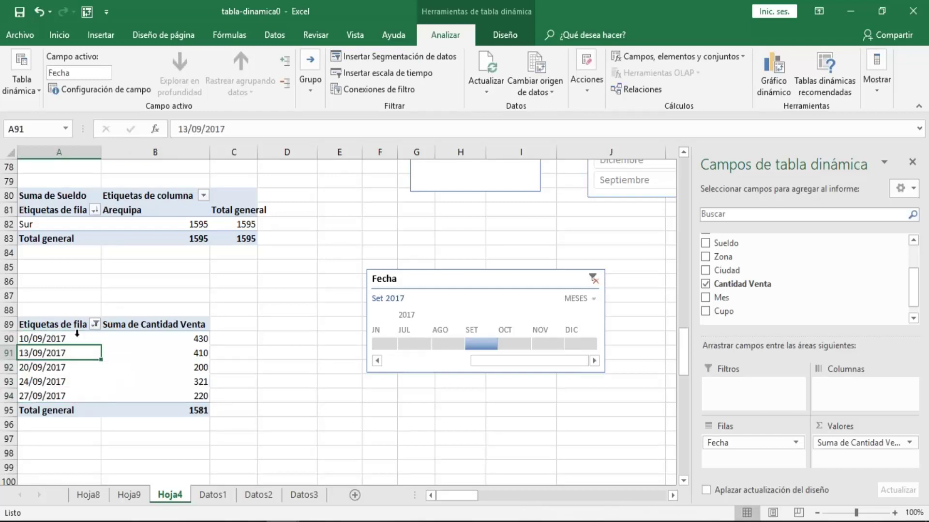
pyautogui.click(77, 333)
pyautogui.press('Return')
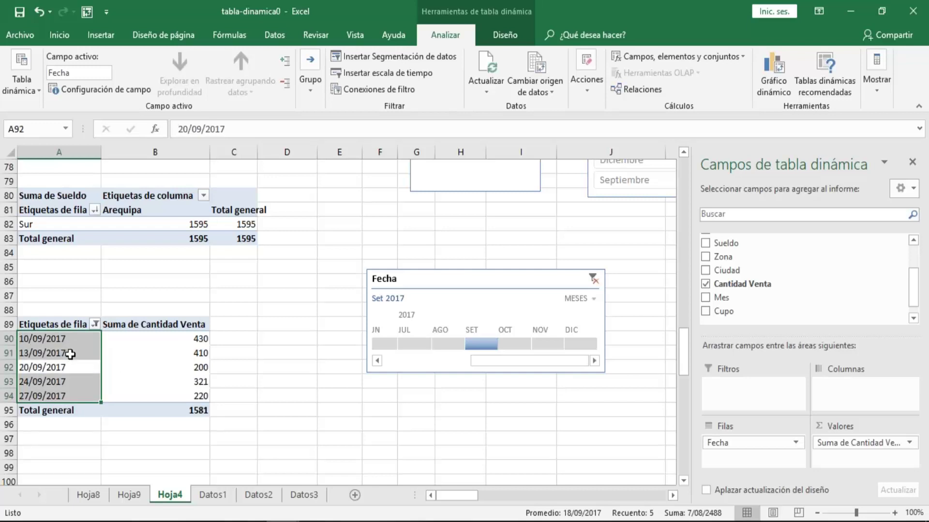
pyautogui.click(66, 355)
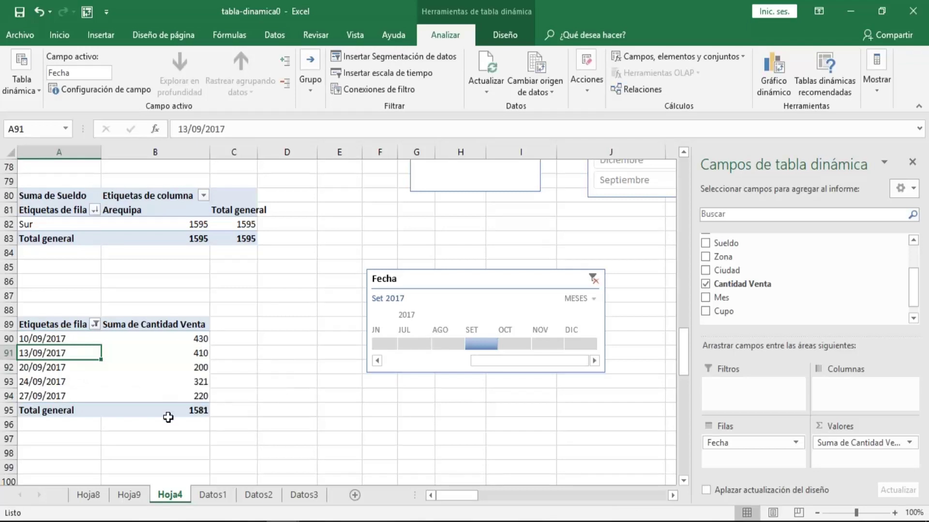
# Step: Select the 410 and 430 pivot values, then go to the Datos1 sheet
pyautogui.click(156, 353)
pyautogui.click(75, 368)
pyautogui.press('Up')
pyautogui.press('Right')
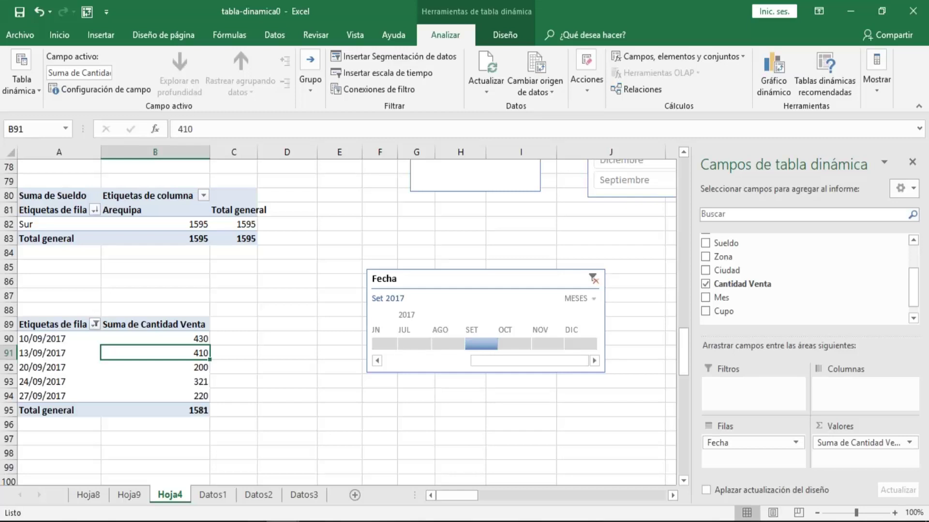
pyautogui.press('Up')
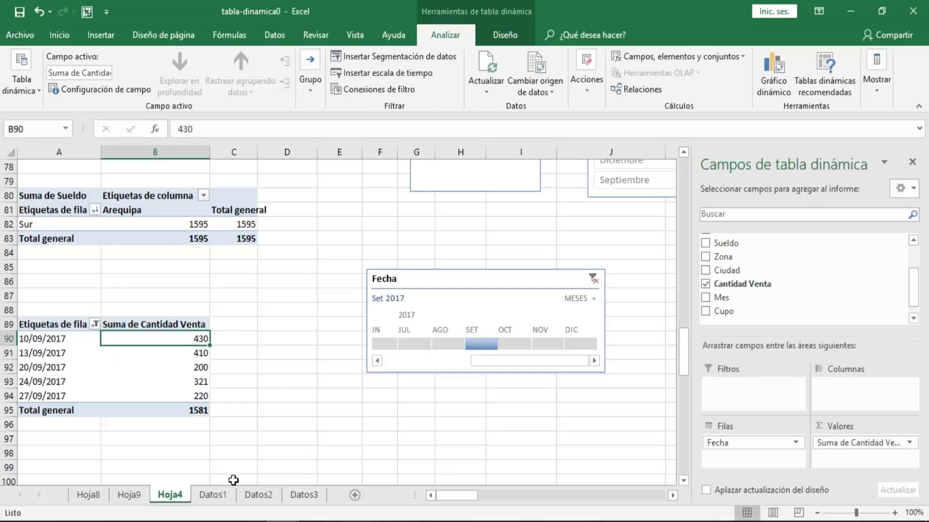
pyautogui.click(213, 495)
pyautogui.click(425, 331)
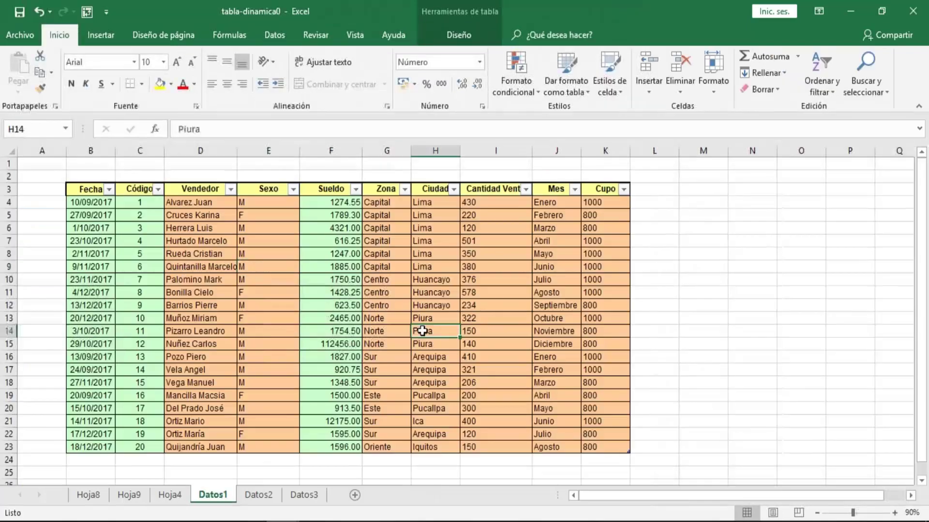
pyautogui.click(269, 279)
pyautogui.click(103, 34)
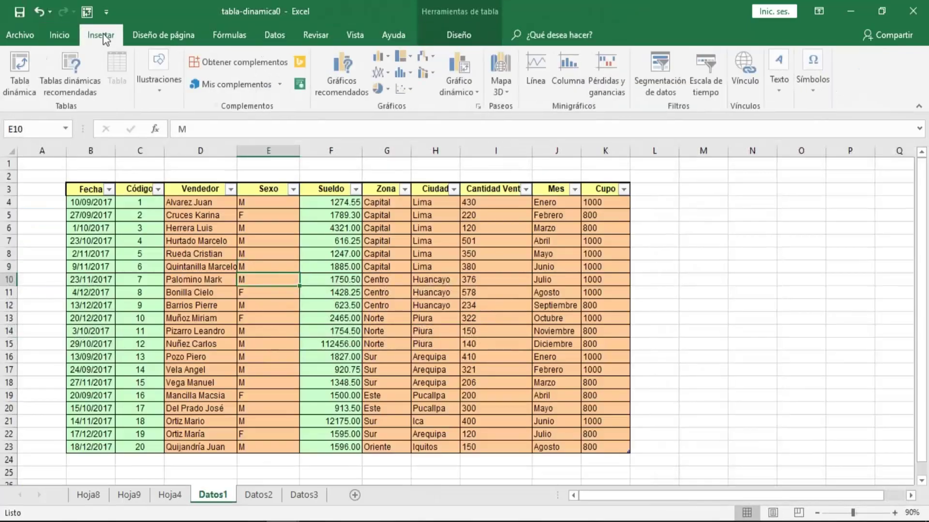
pyautogui.click(24, 60)
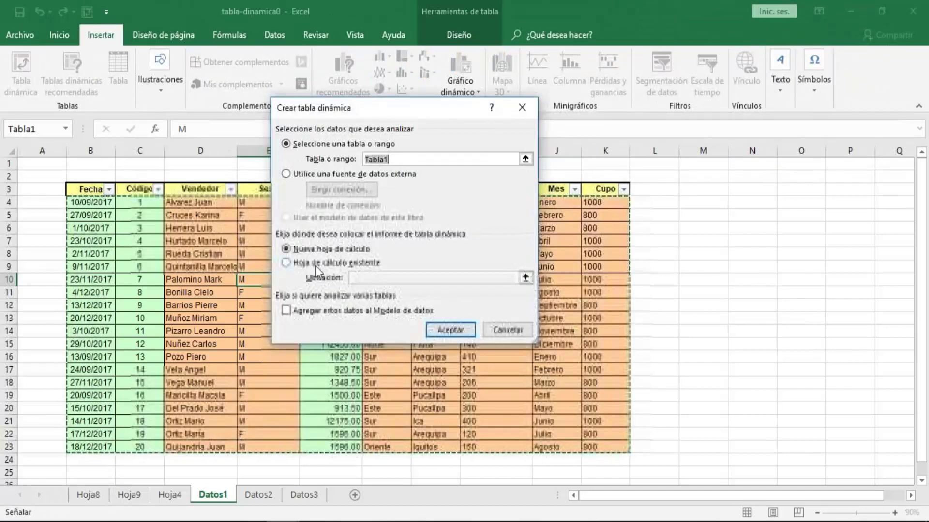
pyautogui.click(315, 263)
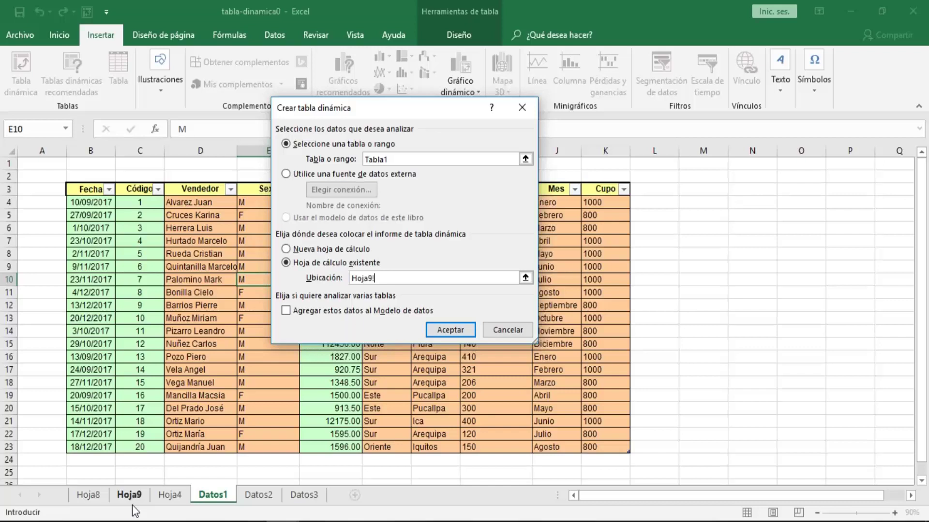
pyautogui.click(170, 495)
pyautogui.click(94, 495)
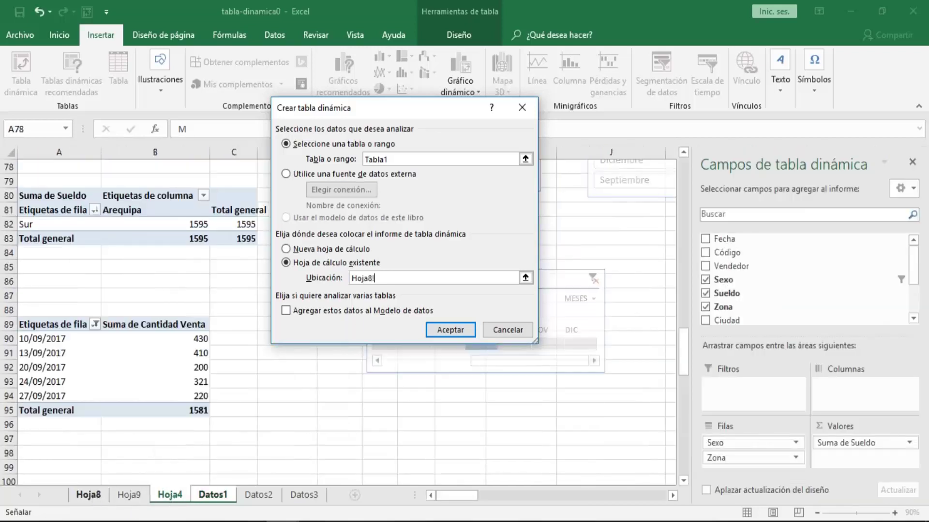
pyautogui.click(130, 495)
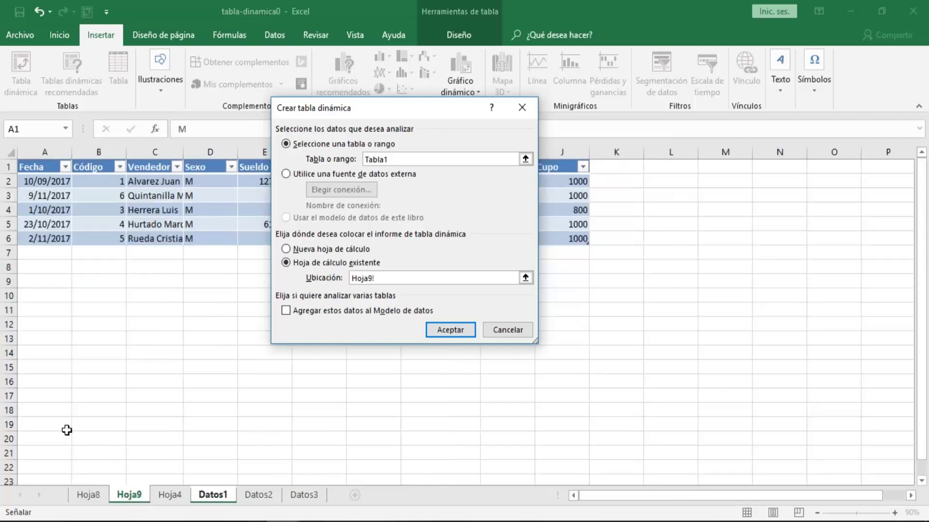
pyautogui.click(90, 499)
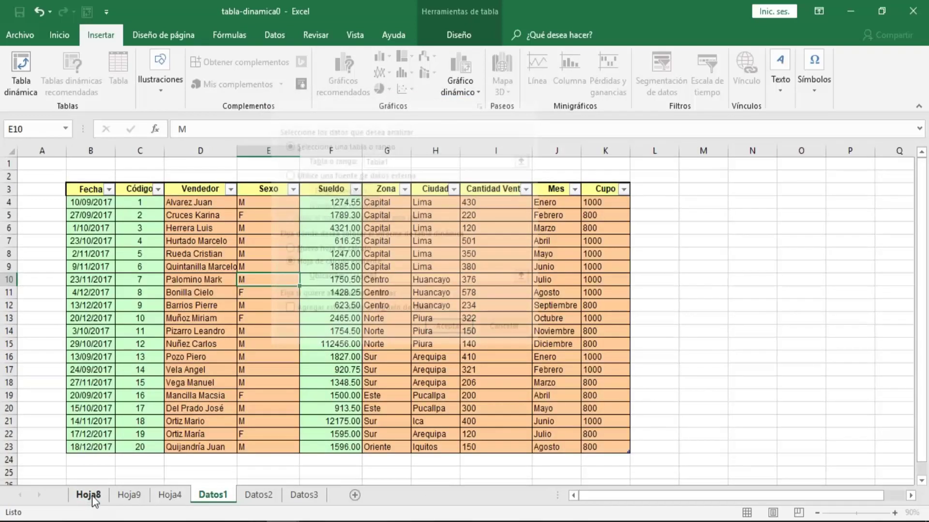
# Step: Delete the Hoja8 and Hoja9 sheets
pyautogui.press('Return')
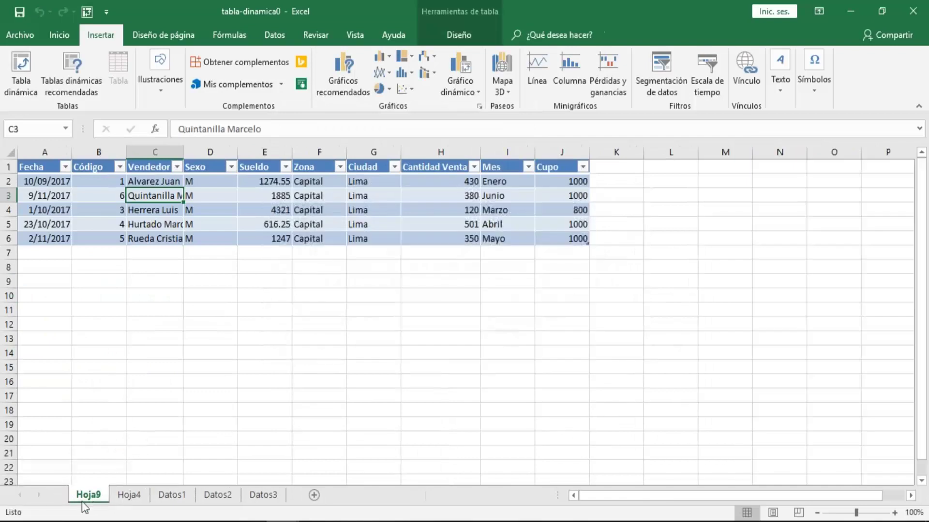
pyautogui.rightClick(81, 501)
pyautogui.click(121, 345)
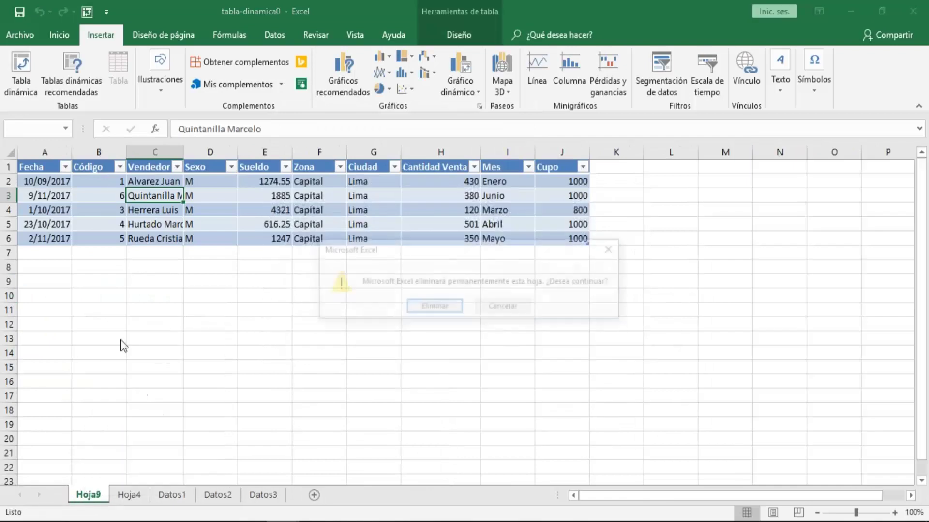
pyautogui.click(447, 304)
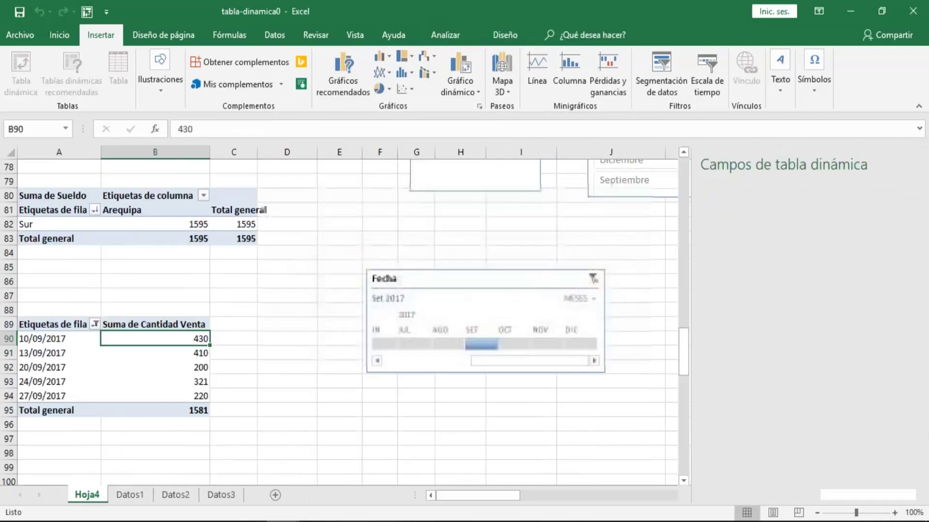
# Step: Create a pivot table of the Datos1 data on a new worksheet, Hoja10
pyautogui.click(131, 495)
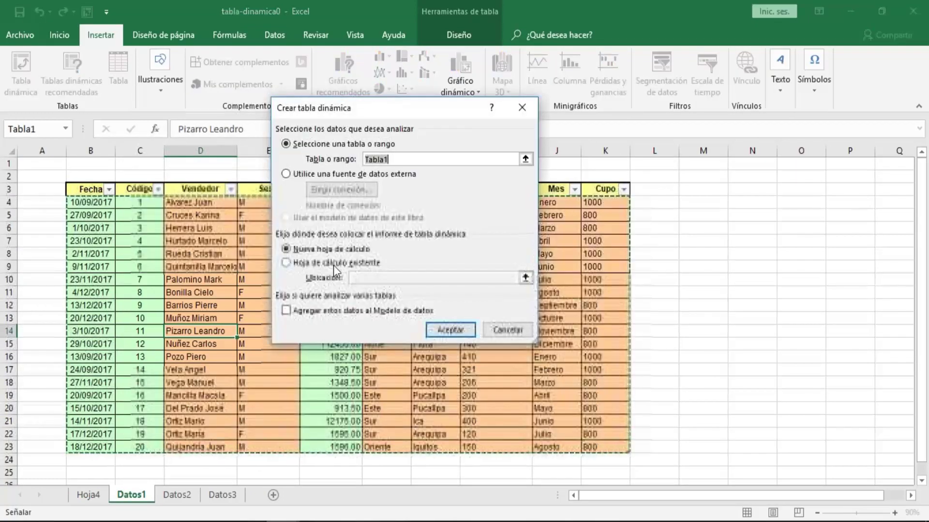
pyautogui.click(443, 333)
pyautogui.click(87, 311)
pyautogui.click(86, 241)
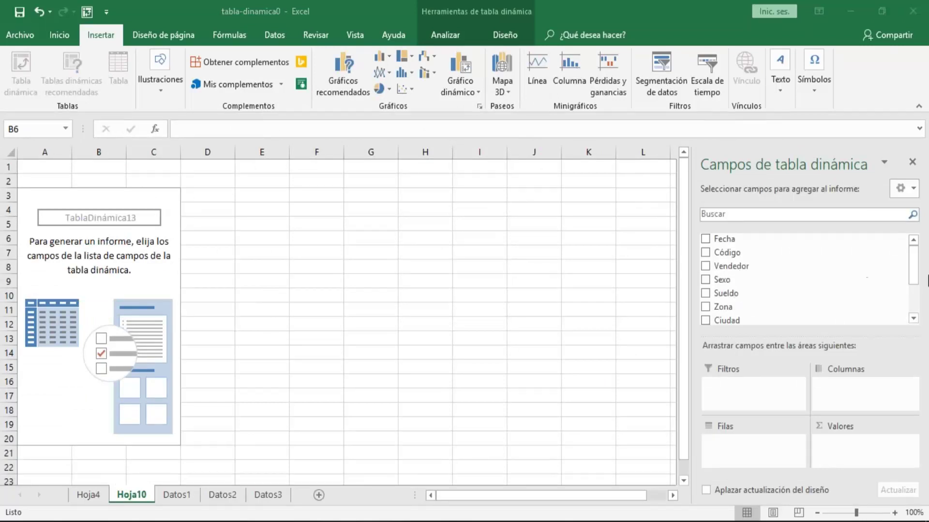
# Step: Scroll the PivotTable Fields list to show Fecha, Sueldo, Zona, Ciudad, Mes and Cupo
pyautogui.click(916, 274)
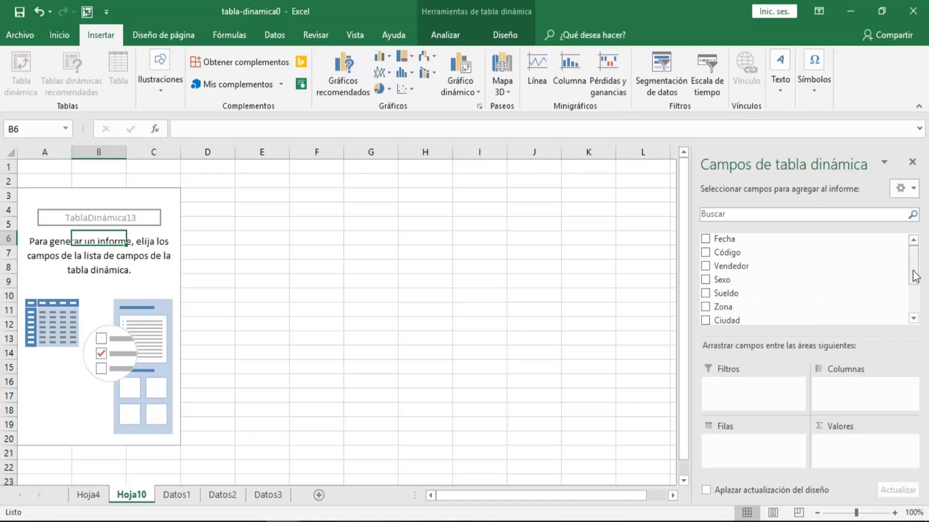
pyautogui.moveTo(916, 275); pyautogui.dragTo(916, 302)
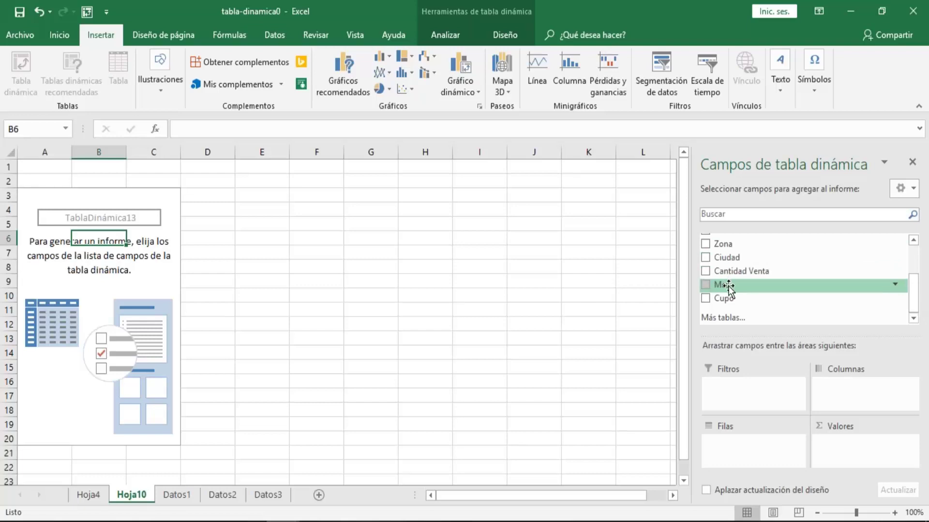
# Step: Place Mes in Filas, Ciudad in Columnas and Cantidad Venta in Valores, totalling 5908
pyautogui.moveTo(728, 288); pyautogui.dragTo(747, 447)
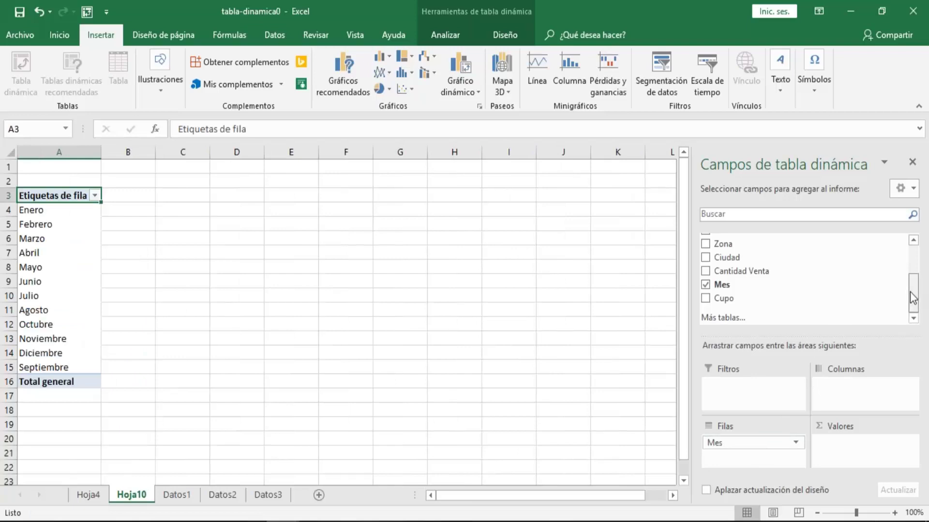
pyautogui.moveTo(912, 293)
pyautogui.mouseDown()
pyautogui.moveTo(912, 274)
pyautogui.moveTo(912, 283)
pyautogui.mouseUp()
pyautogui.moveTo(726, 290); pyautogui.dragTo(839, 386)
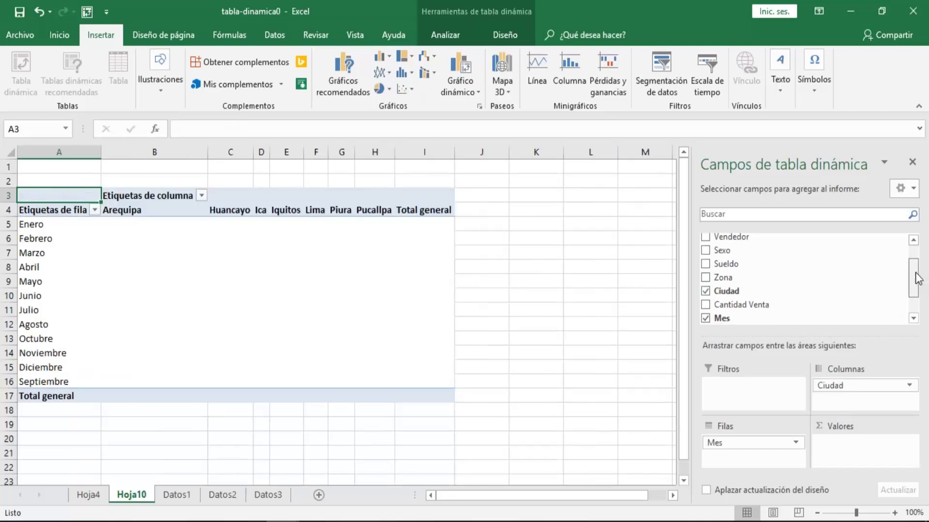
pyautogui.moveTo(913, 279); pyautogui.dragTo(913, 287)
pyautogui.moveTo(739, 285)
pyautogui.mouseDown()
pyautogui.moveTo(807, 443)
pyautogui.moveTo(832, 448)
pyautogui.mouseUp()
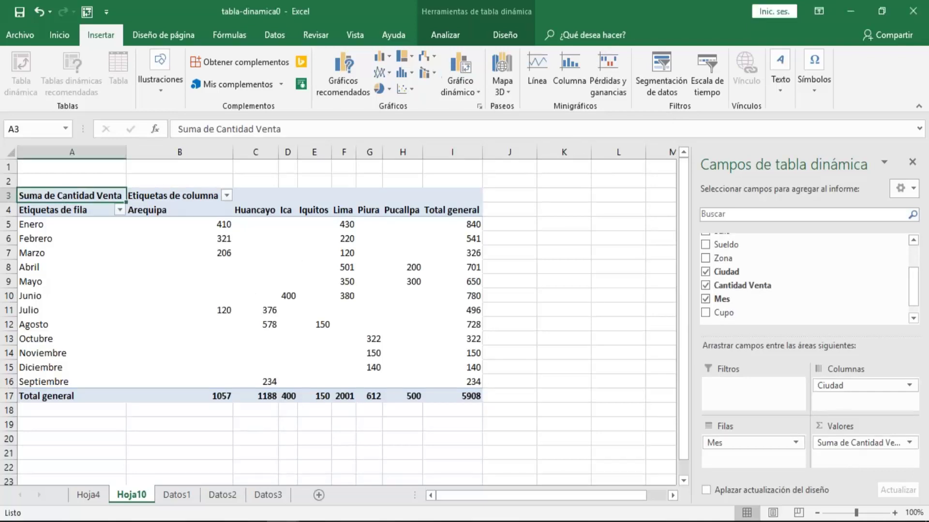
pyautogui.click(305, 268)
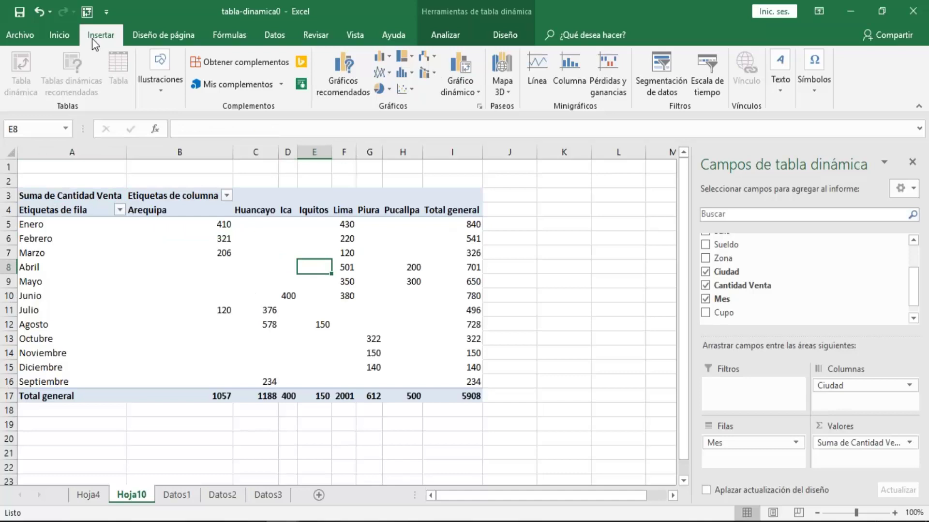
pyautogui.click(446, 35)
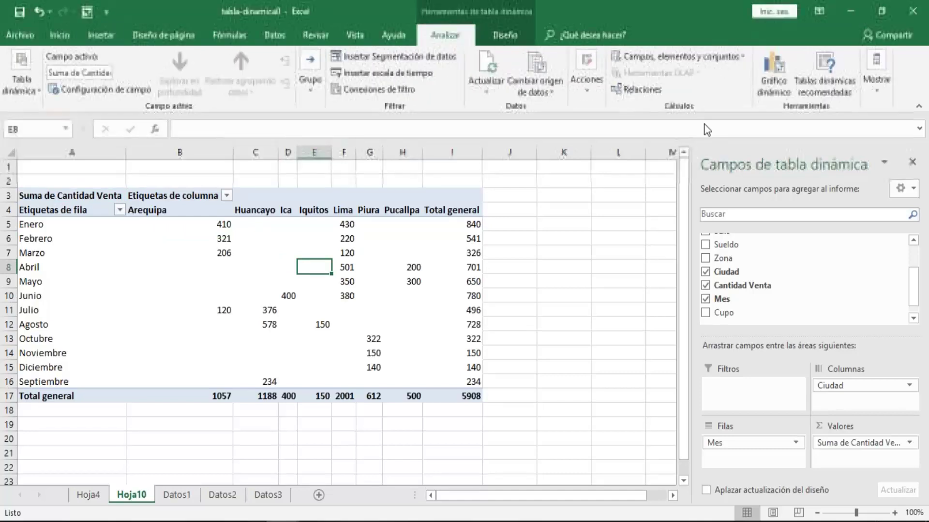
pyautogui.click(776, 68)
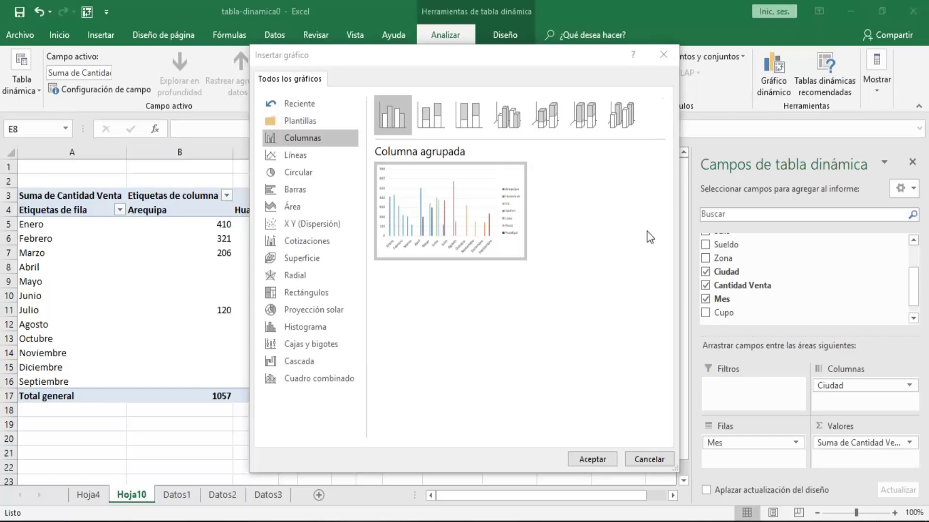
pyautogui.click(634, 462)
pyautogui.click(107, 36)
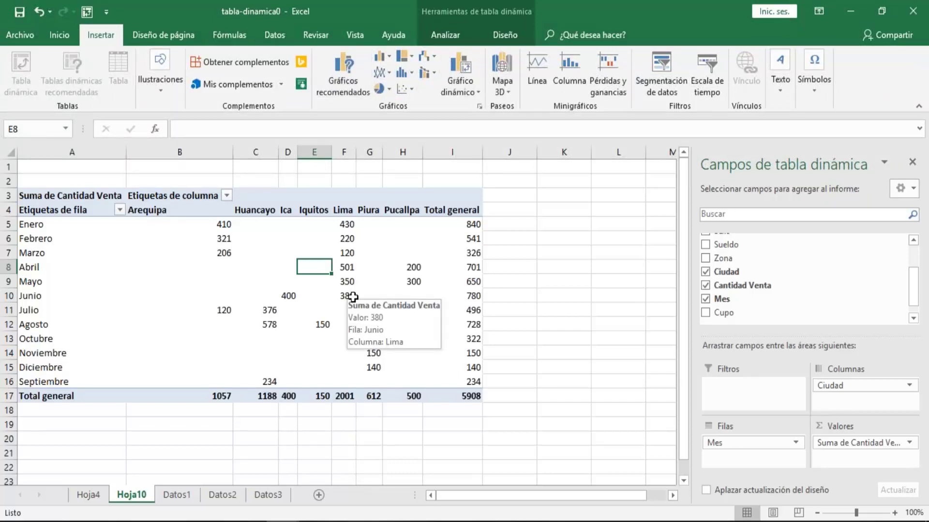
pyautogui.click(118, 261)
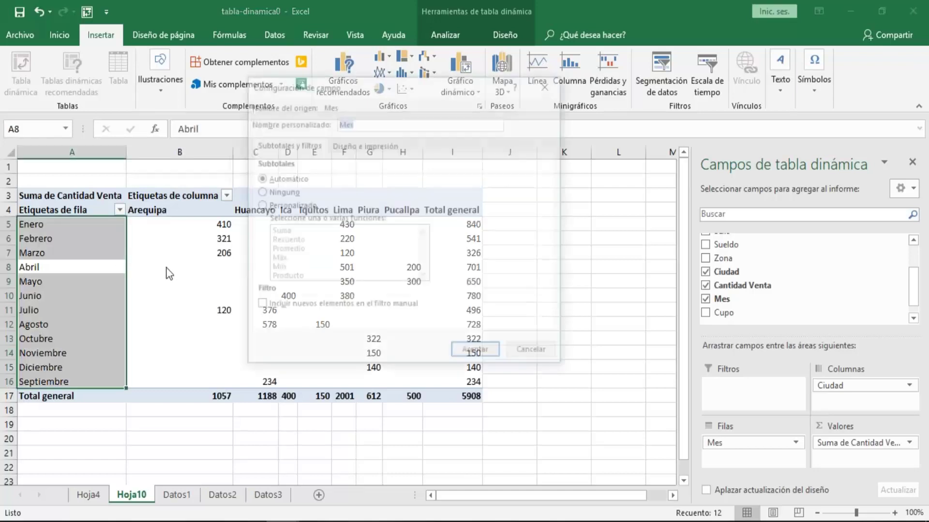
pyautogui.press('Escape')
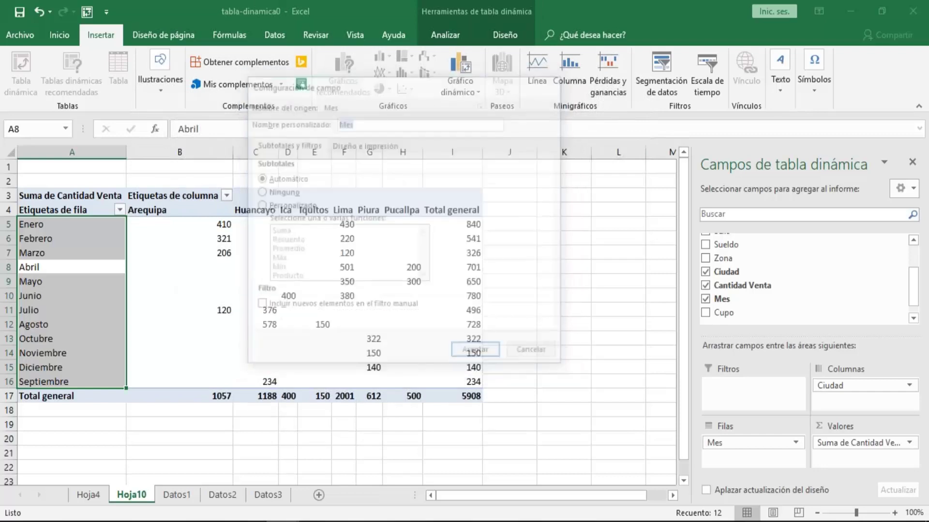
pyautogui.click(184, 252)
pyautogui.click(457, 35)
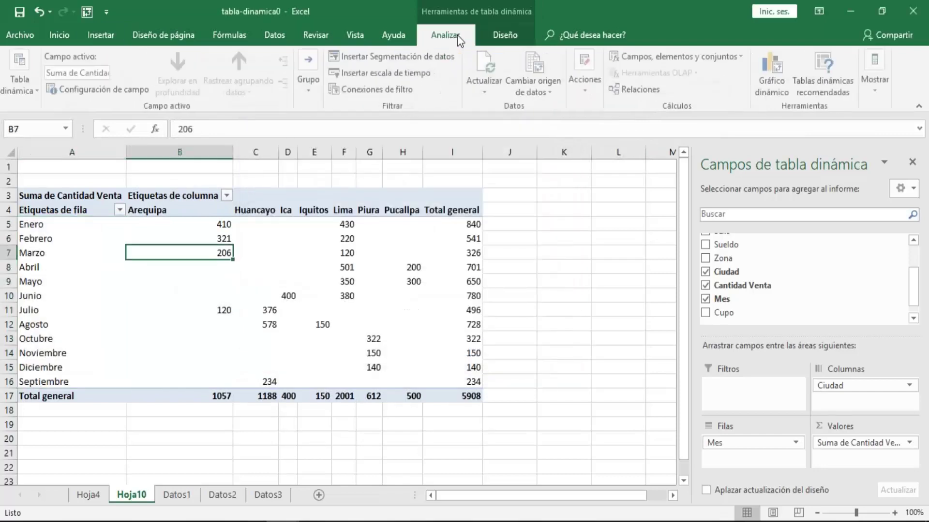
pyautogui.click(777, 80)
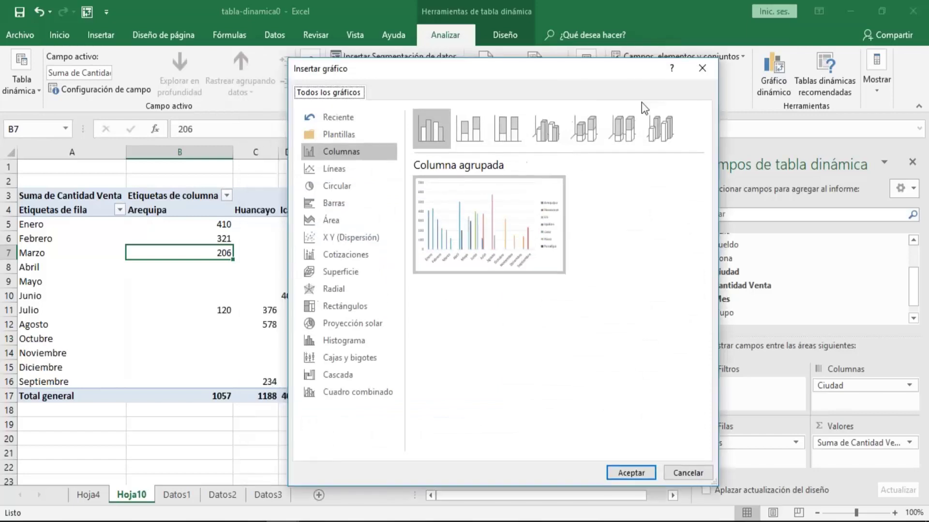
# Step: Insert a Columna agrupada 3D pivot chart of Suma de Cantidad Venta by Mes and Ciudad
pyautogui.moveTo(566, 69); pyautogui.dragTo(729, 33)
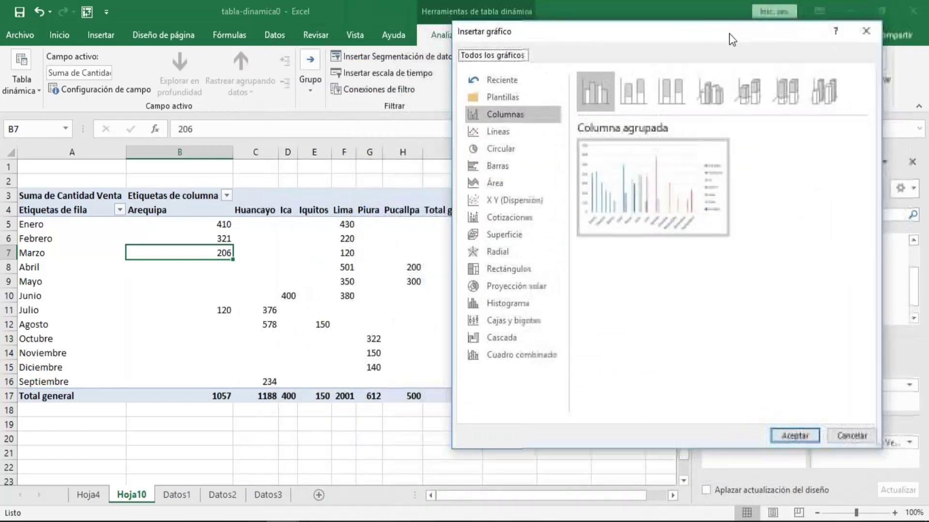
pyautogui.click(505, 115)
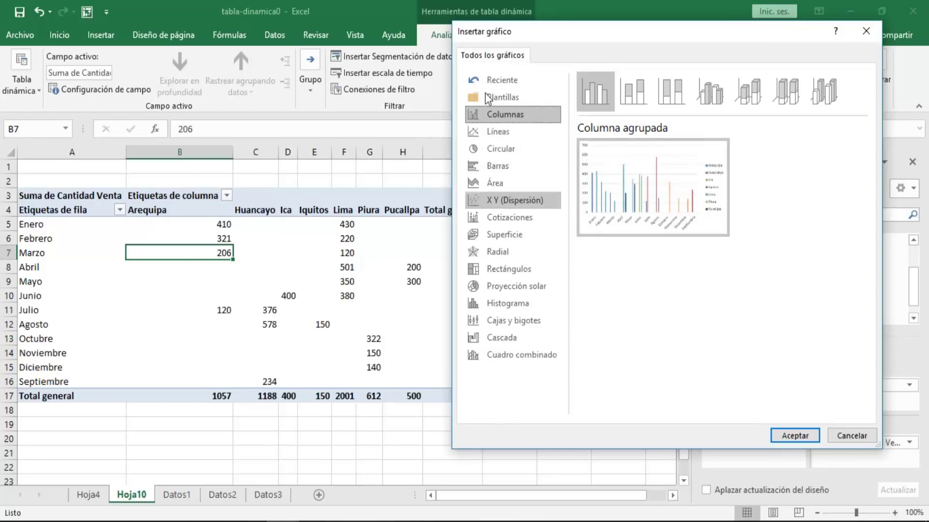
pyautogui.click(744, 97)
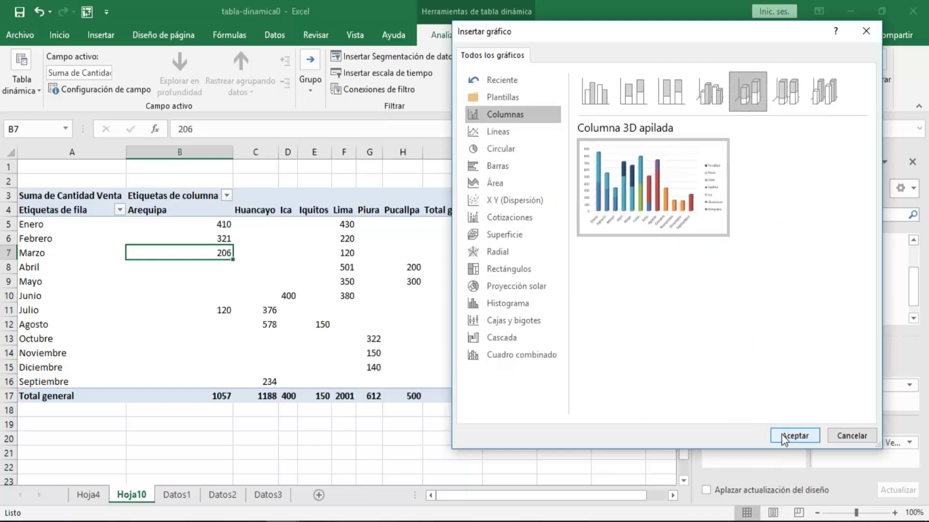
pyautogui.click(708, 93)
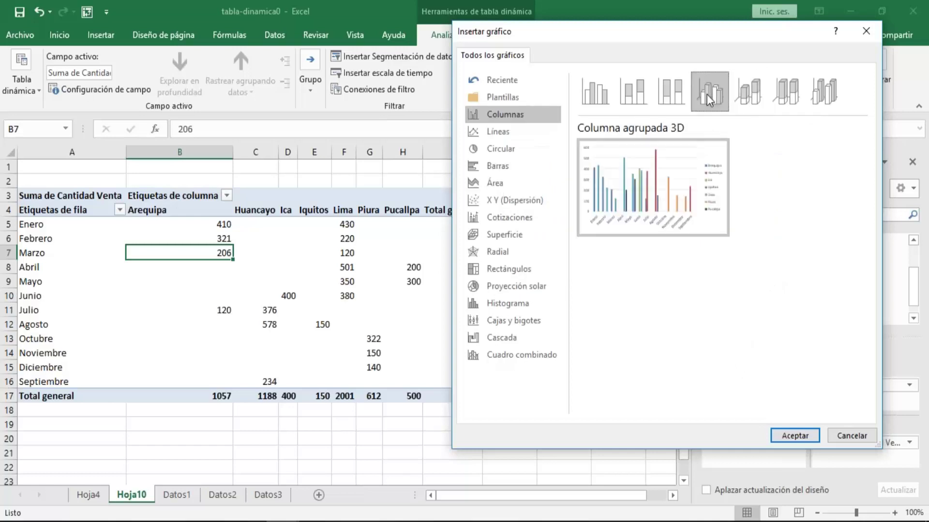
pyautogui.click(801, 436)
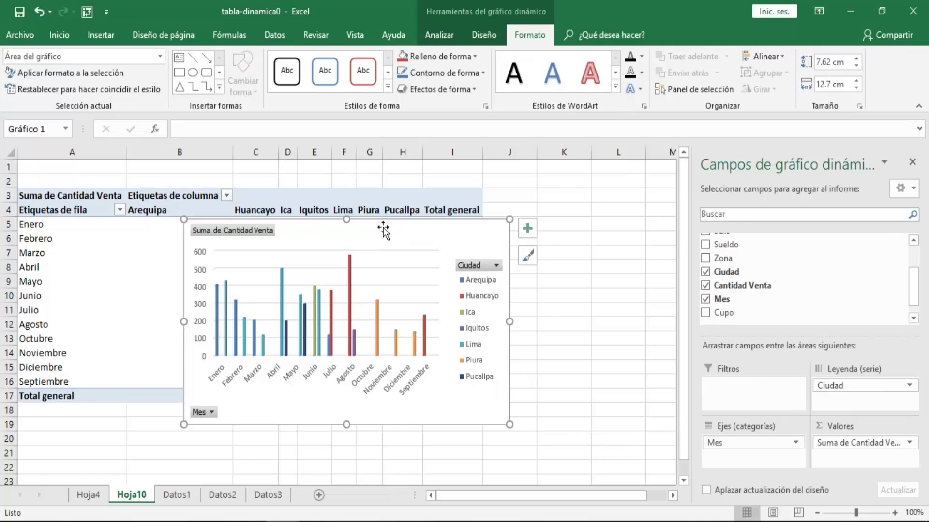
# Step: Reposition the chart and drag Ciudad out of Leyenda (serie), leaving one Total series
pyautogui.moveTo(477, 255)
pyautogui.mouseDown()
pyautogui.moveTo(562, 264)
pyautogui.moveTo(456, 261)
pyautogui.moveTo(416, 290)
pyautogui.moveTo(421, 307)
pyautogui.moveTo(414, 191)
pyautogui.mouseUp()
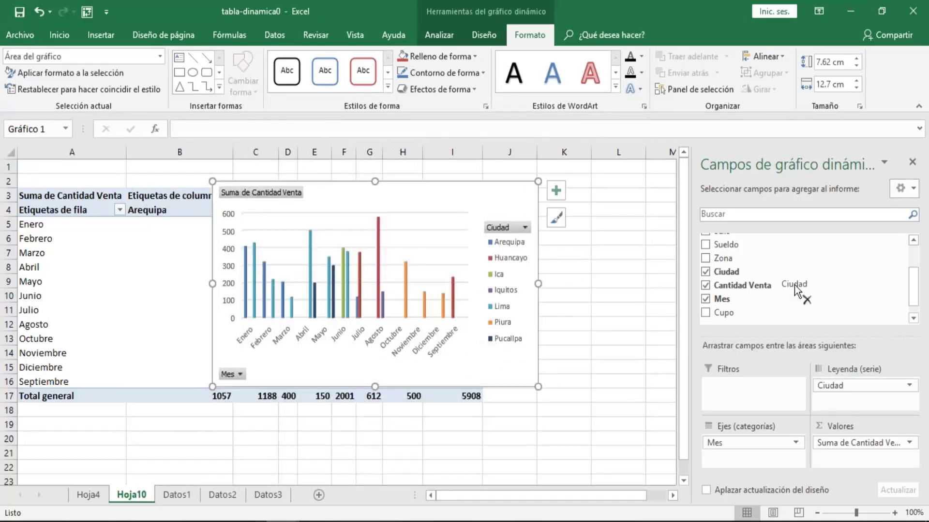
pyautogui.moveTo(845, 383); pyautogui.dragTo(791, 290)
pyautogui.scroll(2, 915, 274)
pyautogui.moveTo(915, 274); pyautogui.dragTo(909, 260)
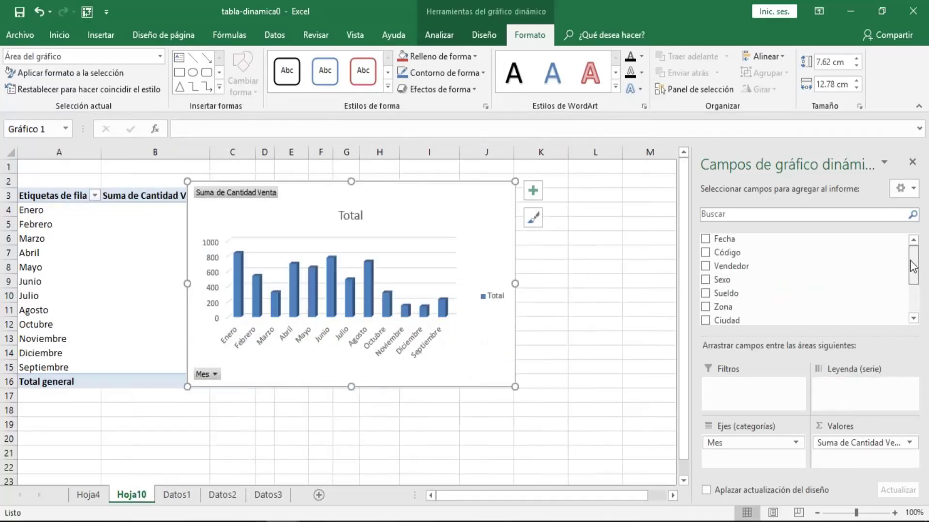
pyautogui.click(248, 194)
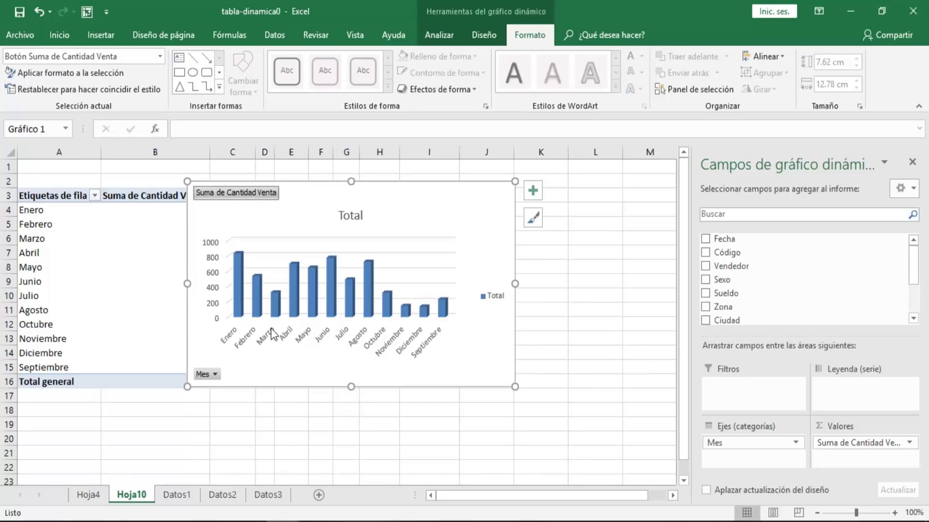
# Step: Filter the chart's Mes field to show only Enero, Febrero and Marzo
pyautogui.click(215, 374)
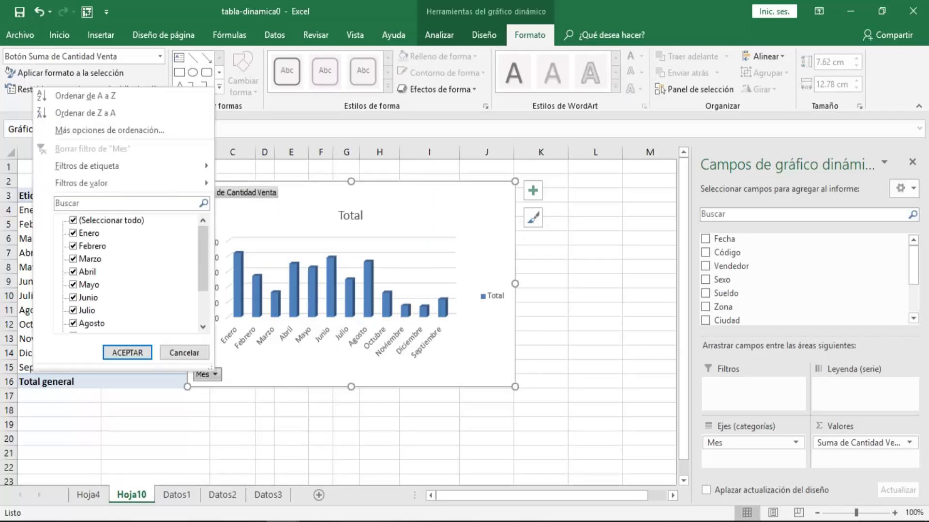
pyautogui.press('Return')
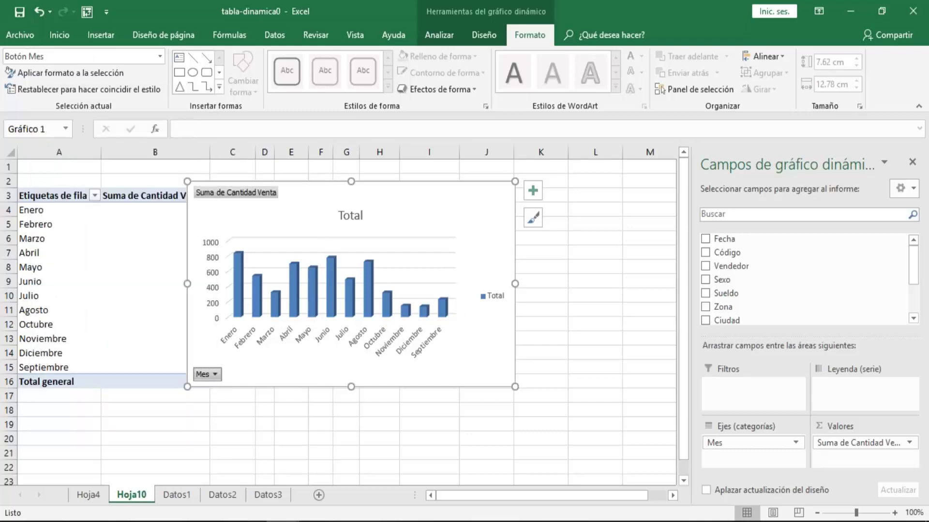
pyautogui.hotkey('alt', 'Down')
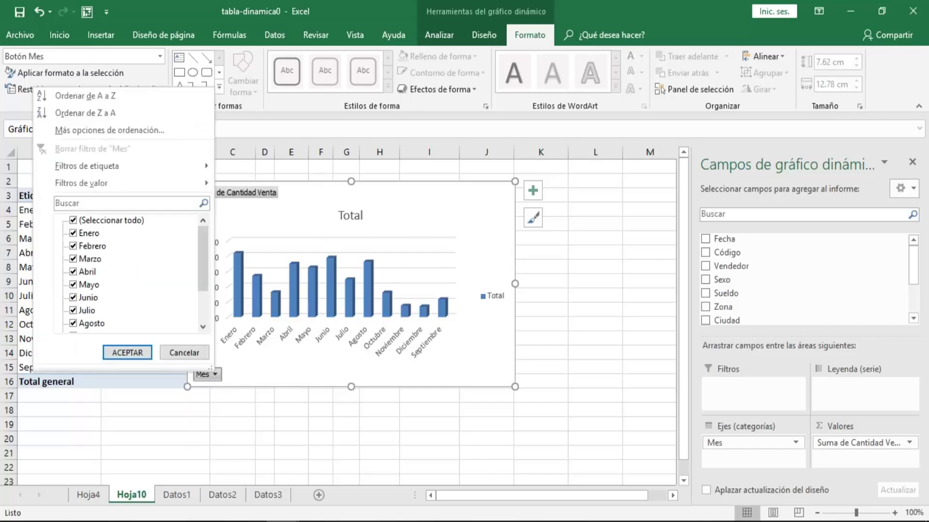
pyautogui.click(73, 221)
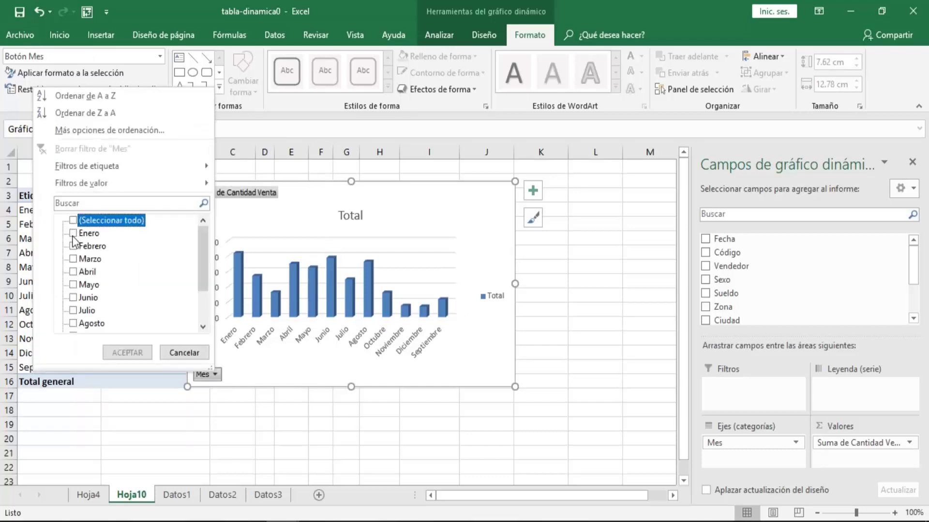
pyautogui.click(73, 234)
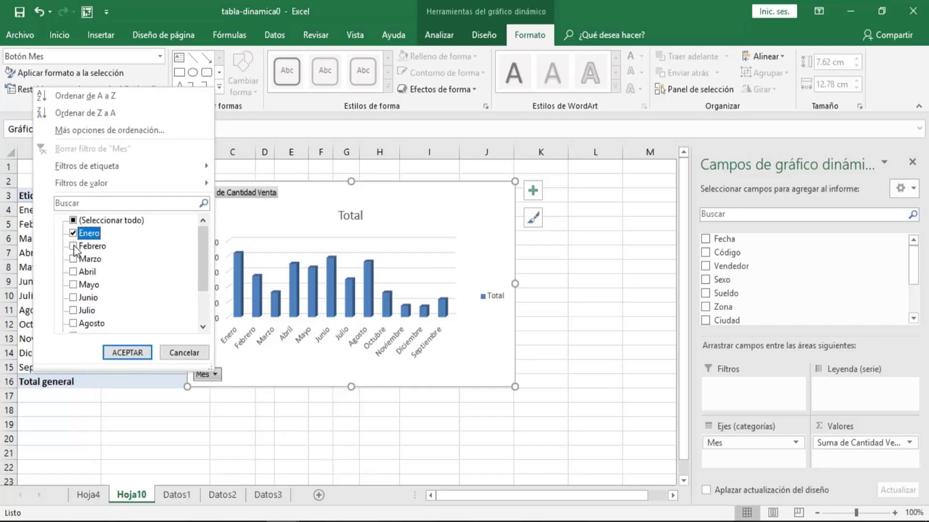
pyautogui.click(73, 247)
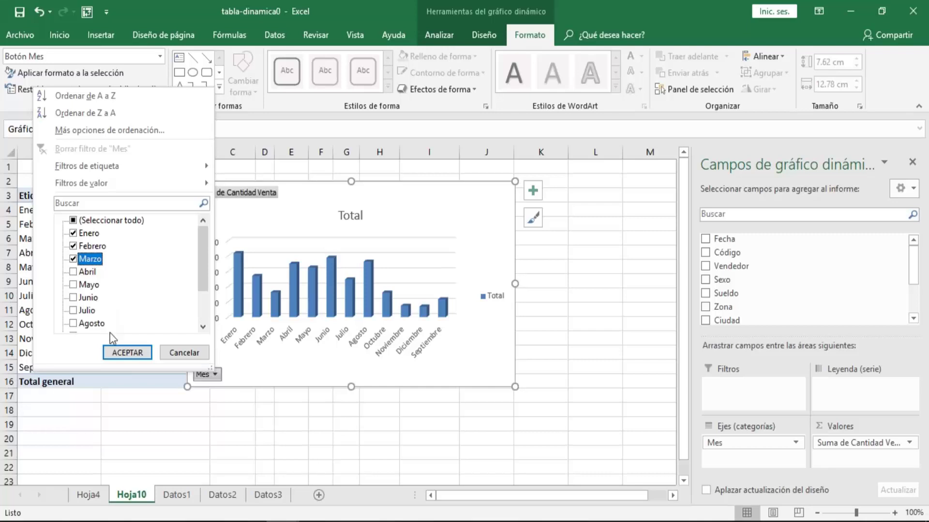
pyautogui.click(126, 353)
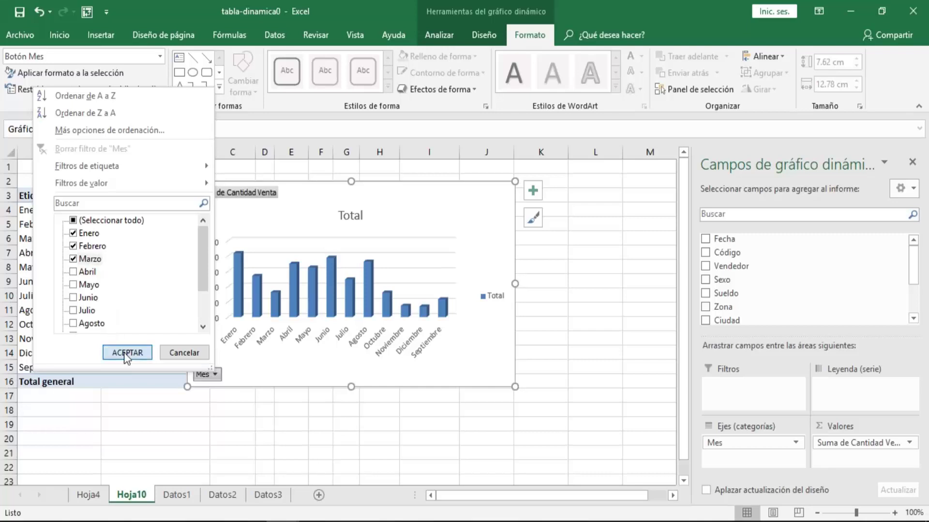
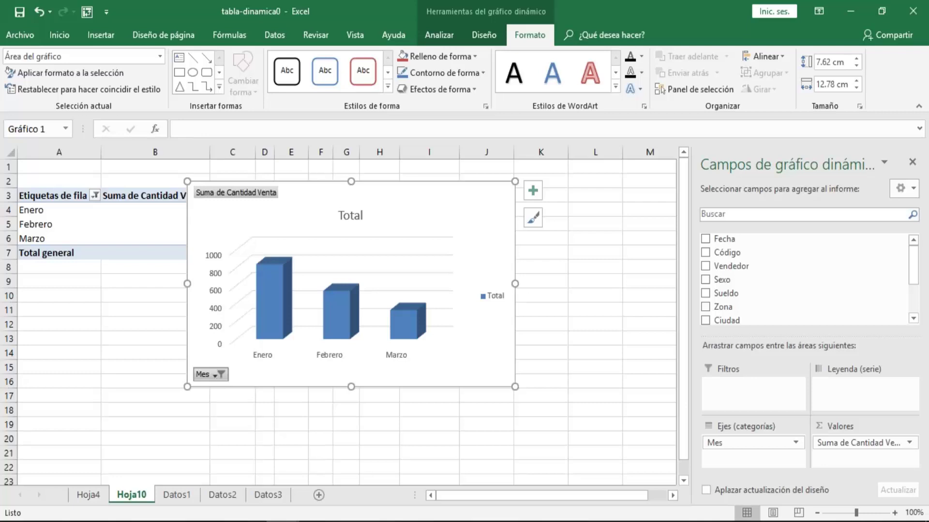
# Step: Show all months in the Mes filter and split the chart into F and M series by Sexo
pyautogui.click(216, 375)
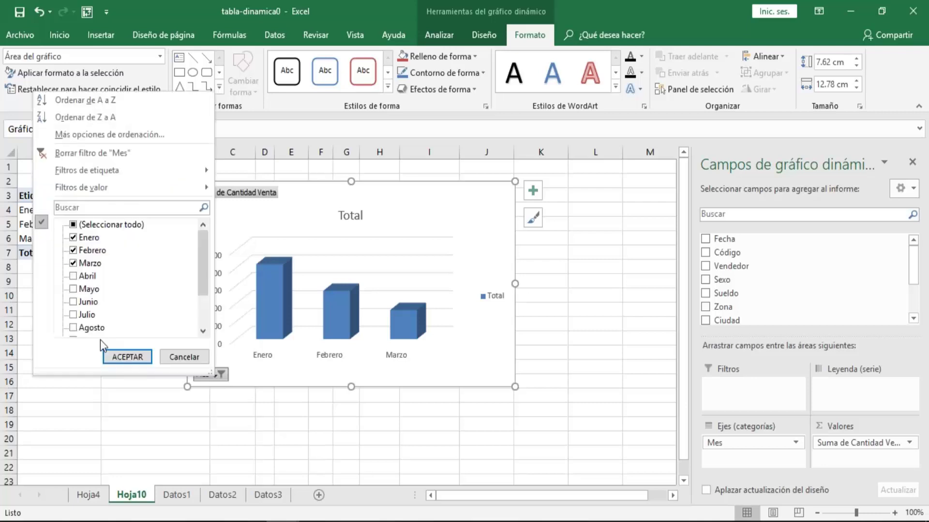
pyautogui.click(73, 225)
pyautogui.click(129, 359)
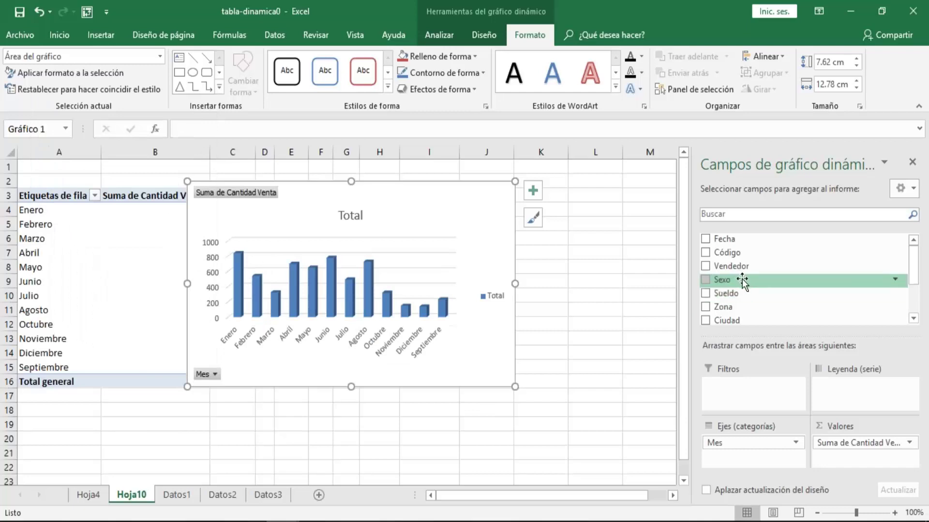
pyautogui.moveTo(739, 279); pyautogui.dragTo(841, 398)
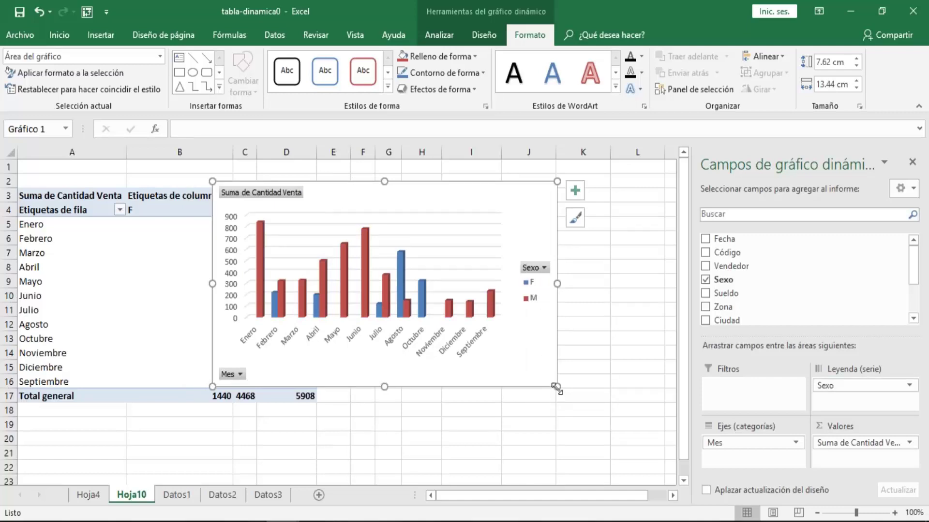
# Step: Enlarge the chart to about 9.59 × 14.98 cm and move it below the pivot table
pyautogui.moveTo(558, 387); pyautogui.dragTo(596, 440)
pyautogui.moveTo(480, 284); pyautogui.dragTo(425, 422)
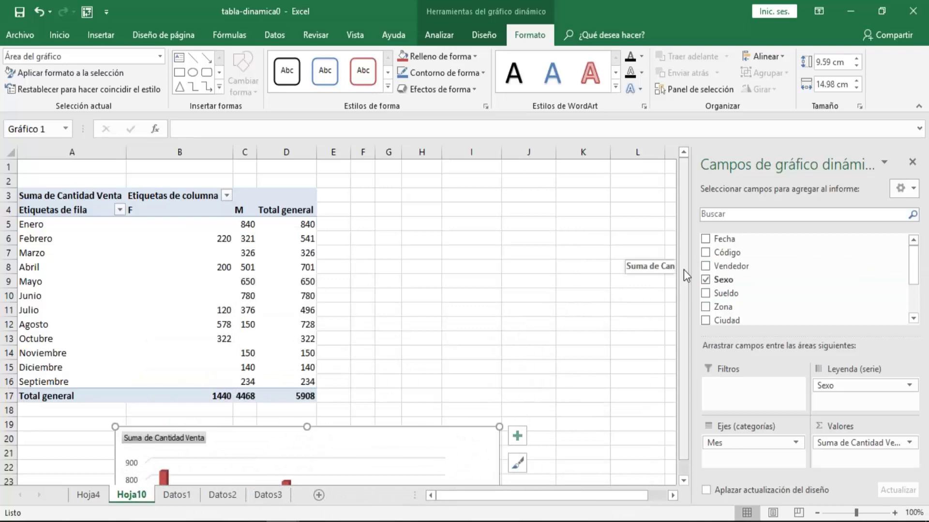
pyautogui.moveTo(684, 268); pyautogui.dragTo(683, 484)
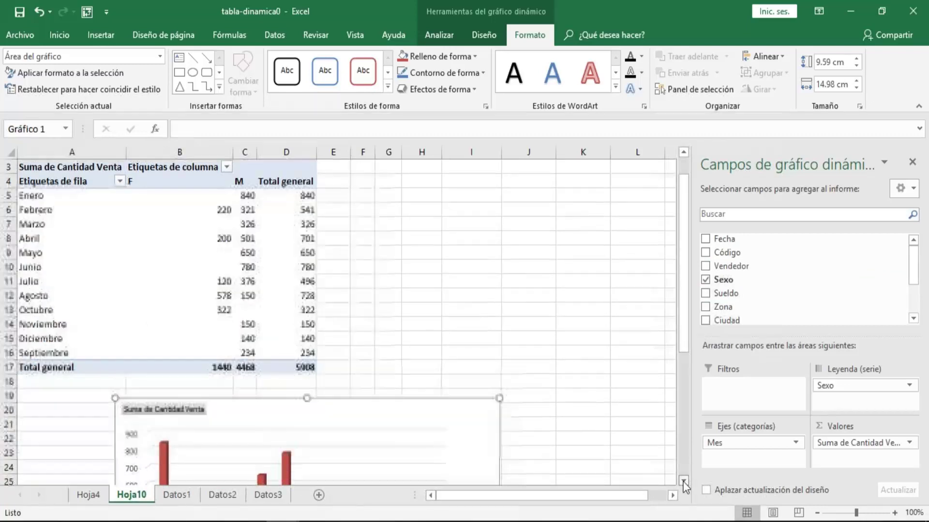
pyautogui.scroll(-5, 683, 485)
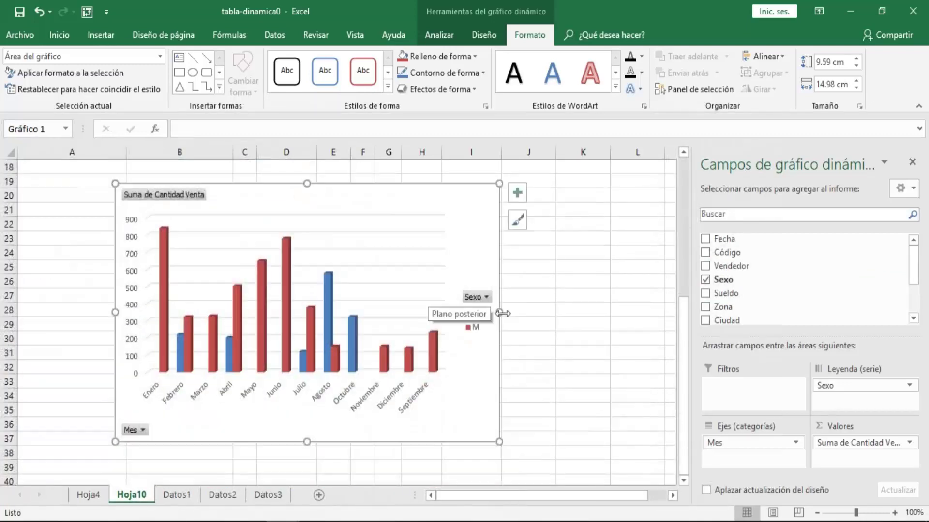
pyautogui.click(485, 297)
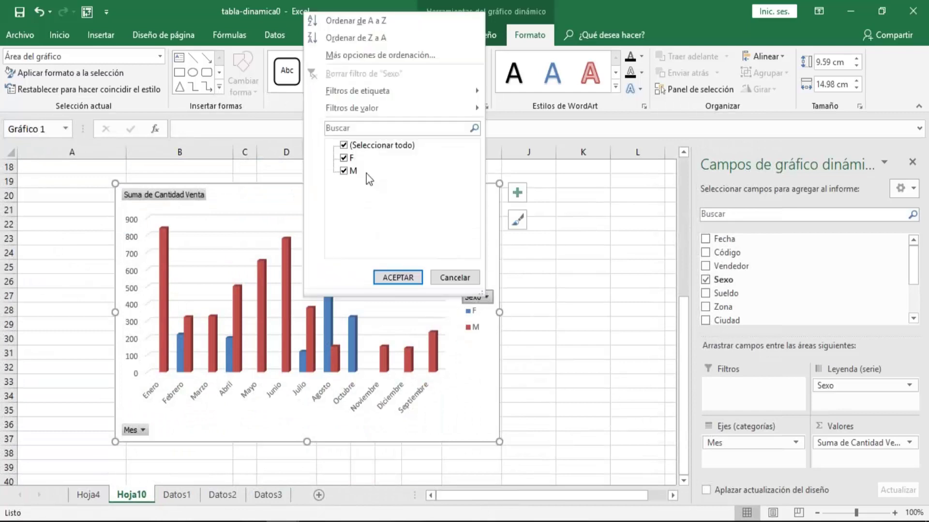
pyautogui.click(344, 145)
pyautogui.click(343, 158)
pyautogui.click(398, 277)
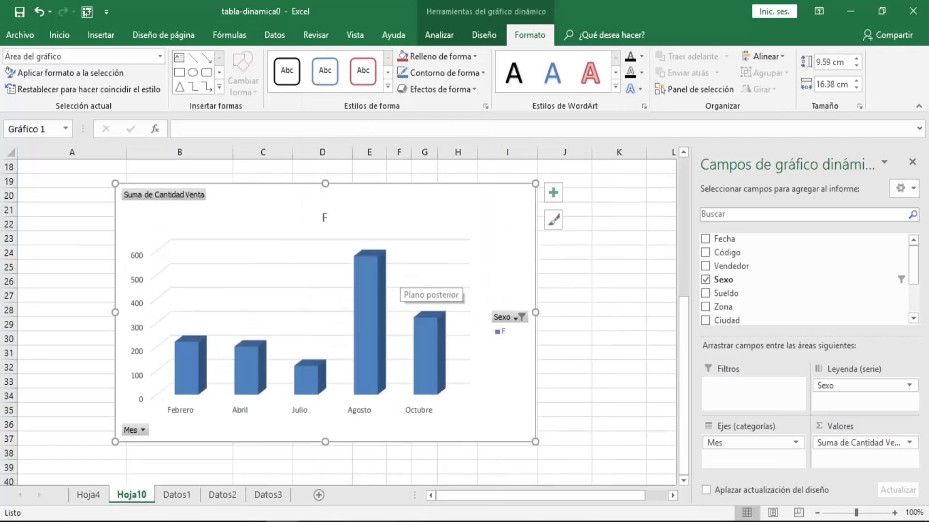
pyautogui.click(522, 318)
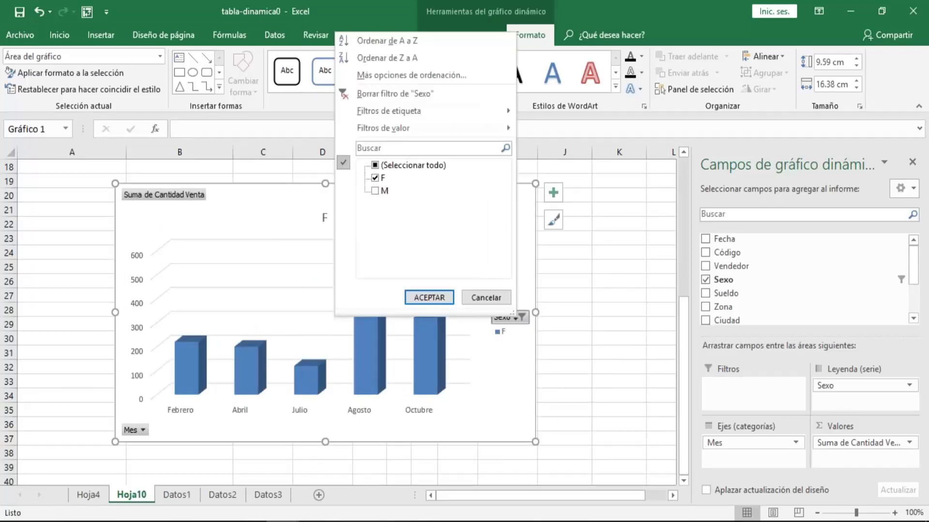
pyautogui.click(376, 191)
pyautogui.click(429, 297)
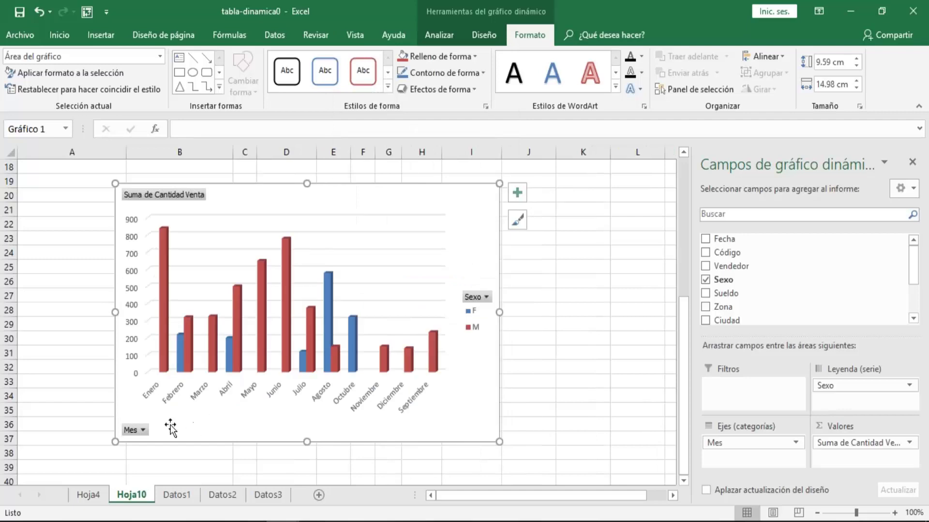
pyautogui.click(143, 430)
pyautogui.press('Escape')
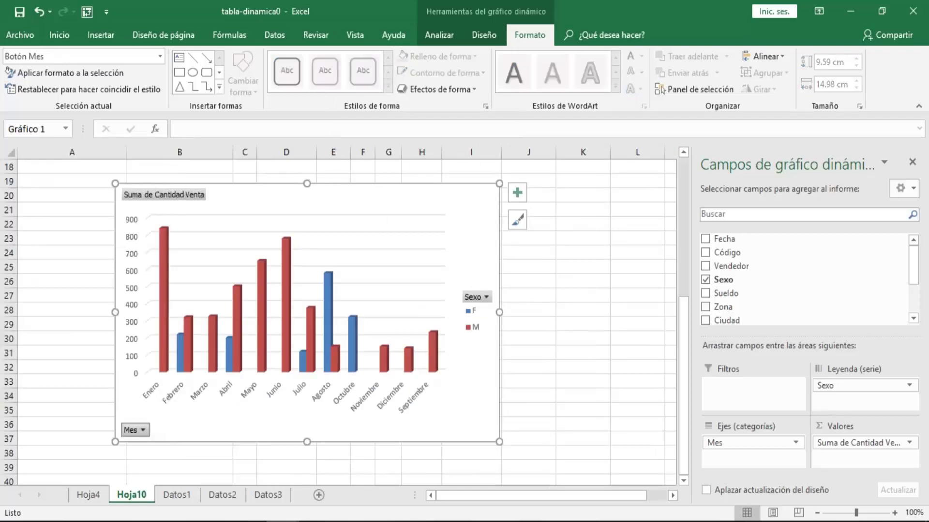
pyautogui.click(387, 282)
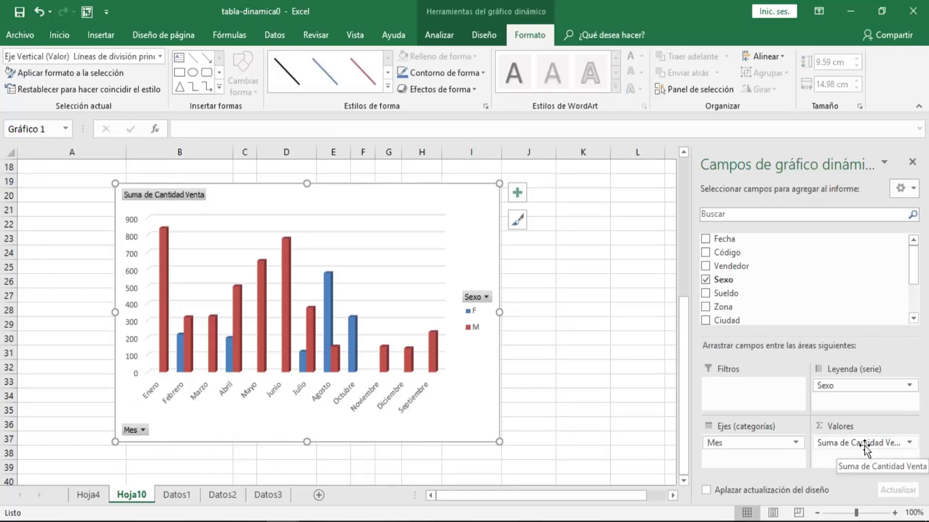
# Step: Switch the sales value field to Recuento, then undo back to Suma de Cantidad Venta
pyautogui.click(910, 443)
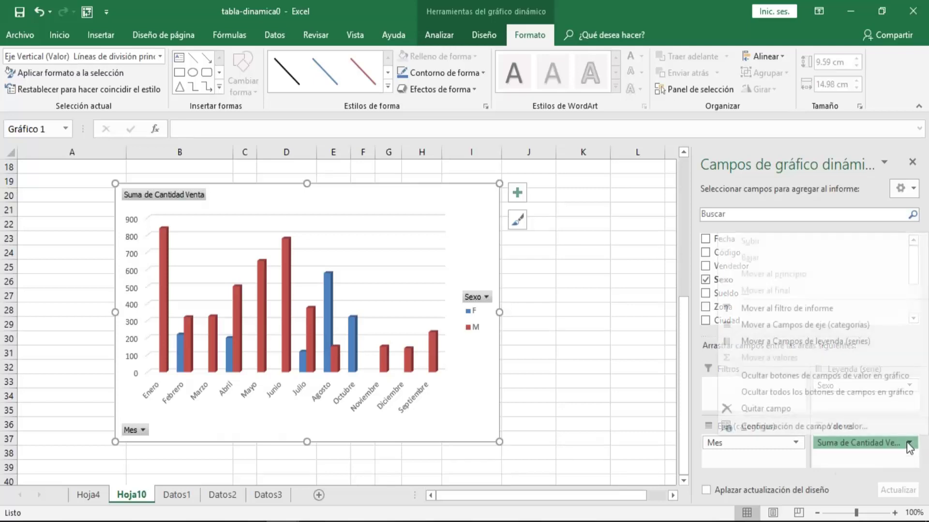
pyautogui.click(759, 427)
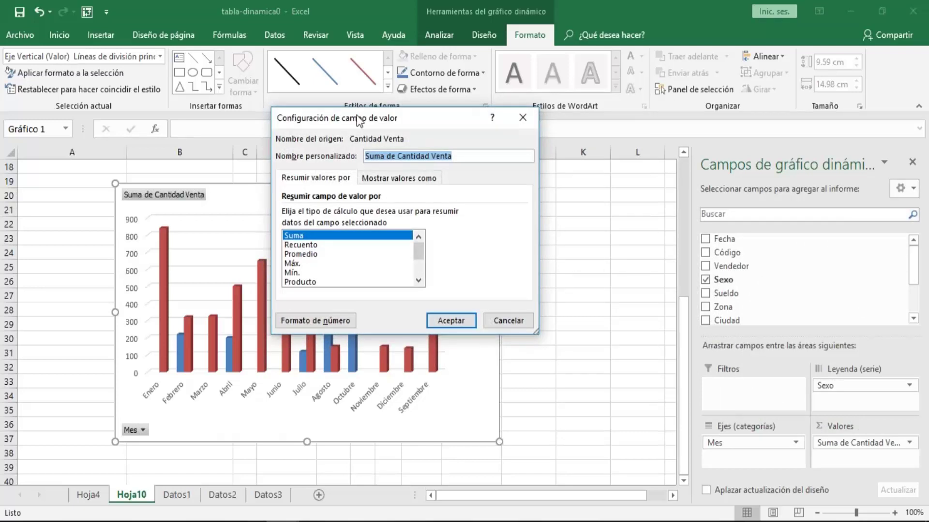
pyautogui.moveTo(378, 119); pyautogui.dragTo(663, 150)
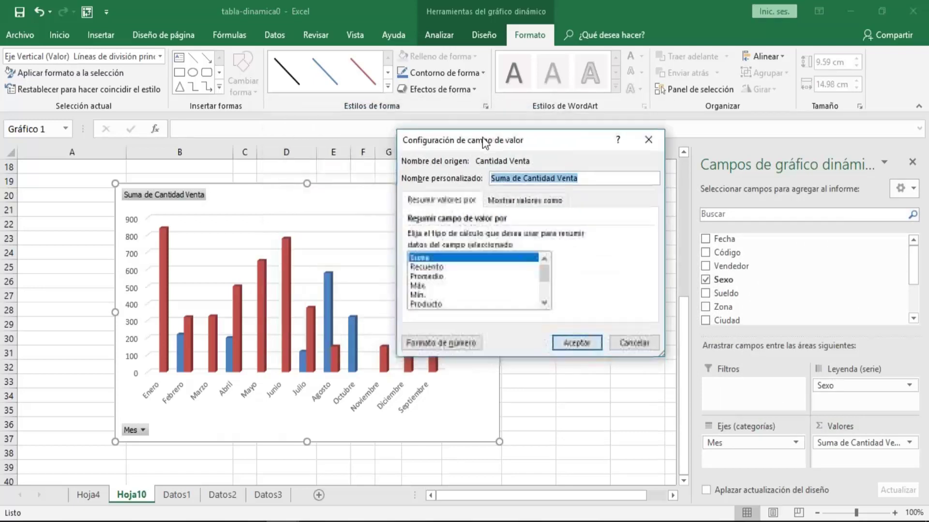
pyautogui.click(581, 270)
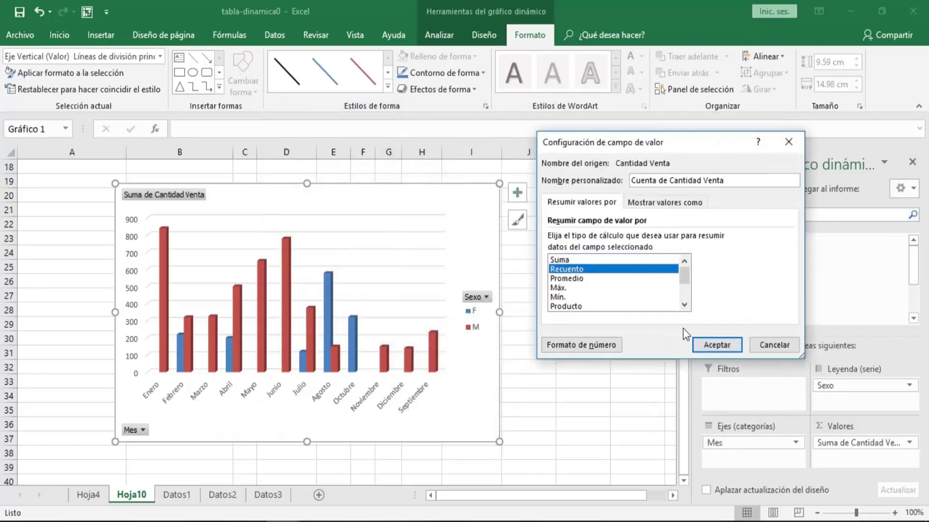
pyautogui.click(709, 340)
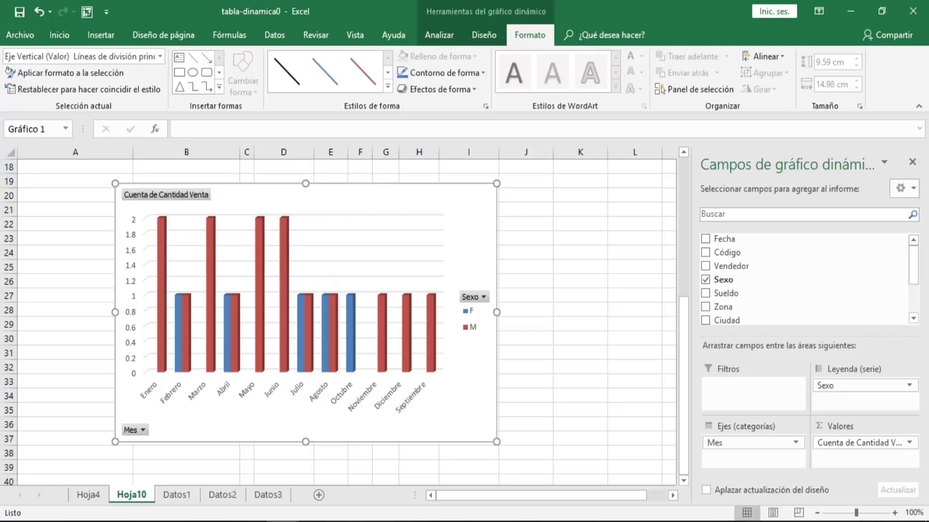
pyautogui.hotkey('ctrl', 'z')
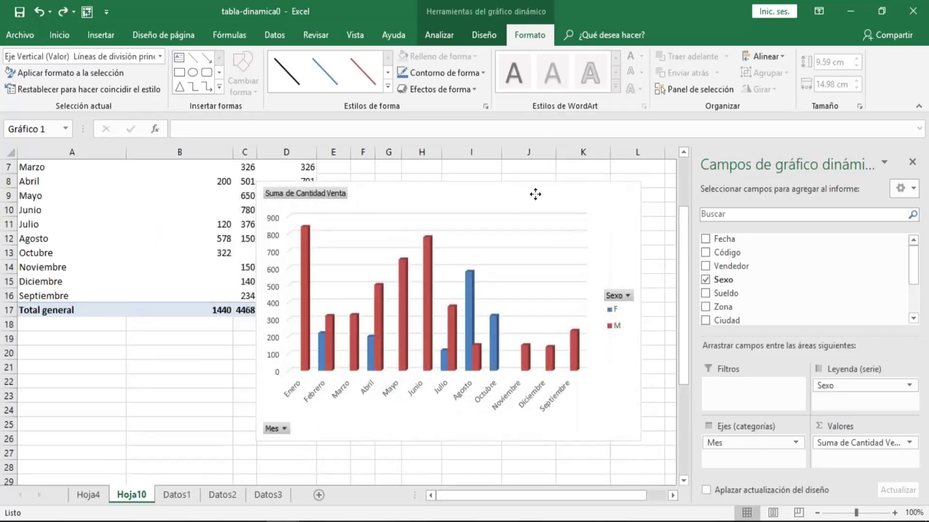
pyautogui.click(536, 197)
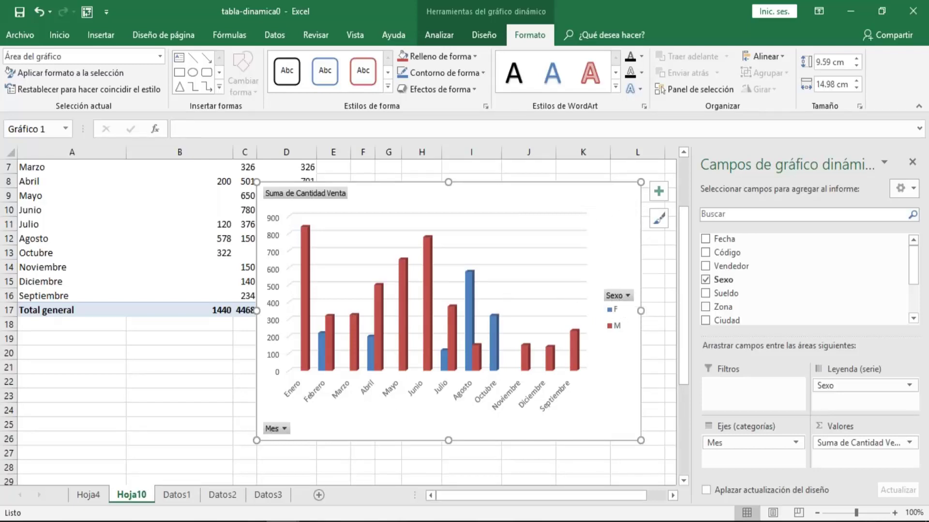
# Step: Apply a Diseño rápido layout with chart title, axis title and data table
pyautogui.click(443, 35)
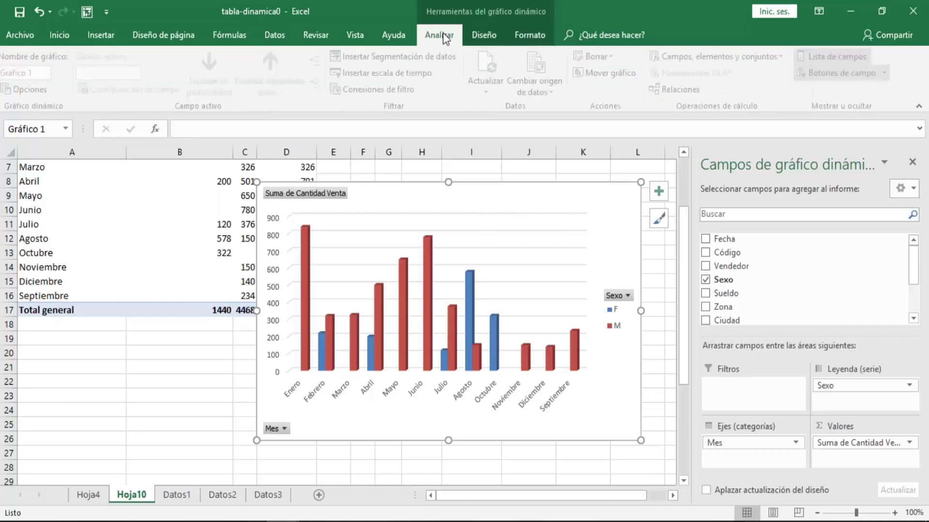
pyautogui.click(487, 36)
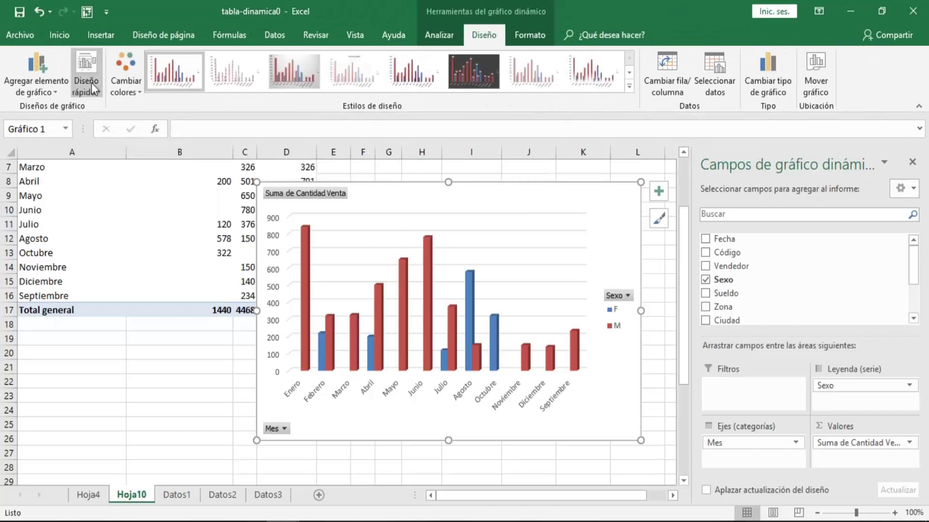
pyautogui.click(99, 93)
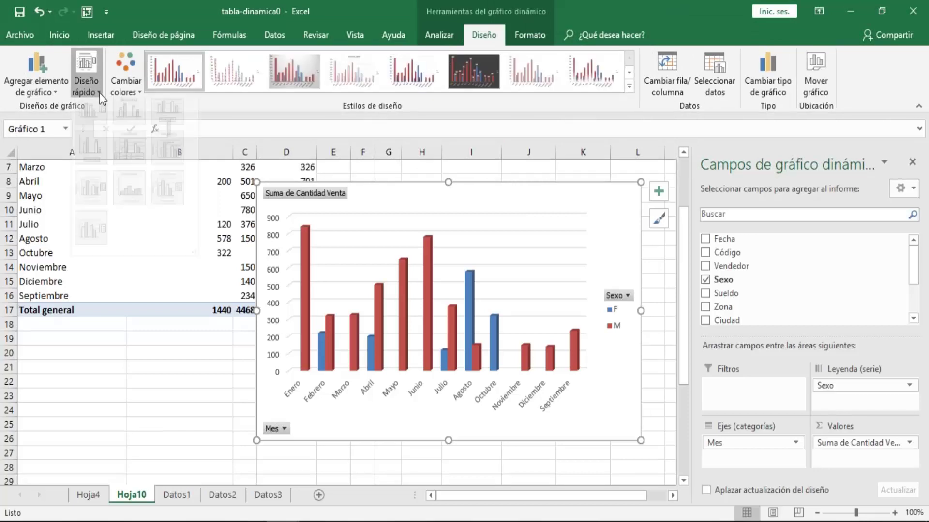
pyautogui.click(136, 167)
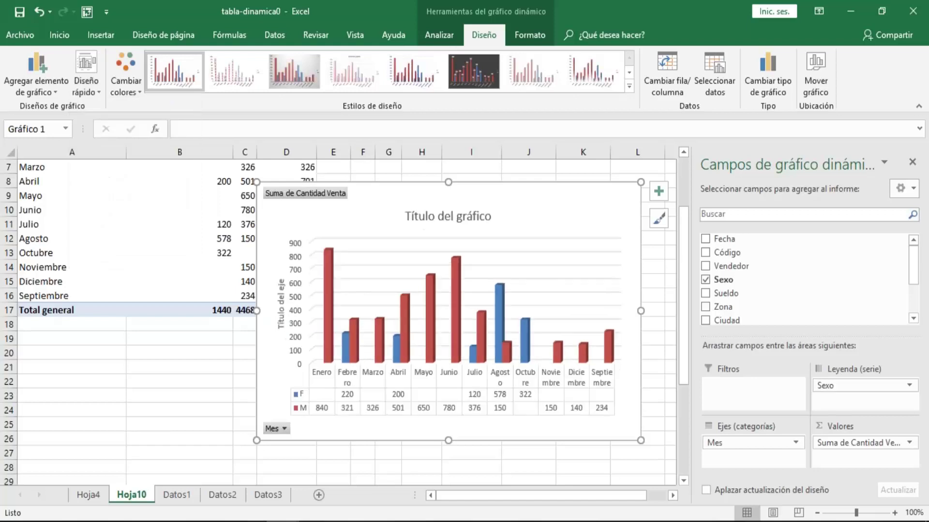
# Step: Recolour the chart in red monochrome and apply the dark chart style
pyautogui.click(136, 90)
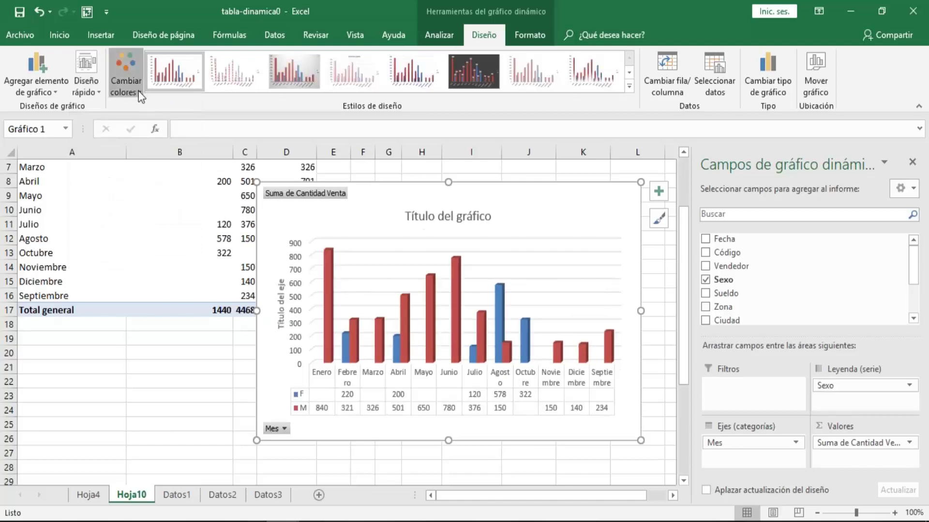
pyautogui.click(203, 252)
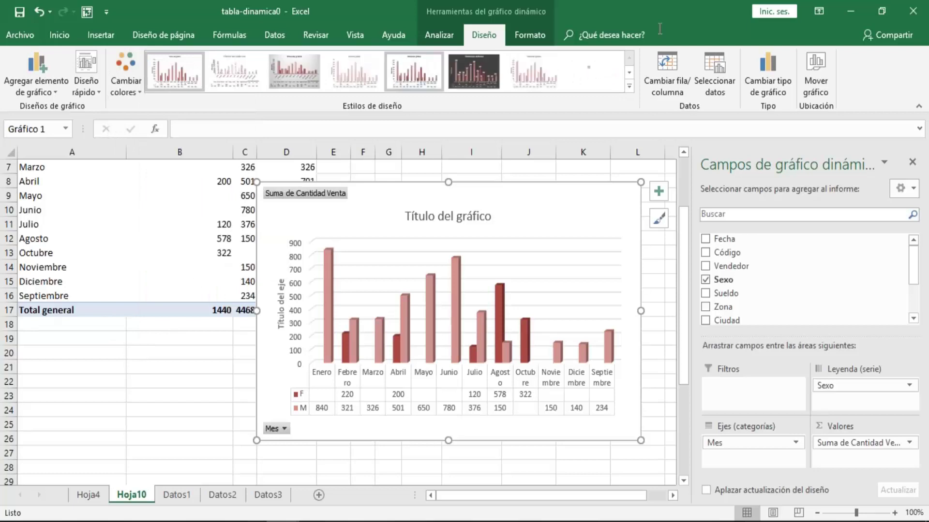
pyautogui.click(629, 87)
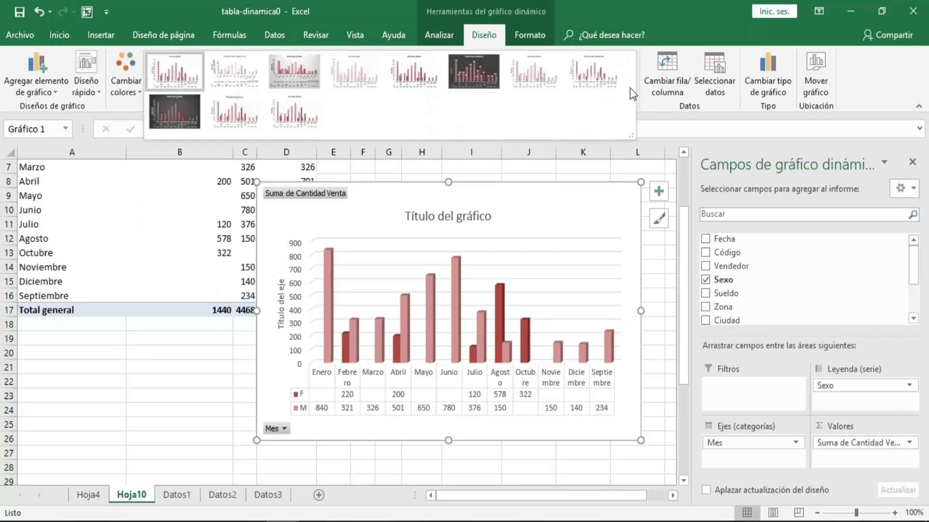
pyautogui.click(170, 106)
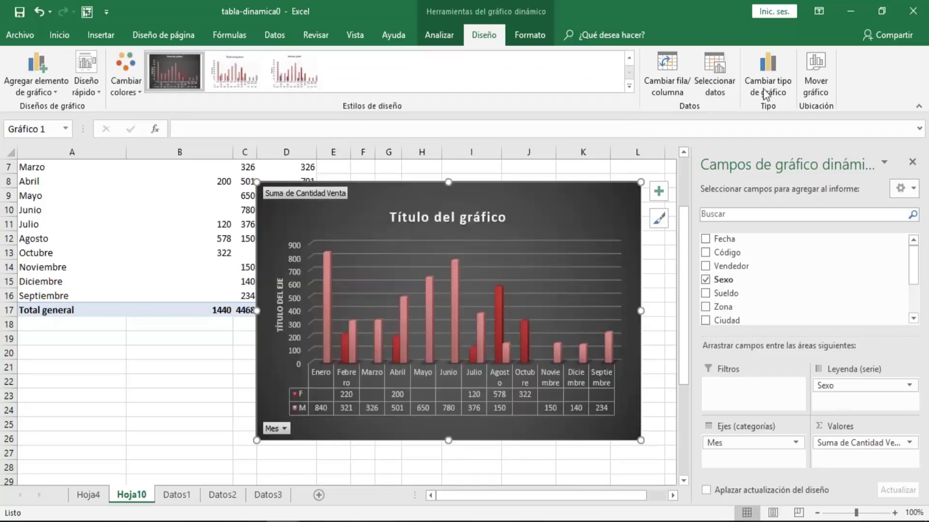
# Step: Convert the chart to a Circular pie and label its slices with sales values (322, 220, 200, 120, 578)
pyautogui.click(773, 61)
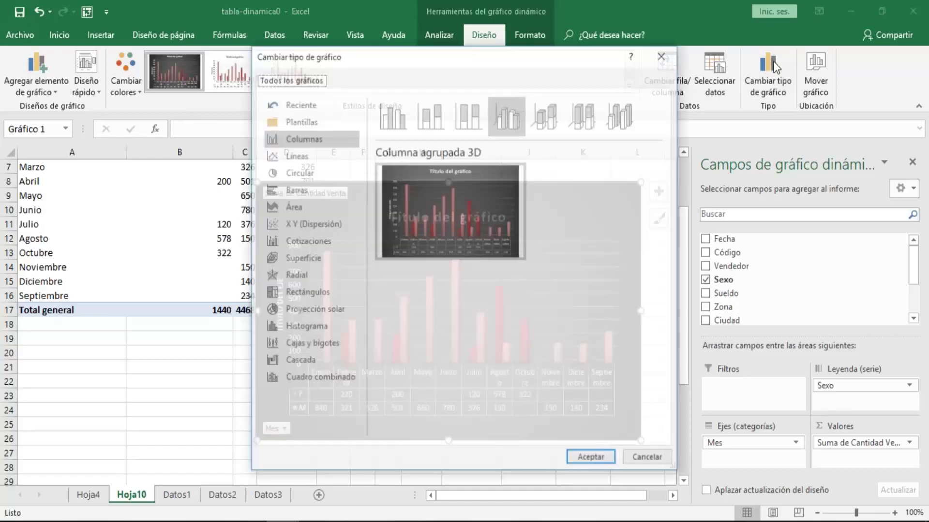
pyautogui.click(308, 174)
pyautogui.moveTo(450, 210)
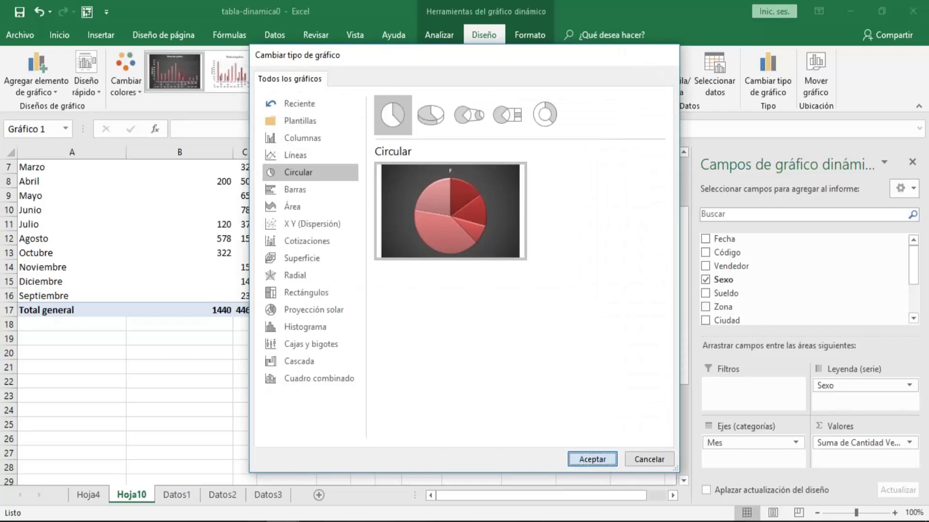
pyautogui.click(592, 459)
pyautogui.rightClick(471, 292)
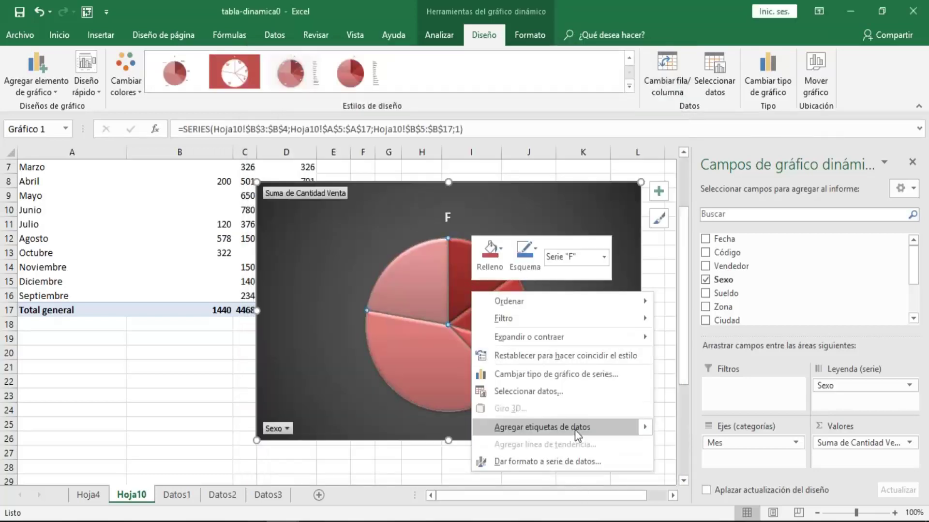
pyautogui.press('Escape')
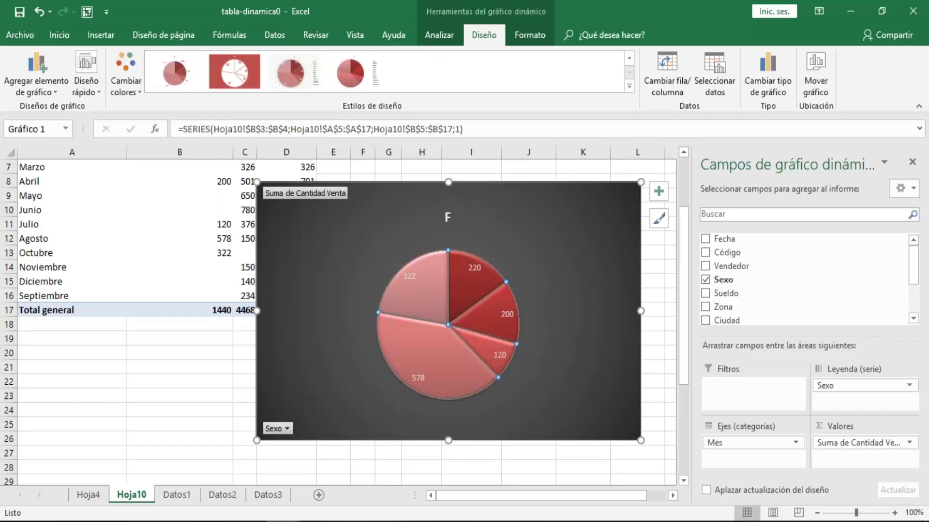
# Step: Filter the chart's Sexo field to M only, excluding F
pyautogui.click(288, 427)
pyautogui.click(289, 428)
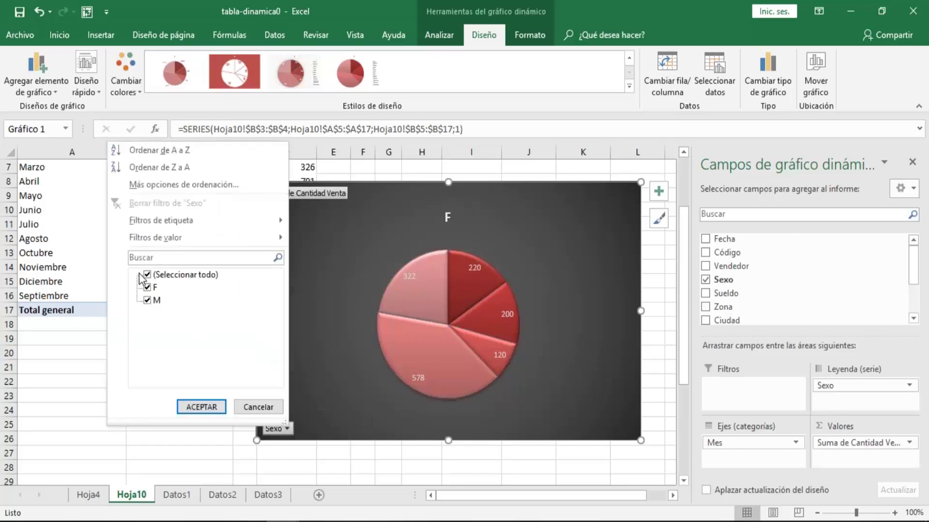
pyautogui.click(147, 288)
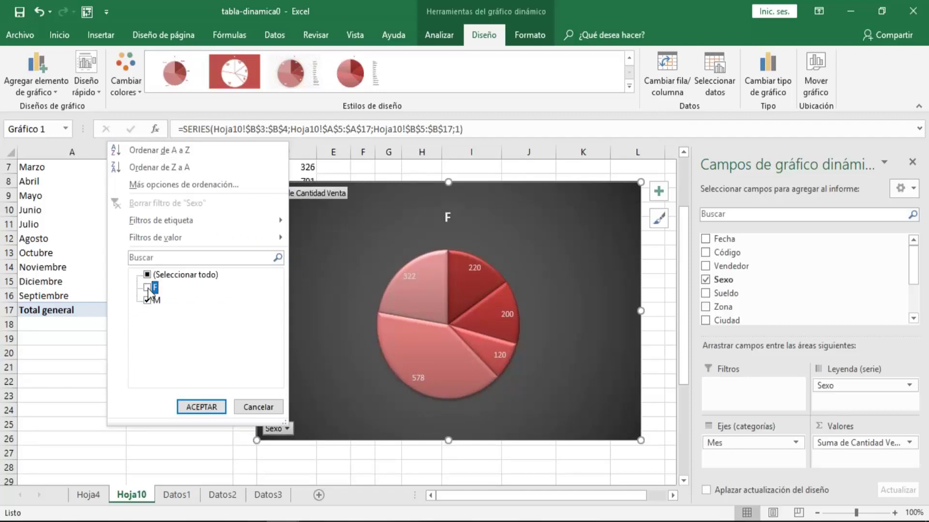
pyautogui.click(209, 408)
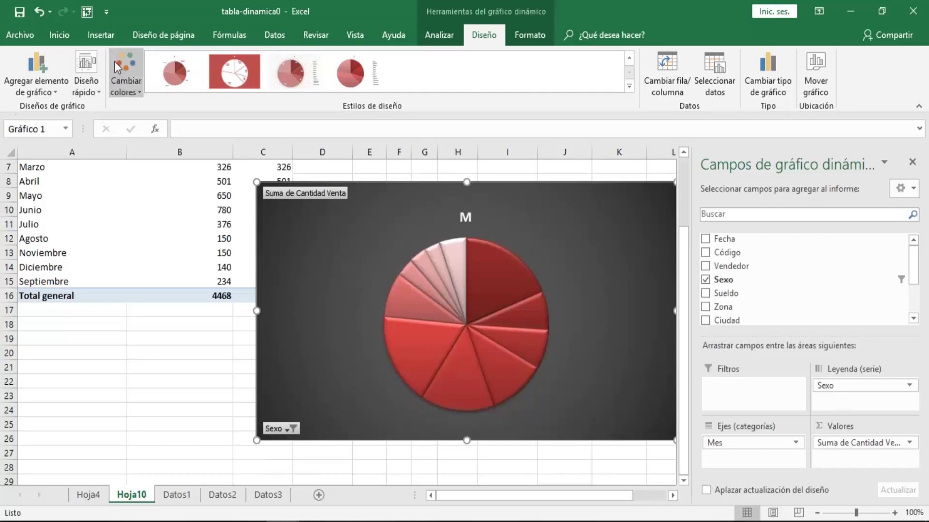
# Step: Add a chart title 'M' above the pie chart
pyautogui.click(53, 91)
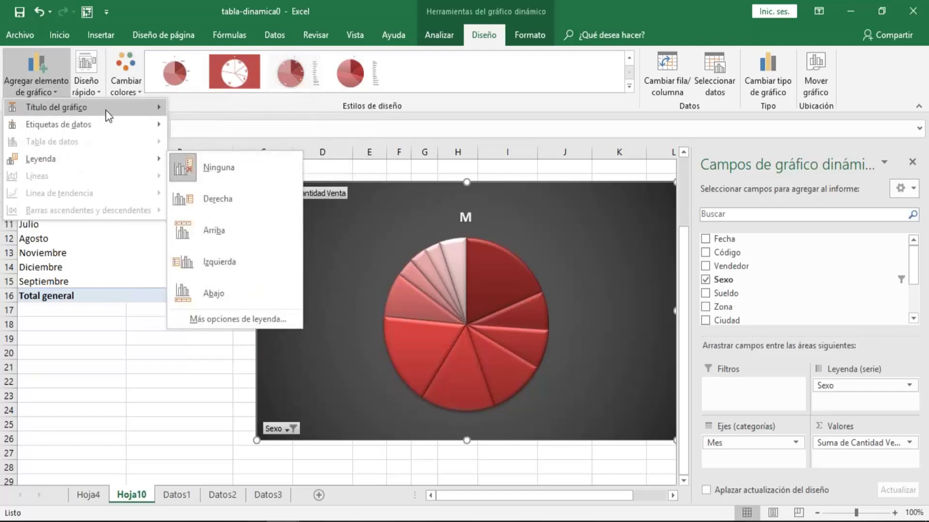
pyautogui.moveTo(56, 108)
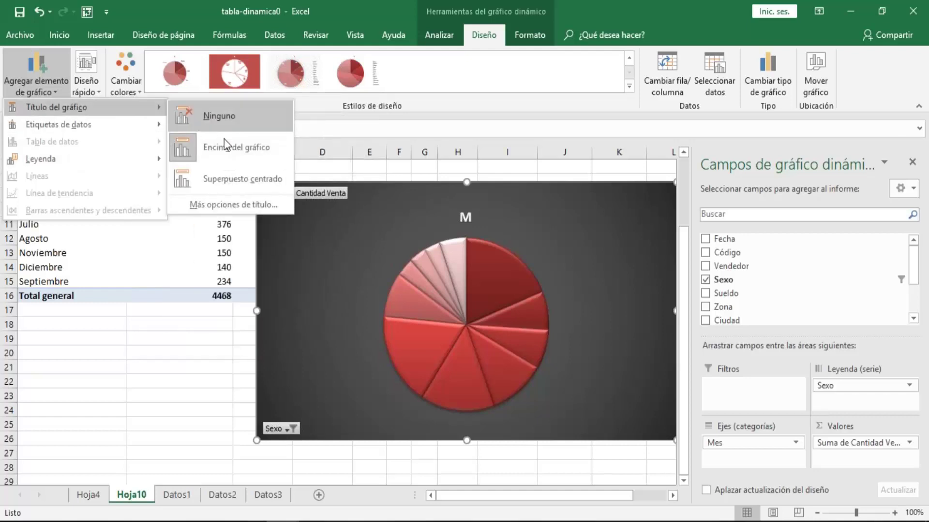
pyautogui.click(234, 148)
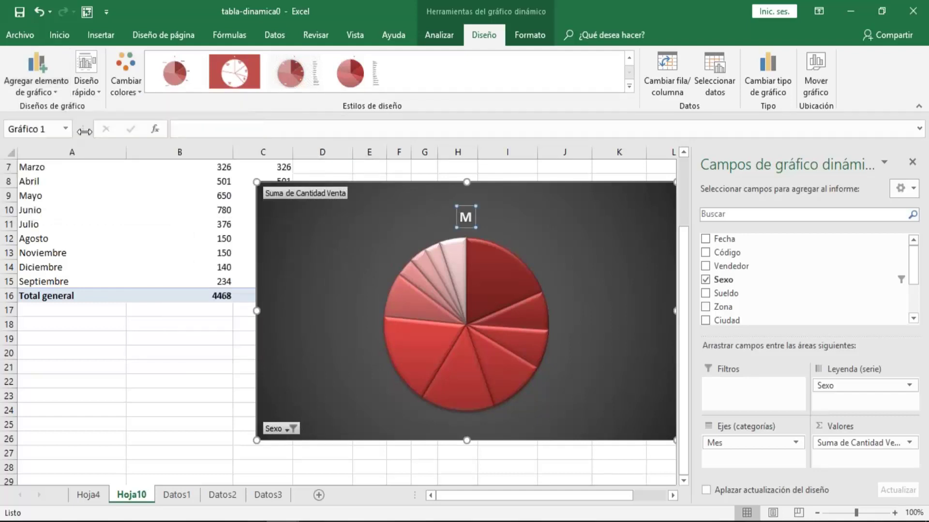
pyautogui.click(56, 94)
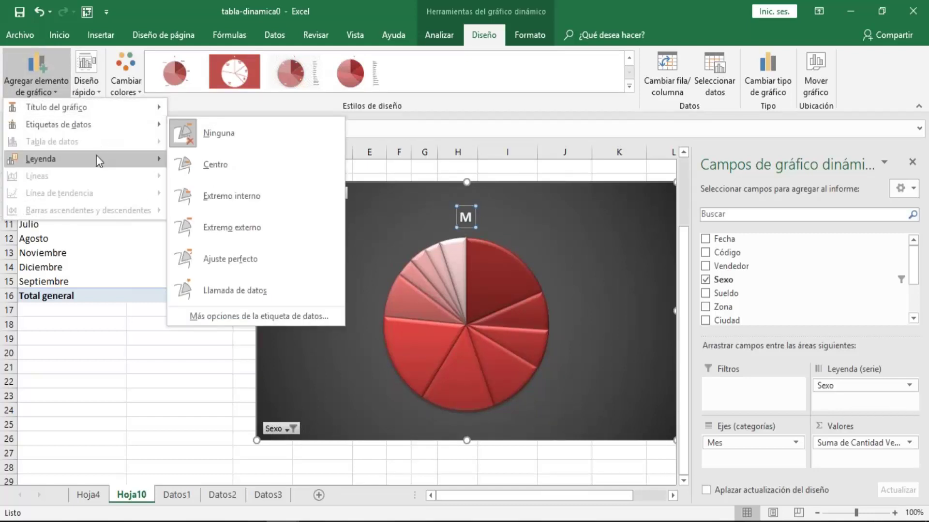
pyautogui.moveTo(41, 159)
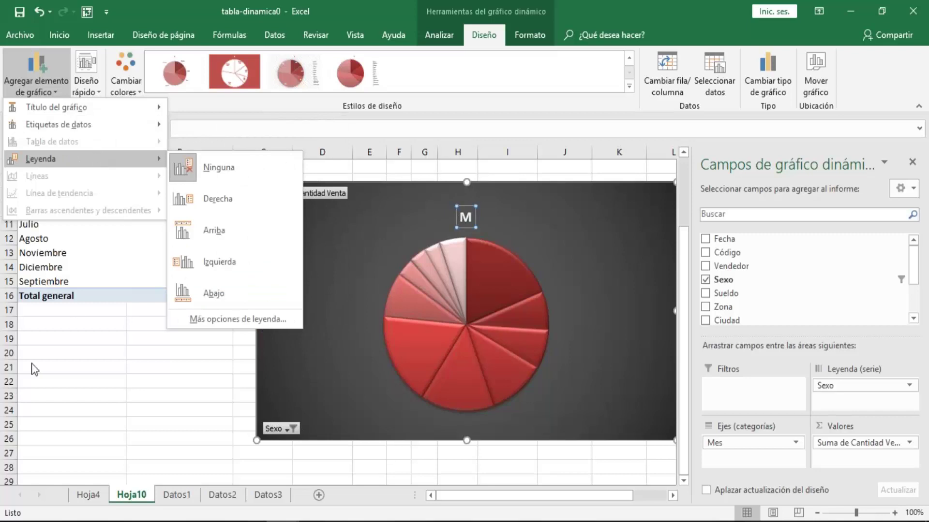
pyautogui.click(113, 243)
pyautogui.click(159, 237)
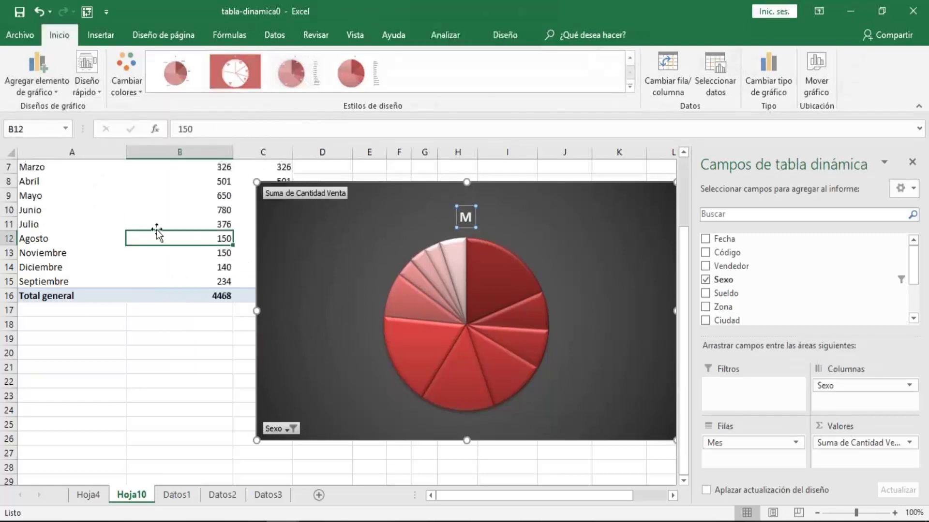
# Step: Scroll back up to the pivot headers and delete the pie chart, keeping the M sales table (total 4468)
pyautogui.click(185, 203)
pyautogui.press('Up')
pyautogui.press('Up')
pyautogui.press('Left')
pyautogui.press('Up')
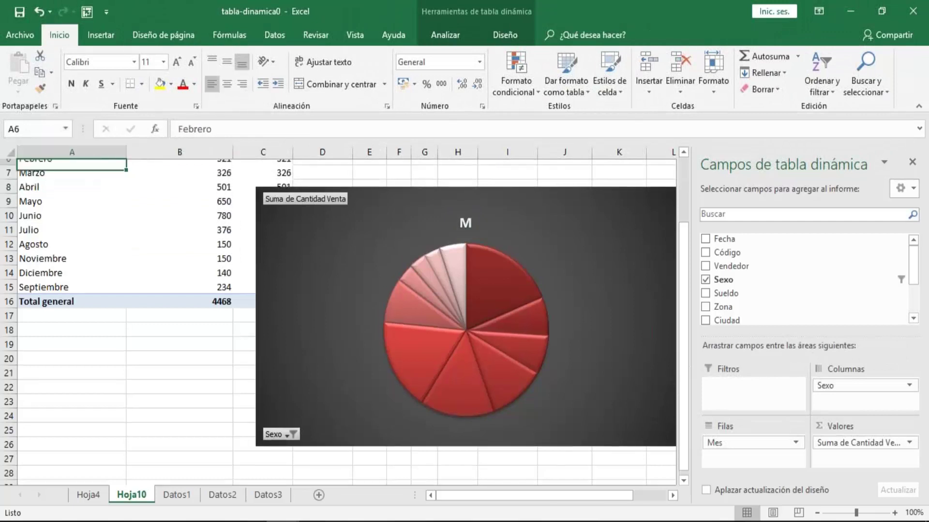
pyautogui.press('Up')
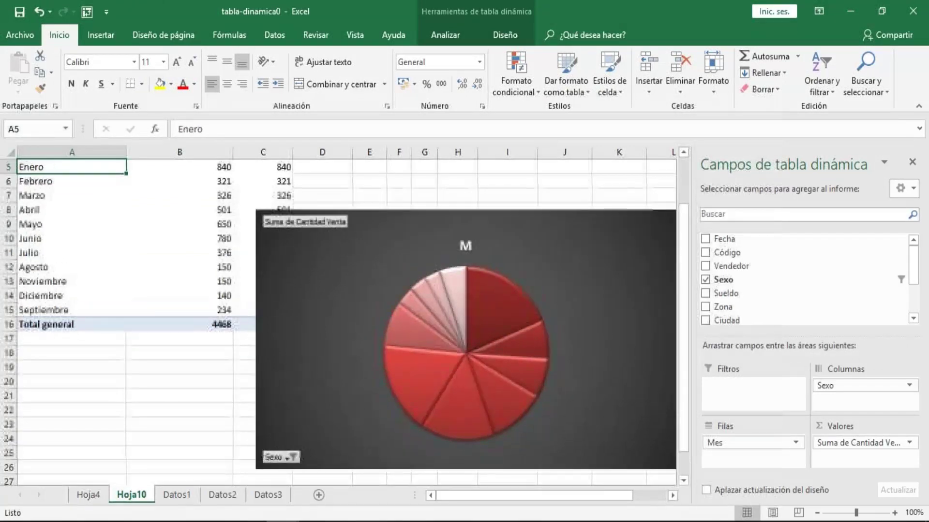
pyautogui.scroll(1, 338, 315)
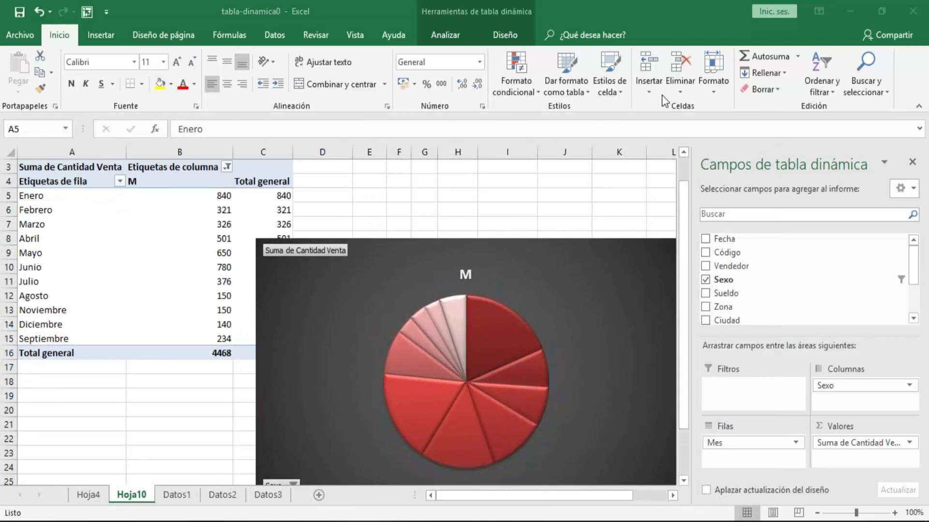
pyautogui.click(194, 253)
pyautogui.click(199, 202)
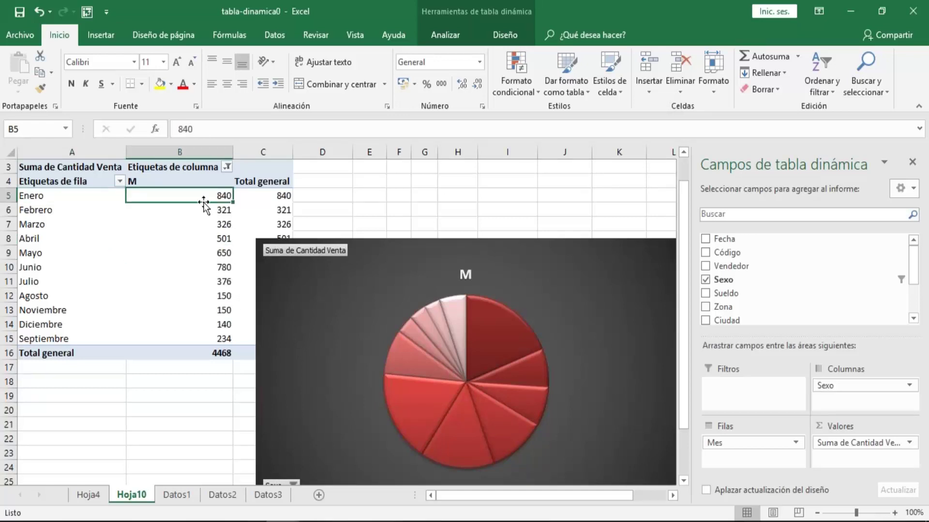
pyautogui.click(202, 276)
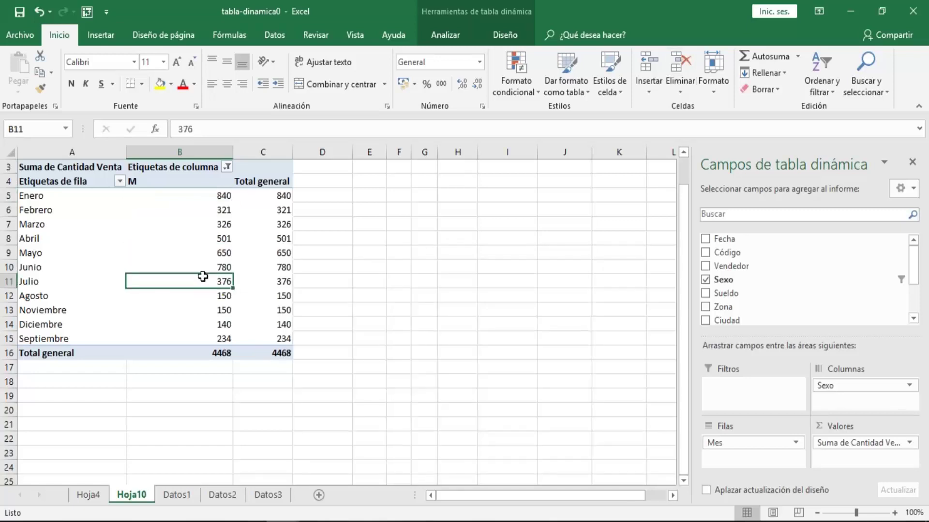
pyautogui.click(207, 320)
pyautogui.press('Up')
pyautogui.press('Up')
pyautogui.press('Up')
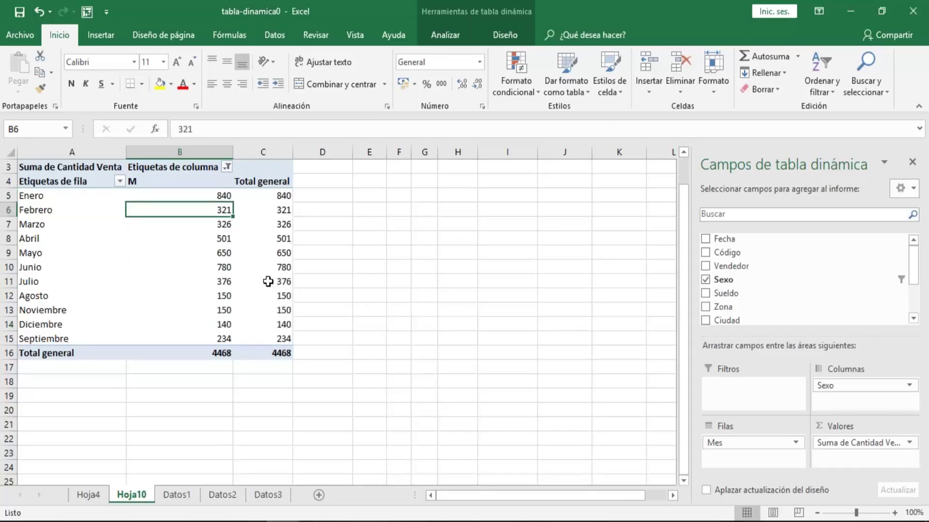
pyautogui.click(271, 281)
pyautogui.click(208, 280)
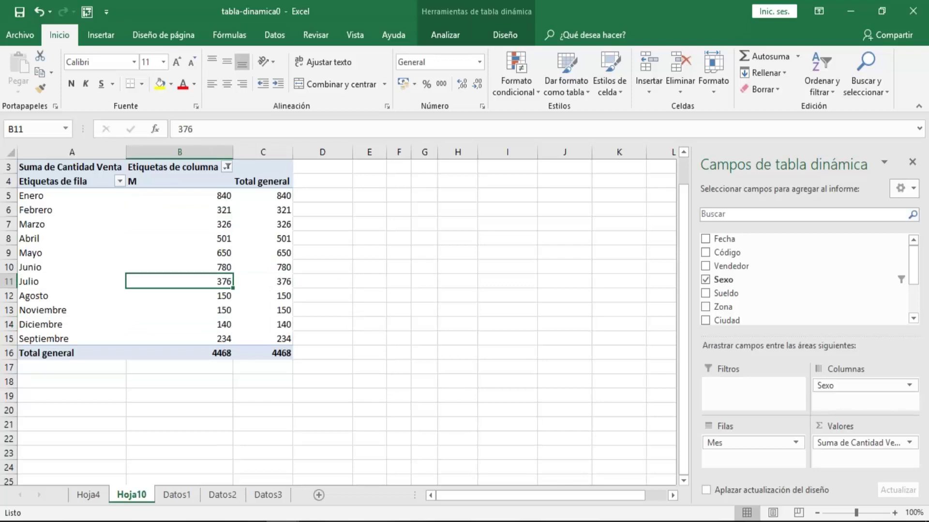
pyautogui.click(212, 222)
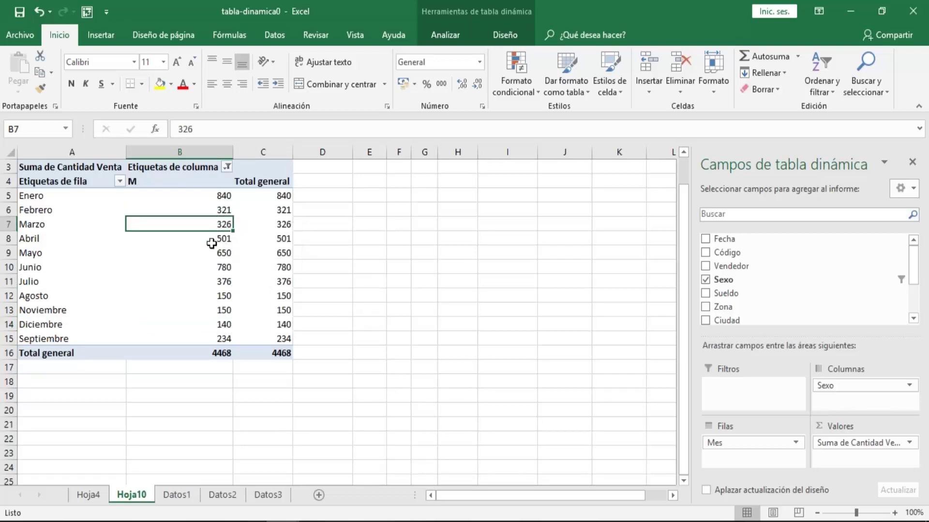
pyautogui.click(211, 252)
pyautogui.click(211, 281)
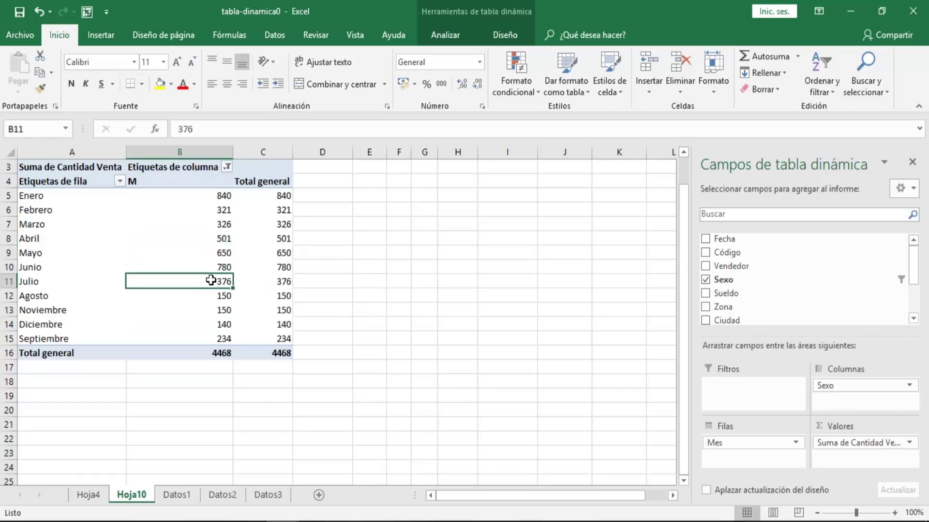
pyautogui.click(213, 226)
pyautogui.click(208, 276)
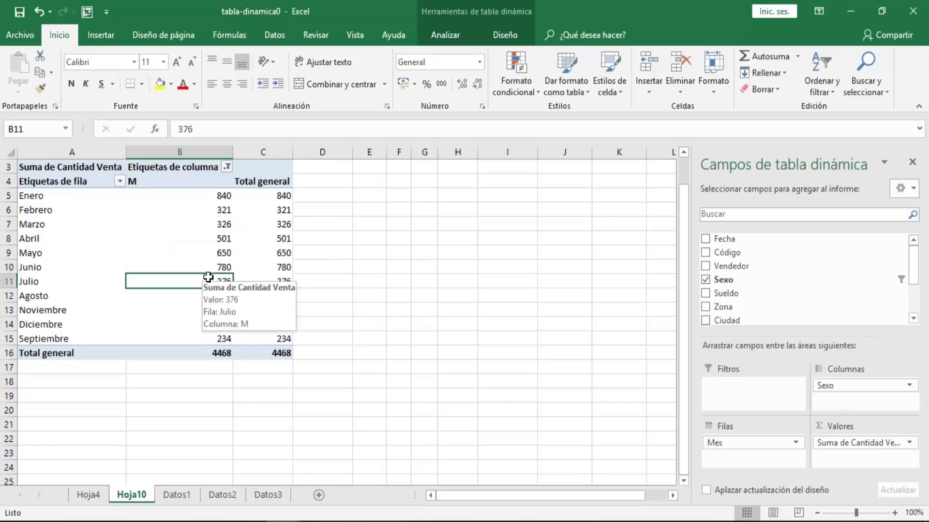
pyautogui.click(215, 225)
pyautogui.click(215, 268)
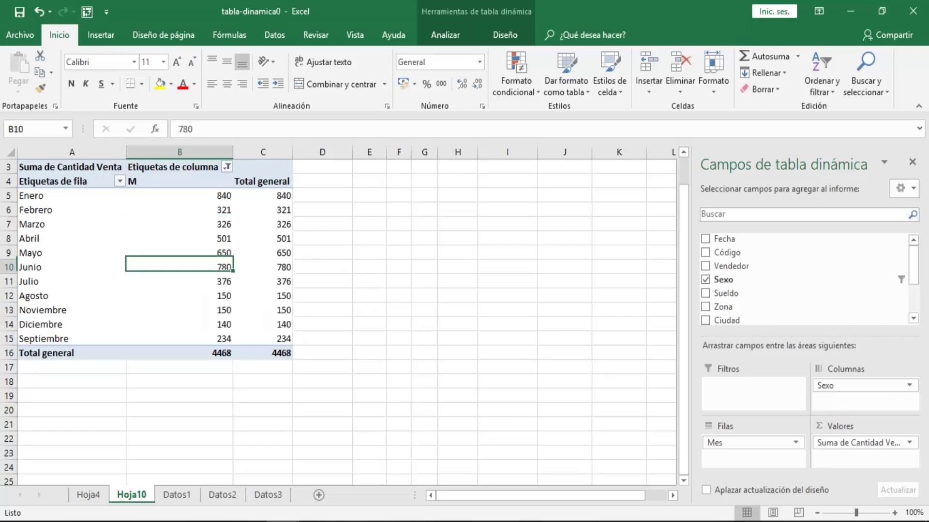
pyautogui.click(223, 224)
pyautogui.click(223, 310)
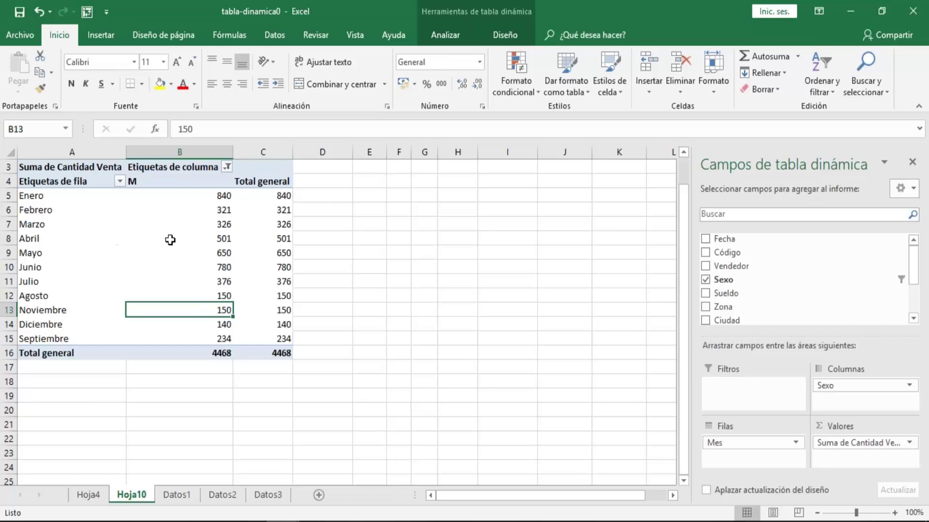
pyautogui.click(191, 249)
pyautogui.click(209, 194)
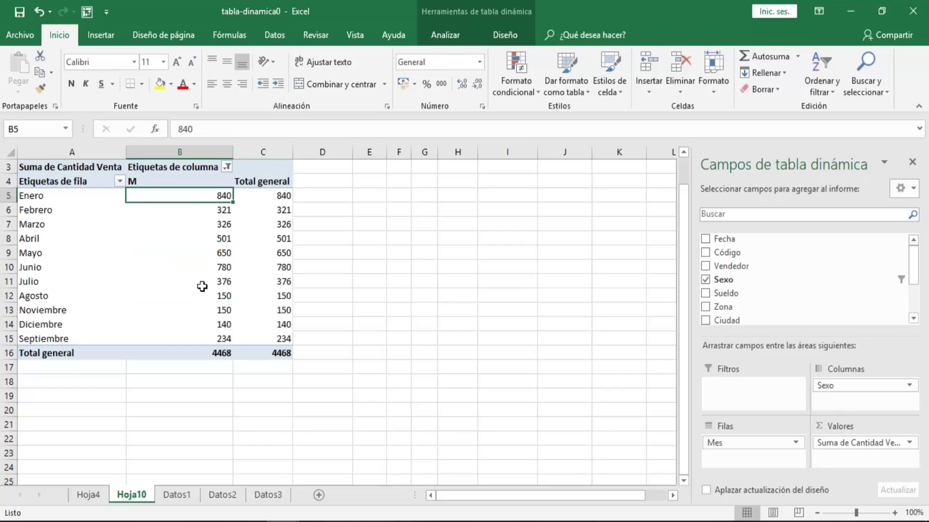
pyautogui.click(202, 286)
pyautogui.press('Down')
pyautogui.press('Down')
pyautogui.press('Down')
pyautogui.press('Down')
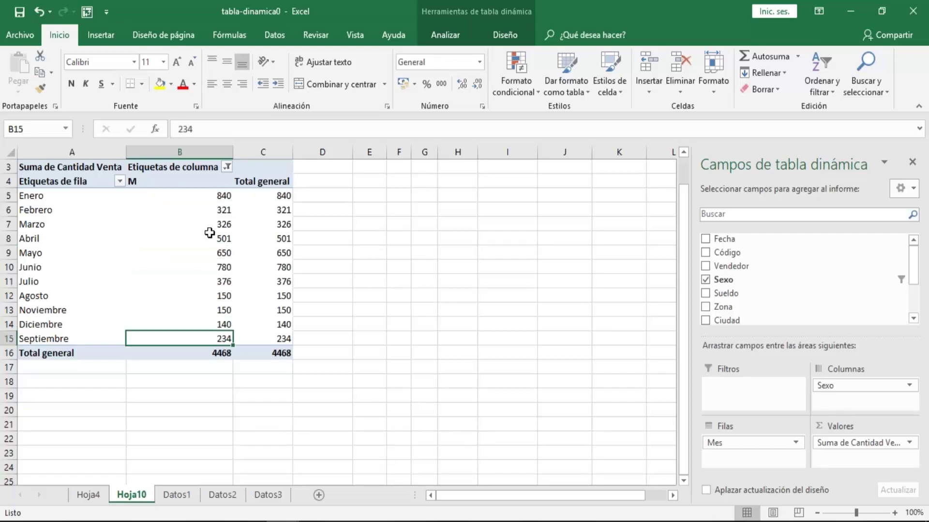
pyautogui.click(210, 238)
pyautogui.click(213, 205)
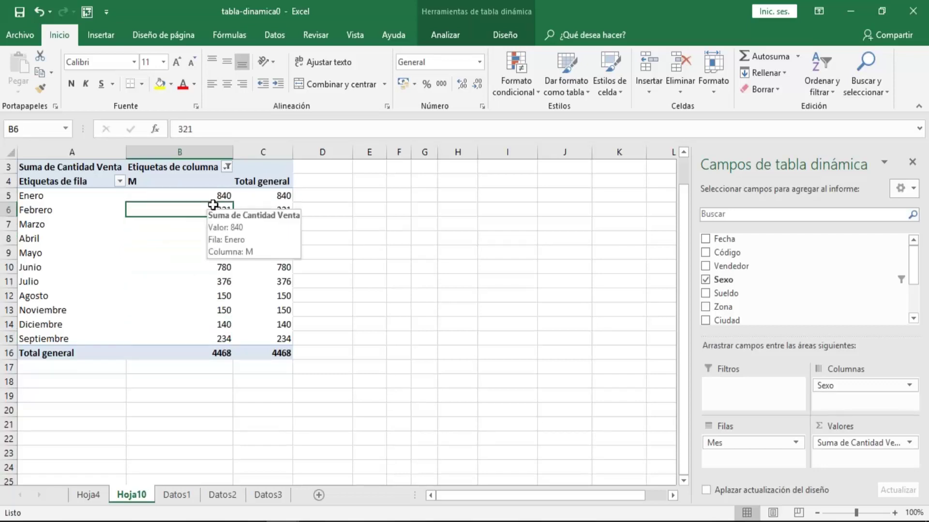
pyautogui.click(204, 252)
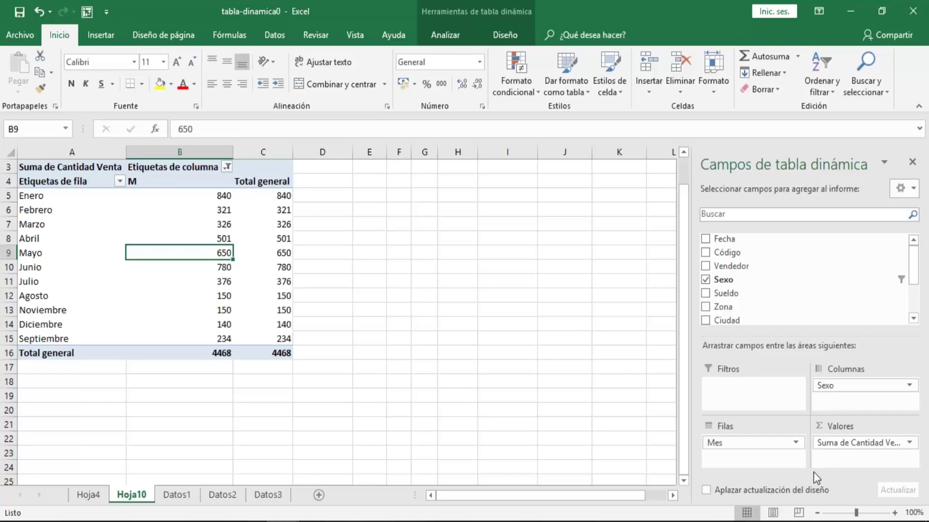
pyautogui.click(874, 443)
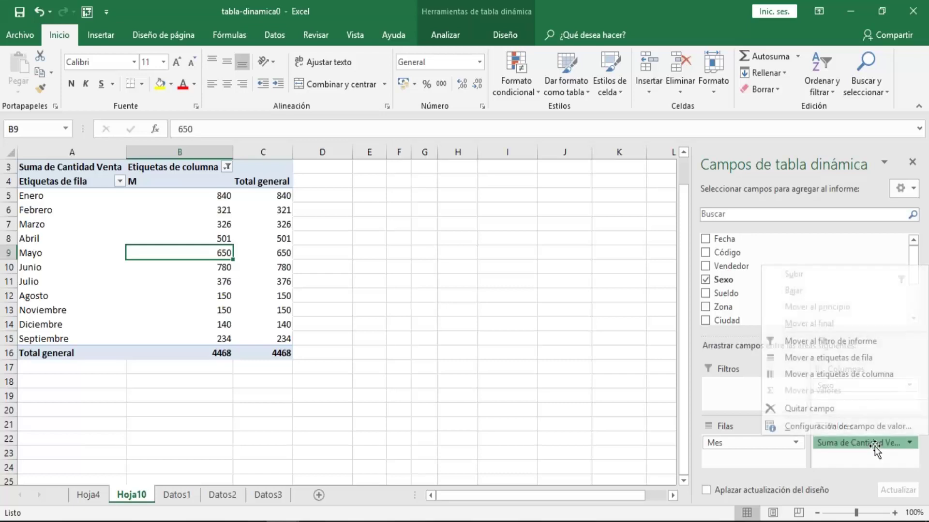
pyautogui.moveTo(875, 443); pyautogui.dragTo(742, 300)
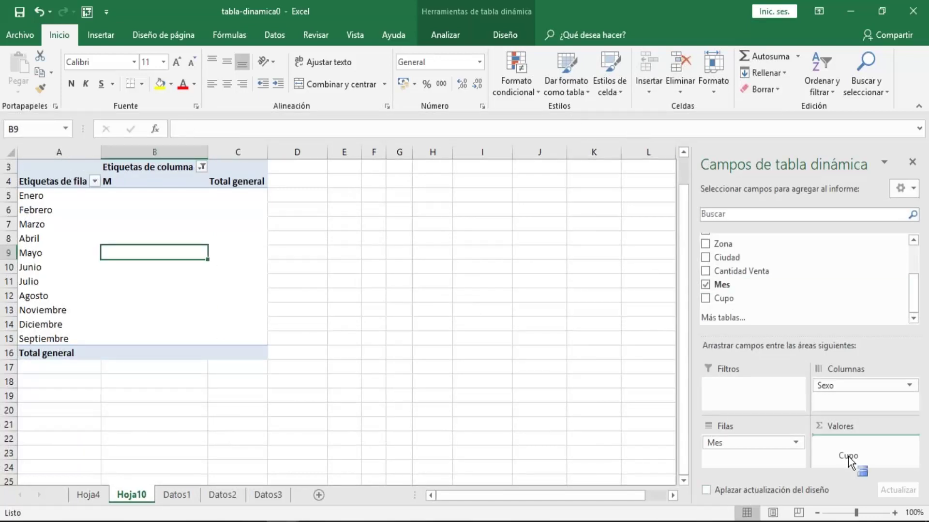
pyautogui.moveTo(723, 298); pyautogui.dragTo(851, 460)
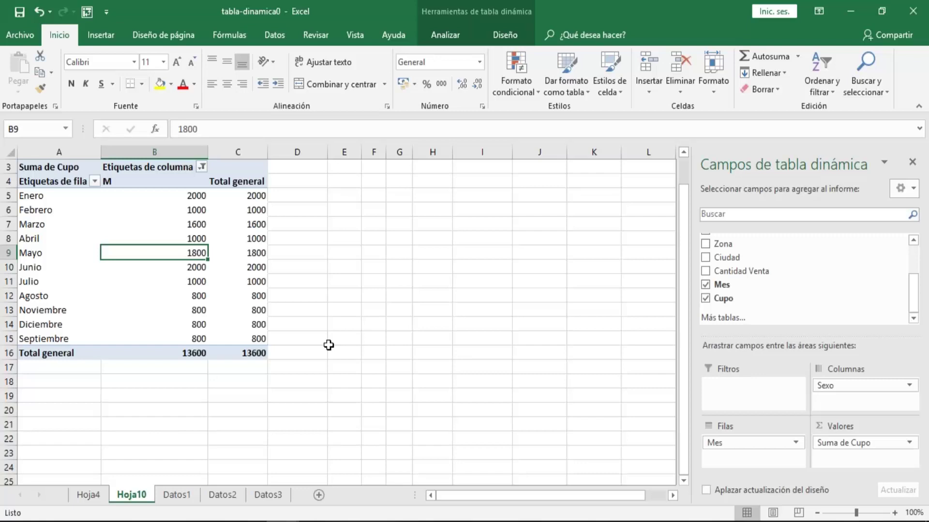
pyautogui.click(257, 227)
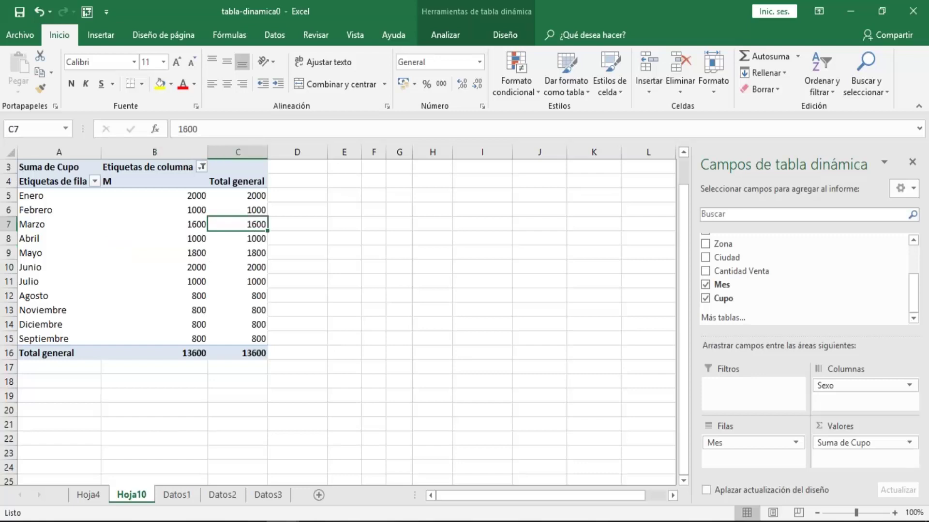
pyautogui.click(433, 35)
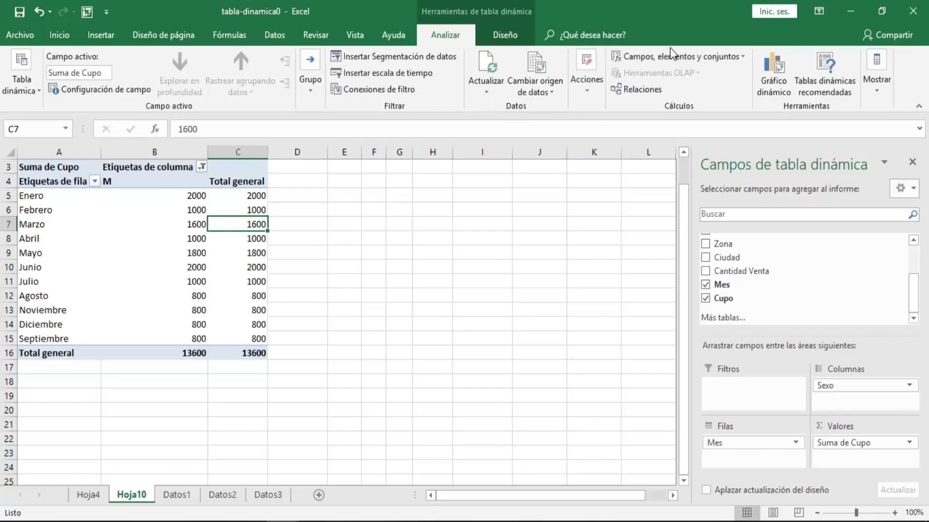
pyautogui.click(742, 57)
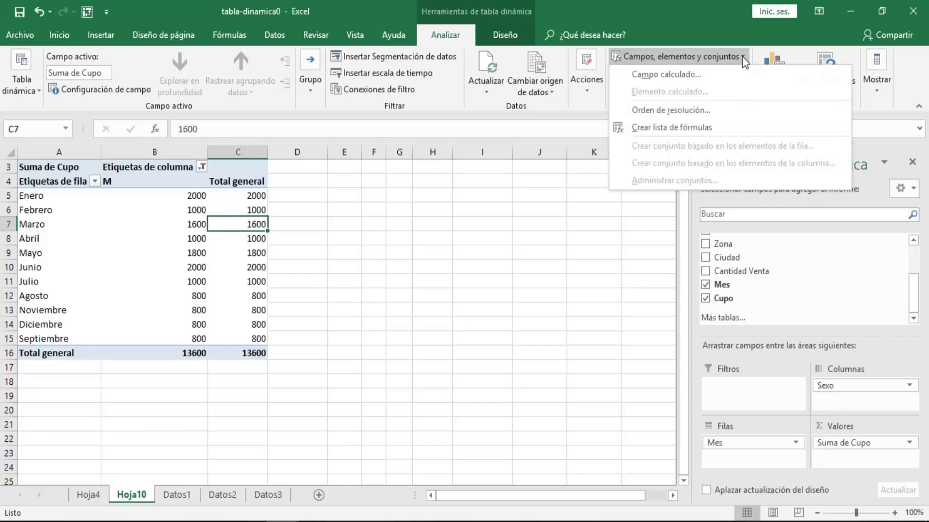
pyautogui.click(707, 71)
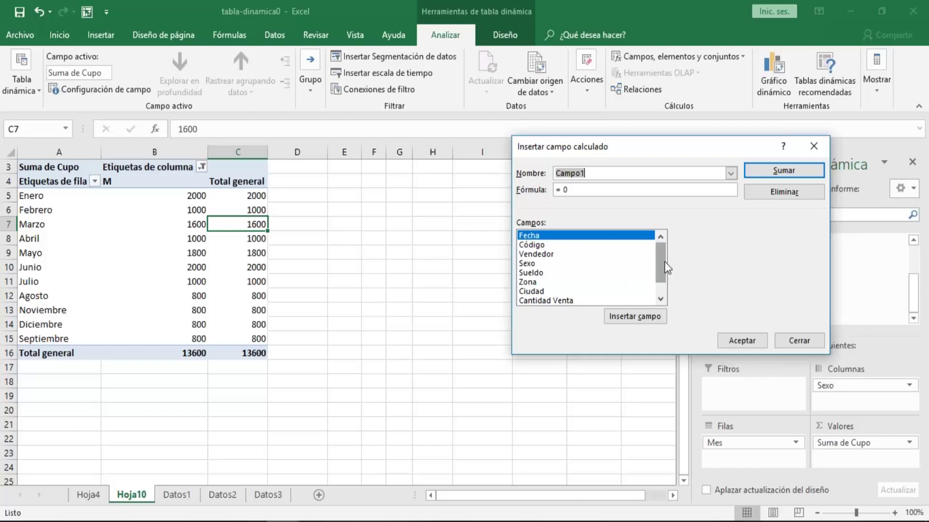
pyautogui.moveTo(665, 264); pyautogui.dragTo(663, 277)
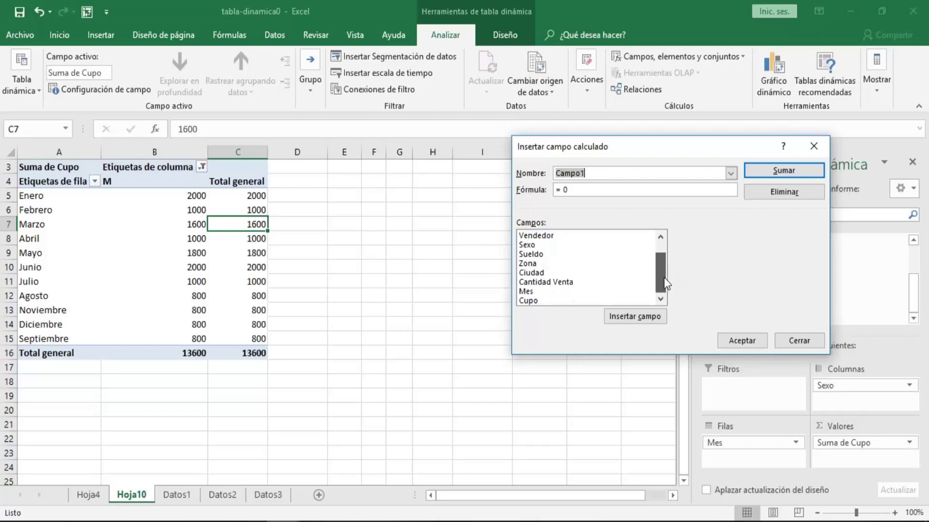
pyautogui.click(528, 300)
pyautogui.click(589, 191)
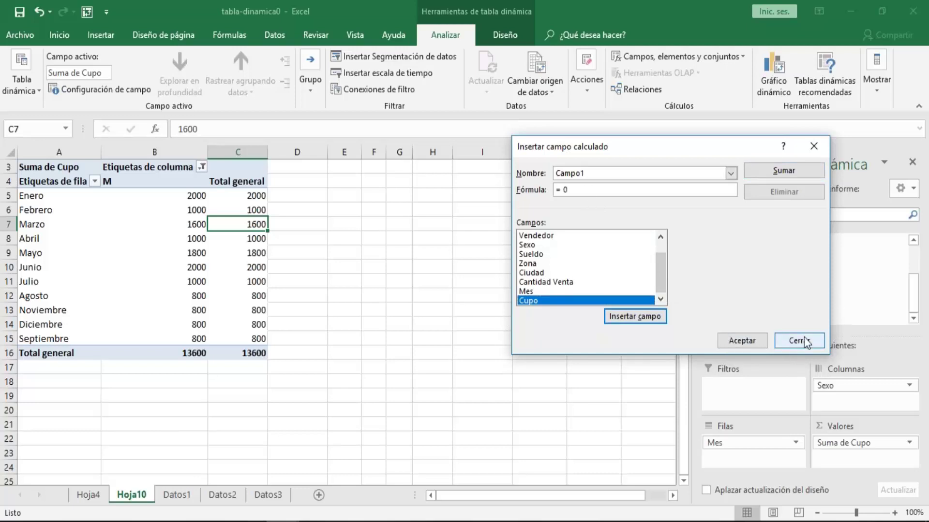
pyautogui.click(622, 317)
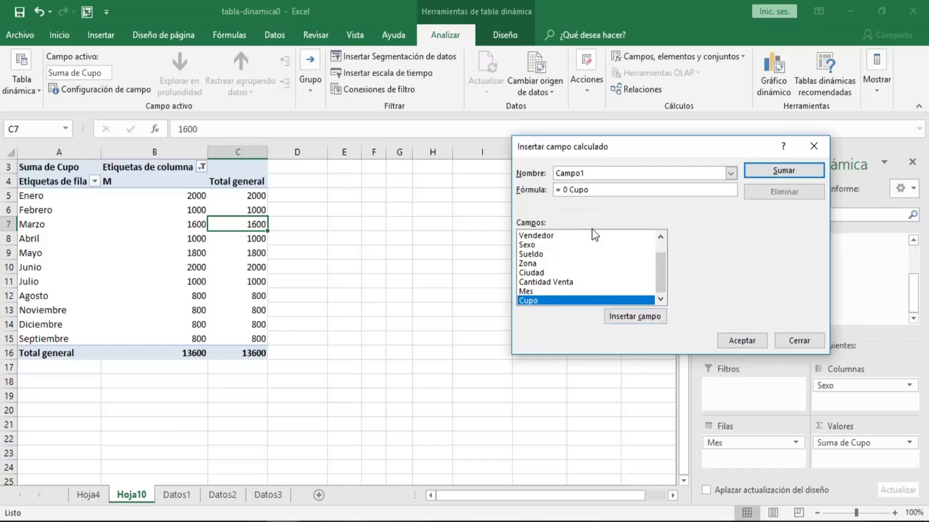
pyautogui.press('BackSpace')
pyautogui.press('BackSpace')
pyautogui.press('BackSpace')
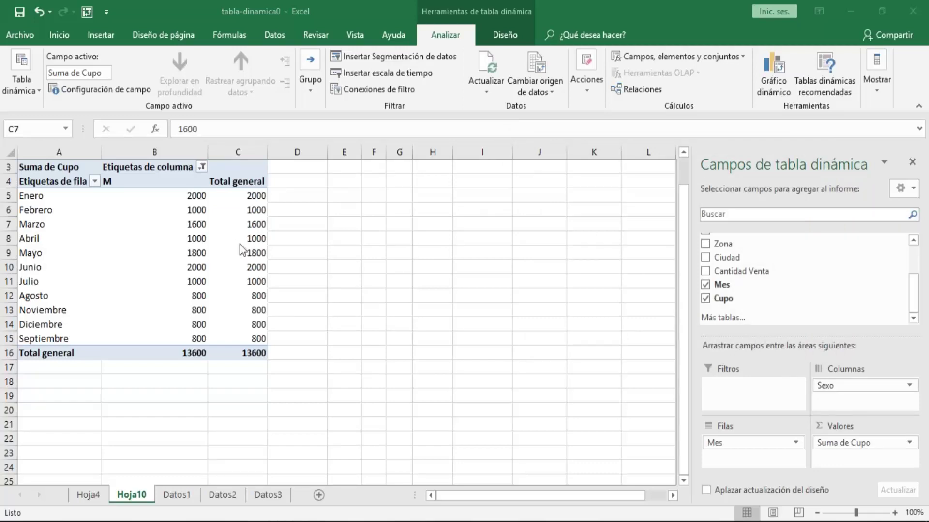
# Step: Select the Total general cells and the M Cupo values from Enero to Septiembre
pyautogui.click(240, 222)
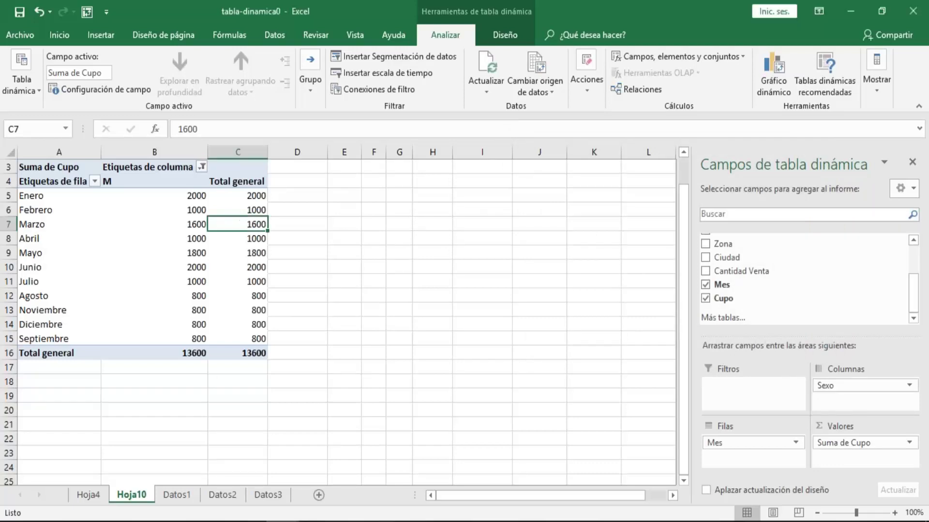
pyautogui.click(242, 281)
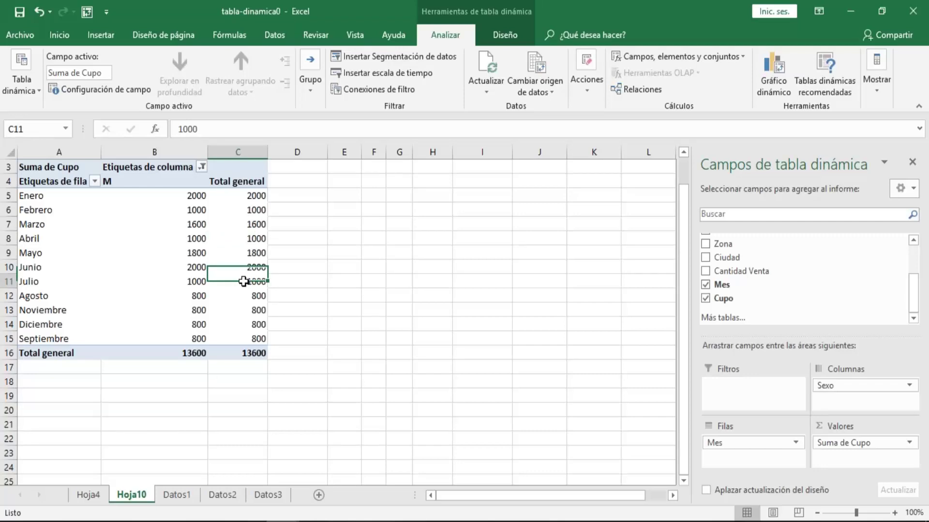
pyautogui.click(244, 196)
pyautogui.click(239, 150)
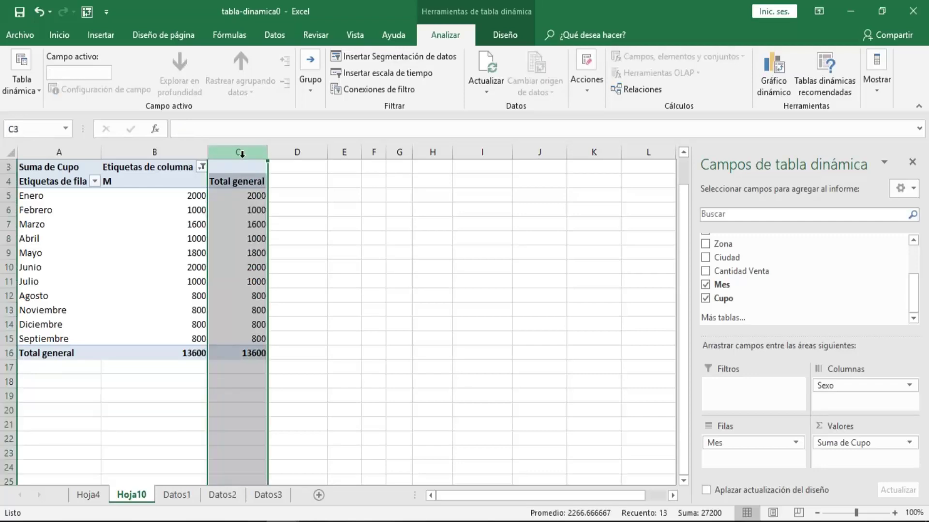
pyautogui.click(237, 224)
pyautogui.click(241, 210)
pyautogui.click(191, 196)
pyautogui.click(183, 222)
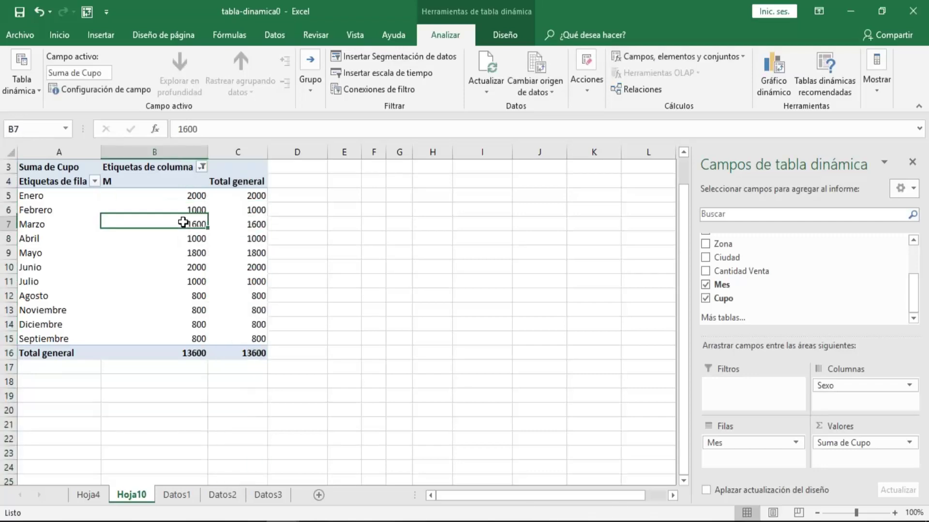
pyautogui.click(175, 253)
pyautogui.click(174, 266)
pyautogui.click(178, 211)
pyautogui.moveTo(191, 196); pyautogui.dragTo(180, 335)
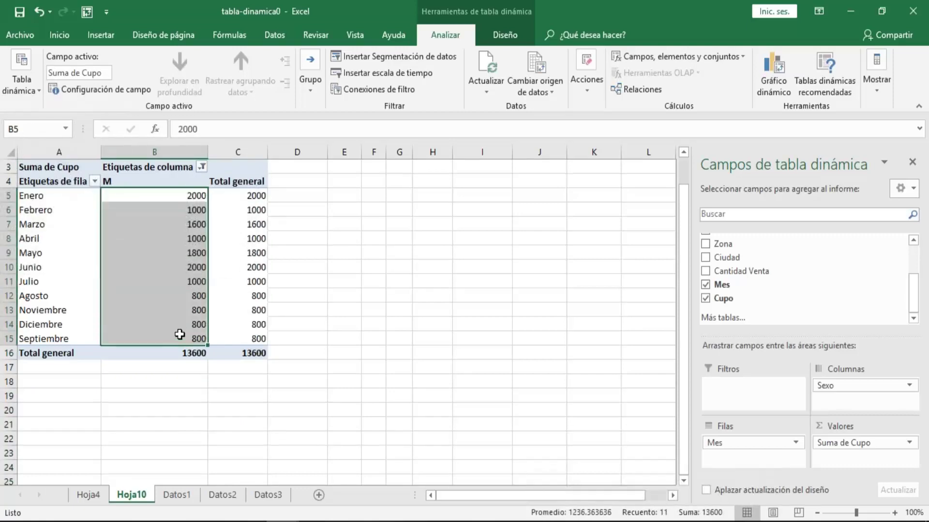
pyautogui.click(170, 249)
pyautogui.moveTo(161, 206); pyautogui.dragTo(177, 338)
pyautogui.click(177, 242)
pyautogui.moveTo(180, 199); pyautogui.dragTo(182, 339)
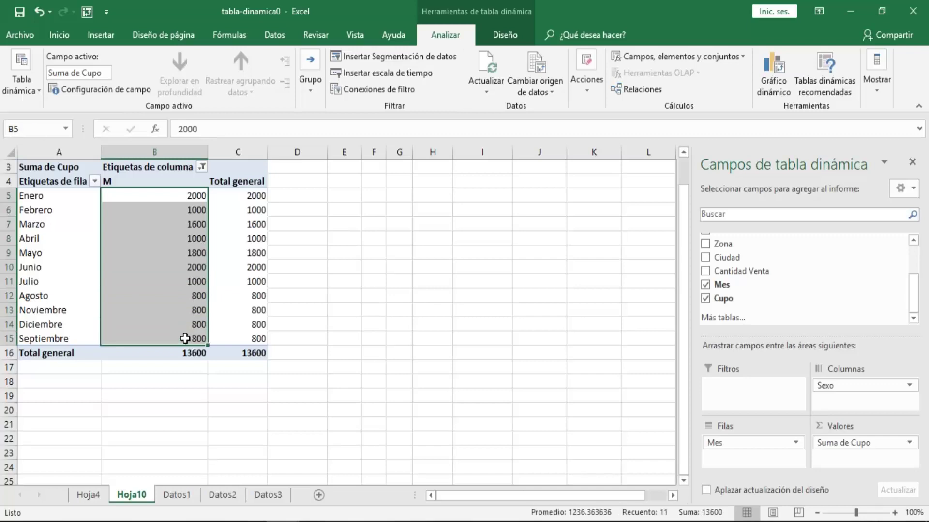
# Step: Check individual Enero–Junio Cupo values, then open Campos, elementos y conjuntos
pyautogui.click(242, 266)
pyautogui.click(188, 224)
pyautogui.click(230, 205)
pyautogui.click(193, 196)
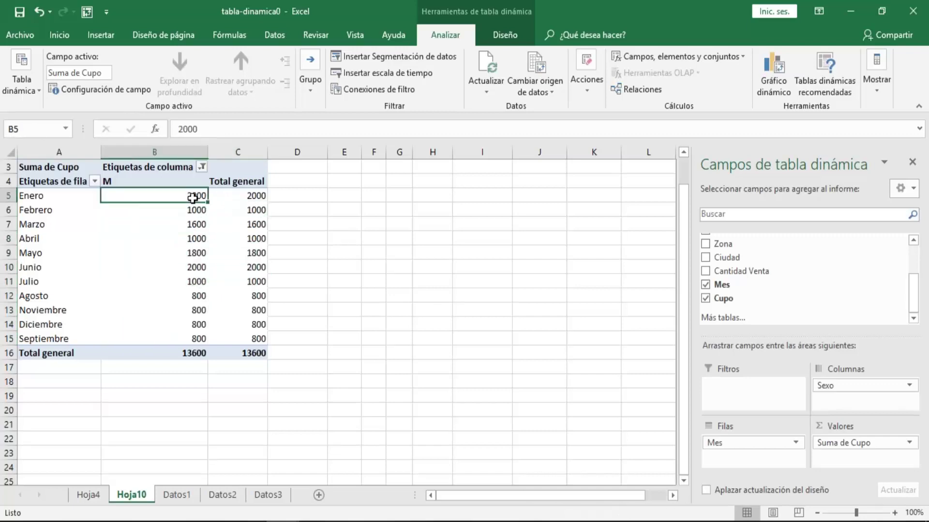
pyautogui.click(242, 195)
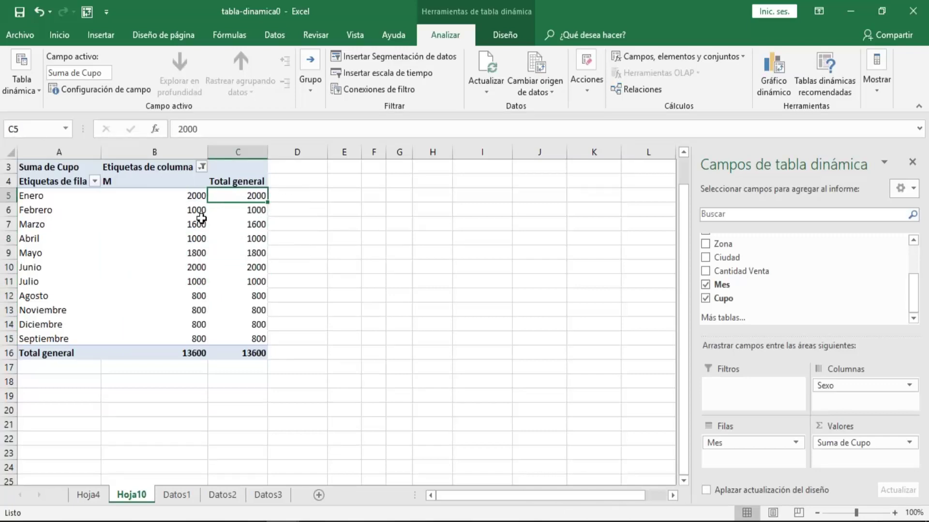
pyautogui.click(164, 199)
pyautogui.click(169, 240)
pyautogui.click(251, 224)
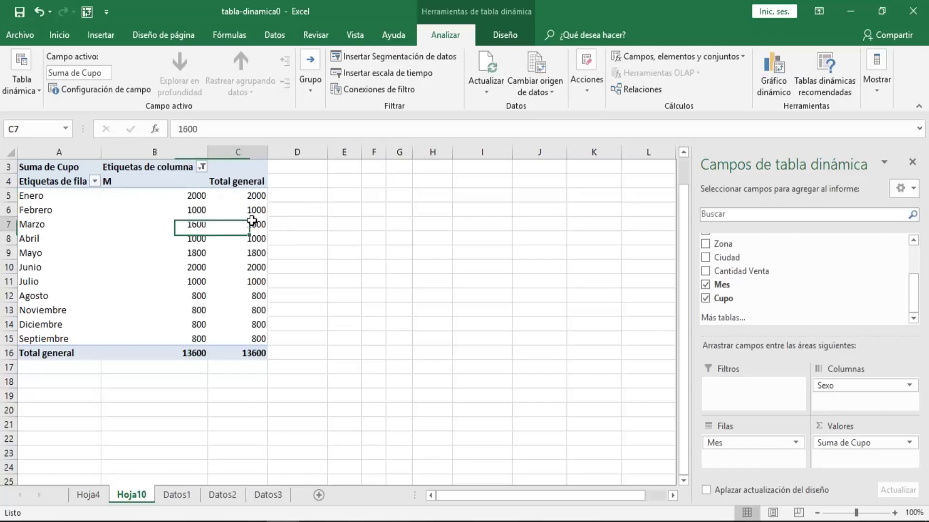
pyautogui.click(189, 221)
pyautogui.click(187, 263)
pyautogui.click(188, 195)
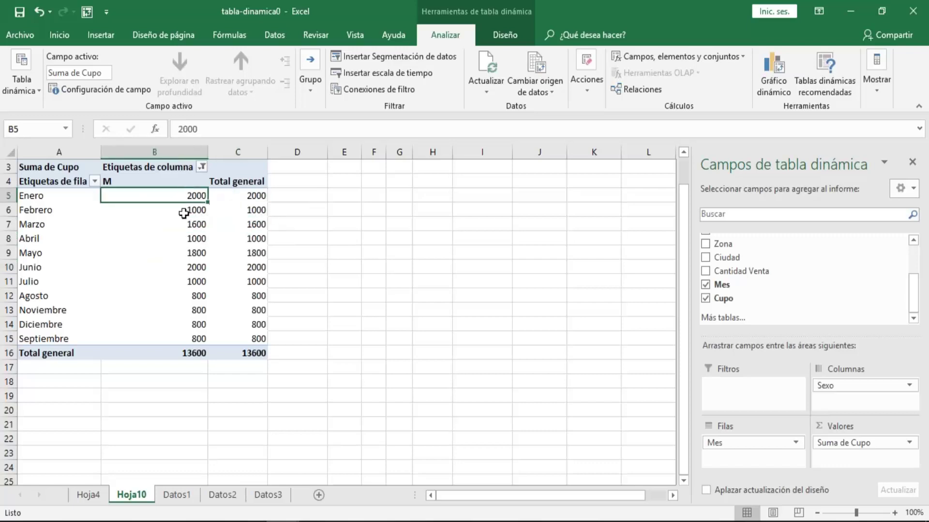
pyautogui.click(175, 255)
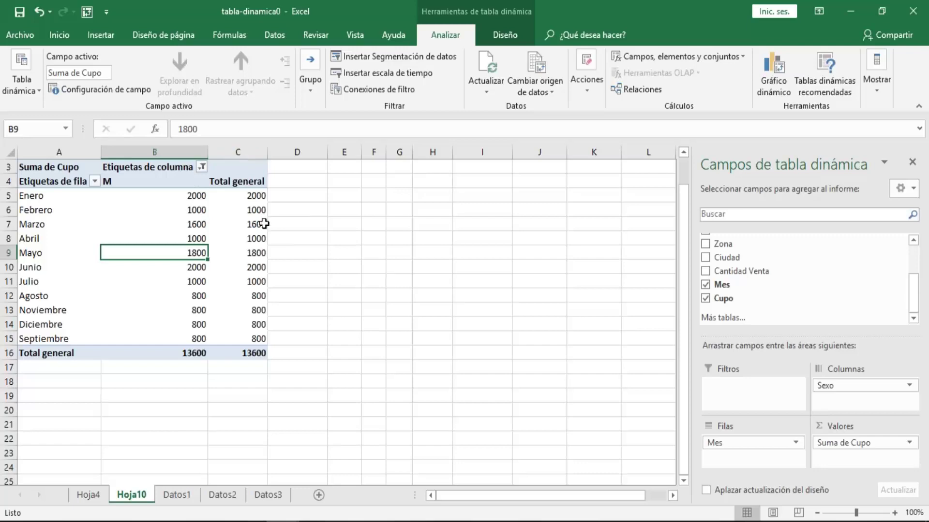
pyautogui.click(173, 216)
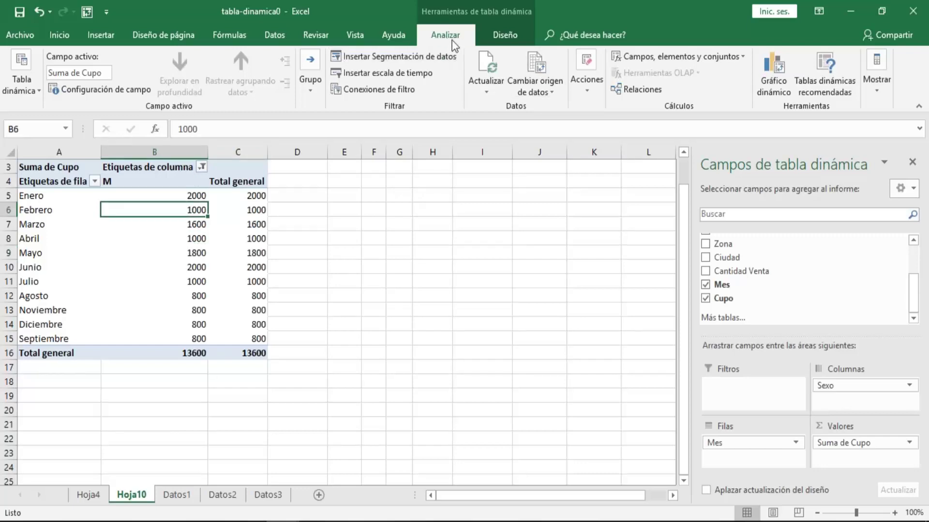
pyautogui.click(743, 57)
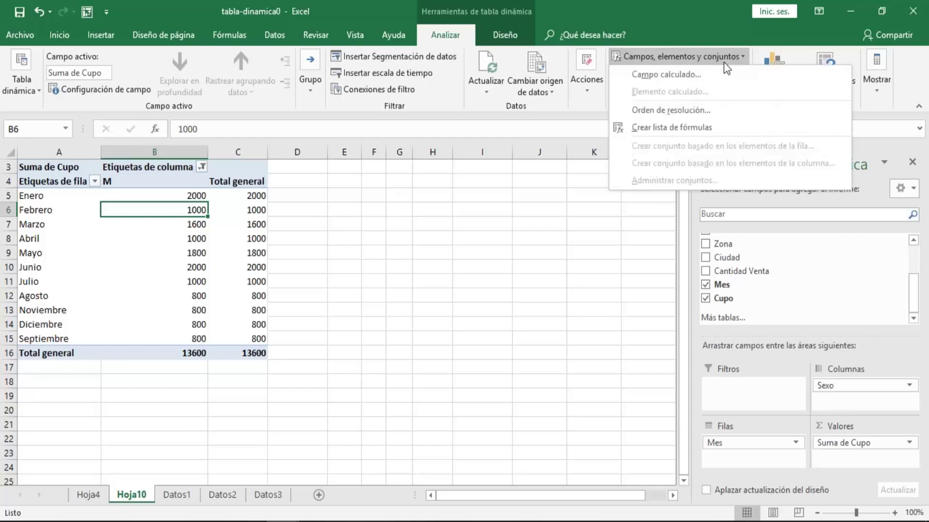
# Step: Create a calculated field named '2% de aumento cupo' and insert Cupo into its formula
pyautogui.click(695, 75)
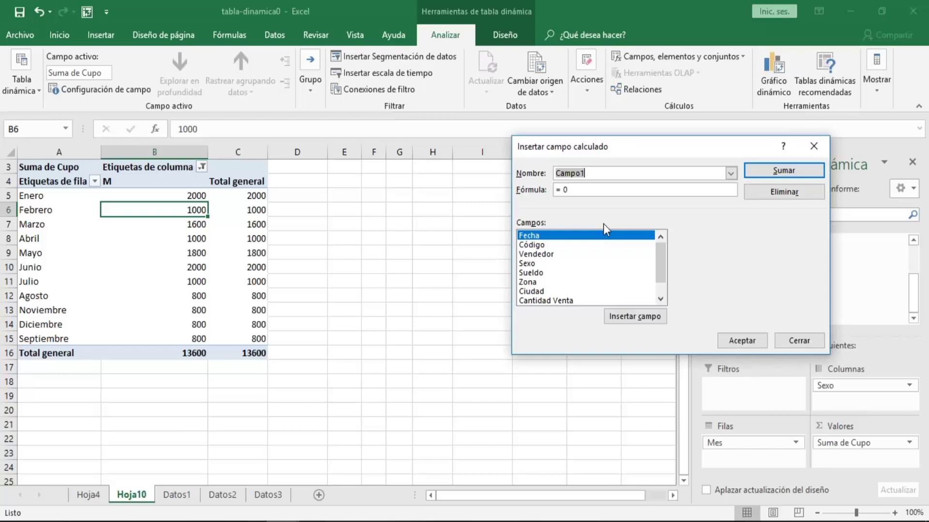
pyautogui.write('2')
pyautogui.write('% de')
pyautogui.write(' aumento')
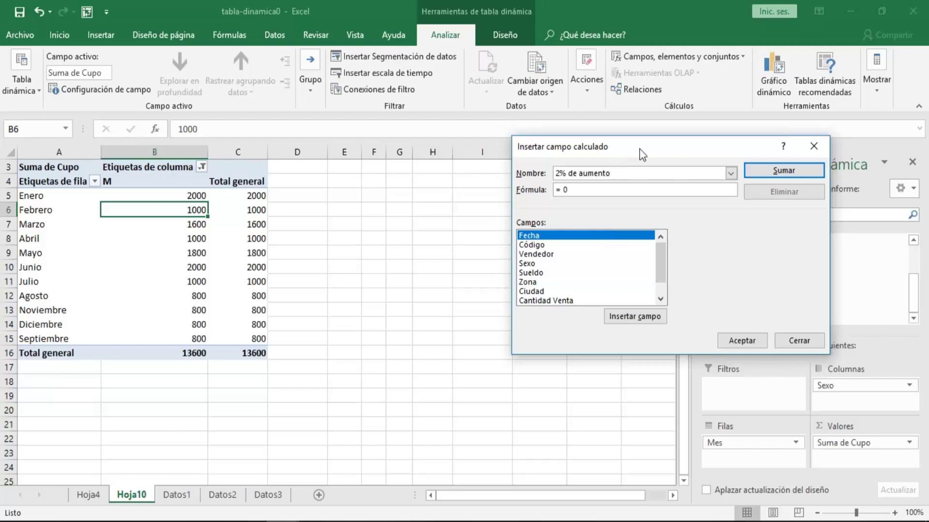
pyautogui.click(584, 191)
pyautogui.press('BackSpace')
pyautogui.press('BackSpace')
pyautogui.moveTo(660, 265); pyautogui.dragTo(660, 292)
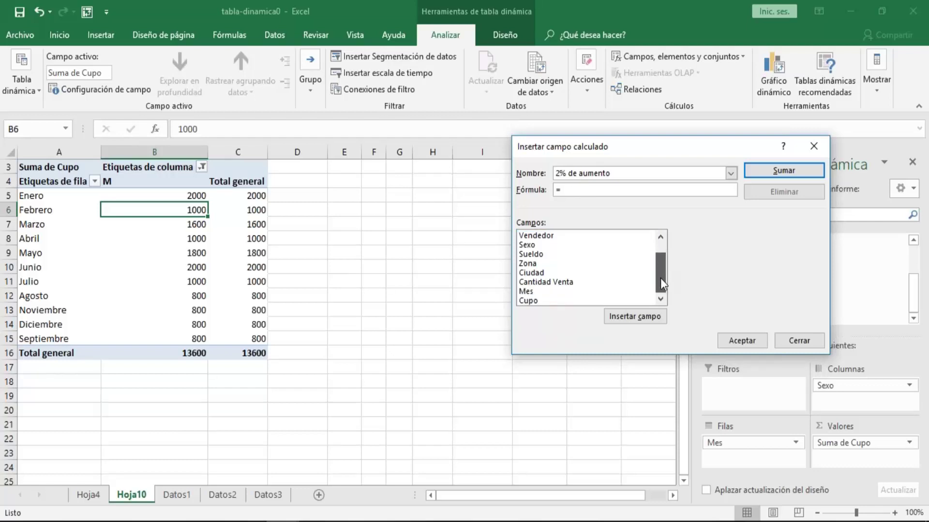
pyautogui.click(537, 301)
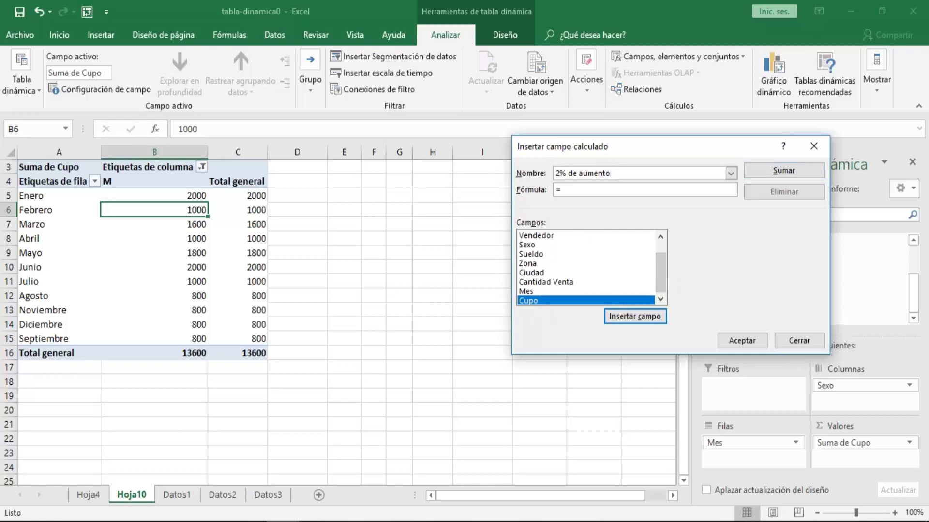
pyautogui.click(628, 173)
pyautogui.write('cupo')
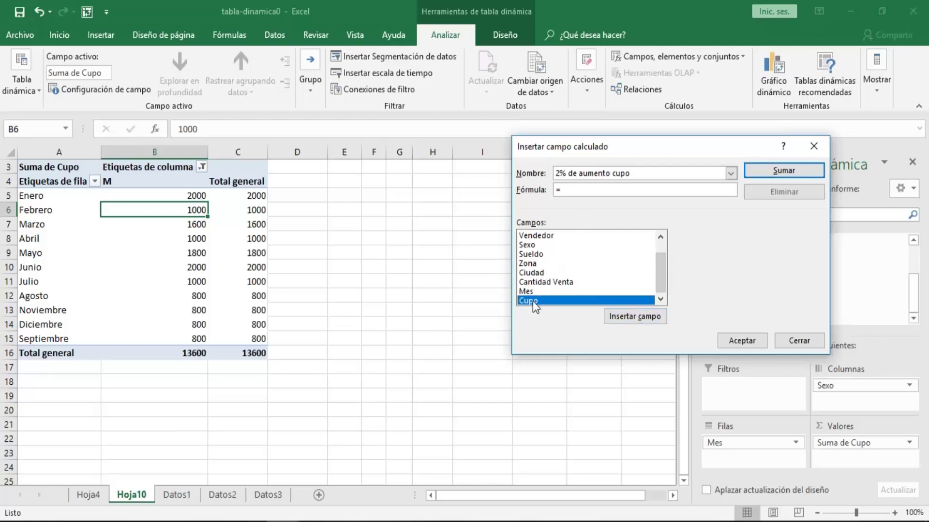
pyautogui.click(611, 315)
pyautogui.click(532, 299)
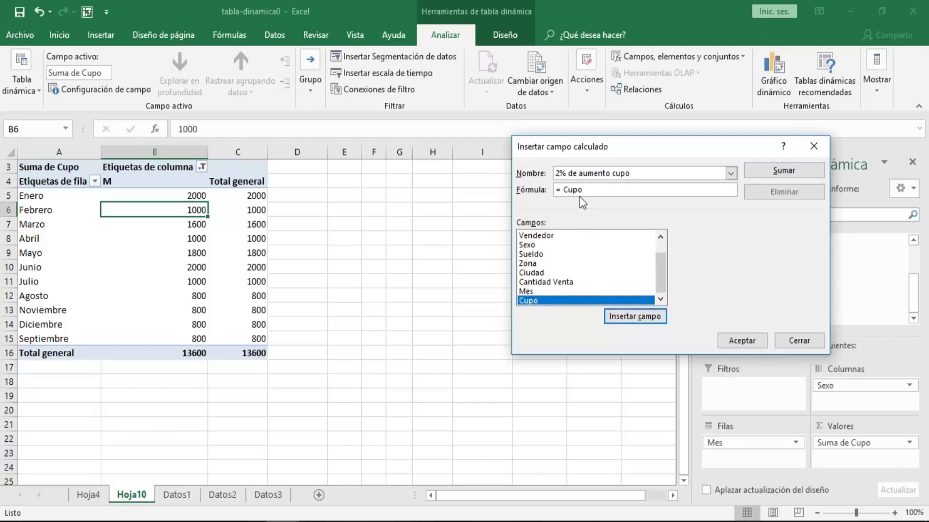
# Step: Complete the formula as =(Cupo*2%)+Cupo and add the field, totalling 13872
pyautogui.click(564, 188)
pyautogui.press('BackSpace')
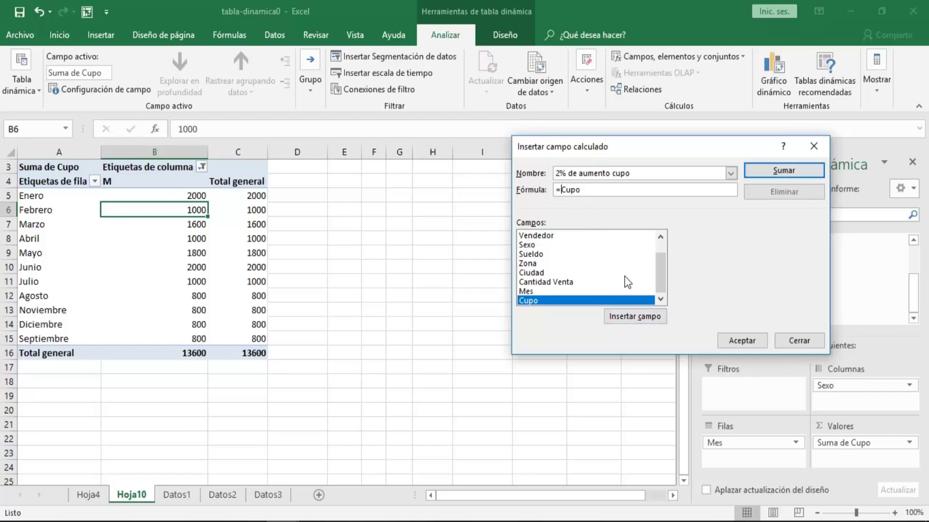
pyautogui.write('(')
pyautogui.press('End')
pyautogui.write('*')
pyautogui.write('2%')
pyautogui.write(')')
pyautogui.write('+')
pyautogui.click(635, 317)
pyautogui.click(734, 341)
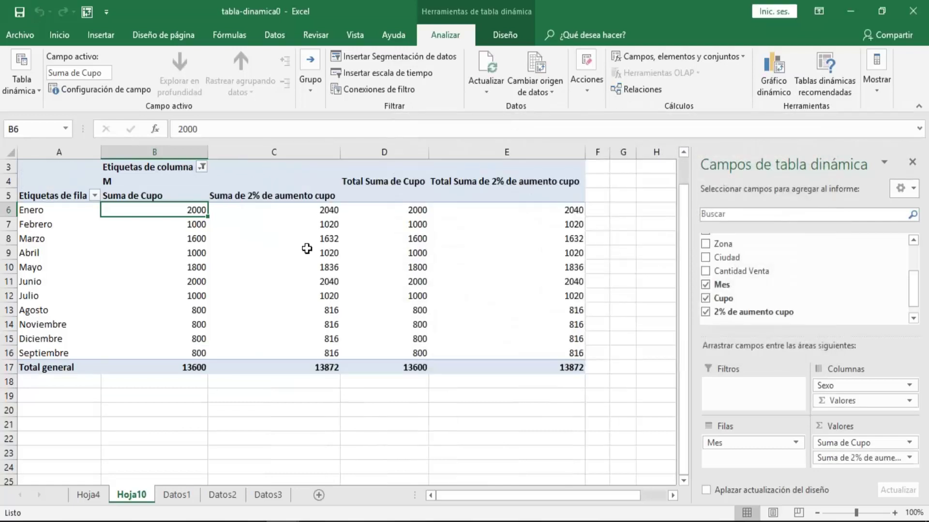
pyautogui.click(307, 248)
pyautogui.click(158, 229)
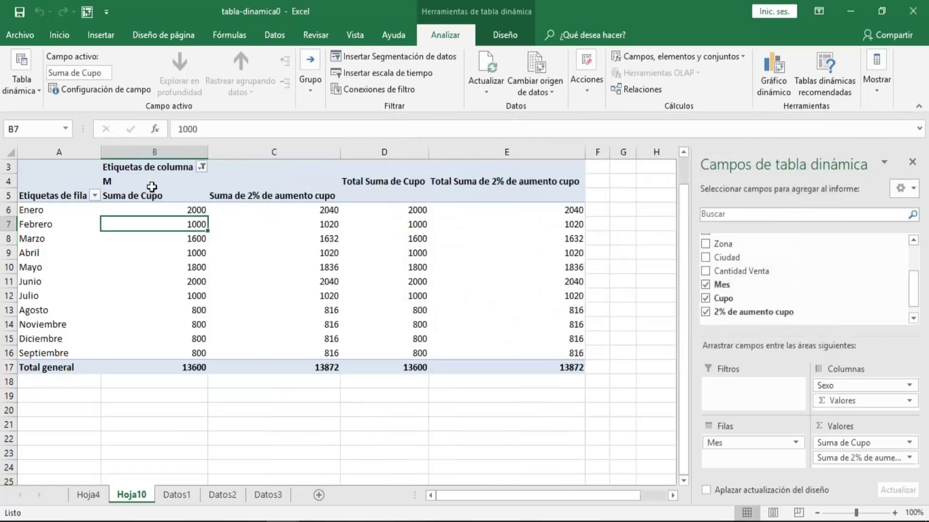
pyautogui.click(120, 183)
pyautogui.click(241, 162)
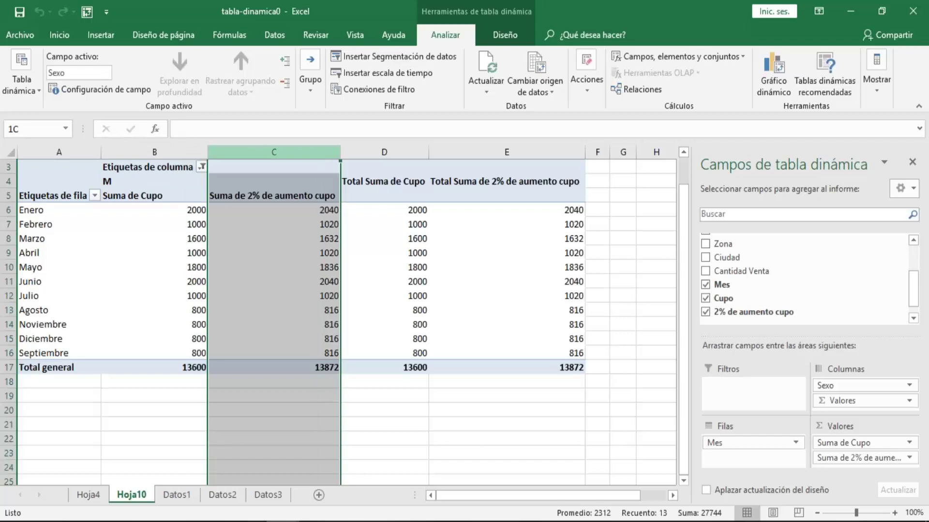
pyautogui.click(166, 211)
pyautogui.click(273, 211)
pyautogui.press('Left')
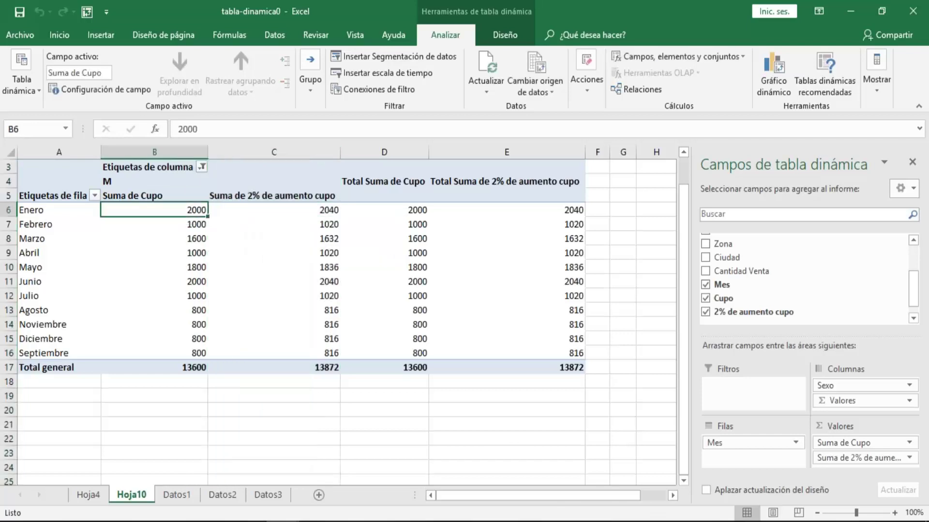
pyautogui.click(273, 211)
pyautogui.click(190, 210)
pyautogui.click(322, 286)
pyautogui.click(322, 252)
pyautogui.click(321, 224)
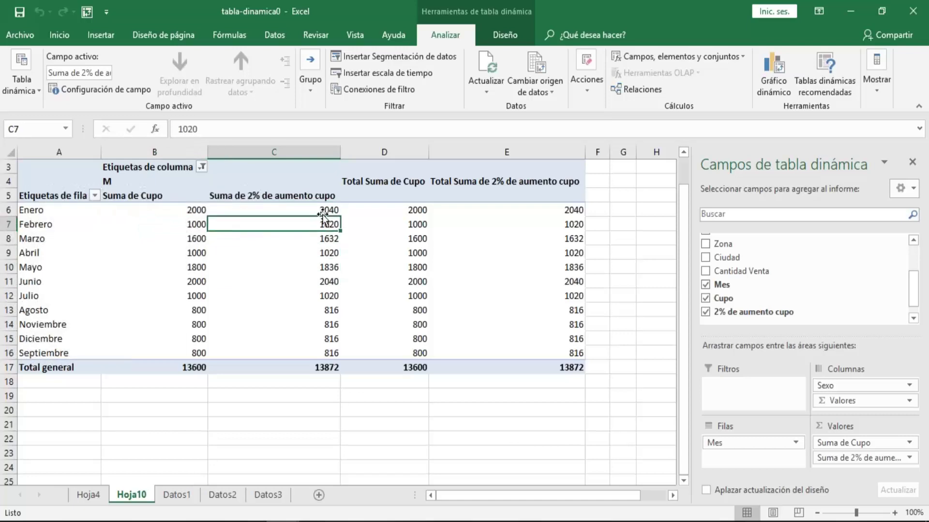
pyautogui.click(328, 208)
pyautogui.click(312, 269)
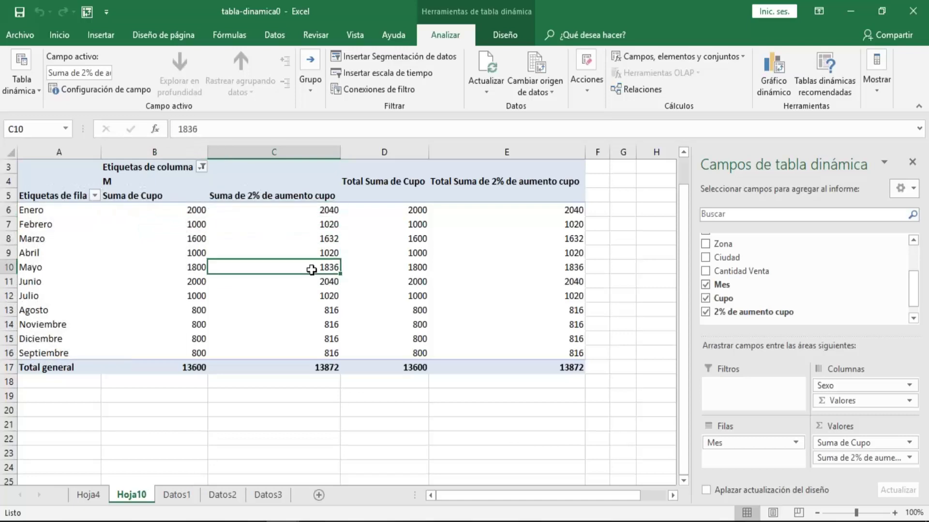
pyautogui.click(304, 323)
pyautogui.click(302, 224)
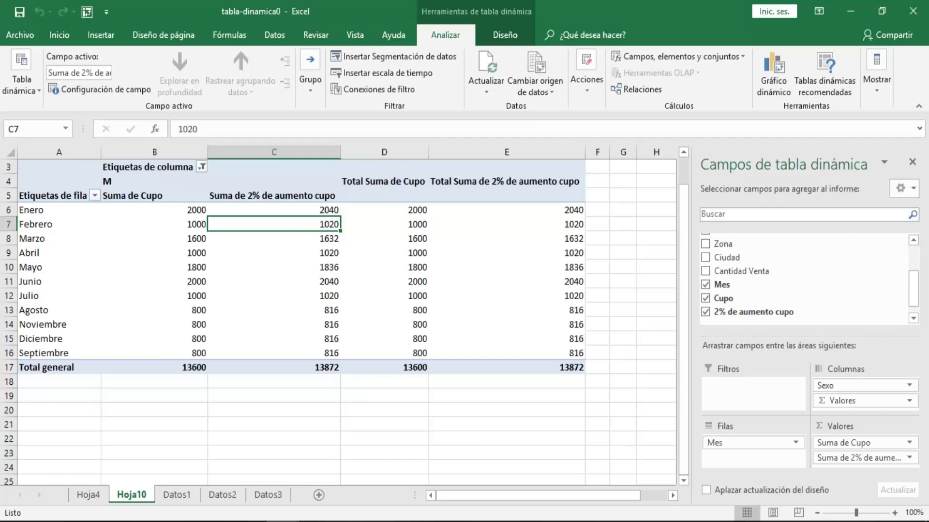
# Step: Review the increase field's Mostrar valores como options in Configuración de campo de valor, then cancel
pyautogui.rightClick(277, 252)
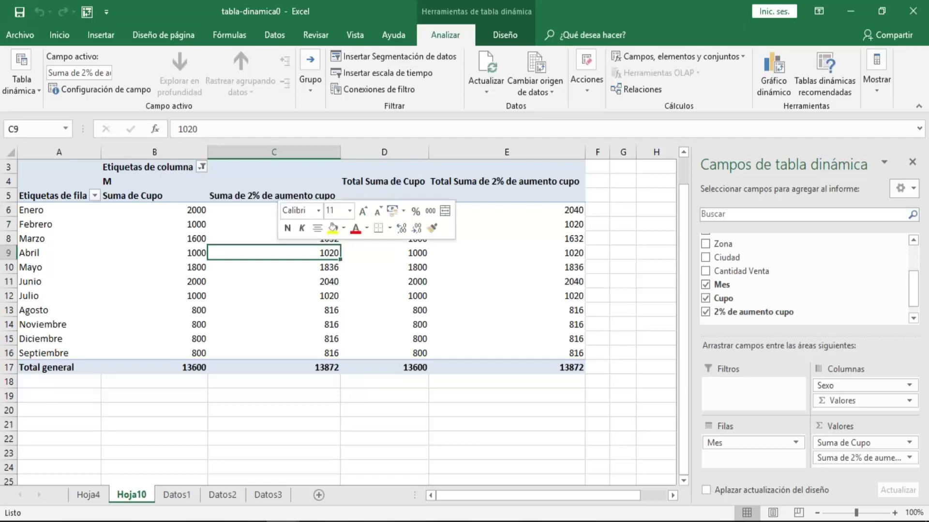
pyautogui.click(173, 268)
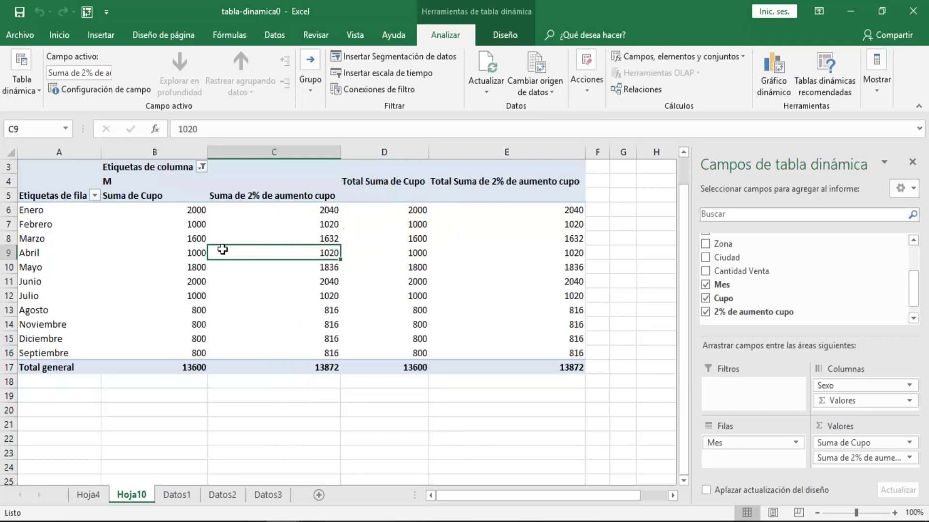
pyautogui.rightClick(270, 241)
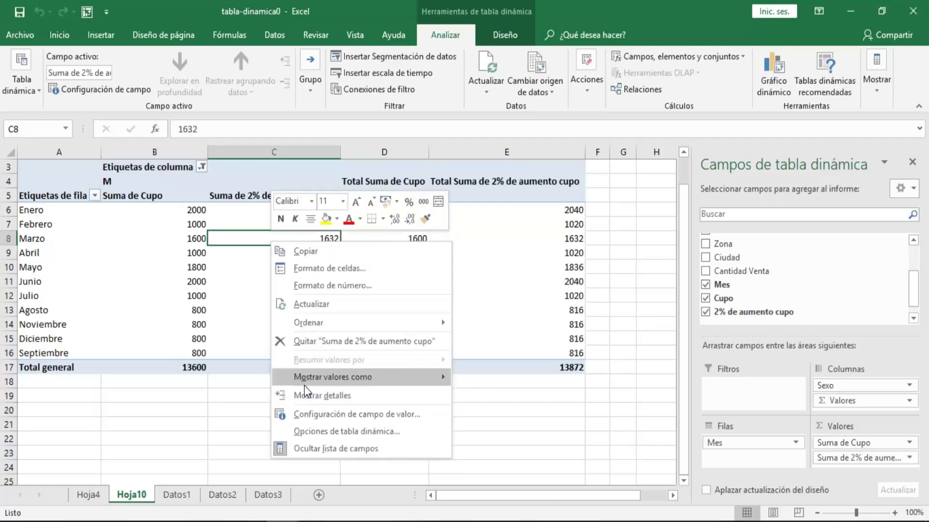
pyautogui.click(346, 415)
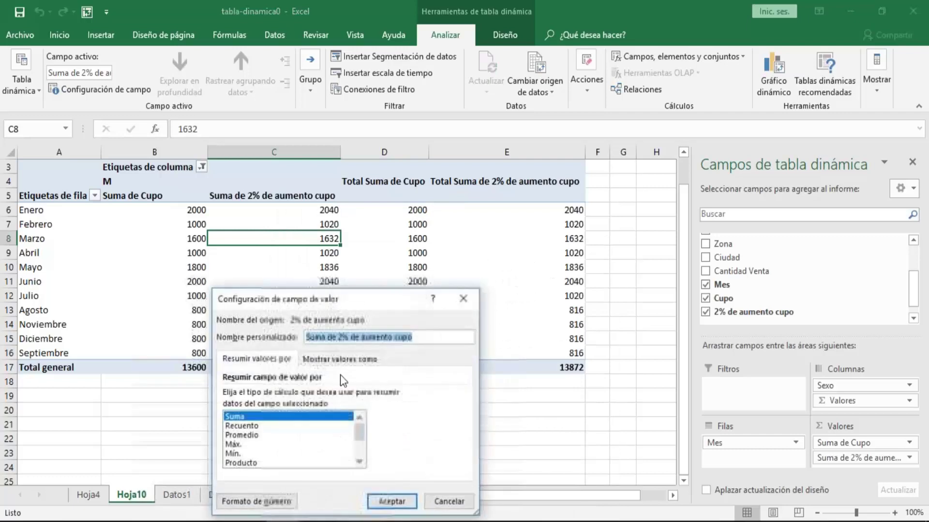
pyautogui.click(340, 360)
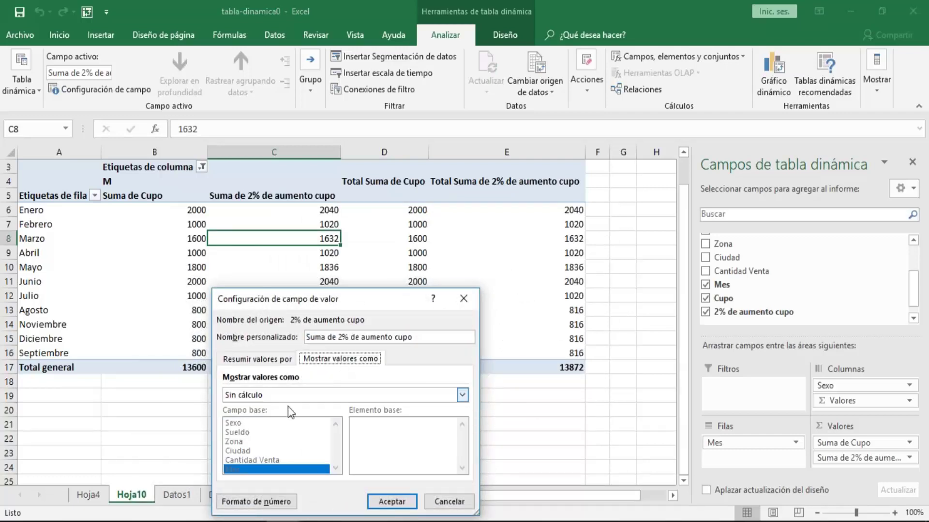
pyautogui.click(462, 395)
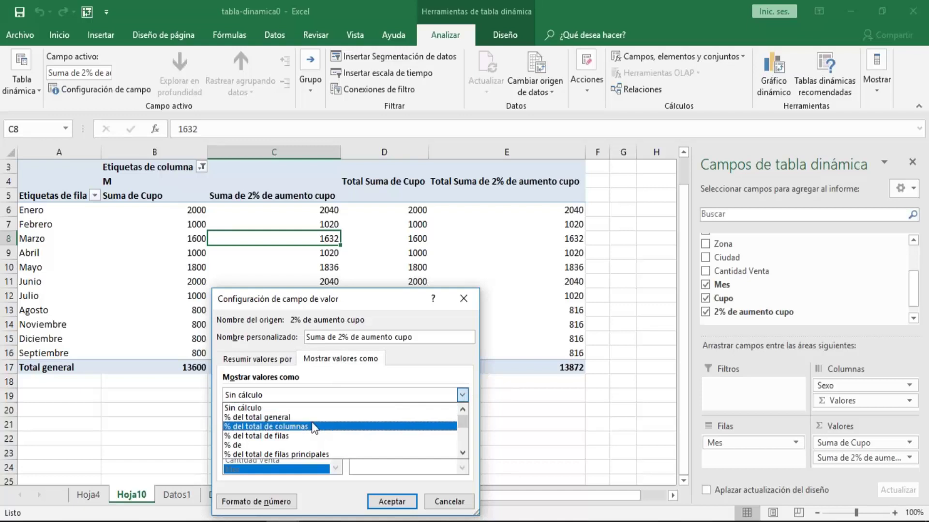
pyautogui.click(438, 503)
pyautogui.click(438, 503)
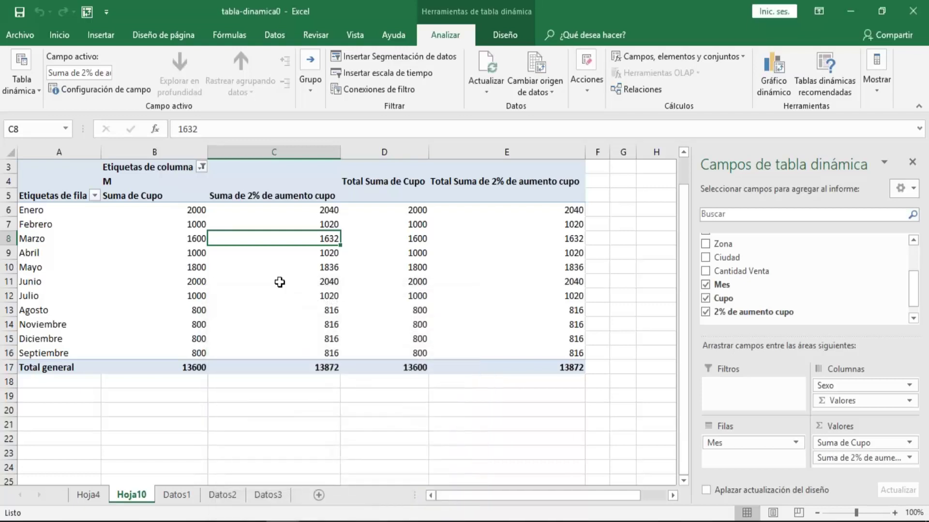
# Step: Check the monthly 2% increase values, such as Marzo's 1632, and open Campos, elementos y conjuntos
pyautogui.click(295, 308)
pyautogui.click(302, 253)
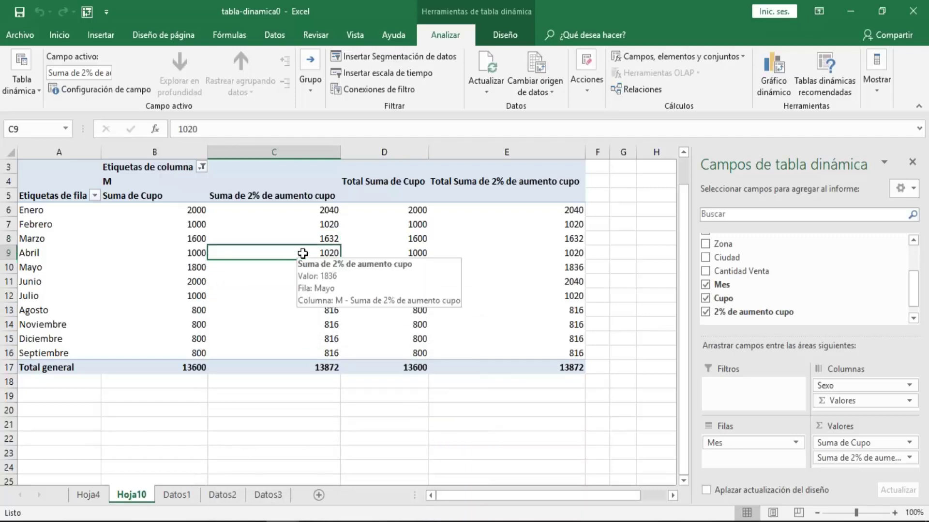
pyautogui.press('Up')
pyautogui.press('Down')
pyautogui.press('Down')
pyautogui.press('Down')
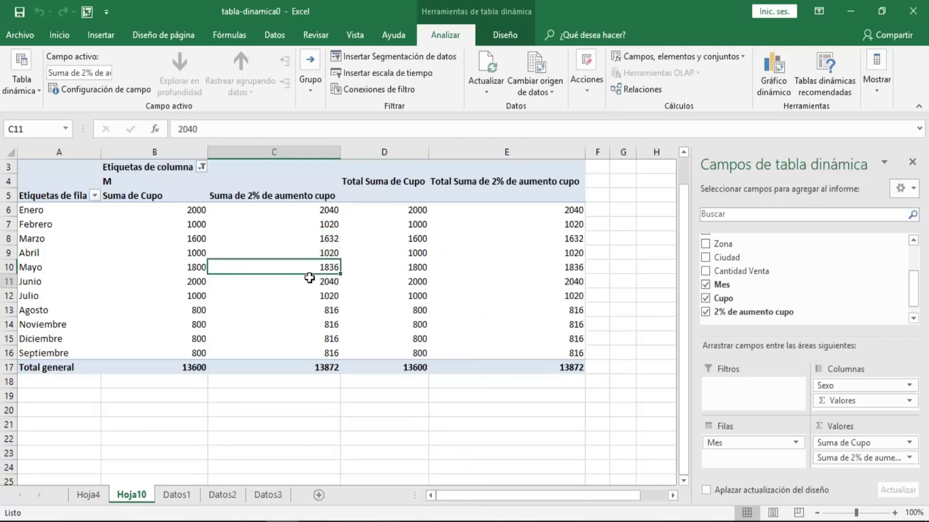
pyautogui.click(300, 252)
pyautogui.click(301, 293)
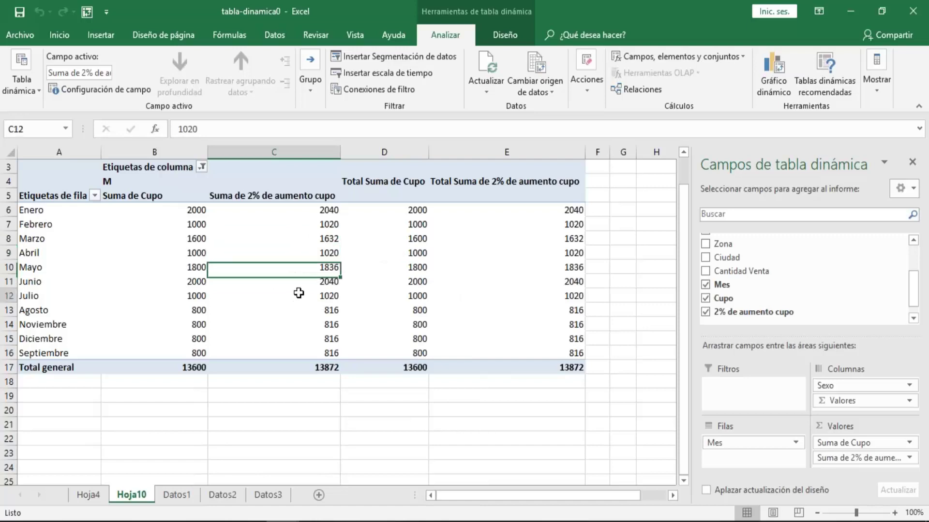
pyautogui.click(302, 253)
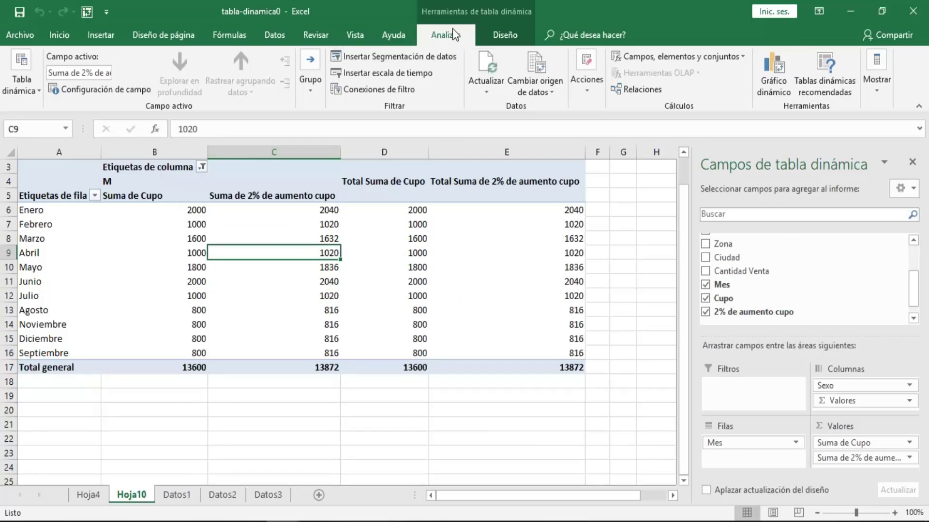
pyautogui.click(285, 306)
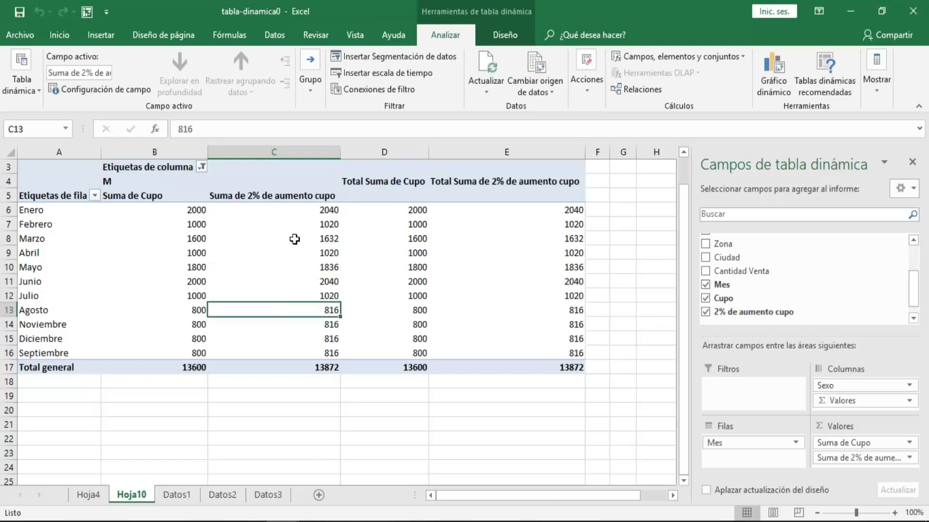
pyautogui.click(294, 239)
pyautogui.press('Down')
pyautogui.press('Down')
pyautogui.press('Down')
pyautogui.click(310, 238)
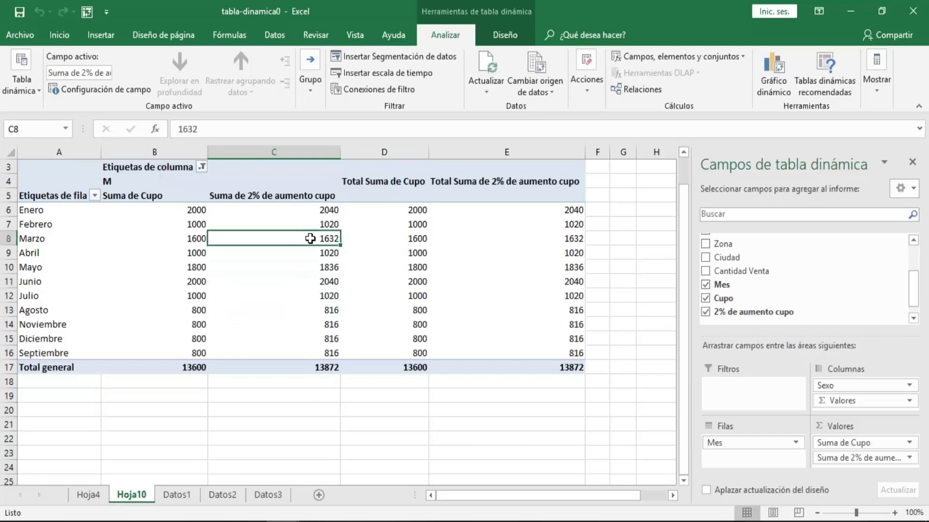
pyautogui.click(743, 57)
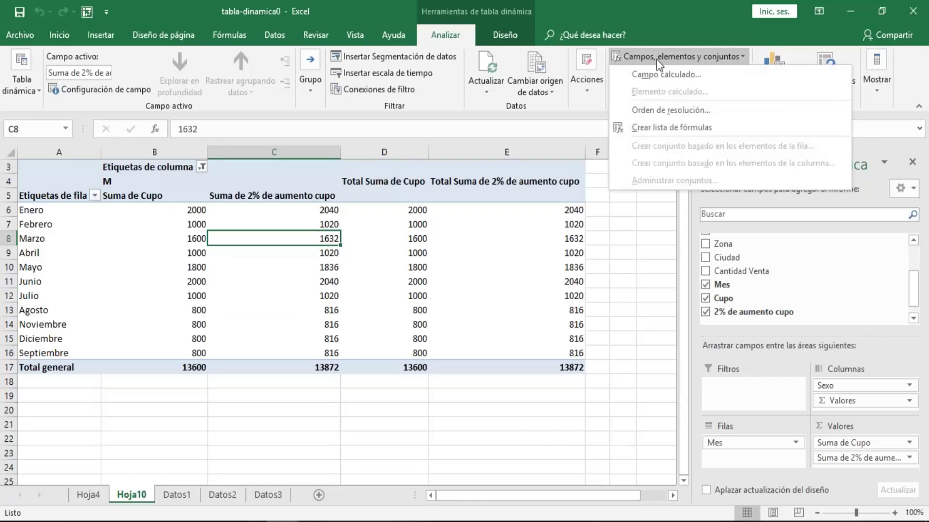
# Step: Generate the formula list on Hoja11 showing '2% de aumento cupo' as =(Cupo*2%)+Cupo
pyautogui.click(673, 128)
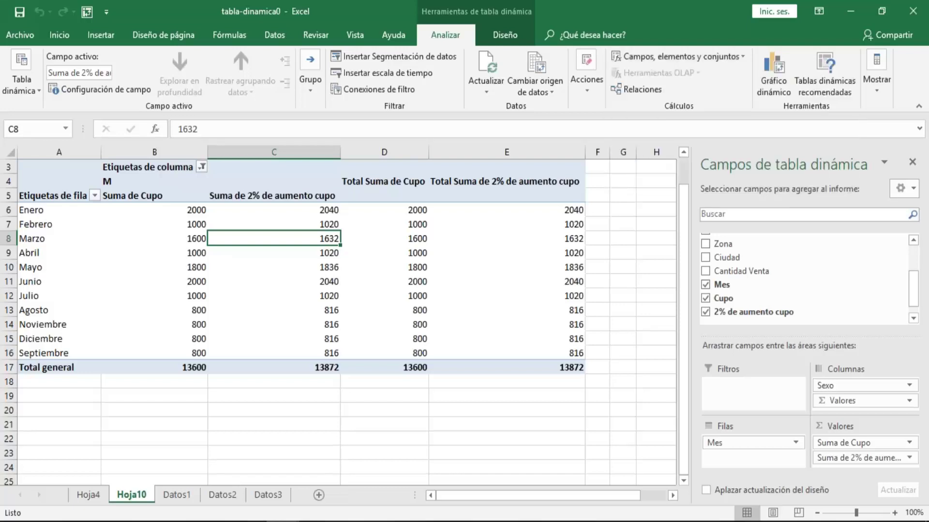
pyautogui.click(177, 263)
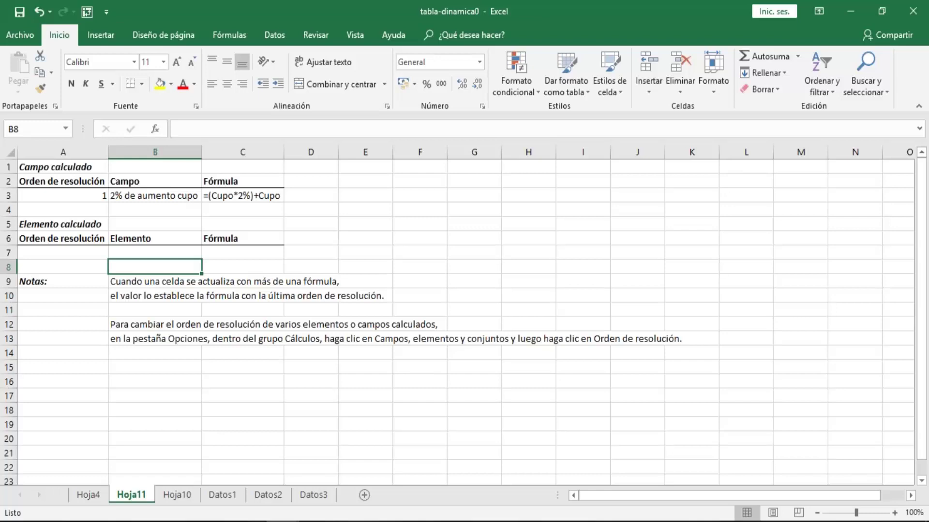
pyautogui.click(244, 194)
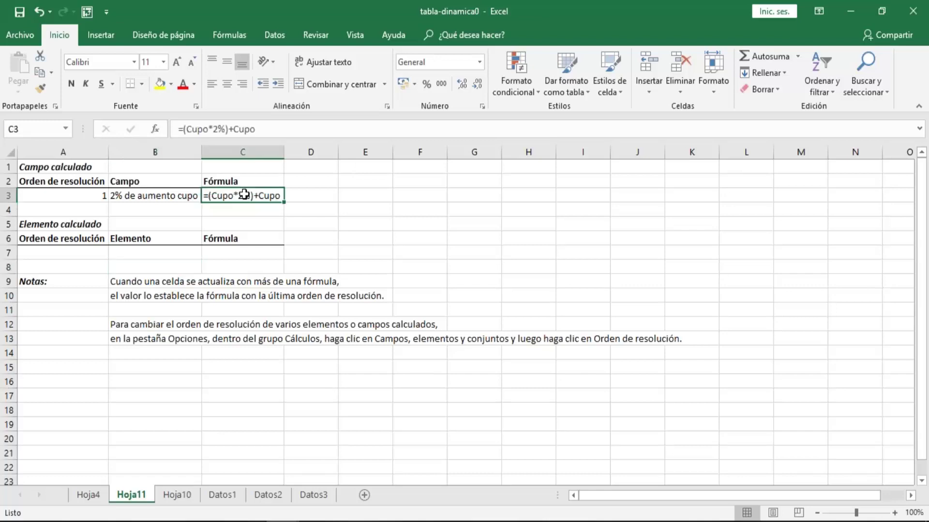